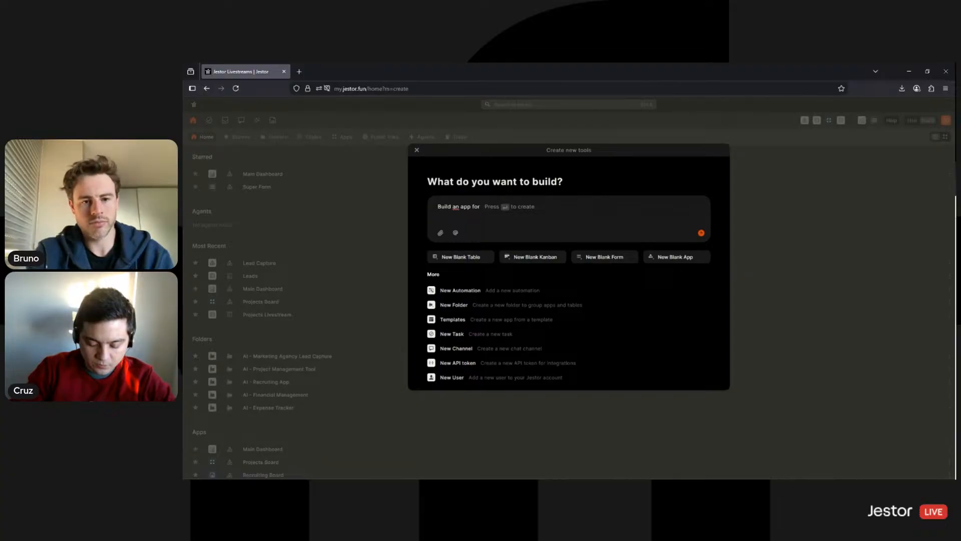
# Ask the AI builder for 'inventory tracking. Use a side menu for navigation.' and return Home
pyautogui.write('inventory tr')
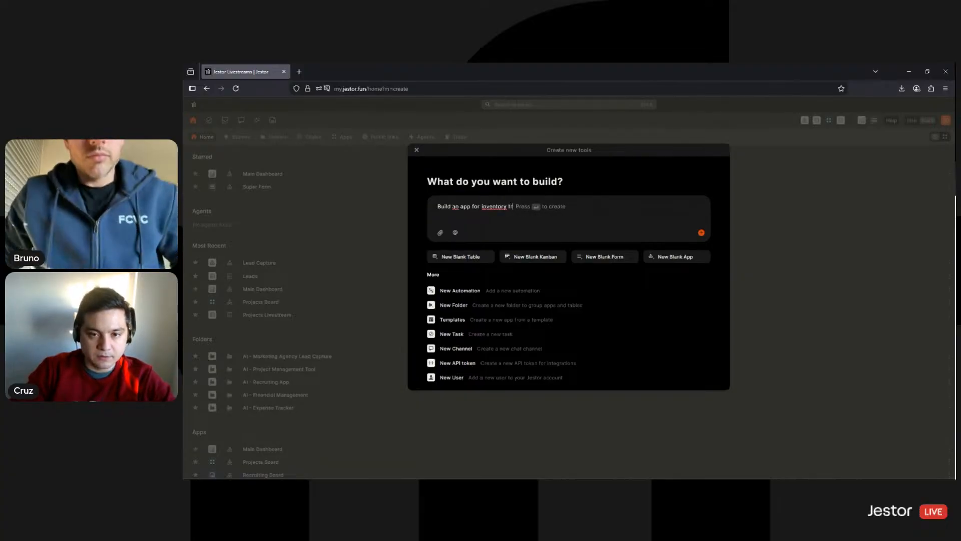
pyautogui.write('acking. Use ')
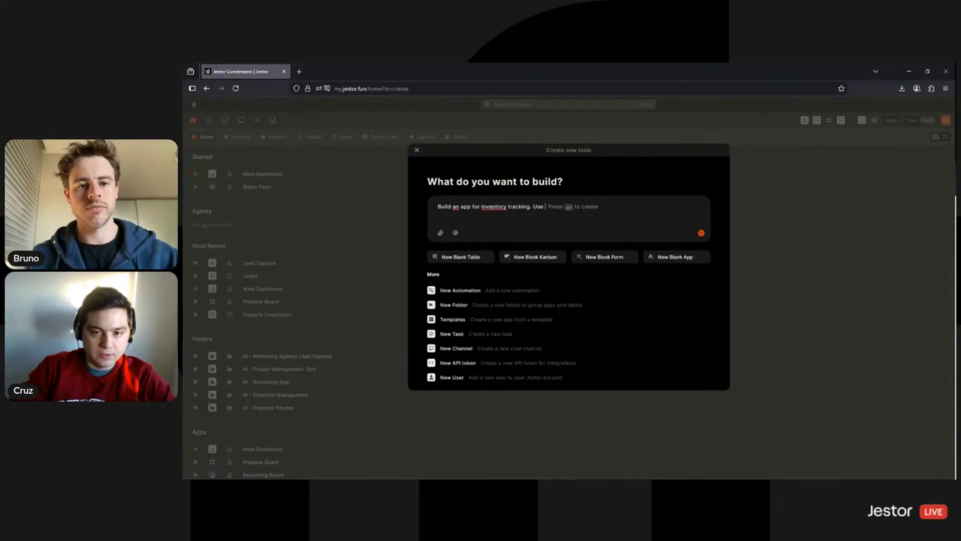
pyautogui.write('a ')
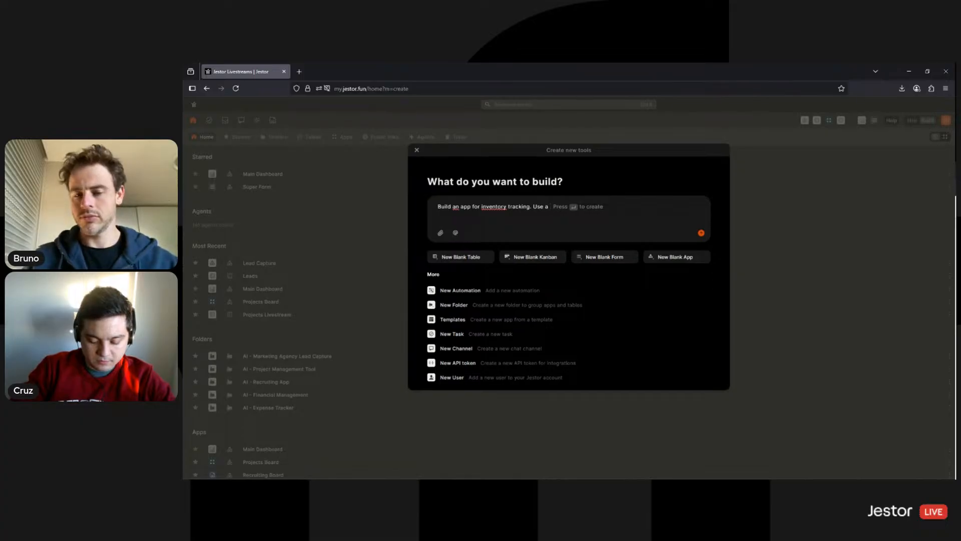
pyautogui.write('side menu for nav')
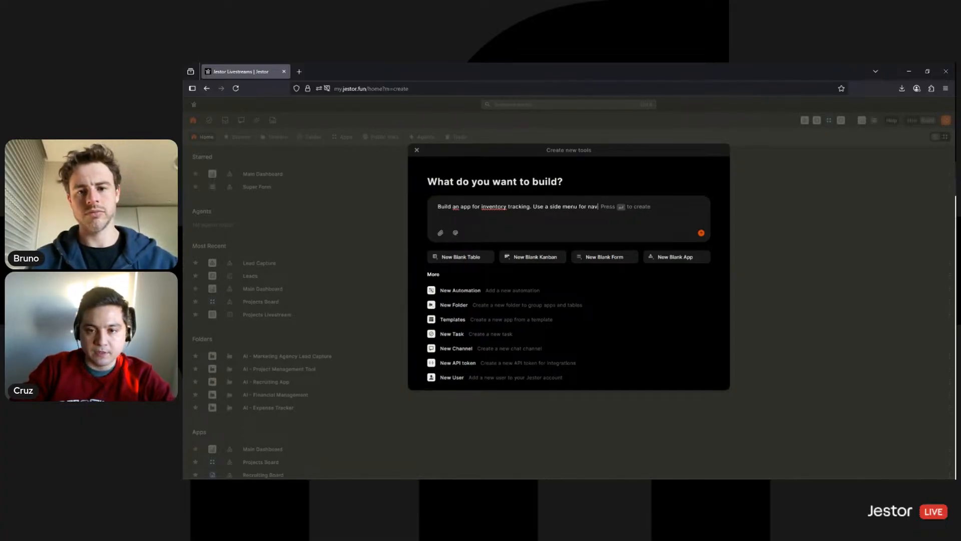
pyautogui.write('igation.')
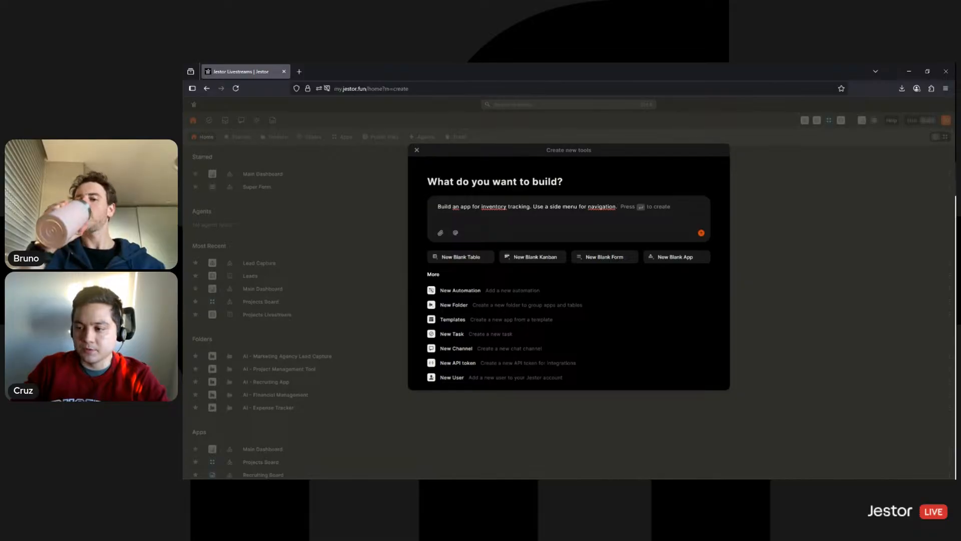
pyautogui.press('Return')
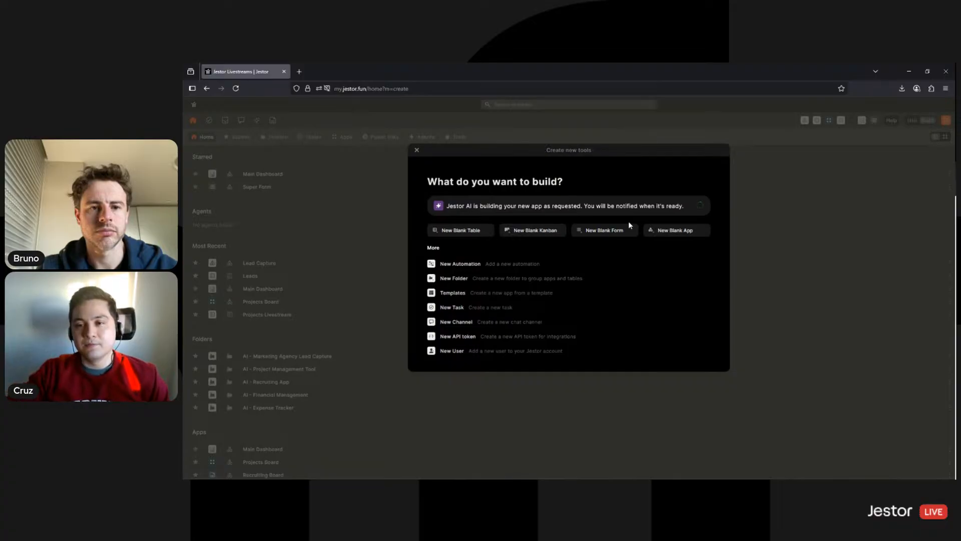
pyautogui.click(417, 150)
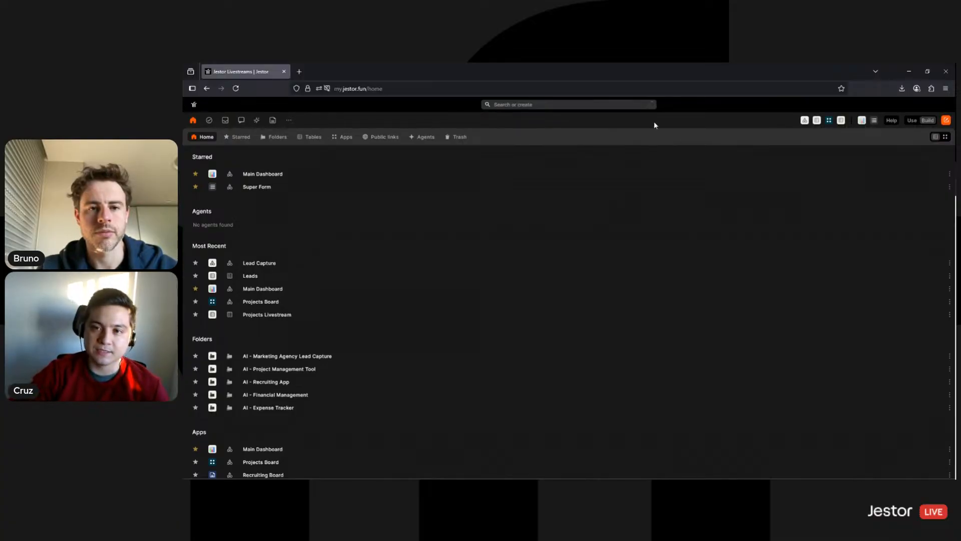
# Open the newly built inventory app once the 'Your app is ready!' notification appears
pyautogui.moveTo(653, 110)
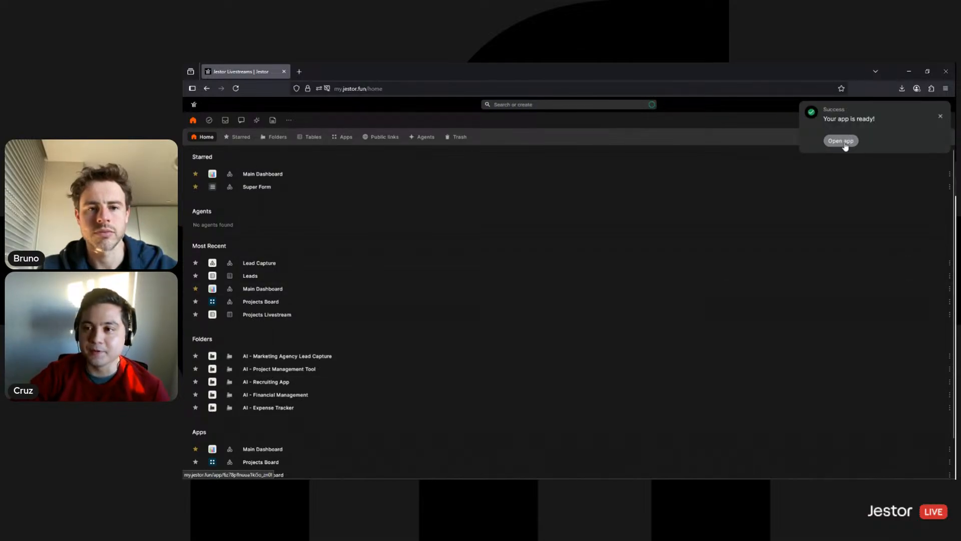
pyautogui.click(844, 144)
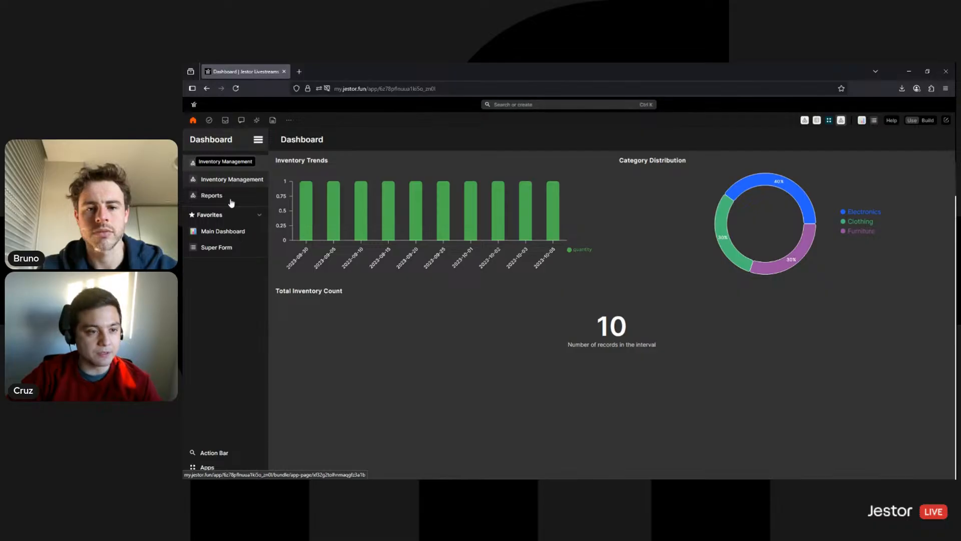
# Visit the Inventory Management and Reports pages, then open the inventory table in a new tab
pyautogui.click(238, 181)
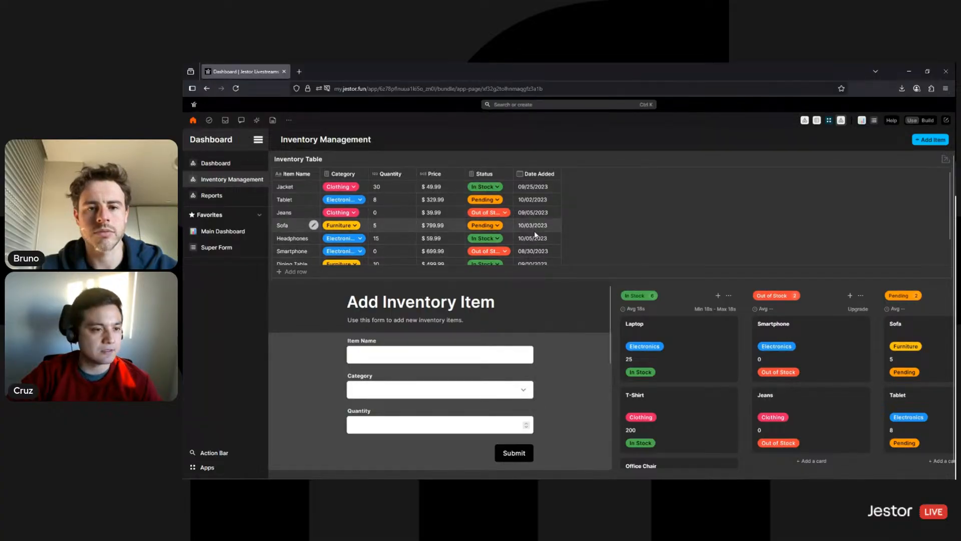
pyautogui.click(238, 196)
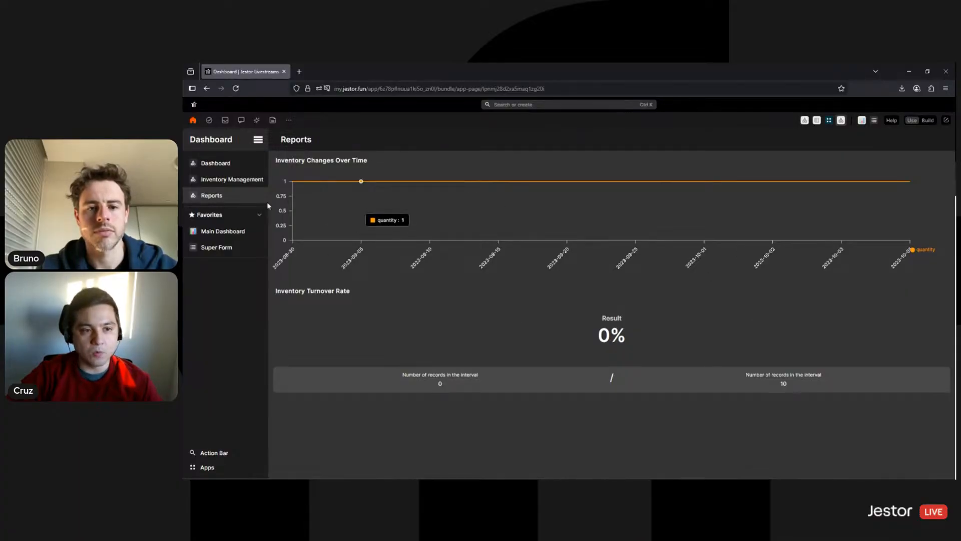
pyautogui.click(249, 184)
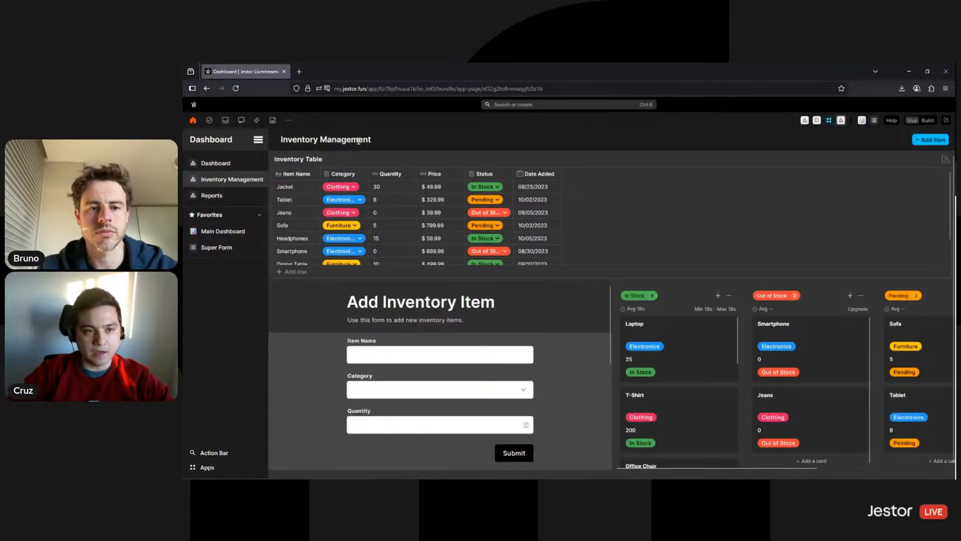
pyautogui.click(942, 161)
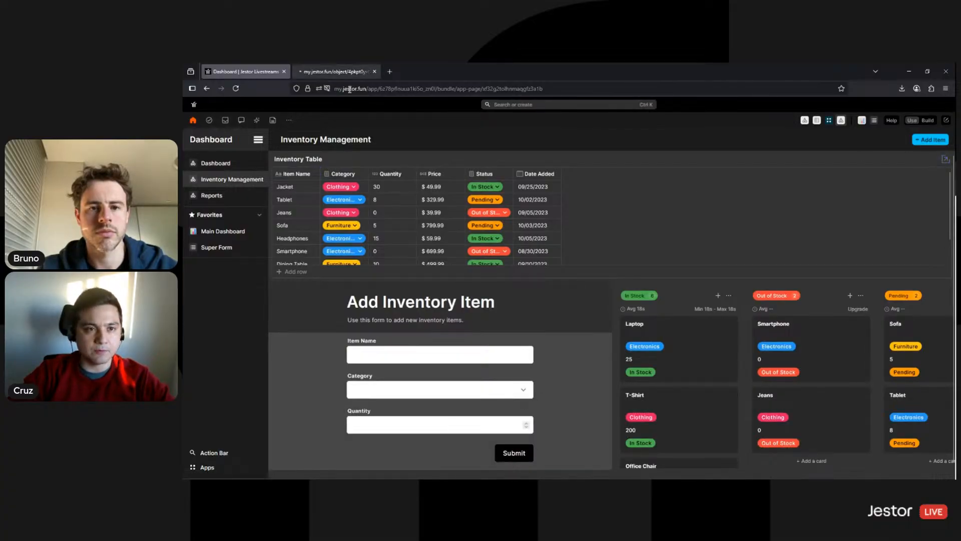
# Let the Inventory table load in its tab, then return to the app's Inventory Management tab
pyautogui.click(342, 71)
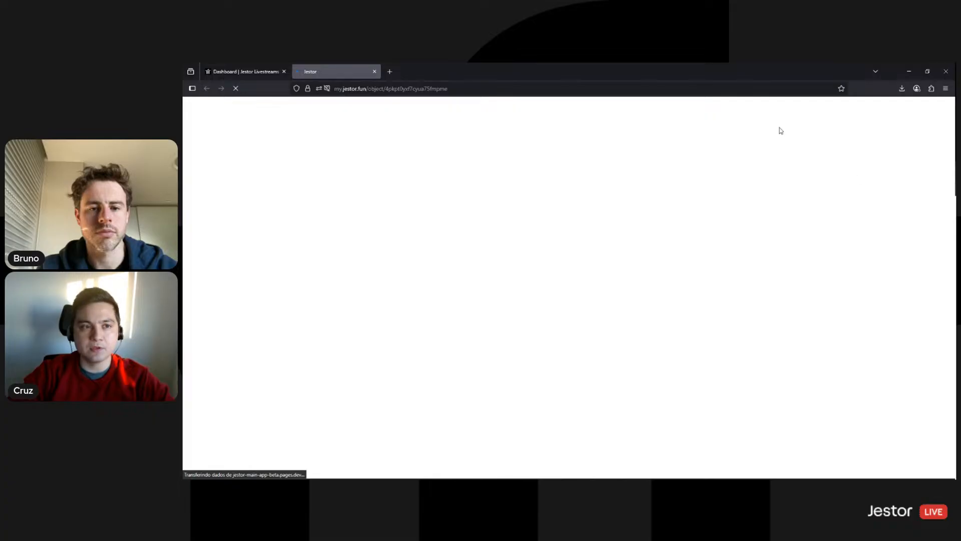
pyautogui.click(237, 73)
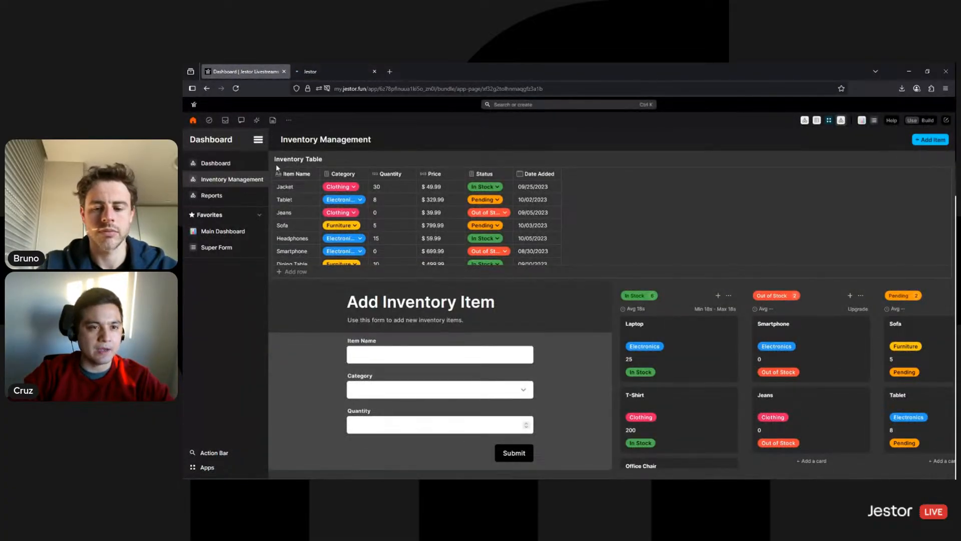
pyautogui.click(344, 73)
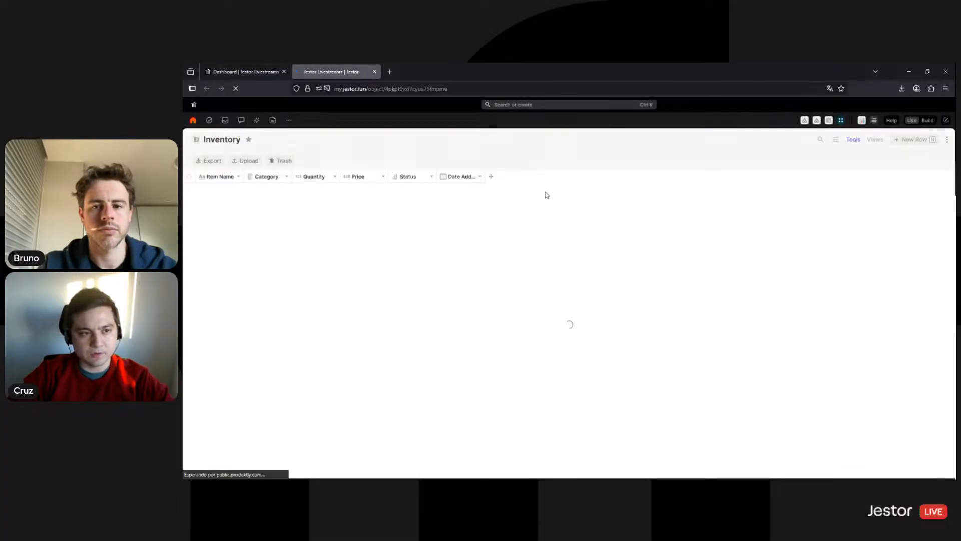
pyautogui.click(242, 73)
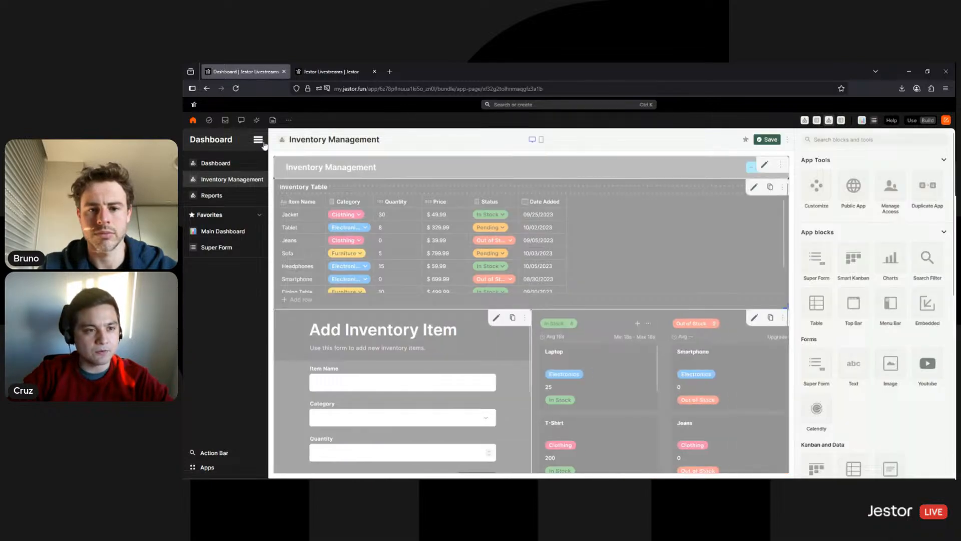
# In the Dashboard's side menu settings, remove Favorites and add the Inventory table
pyautogui.click(218, 165)
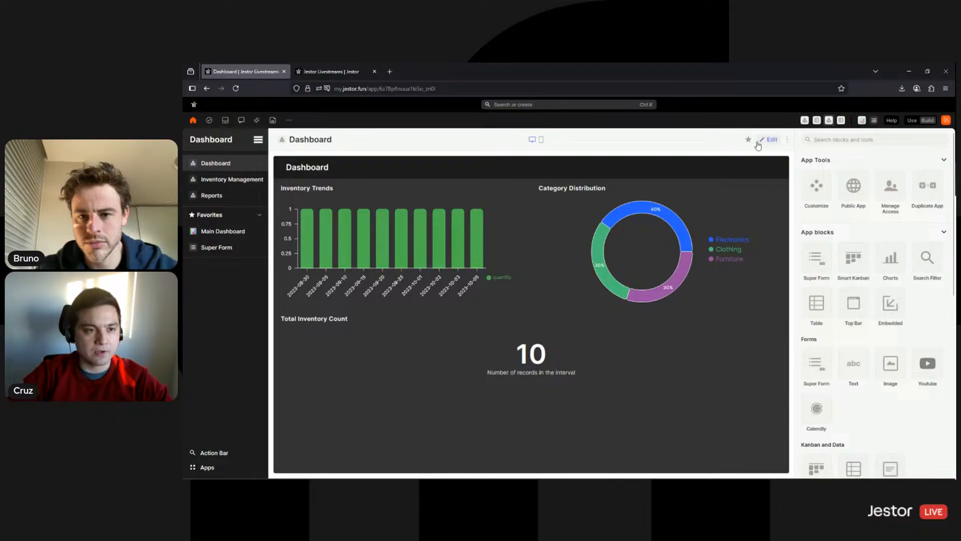
pyautogui.click(766, 140)
pyautogui.click(255, 142)
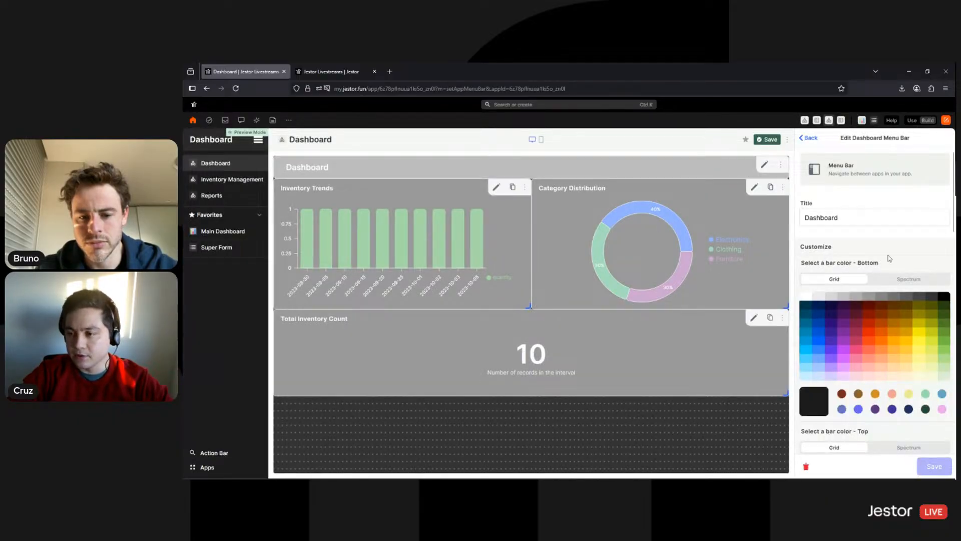
pyautogui.scroll(-4, 889, 274)
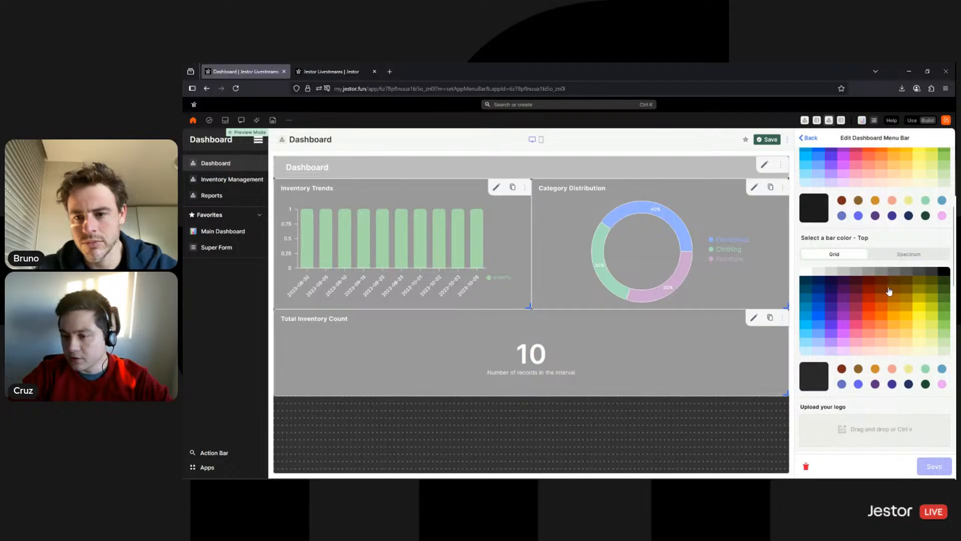
pyautogui.scroll(-3, 889, 292)
pyautogui.scroll(3, 896, 311)
pyautogui.scroll(-3, 939, 366)
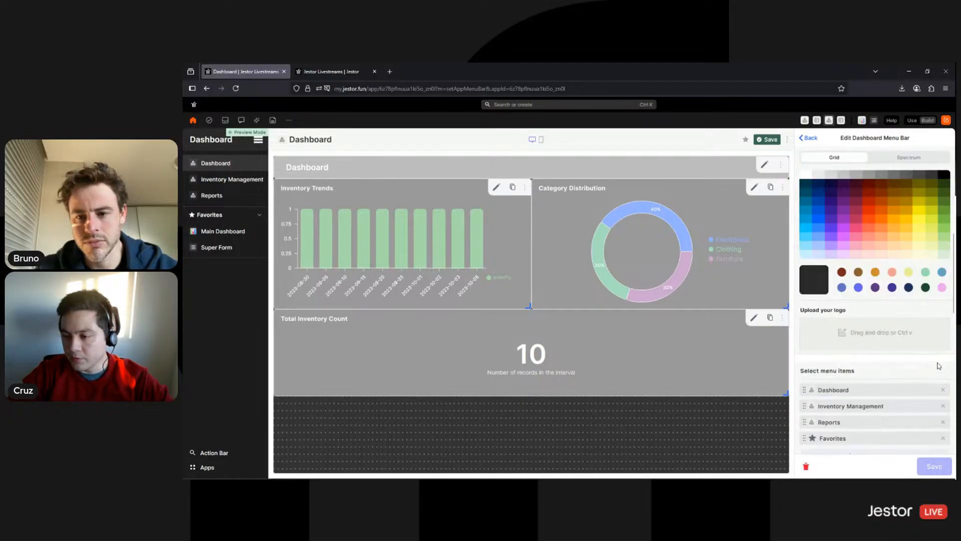
pyautogui.scroll(-1, 942, 408)
pyautogui.click(944, 391)
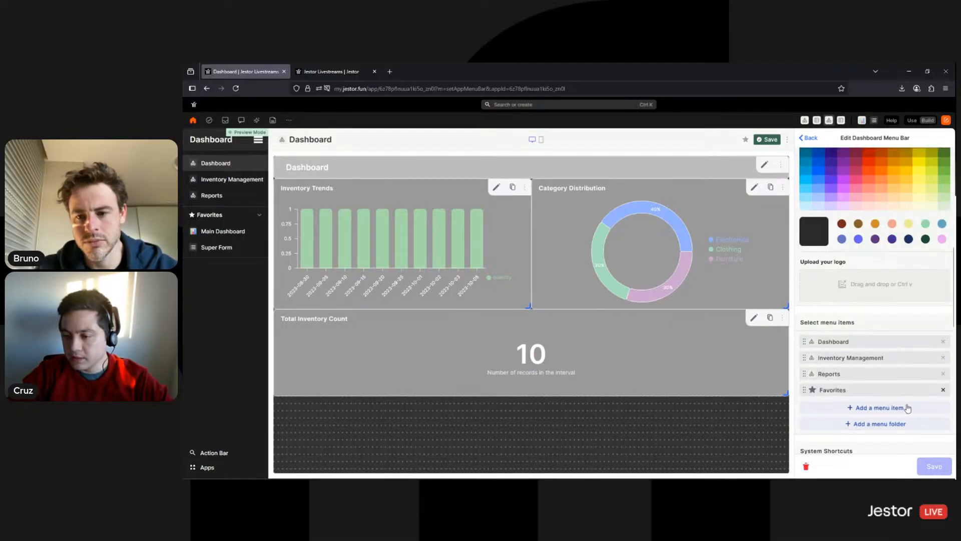
pyautogui.click(893, 393)
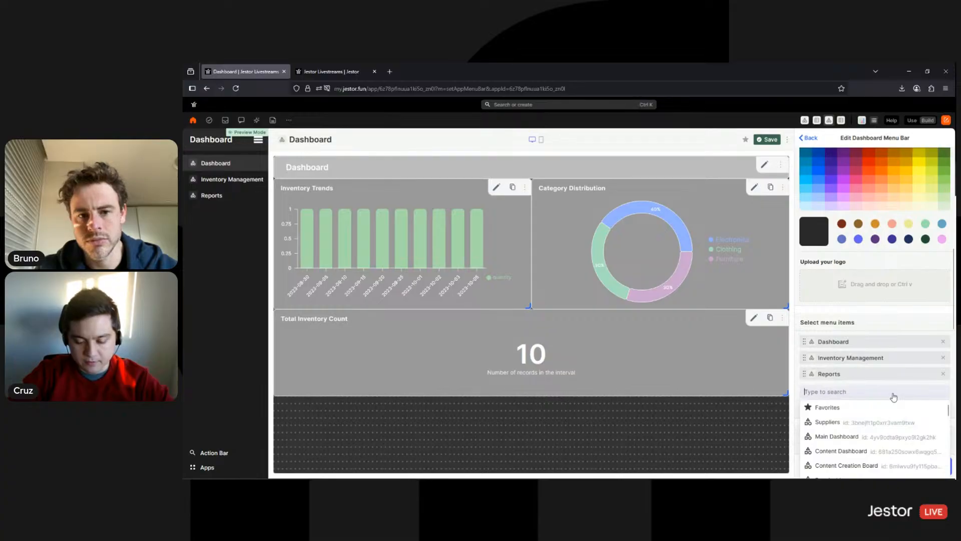
pyautogui.write('inv')
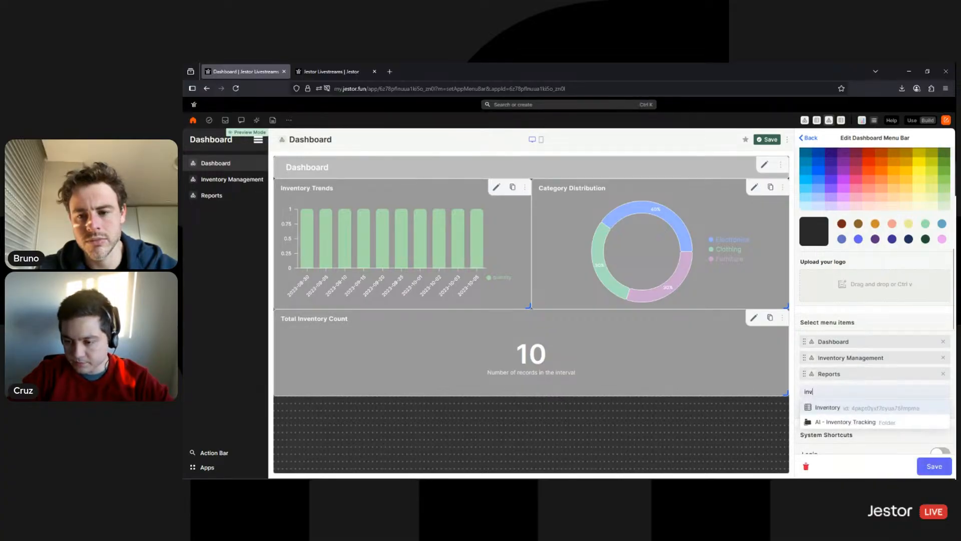
pyautogui.click(873, 407)
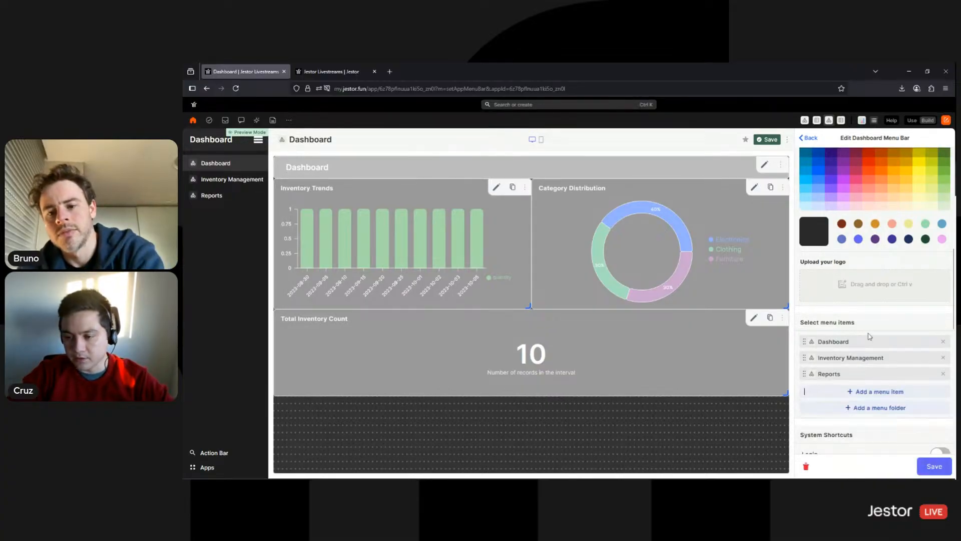
# Create a side menu folder named Databases and place Inventory inside it
pyautogui.scroll(-2, 873, 325)
pyautogui.click(871, 326)
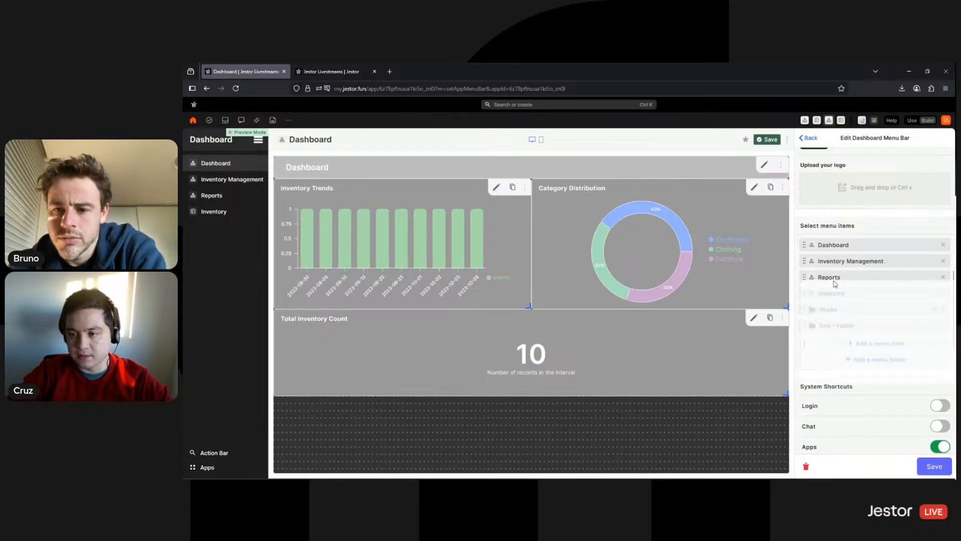
pyautogui.doubleClick(839, 217)
pyautogui.write('Da')
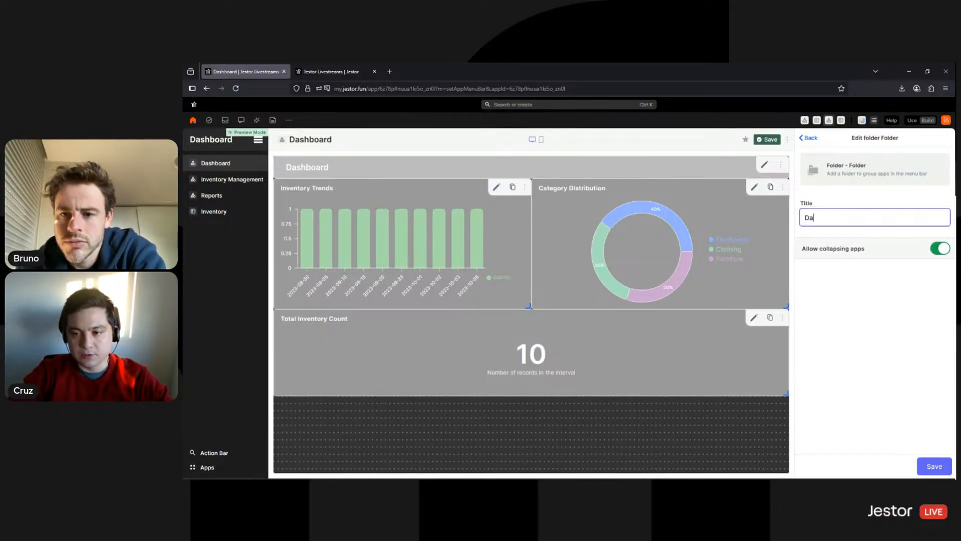
pyautogui.write('tabases')
pyautogui.click(934, 466)
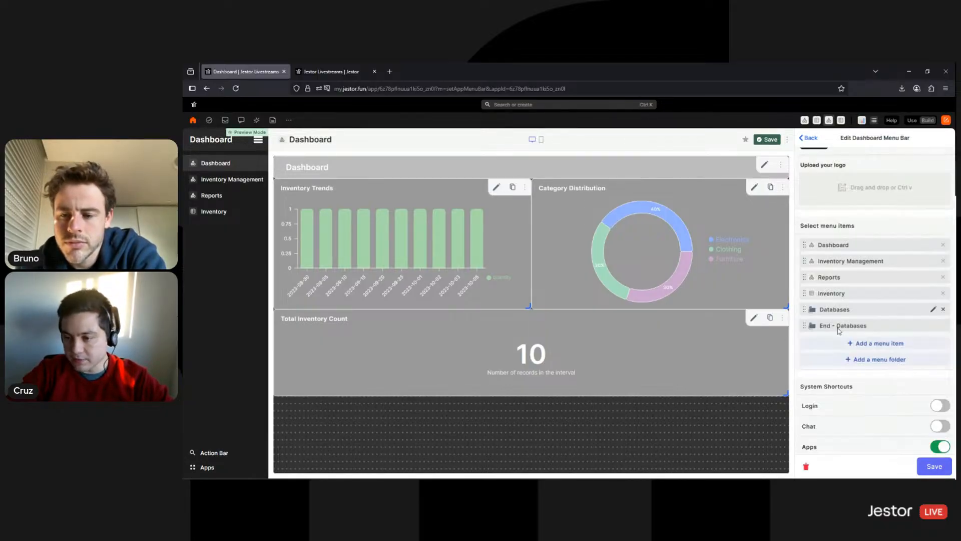
pyautogui.moveTo(840, 315); pyautogui.dragTo(844, 294)
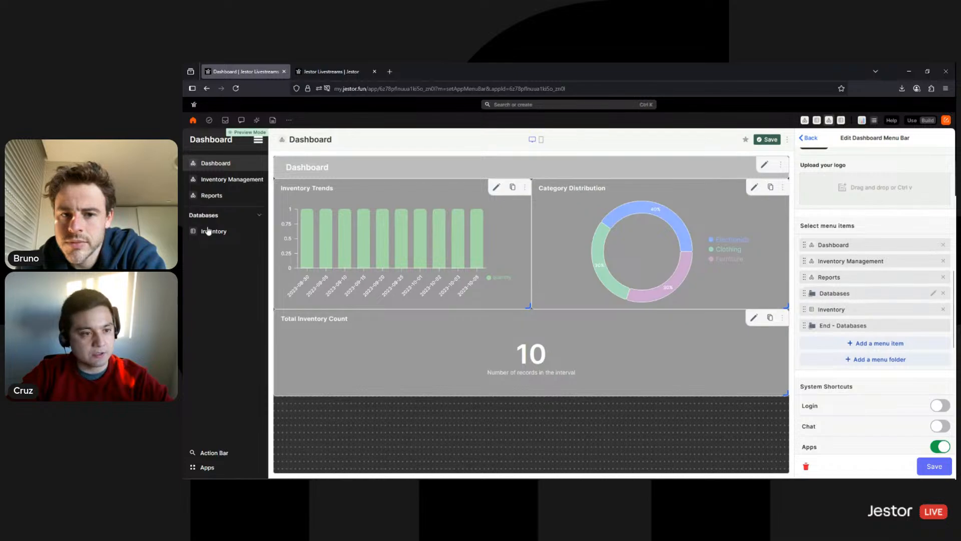
pyautogui.click(259, 215)
pyautogui.click(258, 215)
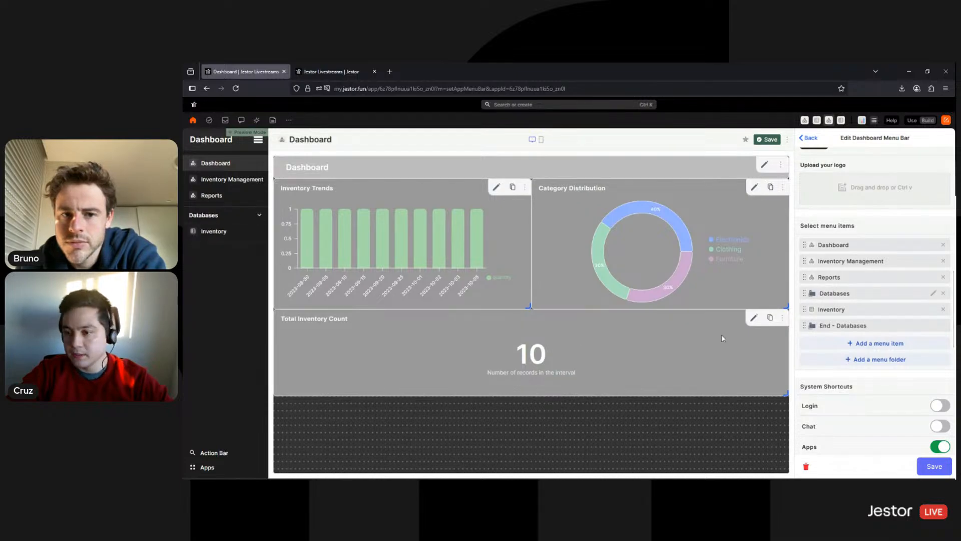
# Add an App folder at the top, ending just below Reports
pyautogui.click(885, 367)
pyautogui.doubleClick(841, 218)
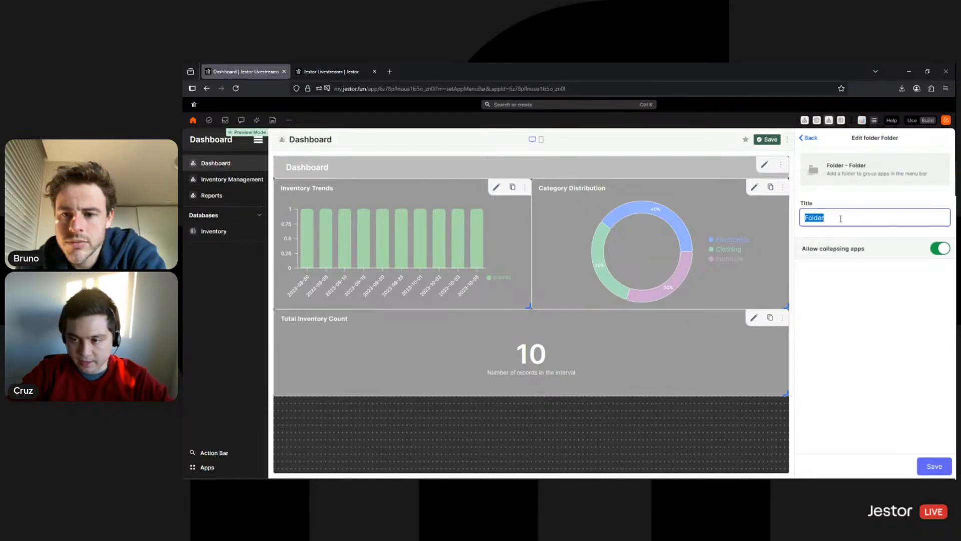
pyautogui.write('App')
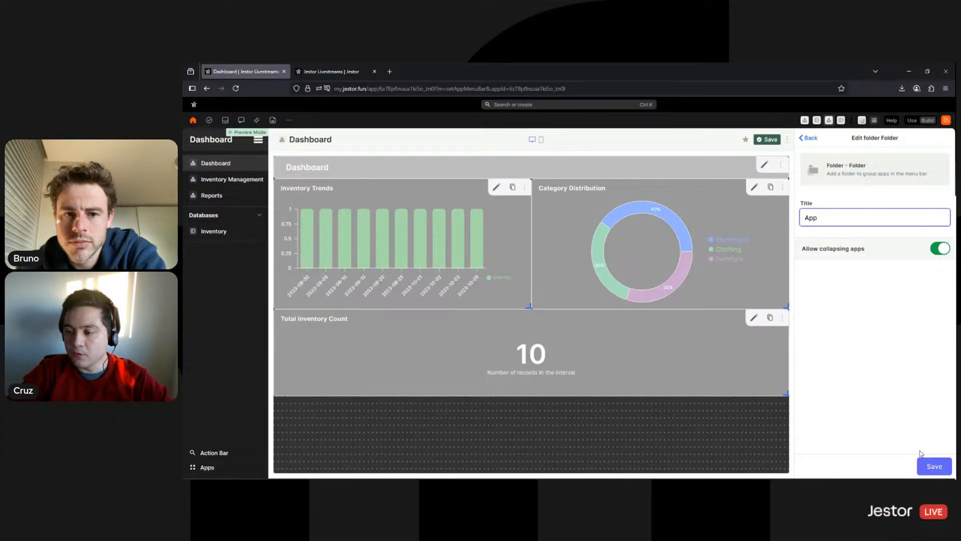
pyautogui.click(926, 466)
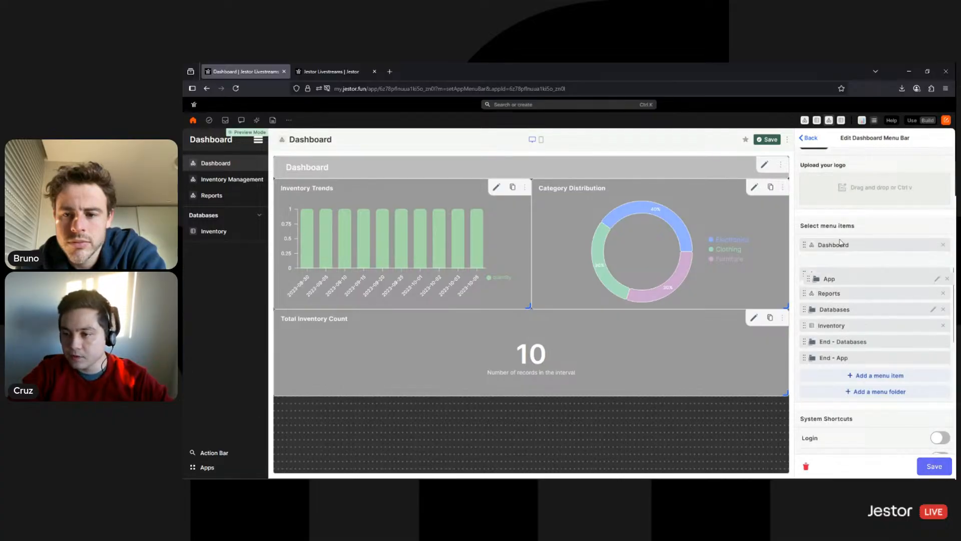
pyautogui.moveTo(841, 242); pyautogui.dragTo(841, 239)
pyautogui.moveTo(840, 359); pyautogui.dragTo(841, 308)
pyautogui.click(260, 163)
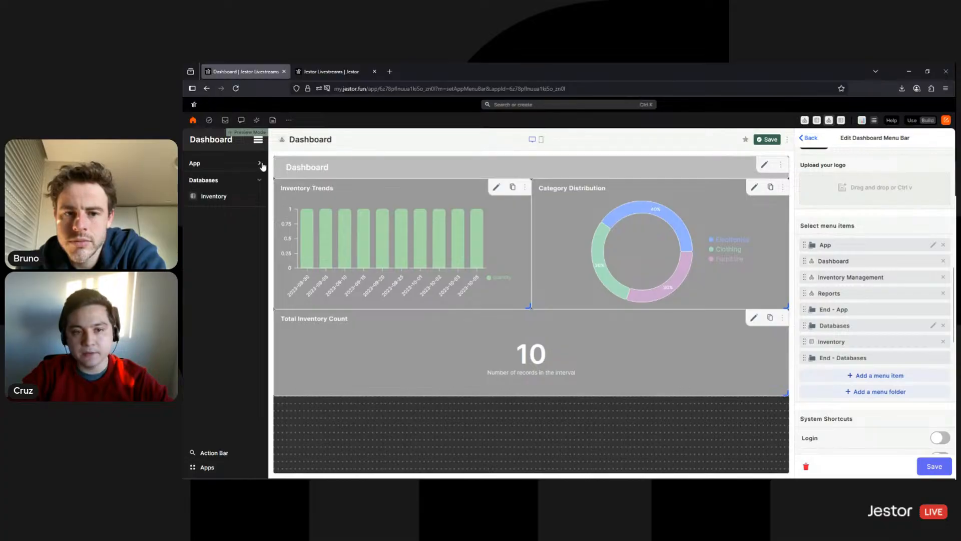
pyautogui.click(259, 164)
pyautogui.scroll(-3, 871, 333)
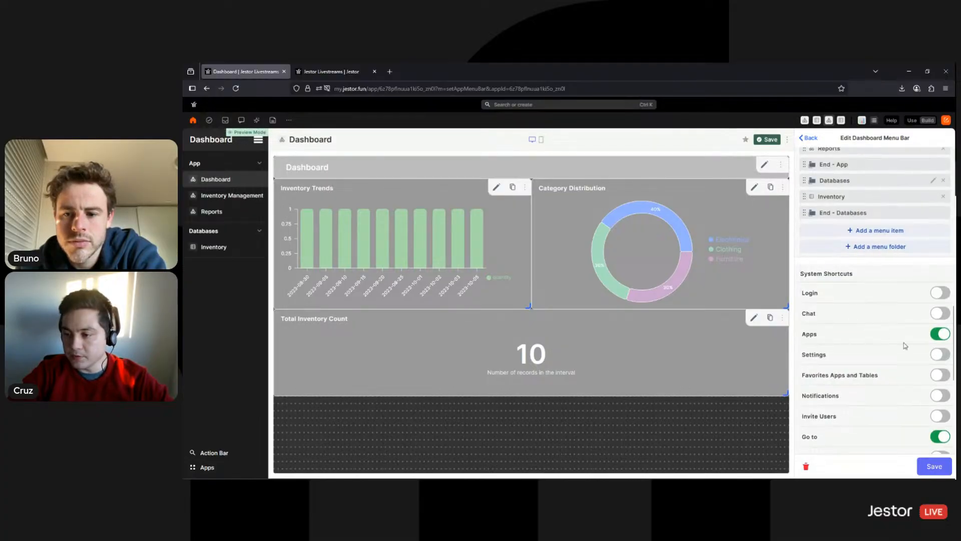
# Swap Apps and Action Bar for Messages and Notifications shortcuts, and make the menu bar navy
pyautogui.click(940, 335)
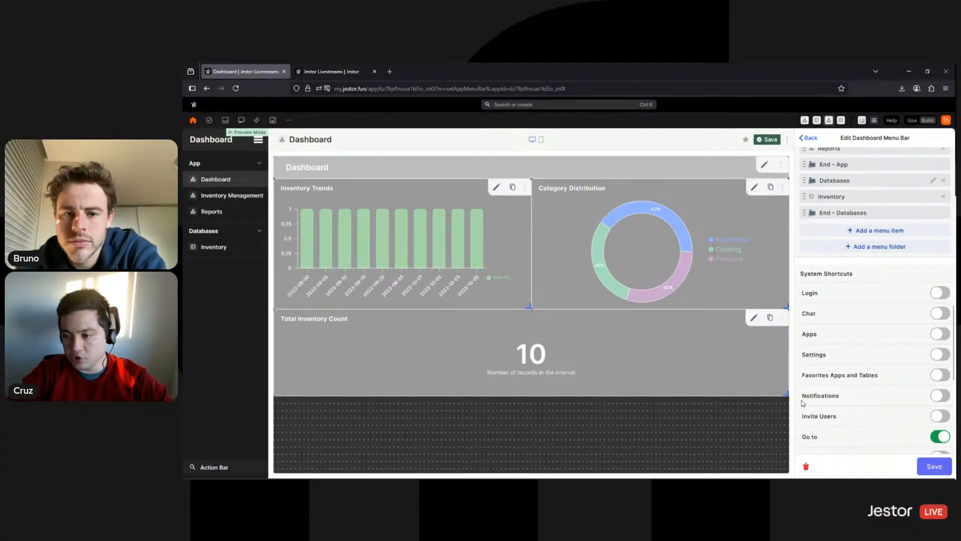
pyautogui.click(939, 395)
pyautogui.click(940, 314)
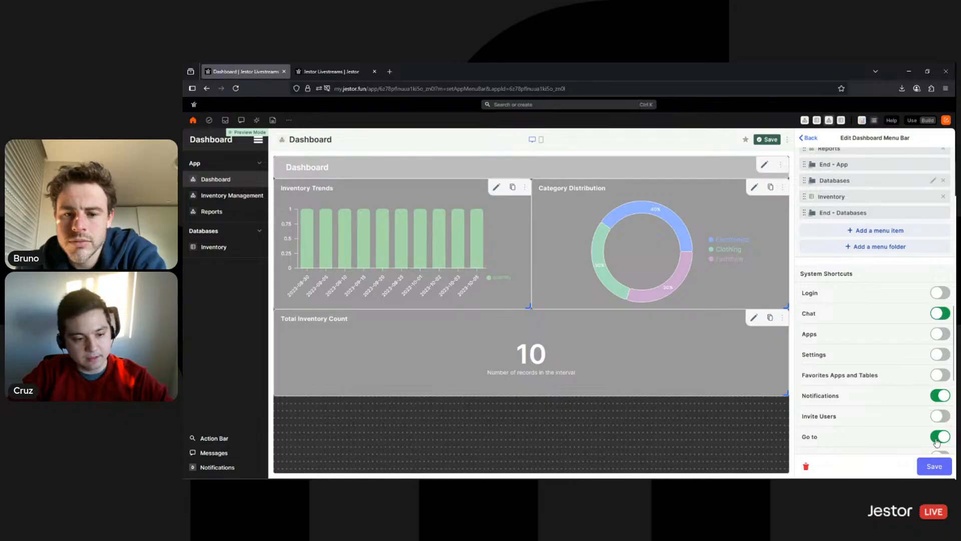
pyautogui.click(940, 437)
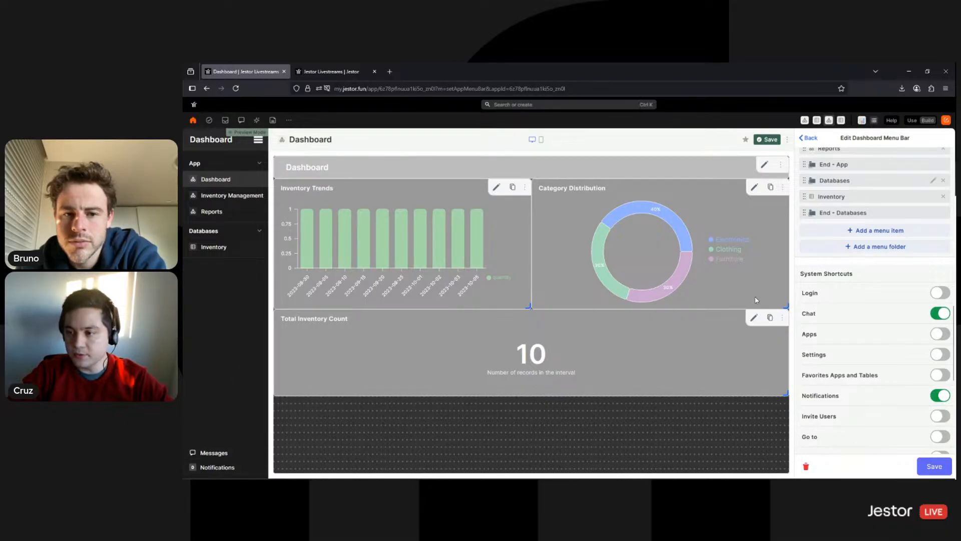
pyautogui.scroll(-5, 896, 303)
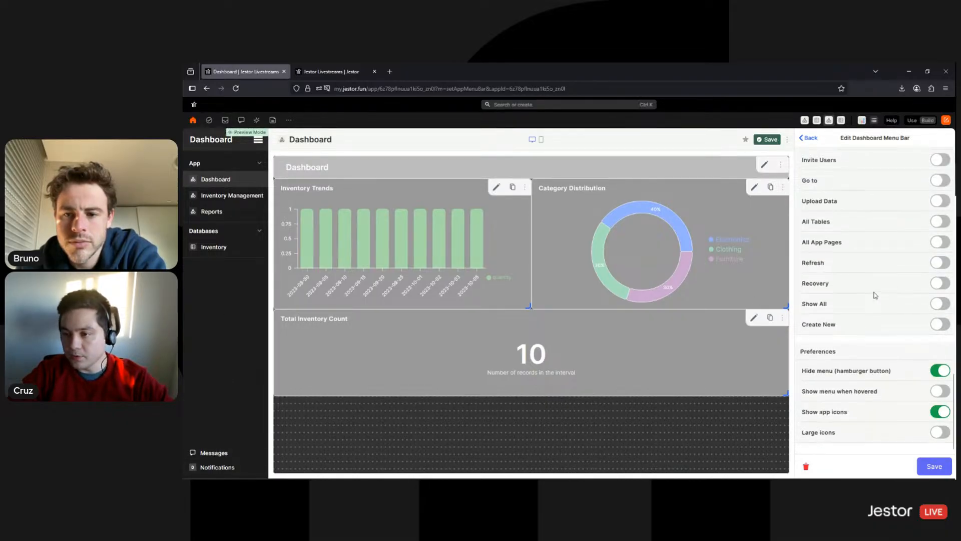
pyautogui.scroll(10, 881, 325)
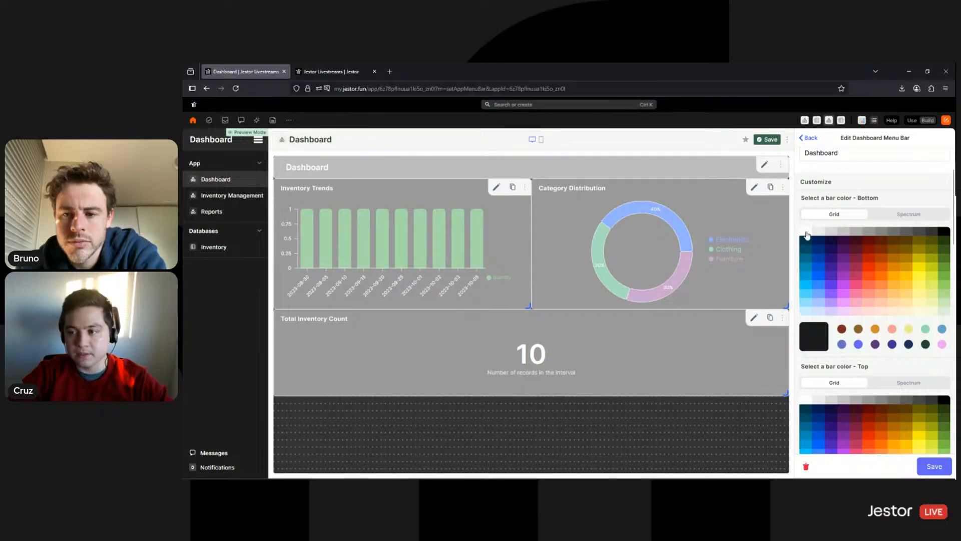
pyautogui.click(806, 241)
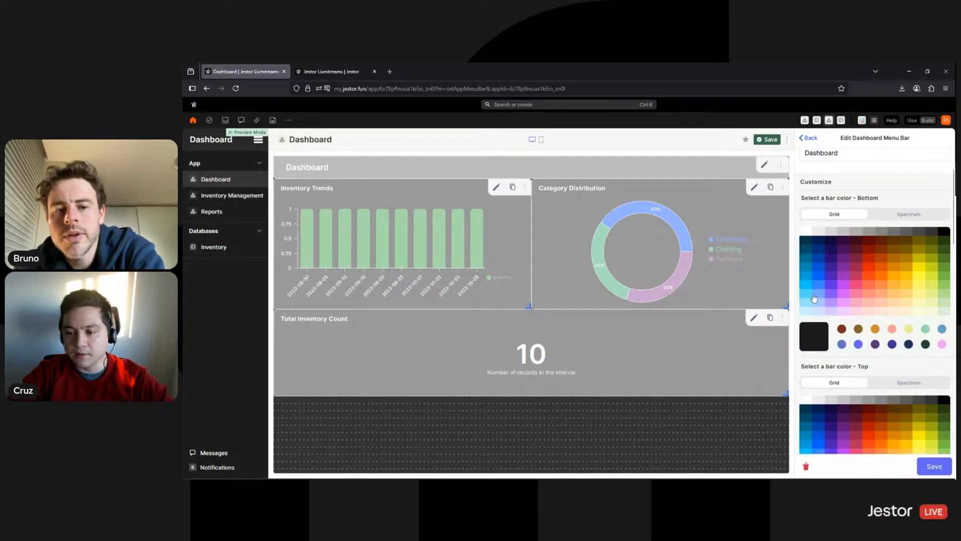
pyautogui.click(807, 409)
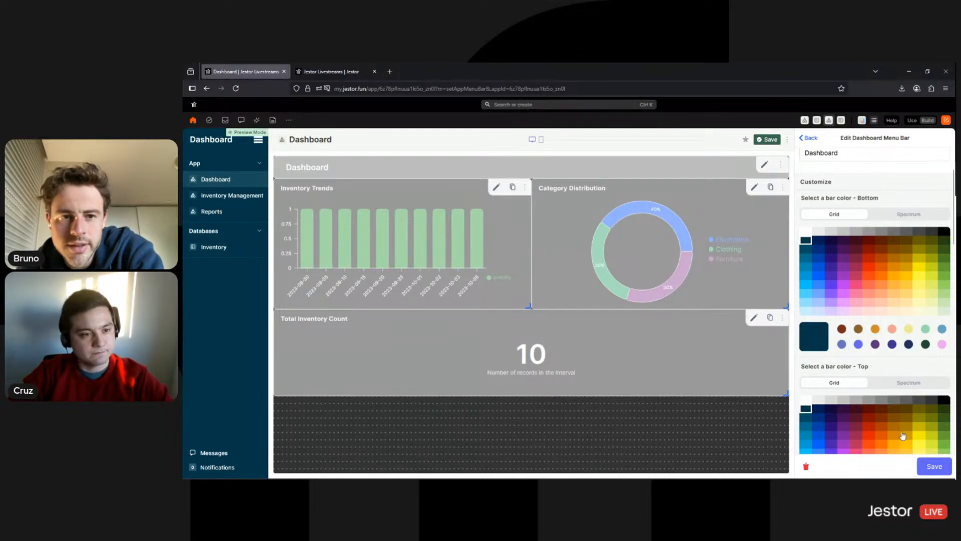
pyautogui.click(935, 467)
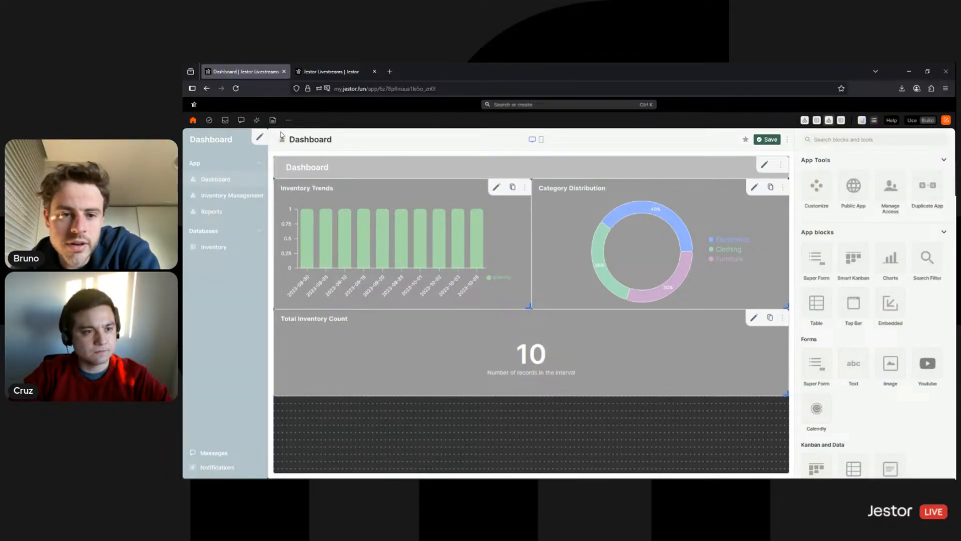
# Turn off Show app icons in the menu bar settings and save
pyautogui.click(259, 137)
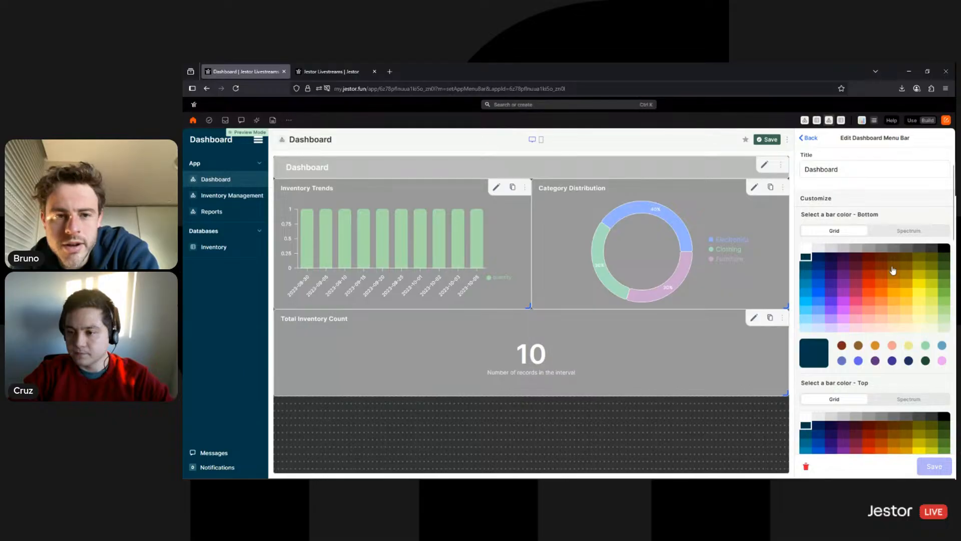
pyautogui.scroll(-3, 893, 270)
pyautogui.scroll(-3, 901, 337)
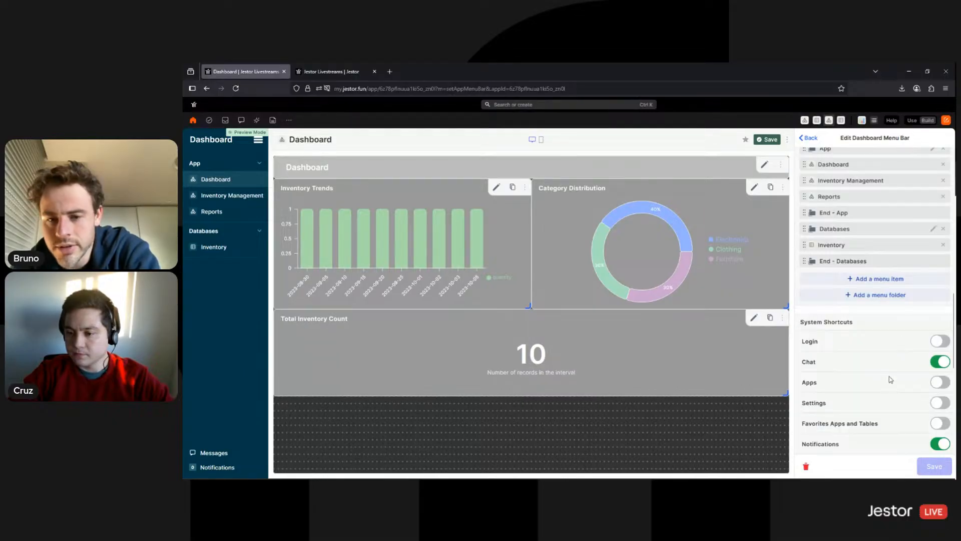
pyautogui.scroll(-6, 882, 374)
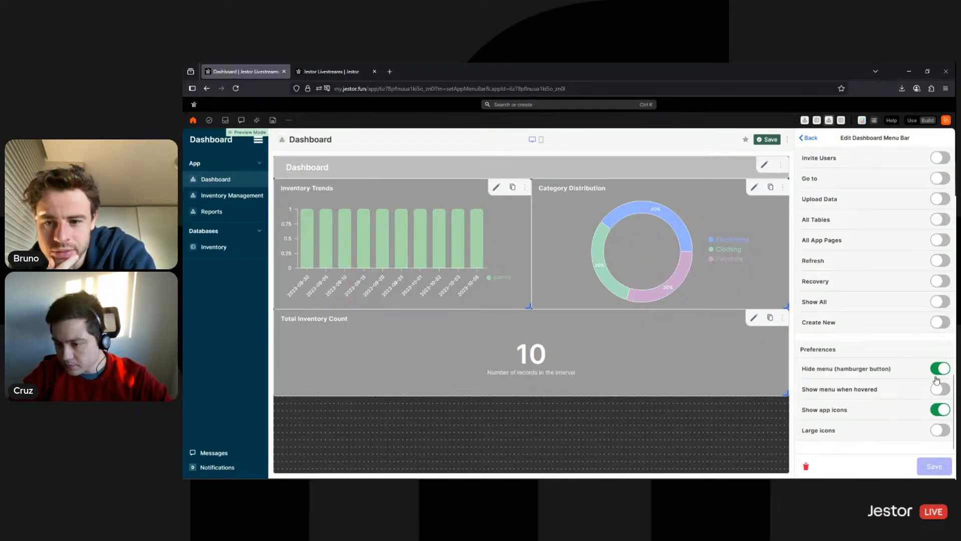
pyautogui.click(940, 410)
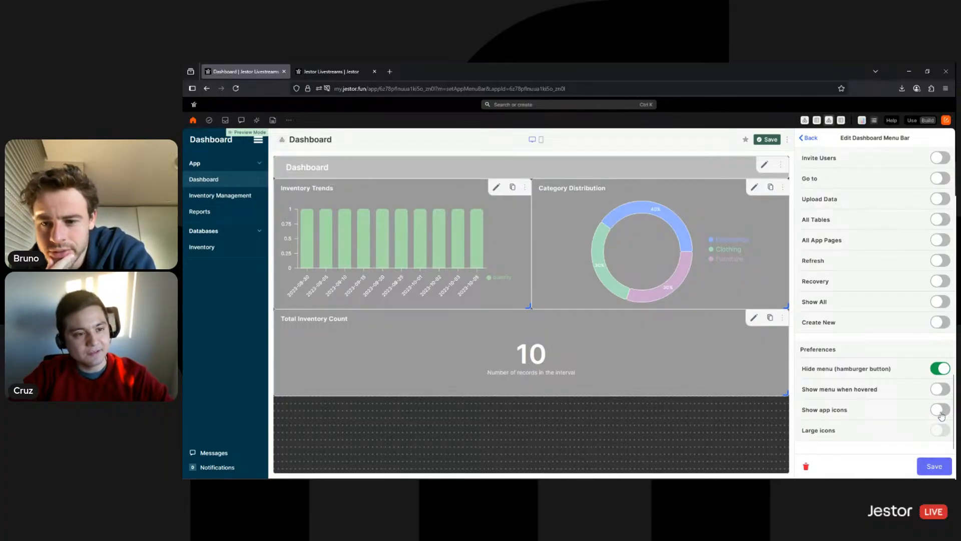
pyautogui.click(941, 411)
pyautogui.click(941, 411)
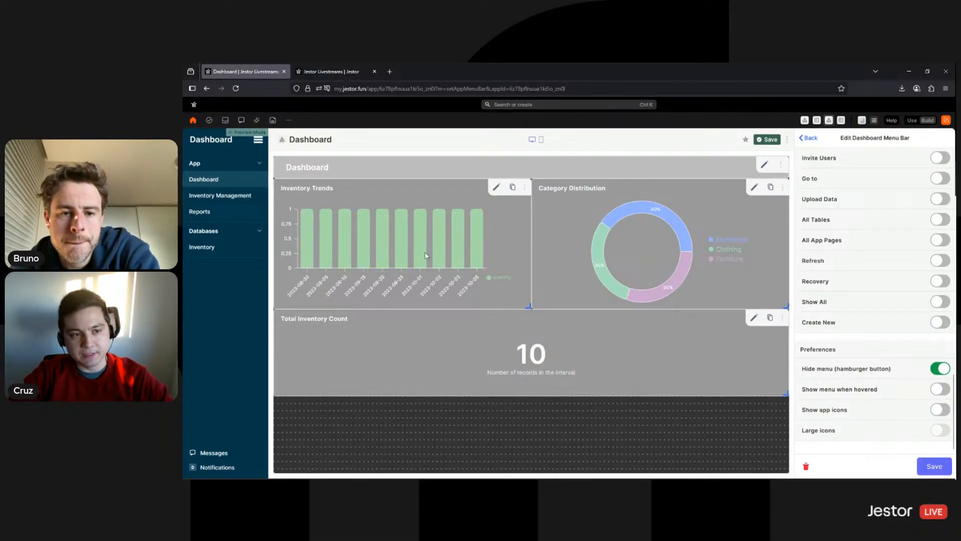
pyautogui.click(934, 467)
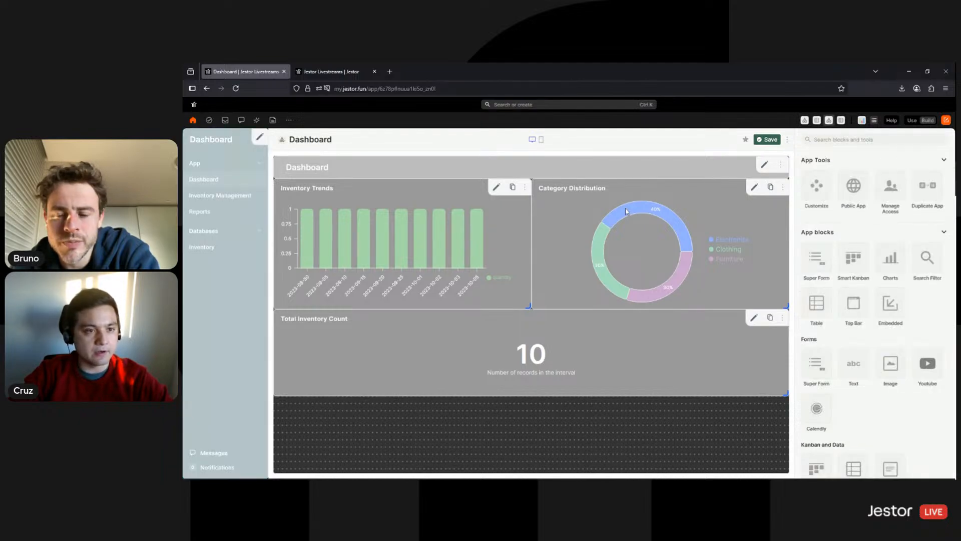
# Inspect the Dashboard title bar's settings, then save and check the Reports page
pyautogui.click(767, 140)
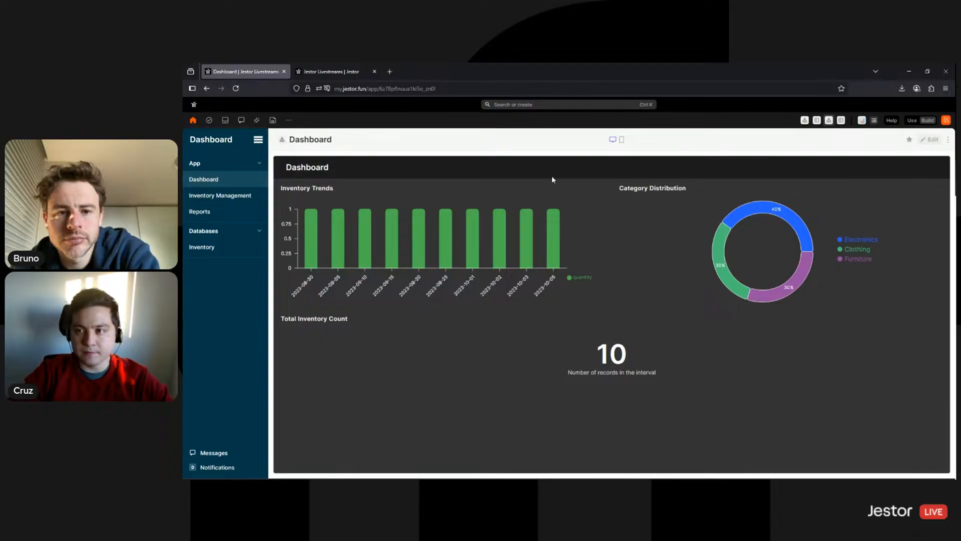
pyautogui.click(929, 142)
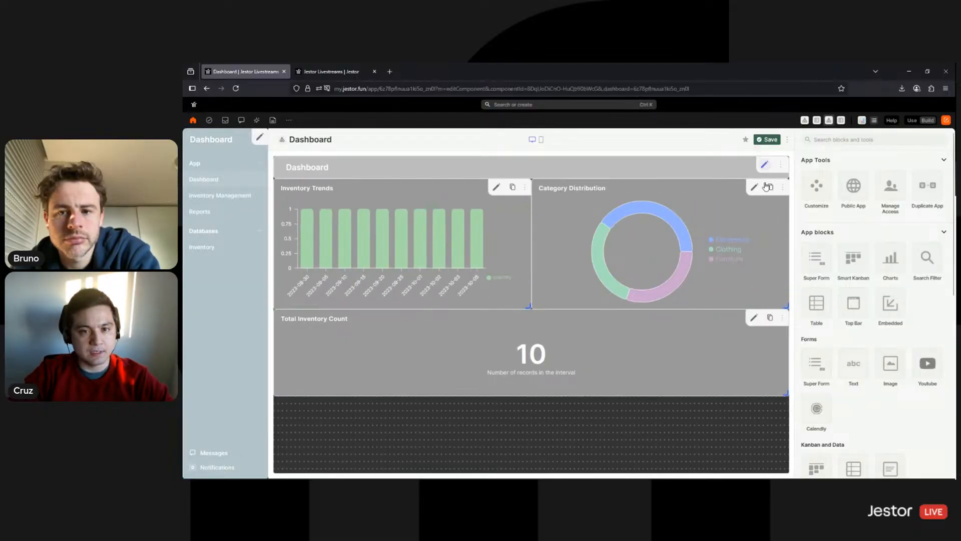
pyautogui.click(765, 165)
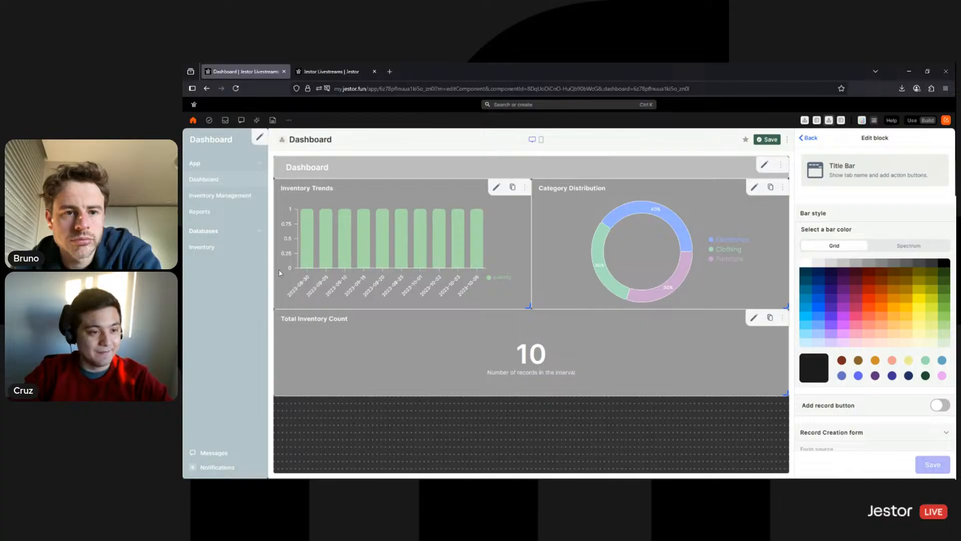
pyautogui.click(768, 140)
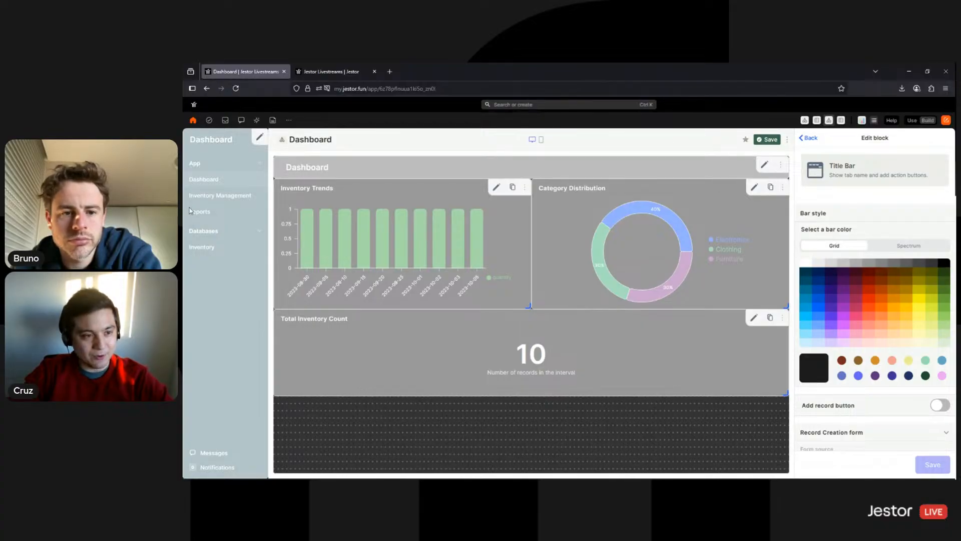
pyautogui.click(209, 214)
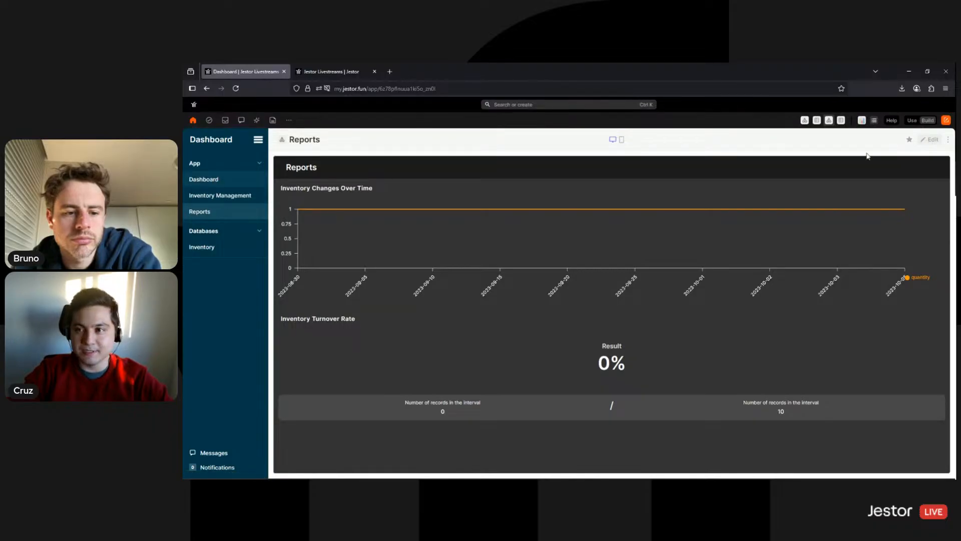
# Delete the Dashboard's Title Bar block
pyautogui.click(771, 144)
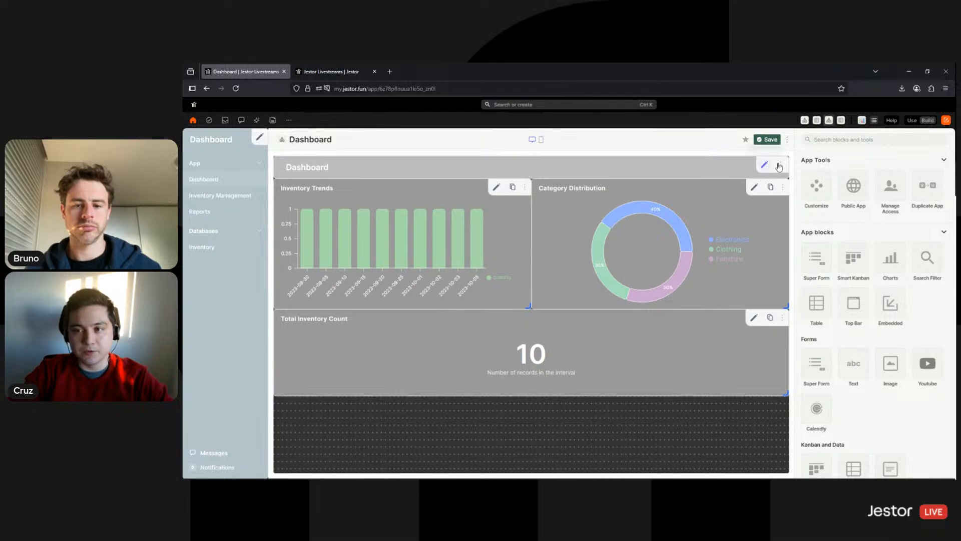
pyautogui.click(779, 165)
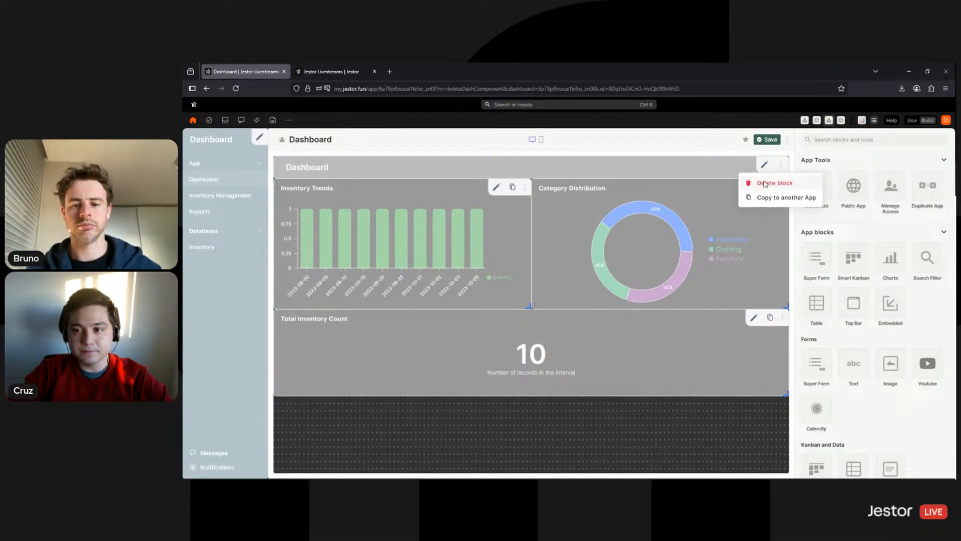
pyautogui.click(765, 185)
pyautogui.click(765, 185)
pyautogui.click(780, 165)
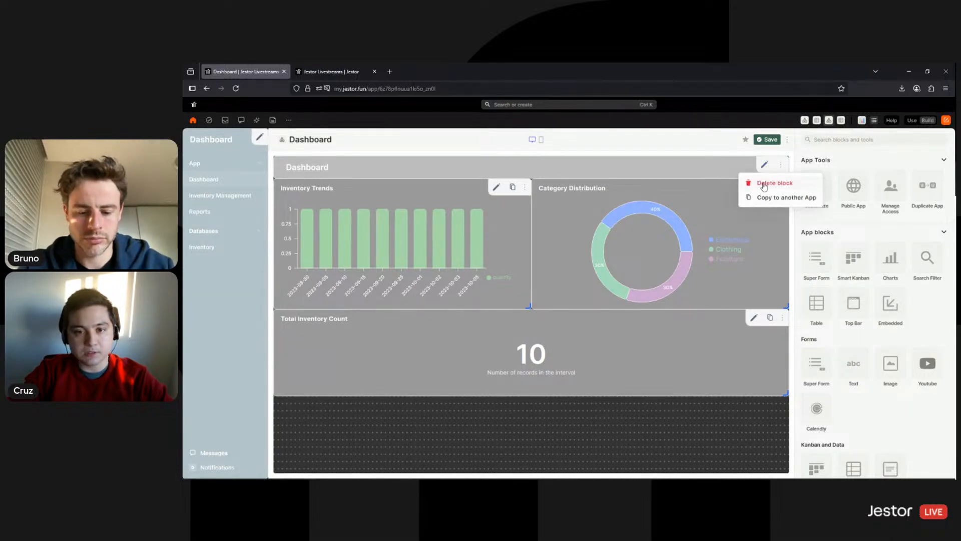
pyautogui.click(769, 181)
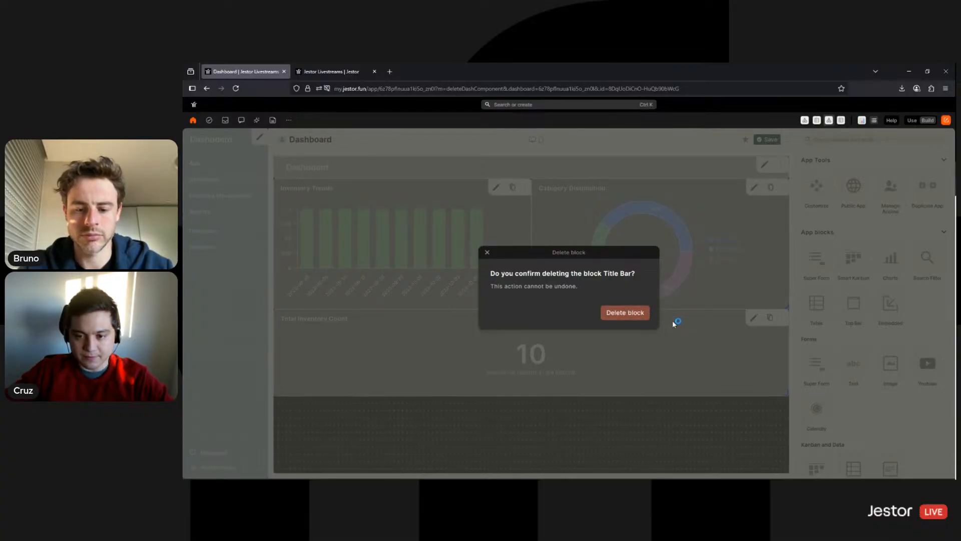
pyautogui.click(633, 316)
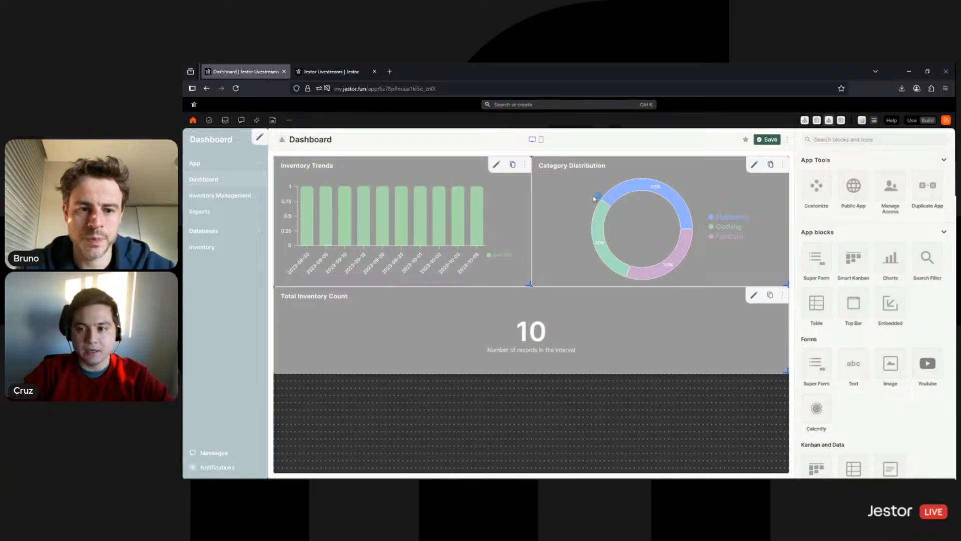
pyautogui.click(819, 193)
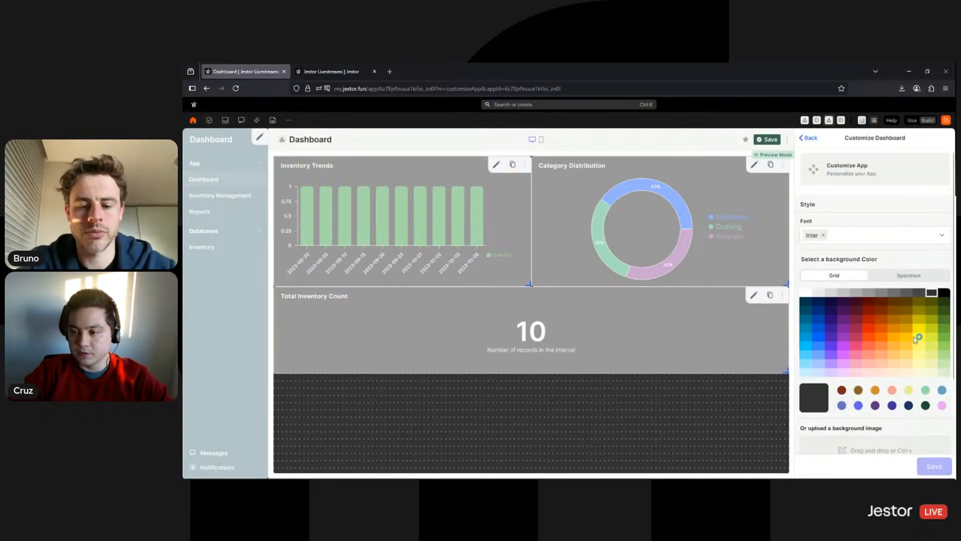
# Keep the white background, enable 'Disable page scrolling in desktop', and save the customization
pyautogui.click(909, 275)
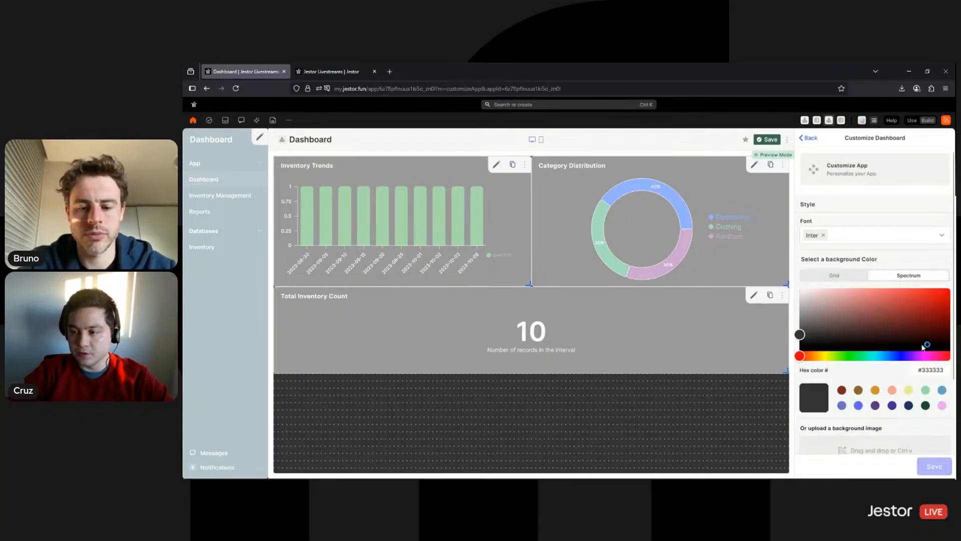
pyautogui.click(833, 275)
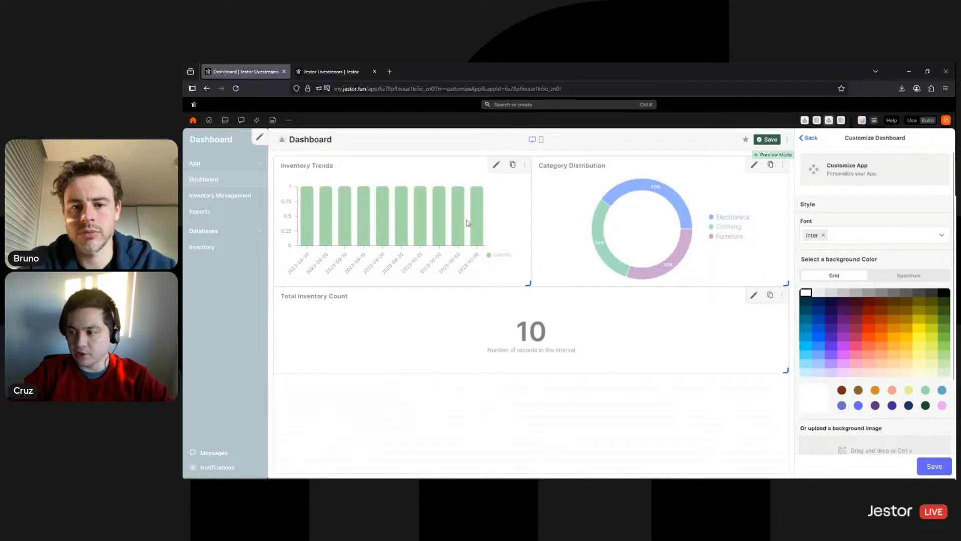
pyautogui.scroll(-2, 825, 342)
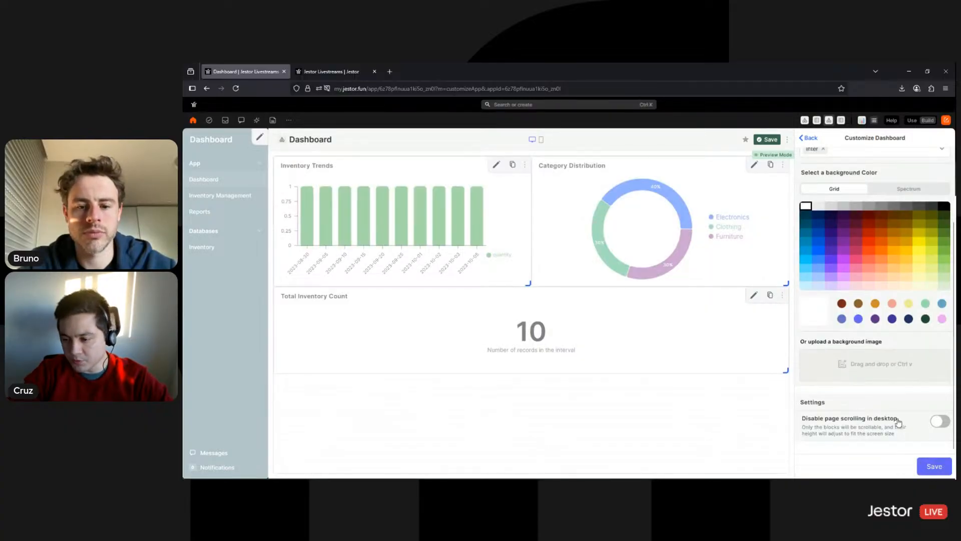
pyautogui.click(940, 421)
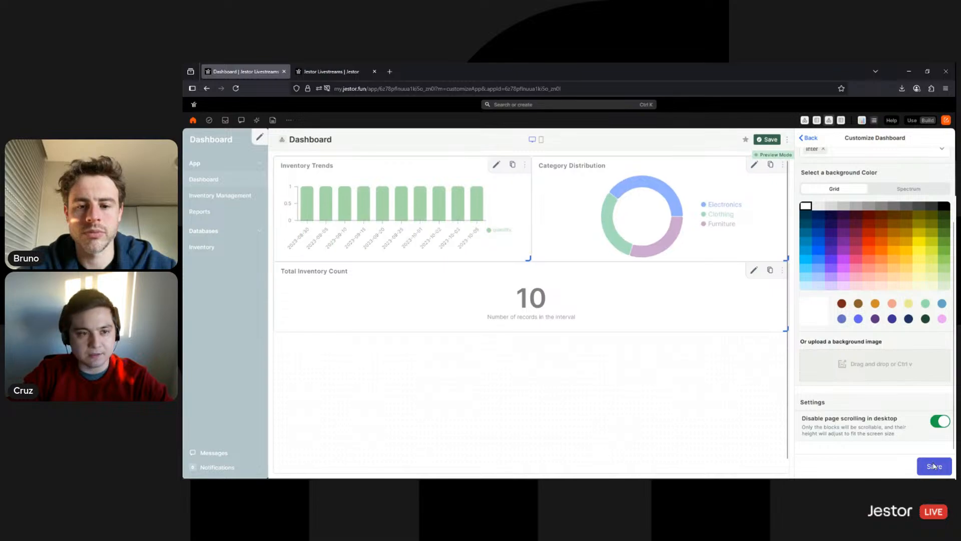
pyautogui.click(934, 466)
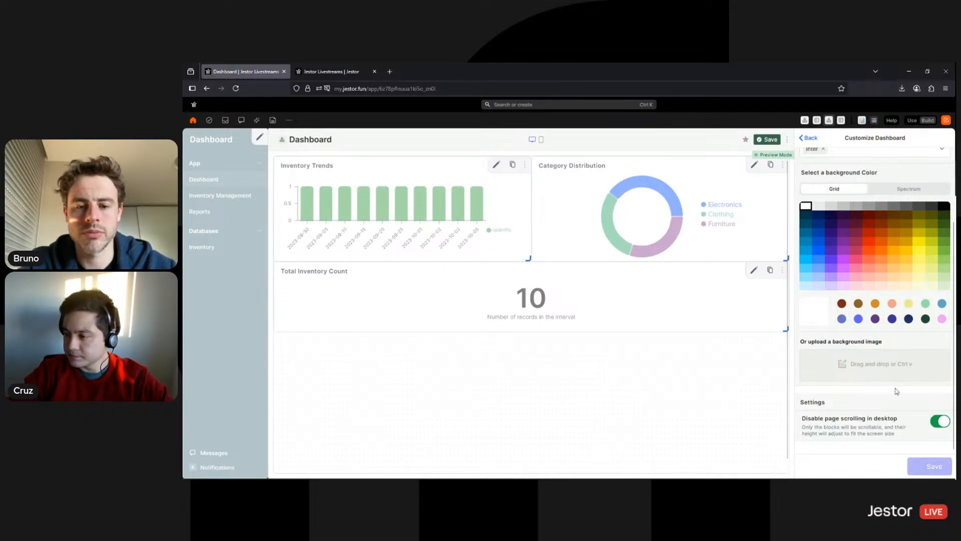
pyautogui.click(524, 165)
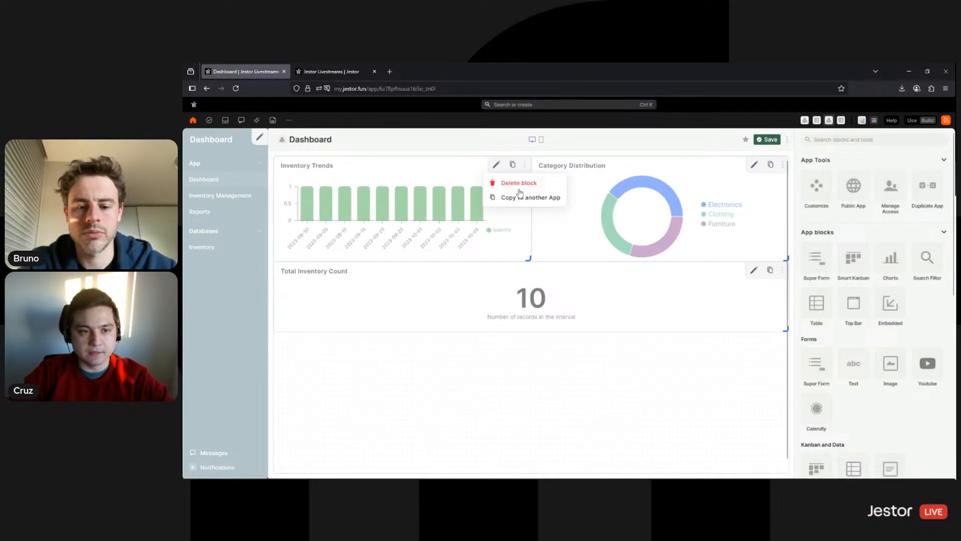
# Delete the Inventory Trends, Category Distribution and Total Inventory Count blocks
pyautogui.click(520, 183)
pyautogui.click(625, 317)
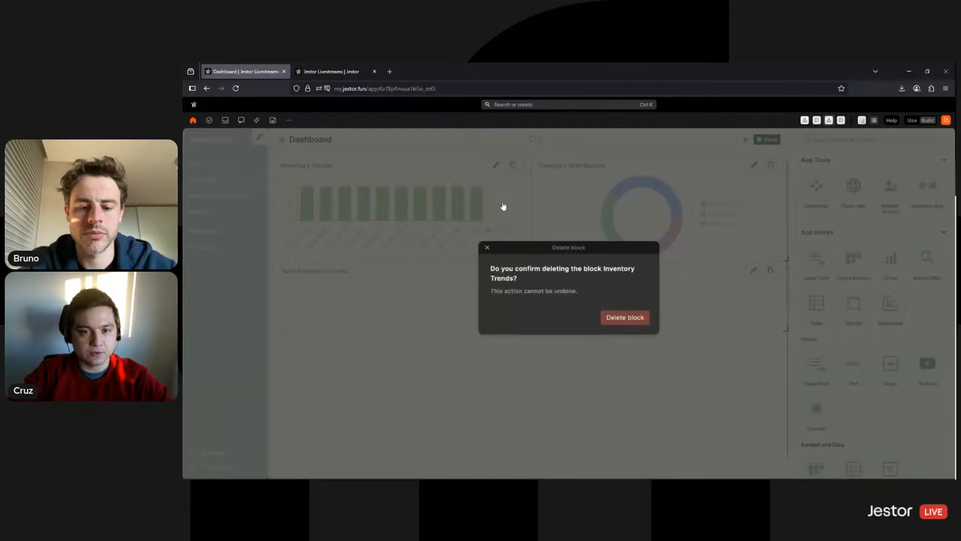
pyautogui.click(783, 168)
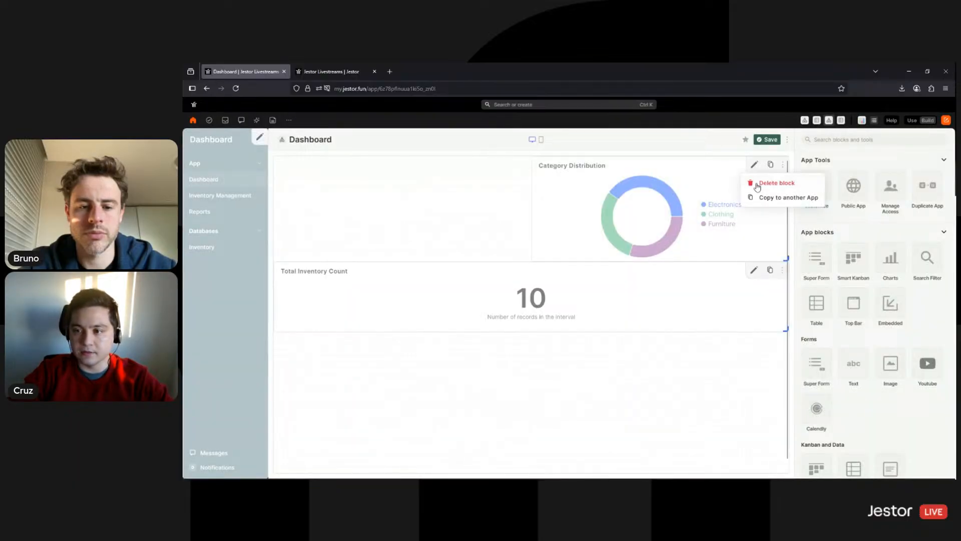
pyautogui.click(759, 184)
pyautogui.click(625, 317)
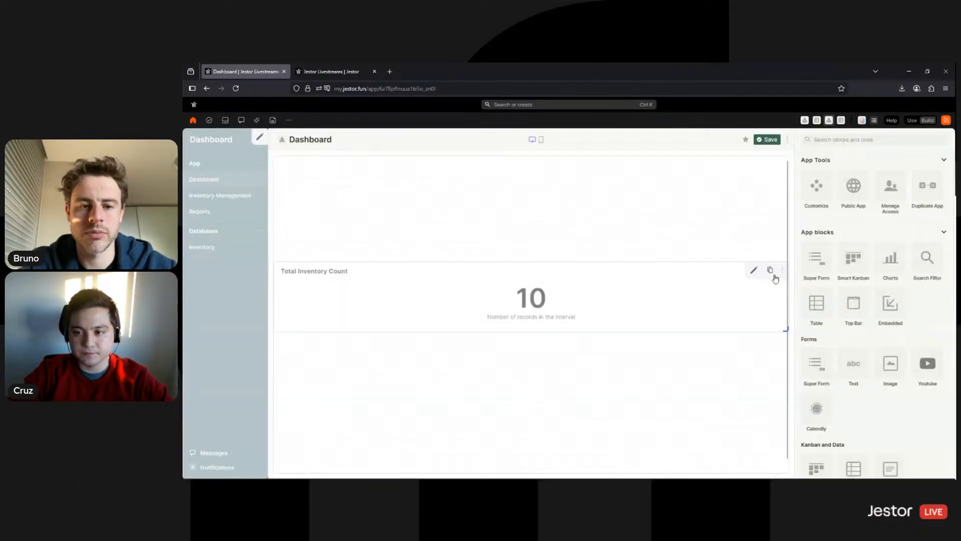
pyautogui.click(783, 270)
pyautogui.click(762, 289)
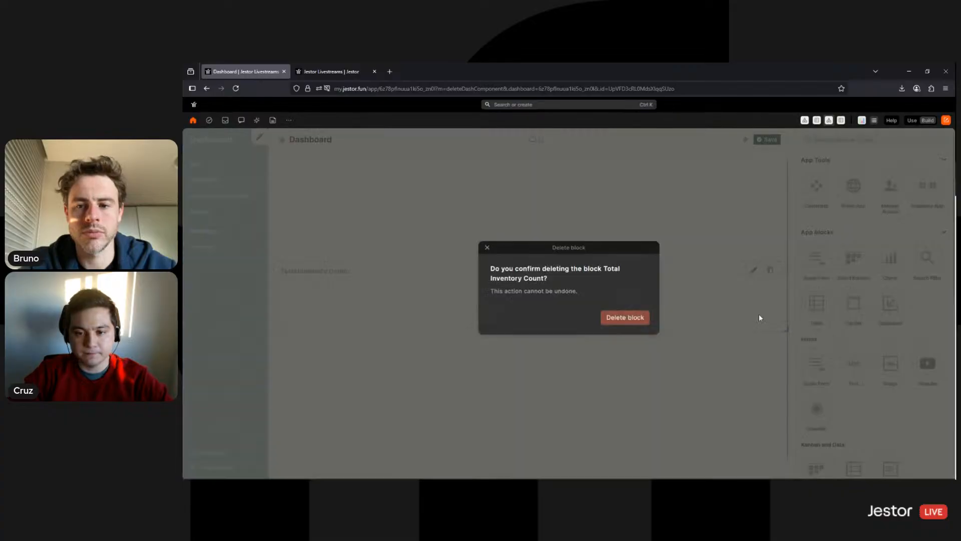
pyautogui.click(637, 326)
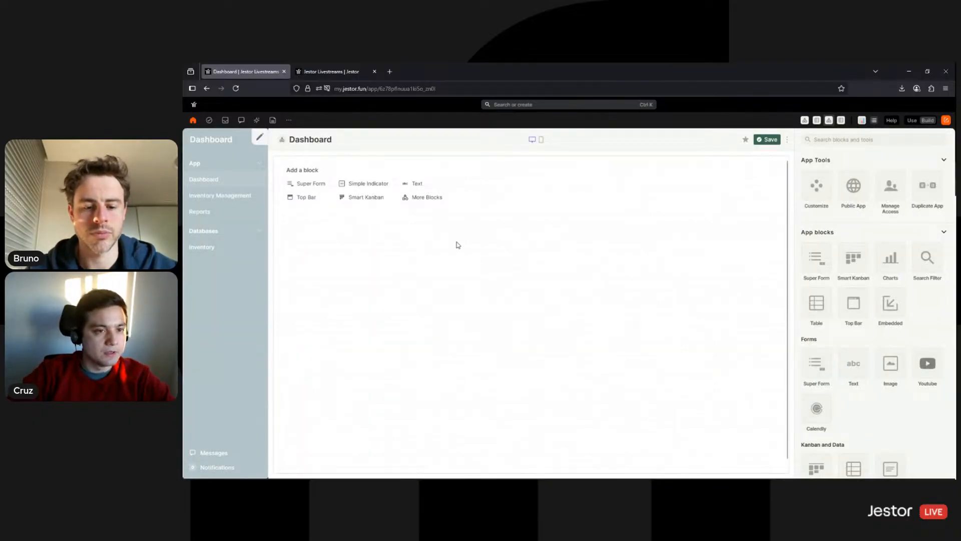
# Rename the page to Form and switch the app to Use mode
pyautogui.doubleClick(315, 138)
pyautogui.write('Form')
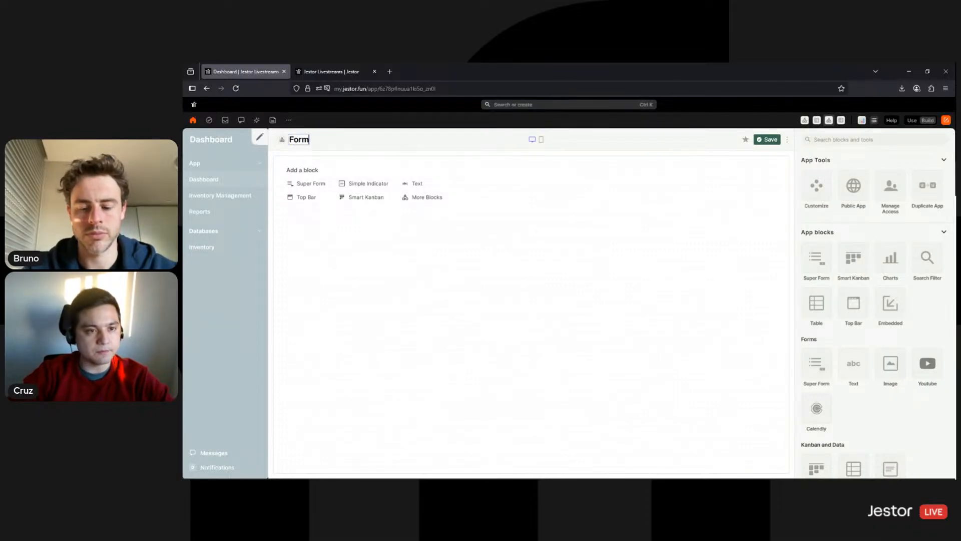
pyautogui.click(389, 145)
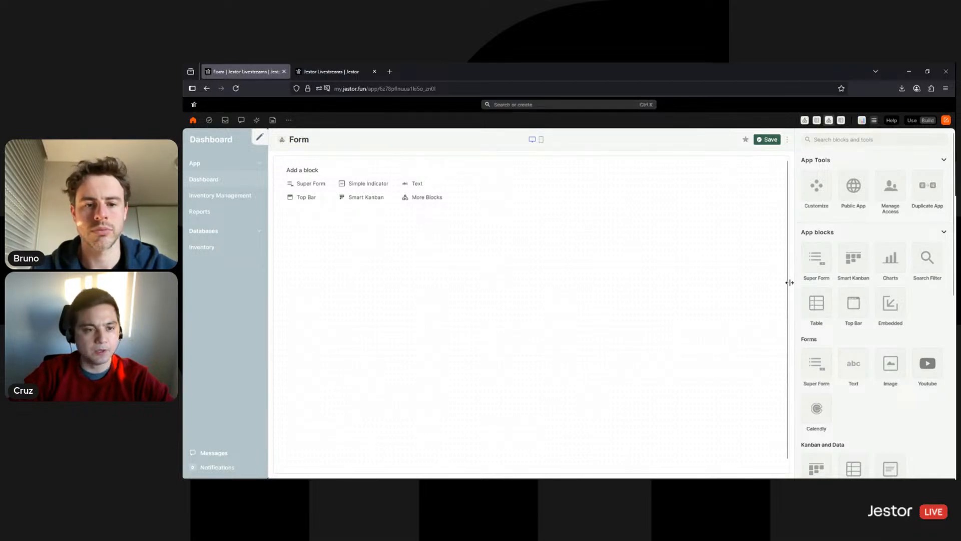
pyautogui.click(918, 122)
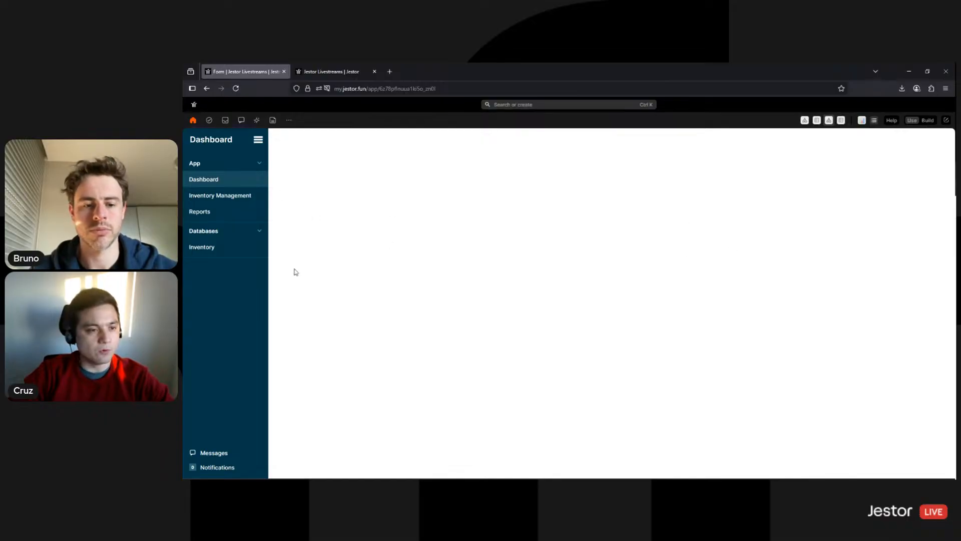
# Delete the Date Added field from the Inventory table
pyautogui.click(222, 252)
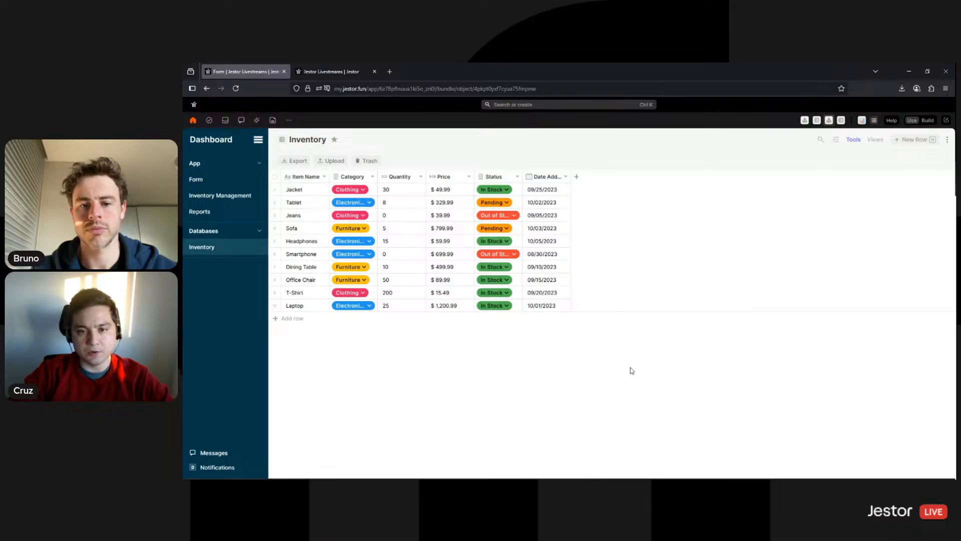
pyautogui.click(564, 176)
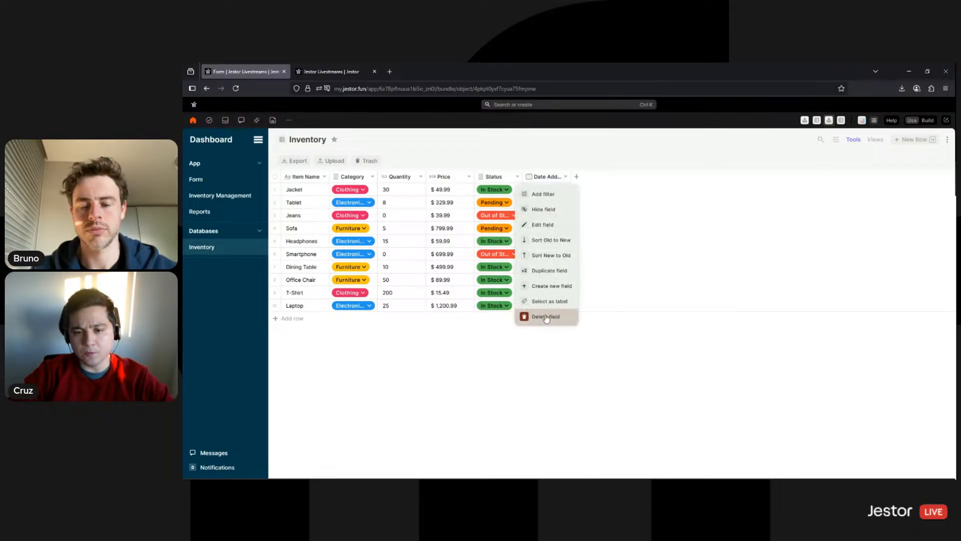
pyautogui.click(546, 317)
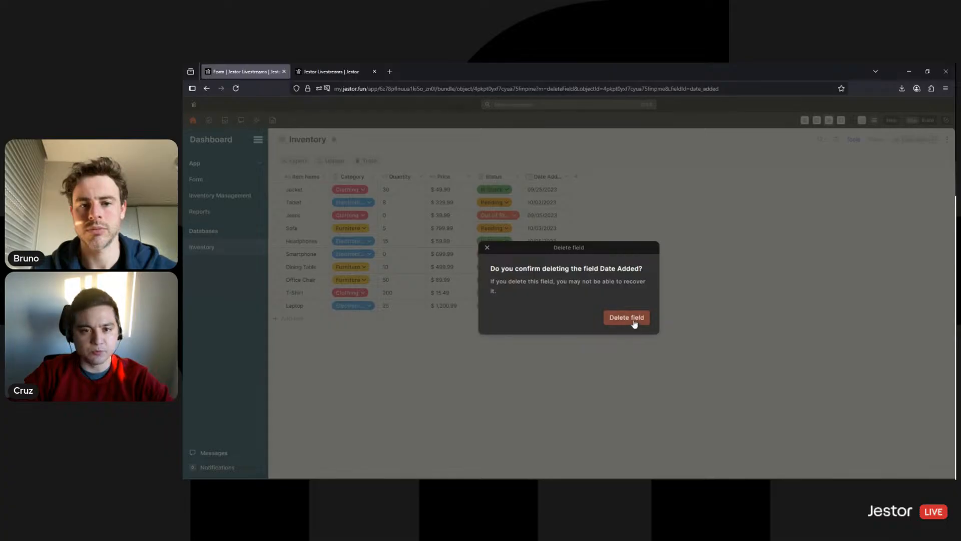
pyautogui.click(632, 320)
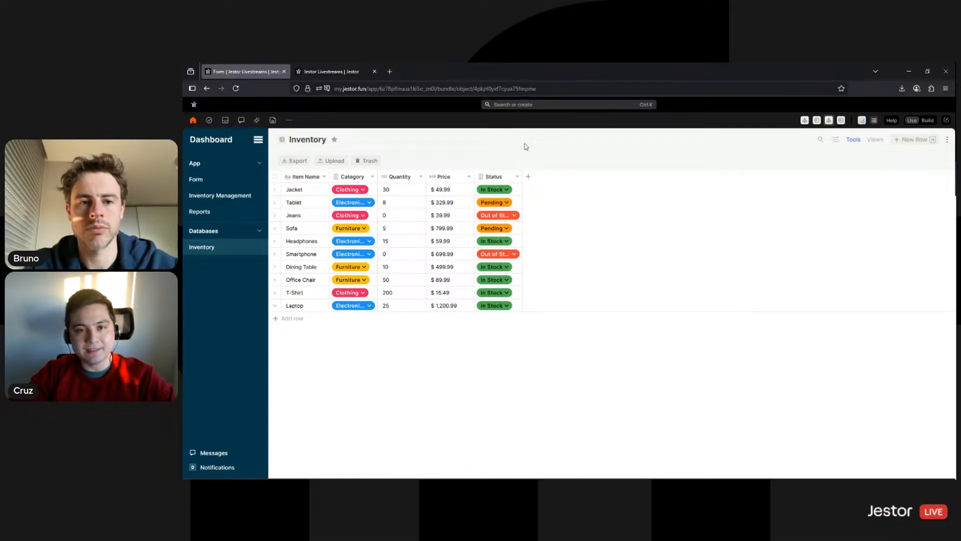
pyautogui.click(555, 106)
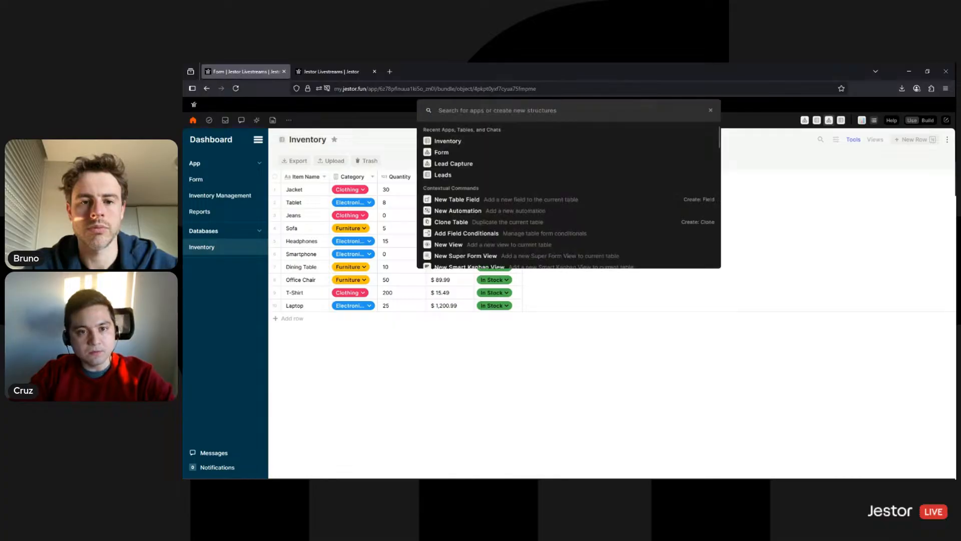
# Create a new blank table named 'Inventory Log' from Search or create
pyautogui.write('create')
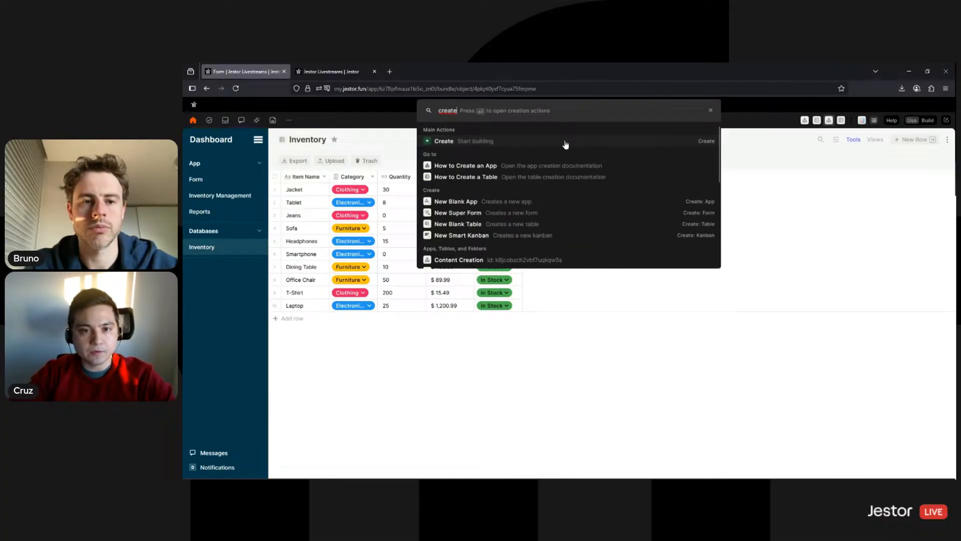
pyautogui.press('Return')
pyautogui.write('table')
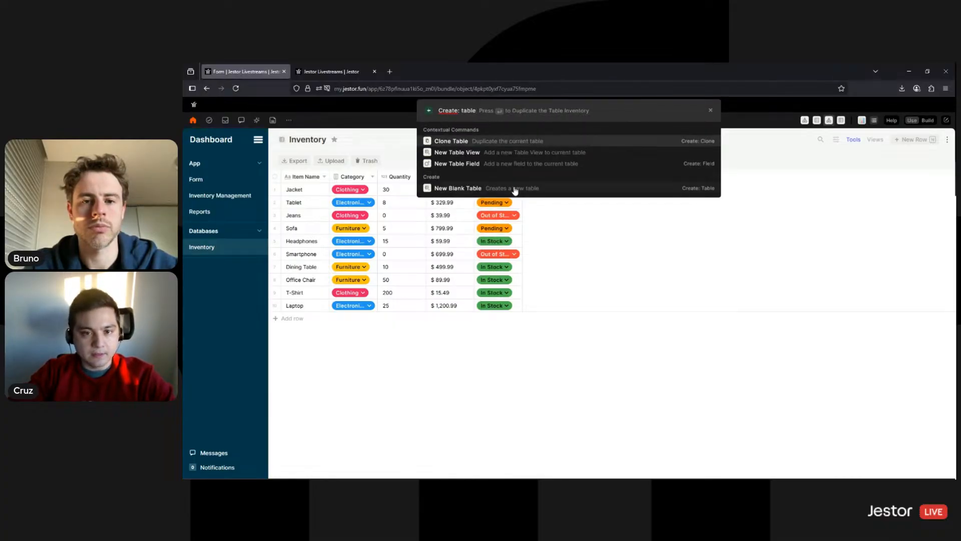
pyautogui.click(515, 189)
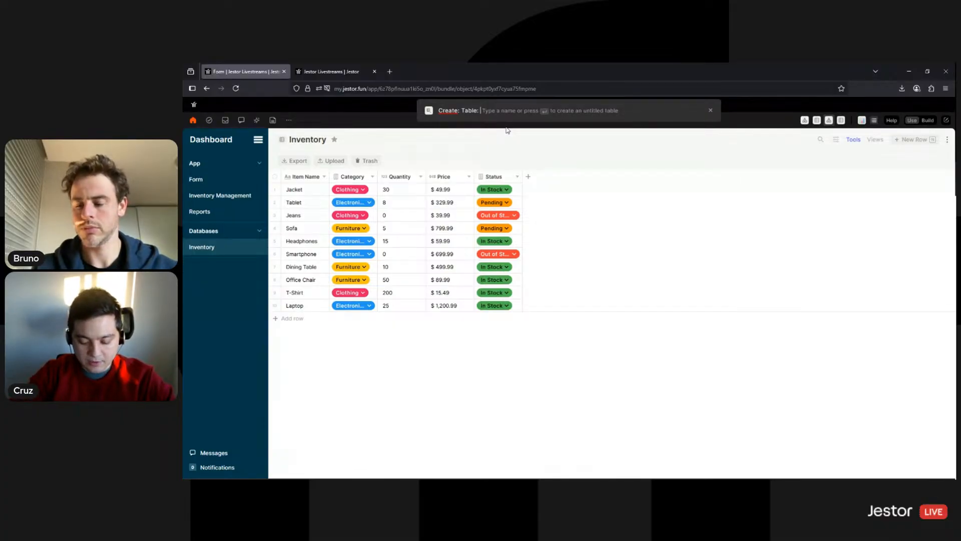
pyautogui.write('Invento')
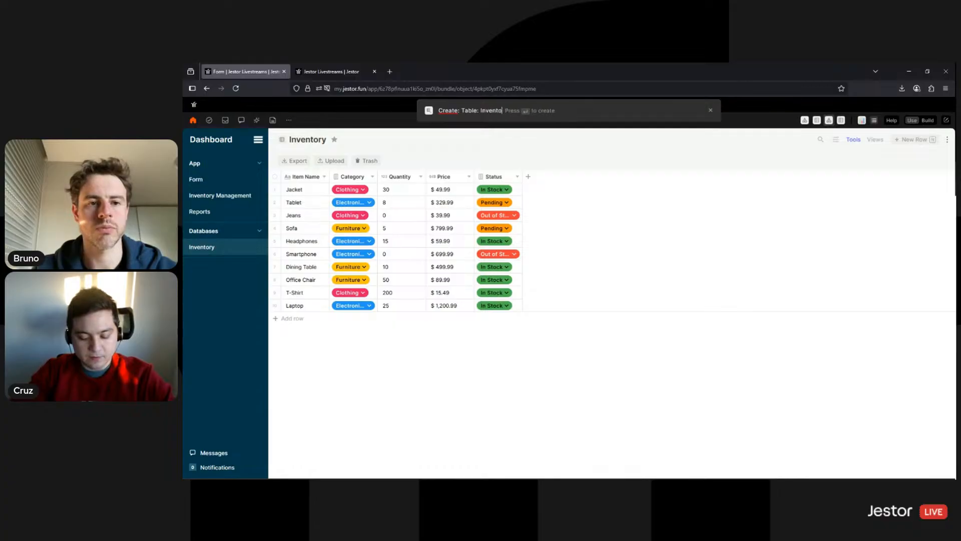
pyautogui.write('ry Log')
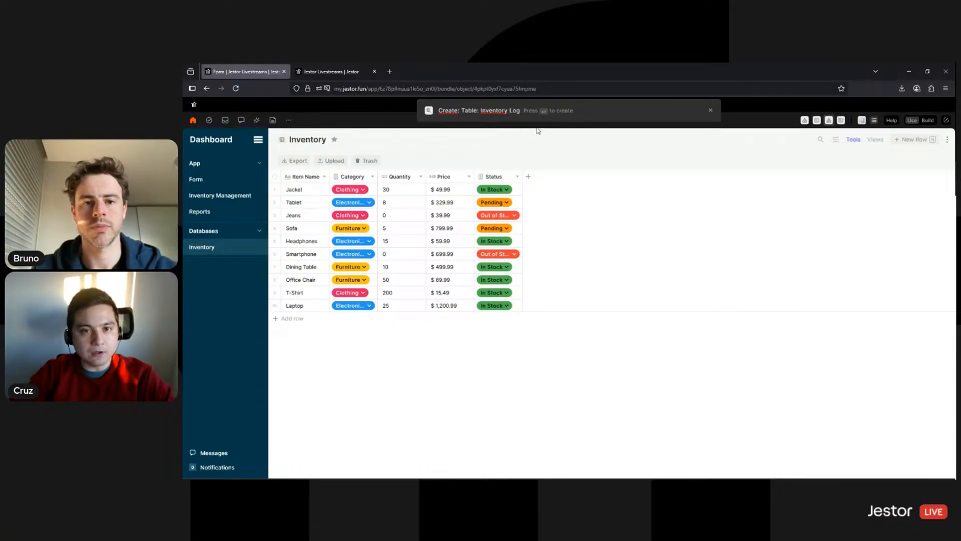
pyautogui.press('Return')
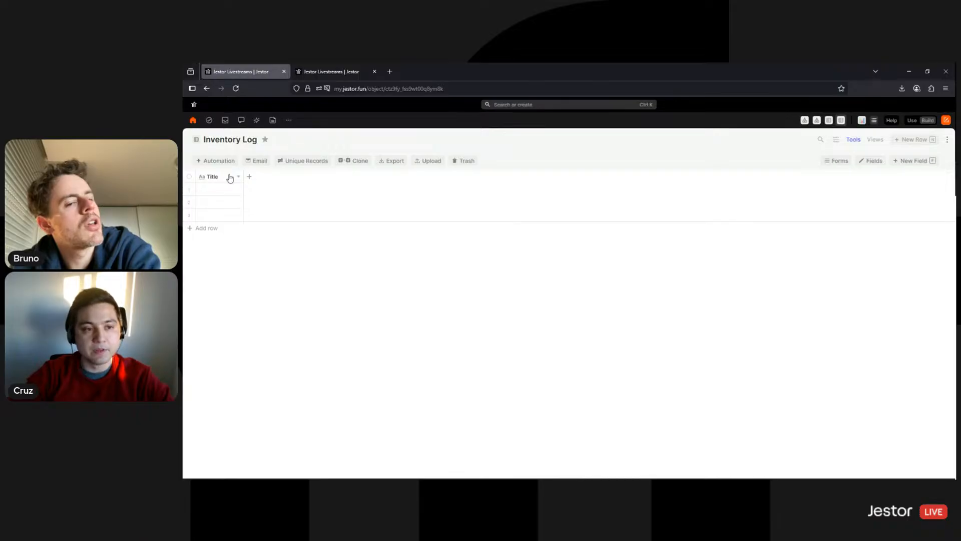
pyautogui.click(249, 176)
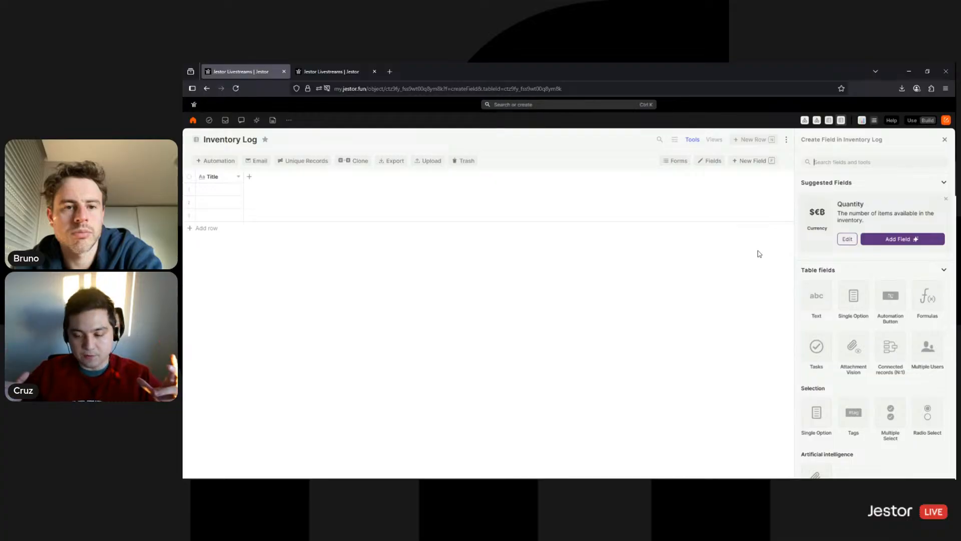
# Add a connected records field named Product that links to the Inventory table
pyautogui.write('c')
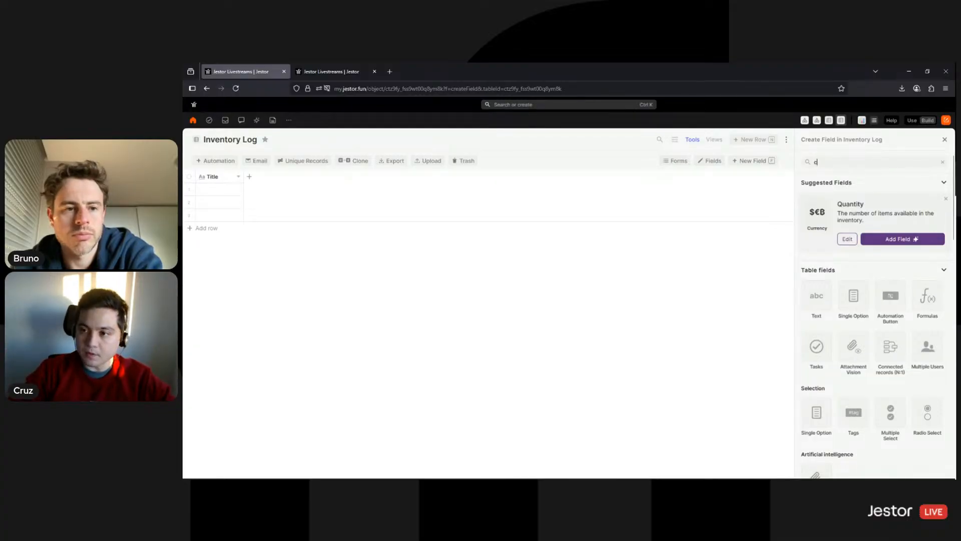
pyautogui.write('onn')
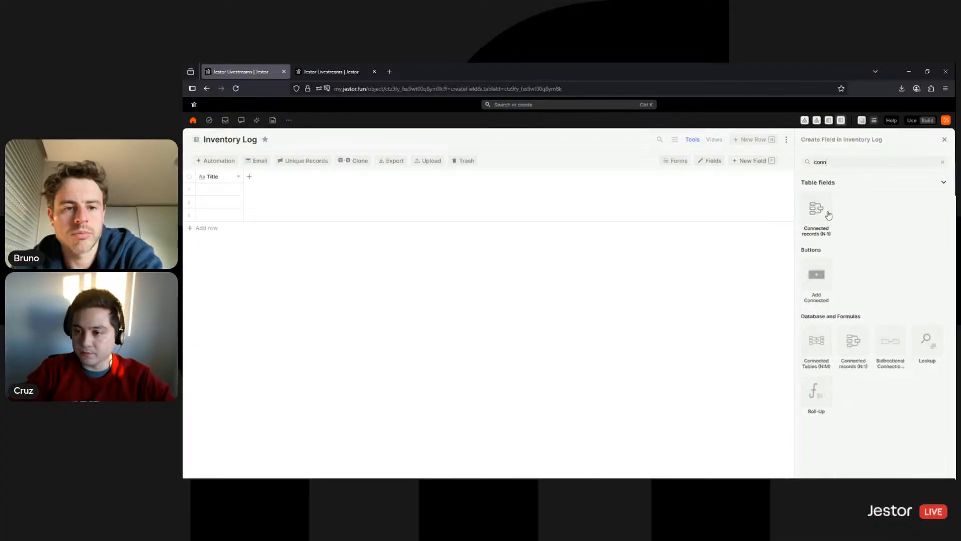
pyautogui.click(828, 215)
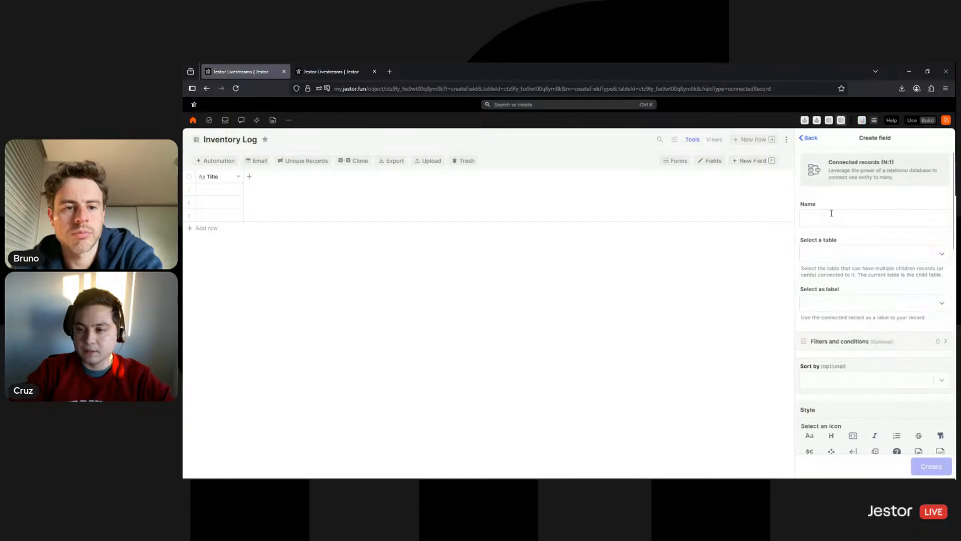
pyautogui.click(831, 213)
pyautogui.write('Product')
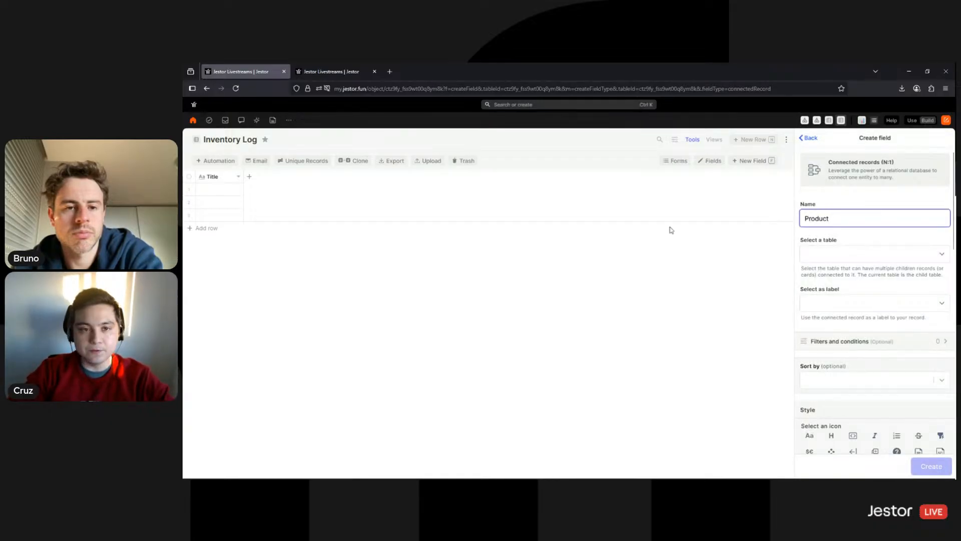
pyautogui.click(832, 259)
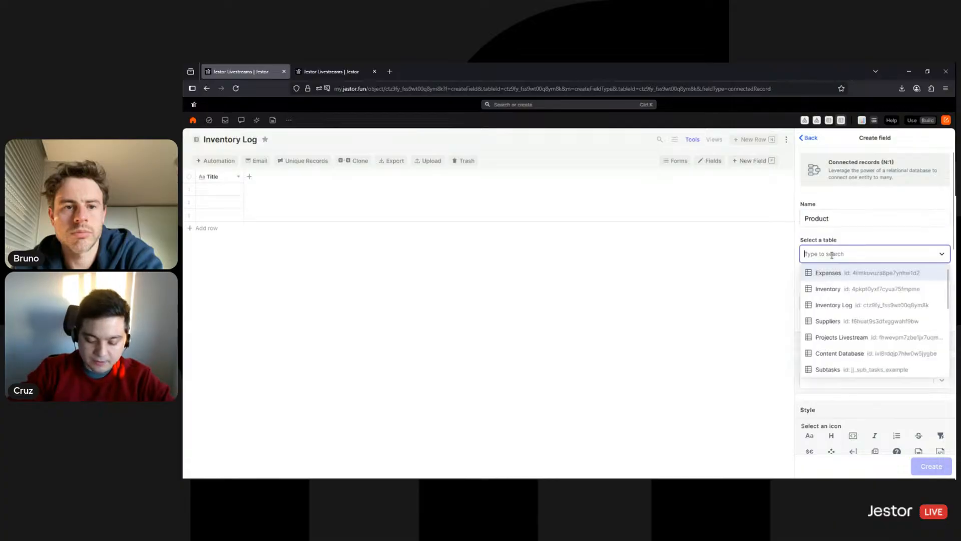
pyautogui.write('inven')
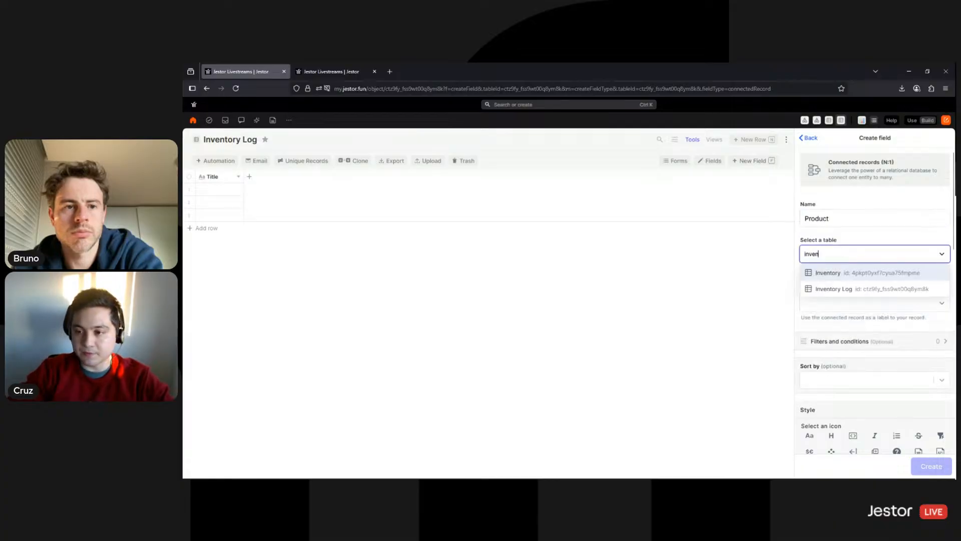
pyautogui.click(833, 272)
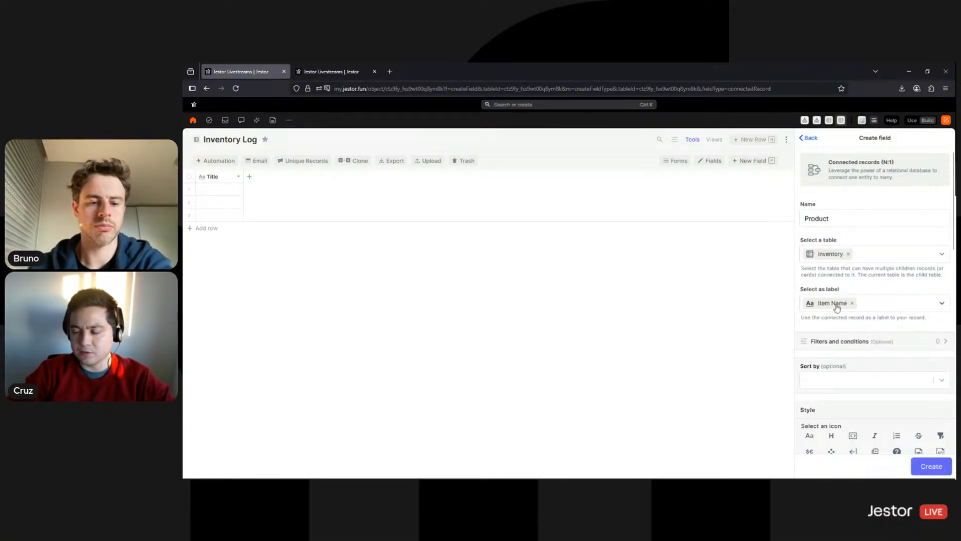
# Sort Product by Item Name, give it a folder icon in dark teal, and create it
pyautogui.scroll(-3, 846, 270)
pyautogui.click(853, 289)
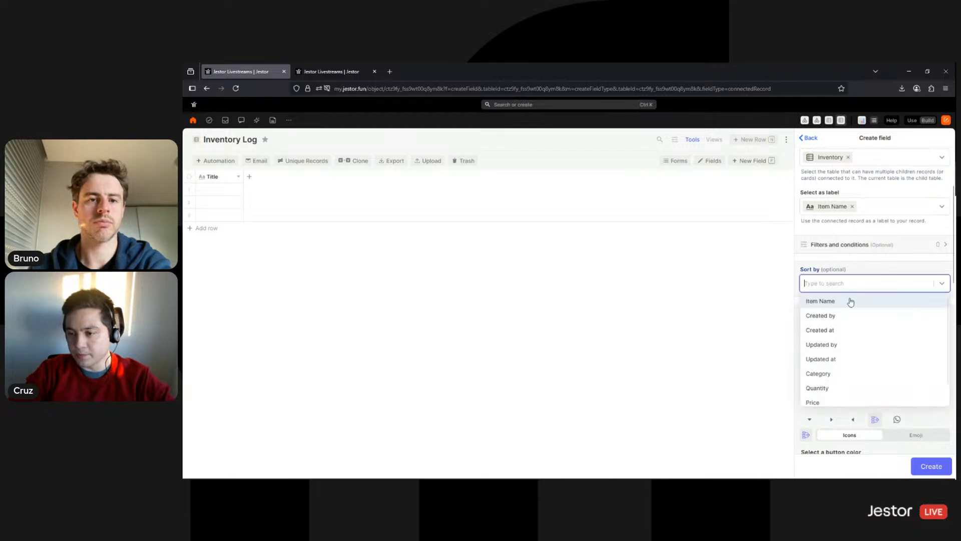
pyautogui.click(849, 301)
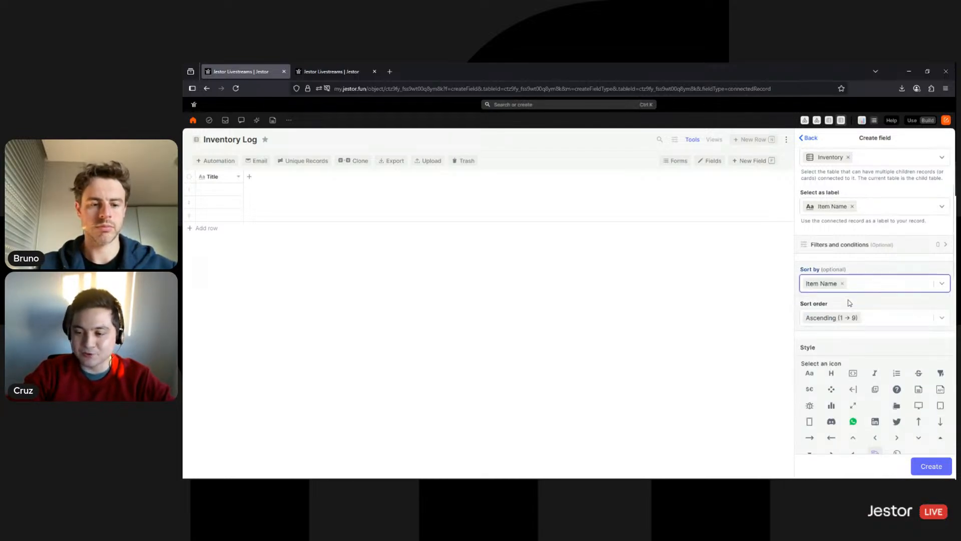
pyautogui.scroll(-3, 885, 273)
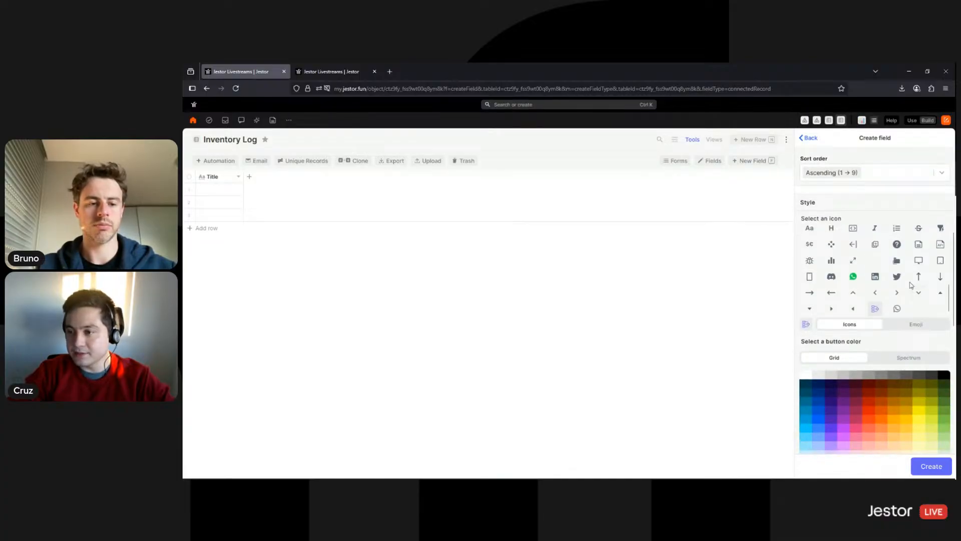
pyautogui.scroll(5, 909, 286)
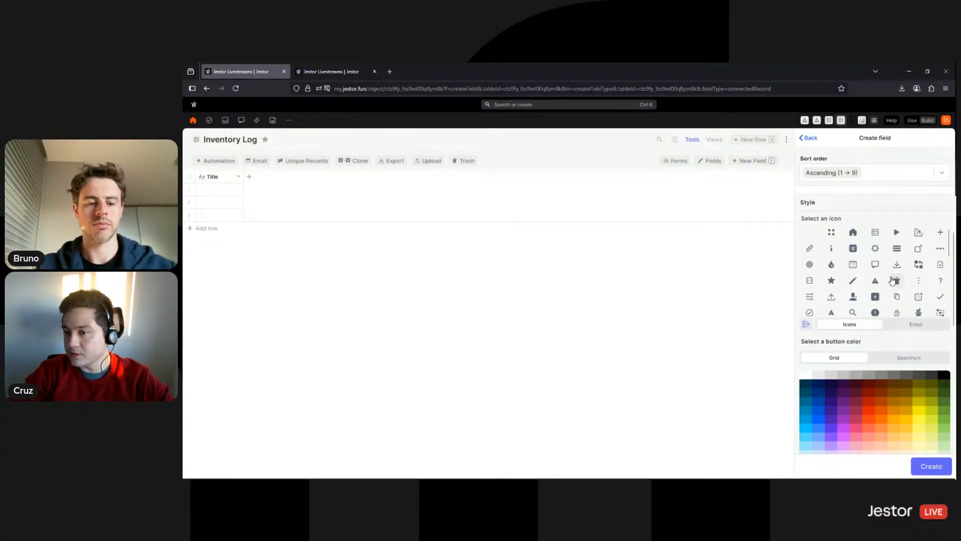
pyautogui.scroll(-5, 912, 265)
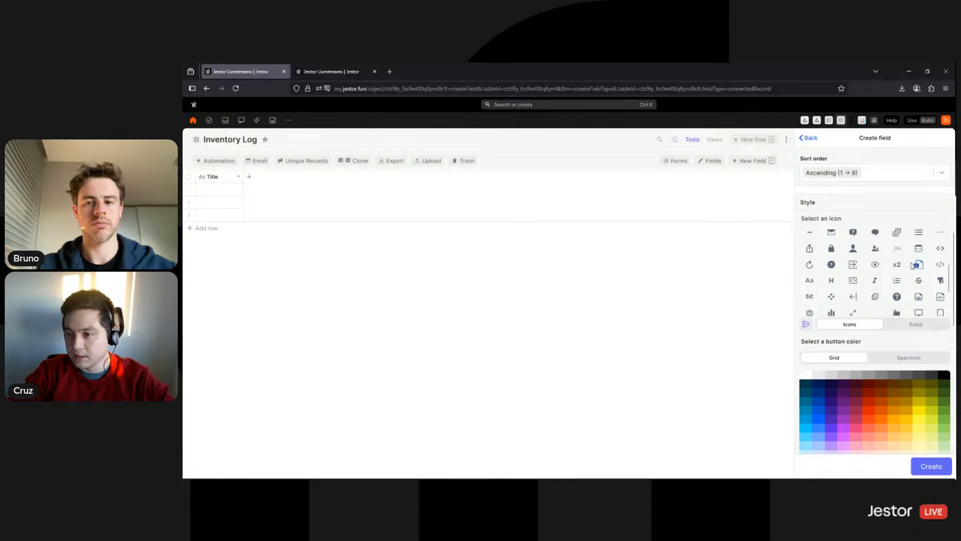
pyautogui.scroll(-3, 896, 285)
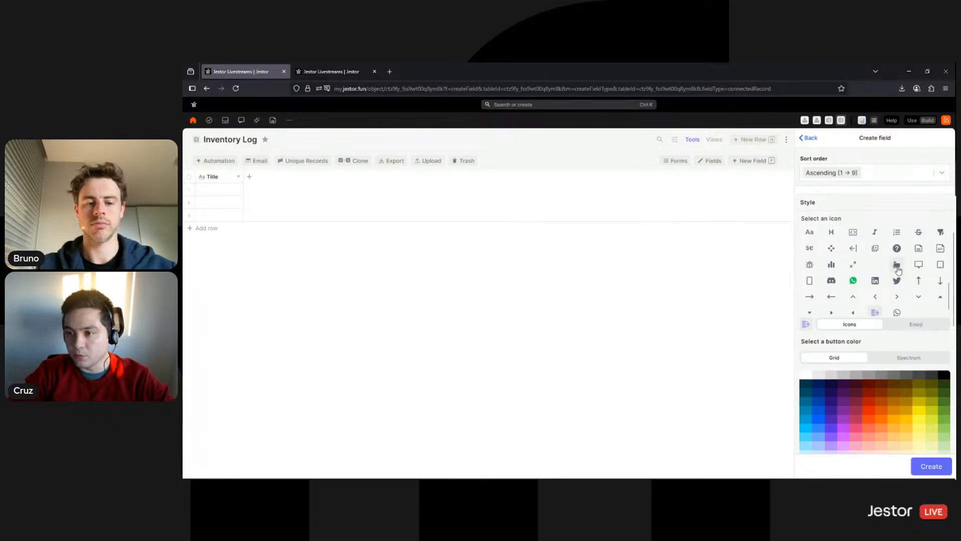
pyautogui.click(896, 265)
pyautogui.scroll(-1, 895, 283)
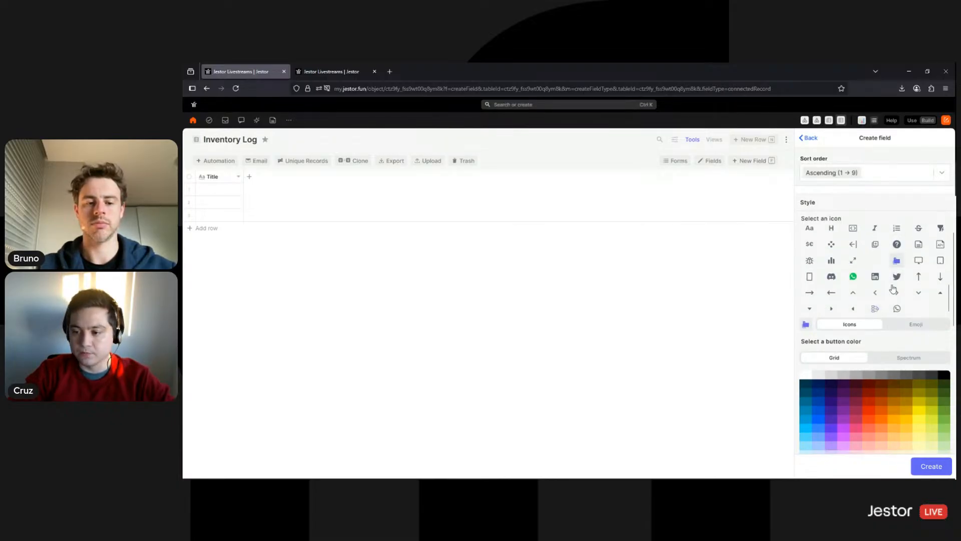
pyautogui.click(806, 383)
pyautogui.scroll(-3, 851, 391)
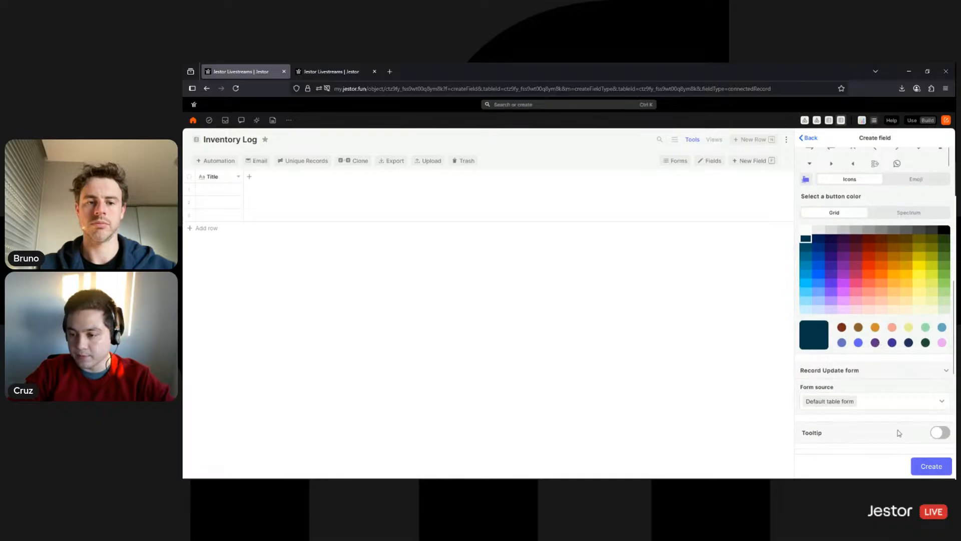
pyautogui.click(925, 469)
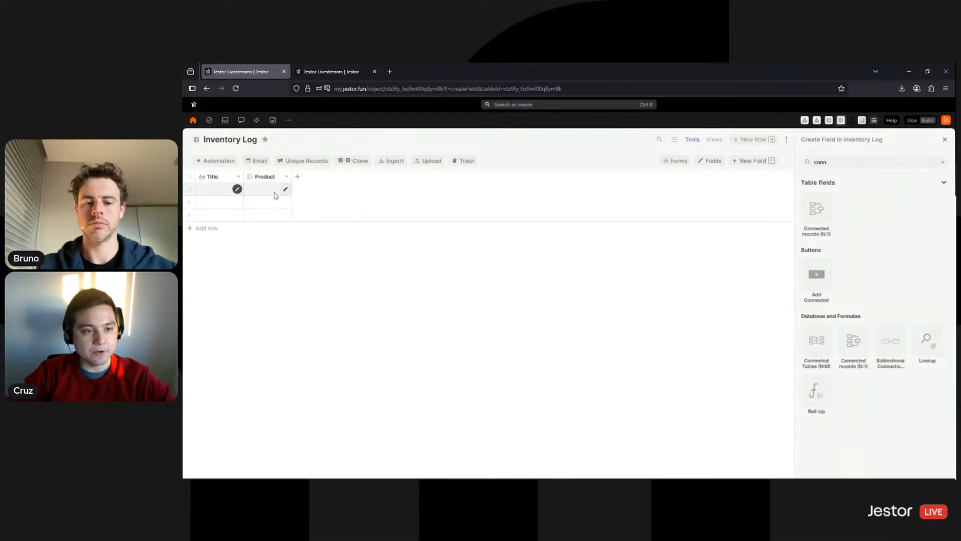
pyautogui.click(275, 192)
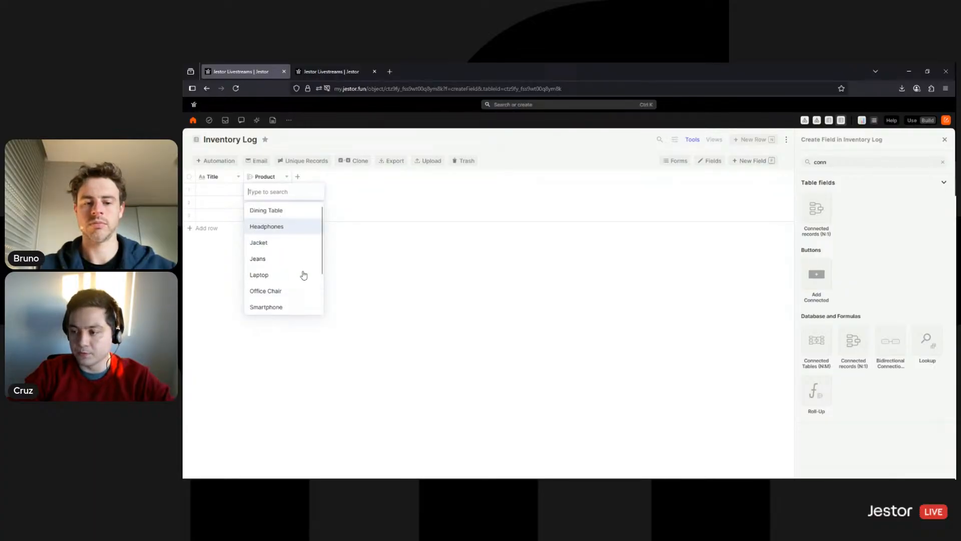
# Start a Single Option field and name it Operation
pyautogui.click(378, 239)
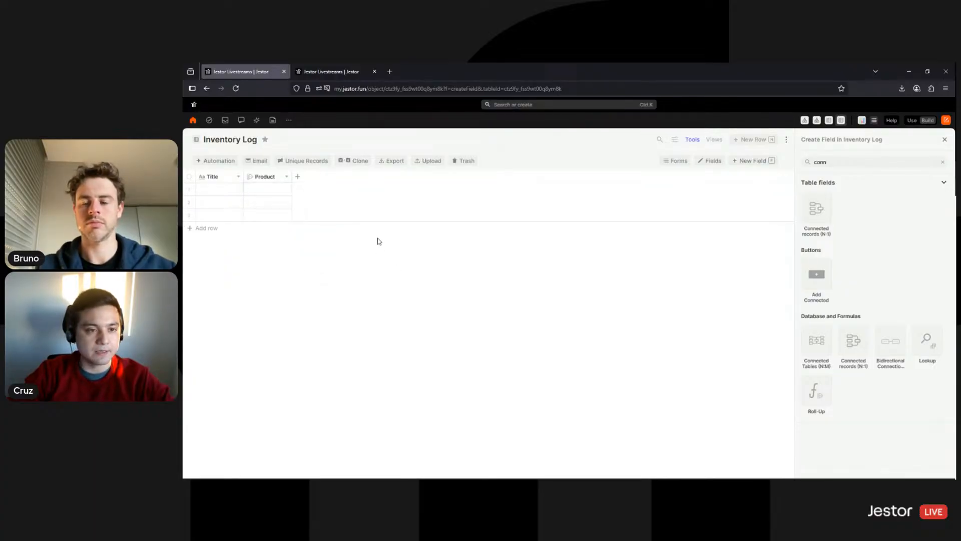
pyautogui.doubleClick(860, 166)
pyautogui.write('opt')
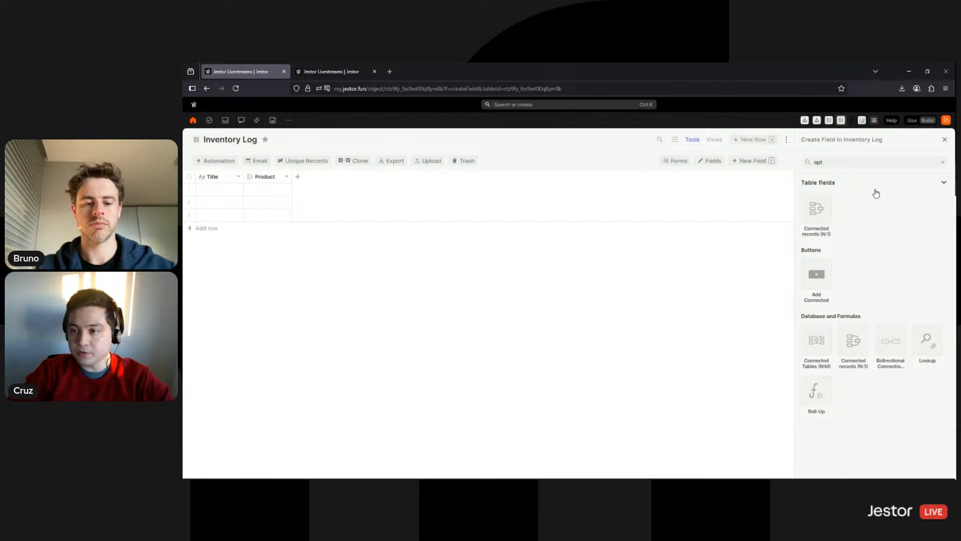
pyautogui.click(821, 210)
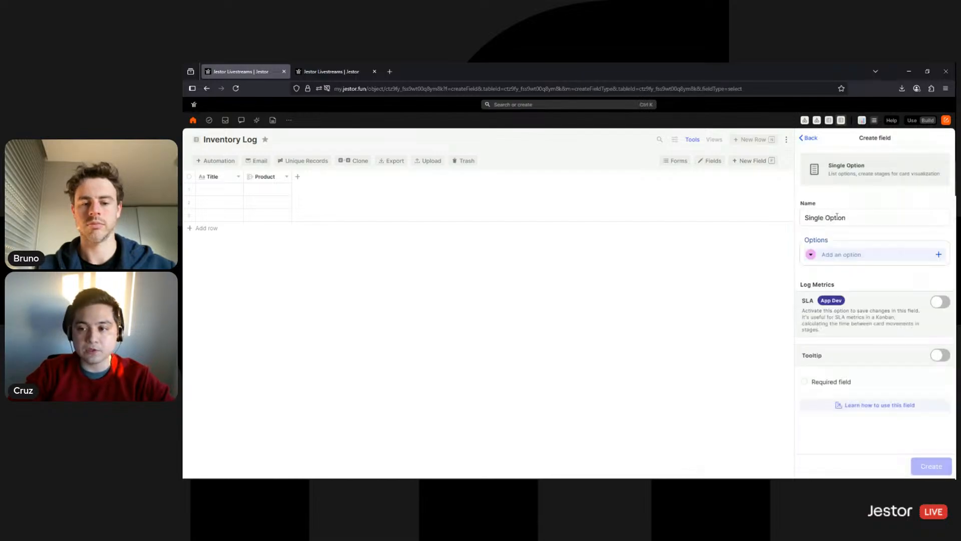
pyautogui.doubleClick(838, 216)
pyautogui.hotkey('ctrl', 'a')
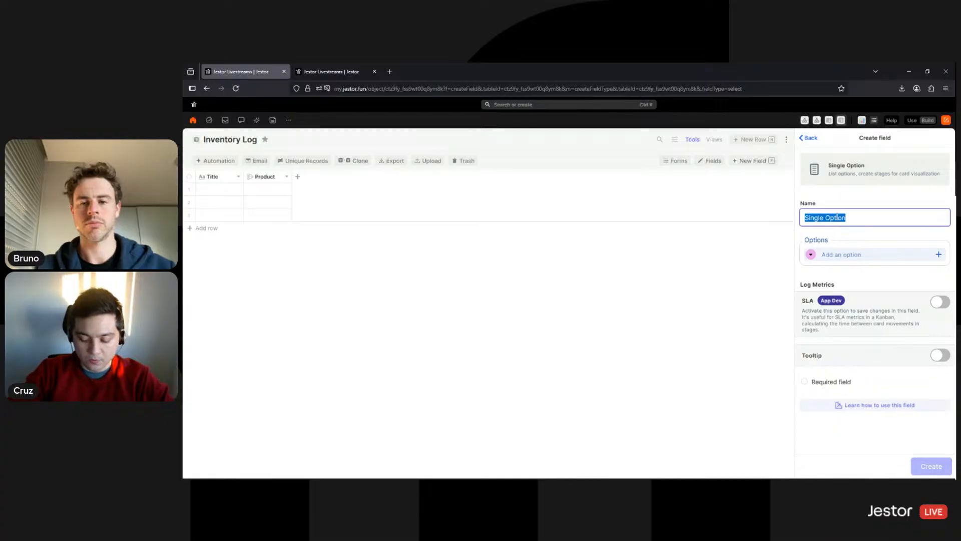
pyautogui.write('Operation')
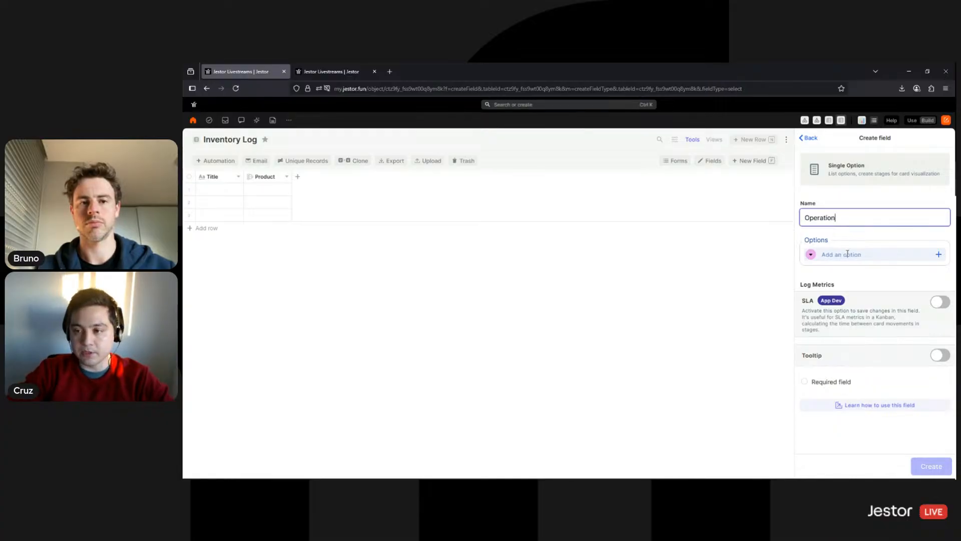
# Add a pale green 'Add' option and a pale pink 'Subtract' option, then create the field
pyautogui.click(848, 254)
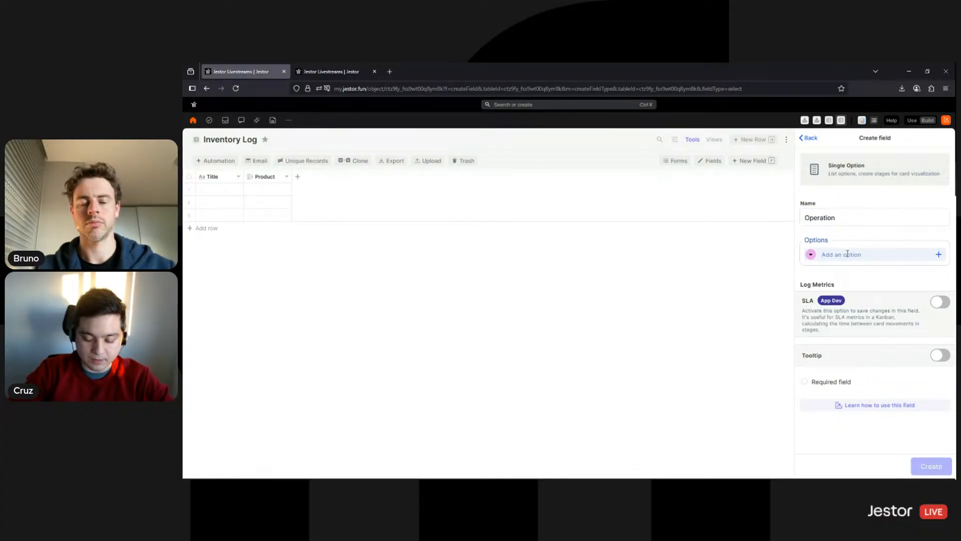
pyautogui.write('Add')
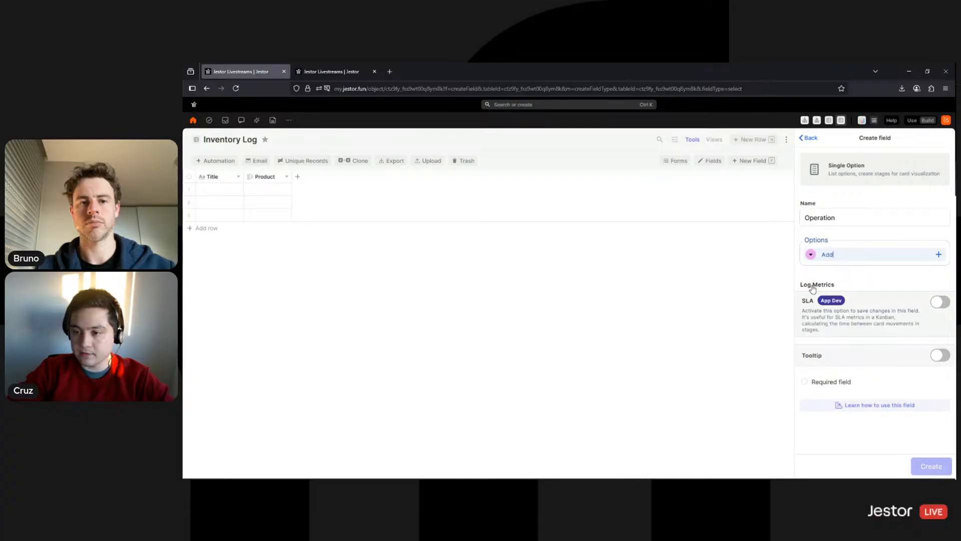
pyautogui.click(810, 254)
pyautogui.click(861, 384)
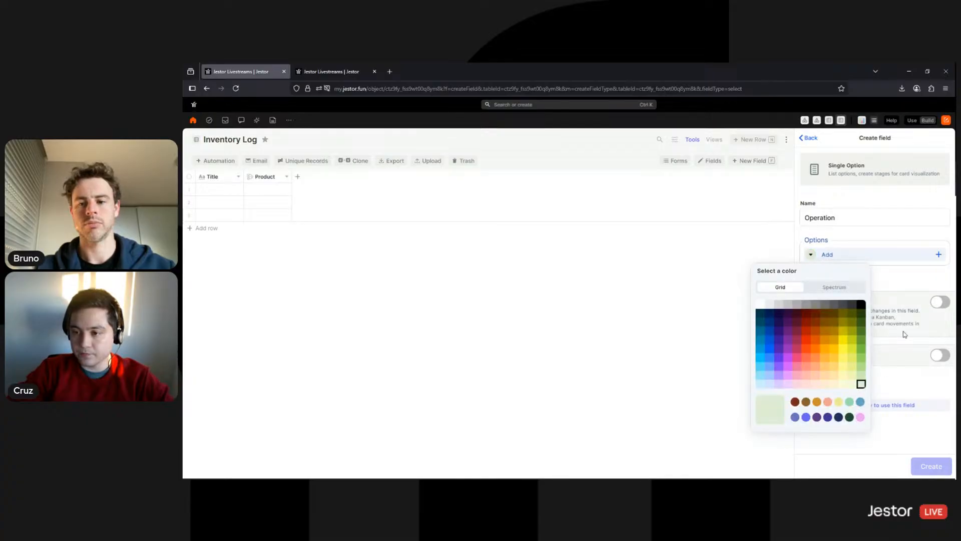
pyautogui.click(894, 273)
pyautogui.write('Subtract')
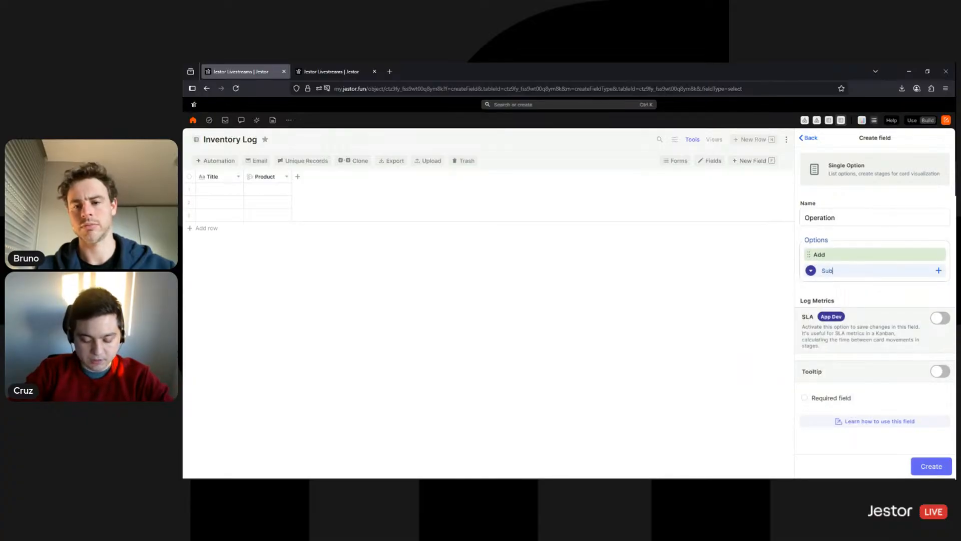
pyautogui.click(812, 272)
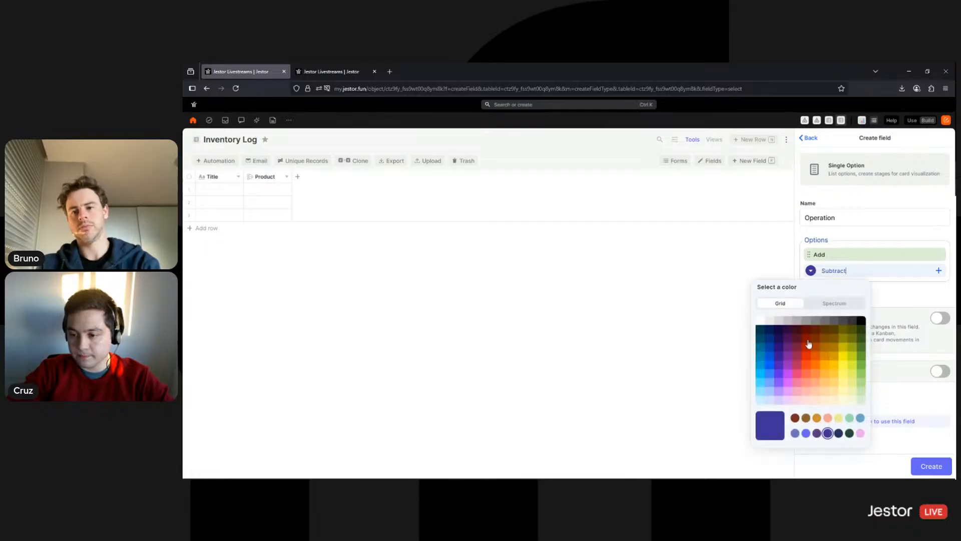
pyautogui.click(806, 400)
pyautogui.click(912, 294)
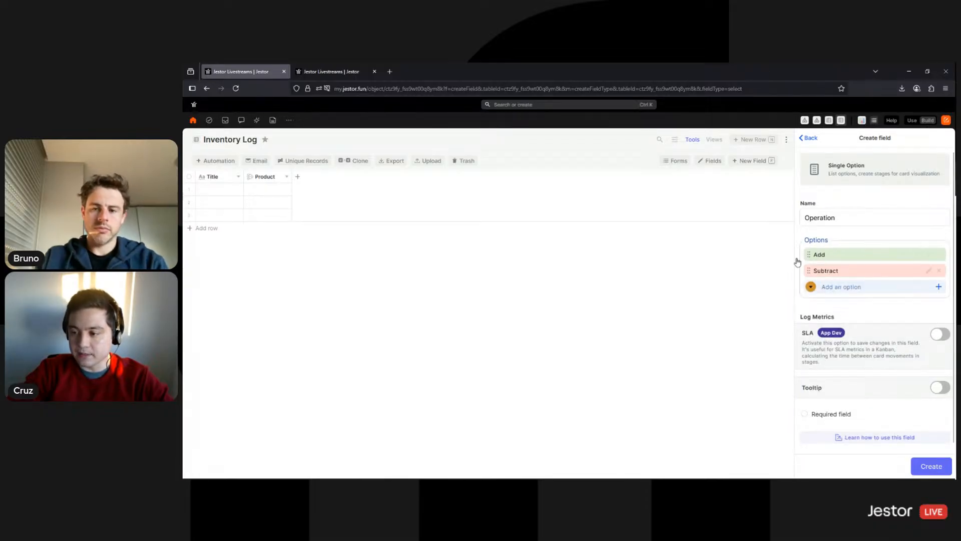
pyautogui.click(931, 470)
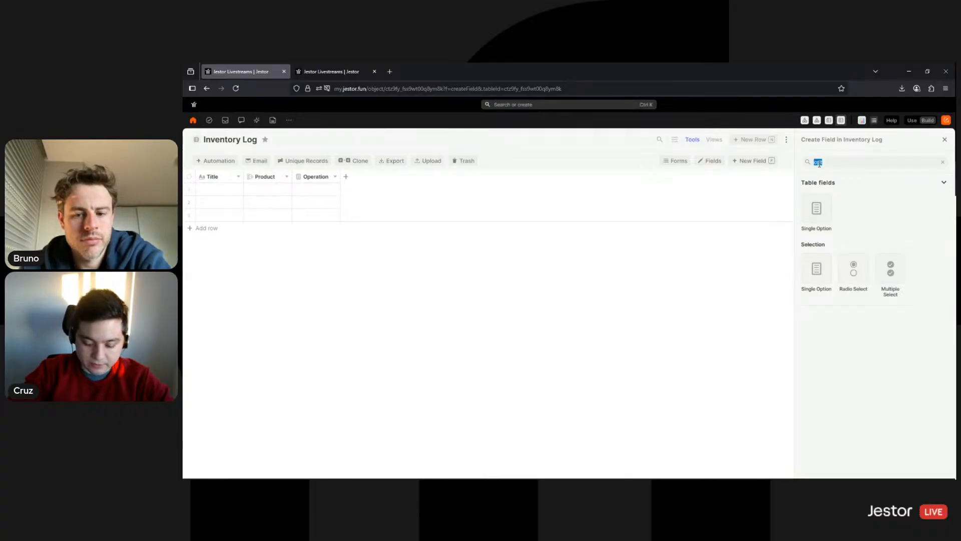
# Add a Number field named Quantity, then close the field-creation panel
pyautogui.write('num')
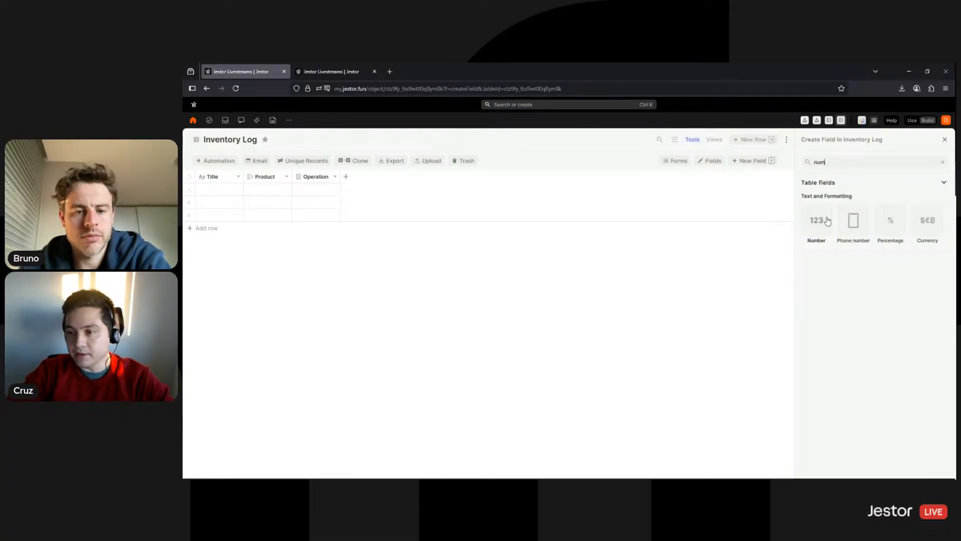
pyautogui.click(828, 221)
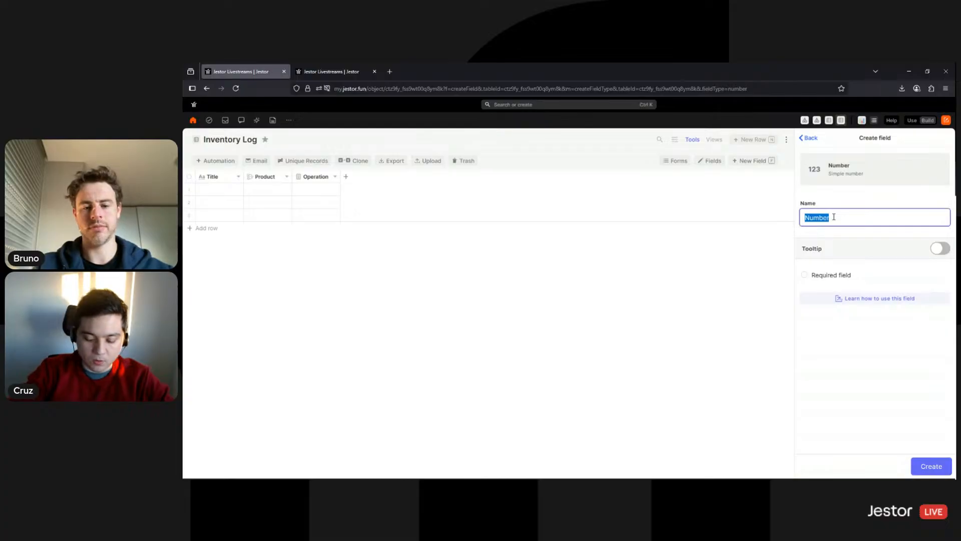
pyautogui.write('Quantity')
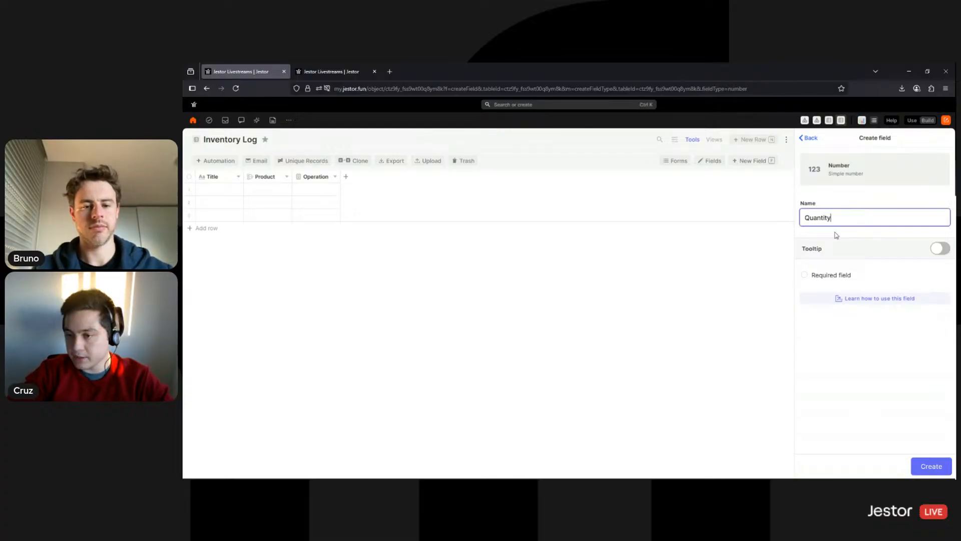
pyautogui.click(933, 466)
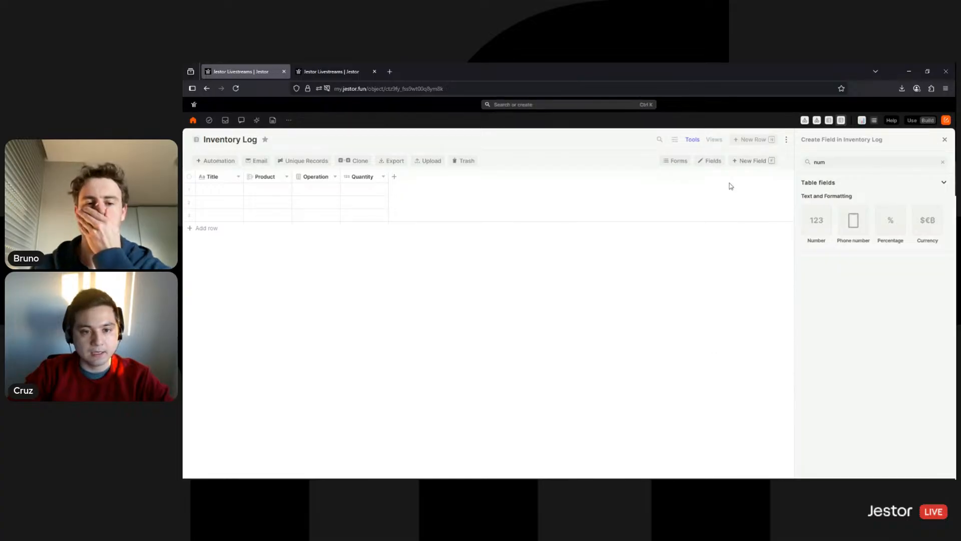
pyautogui.click(754, 140)
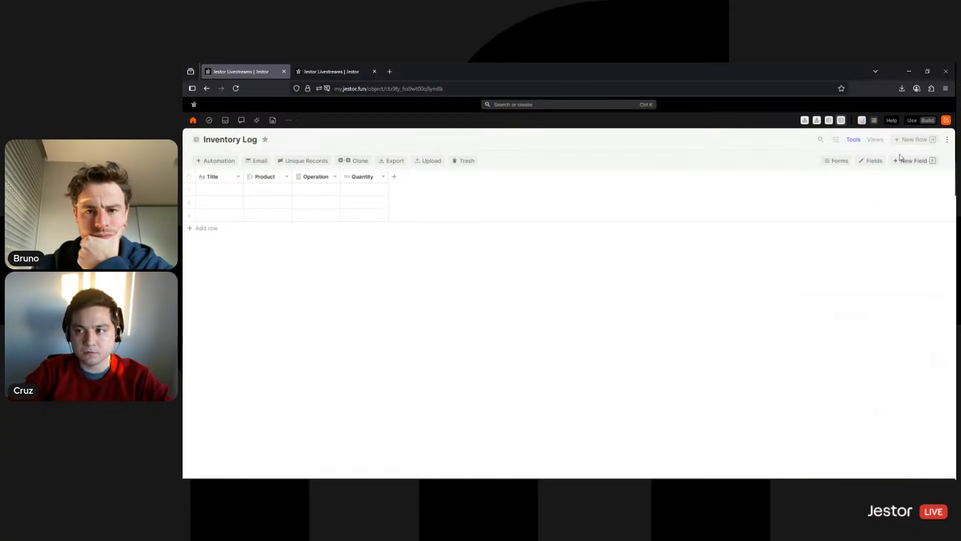
pyautogui.click(908, 140)
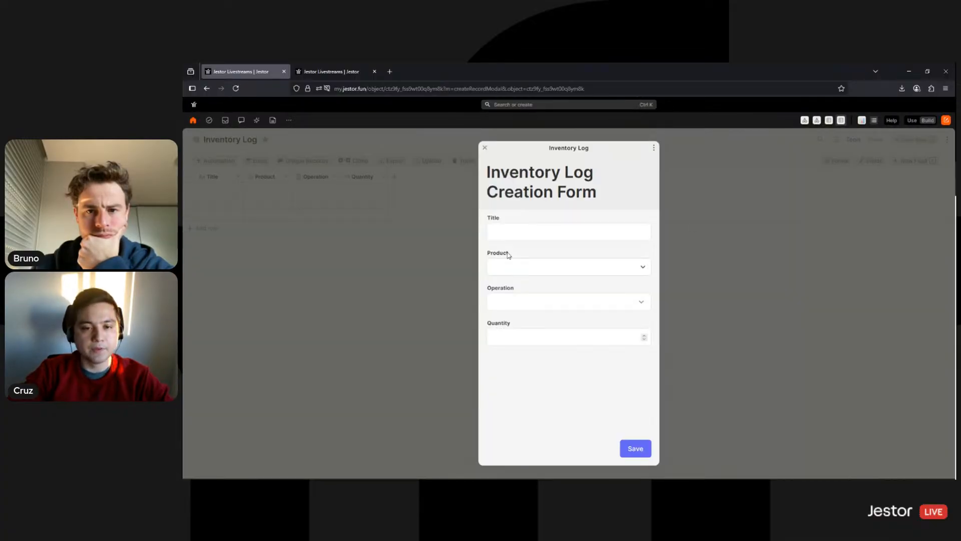
# Inspect the Product and Operation choices and the Quantity input in the new record form
pyautogui.click(542, 270)
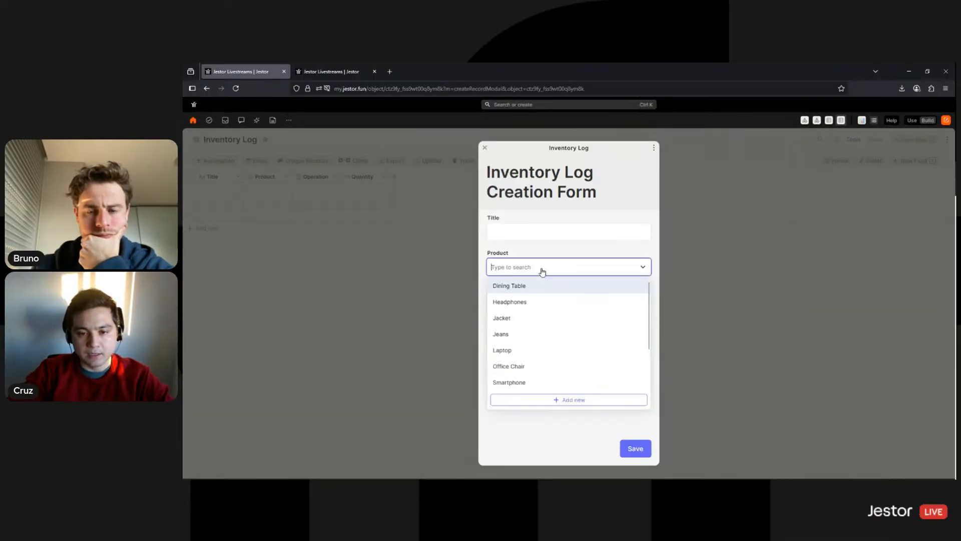
pyautogui.click(568, 248)
pyautogui.click(549, 300)
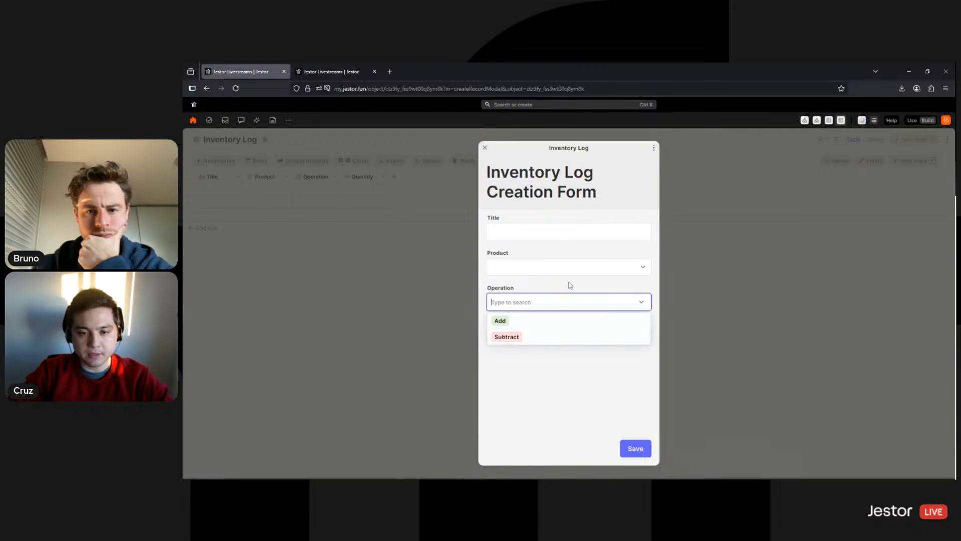
pyautogui.click(568, 286)
pyautogui.click(538, 334)
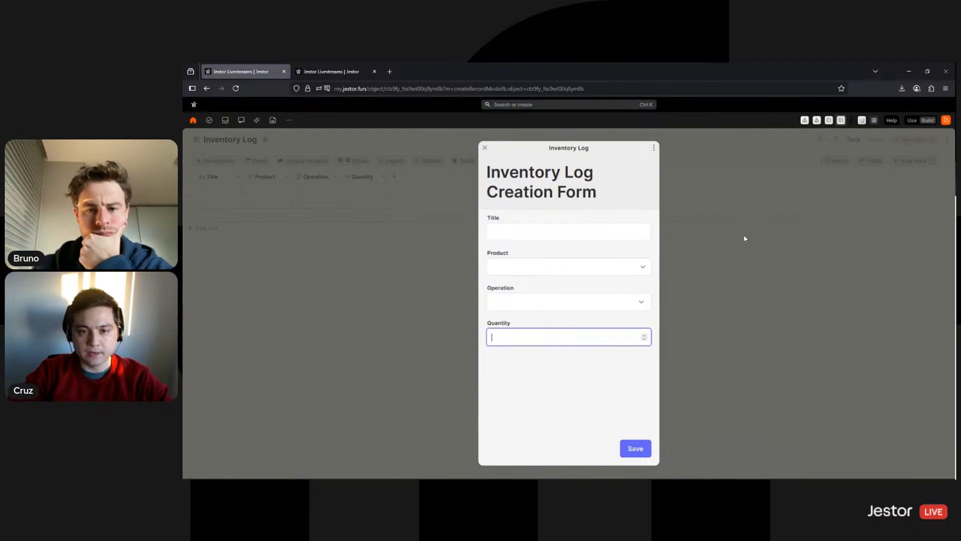
# Type and clear test text in Title, then close the form without saving
pyautogui.click(507, 233)
pyautogui.write('fafasfa')
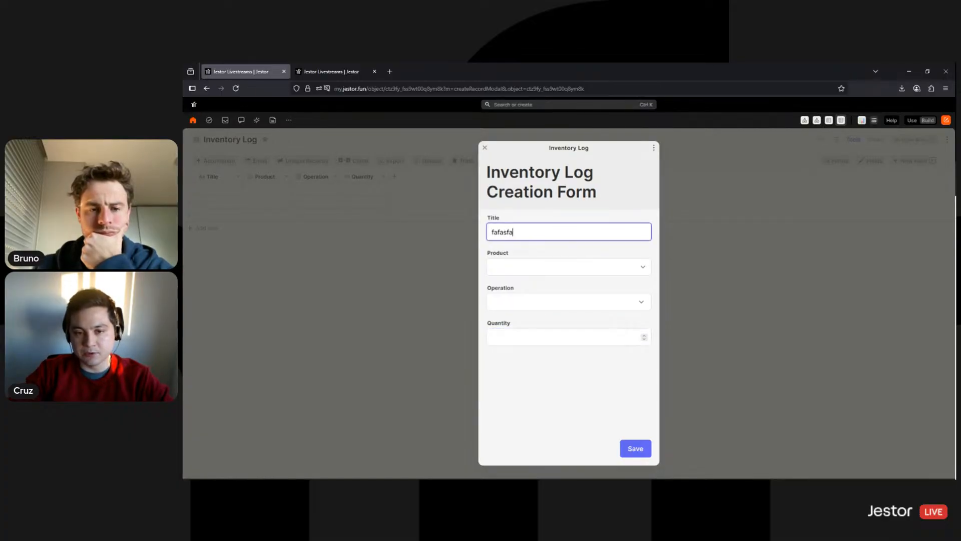
pyautogui.press('BackSpace')
pyautogui.press('BackSpace')
pyautogui.press('BackSpace')
pyautogui.press('BackSpace')
pyautogui.press('BackSpace')
pyautogui.press('BackSpace')
pyautogui.press('BackSpace')
pyautogui.press('BackSpace')
pyautogui.press('BackSpace')
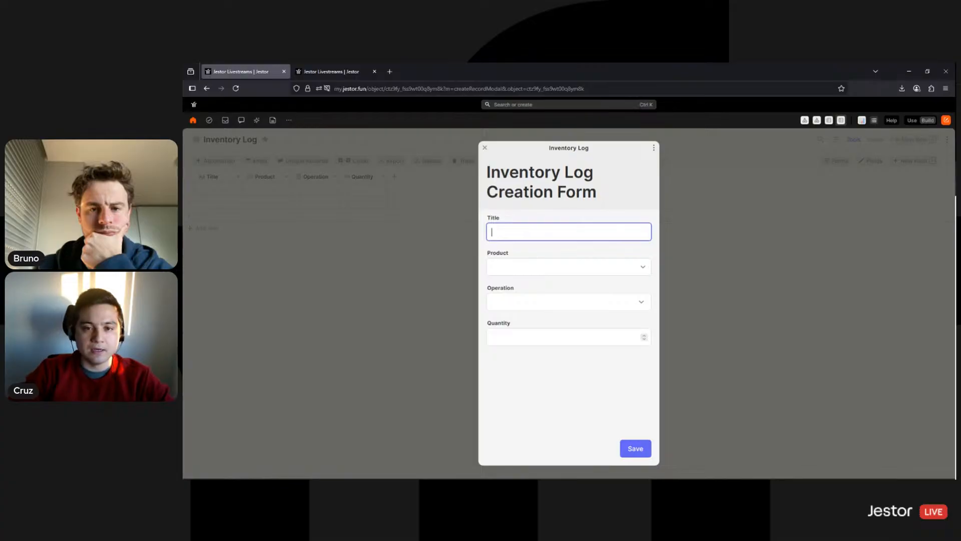
pyautogui.click(485, 147)
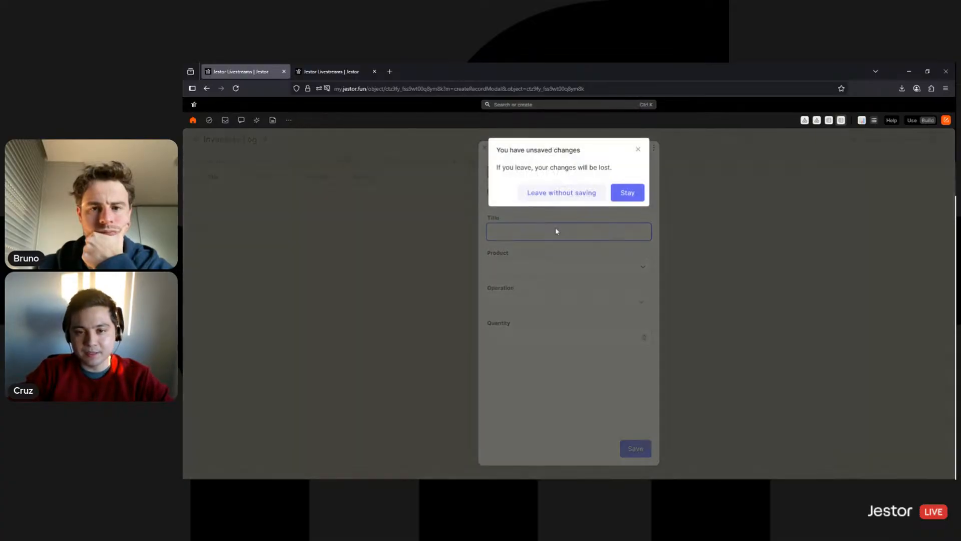
pyautogui.click(580, 196)
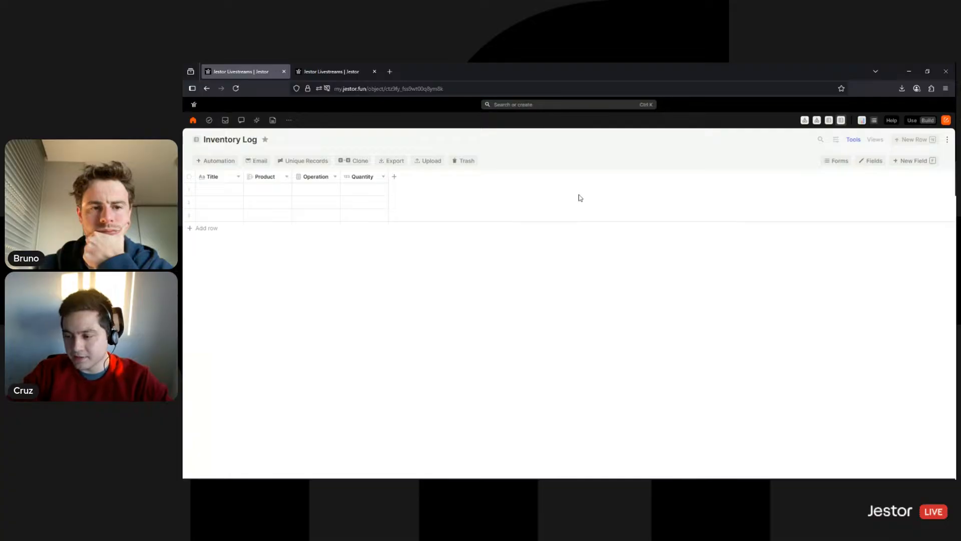
pyautogui.click(230, 178)
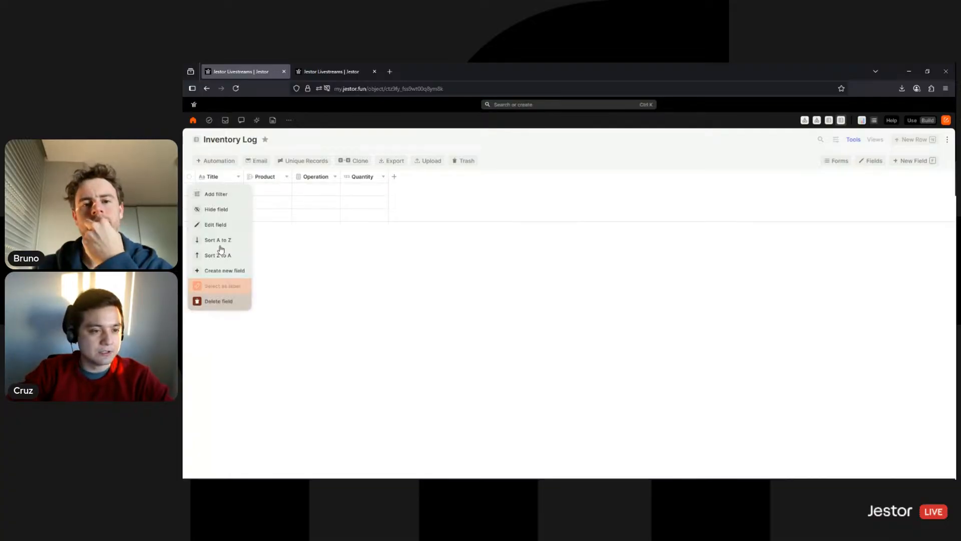
# Switch the Title field to an auto-generated random code
pyautogui.click(226, 231)
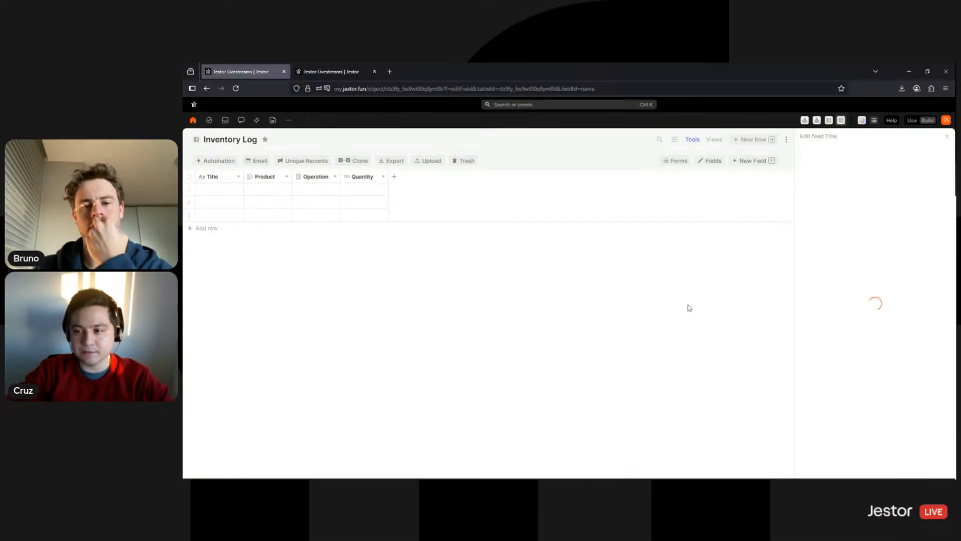
pyautogui.click(837, 346)
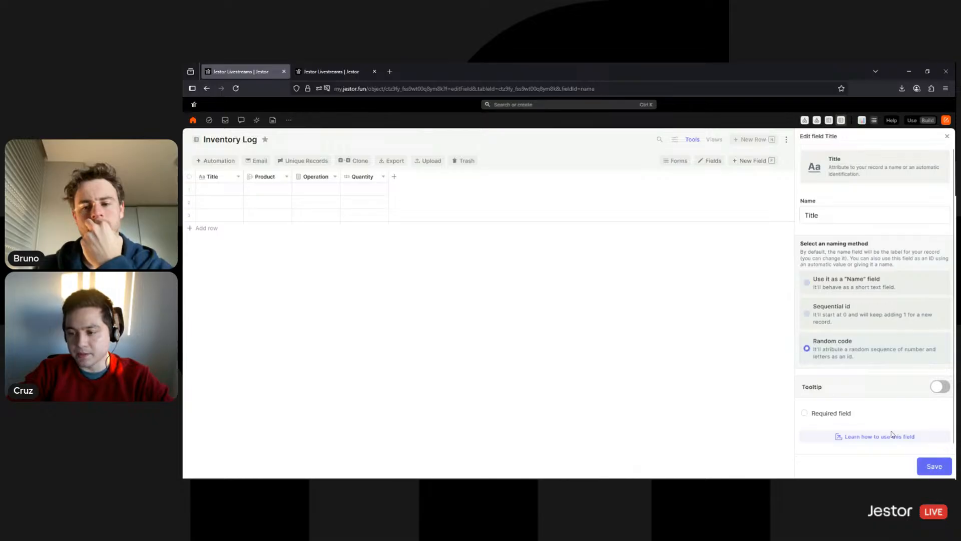
pyautogui.click(926, 469)
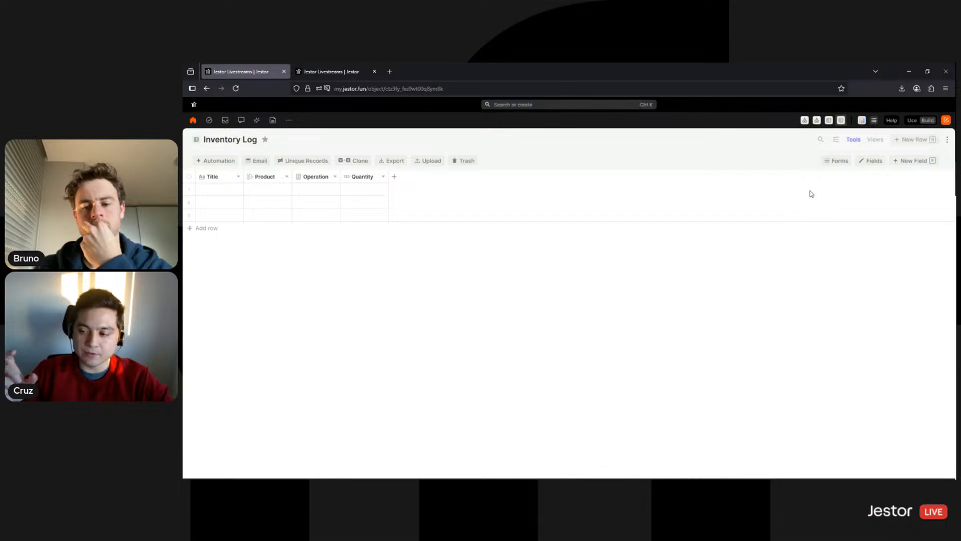
# Add an Inventory Log record: Headphones, Subtract, quantity 1, then go to the Form page
pyautogui.click(914, 140)
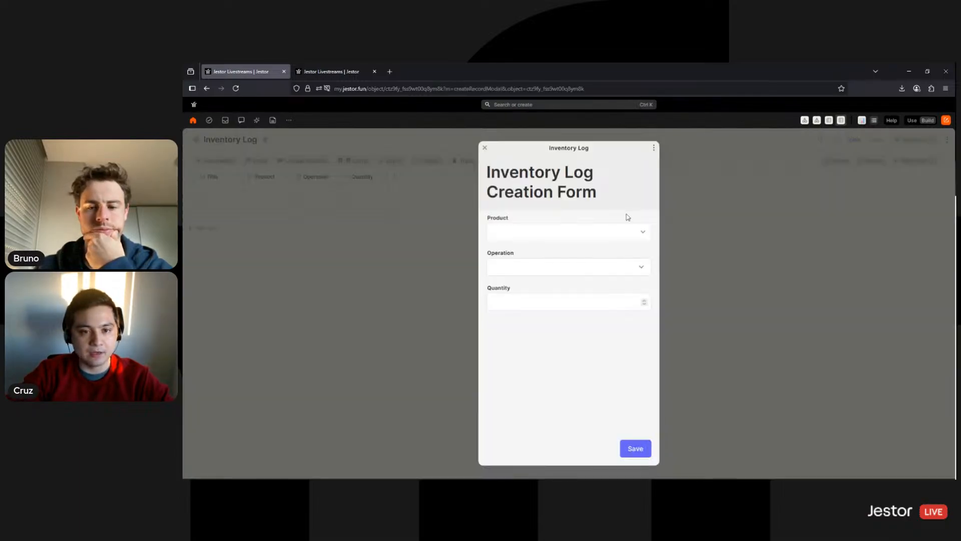
pyautogui.click(582, 235)
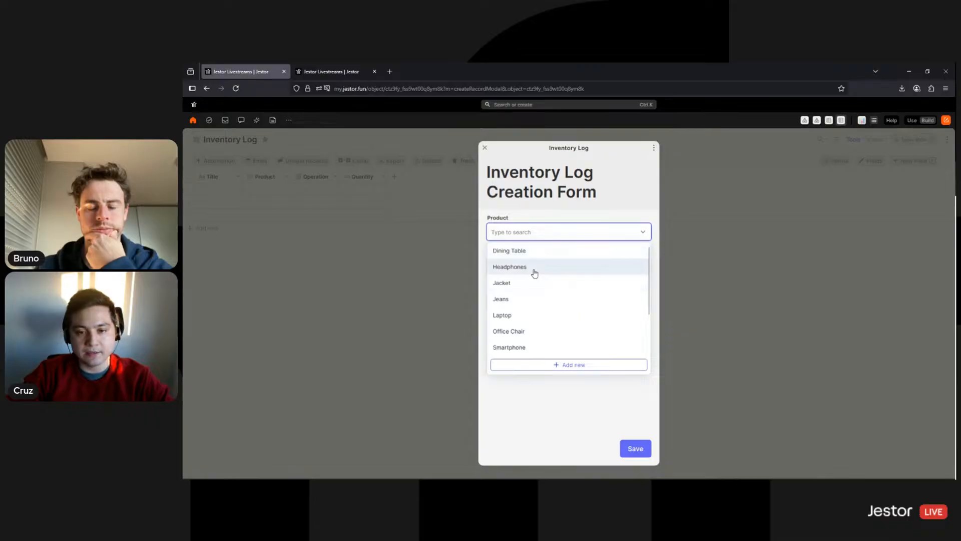
pyautogui.click(532, 266)
pyautogui.click(536, 269)
pyautogui.click(527, 302)
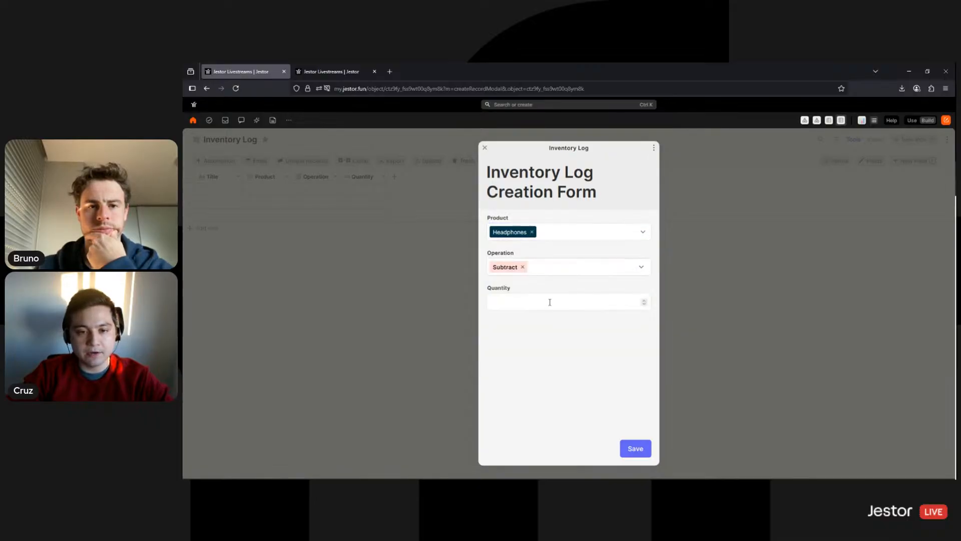
pyautogui.click(550, 302)
pyautogui.write('1')
pyautogui.click(632, 456)
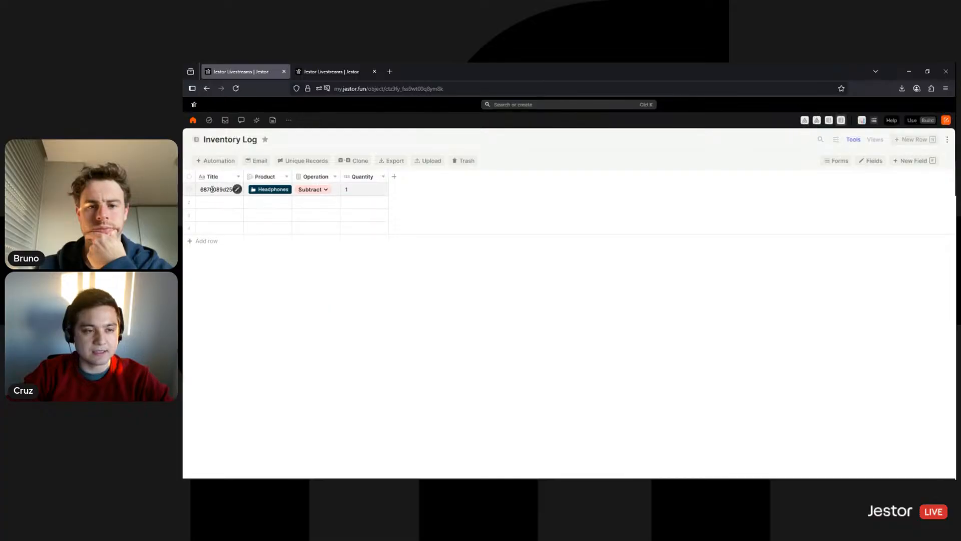
pyautogui.moveTo(212, 190); pyautogui.dragTo(236, 199)
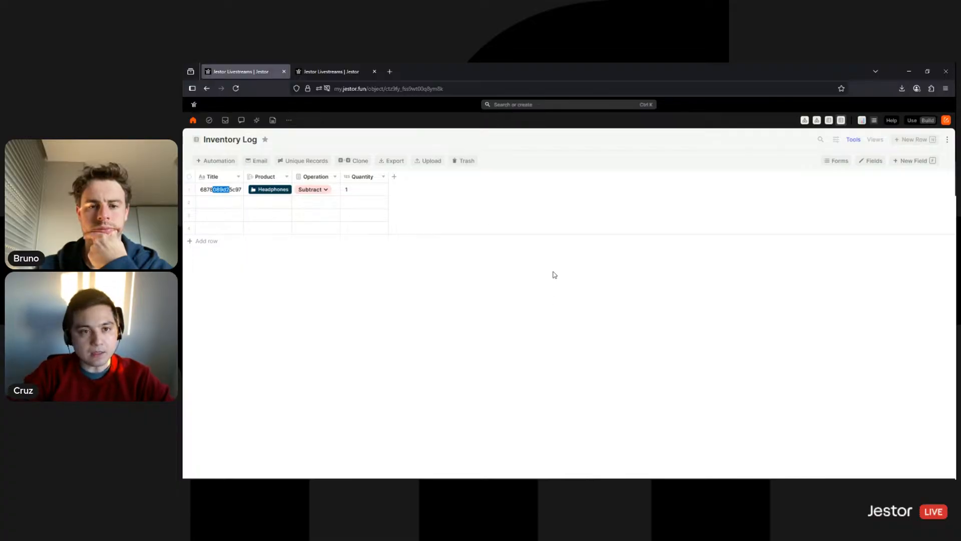
pyautogui.click(817, 122)
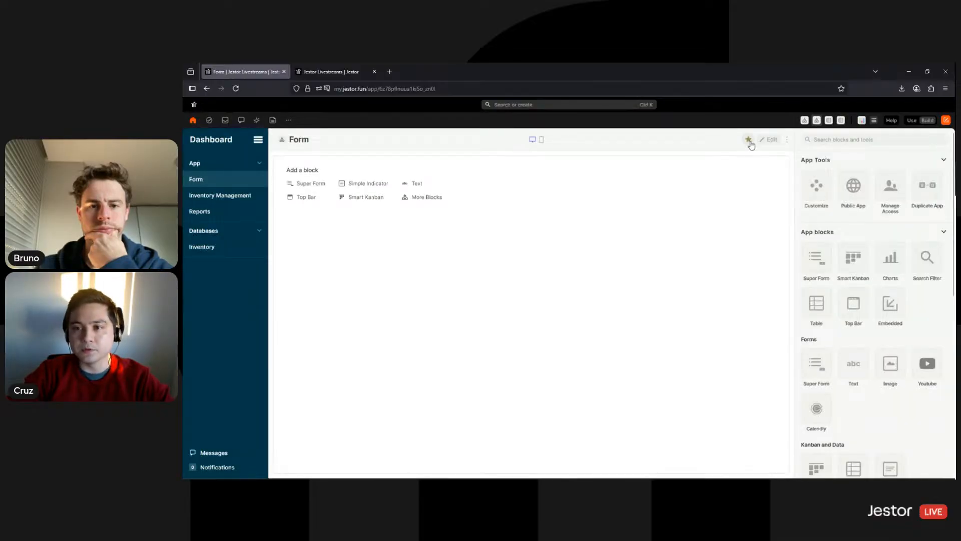
# Favorite the Form page and give it a pencil icon on a dark blue background
pyautogui.click(748, 141)
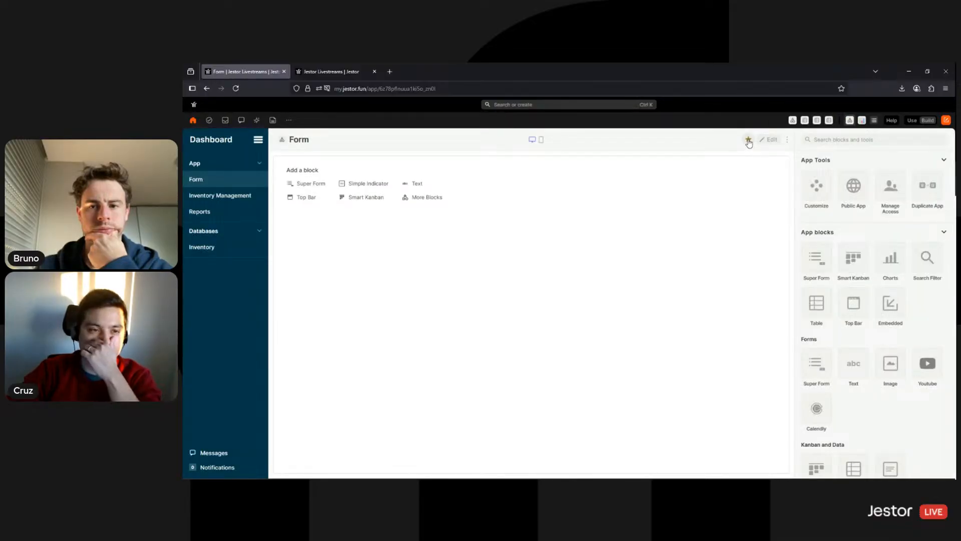
pyautogui.click(282, 139)
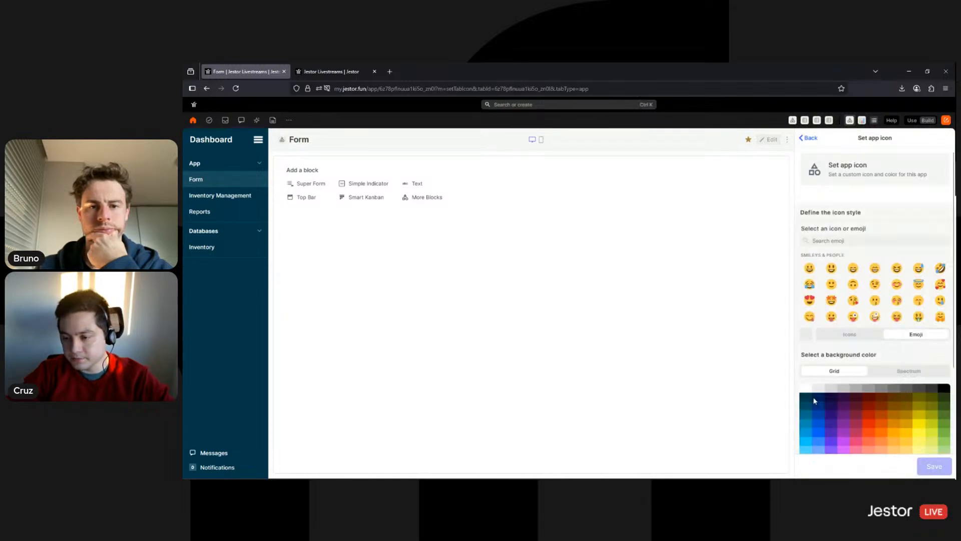
pyautogui.click(806, 398)
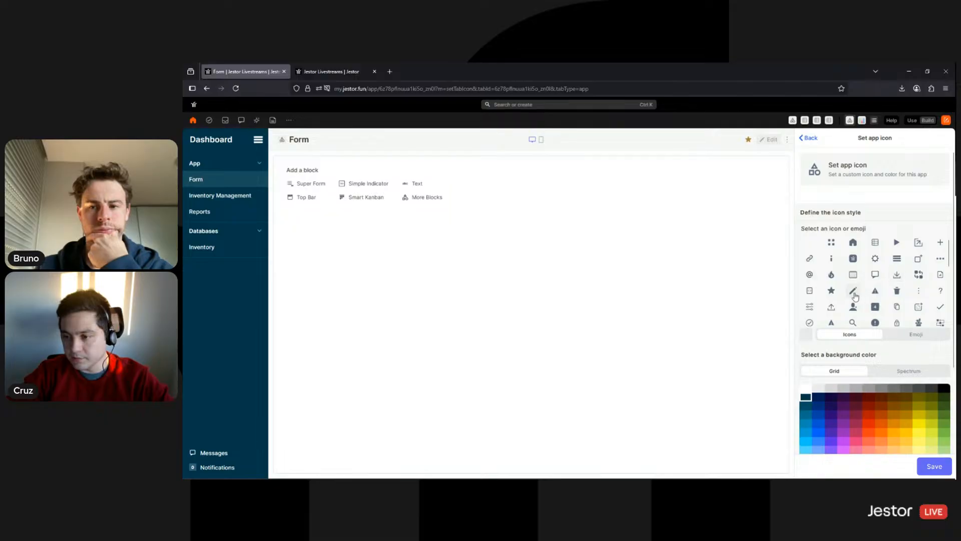
pyautogui.click(853, 291)
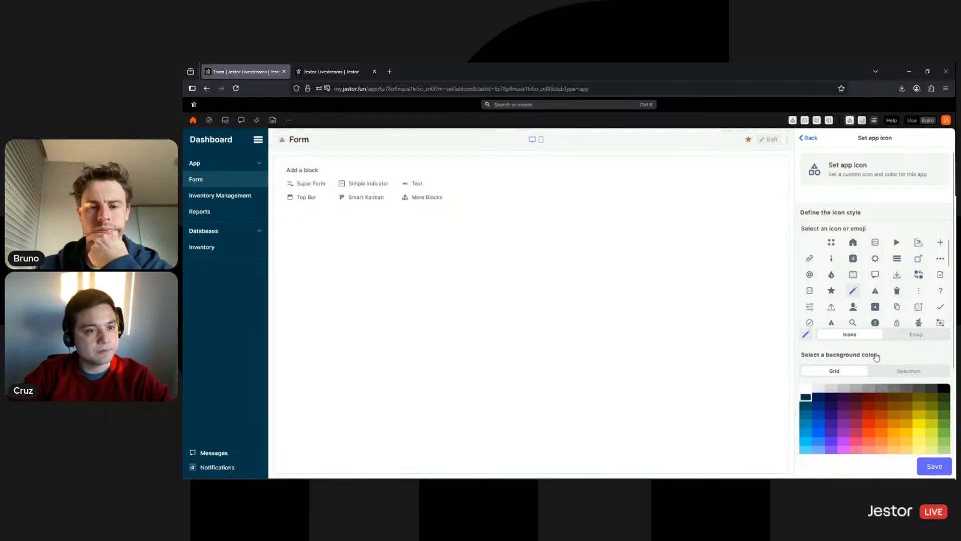
pyautogui.click(934, 466)
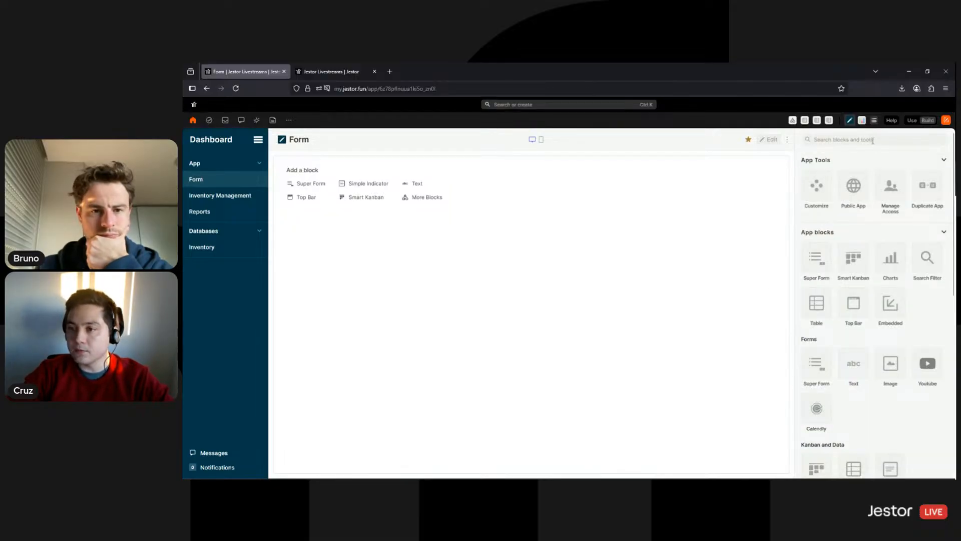
pyautogui.scroll(-3, 851, 325)
pyautogui.scroll(3, 851, 325)
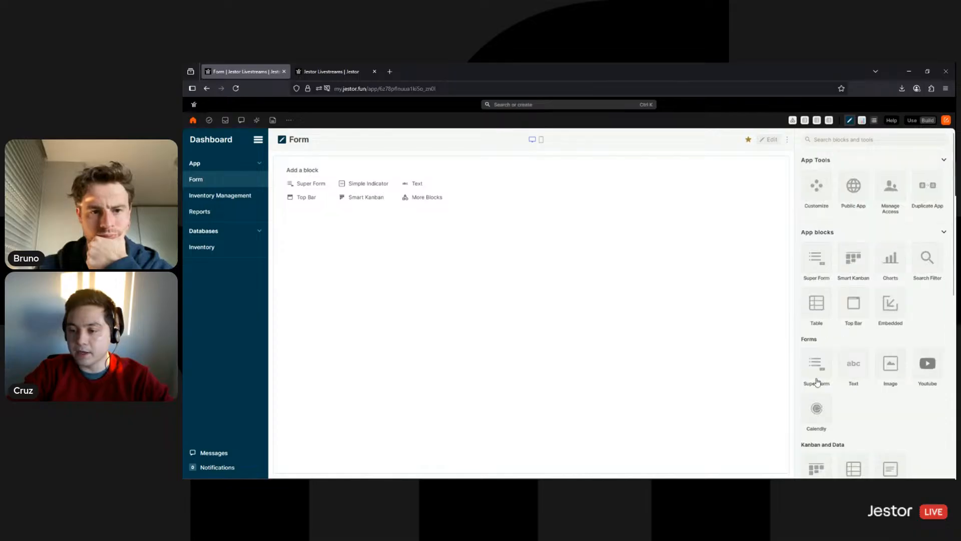
# Add a Super Form block to the page and name it 'Inventory Log Form'
pyautogui.click(819, 371)
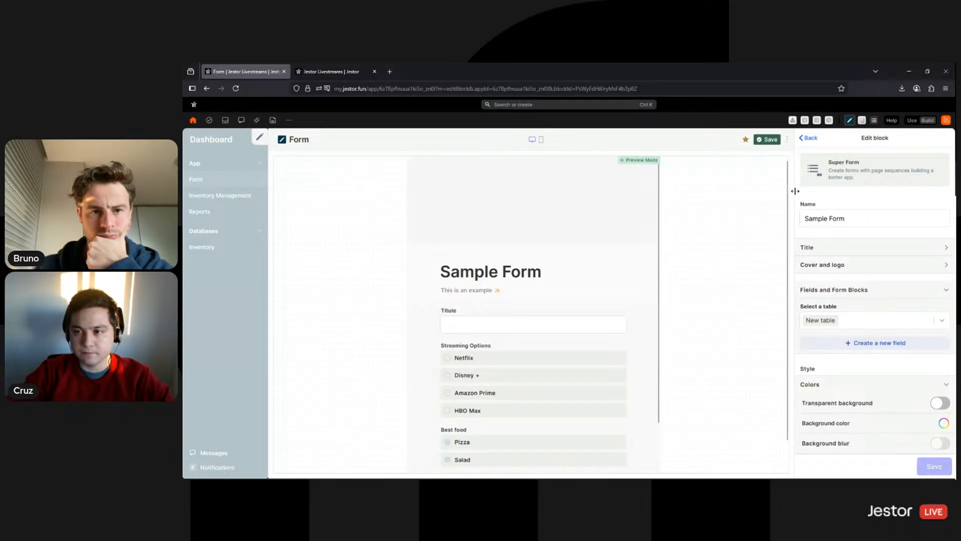
pyautogui.tripleClick(850, 216)
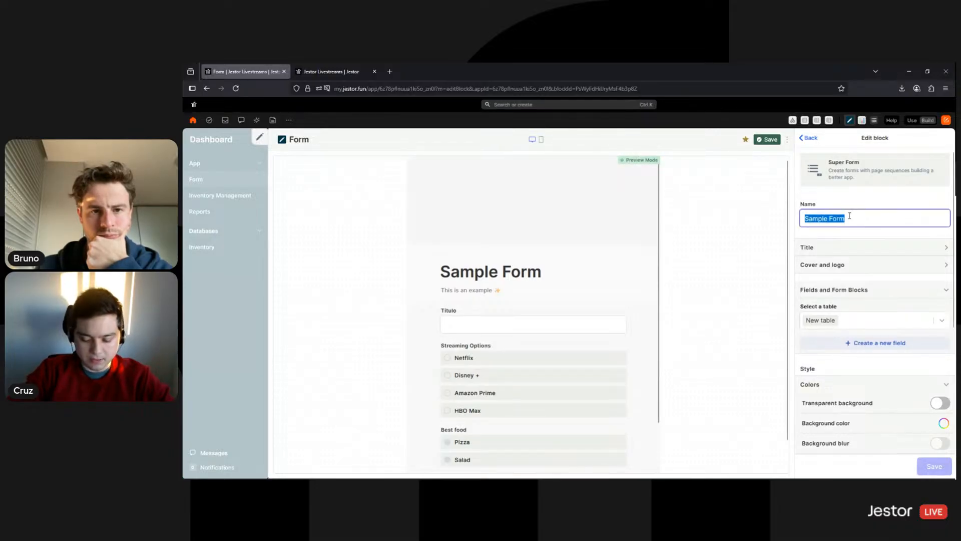
pyautogui.write('In')
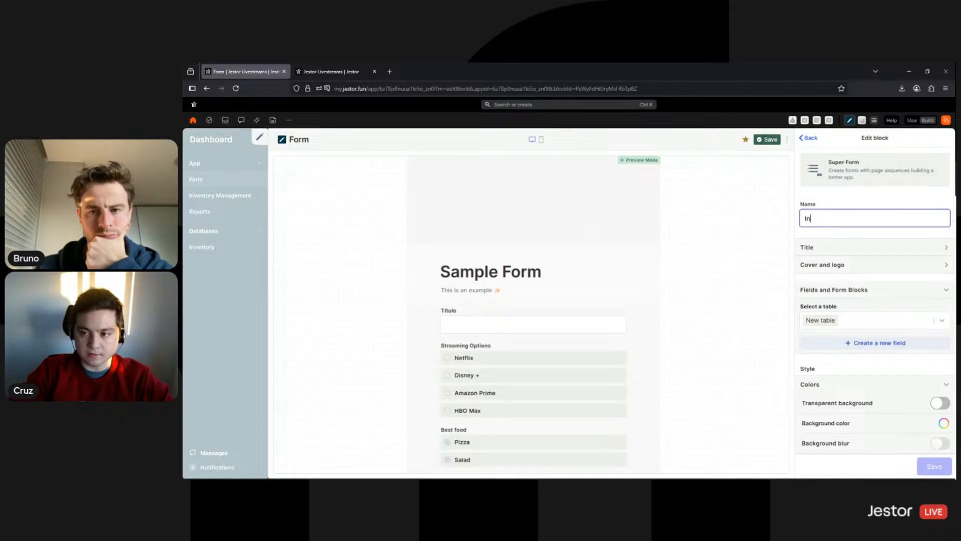
pyautogui.write('ventory ')
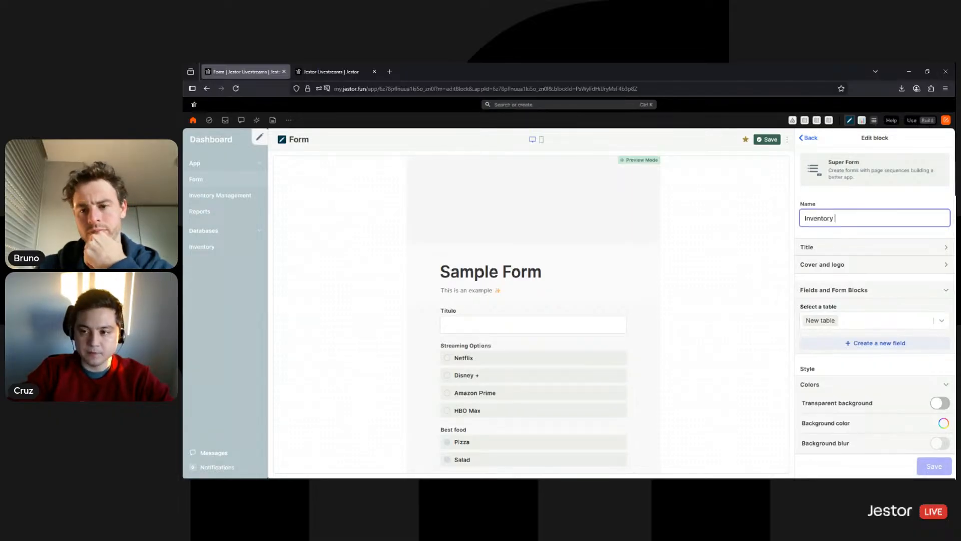
pyautogui.write('Log Form')
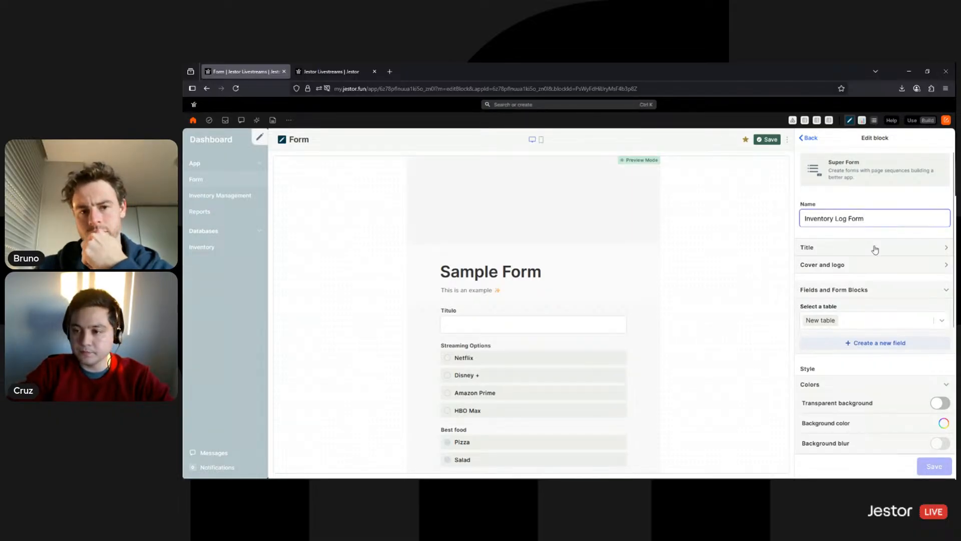
# Title the form 'Update Inventory' with description 'Use this form to record a transaction'
pyautogui.click(871, 248)
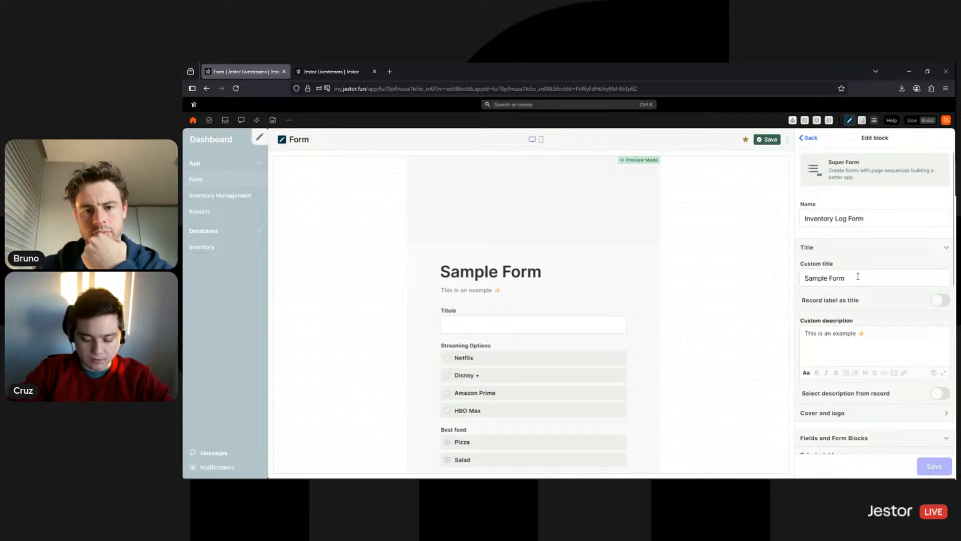
pyautogui.doubleClick(858, 276)
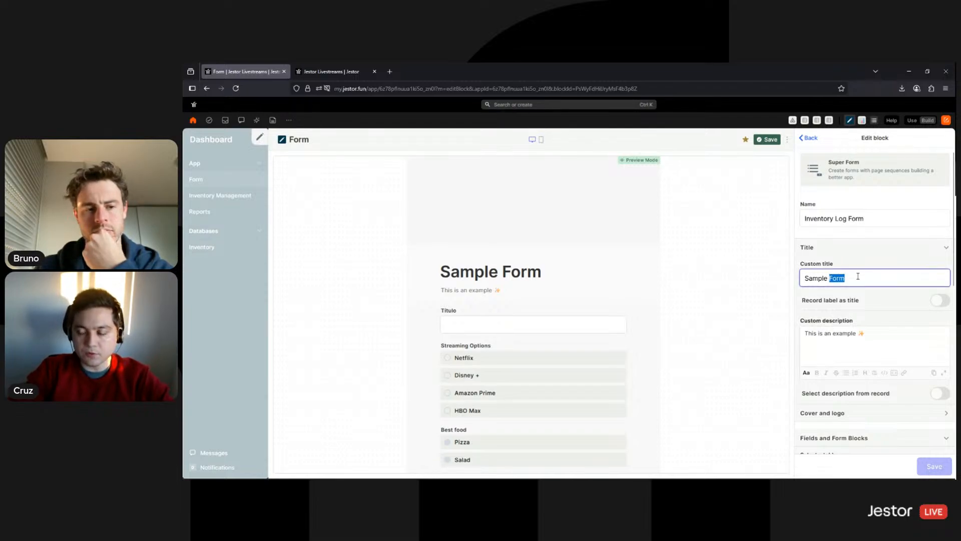
pyautogui.tripleClick(858, 275)
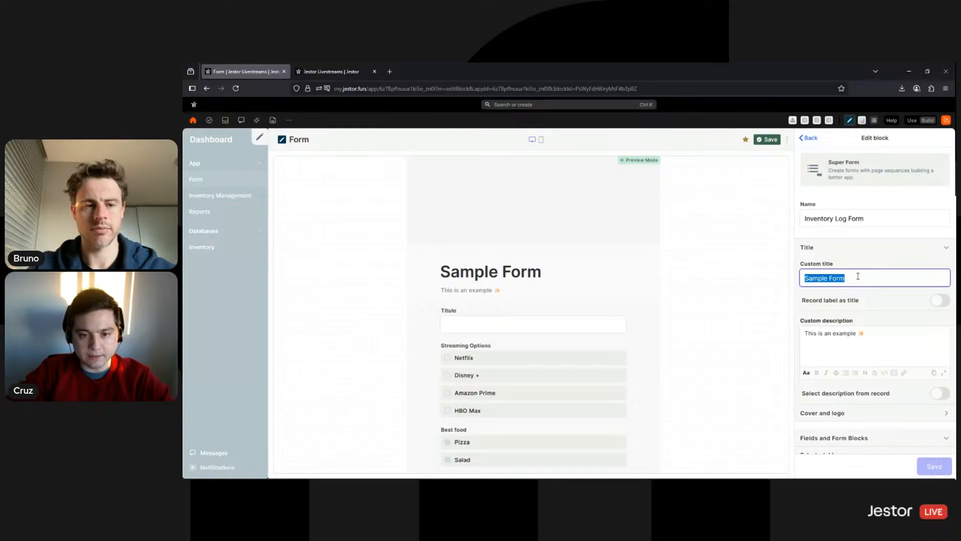
pyautogui.write('Update Inventory')
pyautogui.press('Tab')
pyautogui.write('Us')
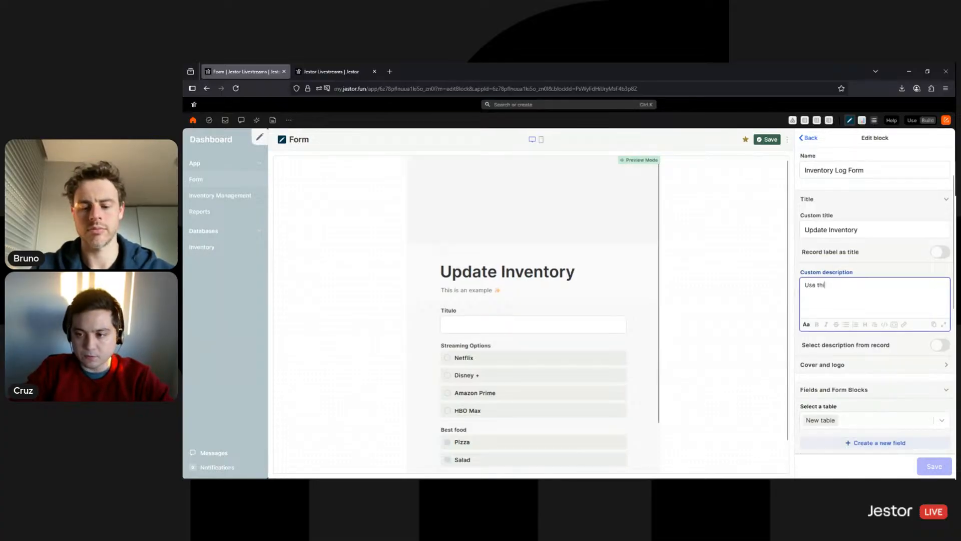
pyautogui.write('e this form to')
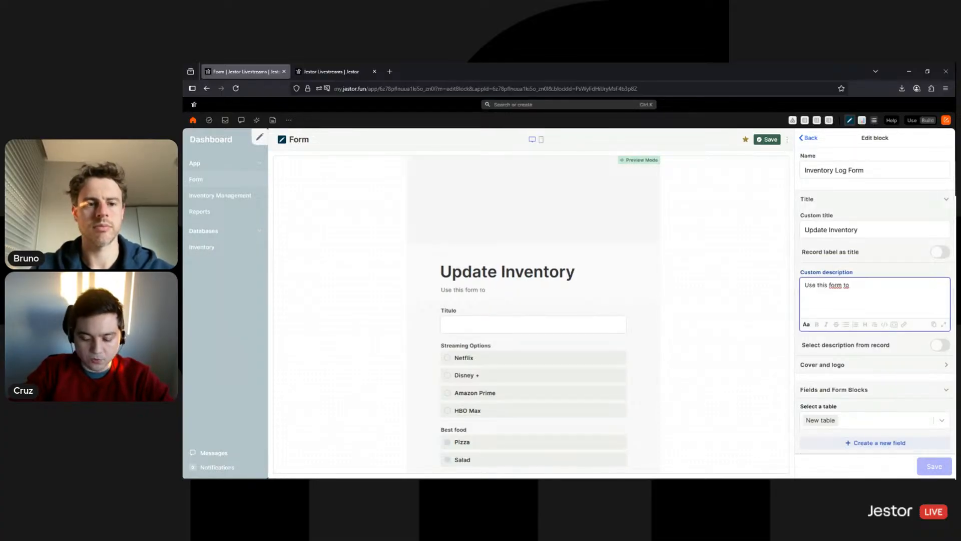
pyautogui.write(' record a tra')
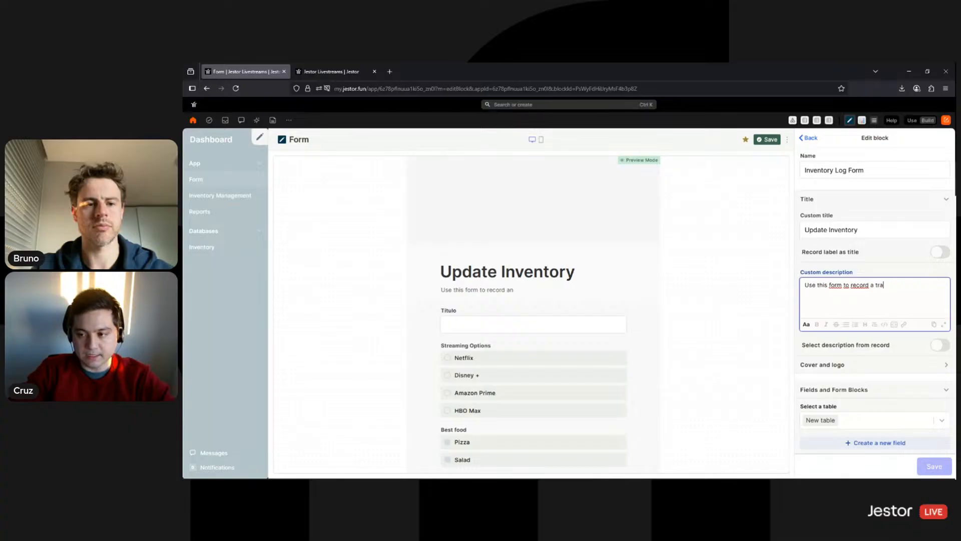
pyautogui.write('nsaction')
# Remove the broken logo and cover images from the form's Cover and logo settings
pyautogui.scroll(-1, 799, 319)
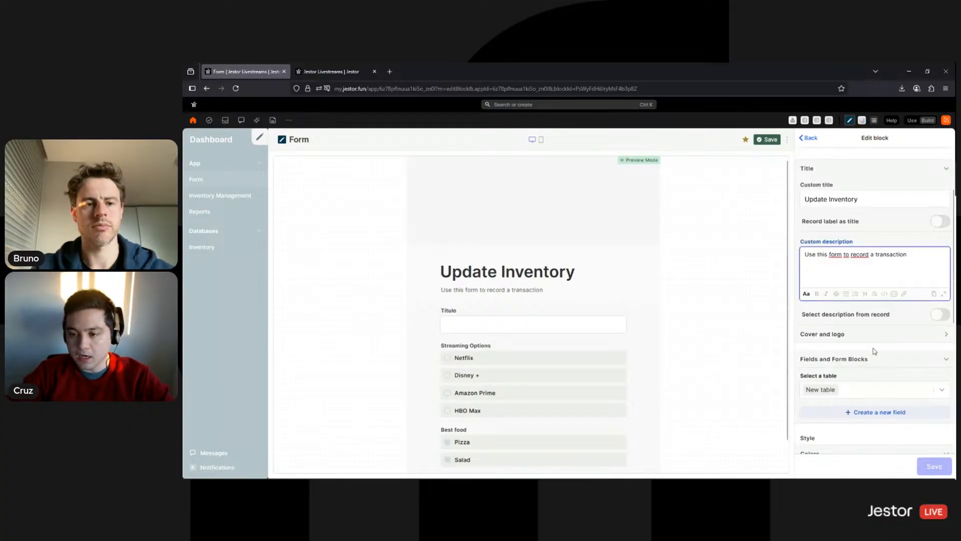
pyautogui.click(806, 318)
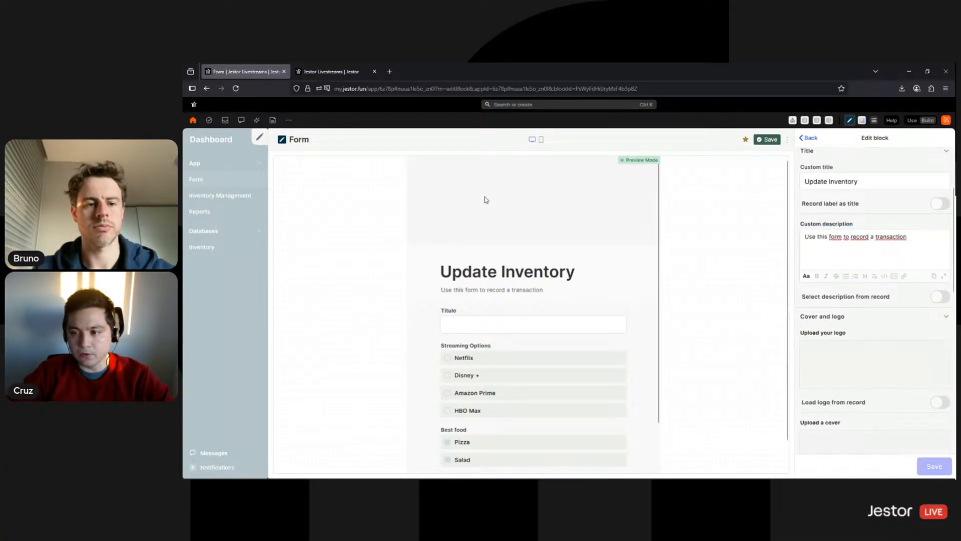
pyautogui.click(923, 353)
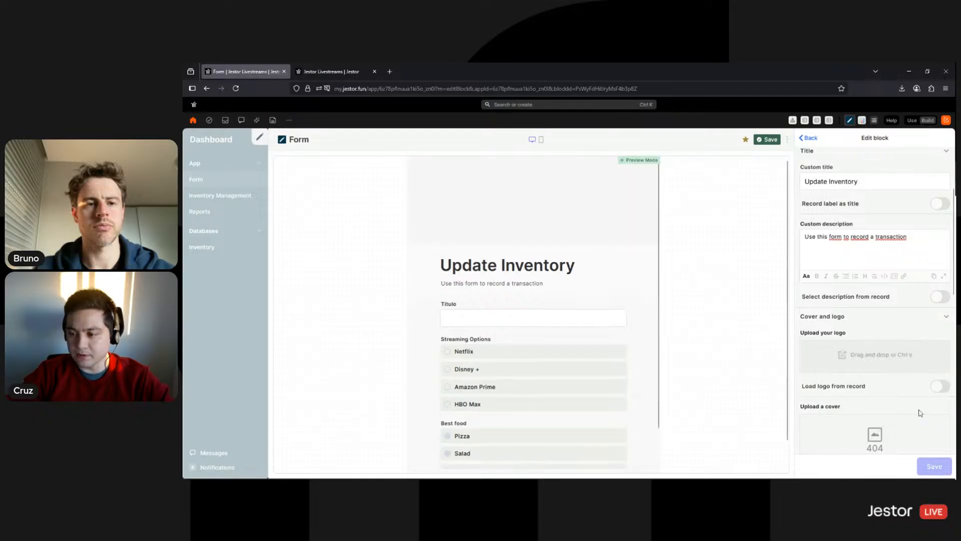
pyautogui.click(923, 425)
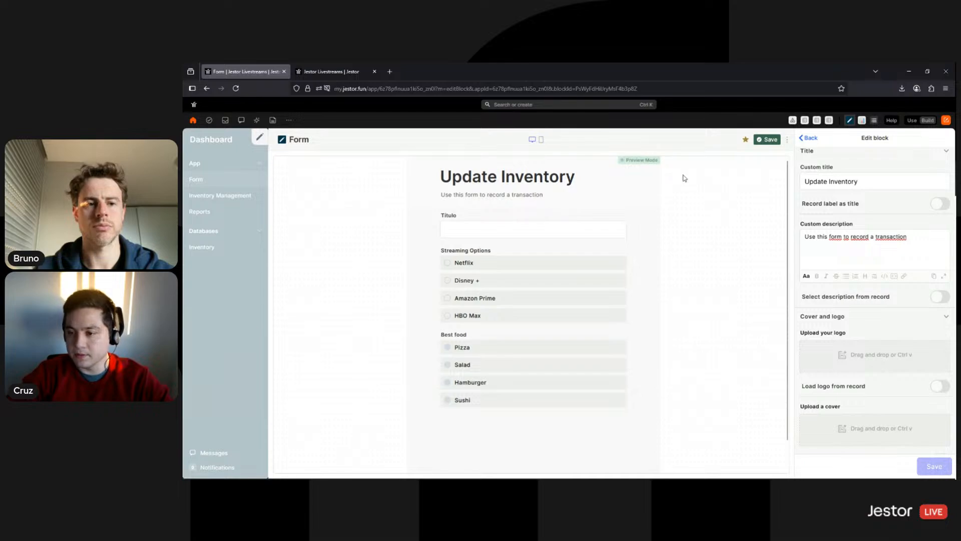
pyautogui.scroll(-3, 864, 286)
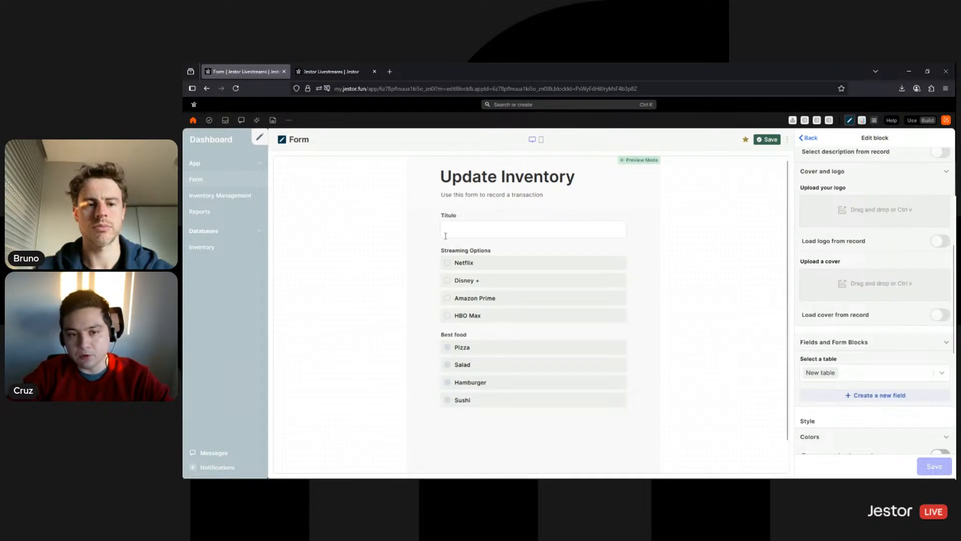
pyautogui.scroll(-2, 877, 292)
# Connect the form to the Inventory Log table
pyautogui.click(886, 284)
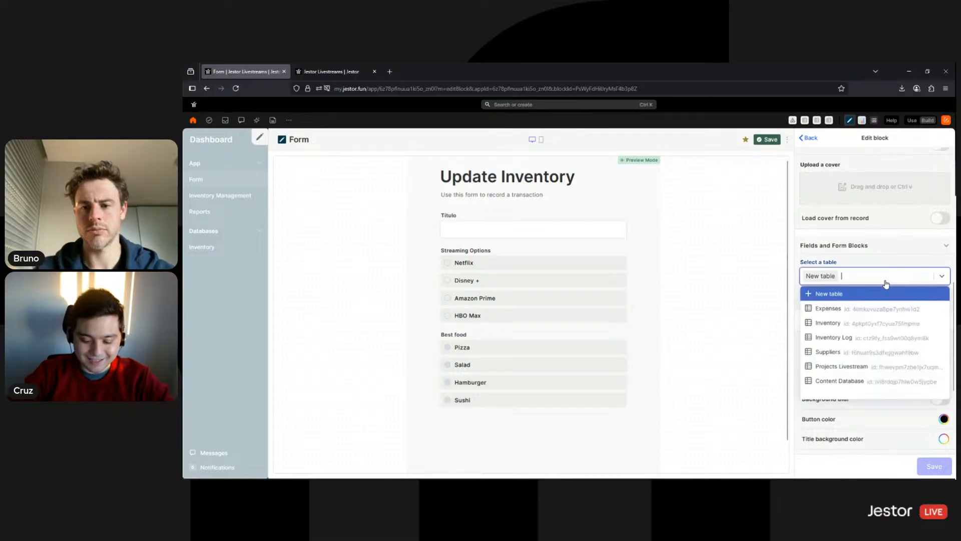
pyautogui.write('log')
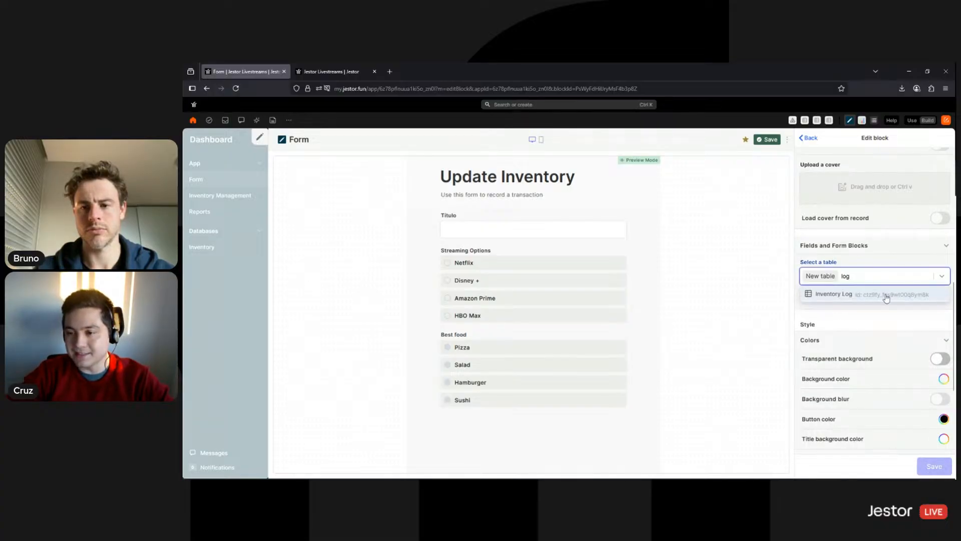
pyautogui.click(886, 297)
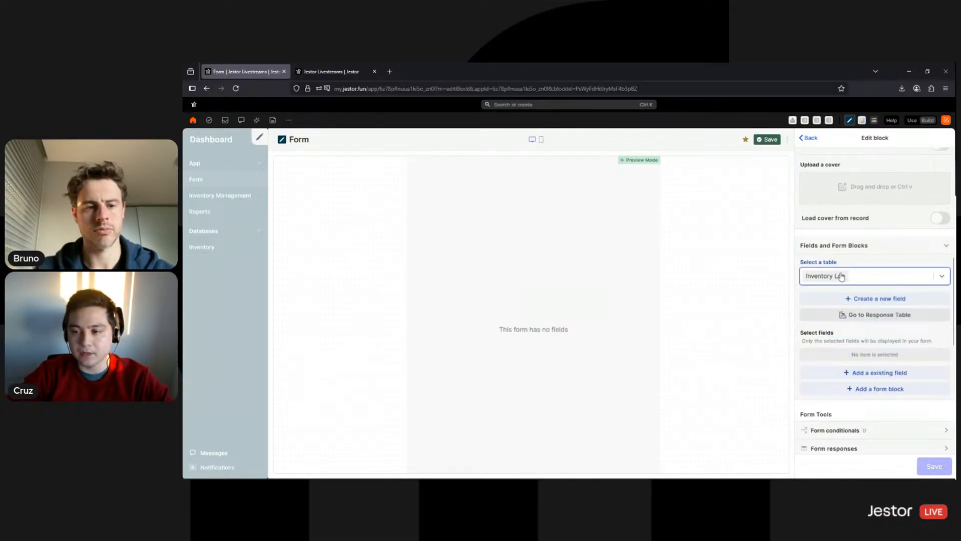
# Add the existing Product, Operation and Quantity fields to the form
pyautogui.scroll(-1, 884, 305)
pyautogui.click(880, 326)
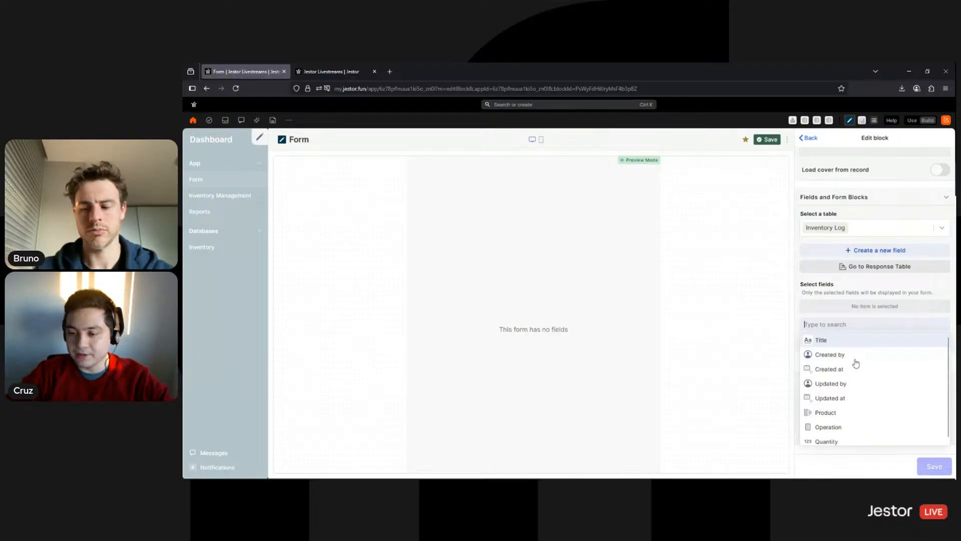
pyautogui.scroll(-1, 855, 371)
pyautogui.click(830, 410)
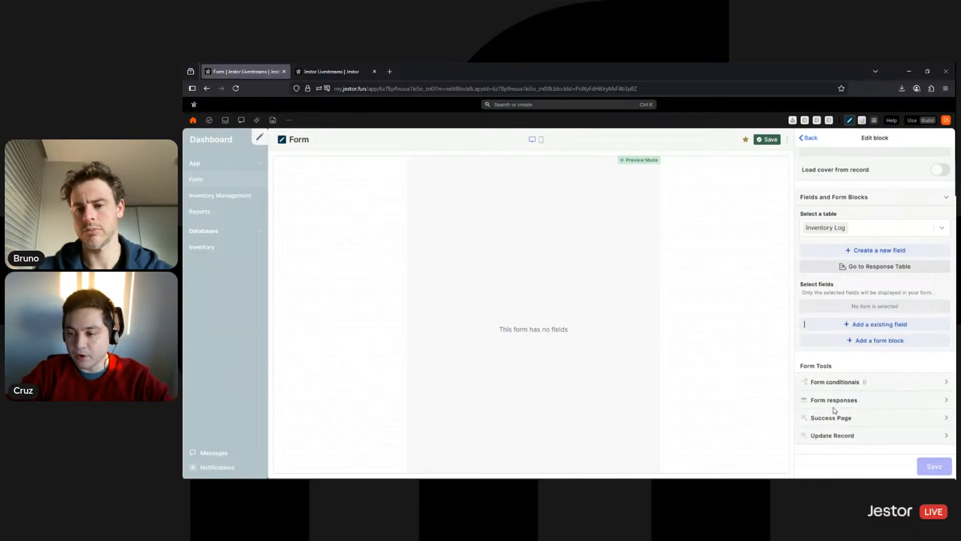
pyautogui.click(866, 325)
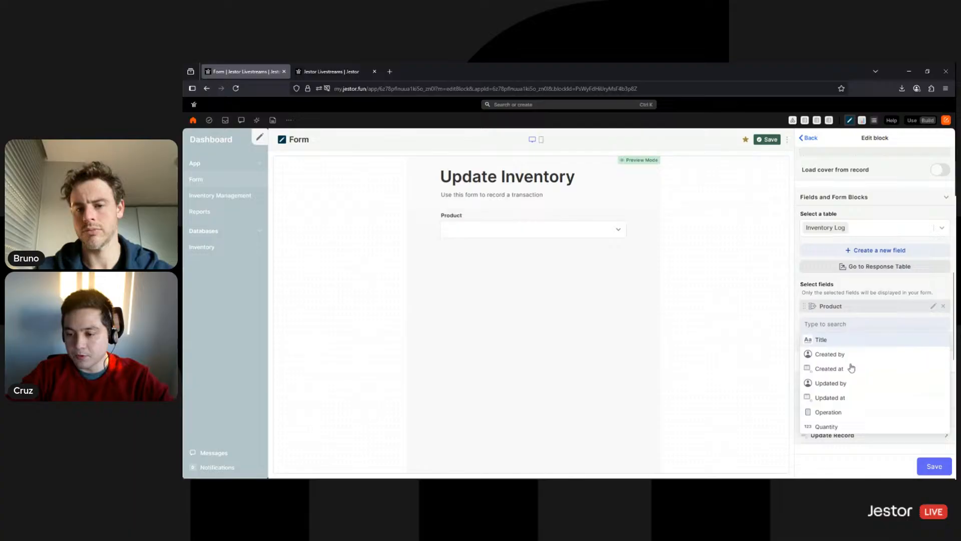
pyautogui.click(828, 412)
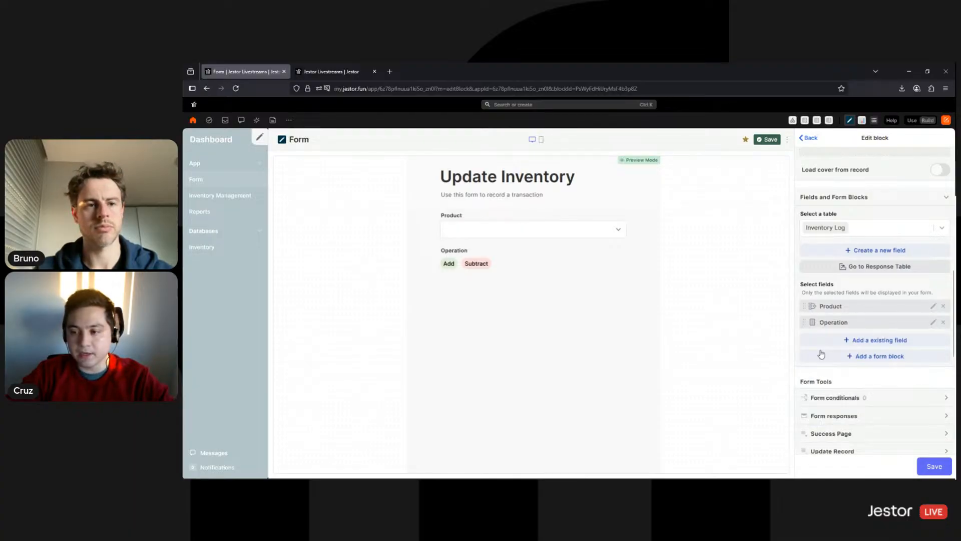
pyautogui.click(845, 346)
pyautogui.click(827, 428)
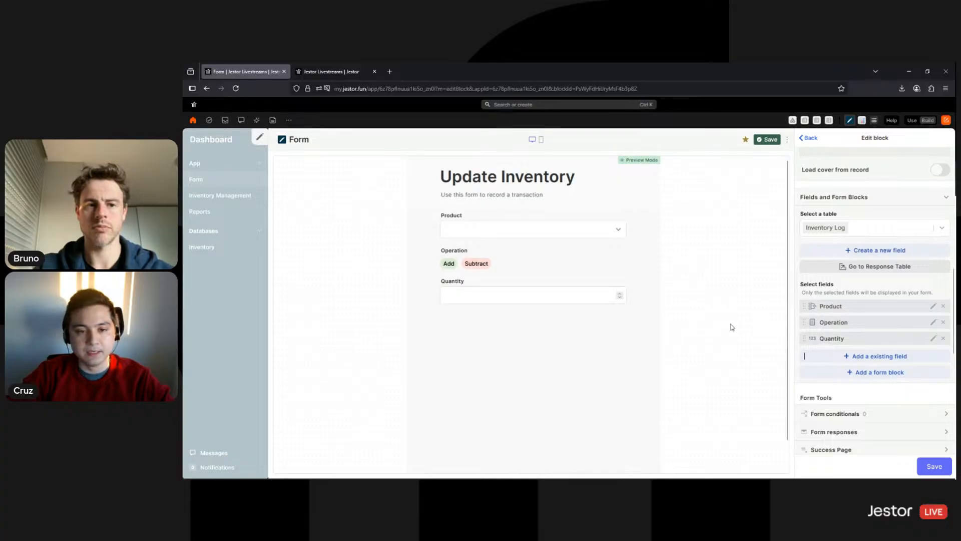
# Try the Add and Subtract choices in the Operation preview, leaving Add selected
pyautogui.click(448, 266)
pyautogui.click(482, 267)
pyautogui.click(452, 266)
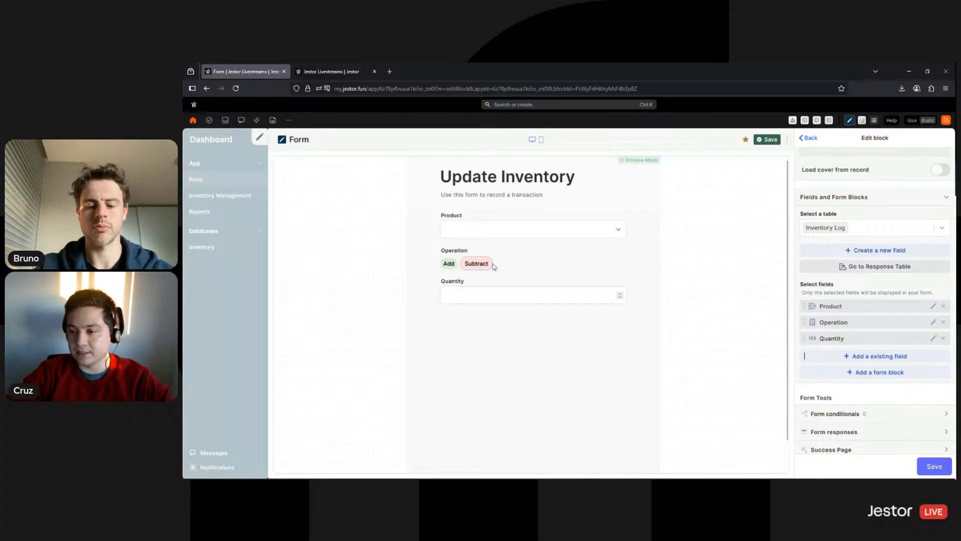
pyautogui.click(933, 323)
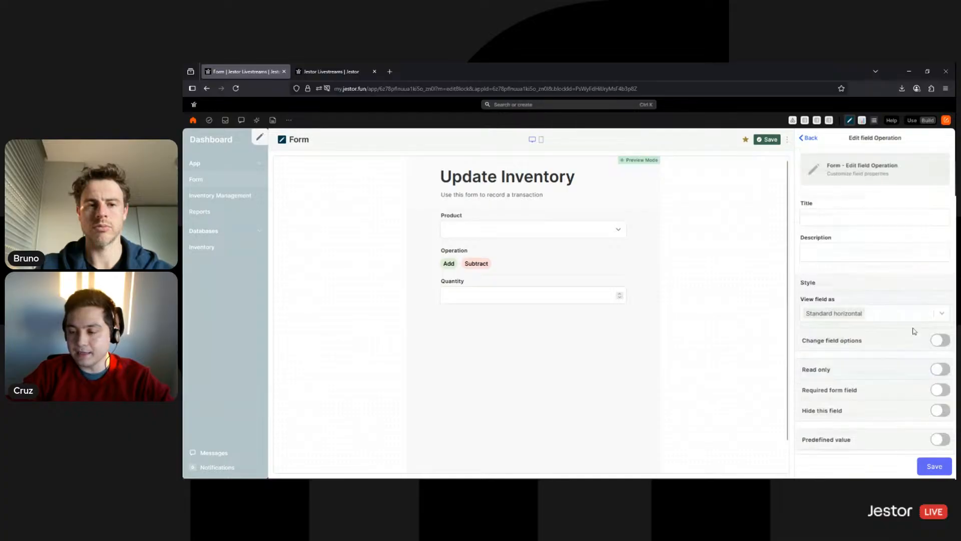
pyautogui.click(877, 318)
pyautogui.click(849, 330)
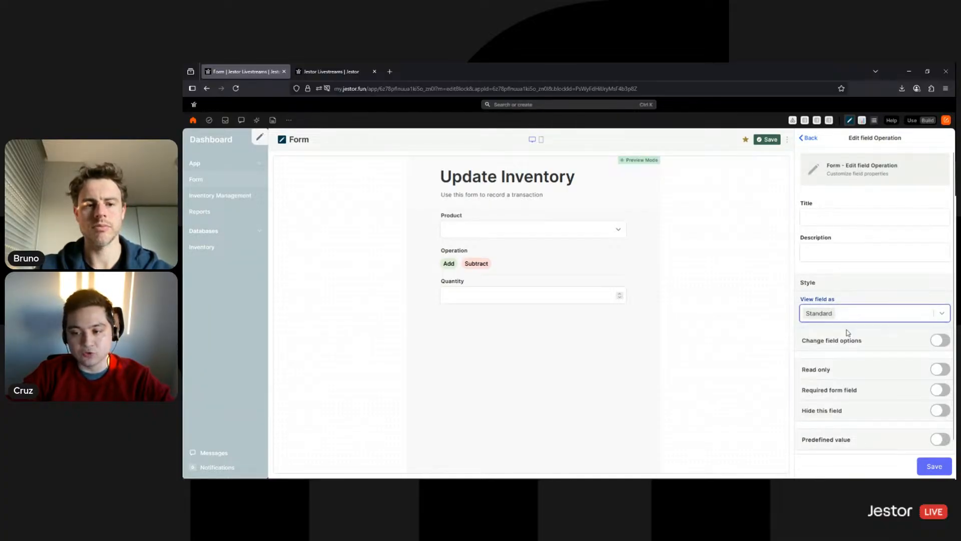
pyautogui.click(934, 466)
pyautogui.click(491, 267)
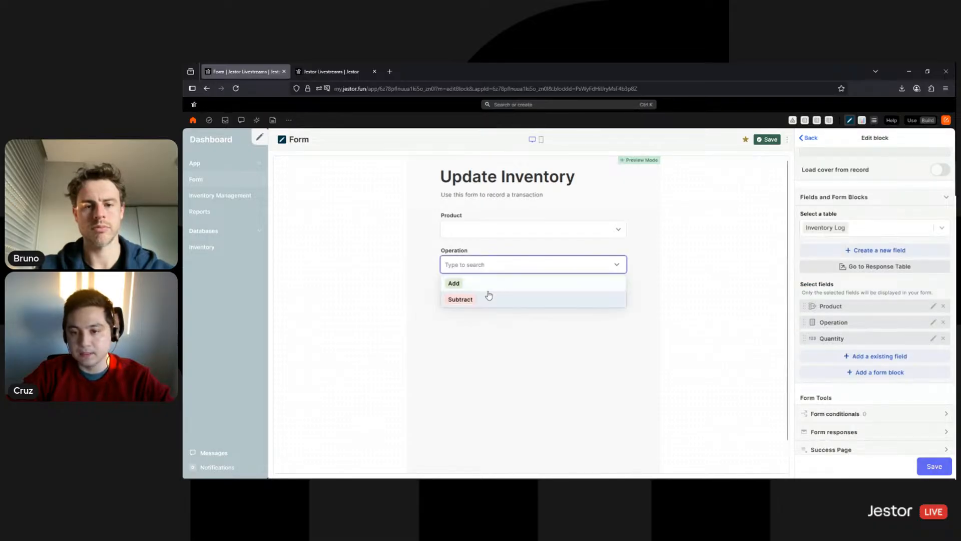
pyautogui.click(742, 322)
pyautogui.click(865, 376)
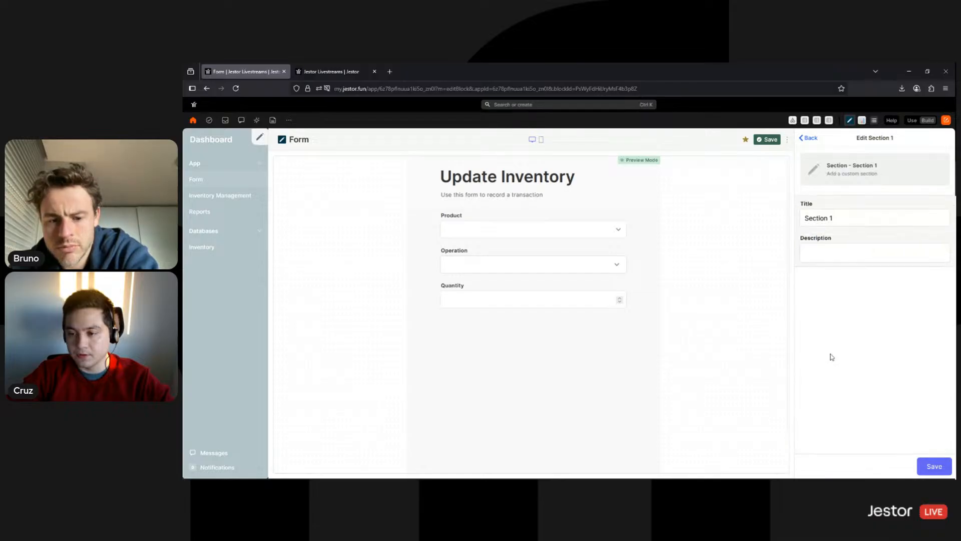
pyautogui.click(812, 139)
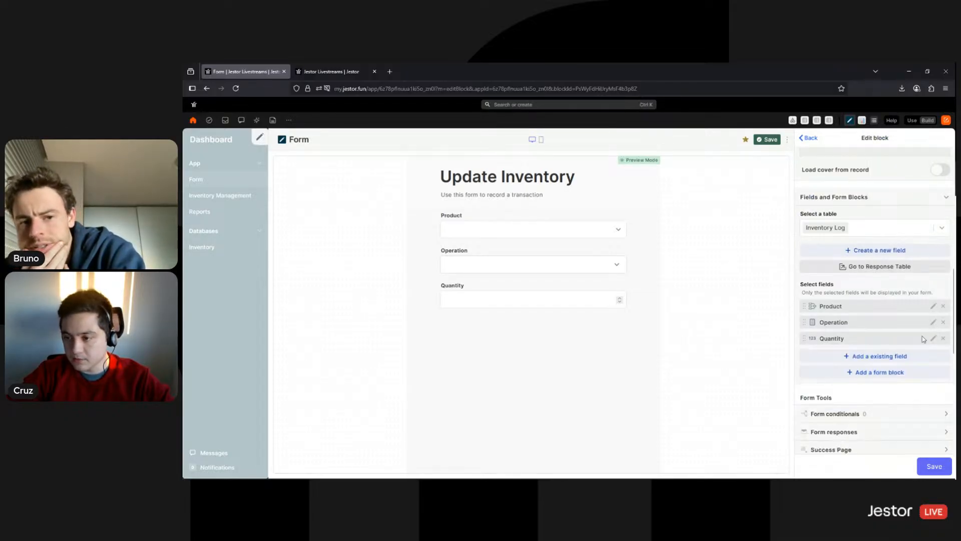
pyautogui.click(933, 322)
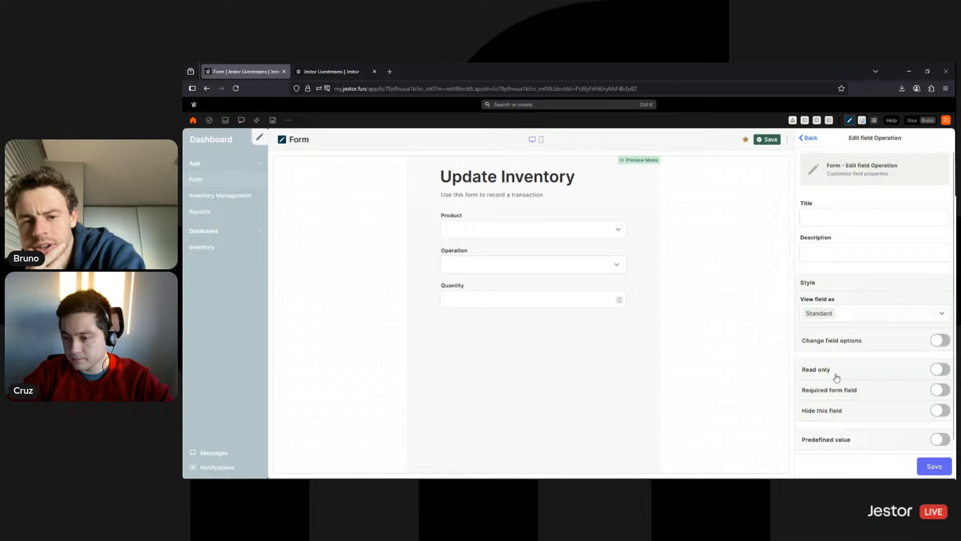
pyautogui.click(871, 313)
pyautogui.click(837, 403)
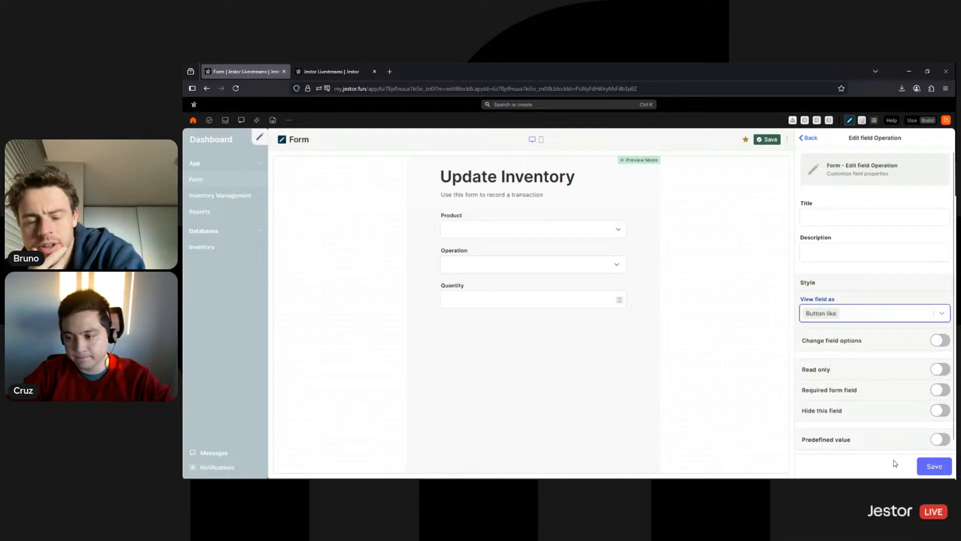
pyautogui.click(927, 468)
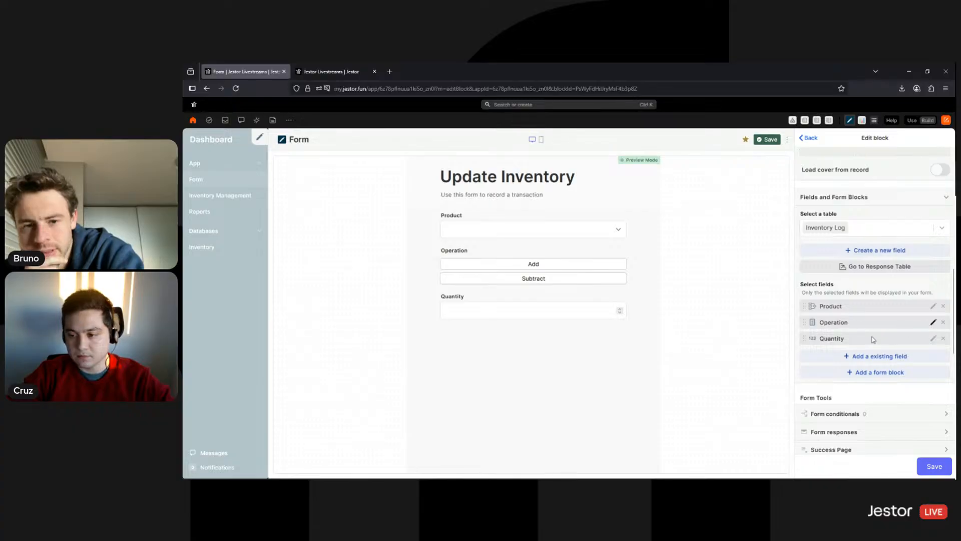
pyautogui.click(858, 323)
pyautogui.click(855, 314)
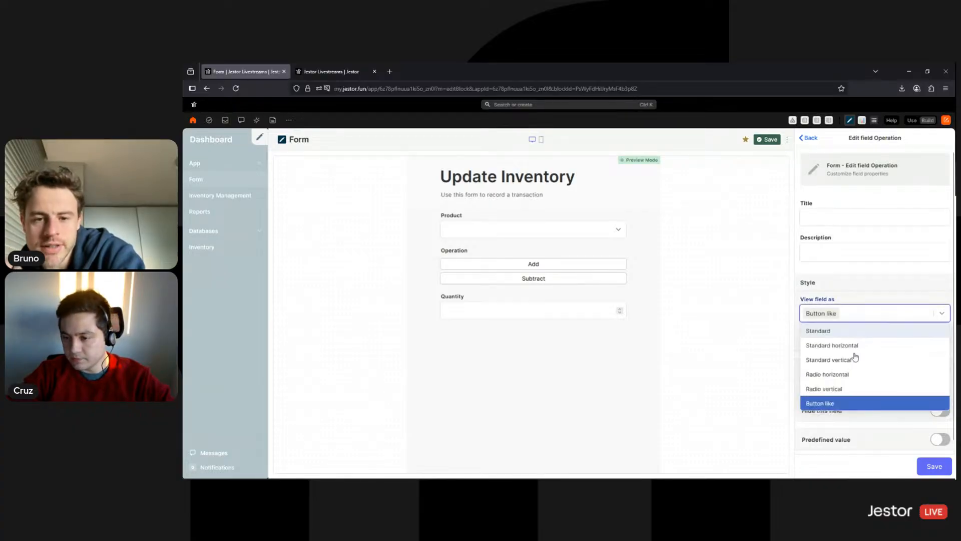
pyautogui.click(854, 349)
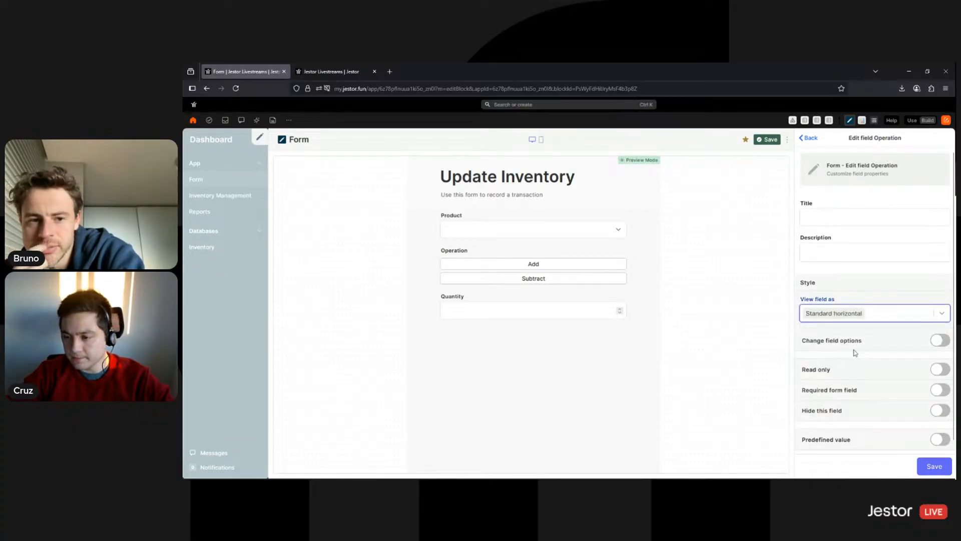
pyautogui.click(925, 467)
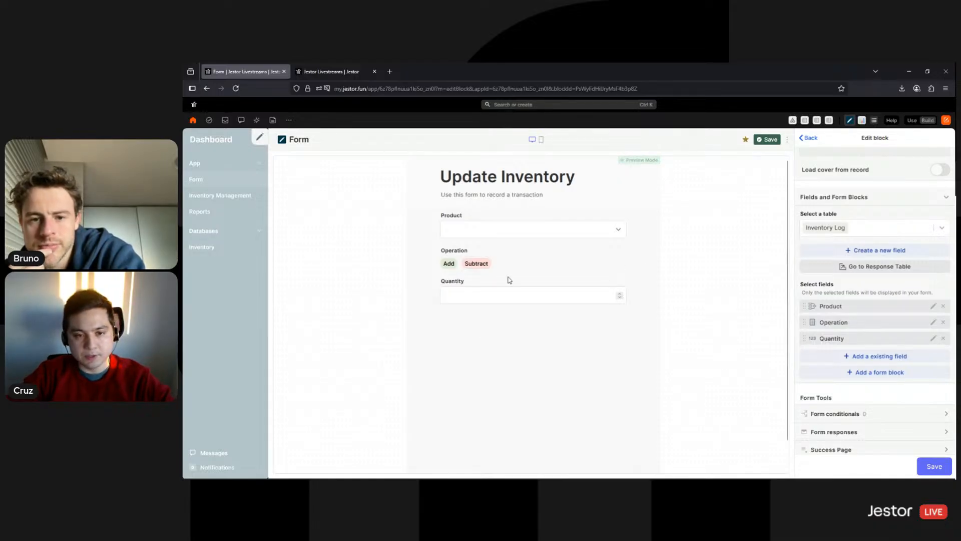
# Add an inline layout group placing Operation and Quantity side by side
pyautogui.click(874, 373)
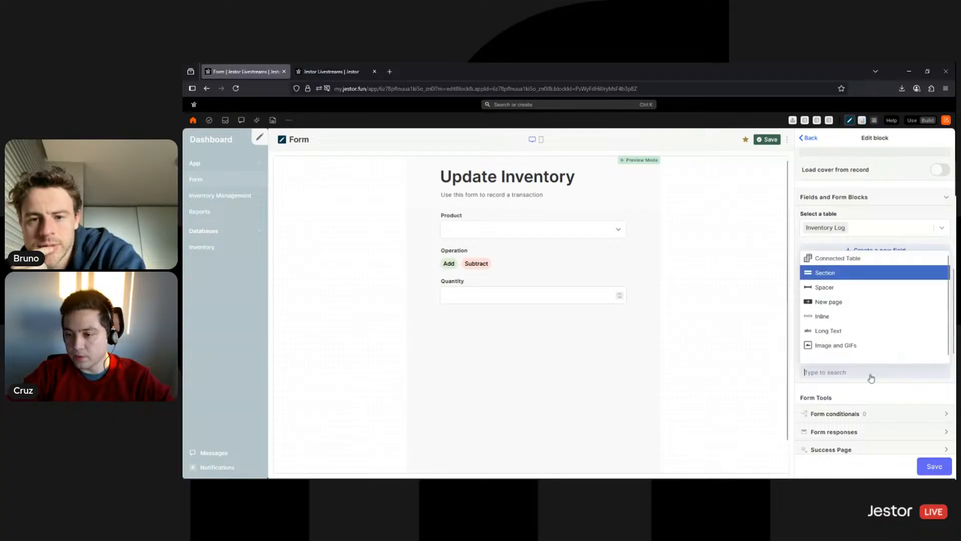
pyautogui.click(832, 321)
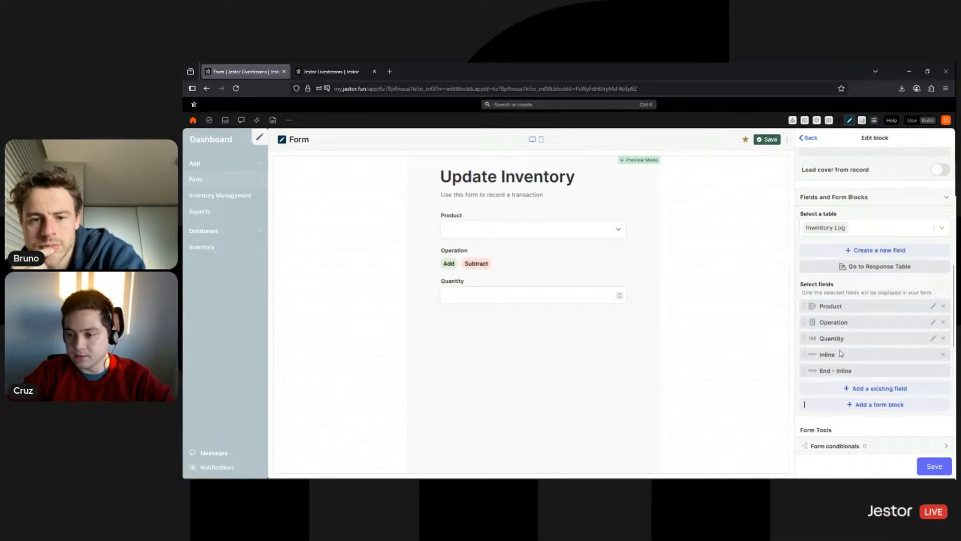
pyautogui.moveTo(834, 356); pyautogui.dragTo(640, 323)
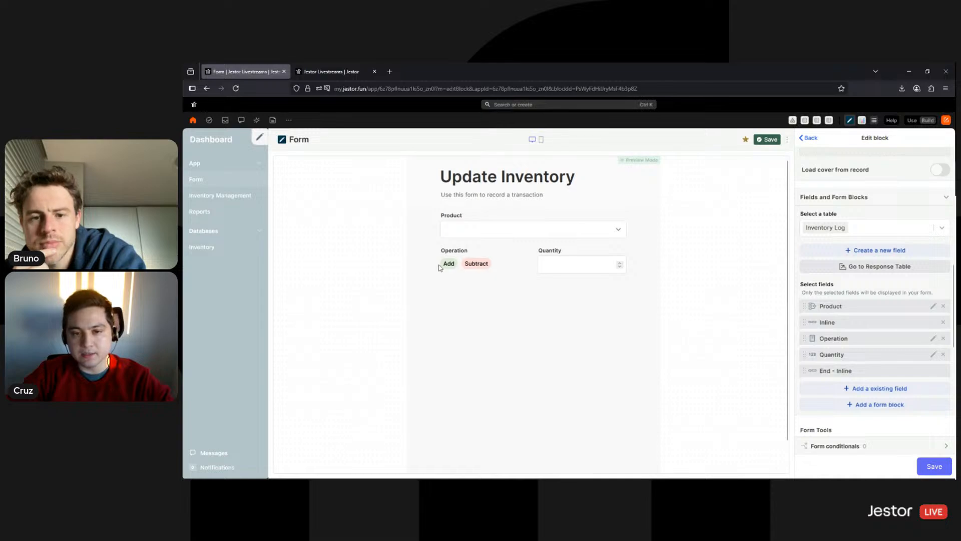
# Make the Product and Operation fields required on the form
pyautogui.click(932, 306)
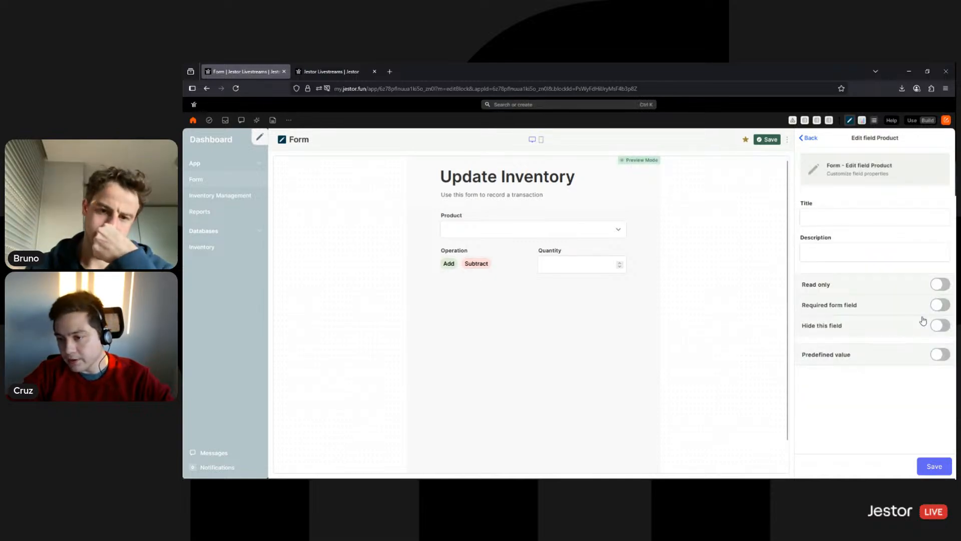
pyautogui.click(940, 305)
pyautogui.click(935, 466)
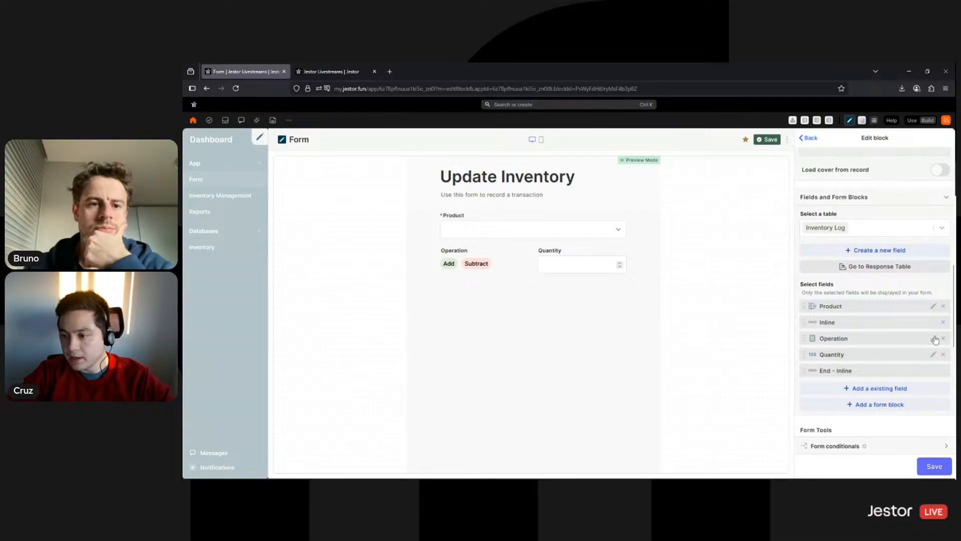
pyautogui.click(934, 339)
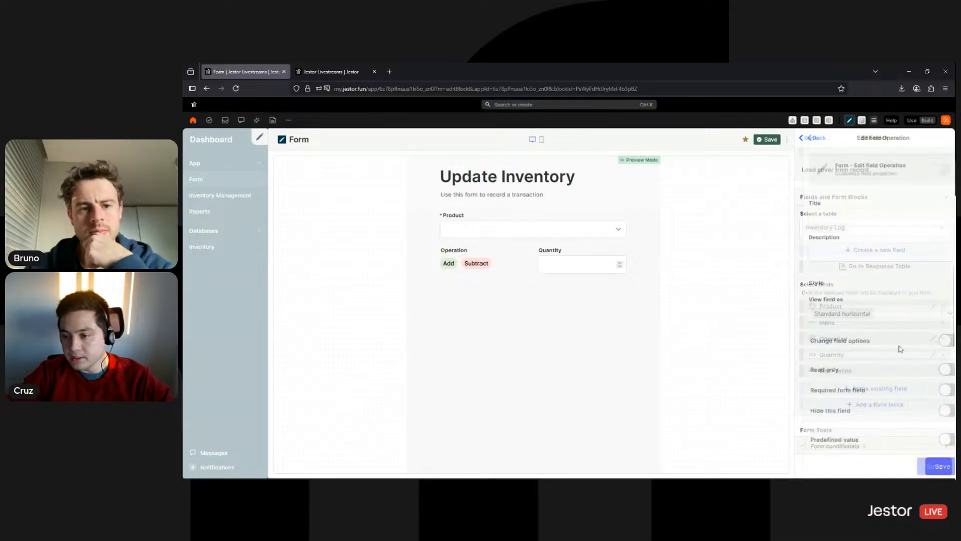
pyautogui.click(938, 391)
pyautogui.click(929, 468)
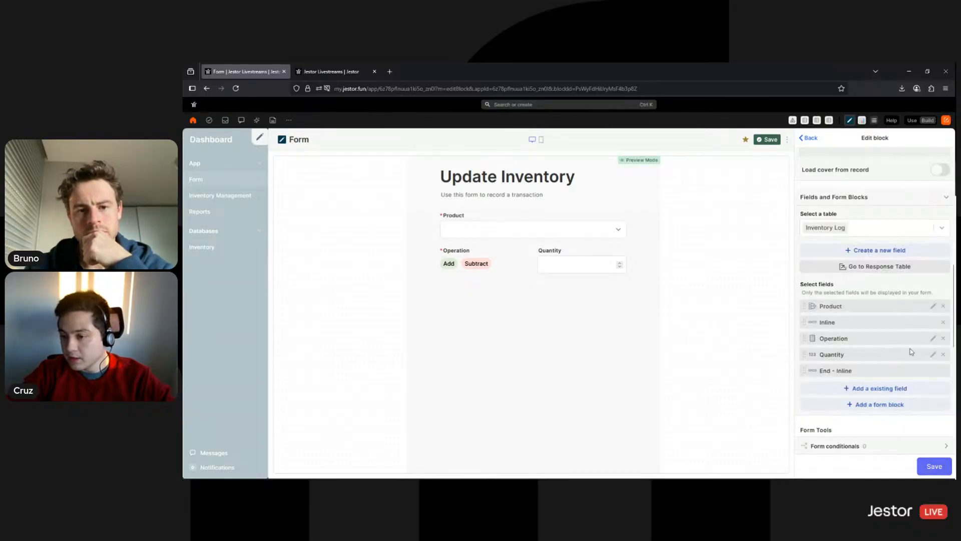
# Make the Quantity field required as well
pyautogui.click(933, 357)
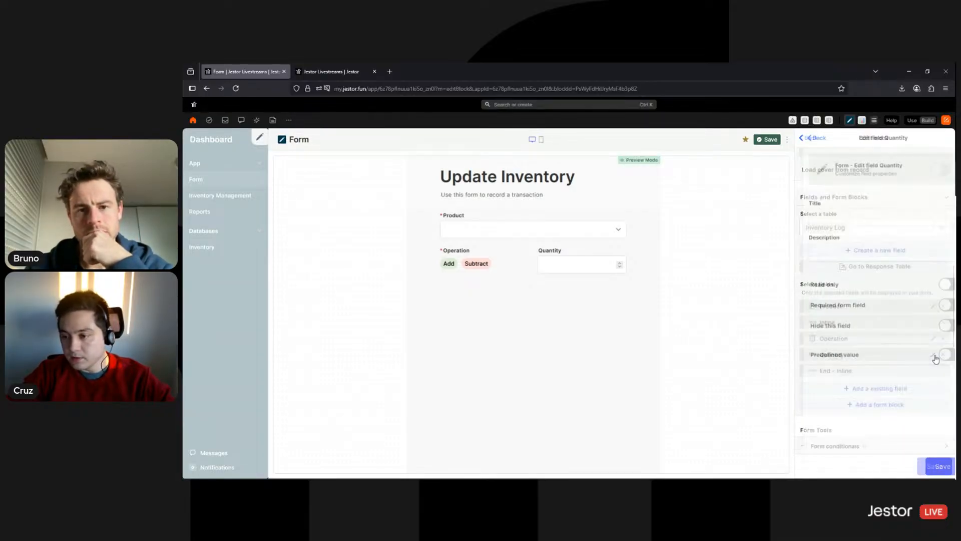
pyautogui.click(941, 305)
pyautogui.click(932, 466)
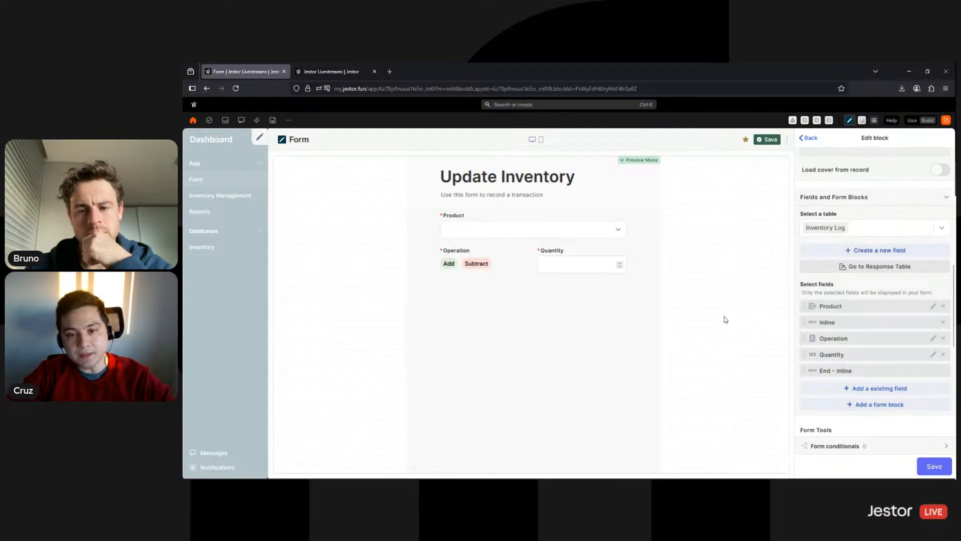
pyautogui.scroll(3, 804, 322)
pyautogui.scroll(-3, 875, 303)
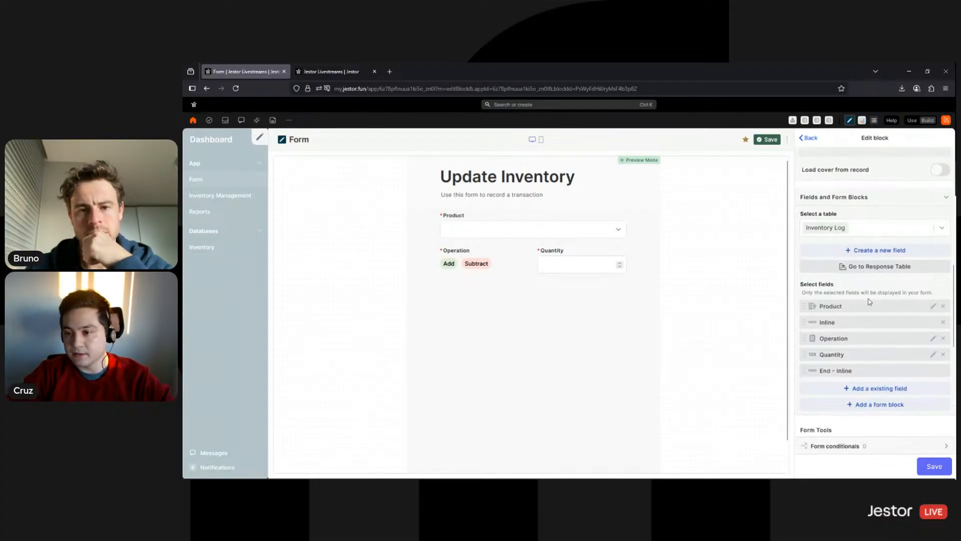
pyautogui.scroll(-1, 884, 339)
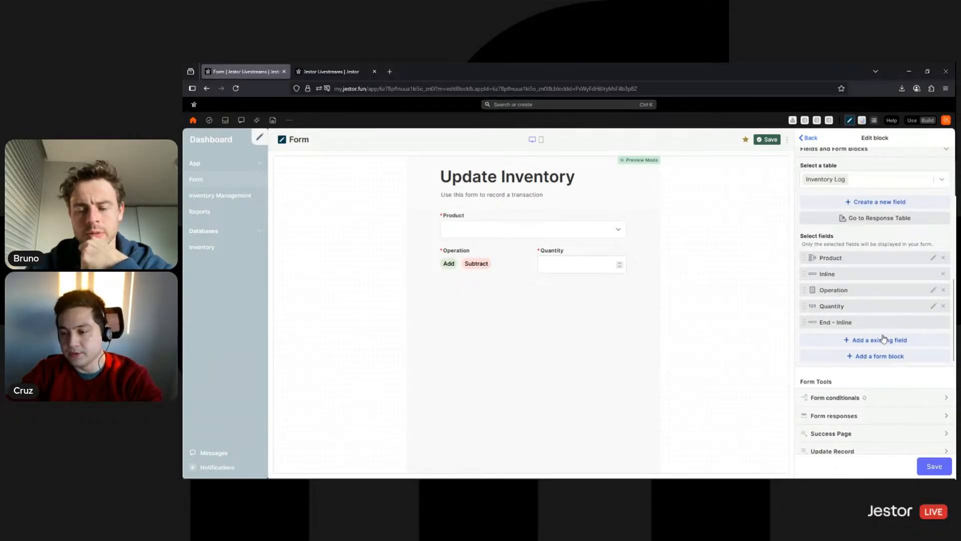
pyautogui.click(856, 398)
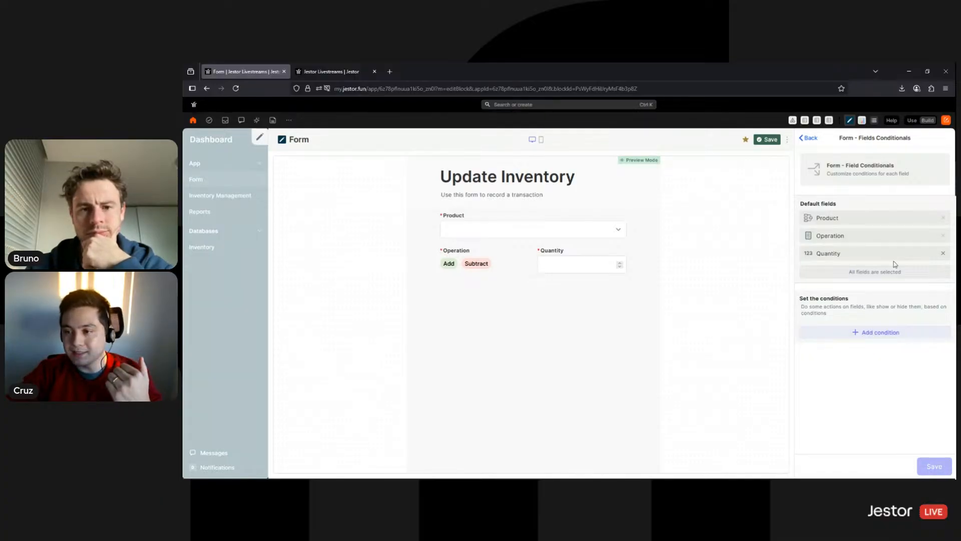
# Stop showing Quantity by default and add a 'Show Quantity' condition that controls Quantity
pyautogui.click(943, 254)
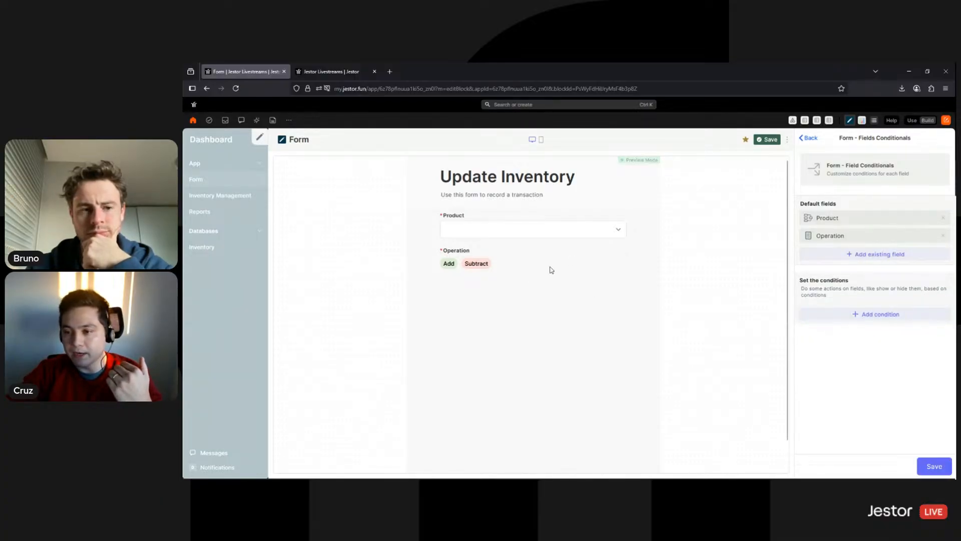
pyautogui.click(873, 315)
pyautogui.click(851, 345)
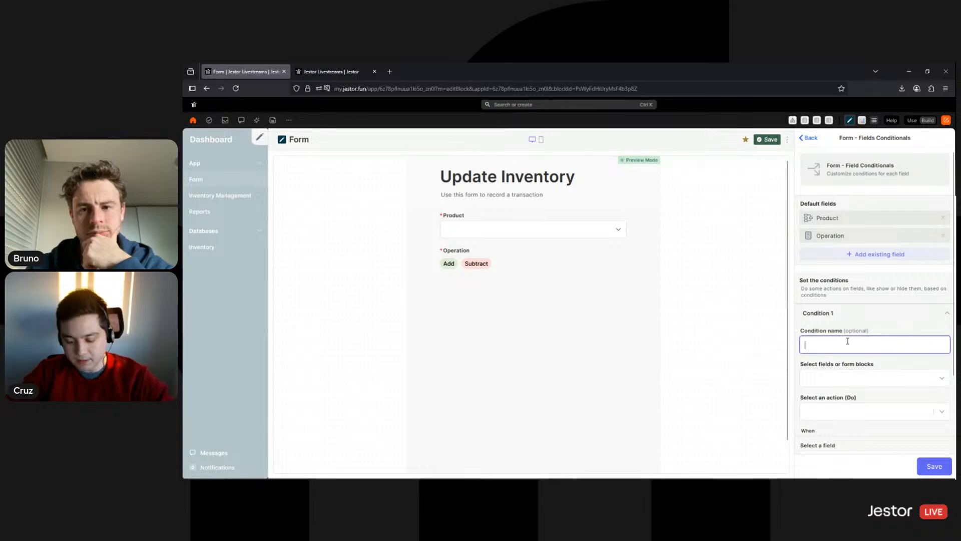
pyautogui.write('Show Quantity')
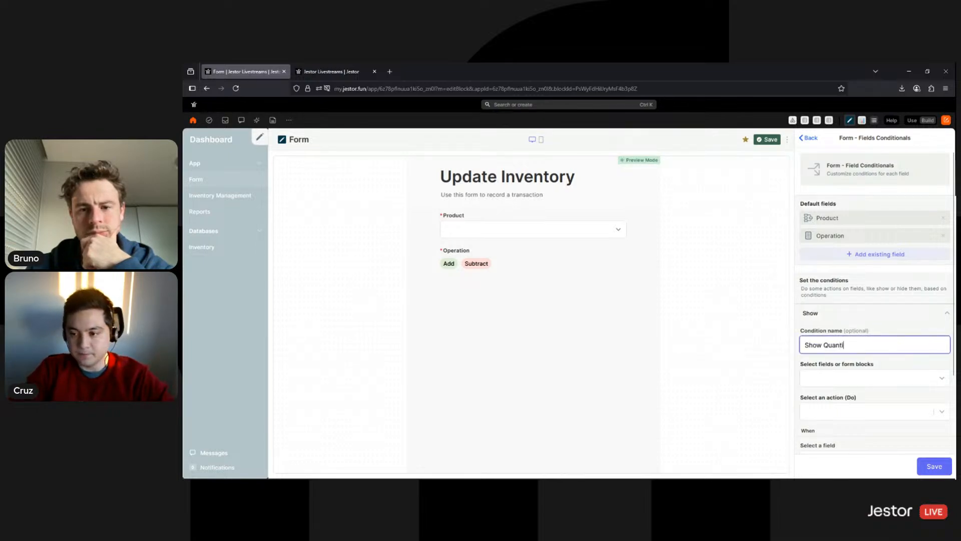
pyautogui.click(847, 378)
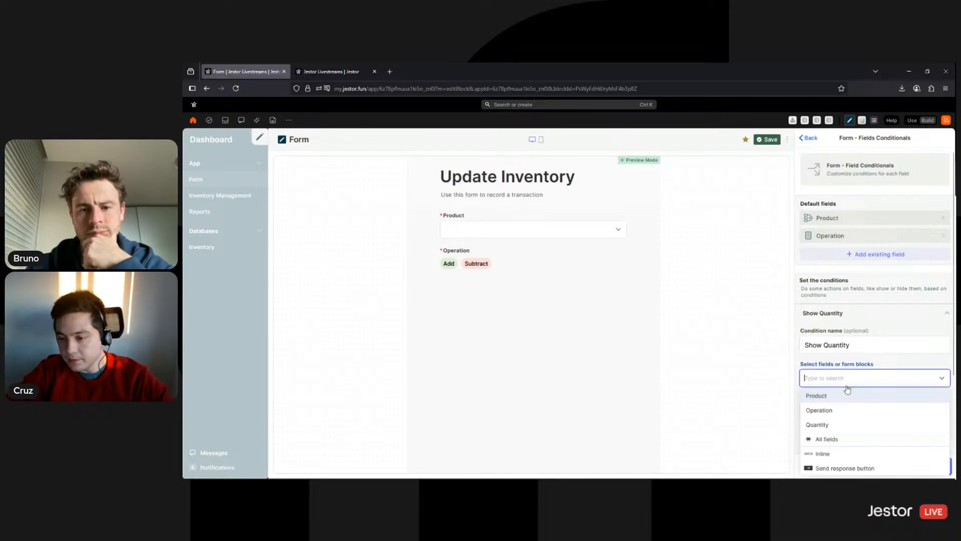
pyautogui.click(846, 425)
pyautogui.click(872, 367)
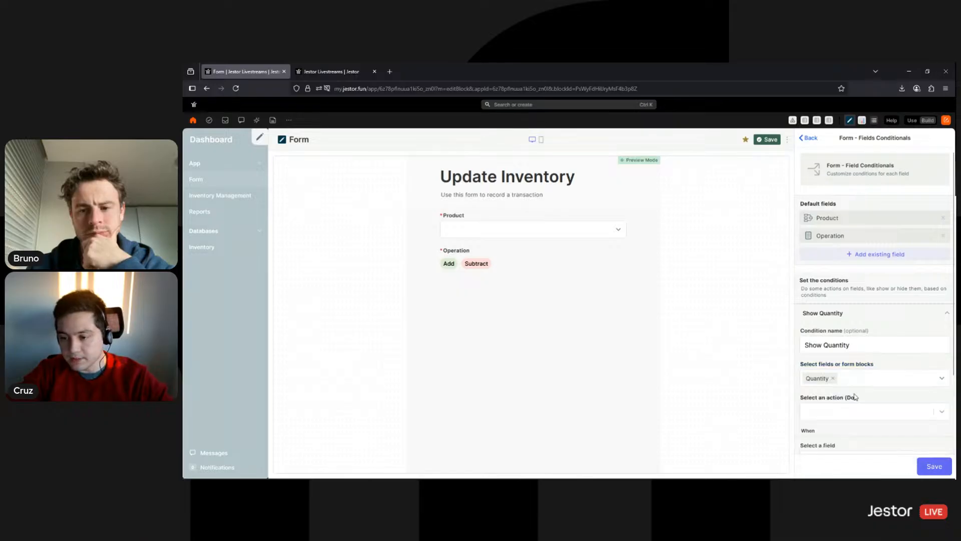
# Set the condition to show Quantity when Operation is not empty, then finish and save
pyautogui.click(849, 411)
pyautogui.click(850, 443)
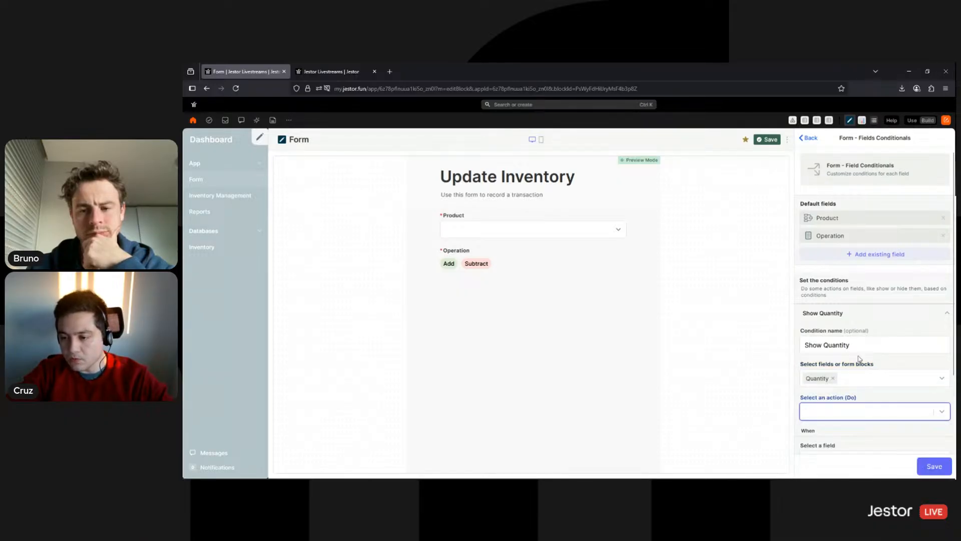
pyautogui.scroll(-2, 882, 330)
pyautogui.click(882, 238)
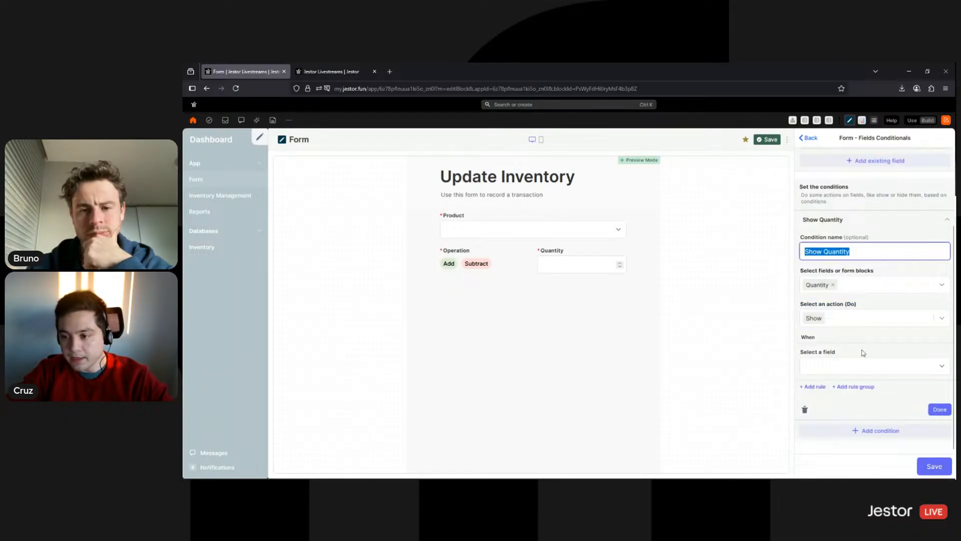
pyautogui.click(878, 367)
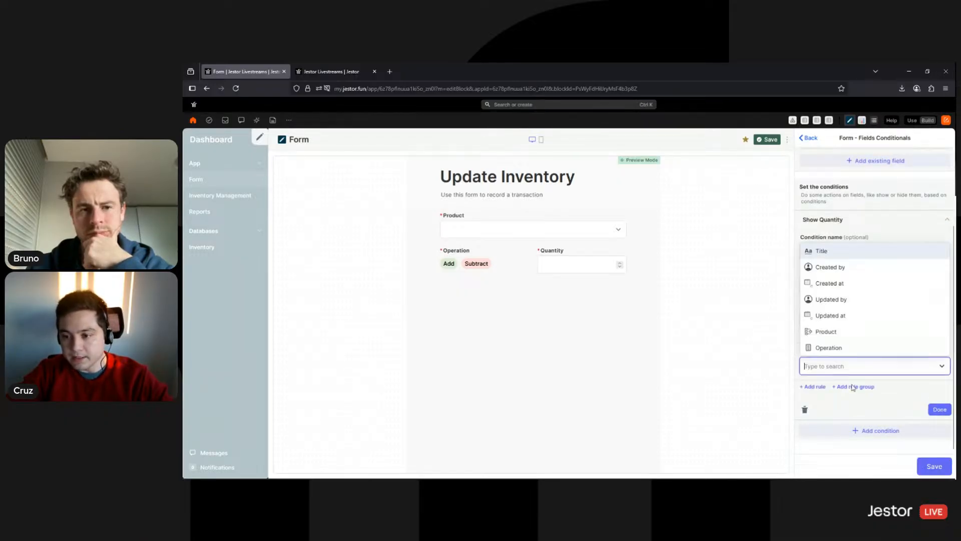
pyautogui.click(846, 347)
pyautogui.scroll(-1, 868, 375)
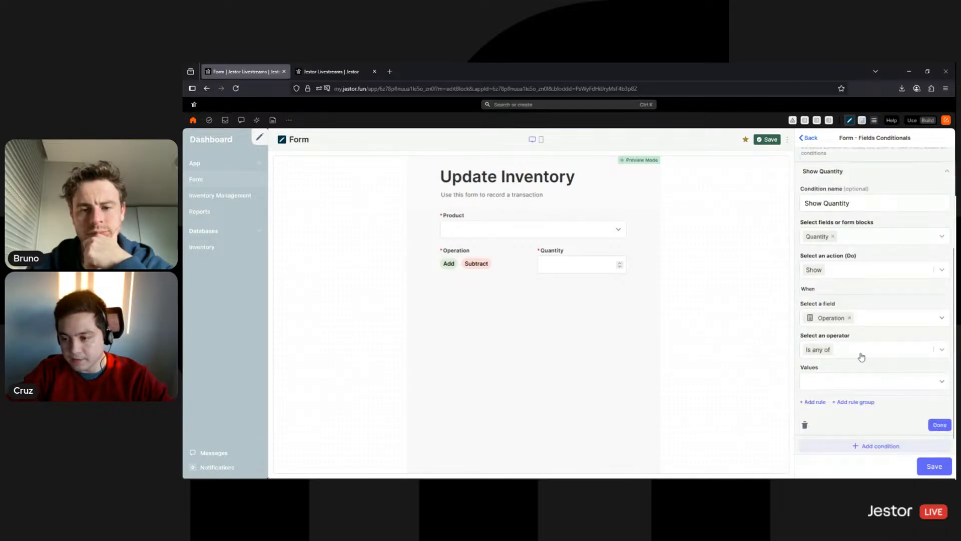
pyautogui.click(861, 355)
pyautogui.click(834, 411)
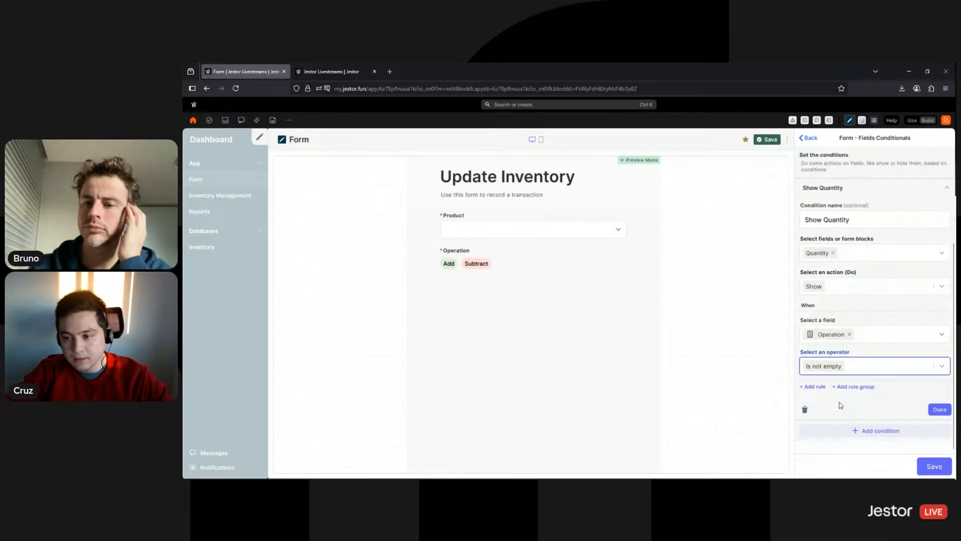
pyautogui.click(930, 462)
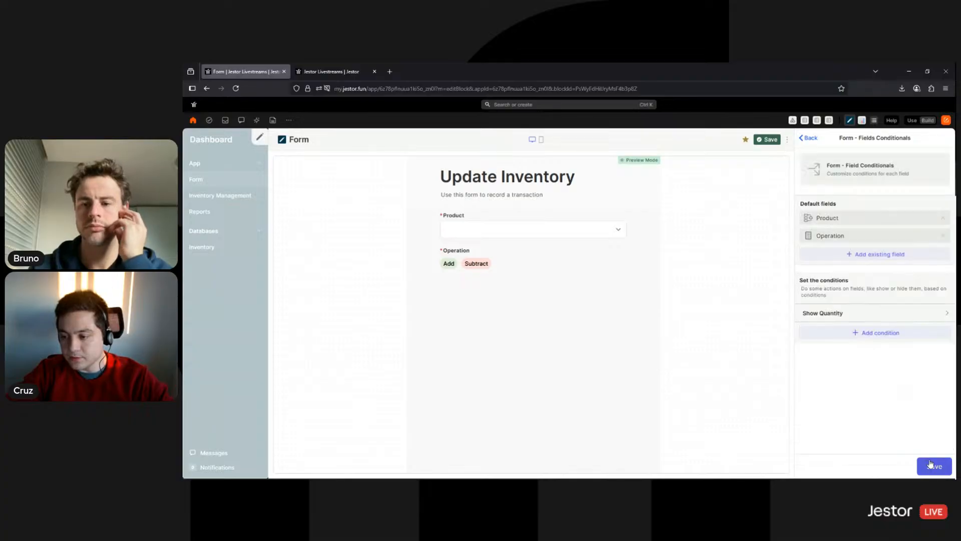
pyautogui.click(930, 463)
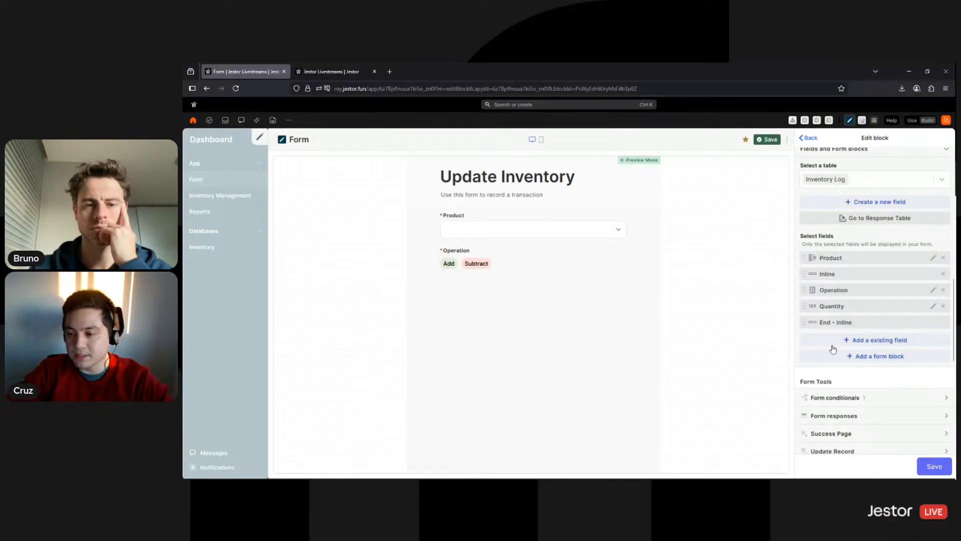
# Save the Update Inventory form and leave edit mode
pyautogui.scroll(-2, 881, 334)
pyautogui.click(449, 263)
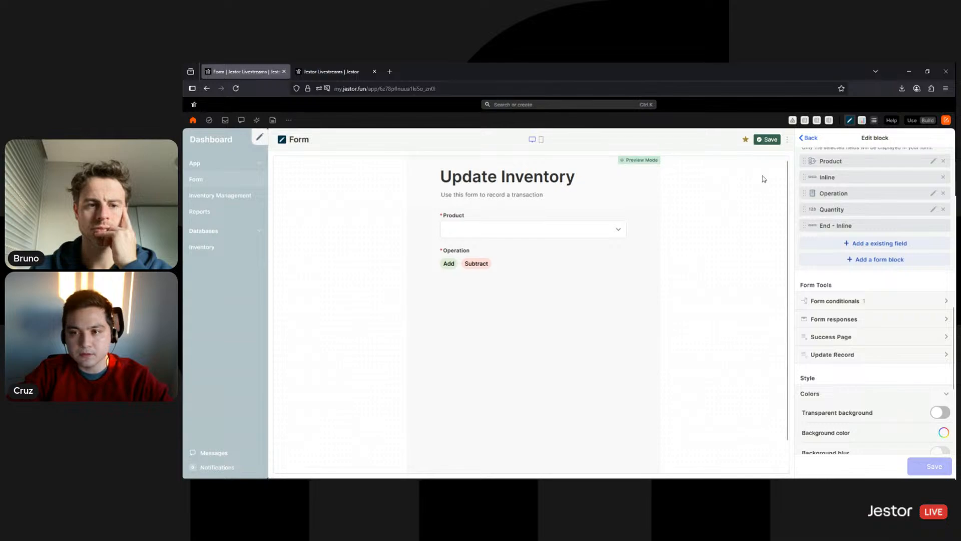
pyautogui.click(770, 142)
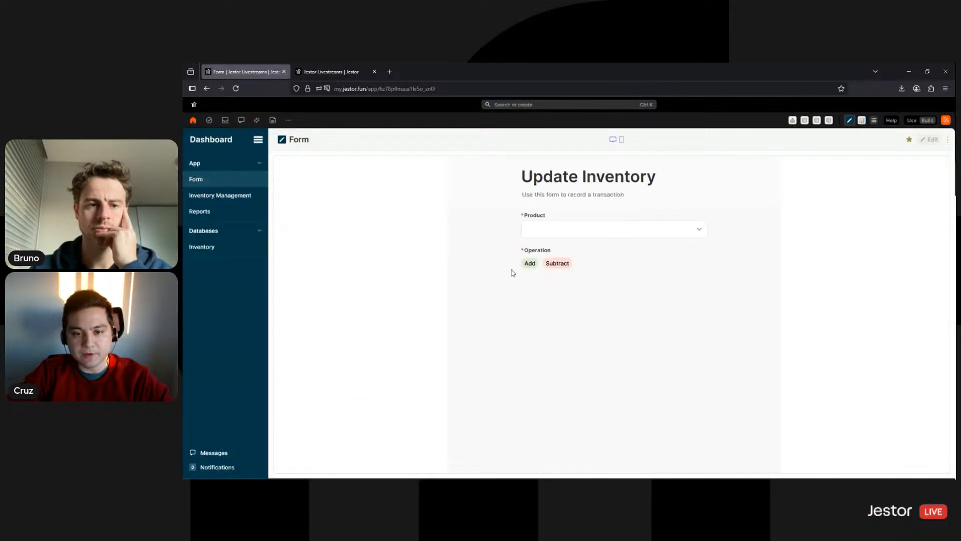
# Toggle Add and Subtract in the live form to test Quantity appearing and the required error
pyautogui.click(529, 263)
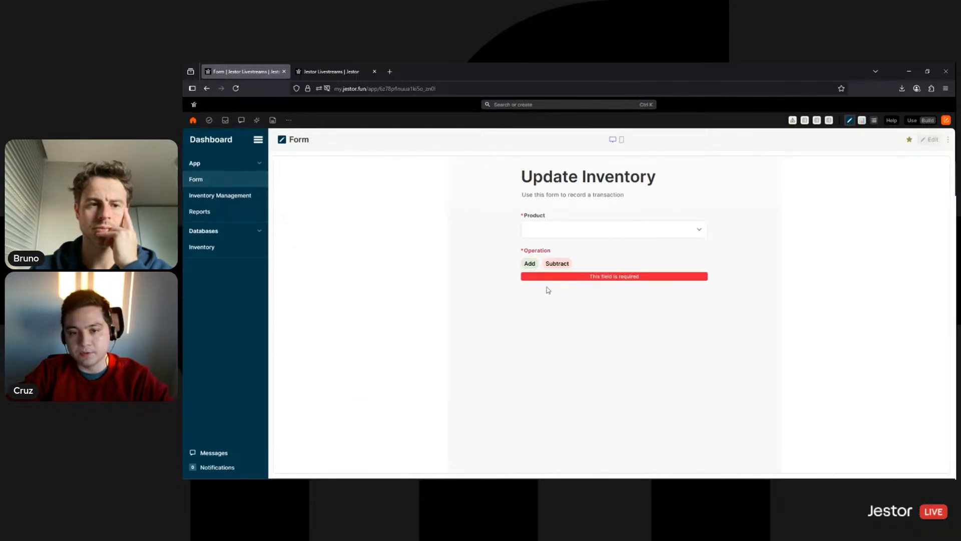
pyautogui.click(552, 265)
pyautogui.click(547, 266)
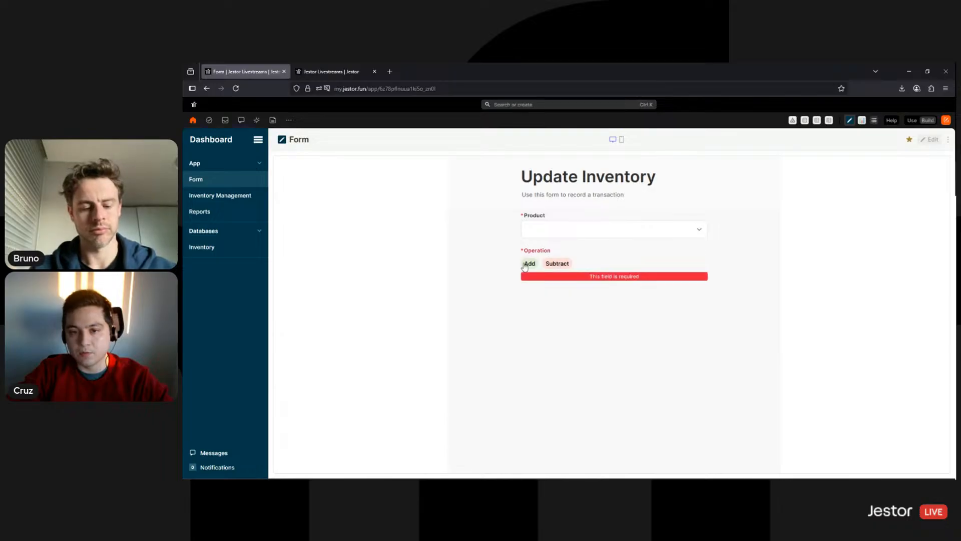
pyautogui.click(533, 266)
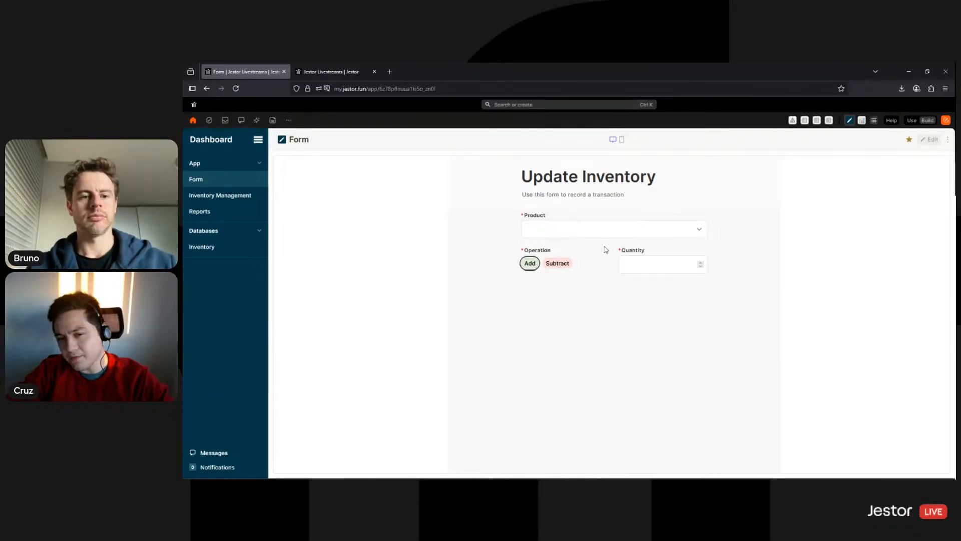
pyautogui.click(529, 264)
pyautogui.click(529, 264)
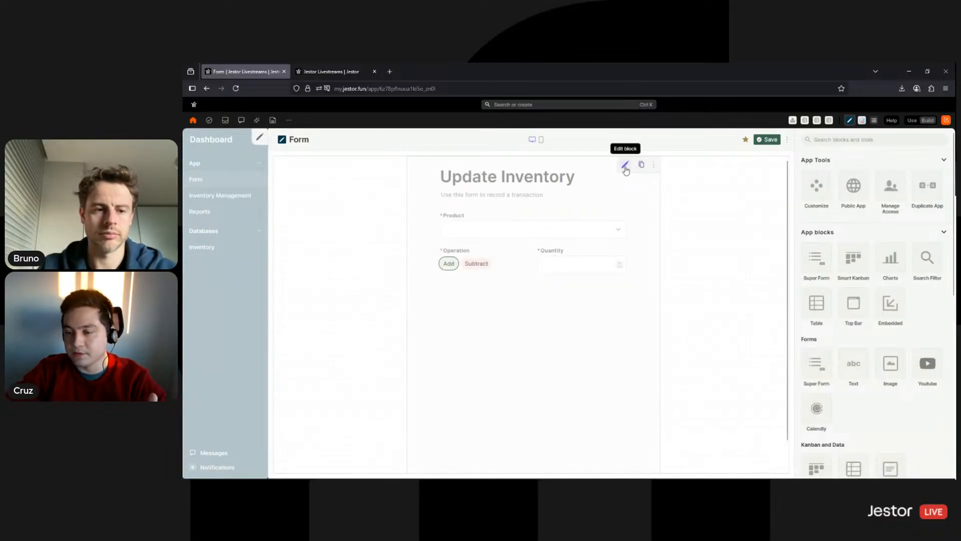
# Enable response copies under Form responses in the form block settings
pyautogui.click(626, 170)
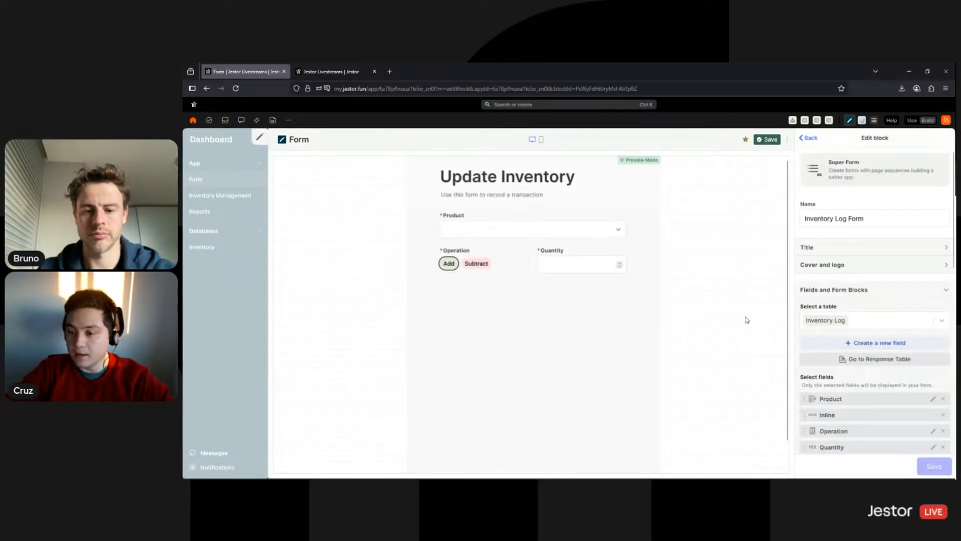
pyautogui.scroll(-5, 871, 314)
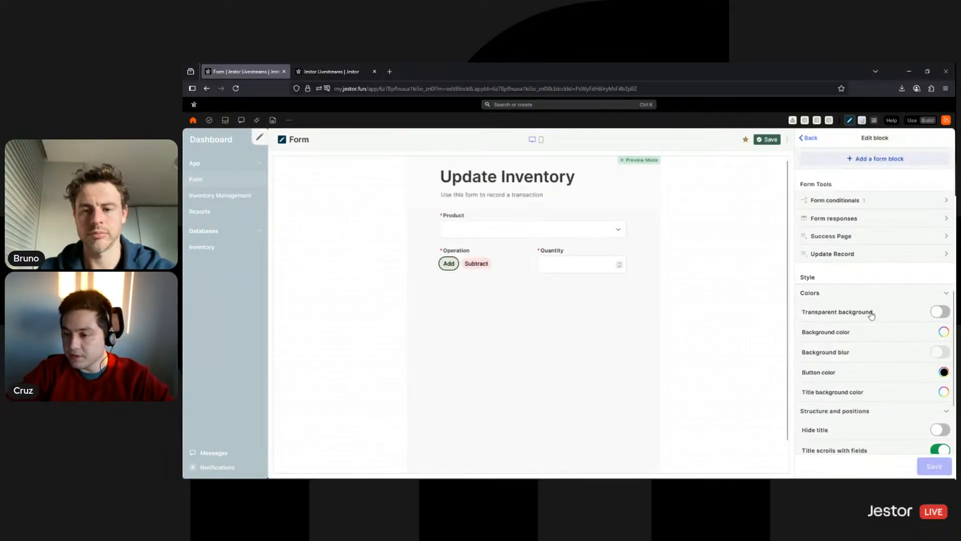
pyautogui.click(904, 220)
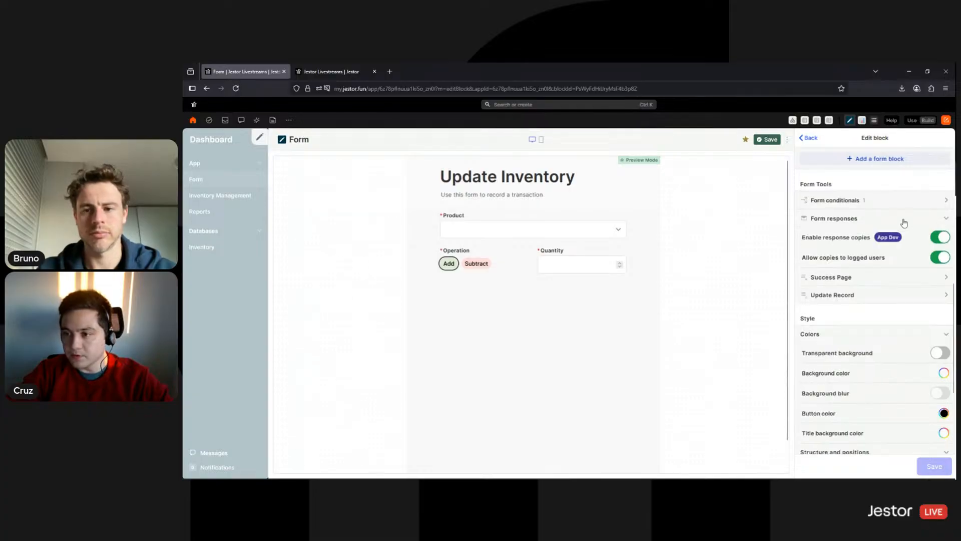
pyautogui.click(936, 238)
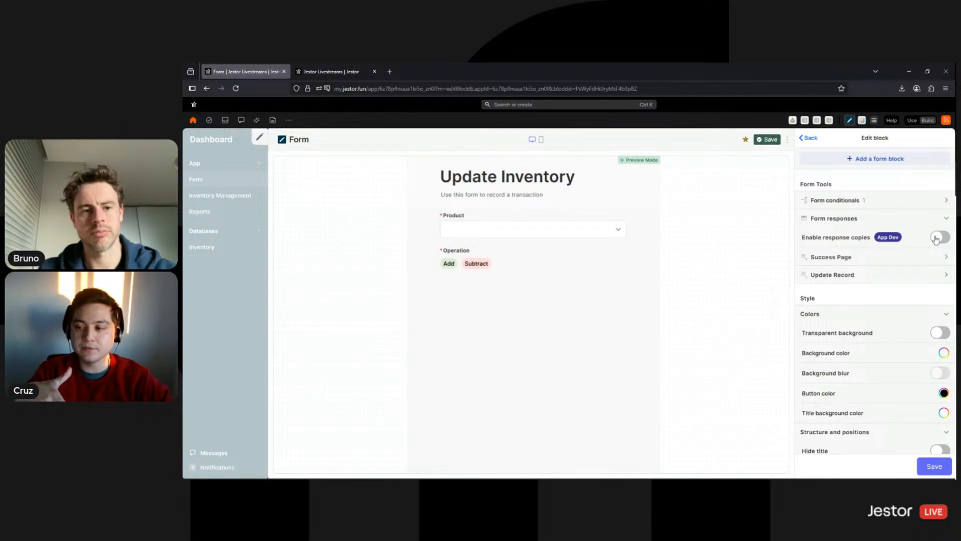
pyautogui.click(937, 237)
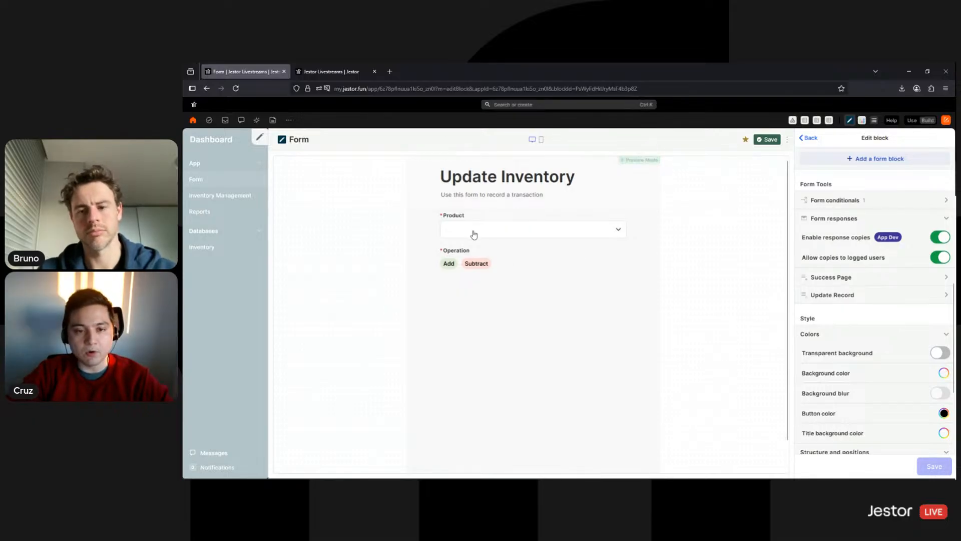
# Check the form's Product dropdown and close it without choosing
pyautogui.click(445, 229)
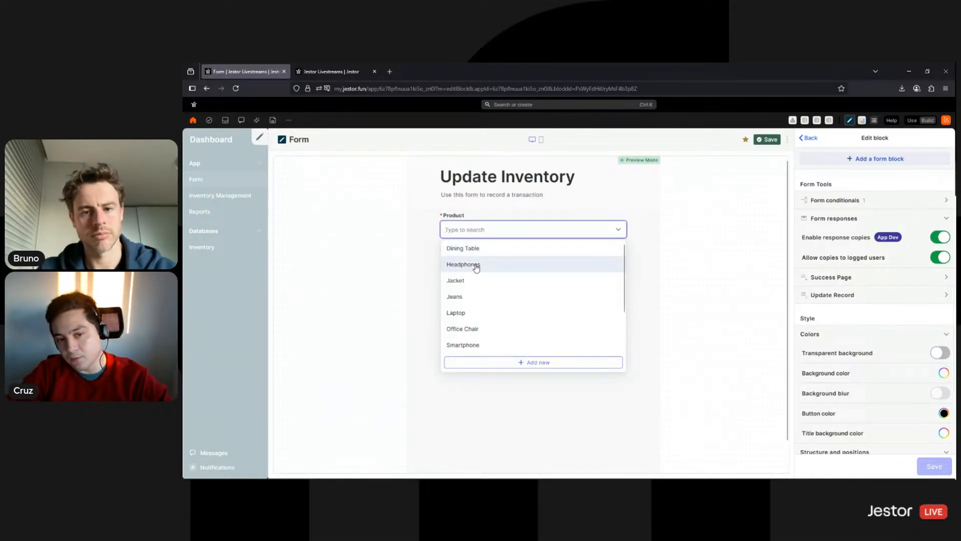
pyautogui.click(526, 212)
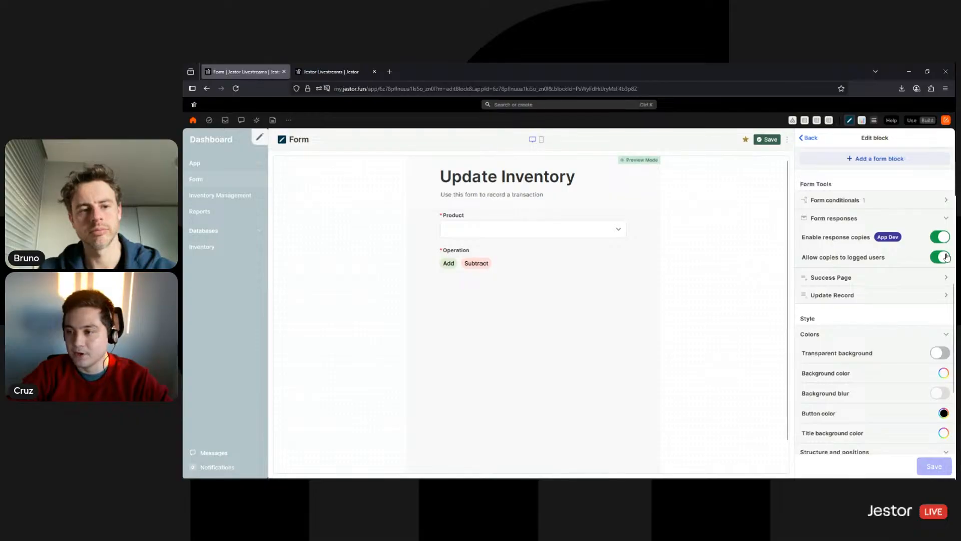
pyautogui.scroll(-1, 896, 293)
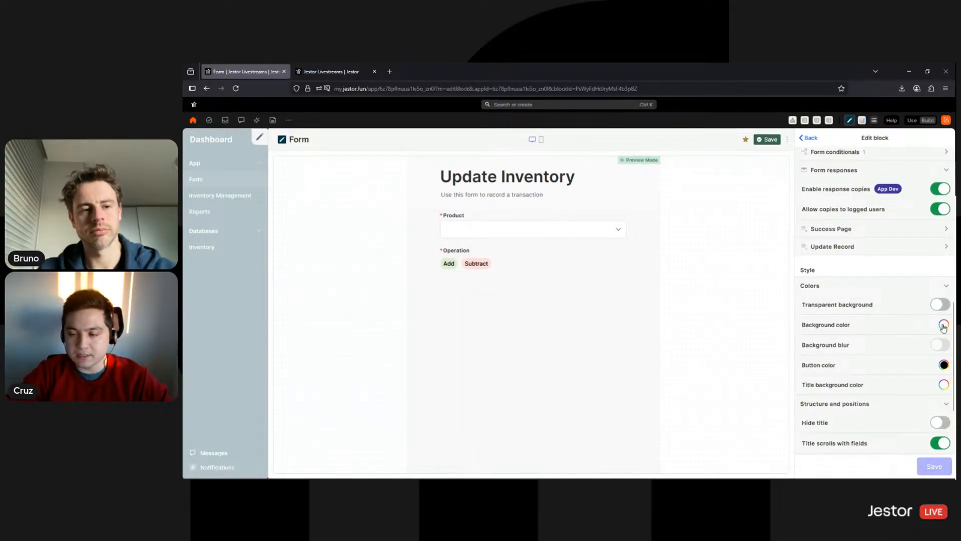
# Set the form background to white and the title background to dark navy
pyautogui.click(944, 327)
pyautogui.click(805, 201)
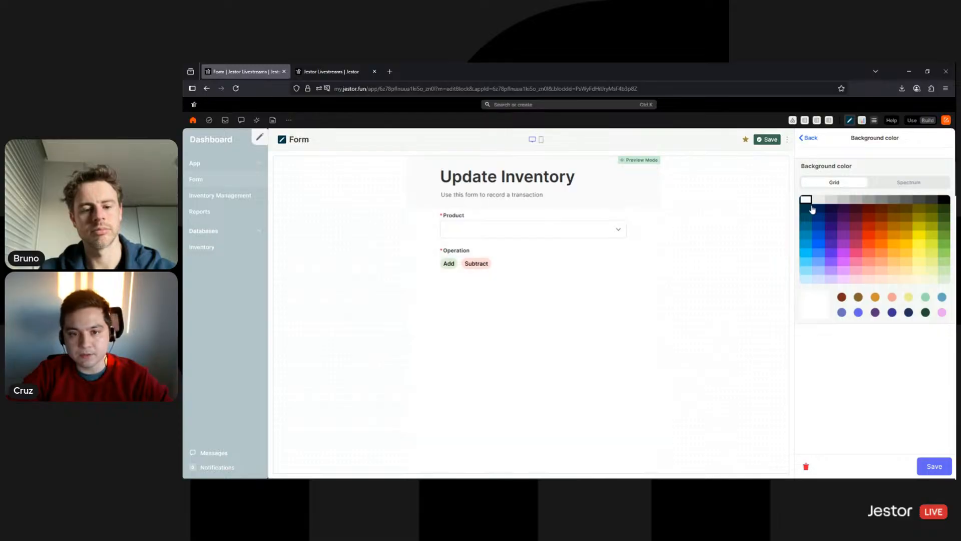
pyautogui.click(927, 471)
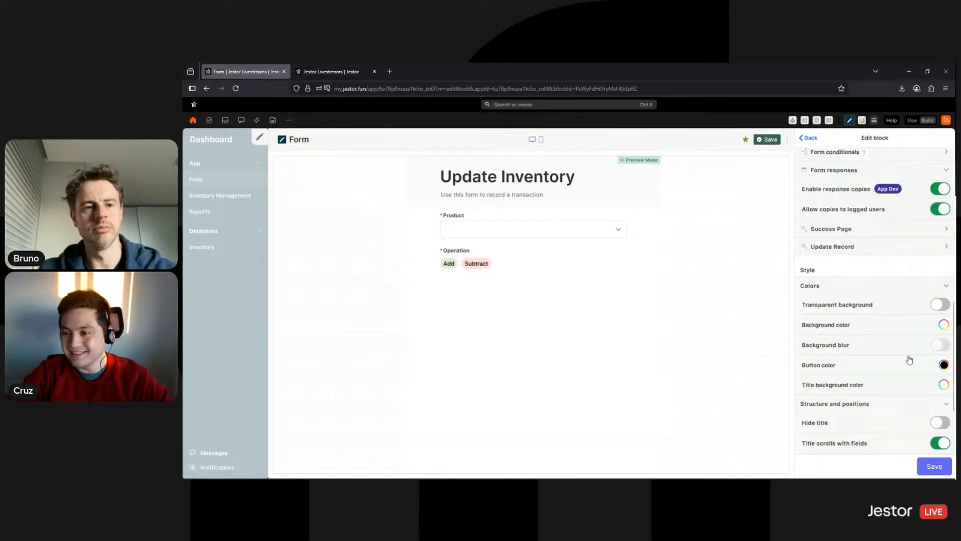
pyautogui.click(944, 385)
pyautogui.click(804, 209)
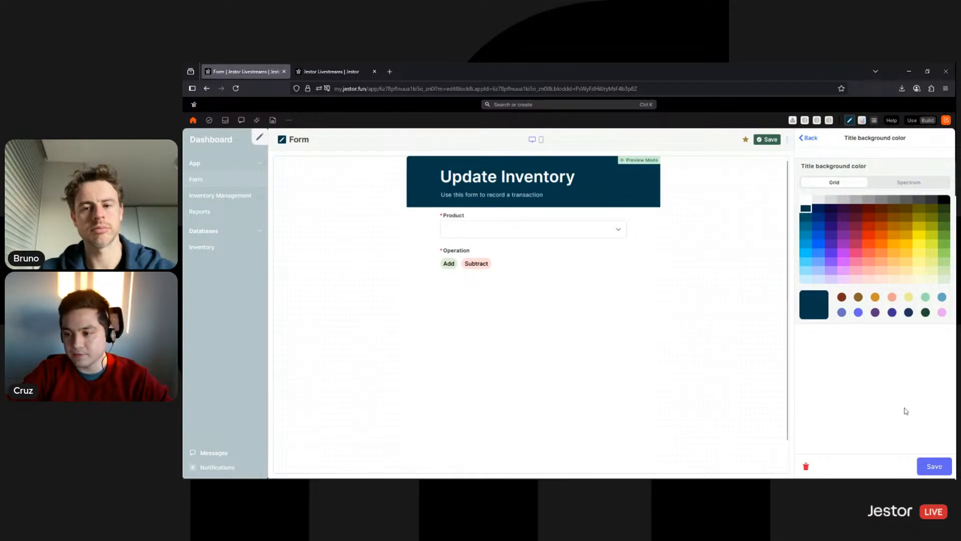
pyautogui.click(934, 466)
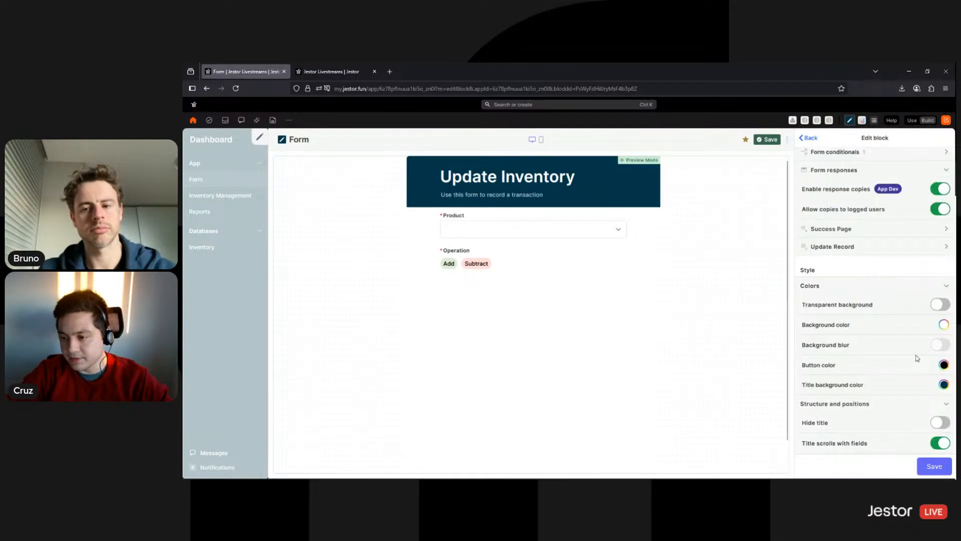
# Make the buttons navy, turn on Smaller title, and save the form block
pyautogui.click(945, 371)
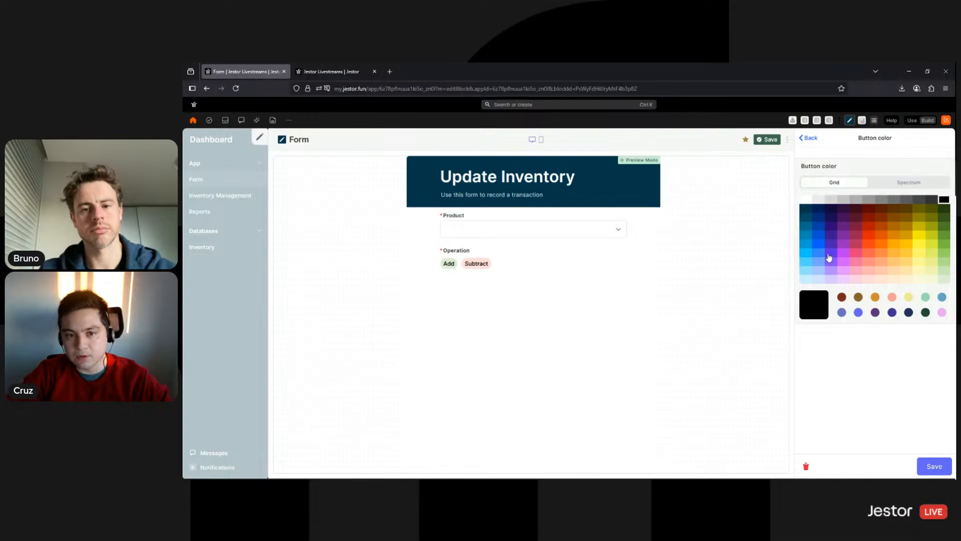
pyautogui.click(814, 213)
pyautogui.click(933, 466)
pyautogui.scroll(-2, 901, 340)
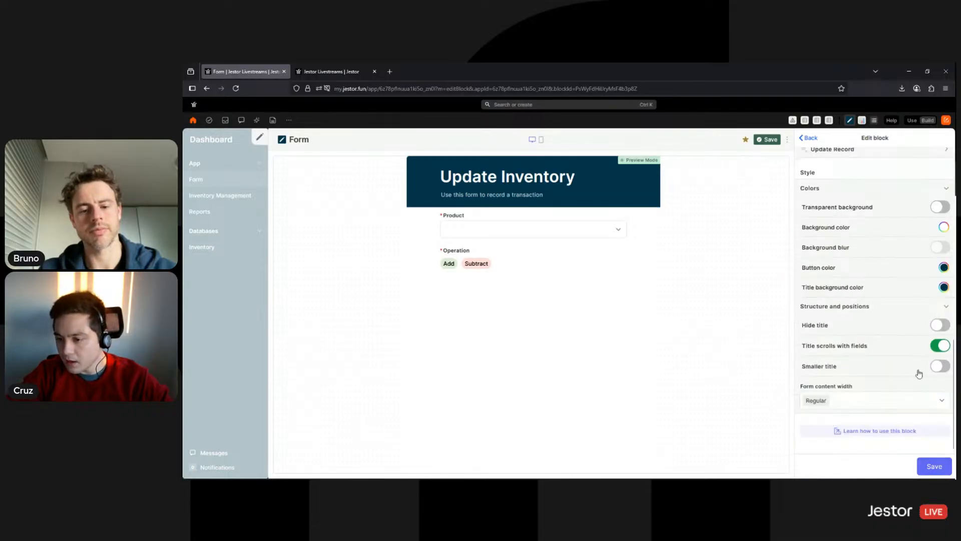
pyautogui.click(939, 366)
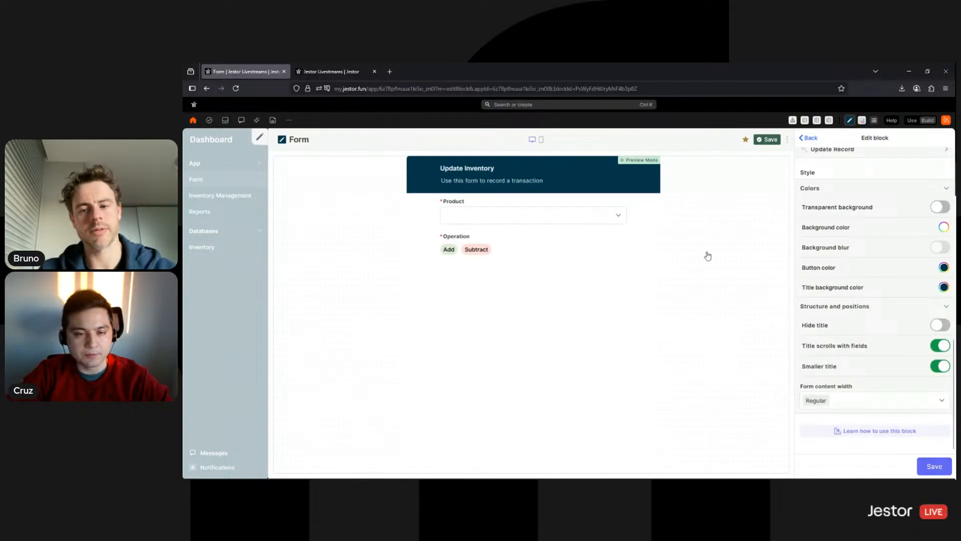
pyautogui.click(931, 466)
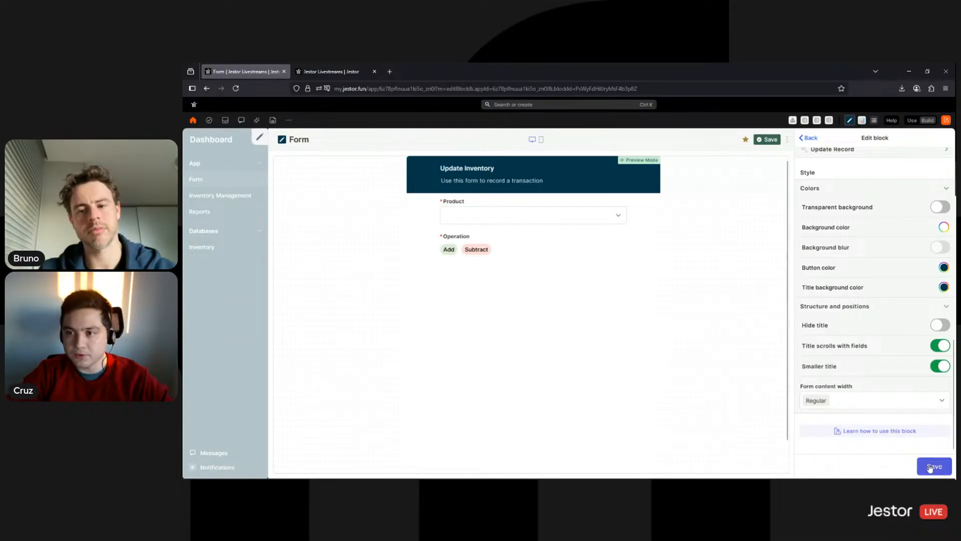
pyautogui.click(930, 467)
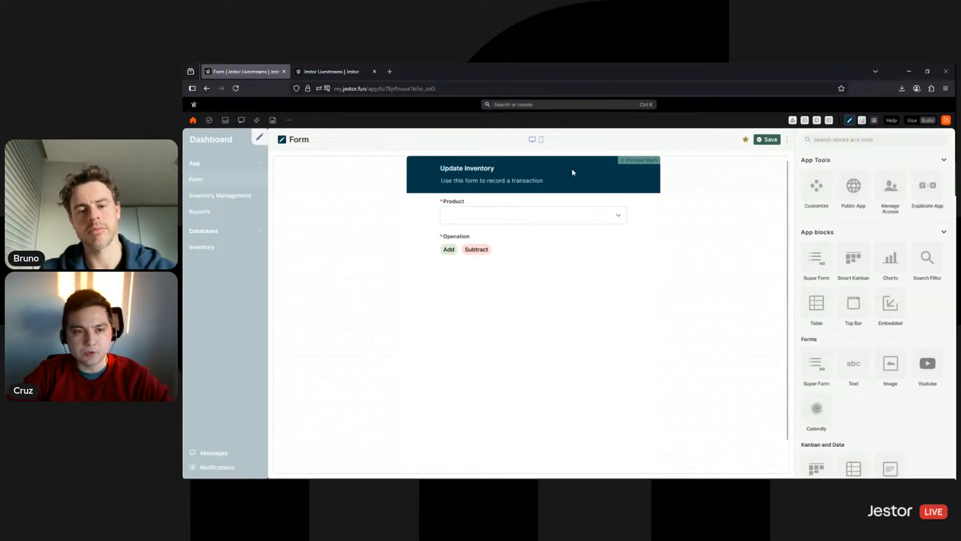
# Stretch the form block to the full canvas width
pyautogui.moveTo(440, 172); pyautogui.dragTo(418, 172)
pyautogui.scroll(-1, 557, 414)
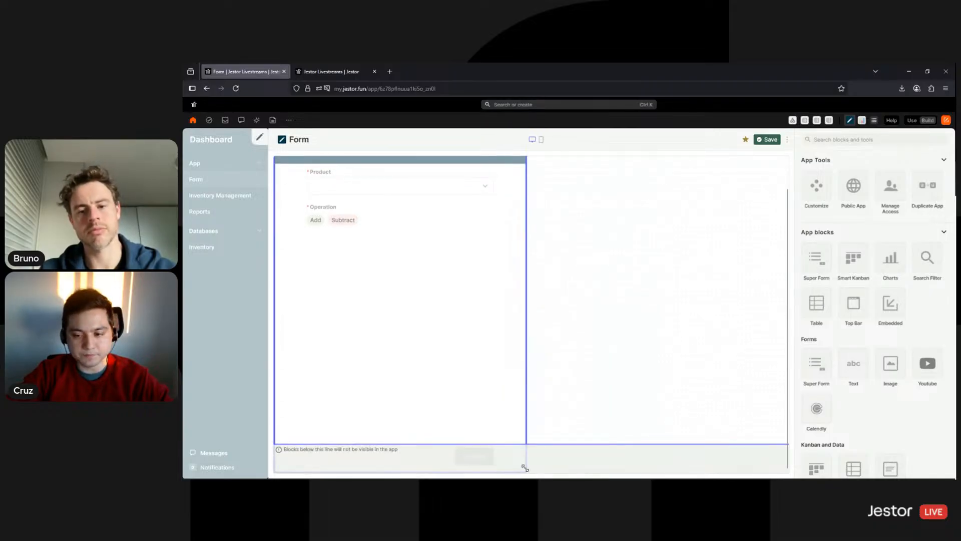
pyautogui.moveTo(525, 468); pyautogui.dragTo(801, 438)
# Use the form to subtract 1 Headphones, then view the Inventory table
pyautogui.click(911, 120)
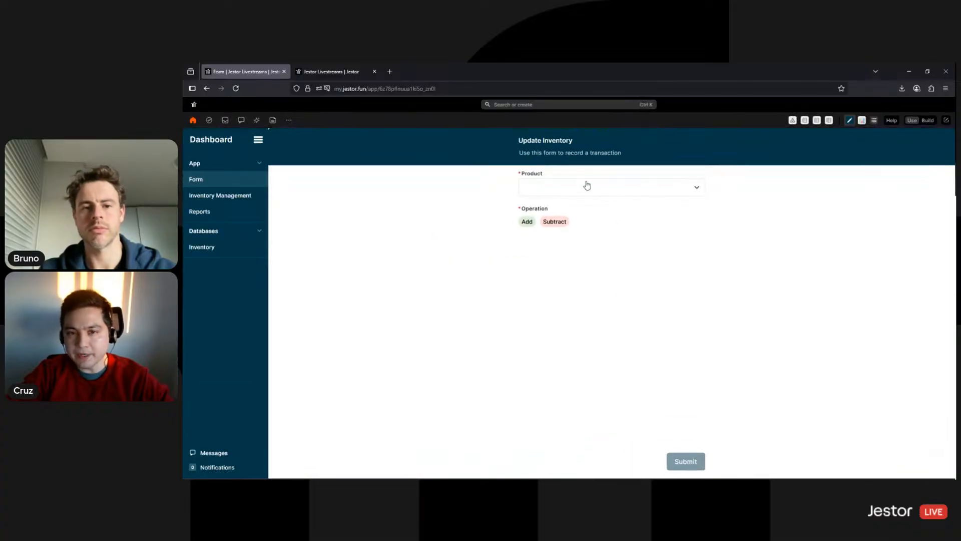
pyautogui.click(632, 187)
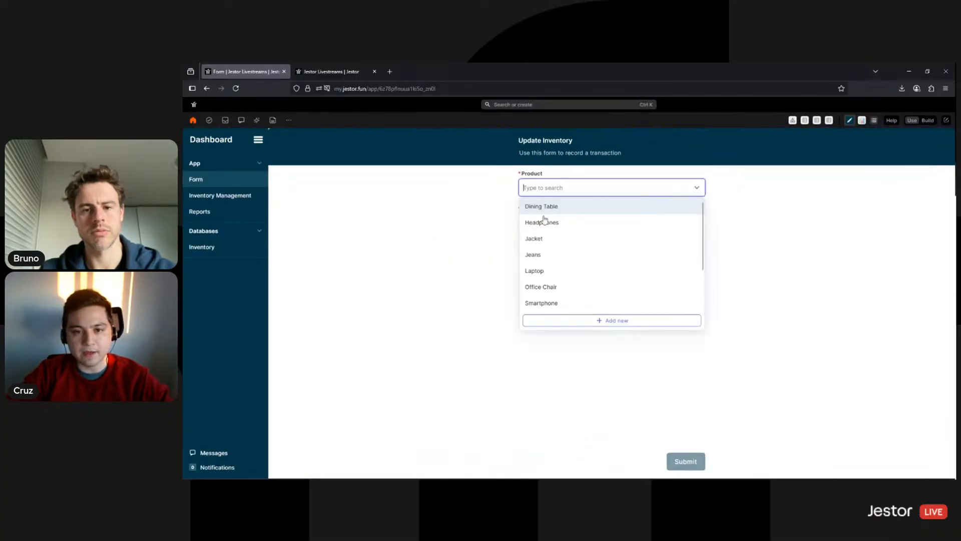
pyautogui.click(556, 229)
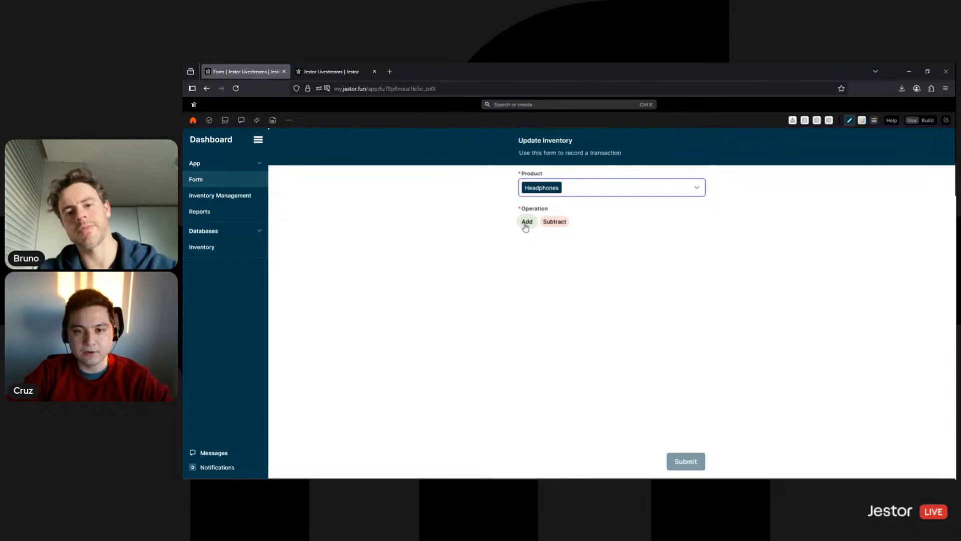
pyautogui.click(527, 222)
pyautogui.click(557, 227)
pyautogui.click(688, 221)
pyautogui.write('1')
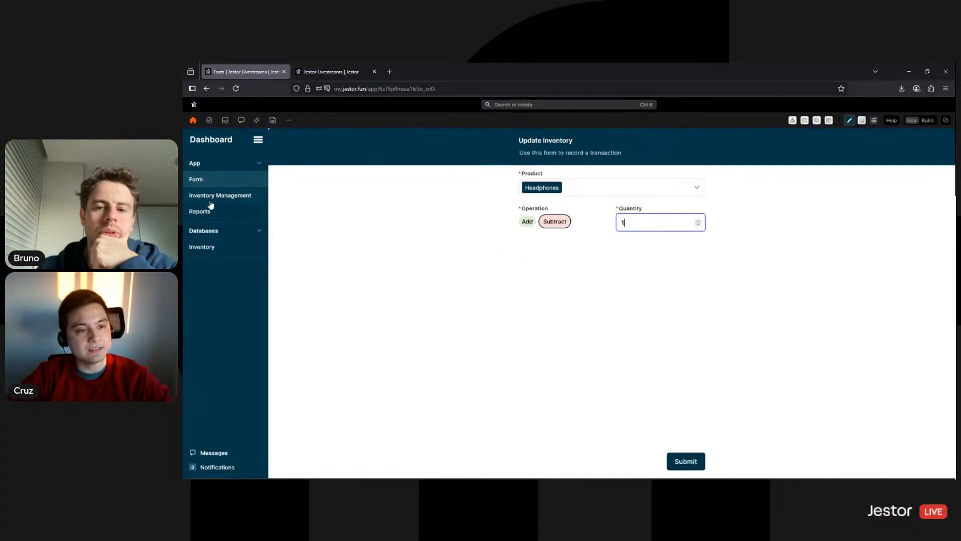
pyautogui.click(227, 249)
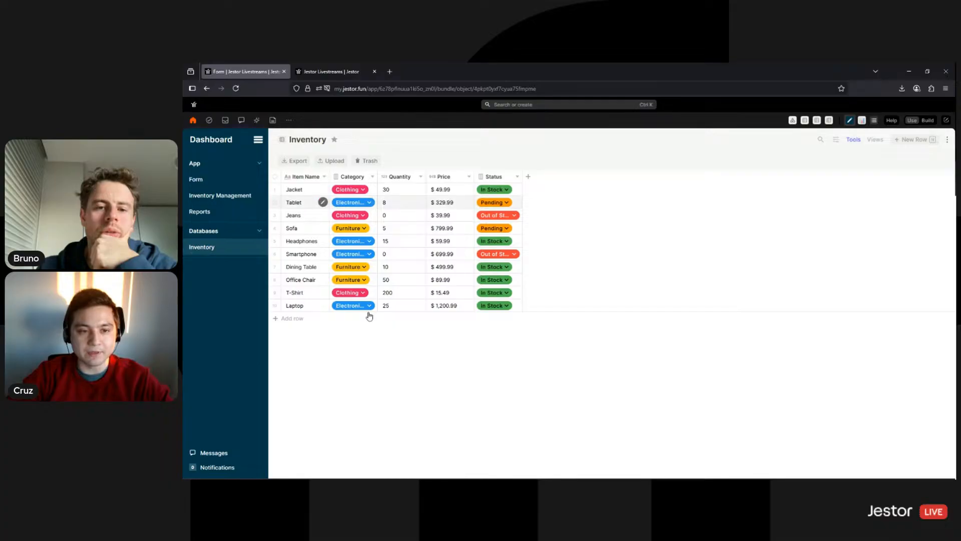
# Check the Jacket row's Category choices and close the list unchanged
pyautogui.click(358, 194)
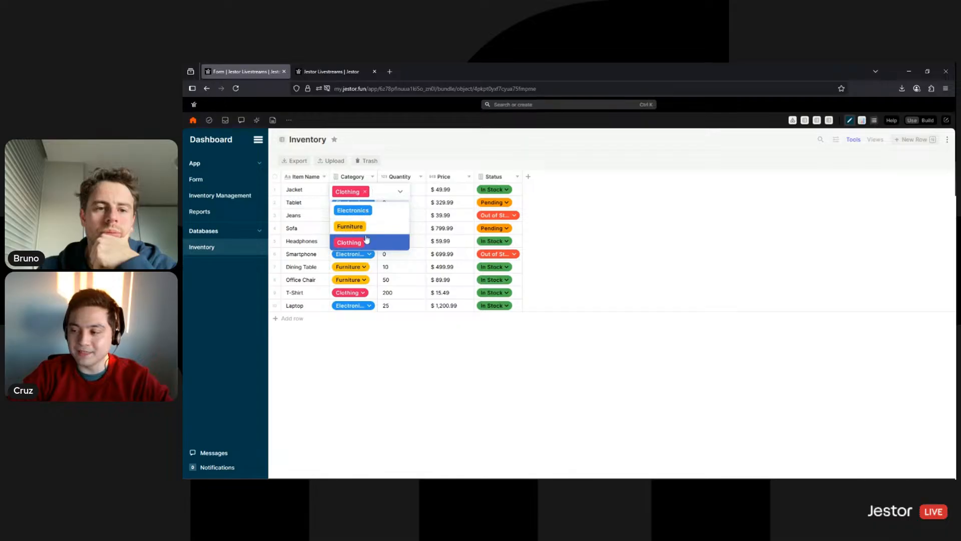
pyautogui.click(400, 191)
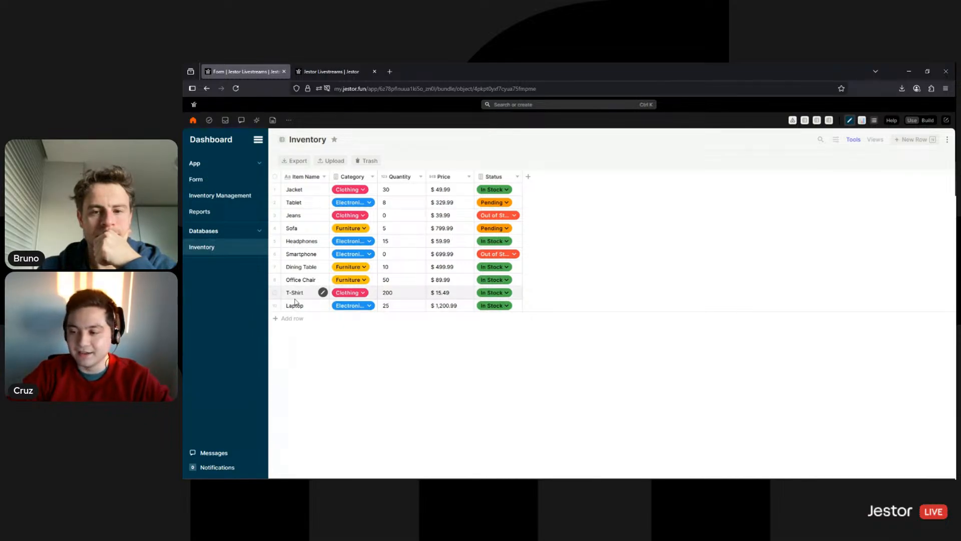
# Edit the Category field: Electronics light blue, Furniture light peach, Clothing pale green, then save
pyautogui.click(362, 178)
pyautogui.click(355, 222)
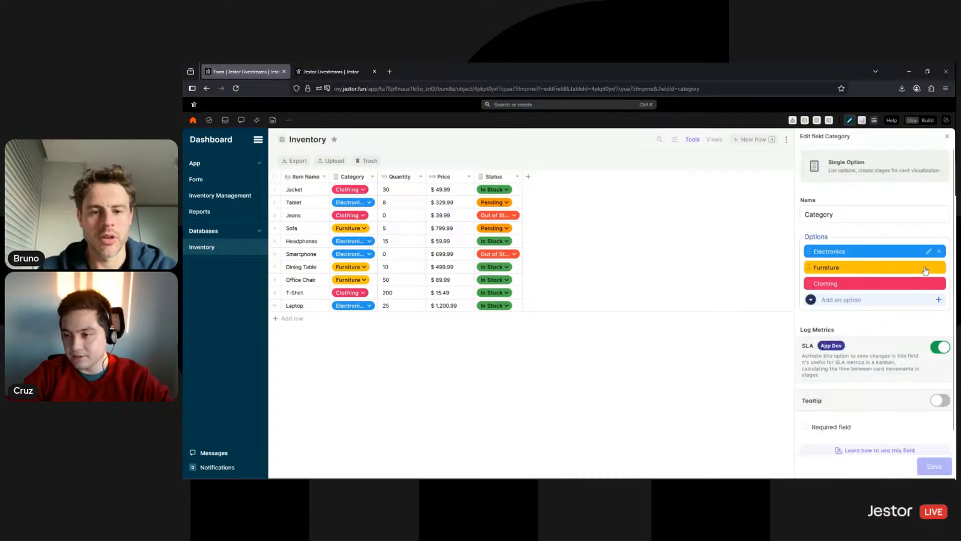
pyautogui.click(929, 251)
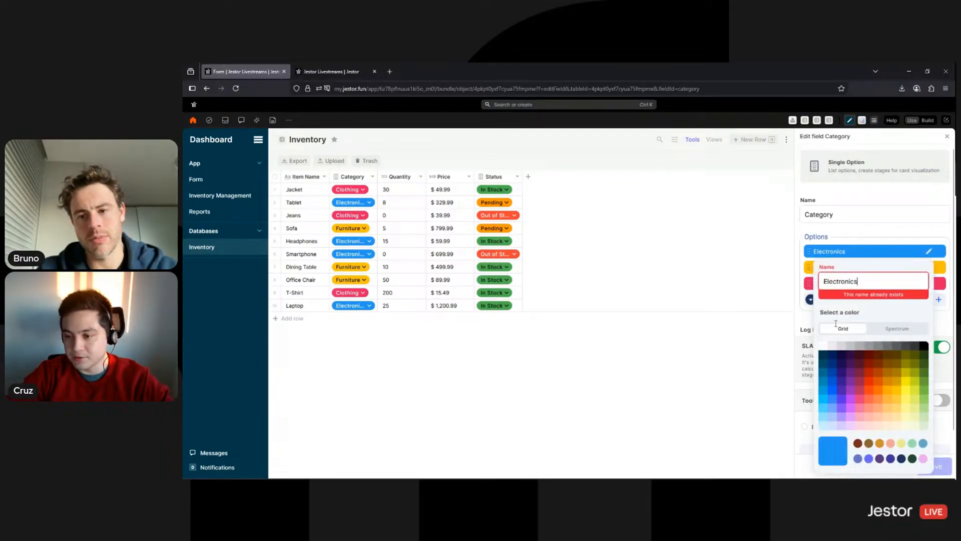
pyautogui.click(832, 426)
pyautogui.click(946, 434)
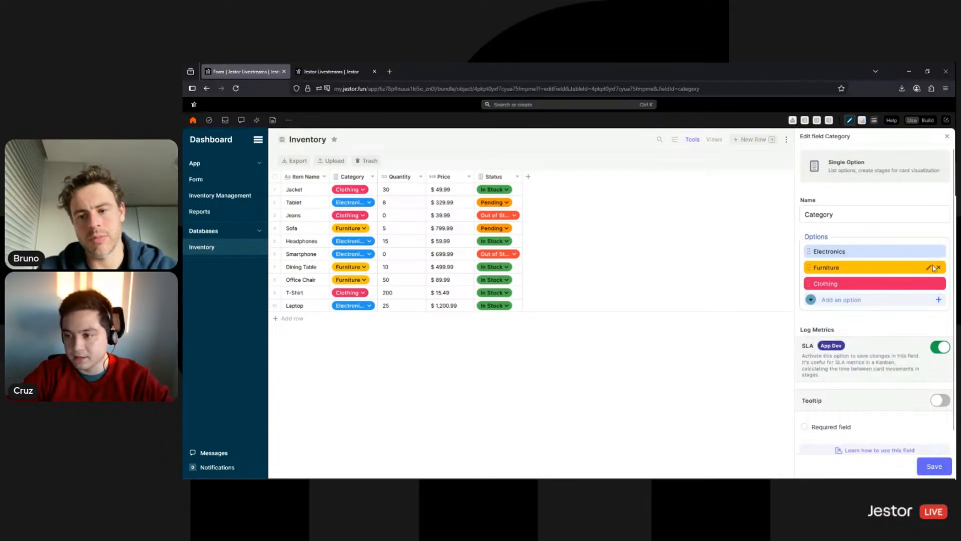
pyautogui.click(930, 268)
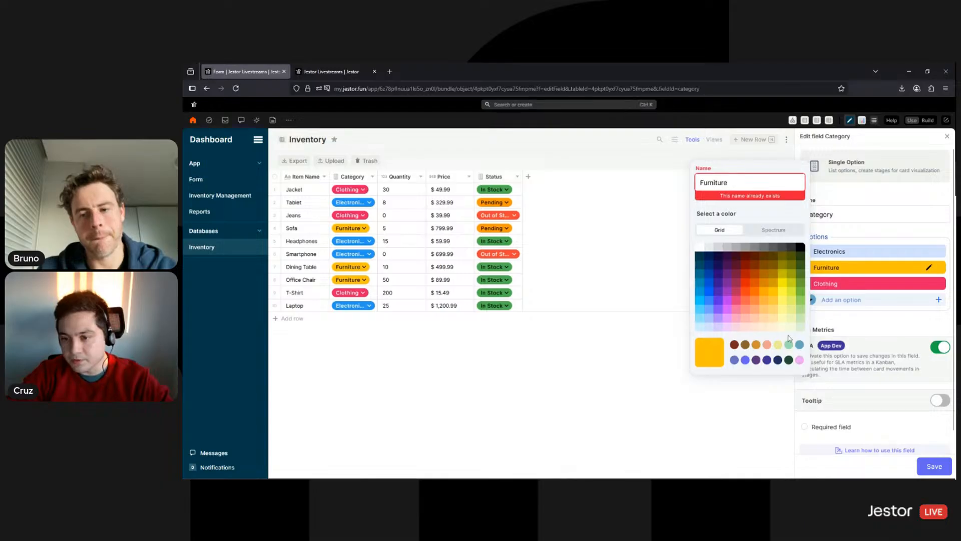
pyautogui.click(764, 327)
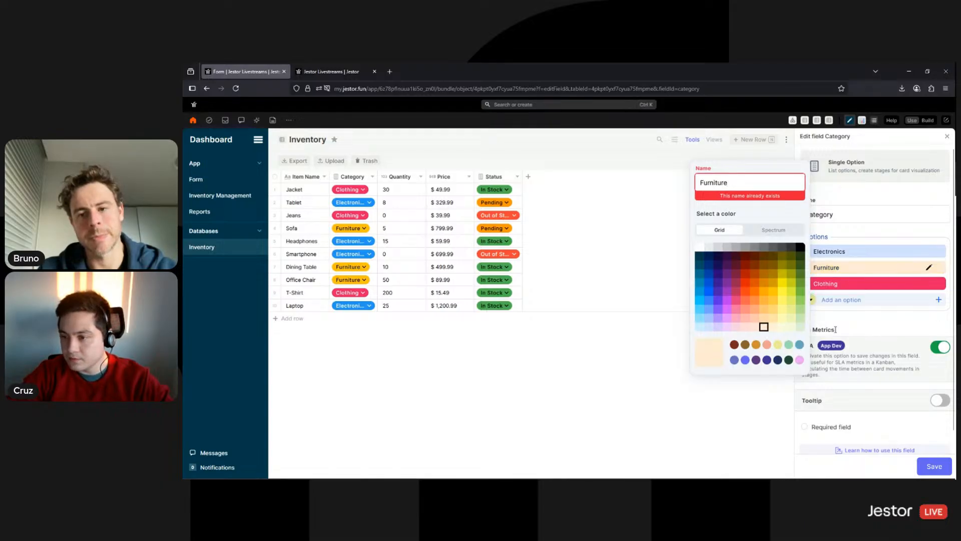
pyautogui.click(929, 284)
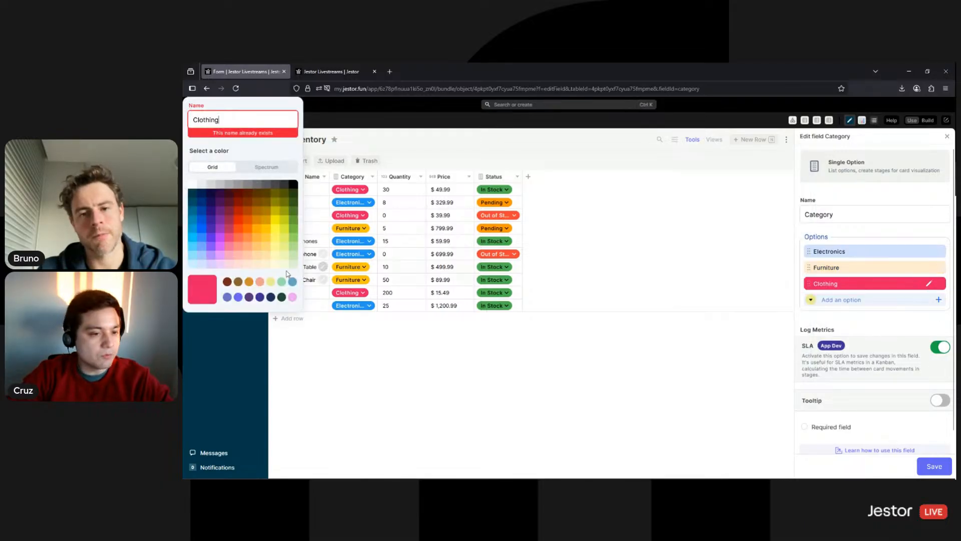
pyautogui.click(294, 265)
pyautogui.click(924, 468)
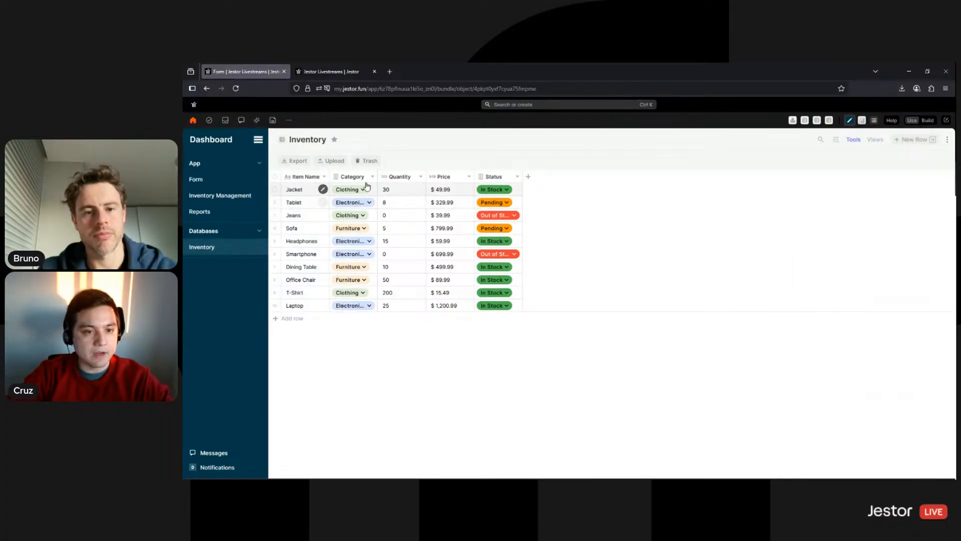
# Widen the Category column, then open Inventory Log by searching 'log' in the other tab
pyautogui.moveTo(389, 175); pyautogui.dragTo(400, 176)
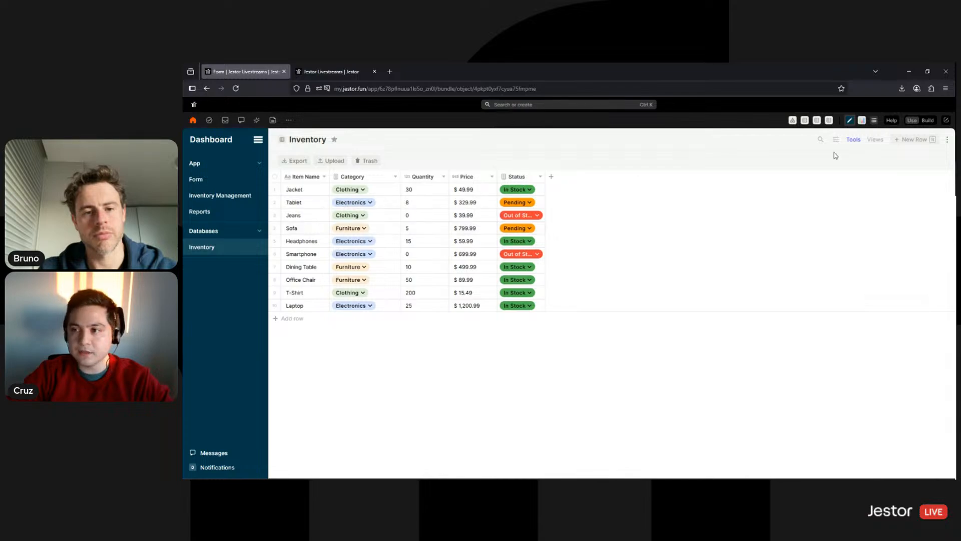
pyautogui.click(925, 122)
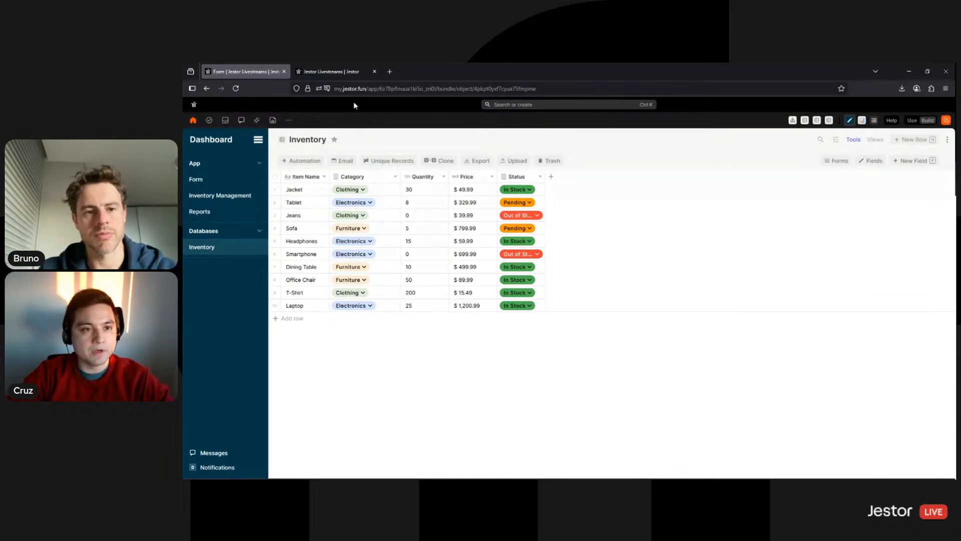
pyautogui.click(330, 72)
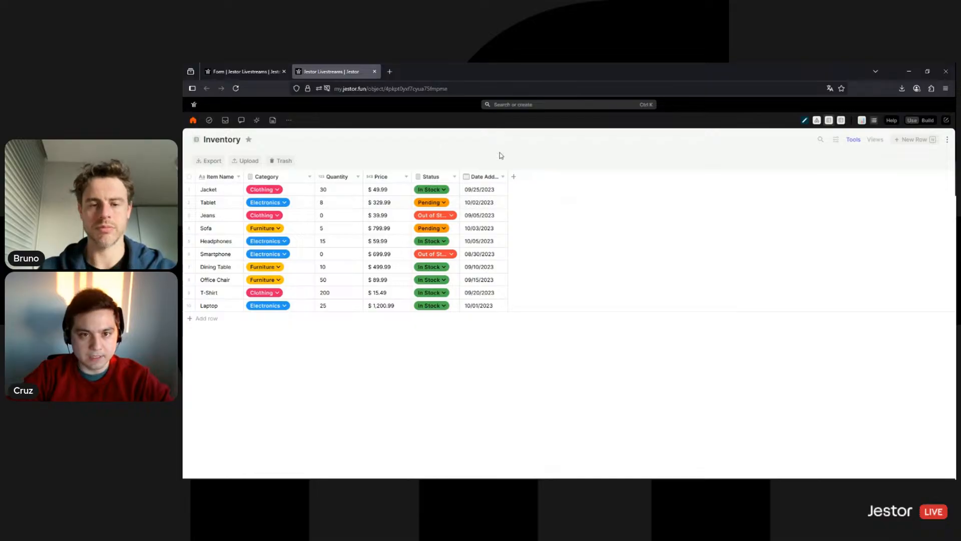
pyautogui.click(555, 106)
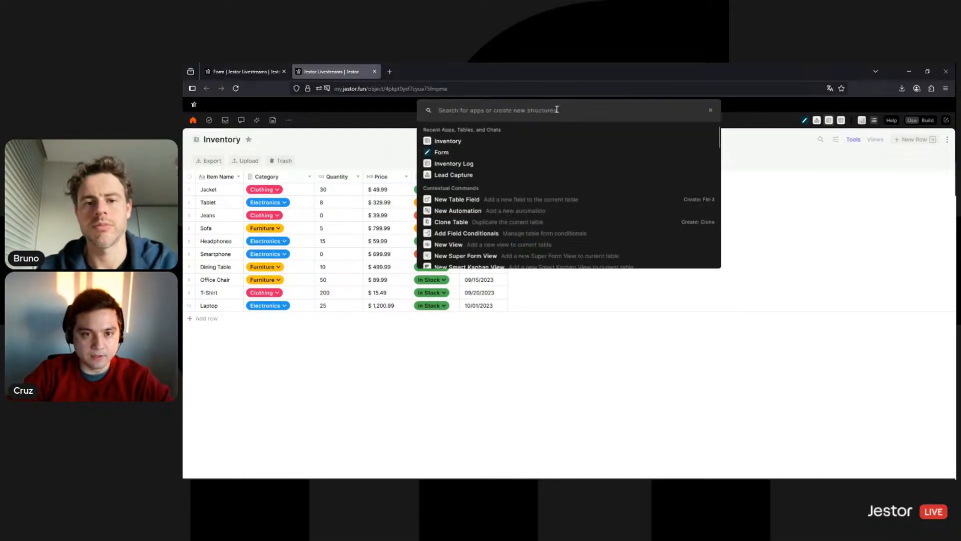
pyautogui.write('log')
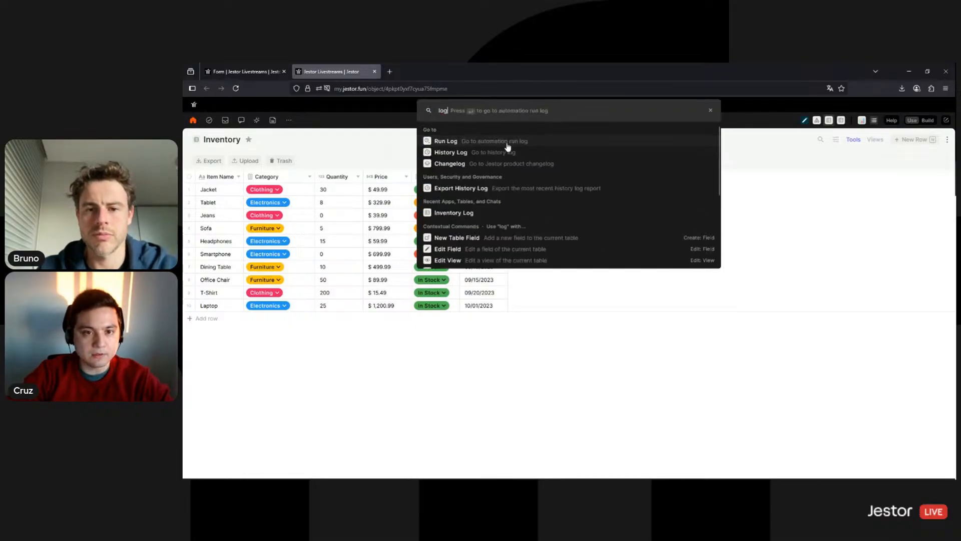
pyautogui.click(471, 214)
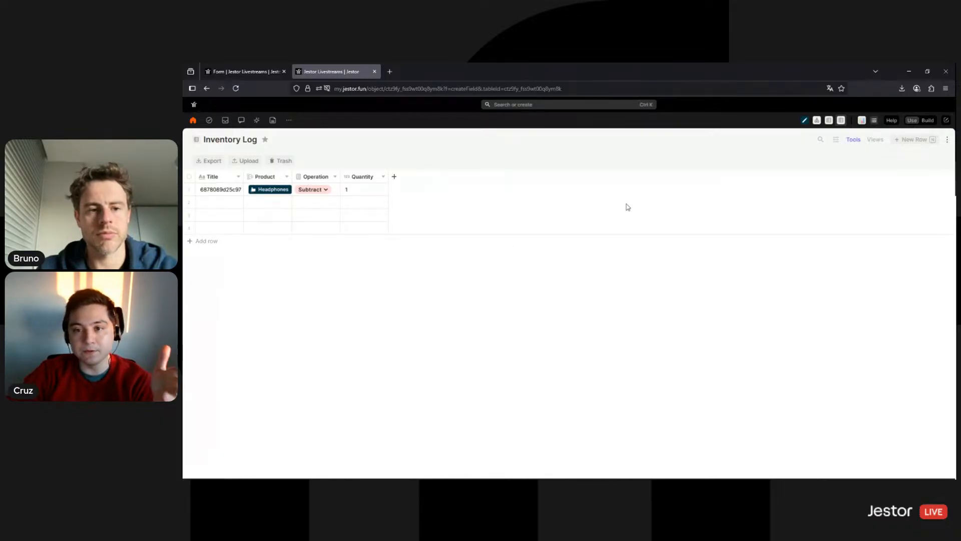
# Make the new field a single-option field named Category, checking Inventory's option colours
pyautogui.click(849, 303)
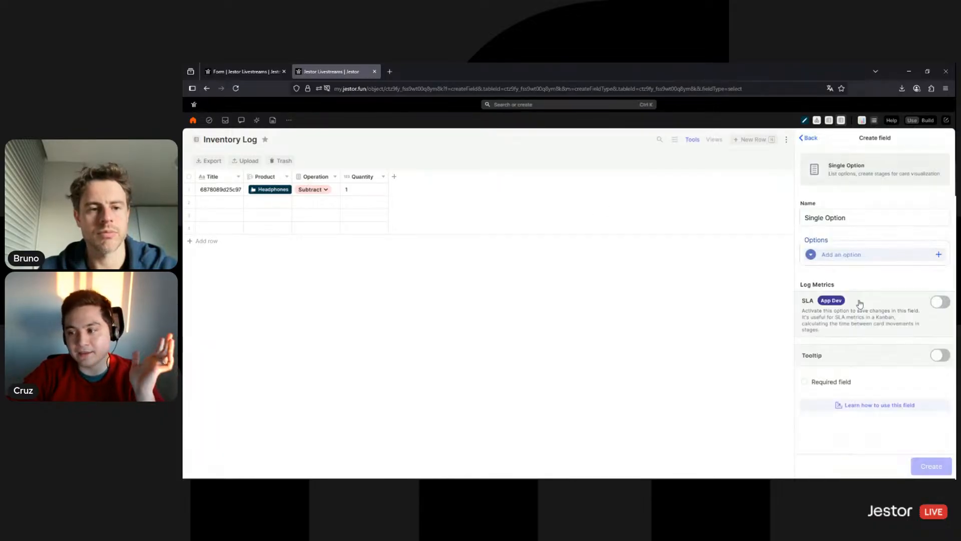
pyautogui.tripleClick(873, 216)
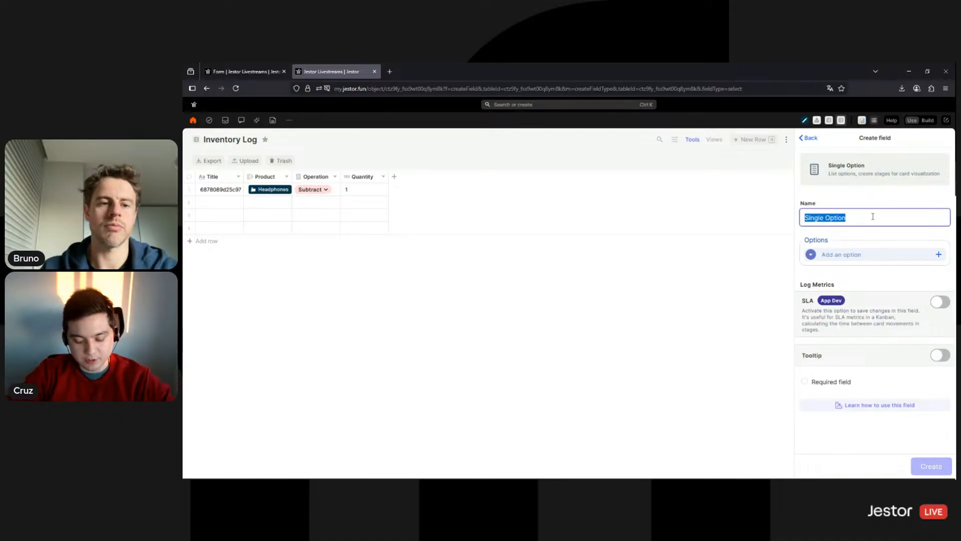
pyautogui.write('Category')
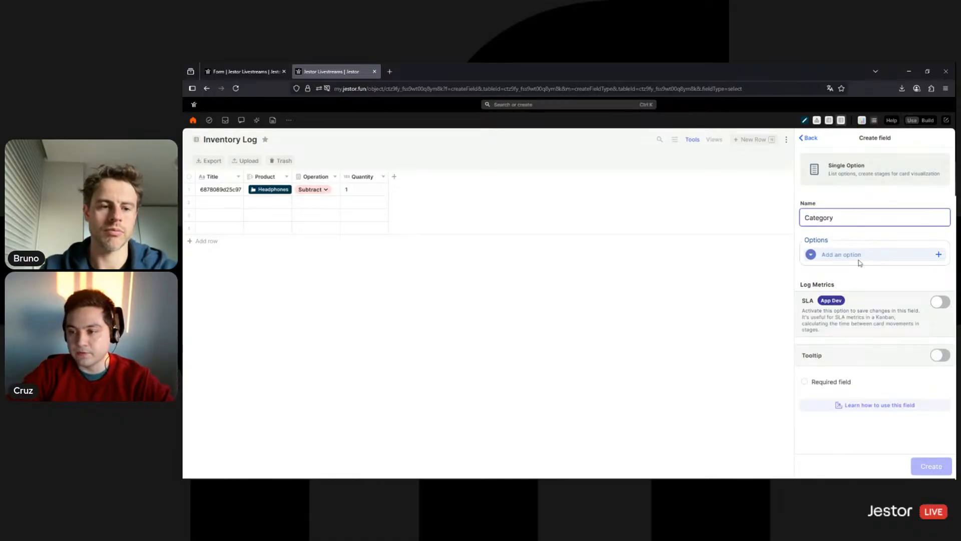
pyautogui.click(859, 255)
pyautogui.click(244, 71)
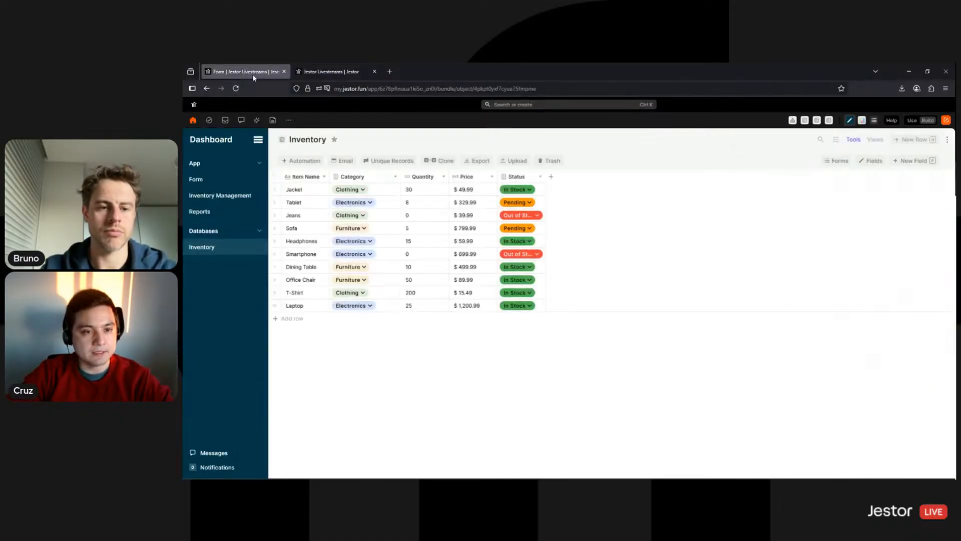
pyautogui.click(365, 192)
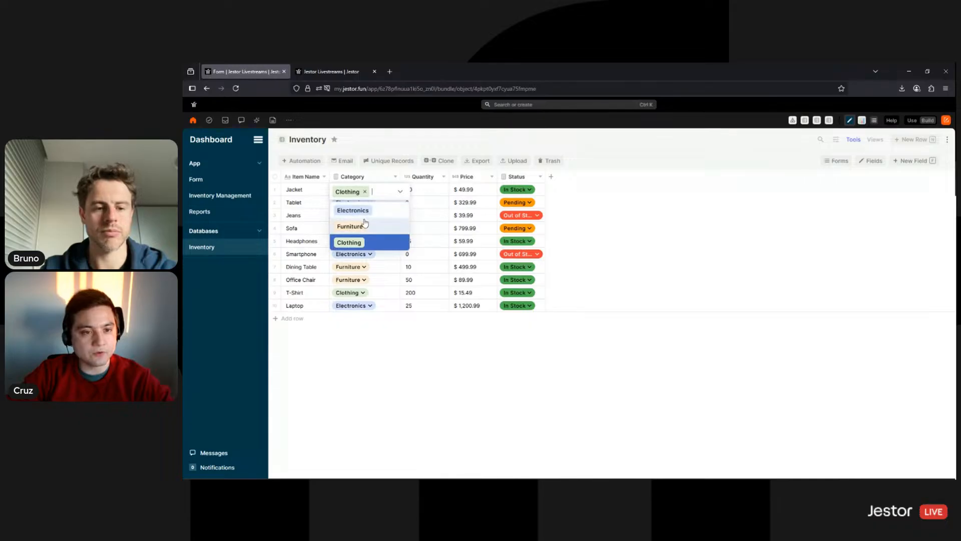
pyautogui.click(333, 71)
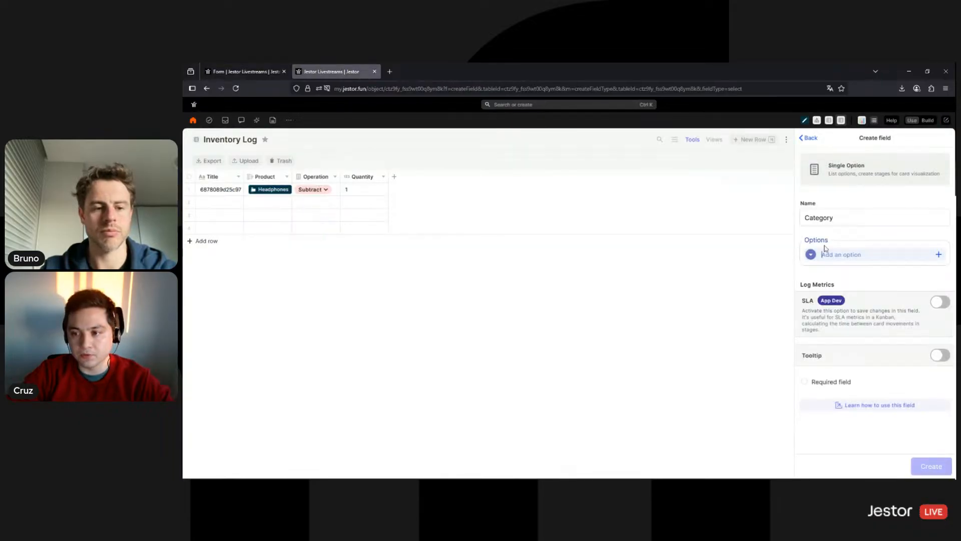
# Add the Electronics option in light blue
pyautogui.write('Electronics')
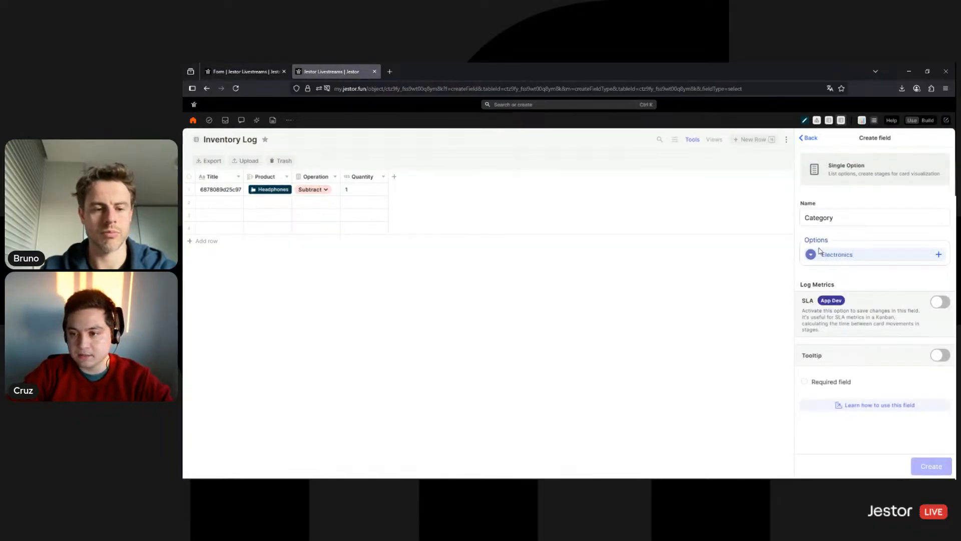
pyautogui.click(811, 255)
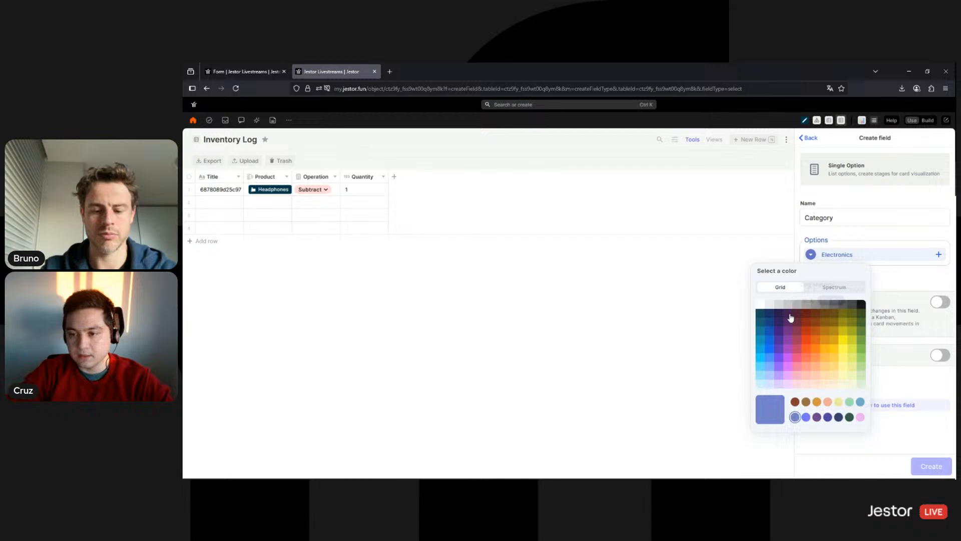
pyautogui.click(772, 390)
pyautogui.click(924, 275)
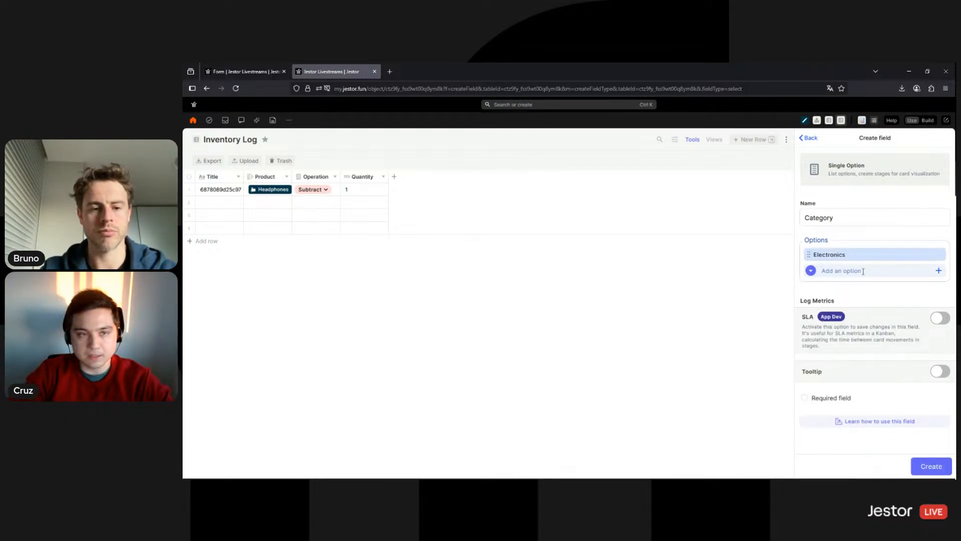
# Add the Furniture option in peach, matching the Inventory table's colours
pyautogui.click(243, 72)
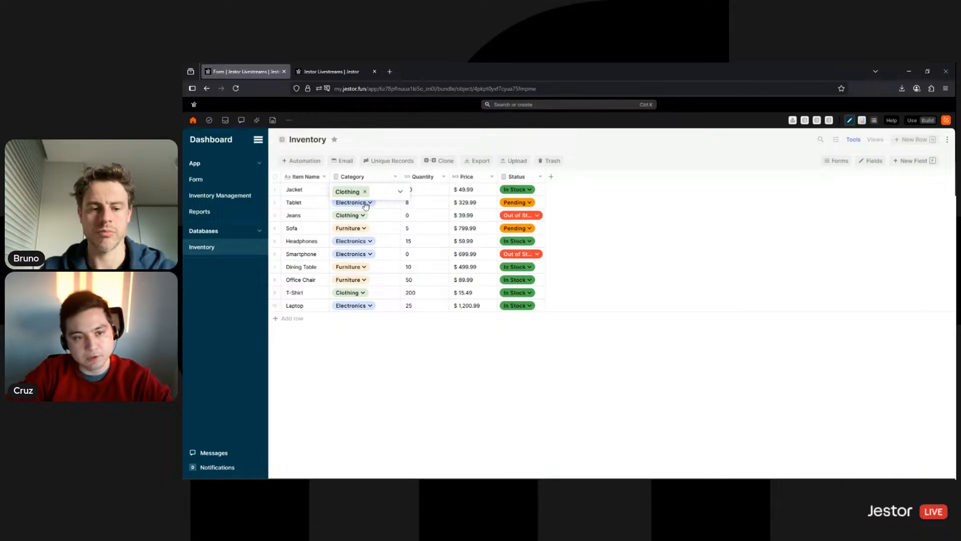
pyautogui.click(366, 203)
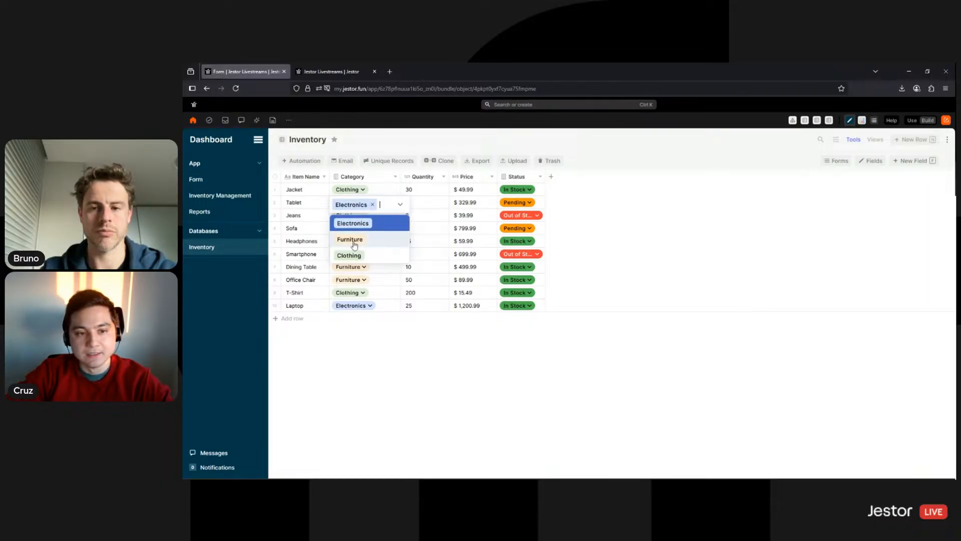
pyautogui.click(330, 71)
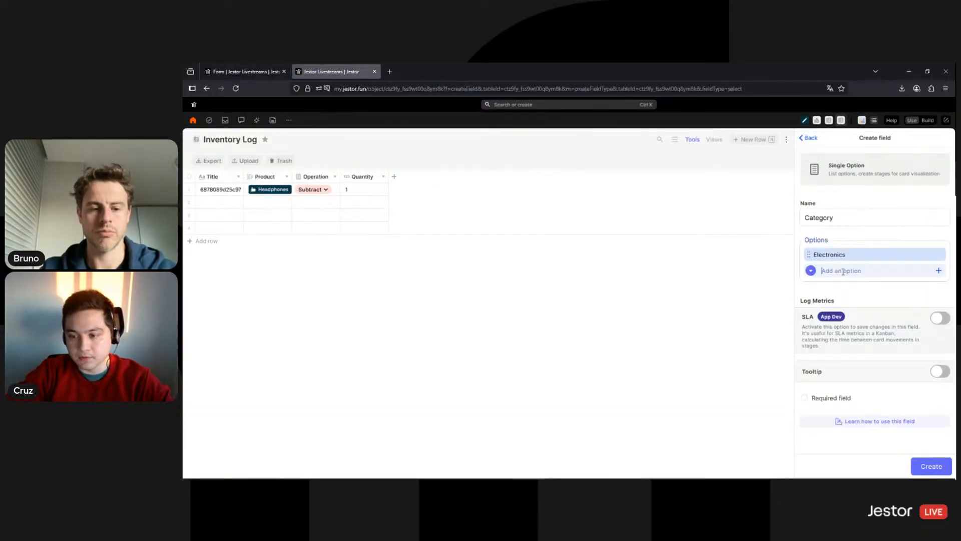
pyautogui.write('Furniture')
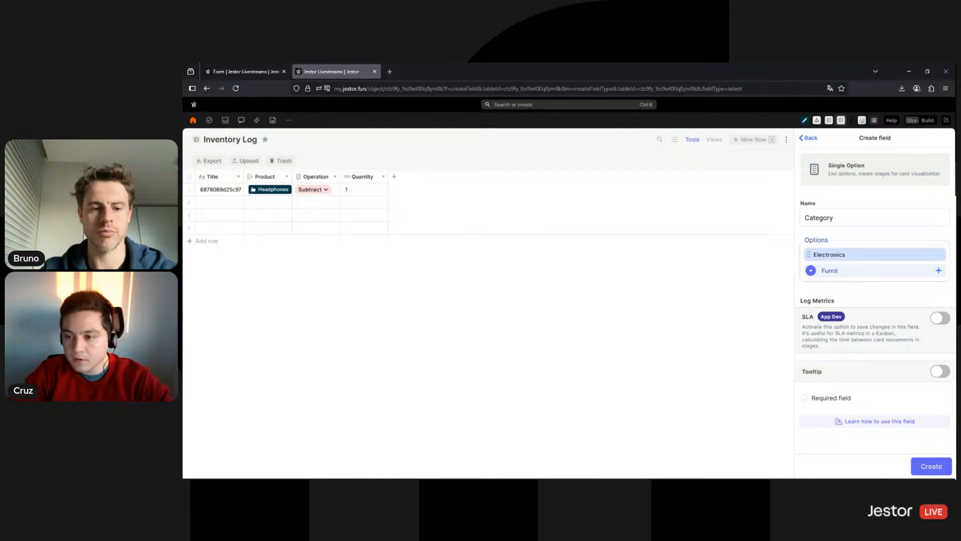
pyautogui.click(809, 273)
pyautogui.click(825, 400)
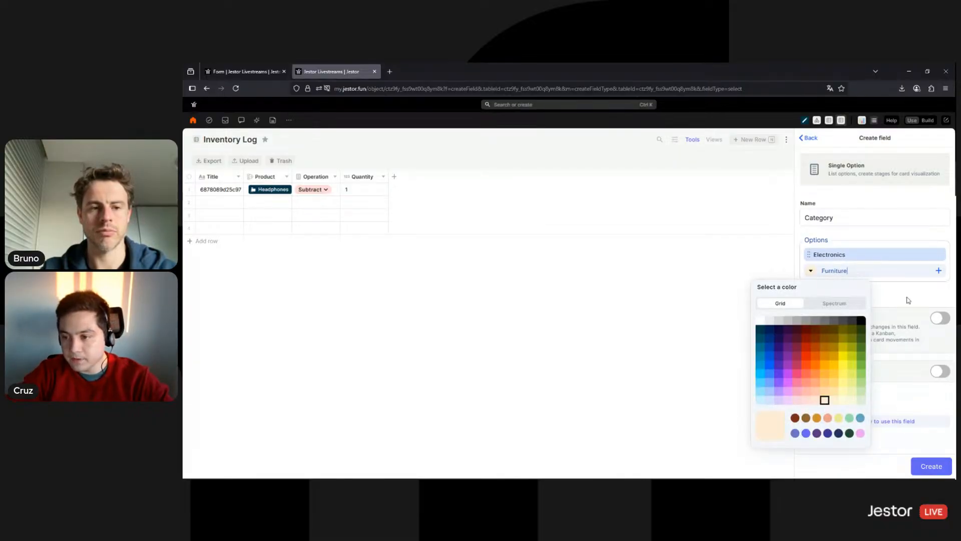
pyautogui.click(852, 273)
# Add the Clothing option in light green and create the Category field
pyautogui.write('Clothing')
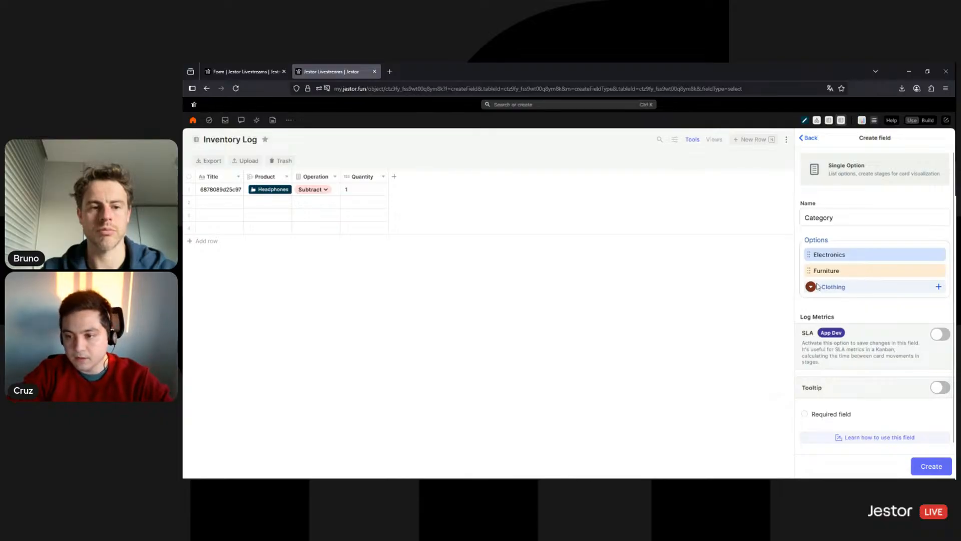
pyautogui.click(814, 286)
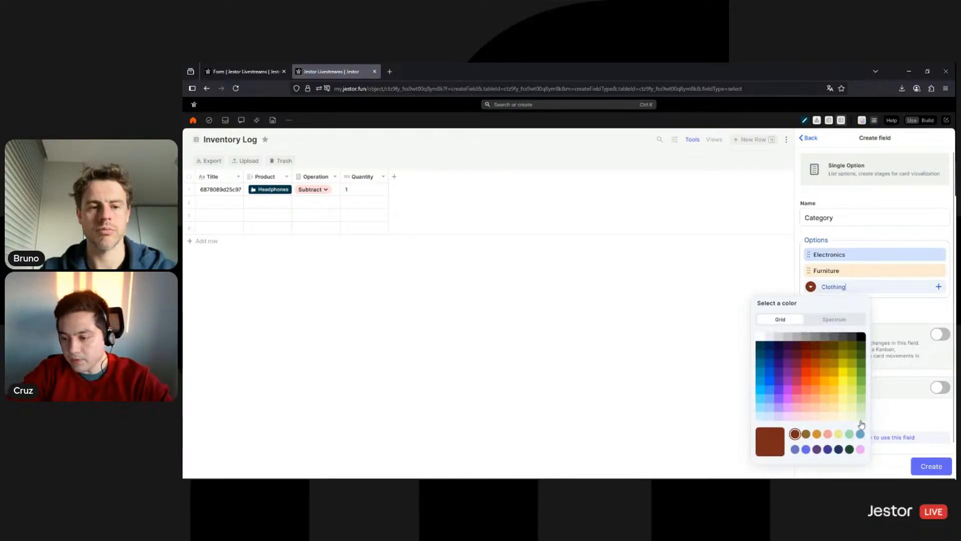
pyautogui.click(910, 313)
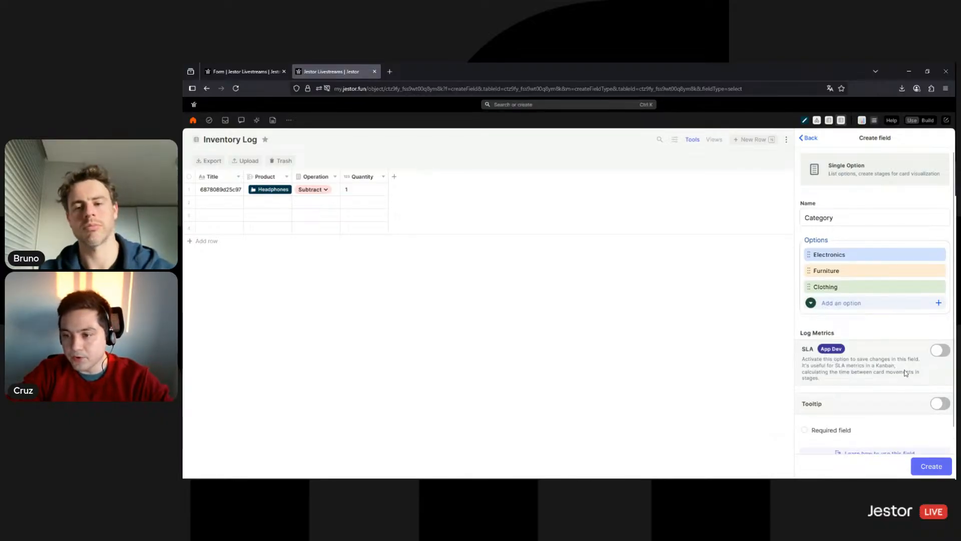
pyautogui.click(927, 466)
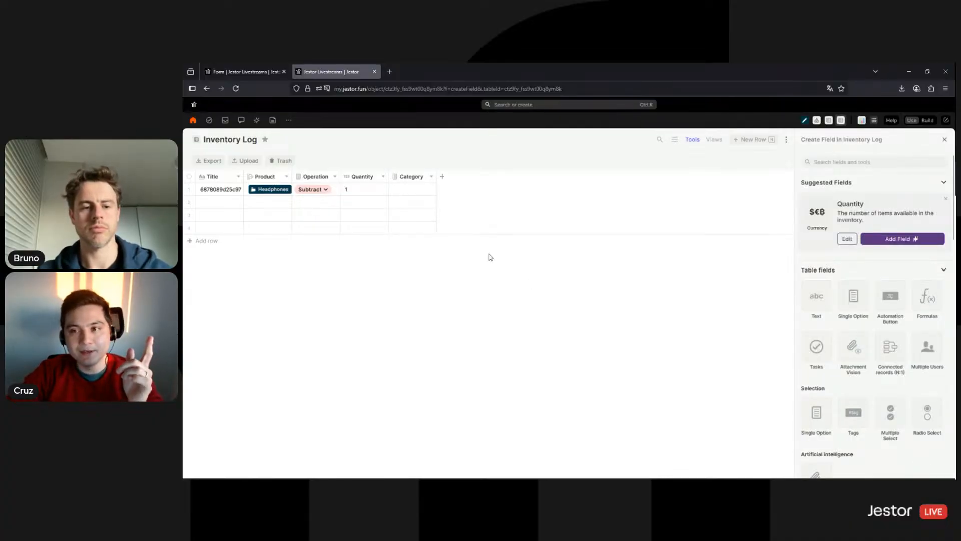
# Preview the new-record form's Product choices, close it, and open the Product column's options
pyautogui.click(758, 142)
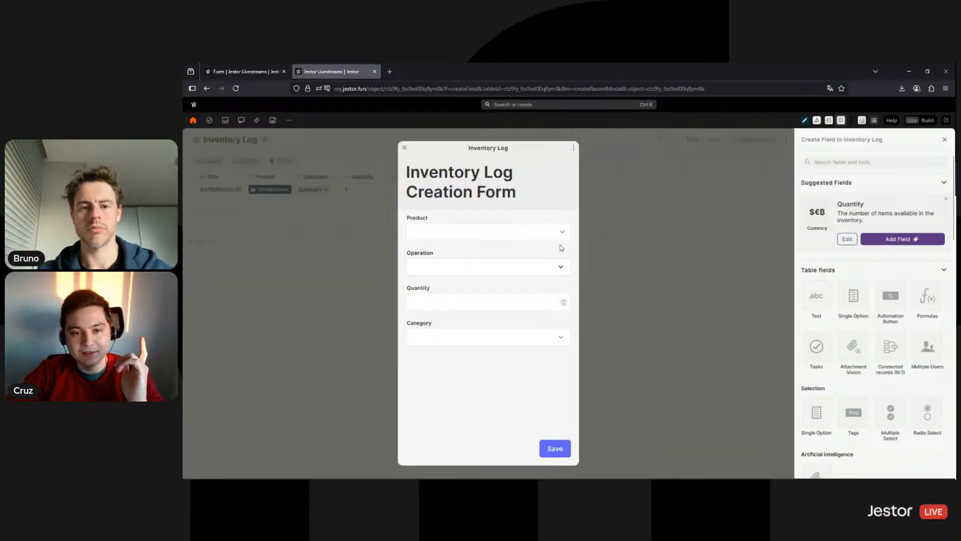
pyautogui.click(531, 235)
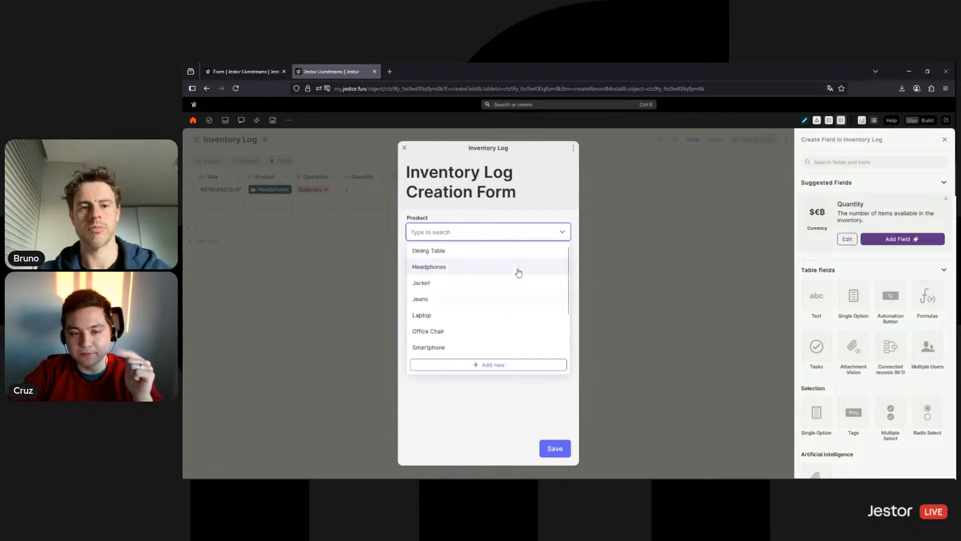
pyautogui.click(624, 254)
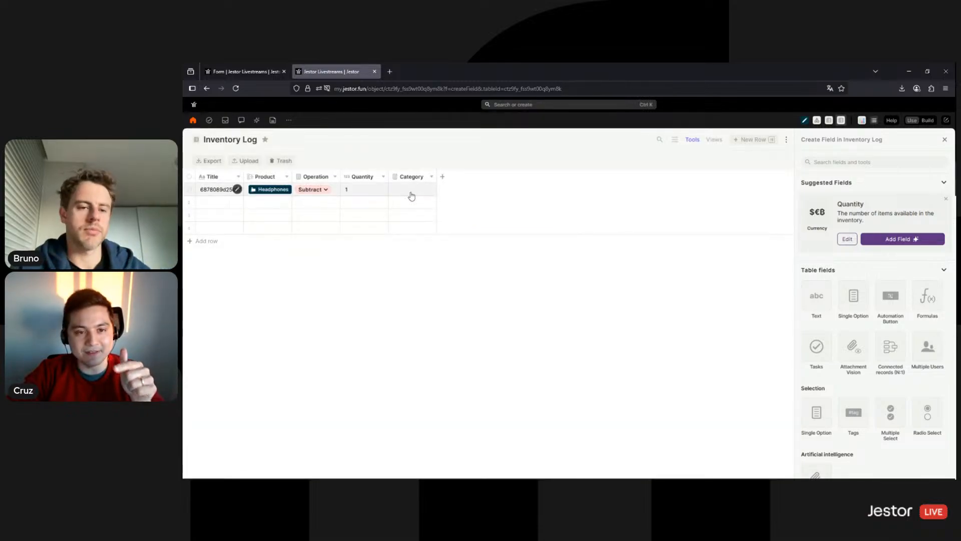
pyautogui.click(286, 177)
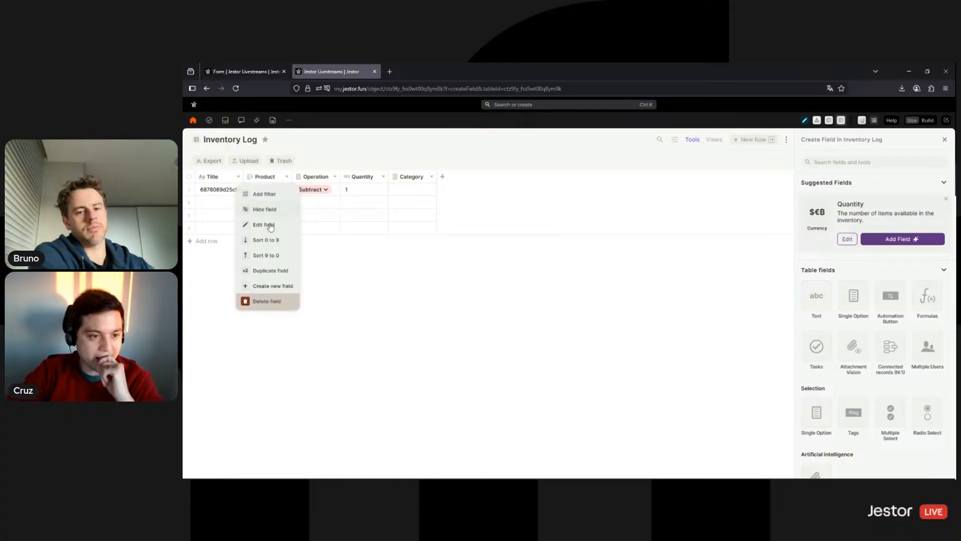
# Add a Product field filter: Category is any of the form's Category value
pyautogui.click(270, 226)
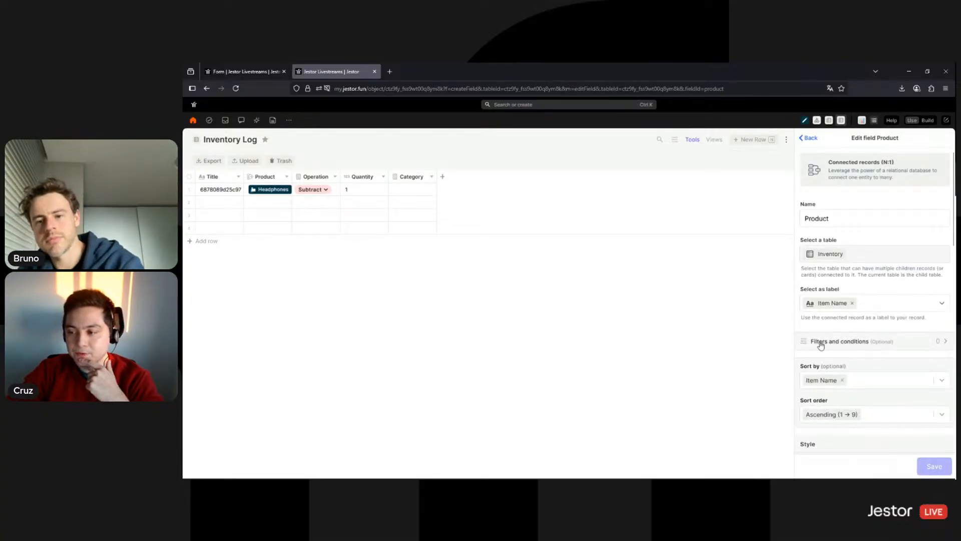
pyautogui.click(882, 342)
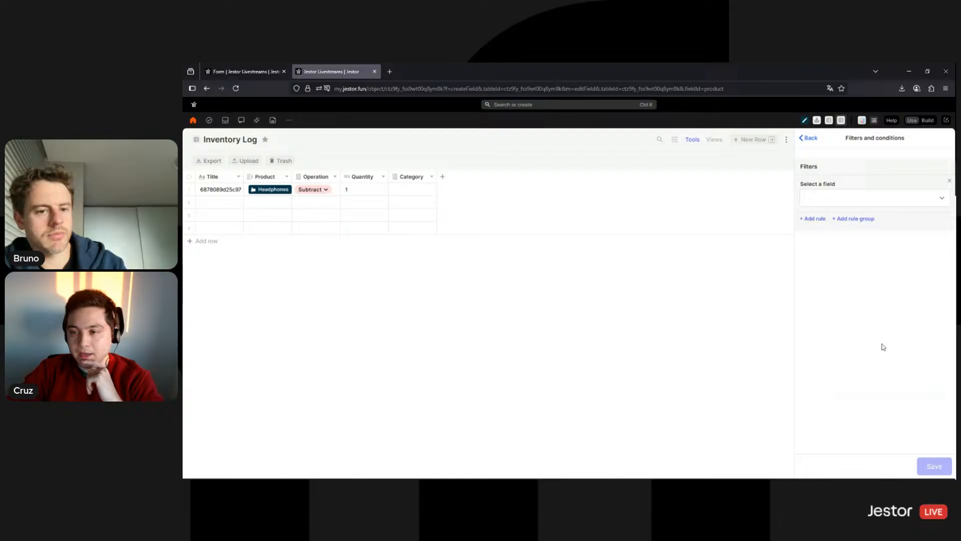
pyautogui.click(854, 200)
pyautogui.scroll(-1, 857, 260)
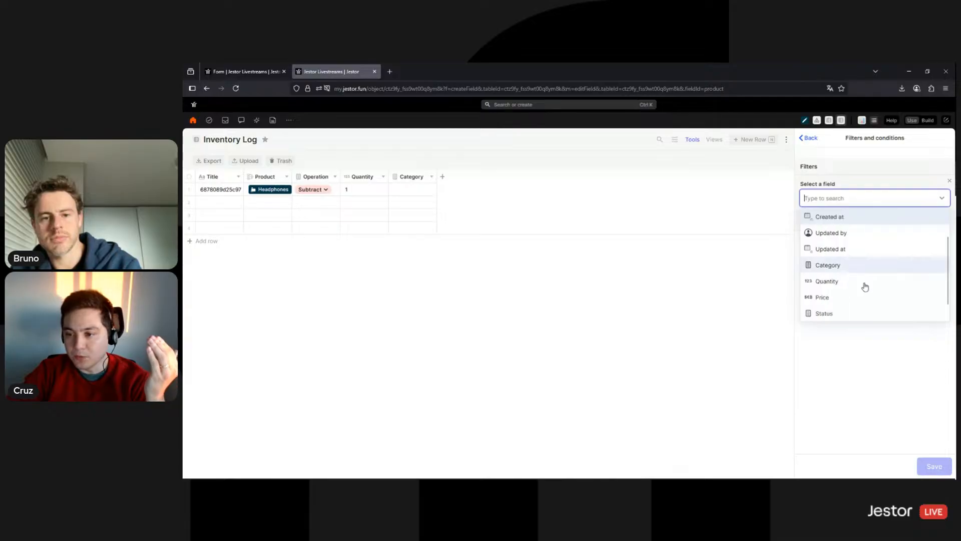
pyautogui.click(839, 265)
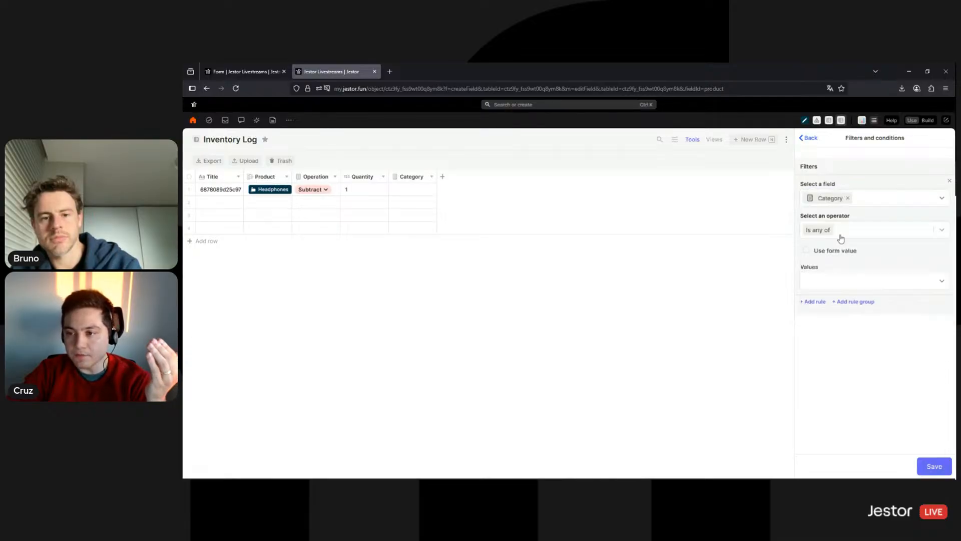
pyautogui.click(806, 250)
pyautogui.click(837, 280)
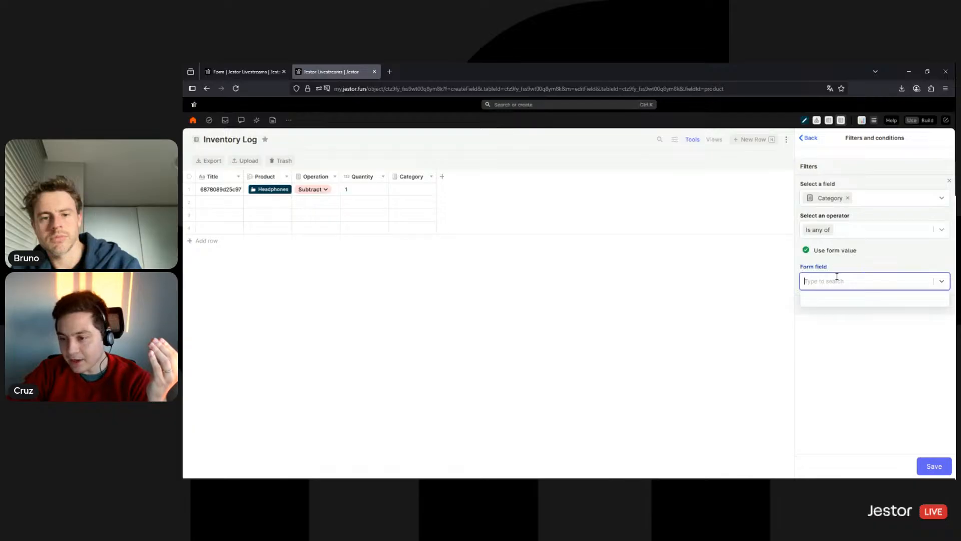
pyautogui.click(833, 345)
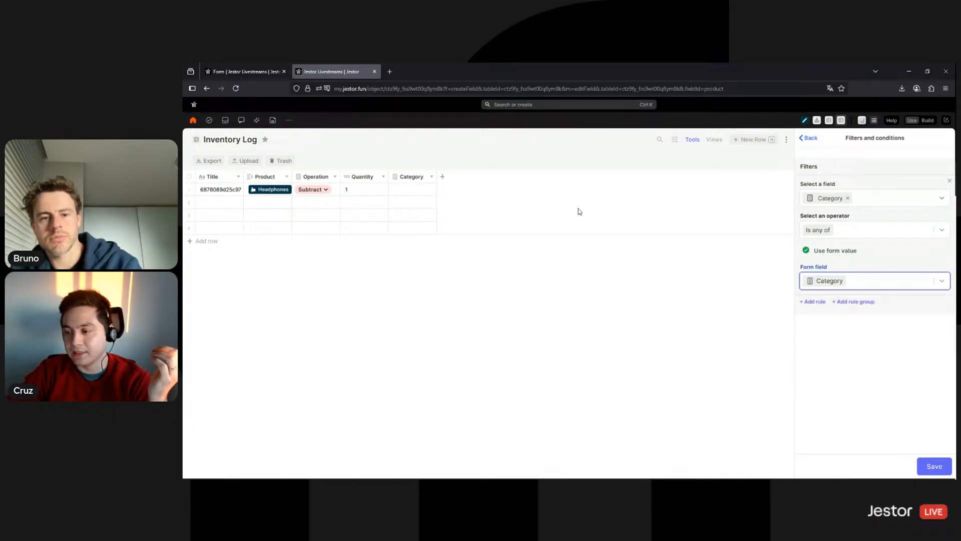
# Save the Category filter and the Product field changes, then close the setup panel
pyautogui.click(934, 468)
pyautogui.click(934, 468)
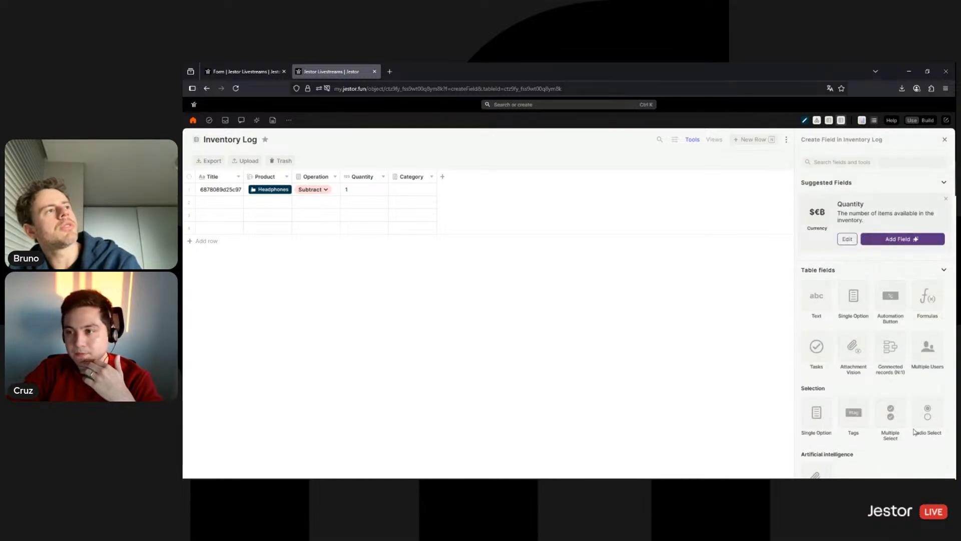
pyautogui.click(945, 139)
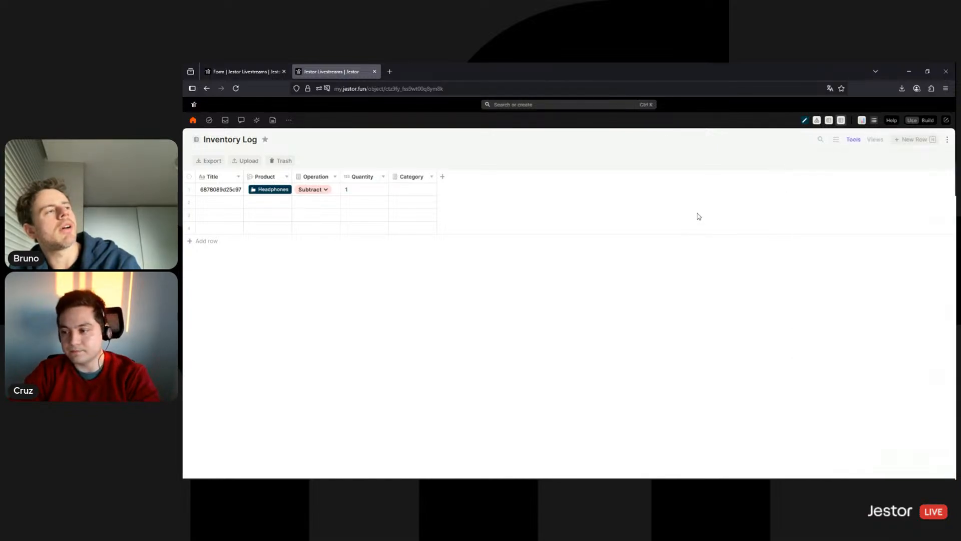
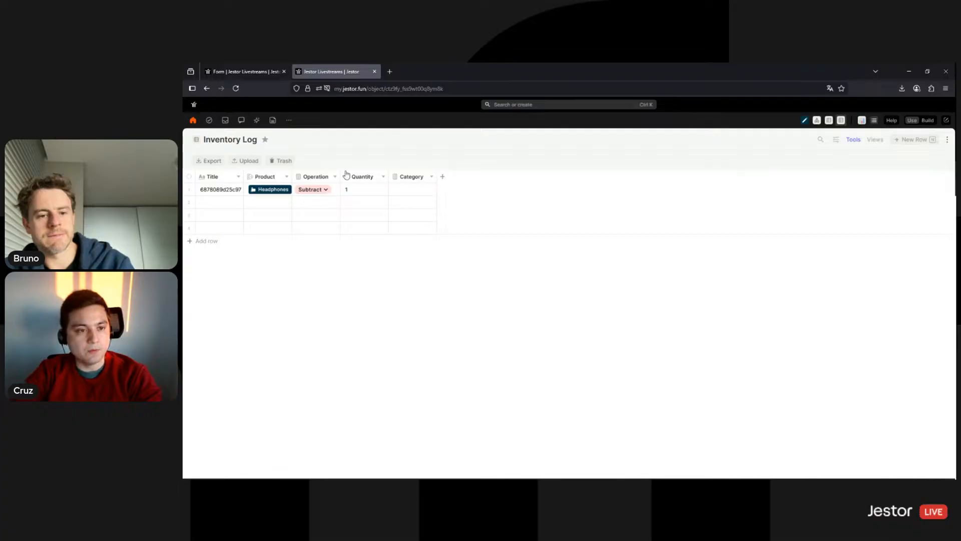
# Add a second Product filter rule, Quantity is greater than (>), and save the conditions and field
pyautogui.click(287, 177)
pyautogui.click(265, 225)
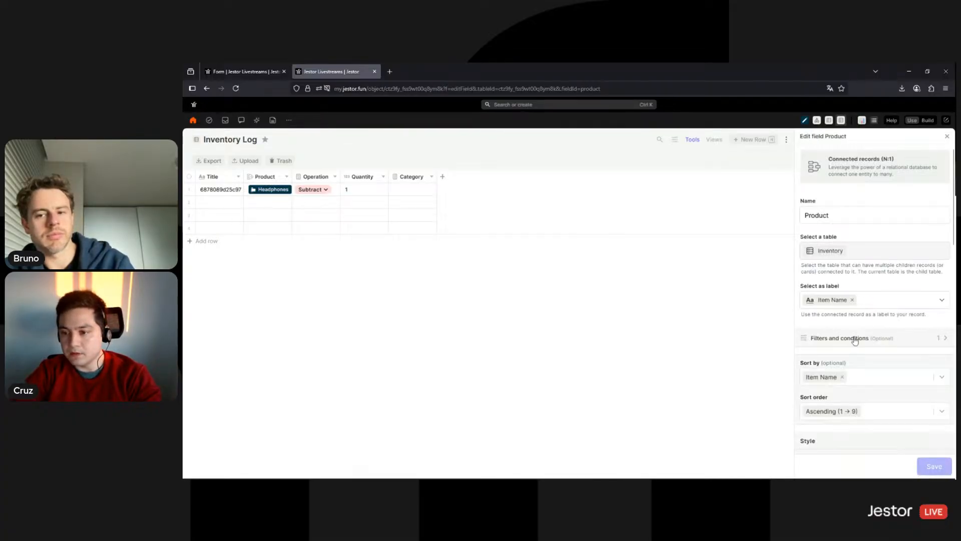
pyautogui.click(855, 338)
pyautogui.click(814, 302)
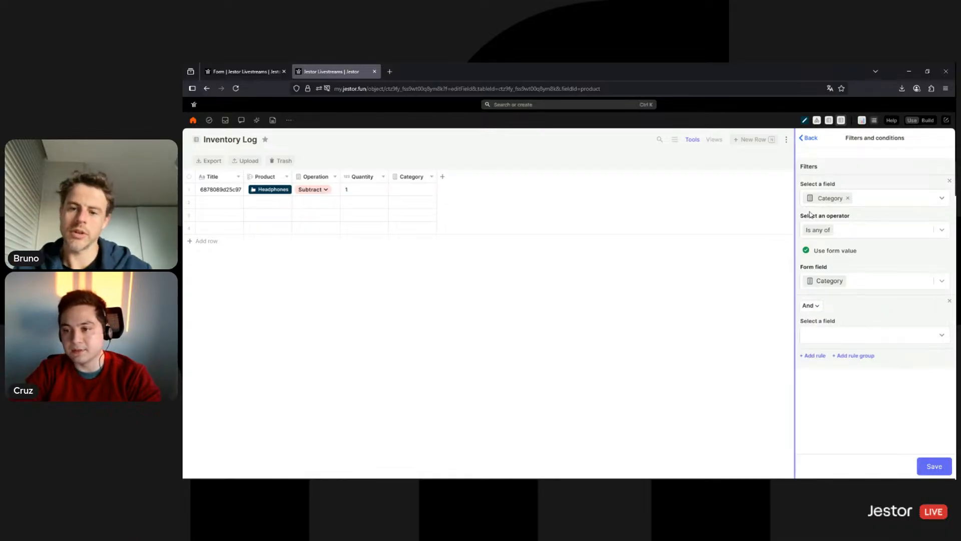
pyautogui.click(849, 335)
pyautogui.scroll(-1, 869, 375)
pyautogui.scroll(-1, 869, 375)
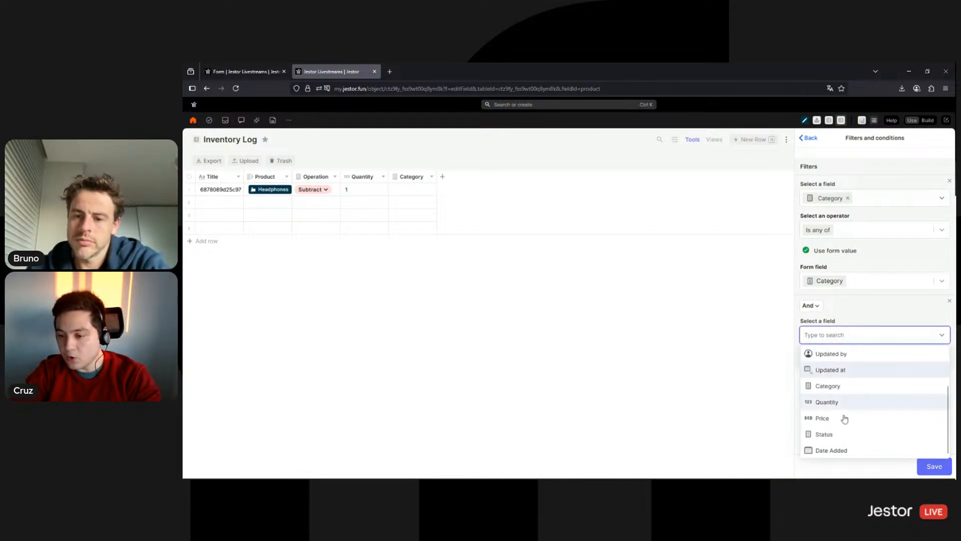
pyautogui.click(872, 420)
pyautogui.click(870, 369)
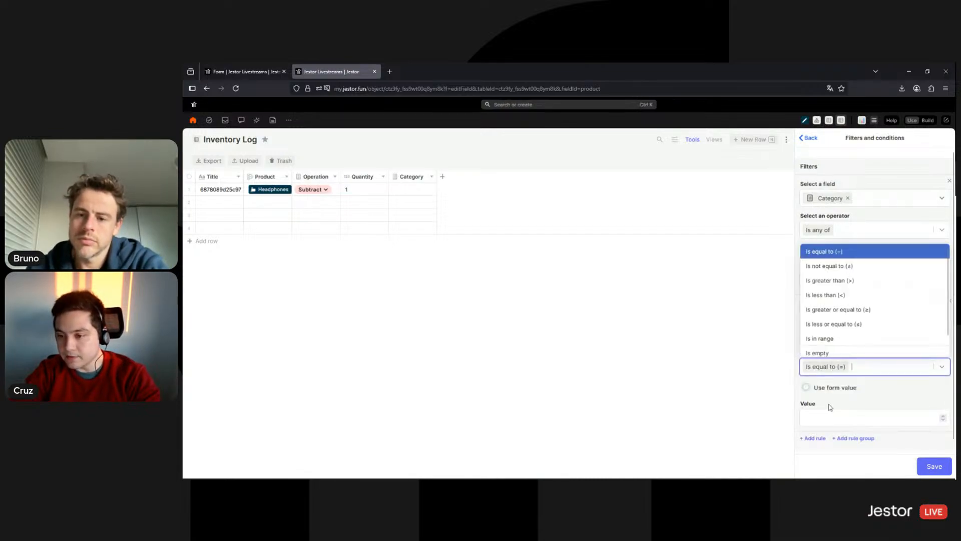
pyautogui.click(830, 280)
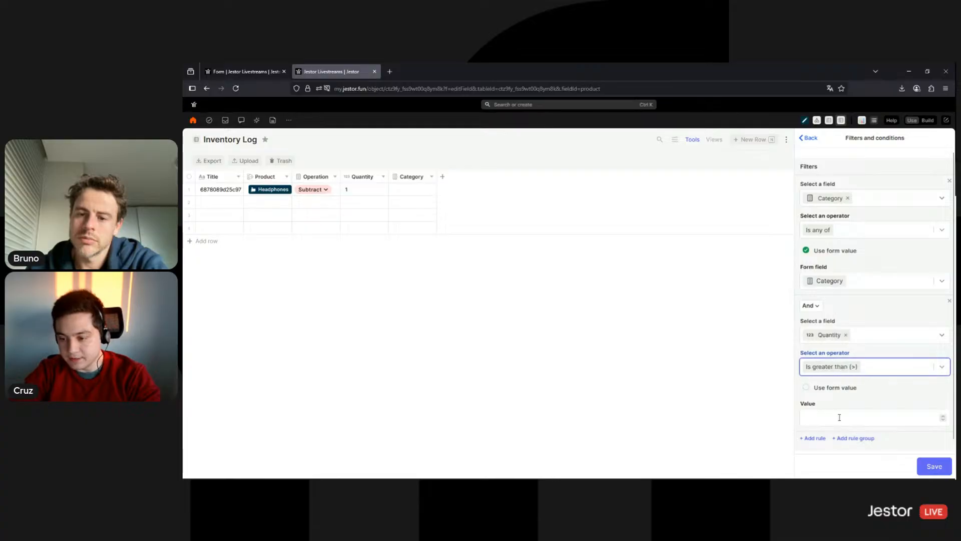
pyautogui.click(933, 466)
pyautogui.click(934, 466)
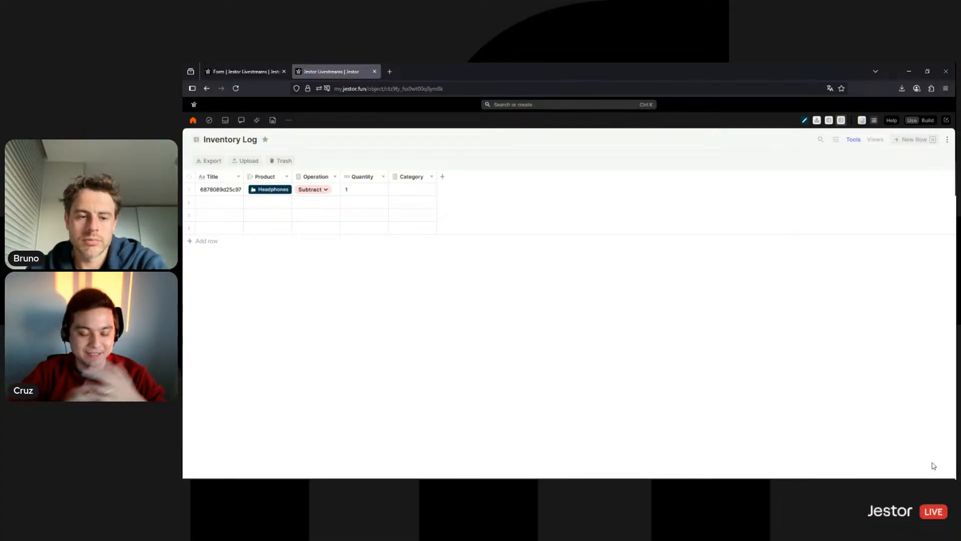
# In a new log entry, compare the Product choices offered for Category Electronics and then Clothing
pyautogui.click(905, 140)
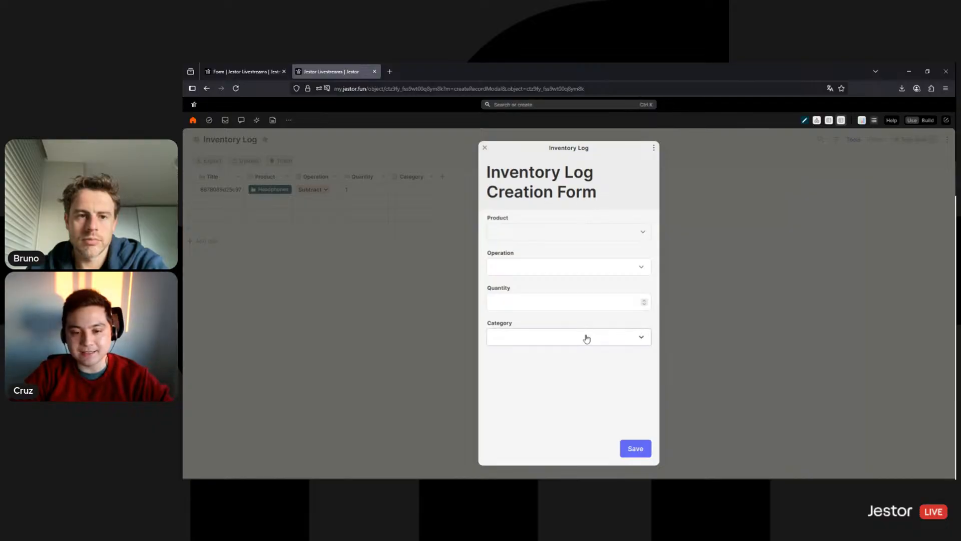
pyautogui.click(586, 338)
pyautogui.click(551, 357)
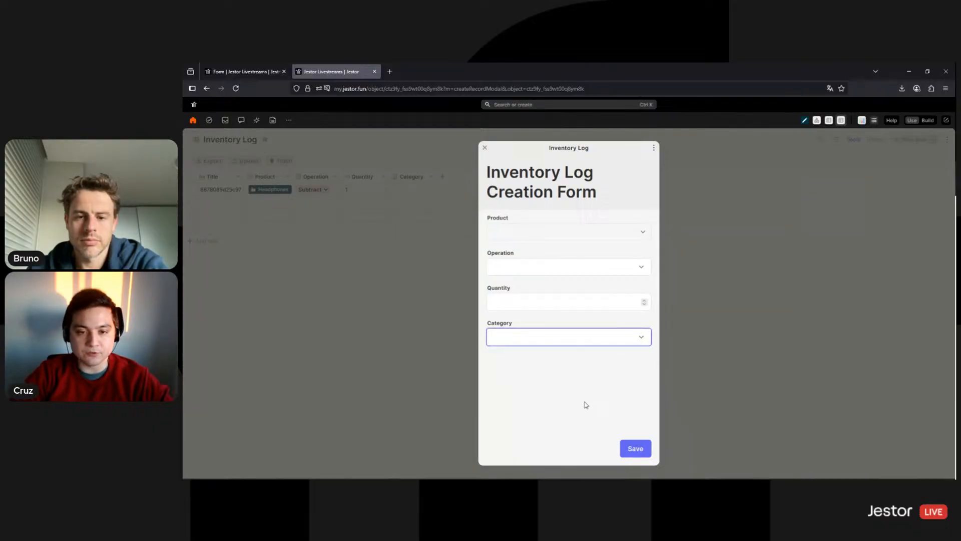
pyautogui.click(548, 237)
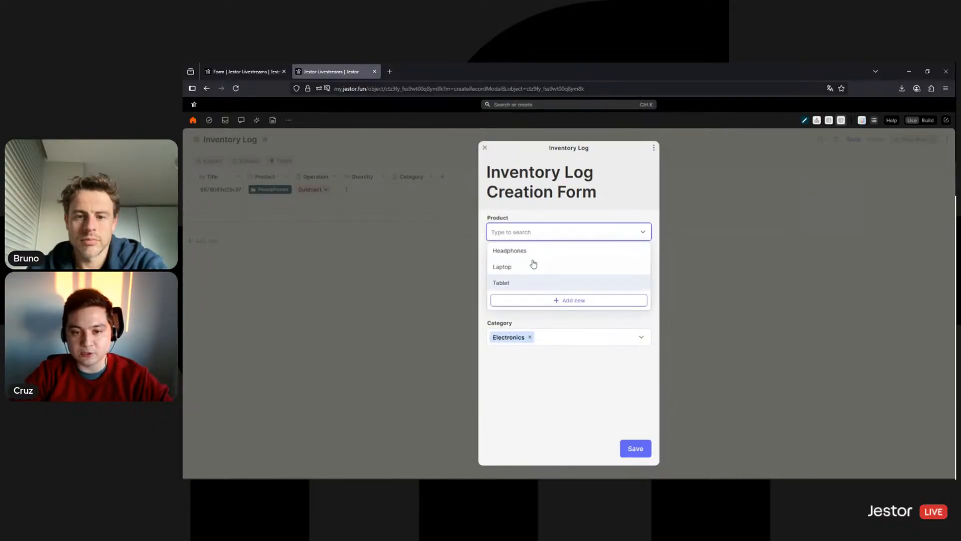
pyautogui.click(549, 336)
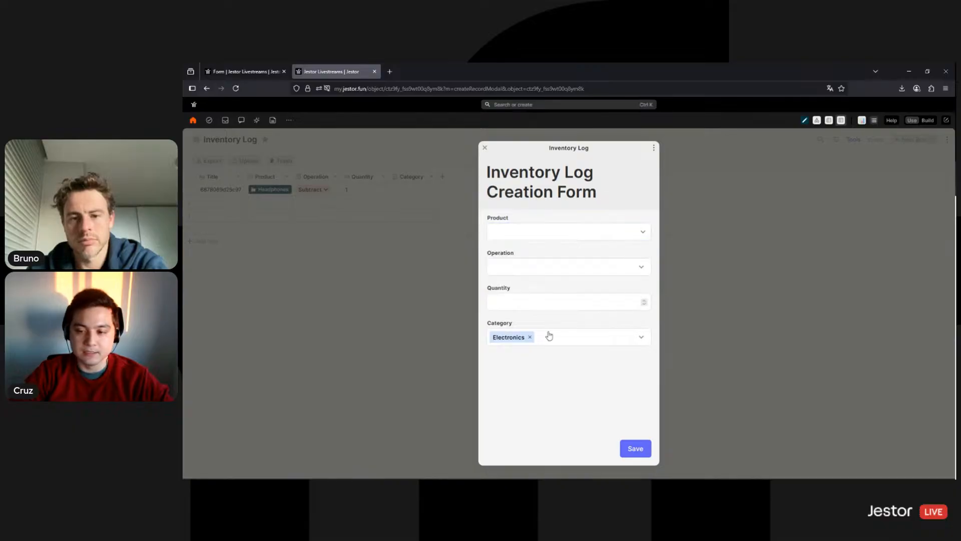
pyautogui.click(549, 337)
pyautogui.click(521, 387)
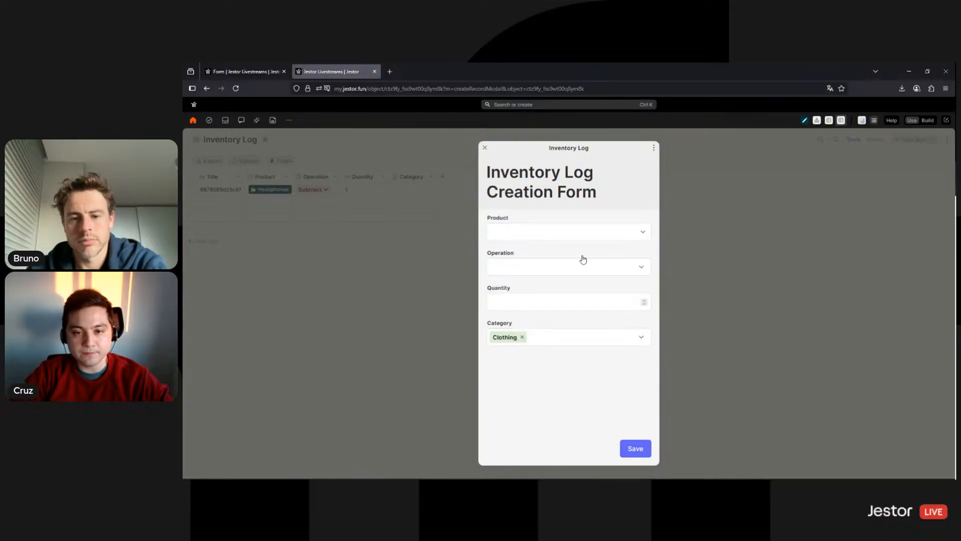
pyautogui.click(576, 238)
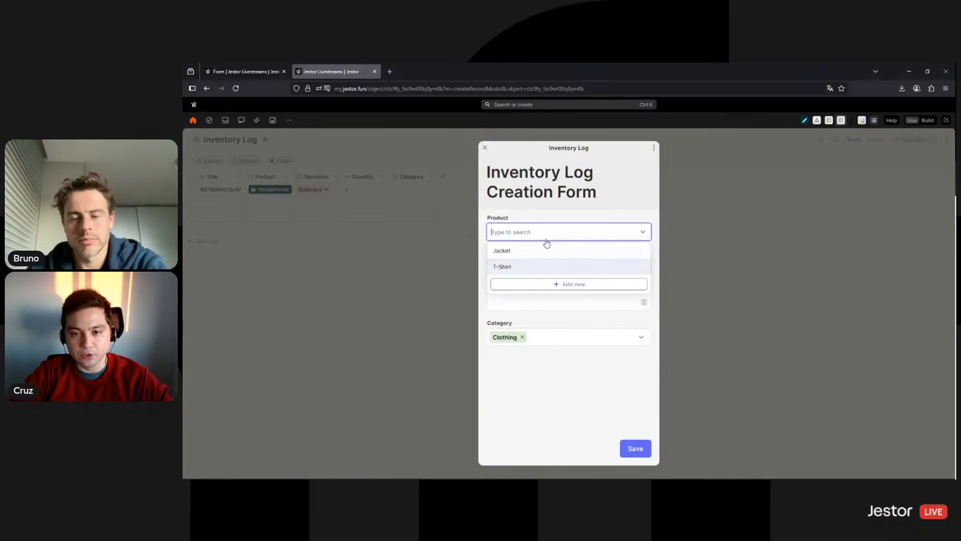
pyautogui.click(342, 134)
# Leave the form, check the Inventory table's stock, and discard the unsaved log entry
pyautogui.click(343, 134)
pyautogui.click(243, 71)
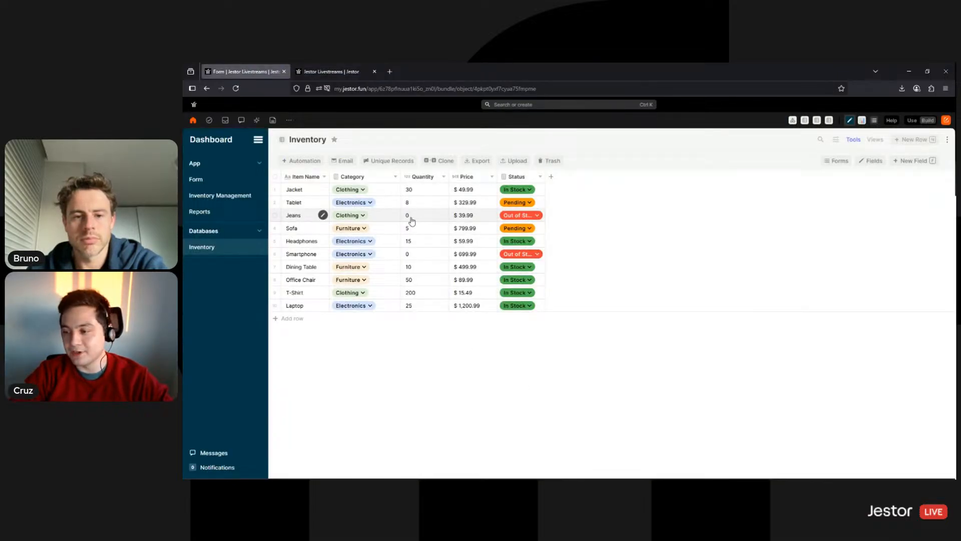
pyautogui.click(330, 71)
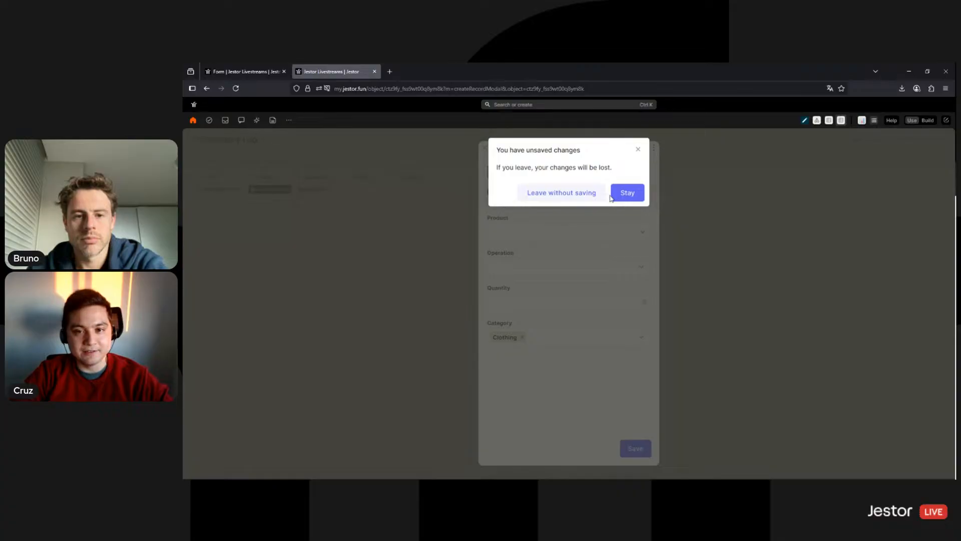
pyautogui.click(561, 194)
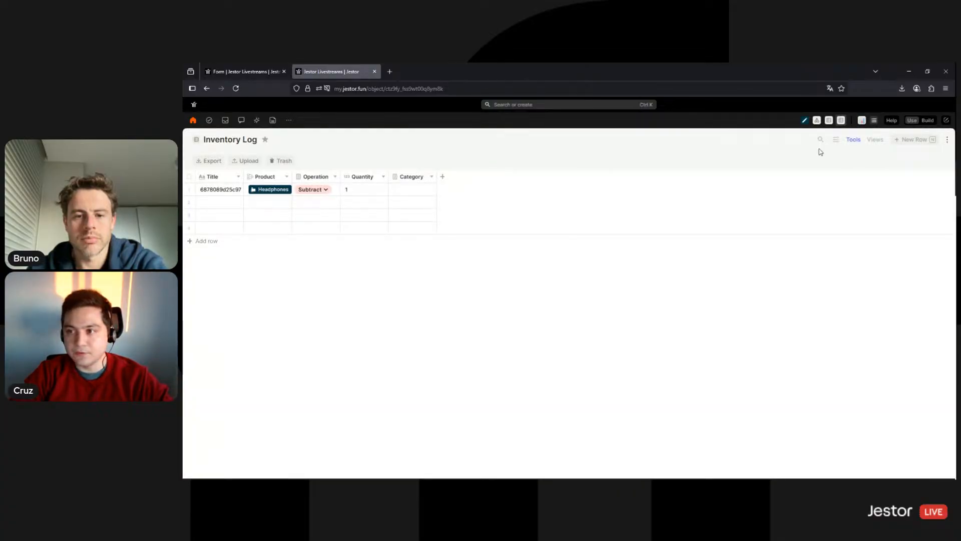
# Start a fresh entry with Category Clothing, review its products, then open the Inventory app's Form page
pyautogui.click(921, 146)
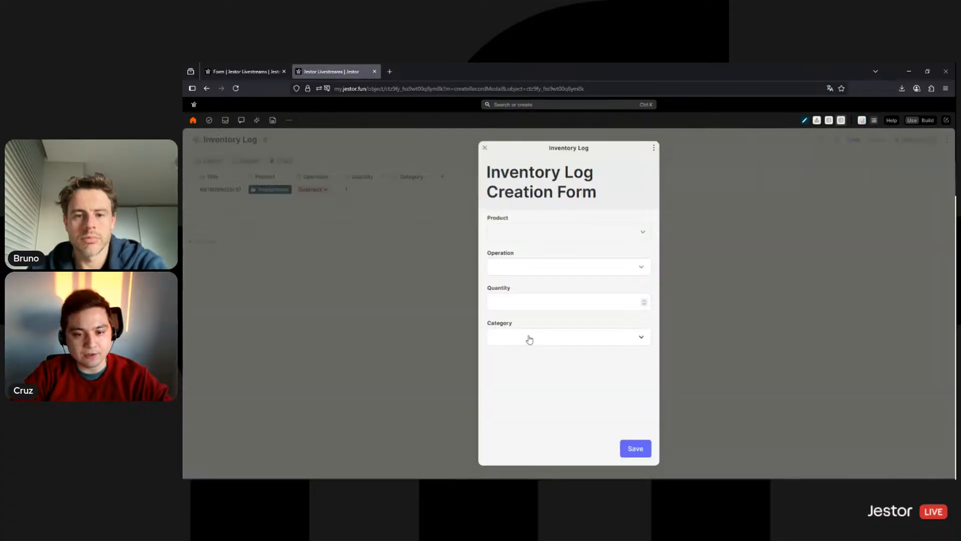
pyautogui.click(527, 337)
pyautogui.click(506, 388)
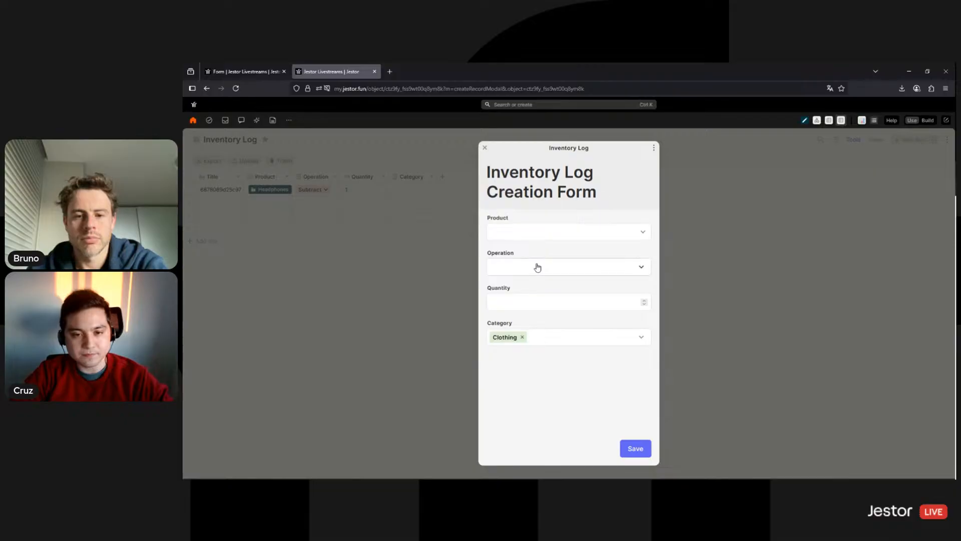
pyautogui.click(538, 267)
pyautogui.click(537, 232)
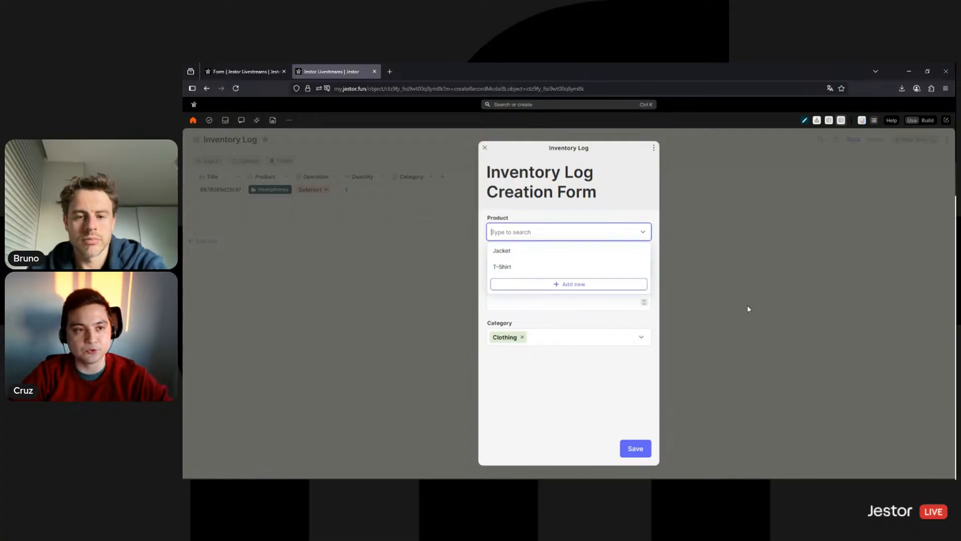
pyautogui.click(247, 74)
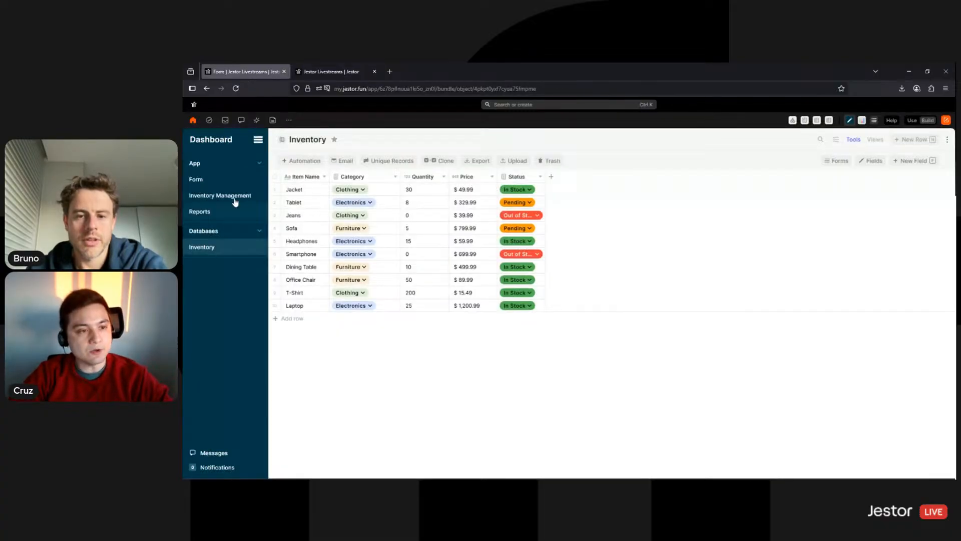
pyautogui.click(223, 180)
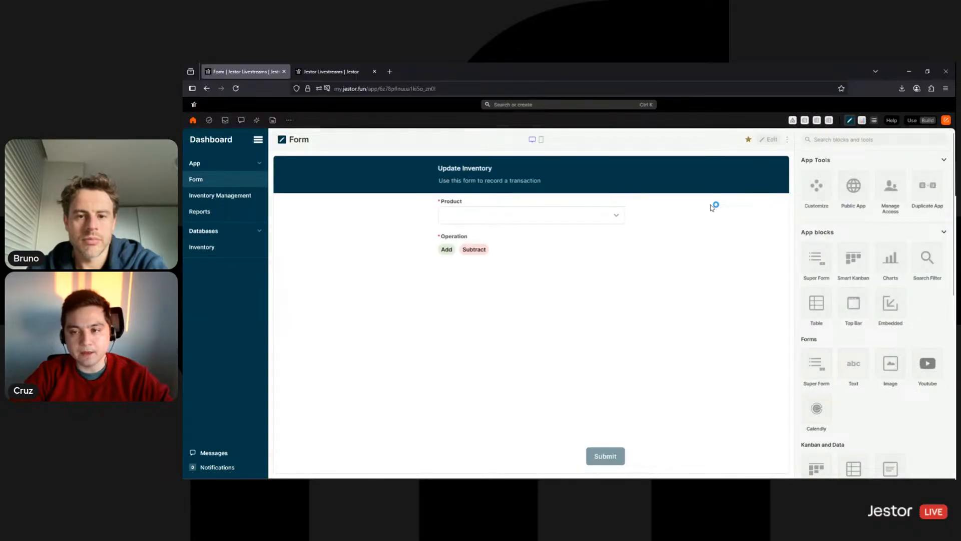
# Edit the form page, open the form block's settings, and browse the existing fields without adding one
pyautogui.click(773, 140)
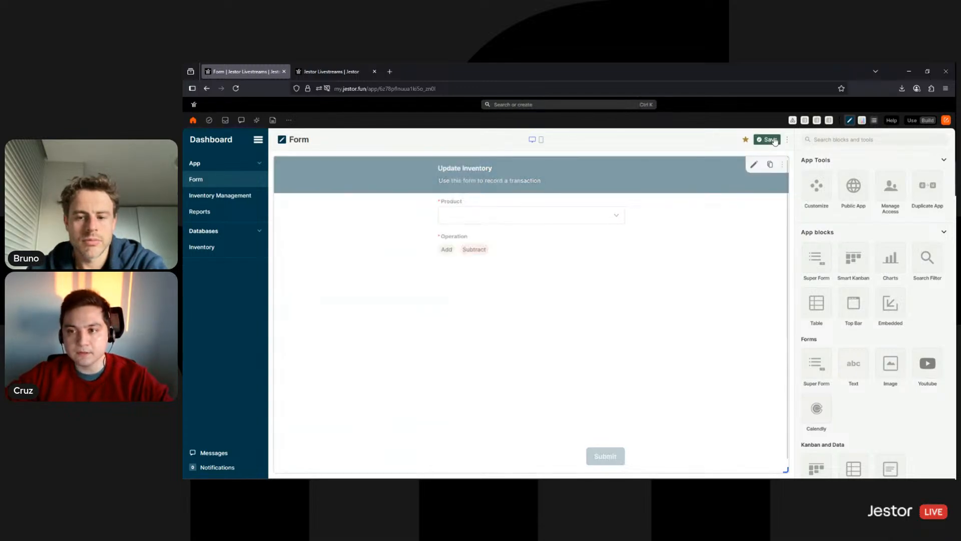
pyautogui.click(755, 165)
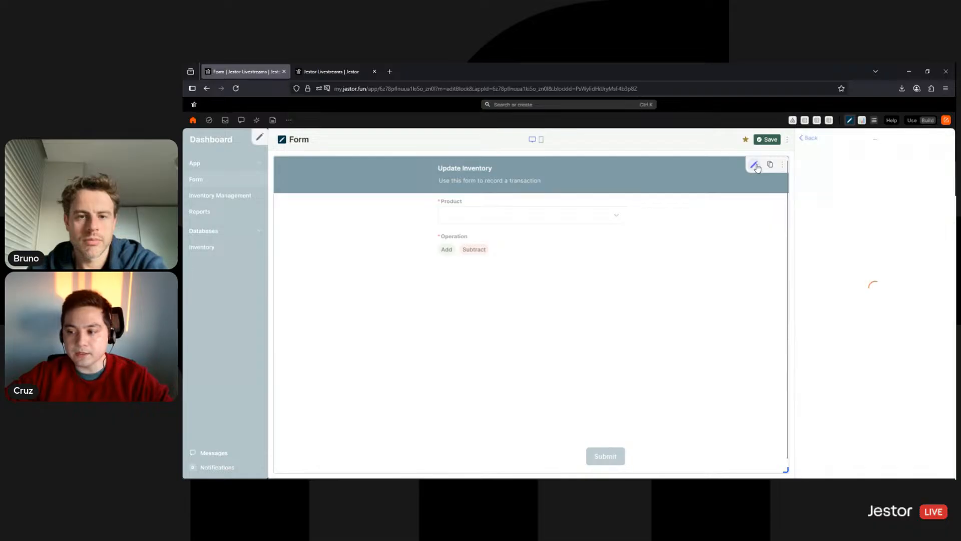
pyautogui.scroll(-2, 873, 351)
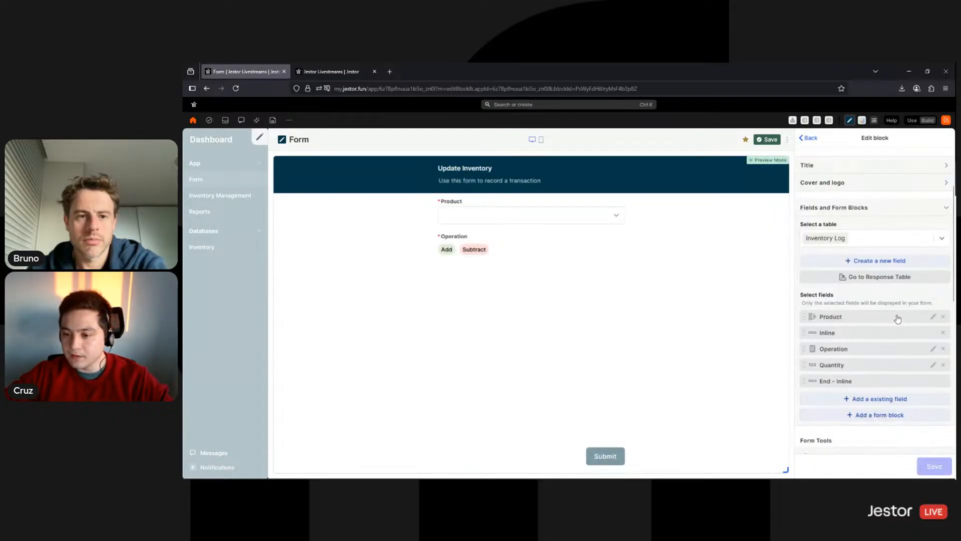
pyautogui.click(874, 399)
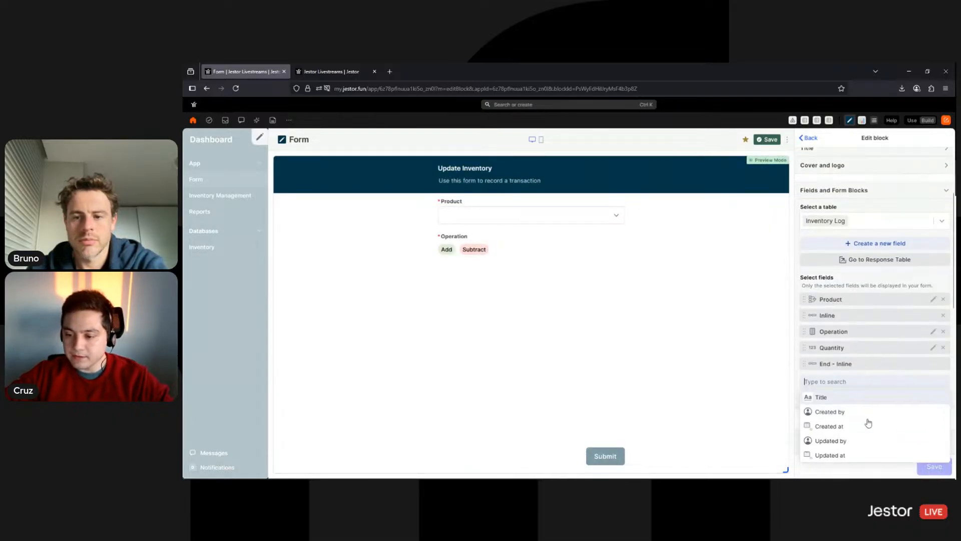
pyautogui.click(863, 376)
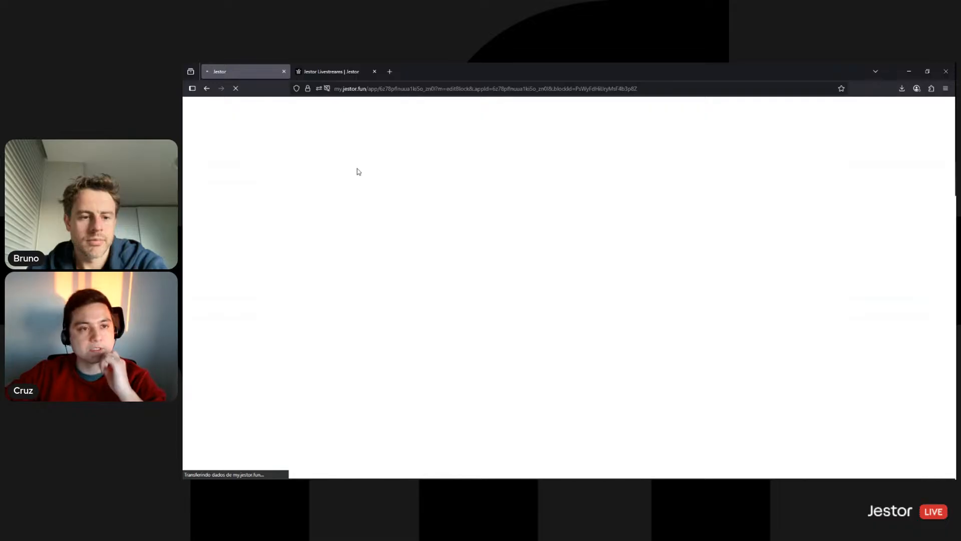
# Dismiss the unsaved-changes warning on the new-entry form, then reopen the form block's settings
pyautogui.click(326, 72)
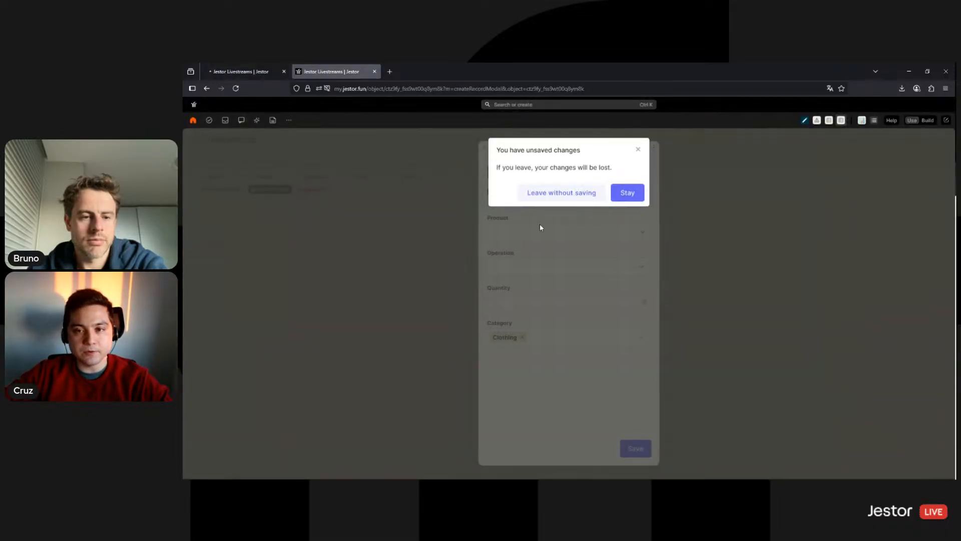
pyautogui.click(639, 150)
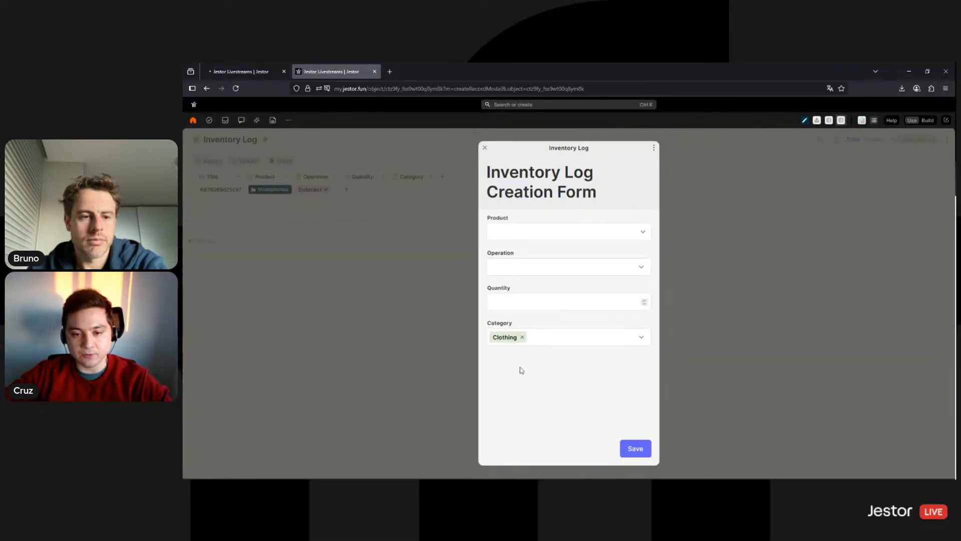
pyautogui.click(233, 67)
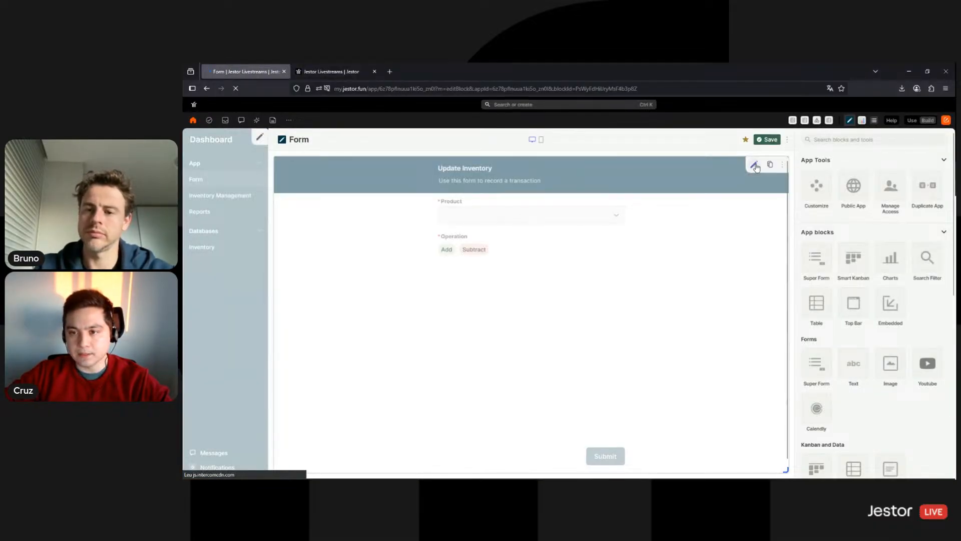
pyautogui.click(755, 166)
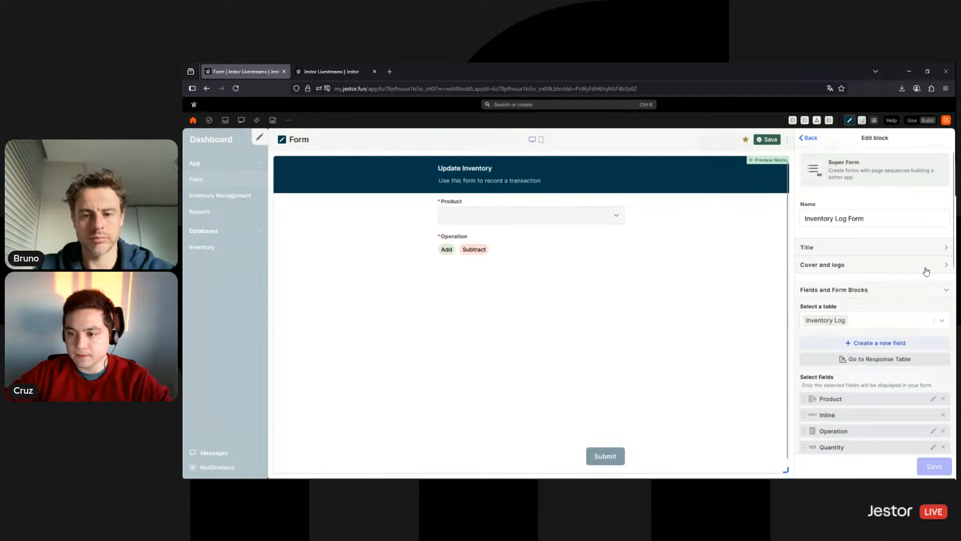
# Add Category to the form as a required Standard dropdown, placed above Product
pyautogui.scroll(-1, 926, 273)
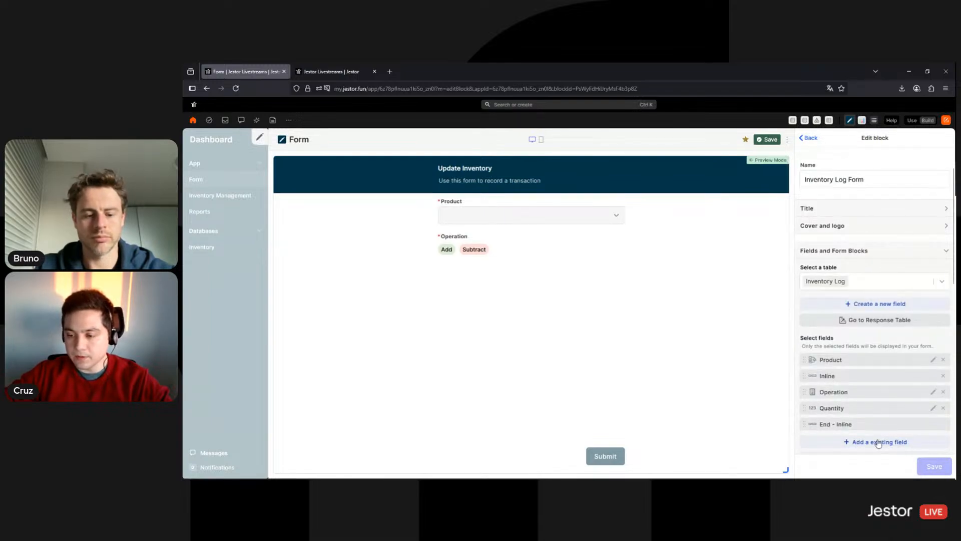
pyautogui.click(878, 442)
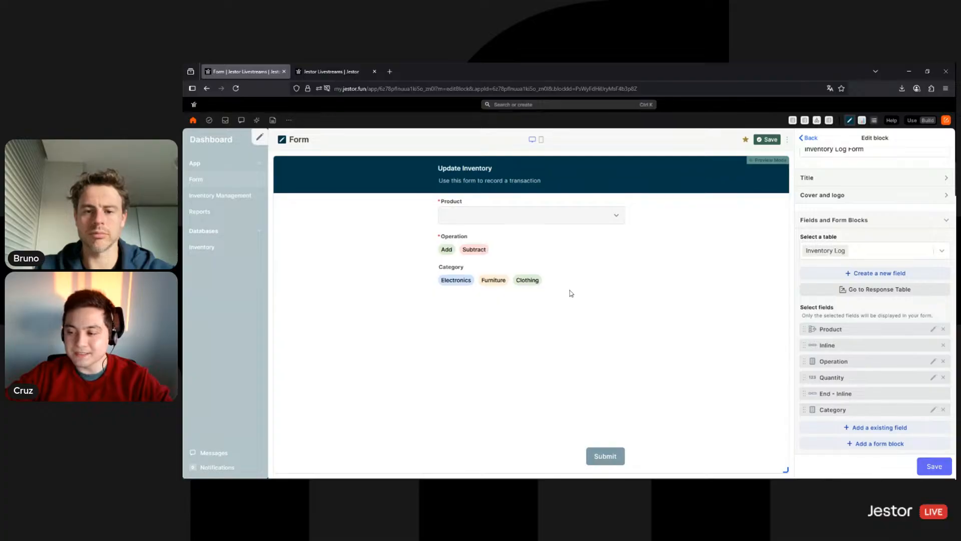
pyautogui.click(933, 412)
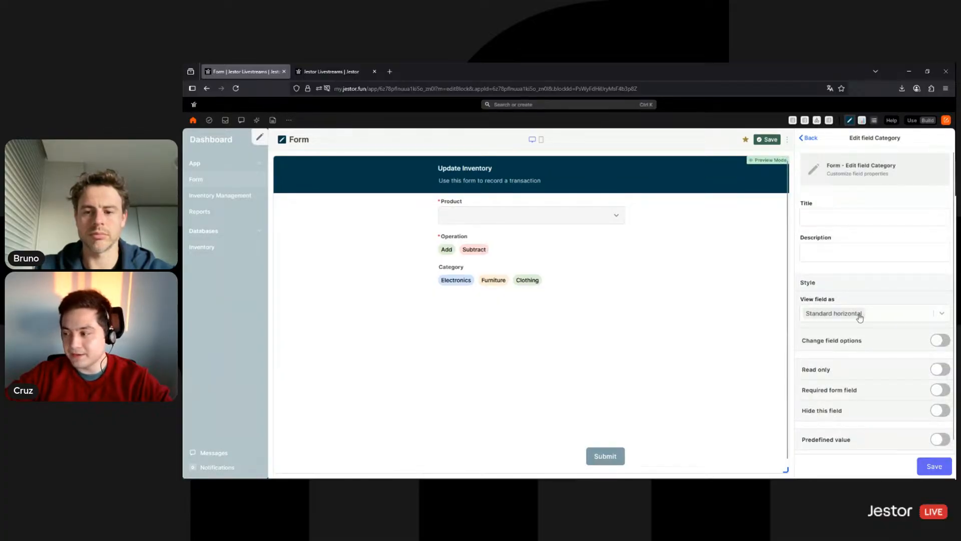
pyautogui.click(885, 314)
pyautogui.click(814, 331)
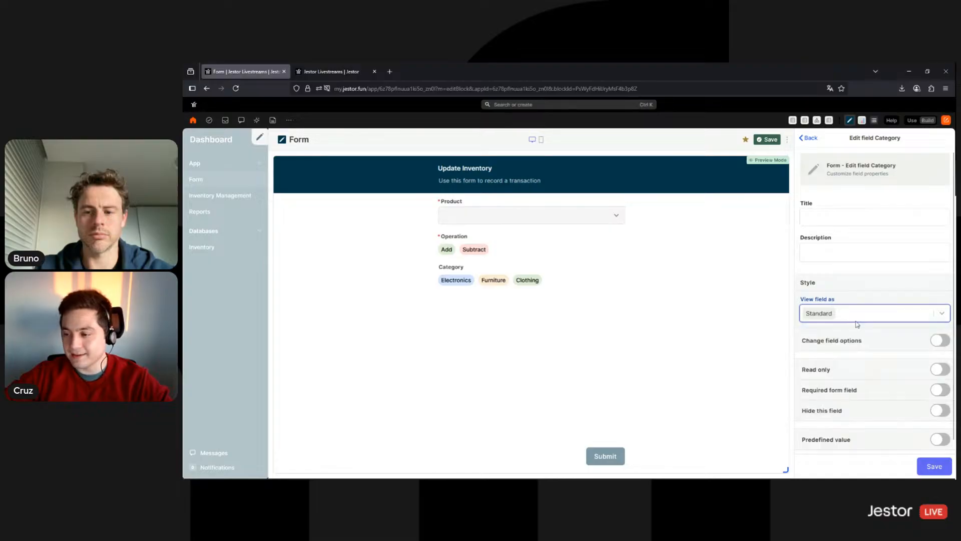
pyautogui.click(940, 390)
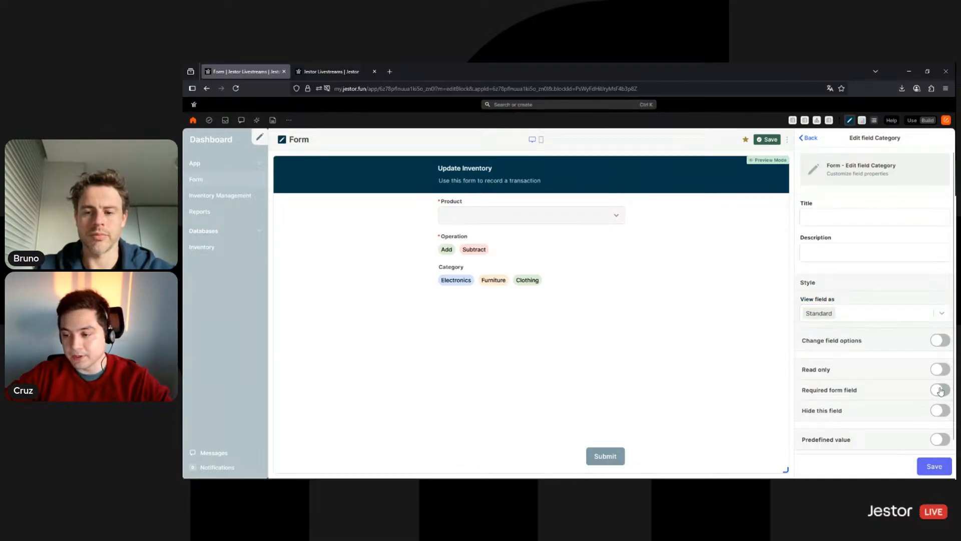
pyautogui.click(934, 463)
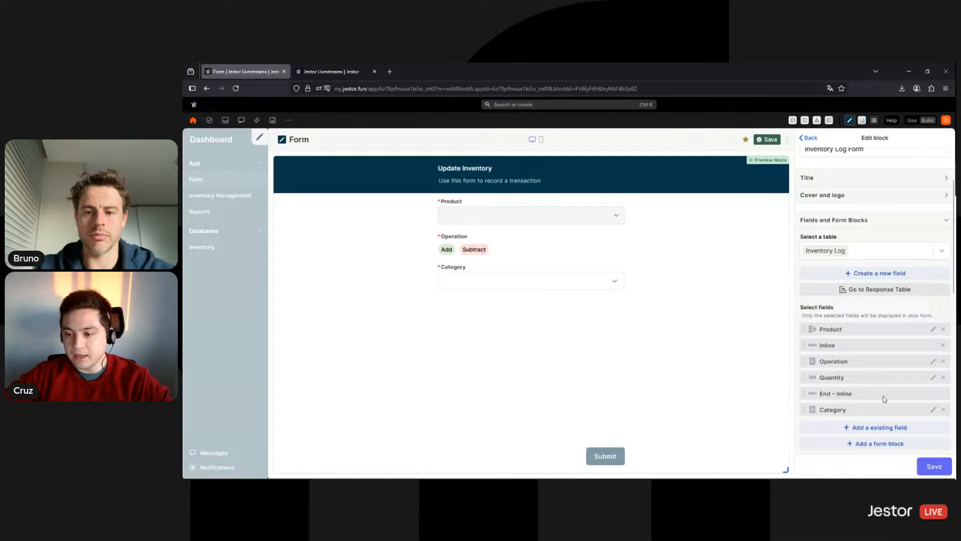
pyautogui.moveTo(869, 409); pyautogui.dragTo(869, 331)
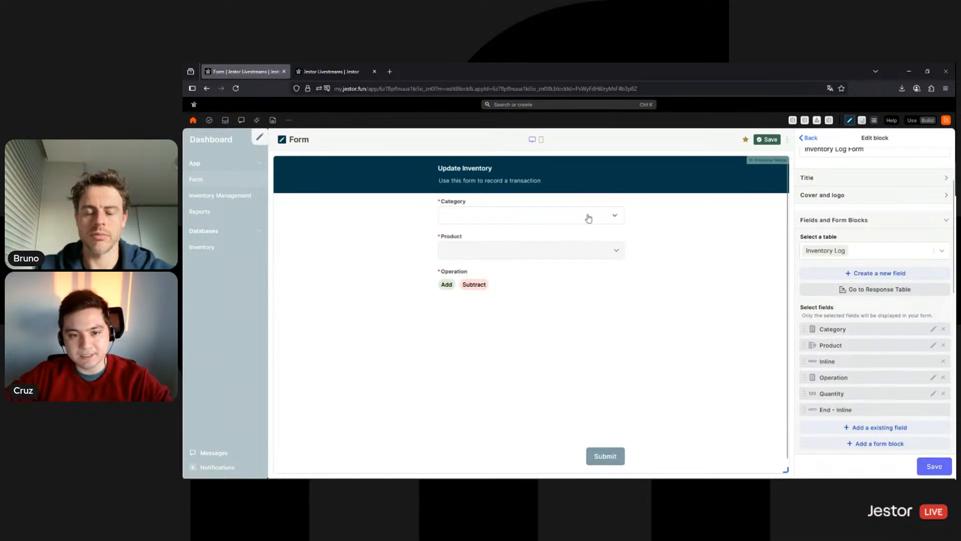
# Put Category and Product side by side in an Inline row at the form's top and save
pyautogui.click(875, 444)
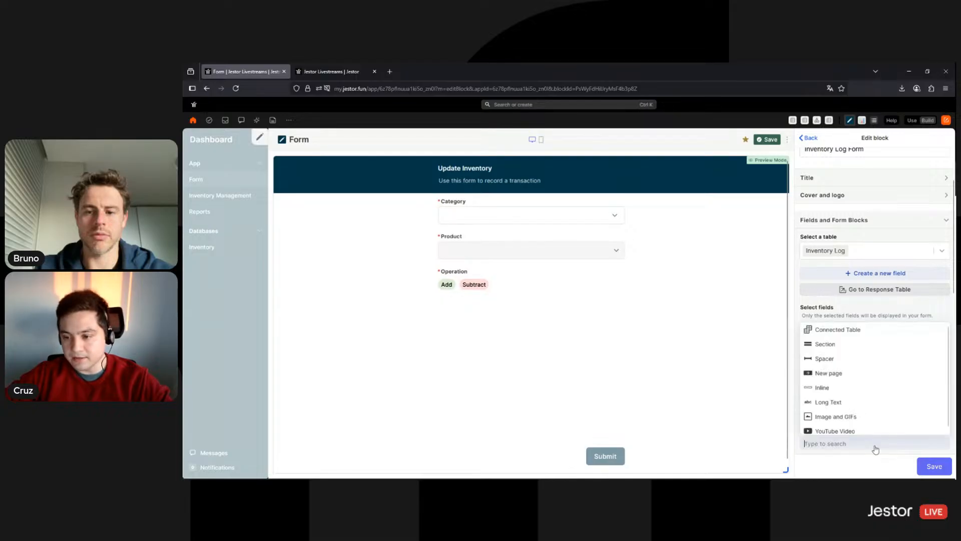
pyautogui.click(840, 388)
pyautogui.moveTo(833, 427); pyautogui.dragTo(841, 331)
pyautogui.moveTo(849, 443); pyautogui.dragTo(846, 378)
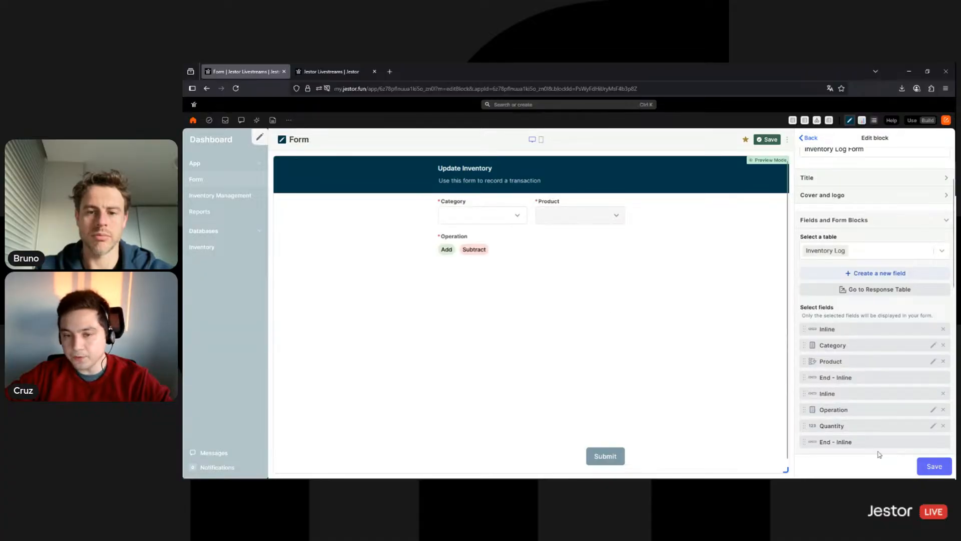
pyautogui.click(934, 466)
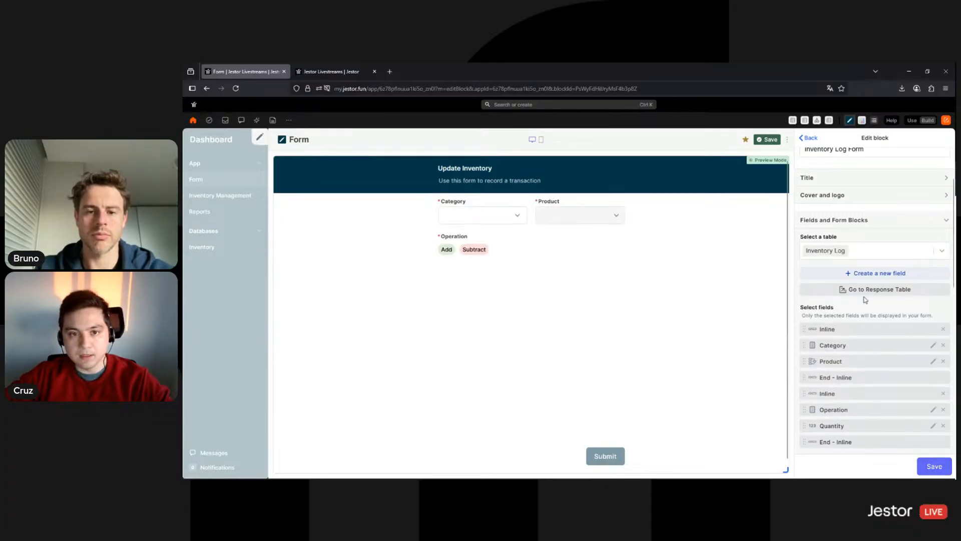
# Add a new Section block to the form and select its default title
pyautogui.scroll(-1, 863, 302)
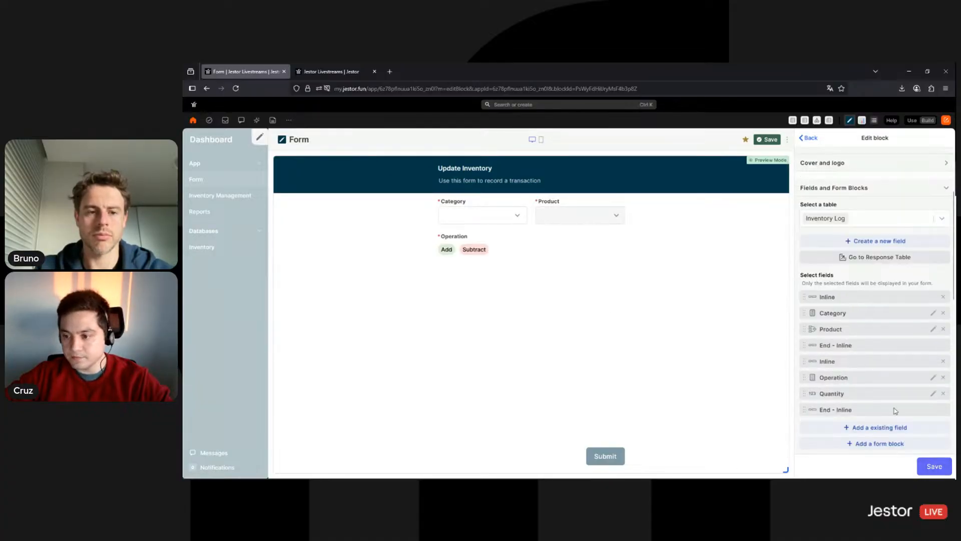
pyautogui.click(873, 450)
pyautogui.click(825, 344)
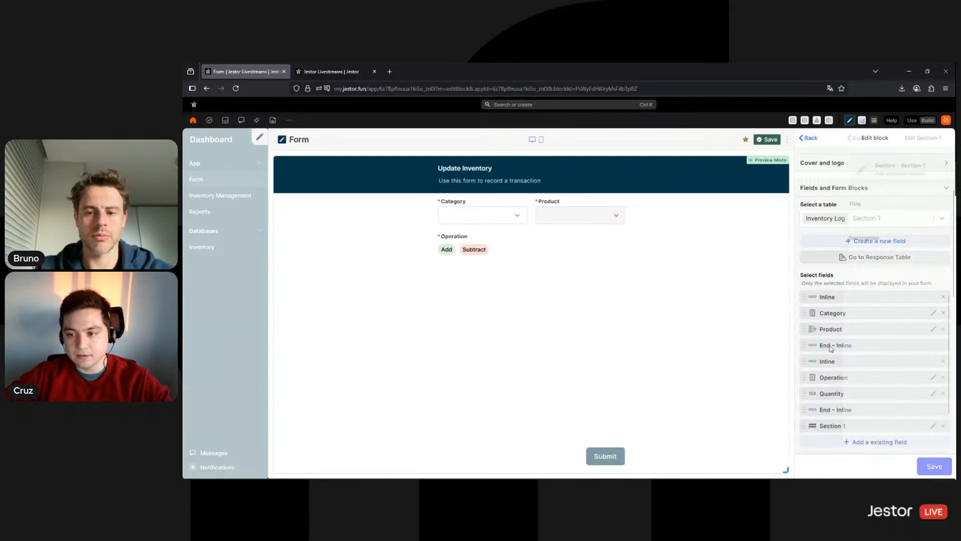
pyautogui.tripleClick(842, 218)
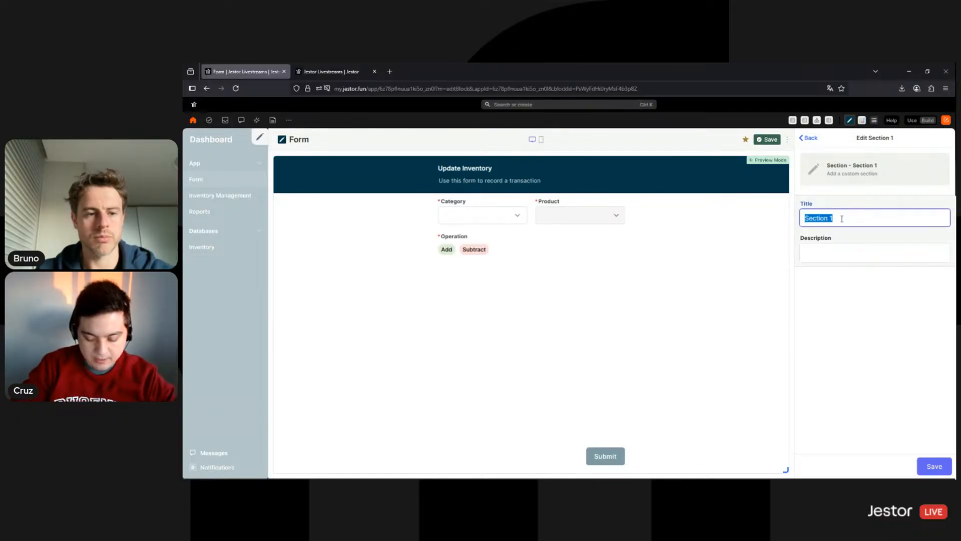
# Name the section 'Transaction Info', describe it 'Record the transaction and the inventory will be automatically updated.', move it to top
pyautogui.write('T')
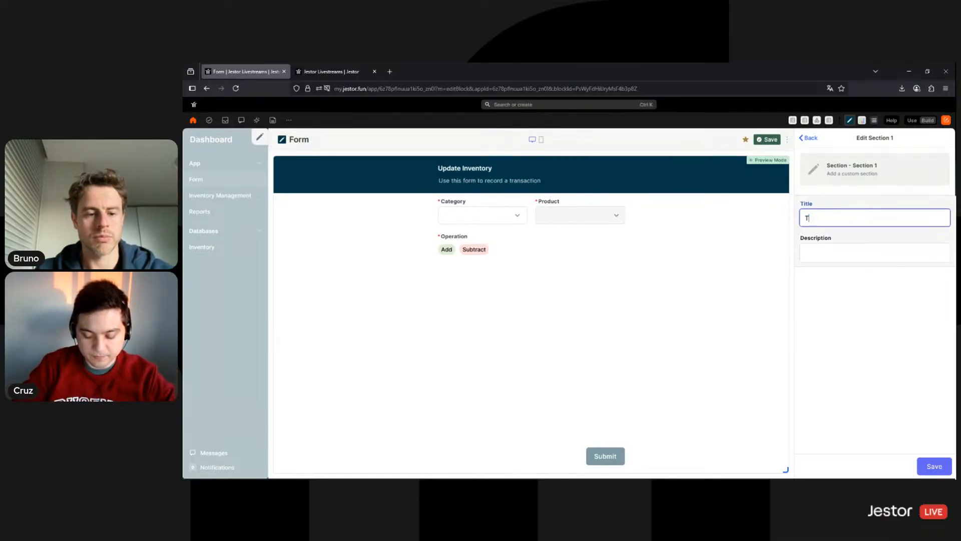
pyautogui.write('ransaction Info')
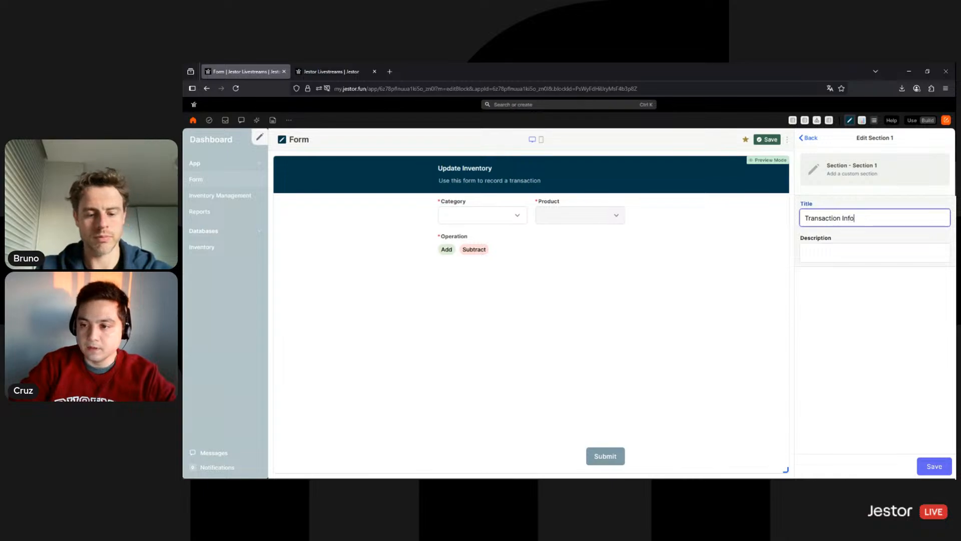
pyautogui.click(838, 253)
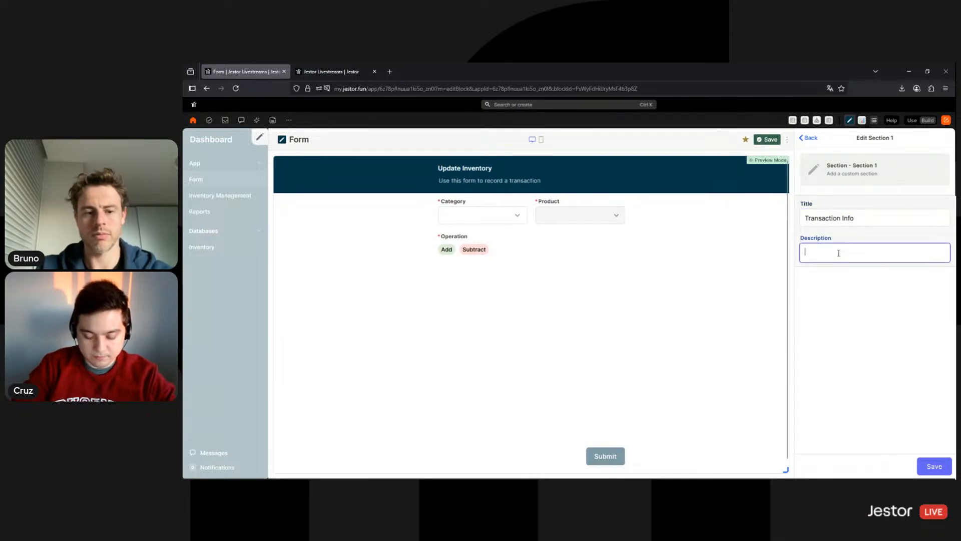
pyautogui.write('Select the ')
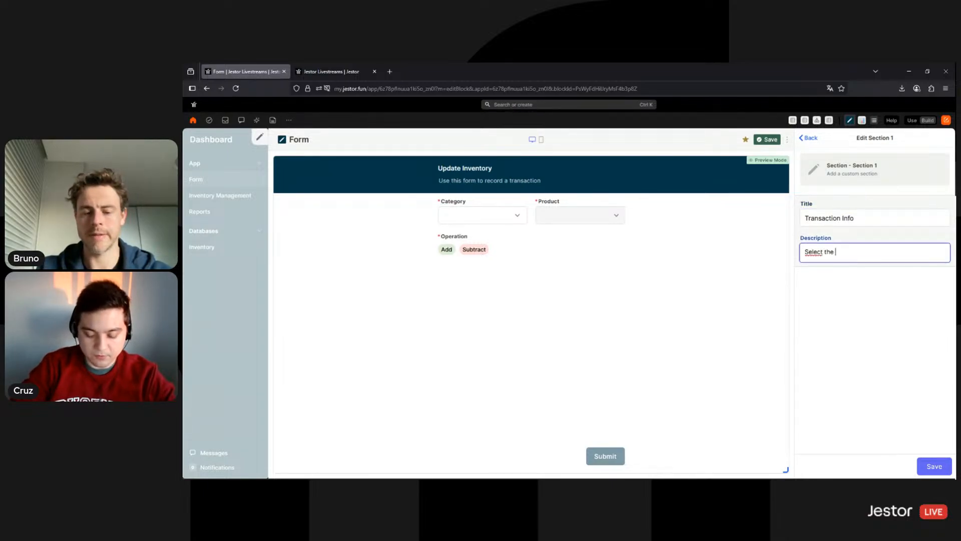
pyautogui.write('category, item,')
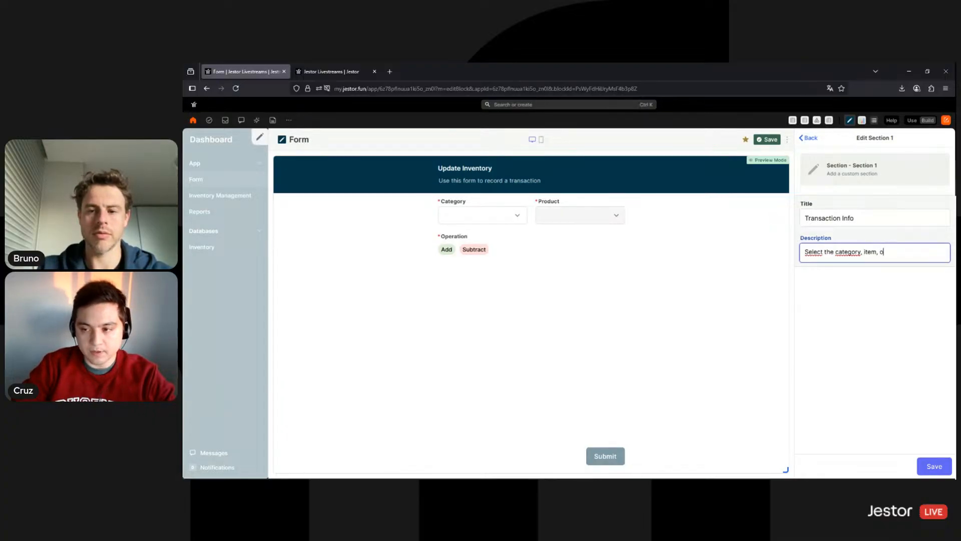
pyautogui.write('opeatio')
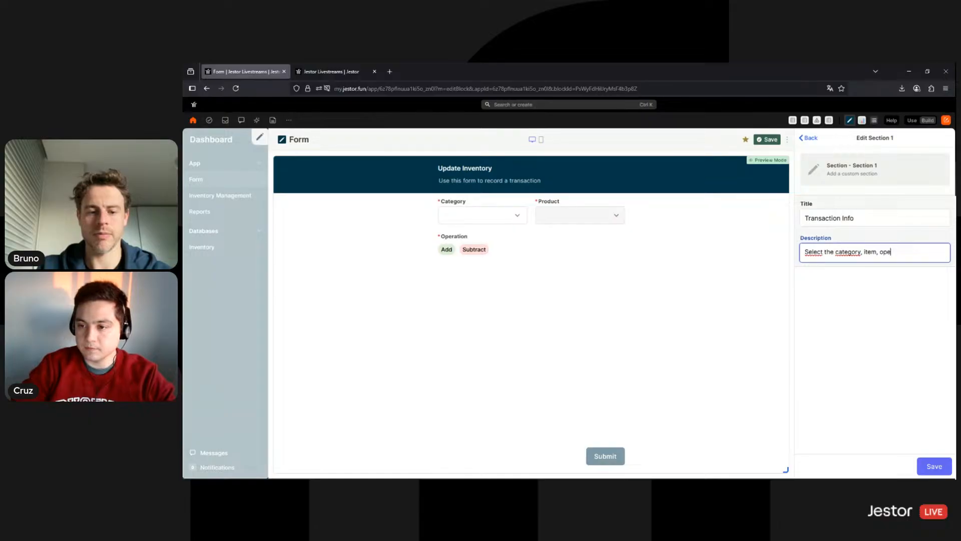
pyautogui.doubleClick(841, 257)
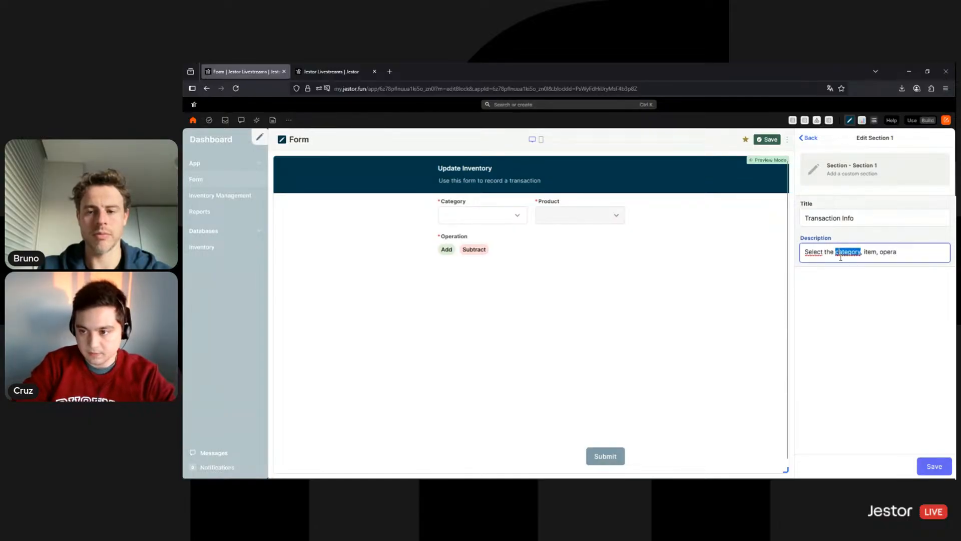
pyautogui.tripleClick(841, 257)
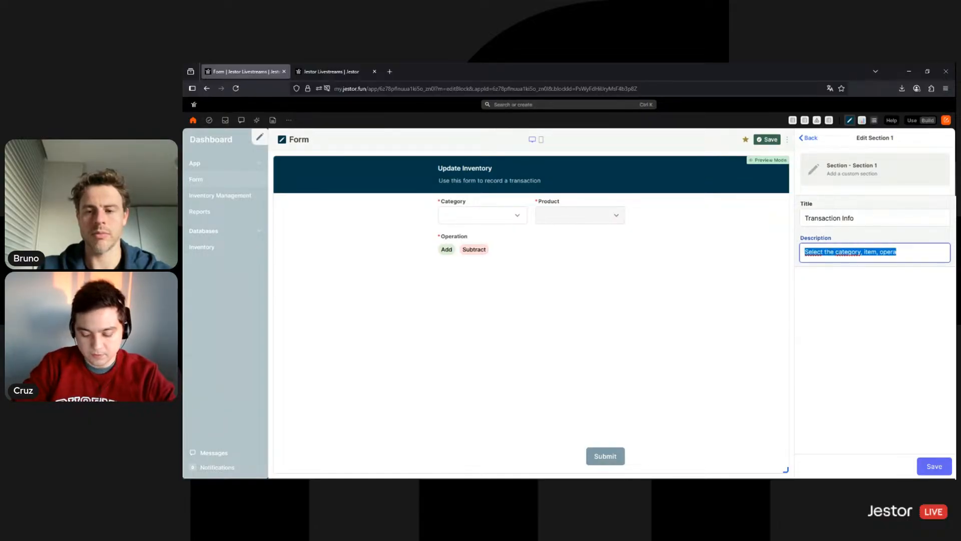
pyautogui.write('Record the transa')
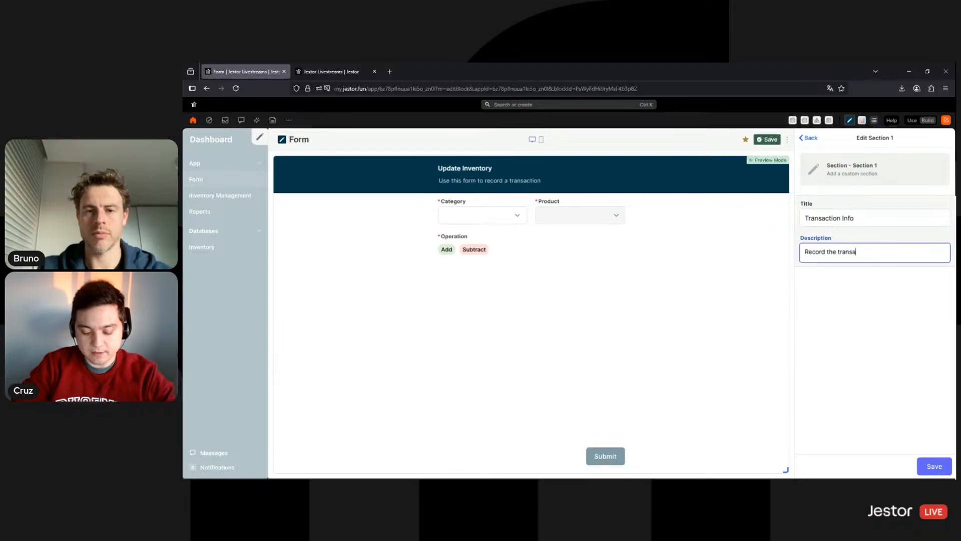
pyautogui.write('ction and ')
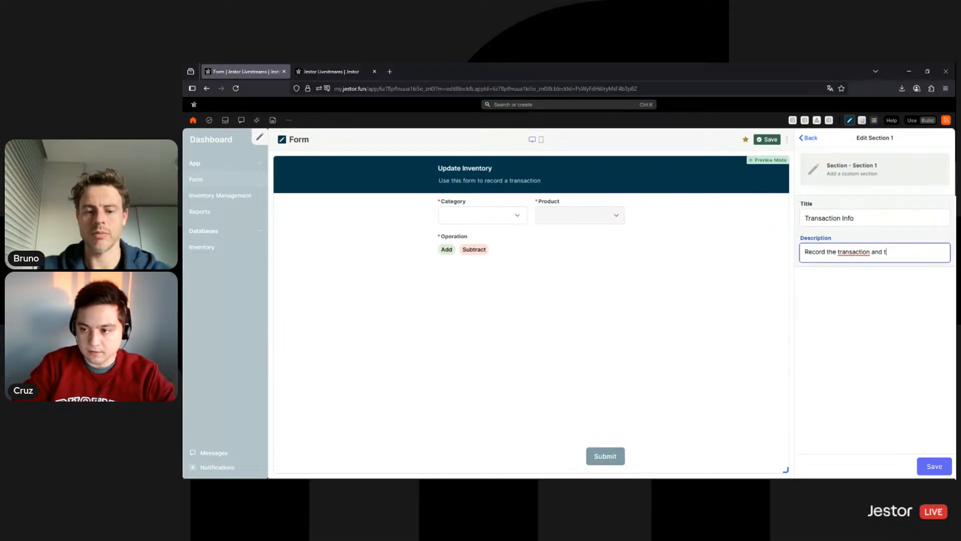
pyautogui.write('the inventory w')
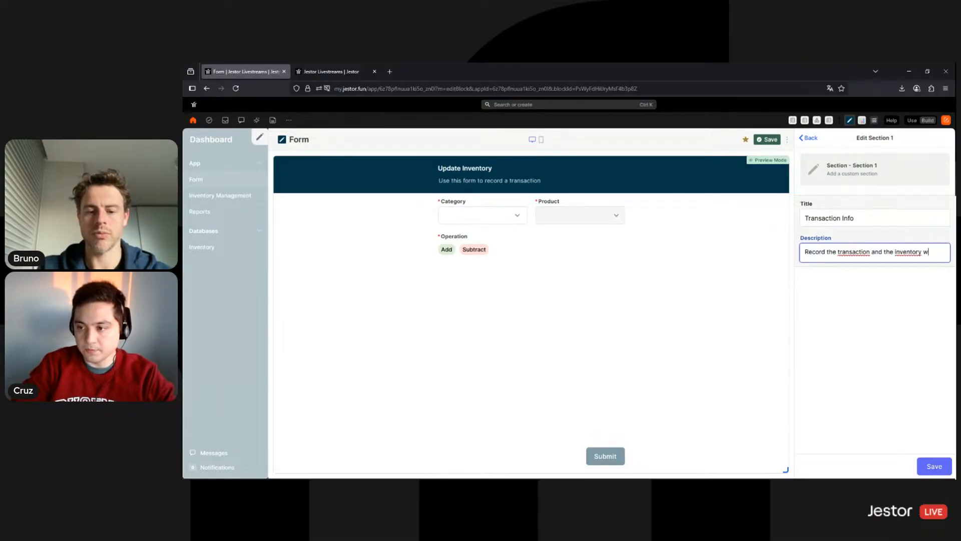
pyautogui.write('ill be automatical')
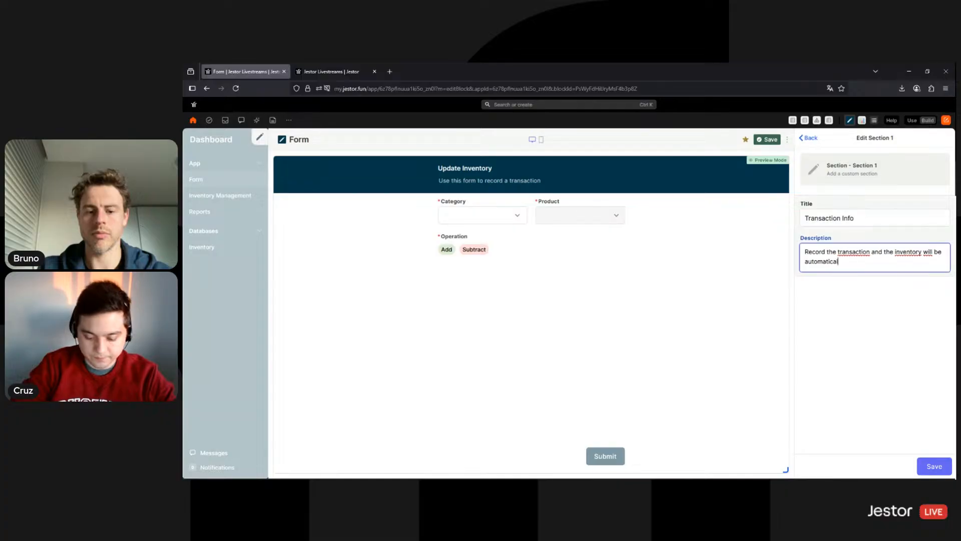
pyautogui.write('ly updated.')
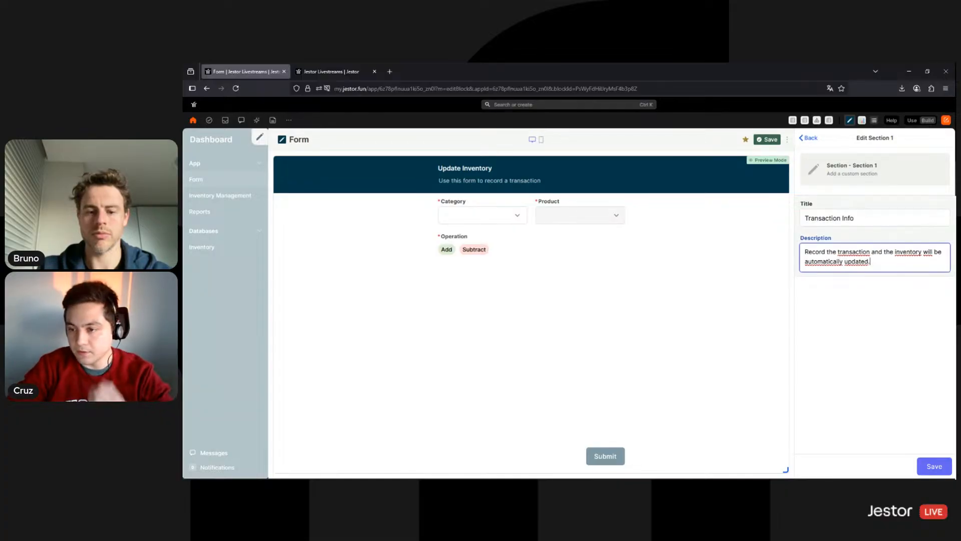
pyautogui.click(932, 466)
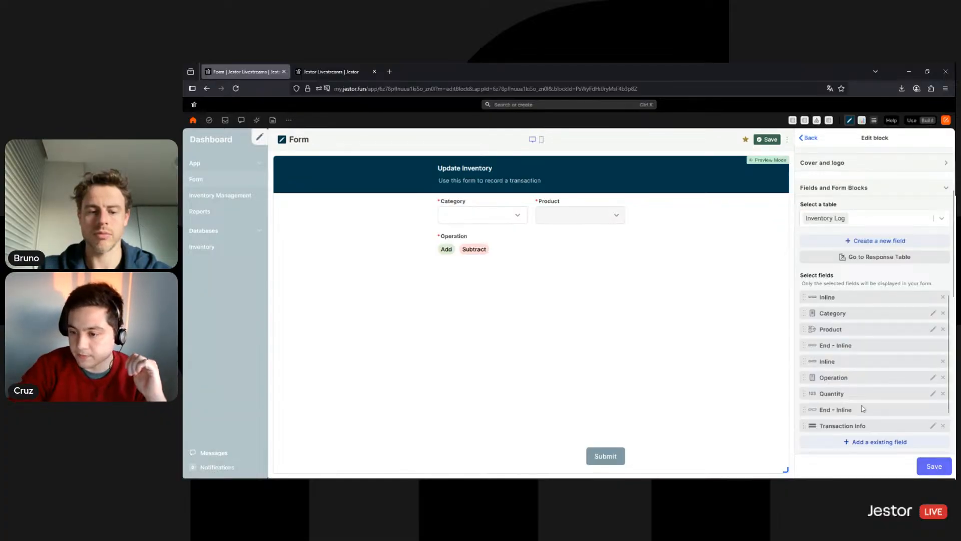
pyautogui.moveTo(865, 422); pyautogui.dragTo(831, 325)
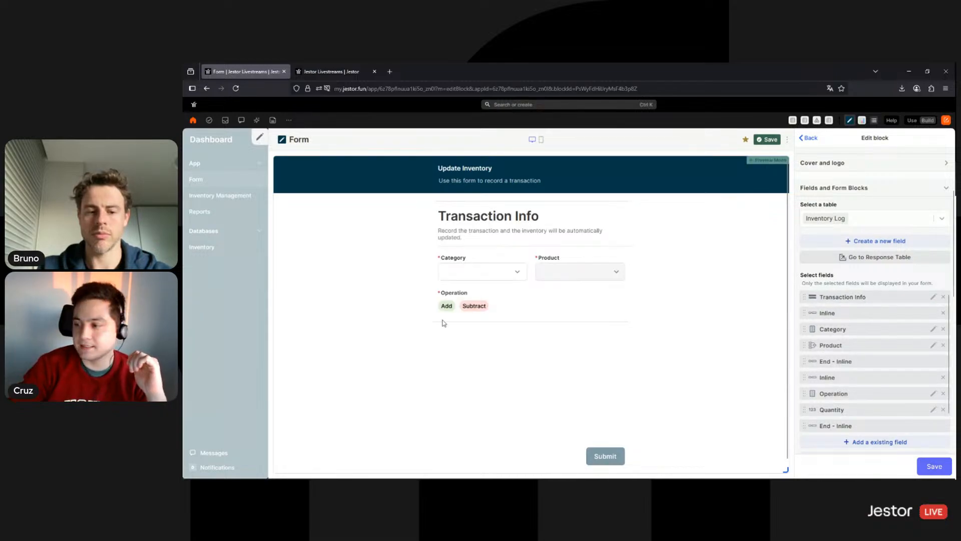
# Save the form block, preview the form, and try Category Electronics with Headphones
pyautogui.click(932, 466)
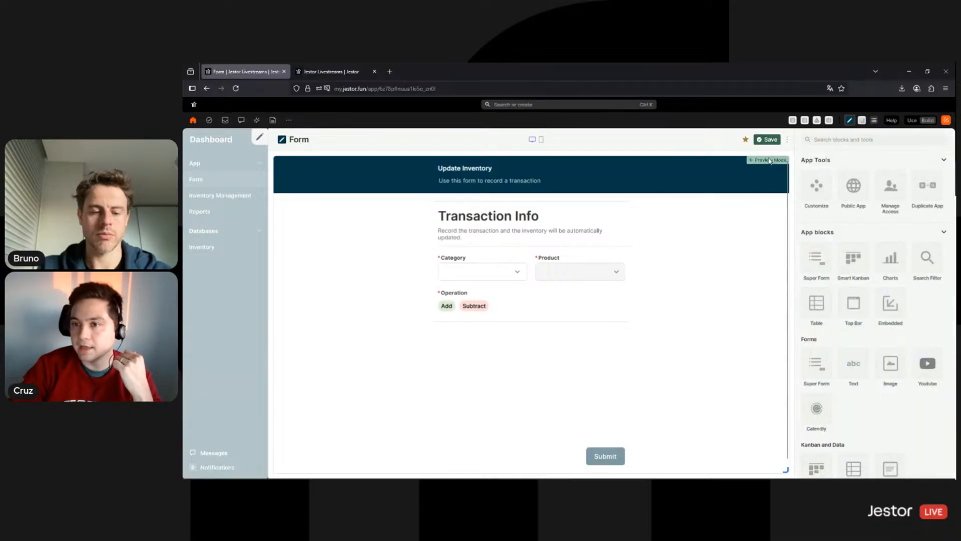
pyautogui.click(767, 141)
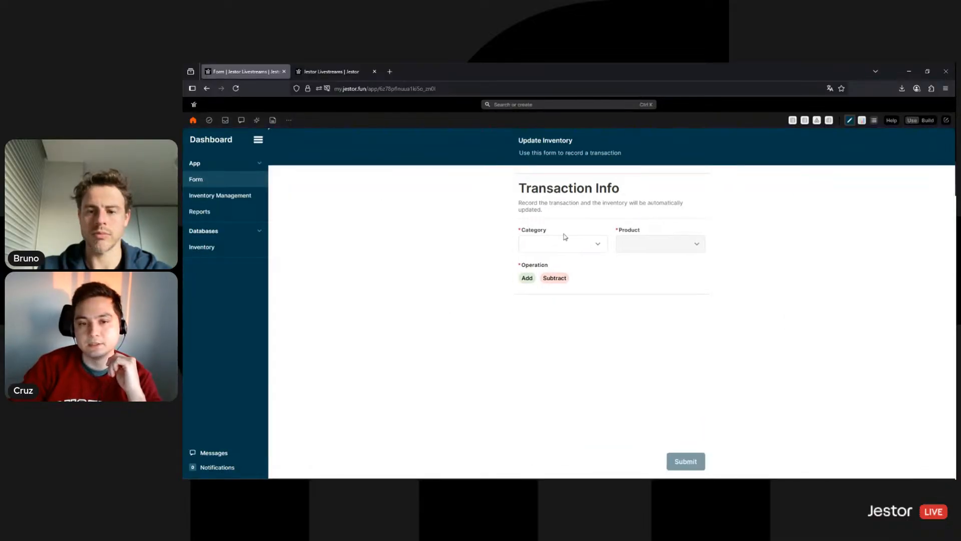
pyautogui.click(576, 248)
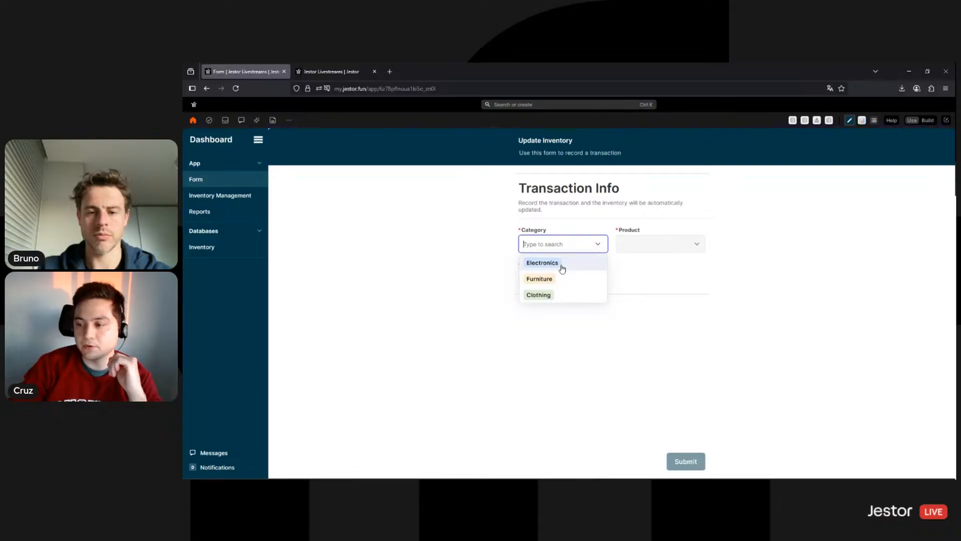
pyautogui.click(563, 264)
pyautogui.click(681, 244)
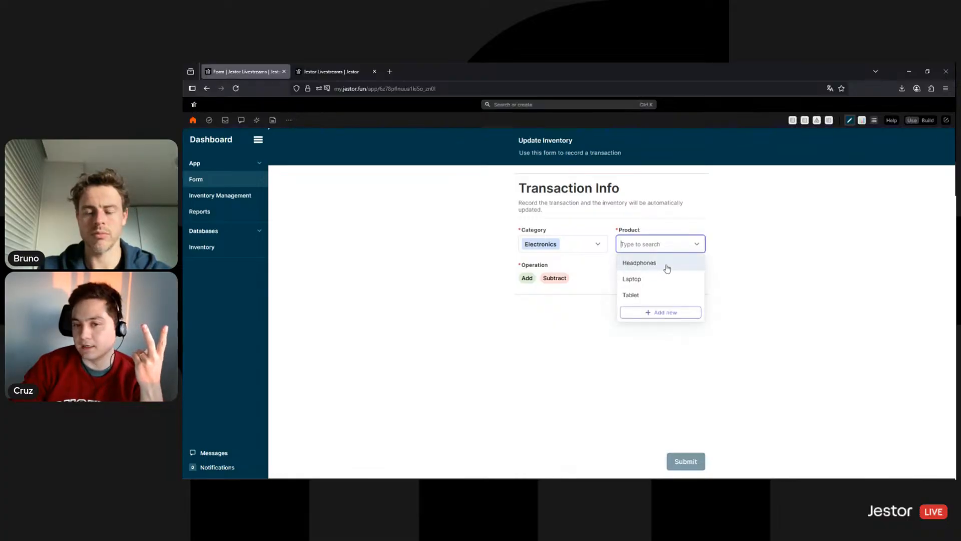
pyautogui.click(663, 268)
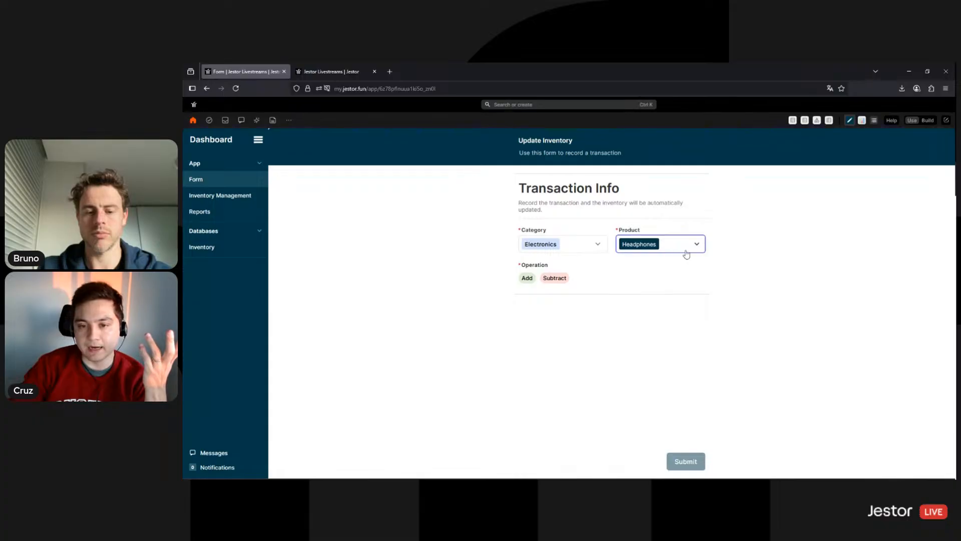
# Change the entry to Clothing, T-Shirt, operation Add, quantity 5, then go to Inventory Log
pyautogui.click(686, 252)
pyautogui.click(587, 245)
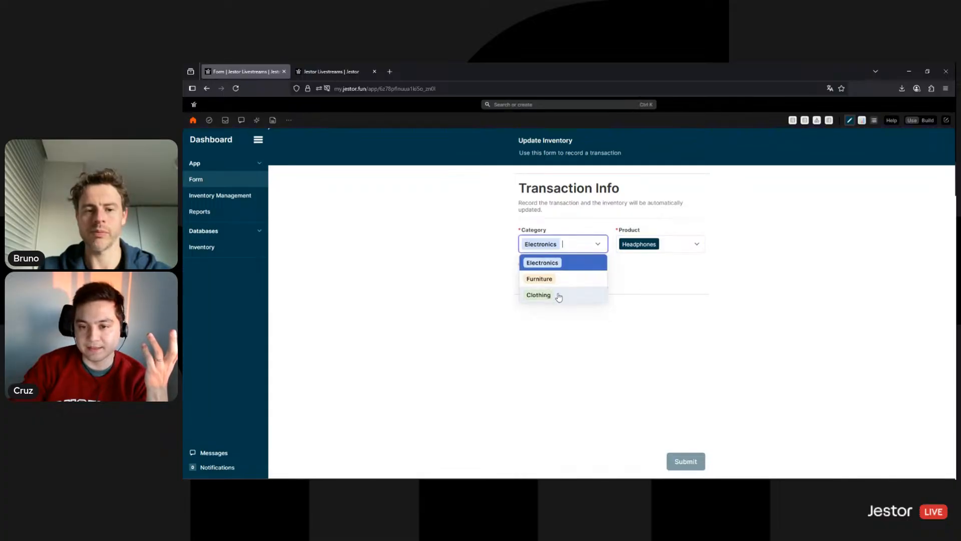
pyautogui.click(555, 294)
pyautogui.click(682, 249)
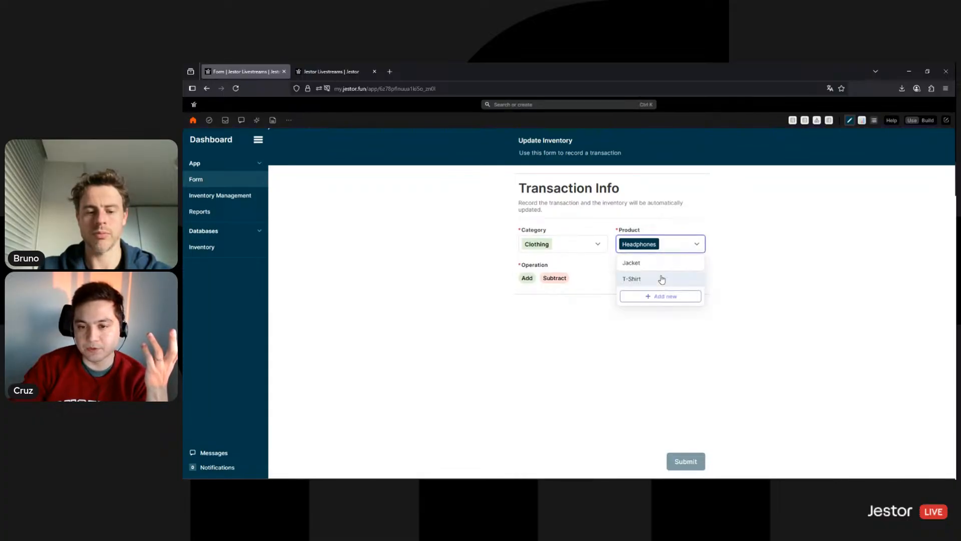
pyautogui.click(663, 277)
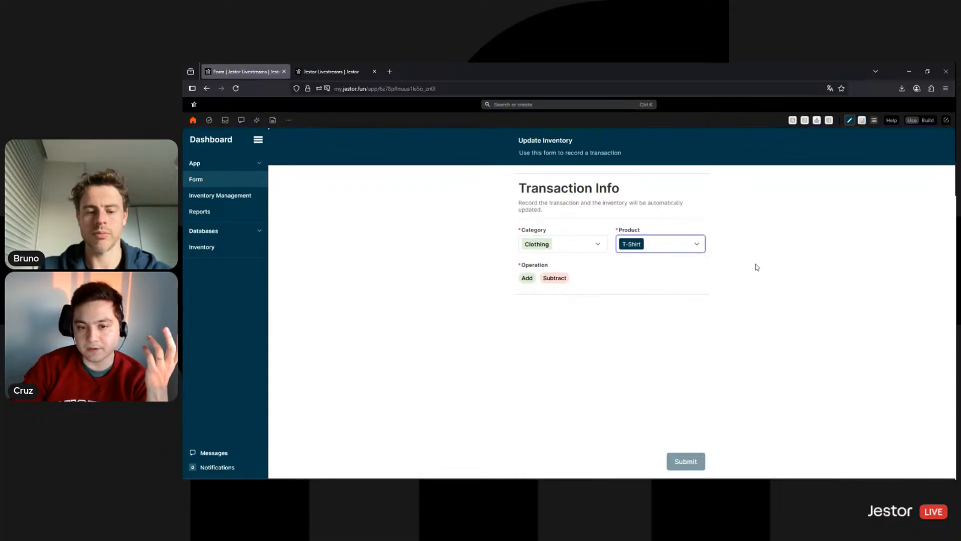
pyautogui.click(527, 277)
pyautogui.click(625, 279)
pyautogui.write('5')
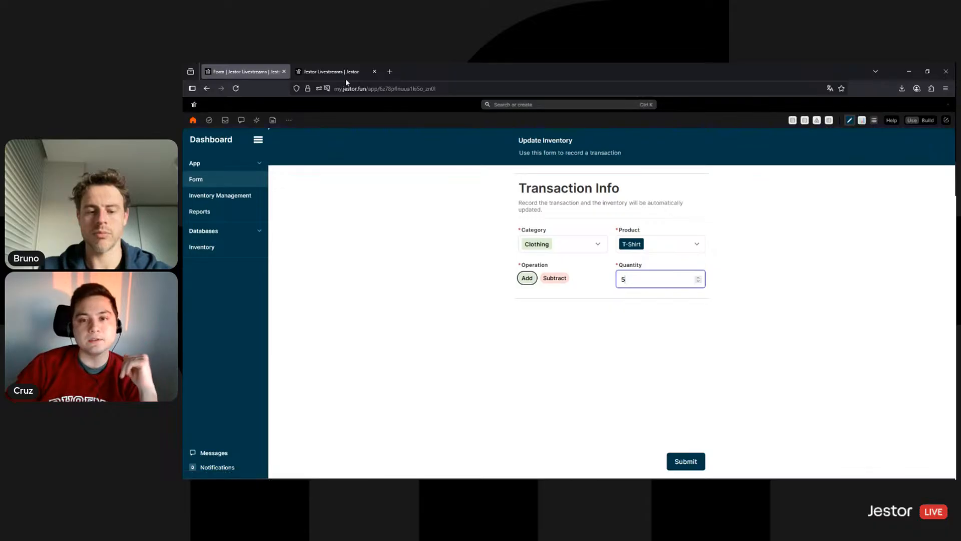
pyautogui.moveTo(347, 79)
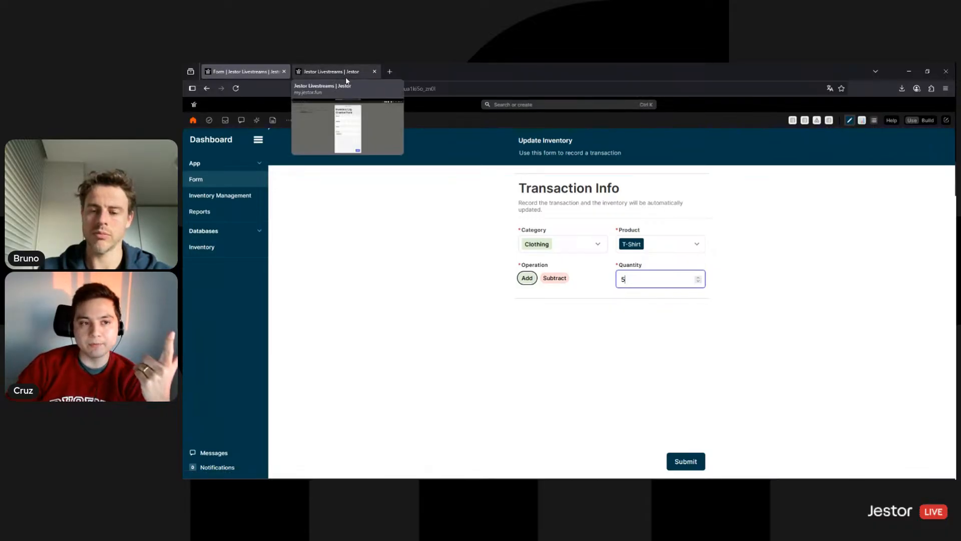
pyautogui.click(345, 76)
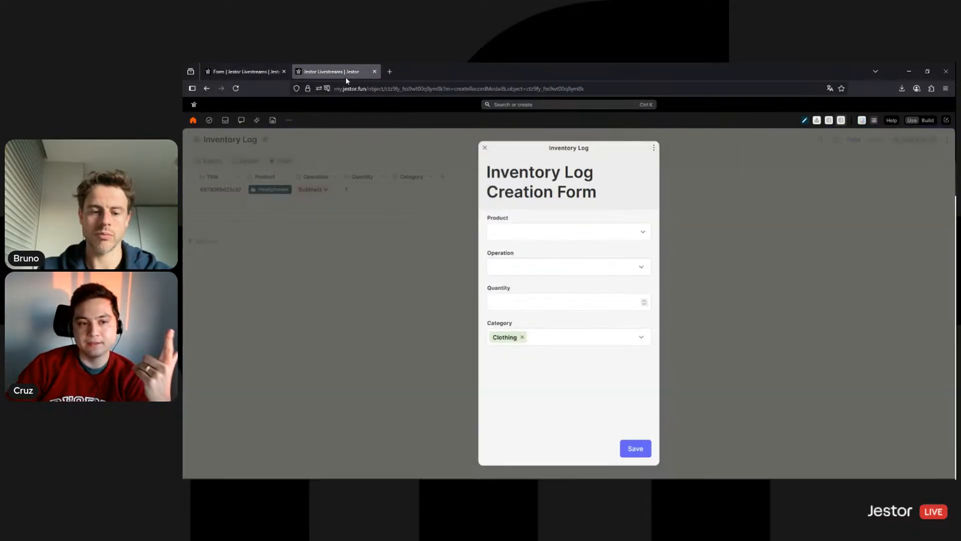
# Discard the unsaved Inventory Log record and start a new automation named 'Add Inventory'
pyautogui.click(404, 247)
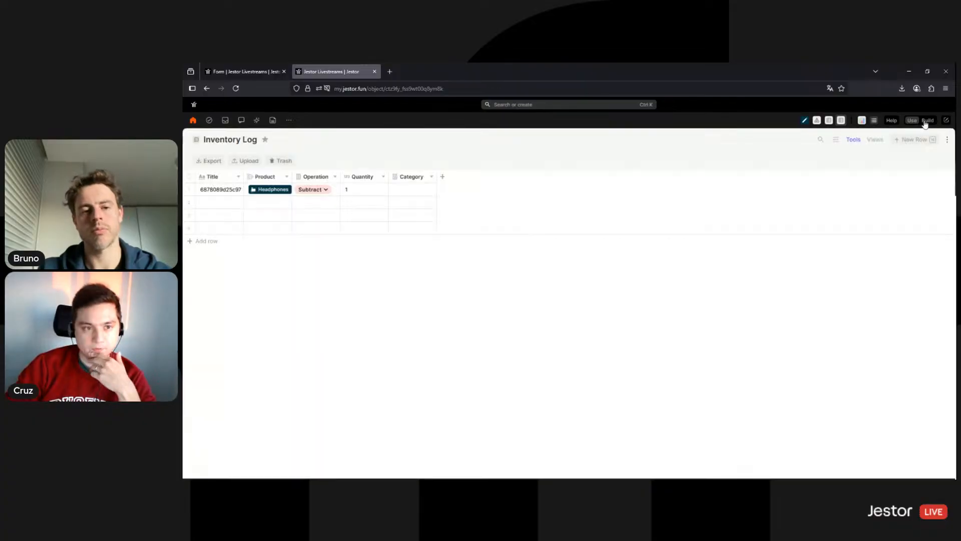
pyautogui.click(927, 121)
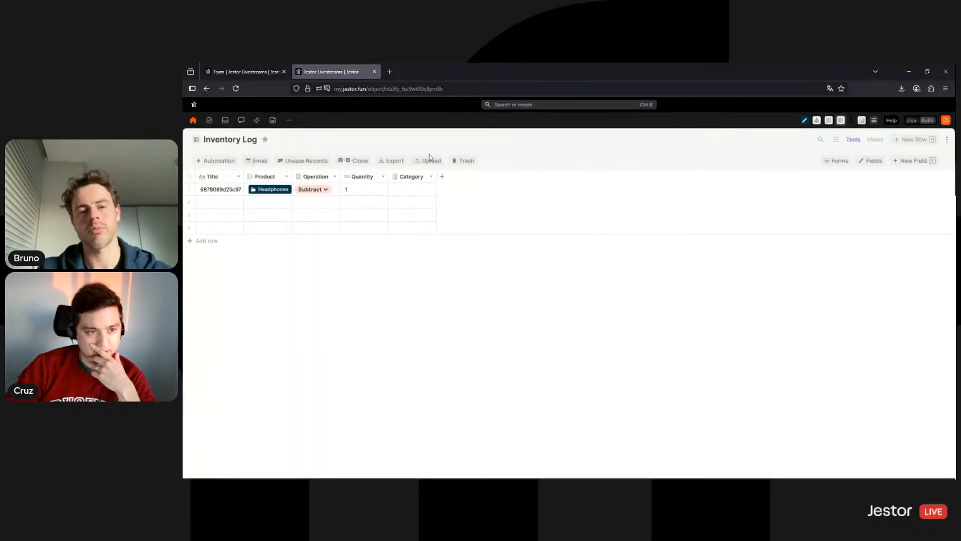
pyautogui.click(221, 161)
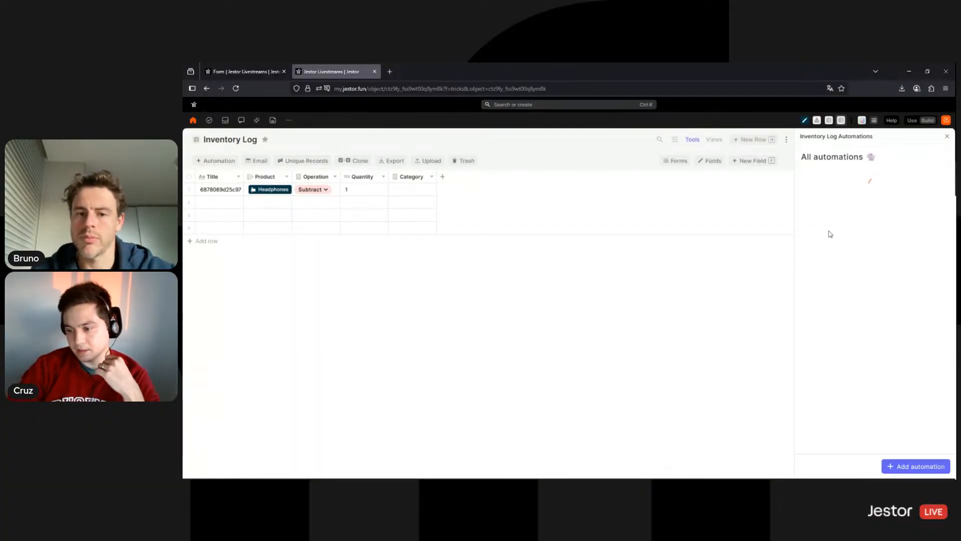
pyautogui.click(903, 466)
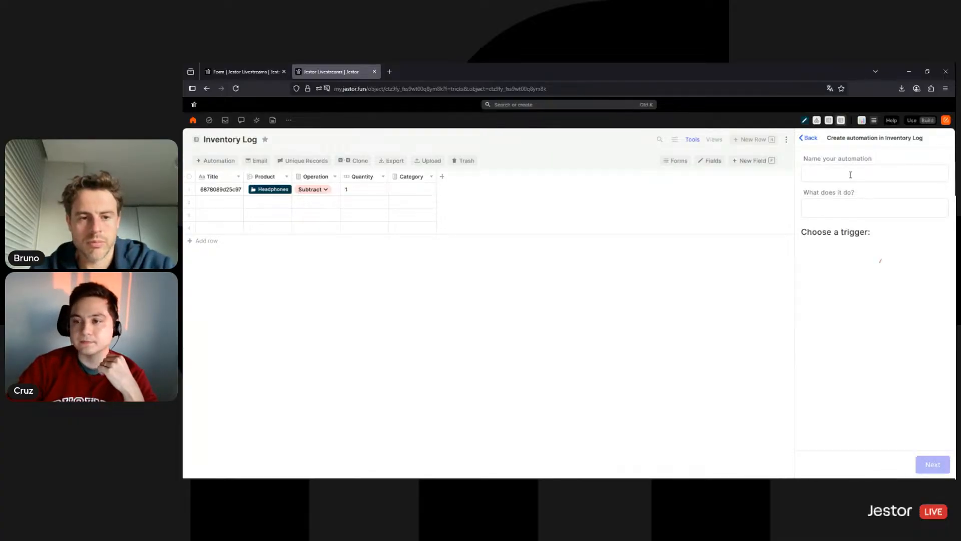
pyautogui.write('Add Inventory')
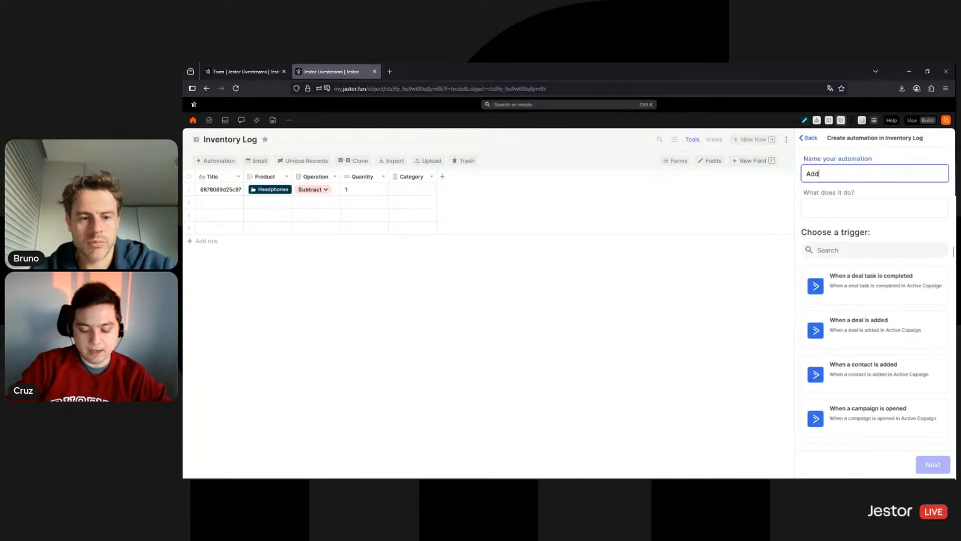
# Set the automation's trigger to 'When a new record is created' and save it
pyautogui.click(854, 253)
pyautogui.write('when a record')
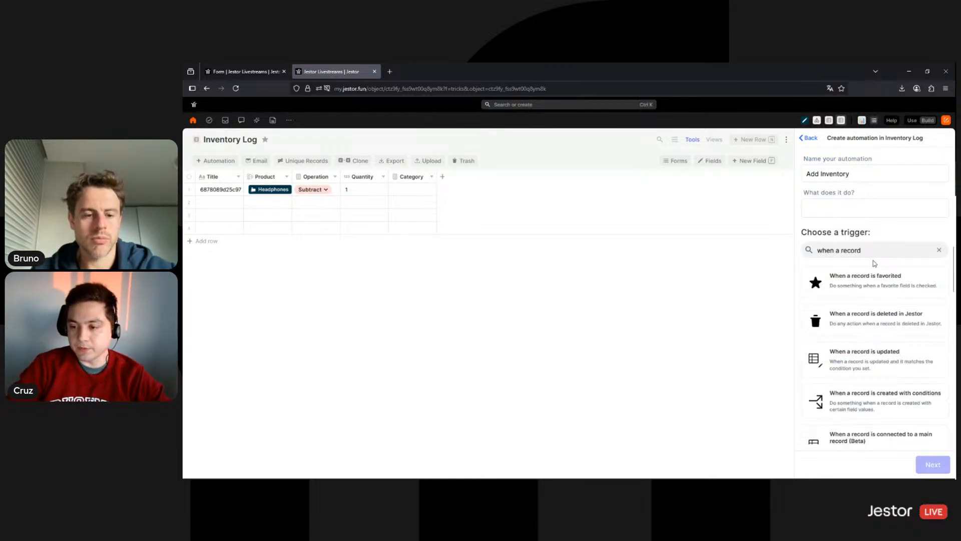
pyautogui.write(' is created')
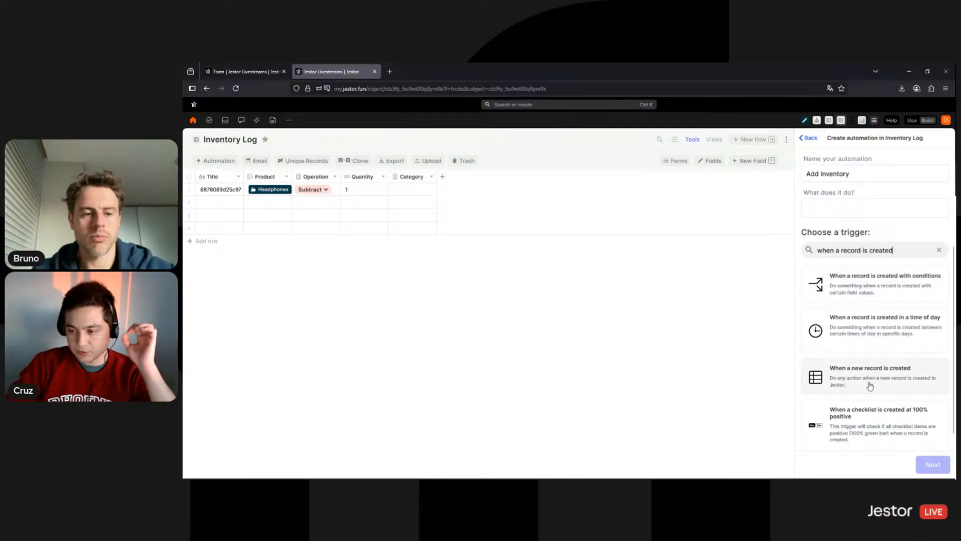
pyautogui.click(816, 385)
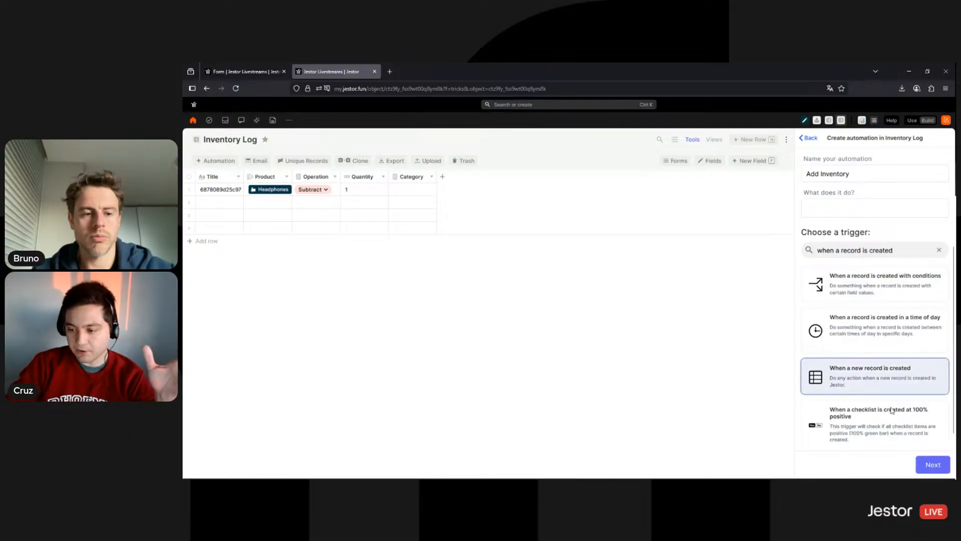
pyautogui.click(934, 465)
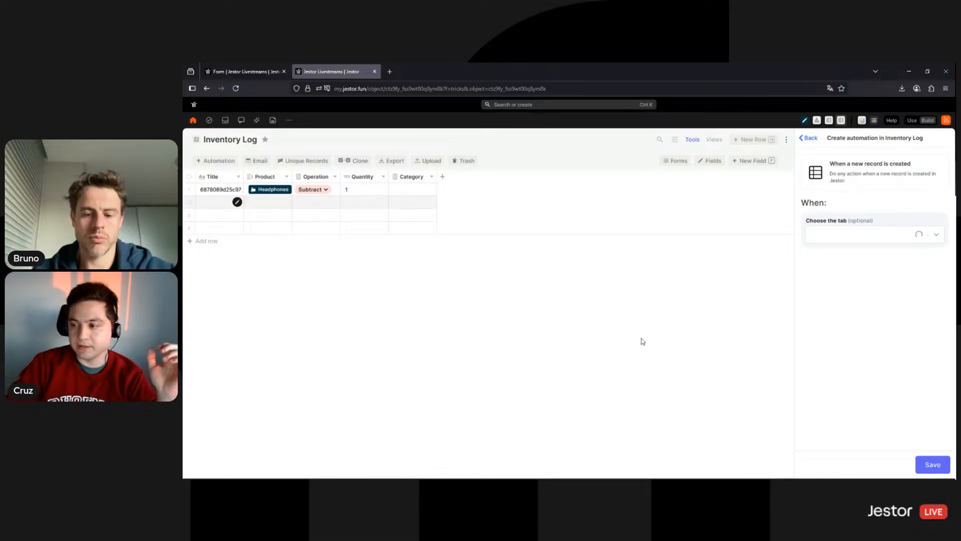
pyautogui.click(932, 464)
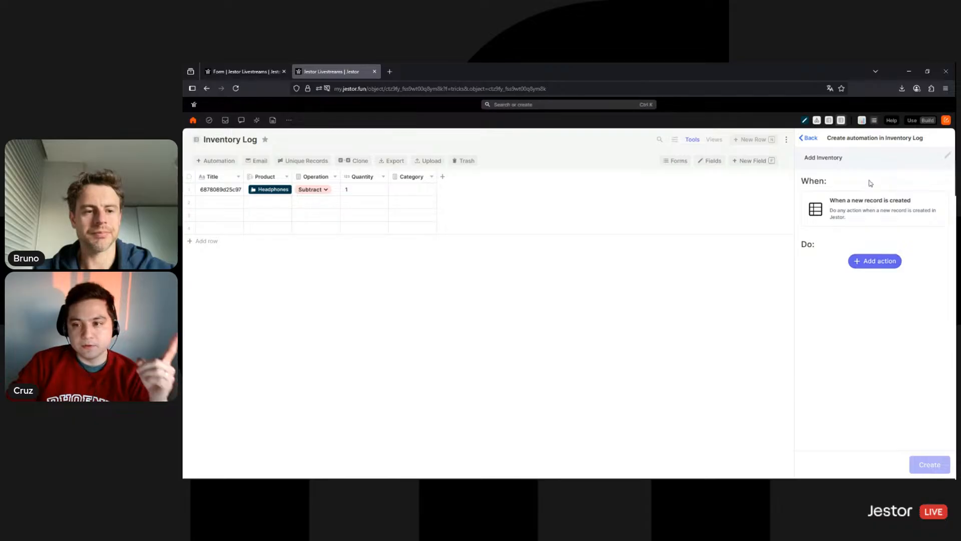
# Add an IF Conditions with AND step checking {{operation}} Is equal to Add, and save it
pyautogui.click(875, 260)
pyautogui.write('if')
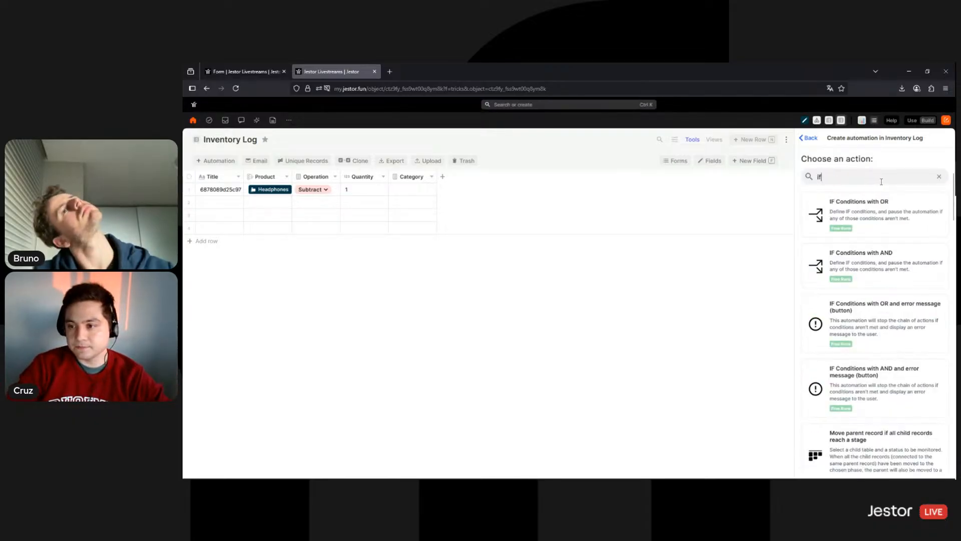
pyautogui.click(878, 268)
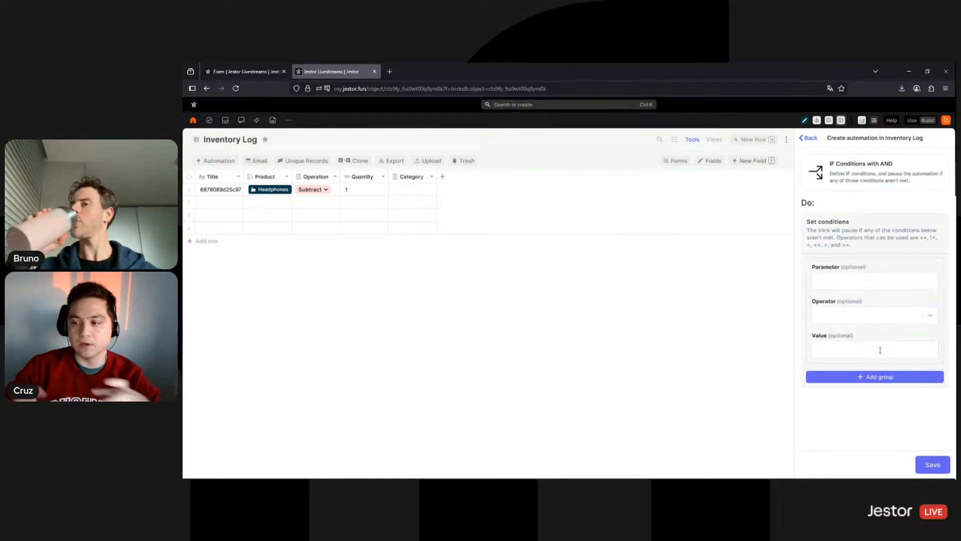
pyautogui.click(877, 278)
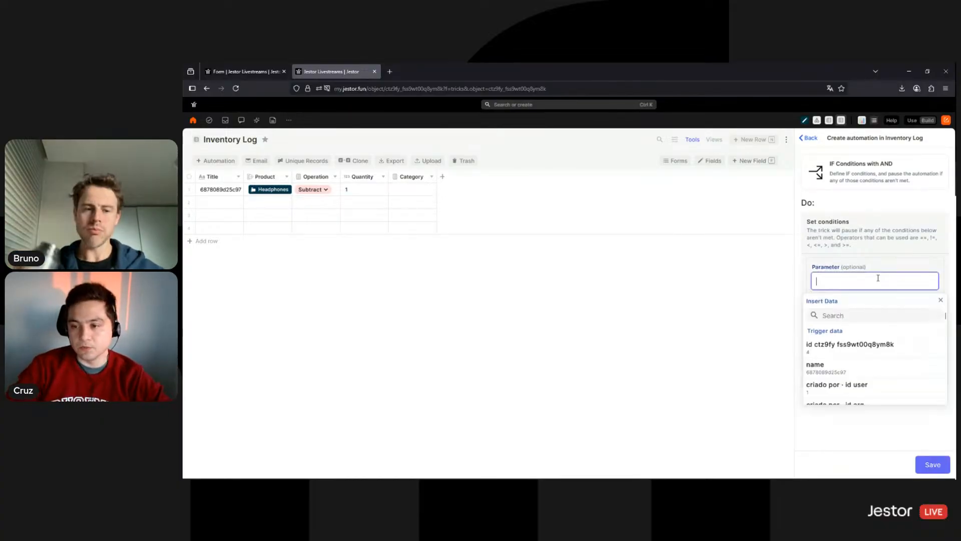
pyautogui.click(850, 314)
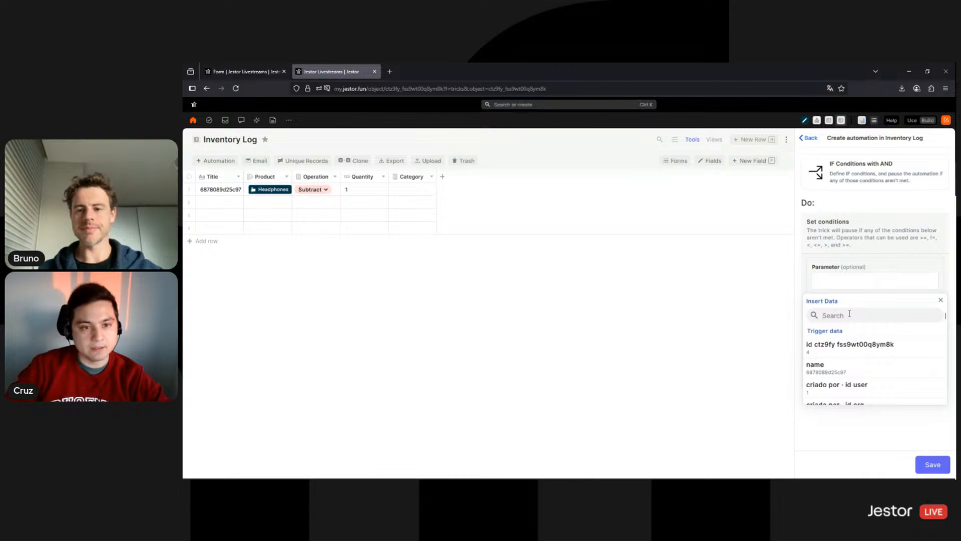
pyautogui.write('oper')
pyautogui.click(836, 345)
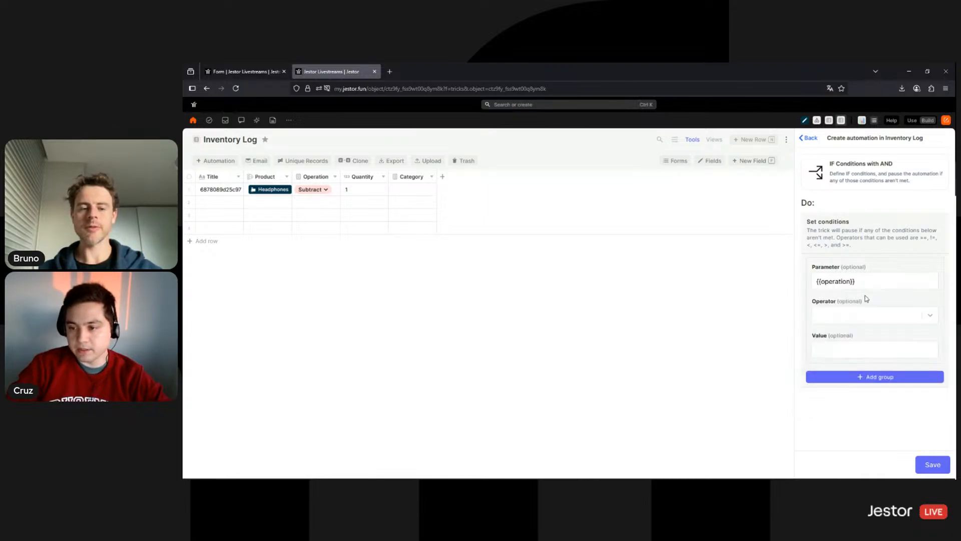
pyautogui.click(841, 315)
pyautogui.click(835, 333)
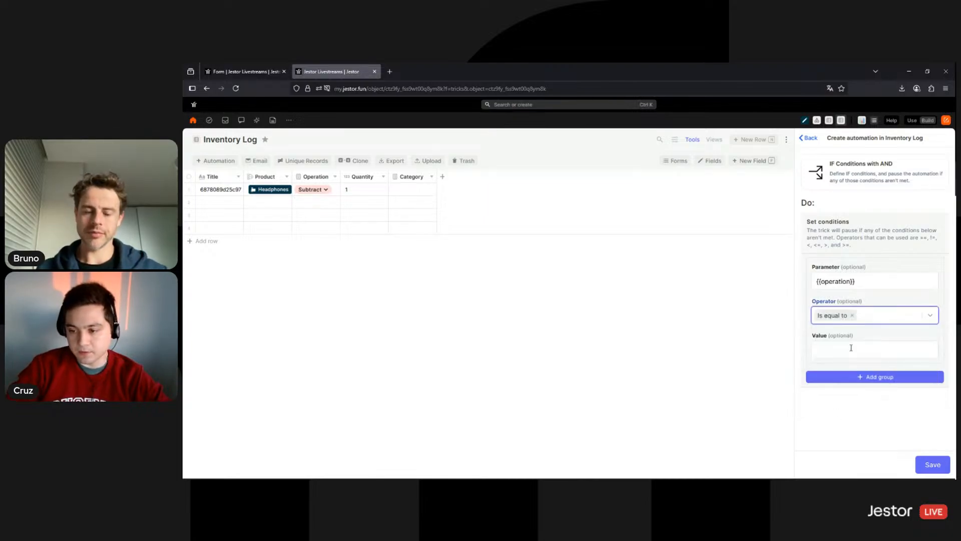
pyautogui.click(851, 348)
pyautogui.write('Add')
pyautogui.click(863, 336)
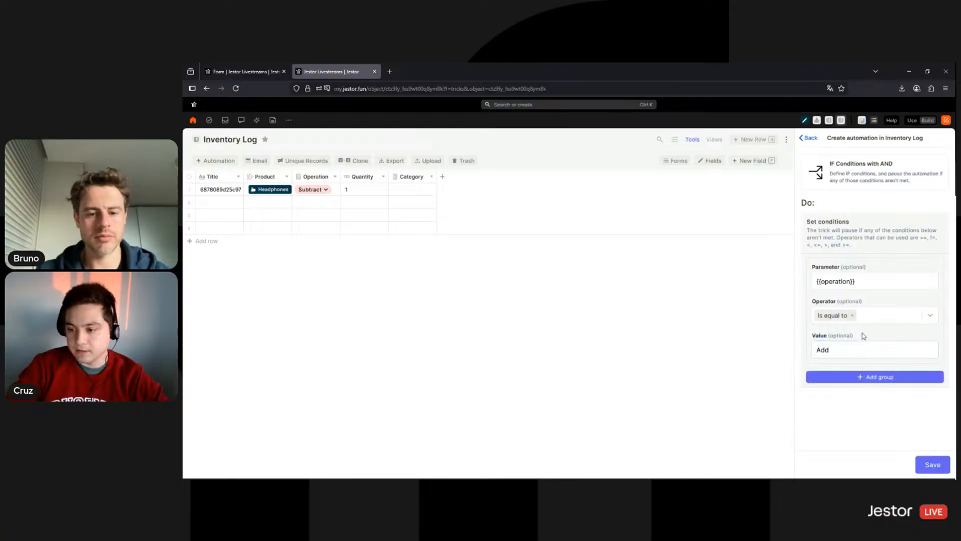
pyautogui.click(931, 464)
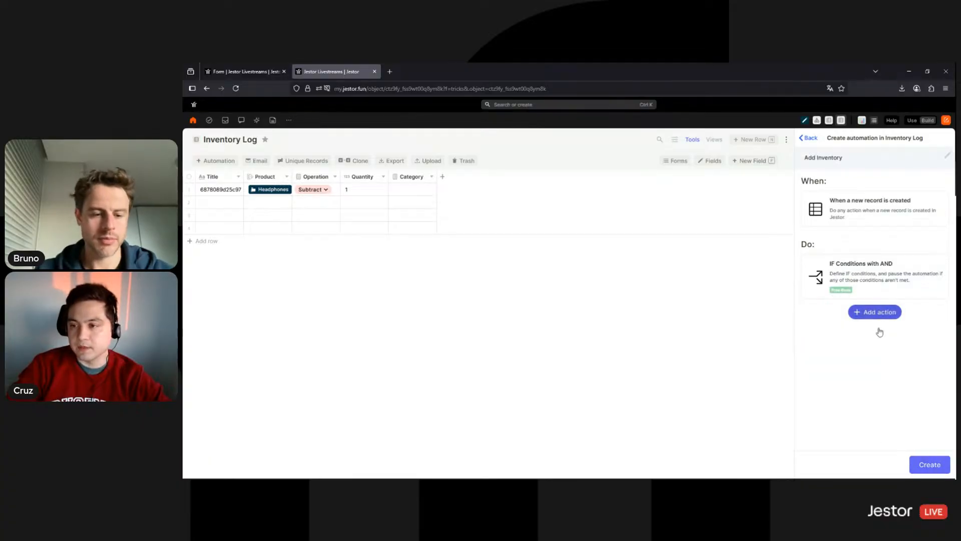
# Add an Update quantities (simple) action after the condition, found by searching 'add'
pyautogui.click(875, 311)
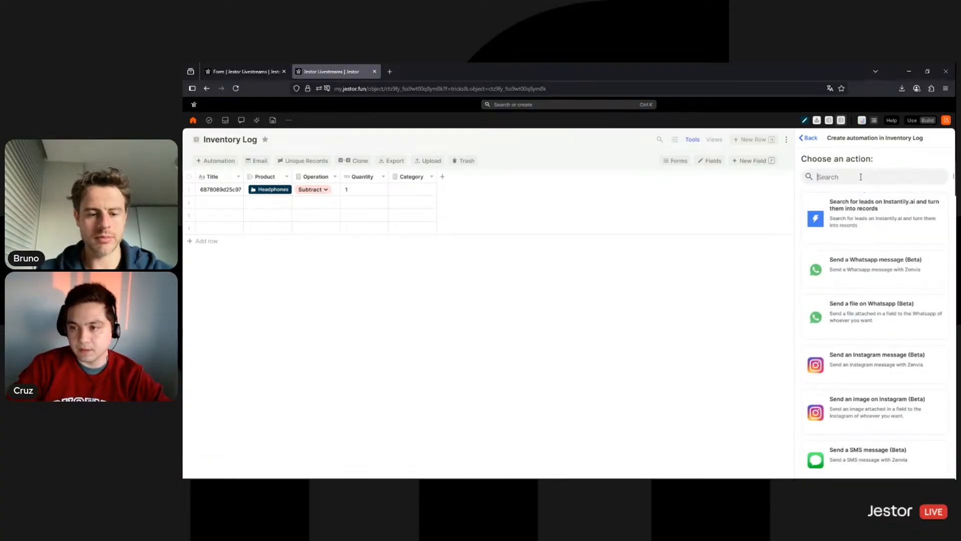
pyautogui.write('invent')
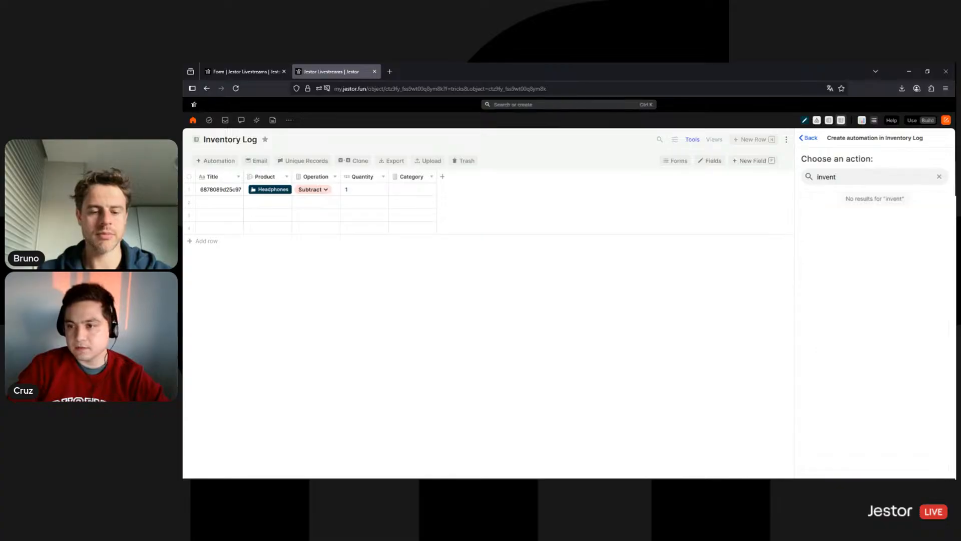
pyautogui.press('BackSpace')
pyautogui.press('BackSpace')
pyautogui.press('BackSpace')
pyautogui.press('BackSpace')
pyautogui.press('BackSpace')
pyautogui.press('BackSpace')
pyautogui.write('add')
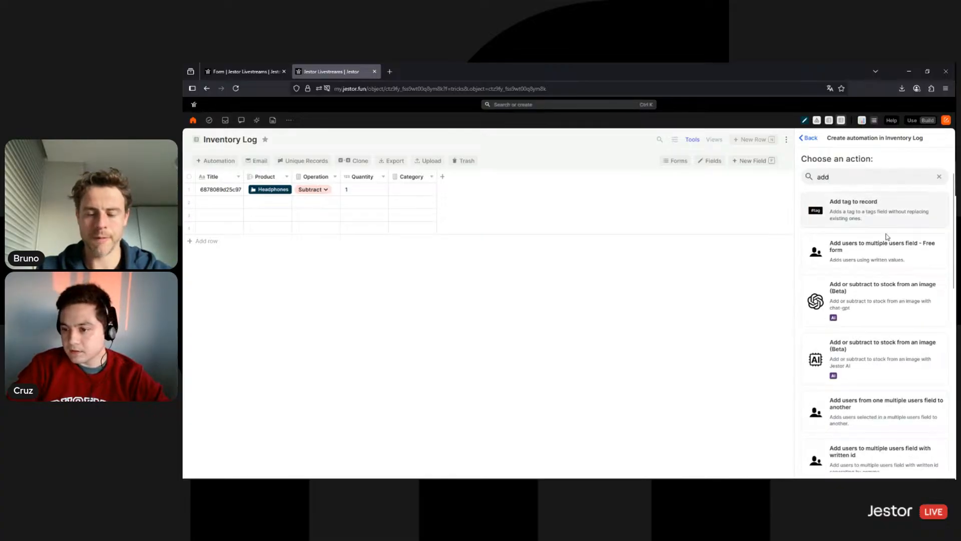
pyautogui.scroll(-10, 889, 274)
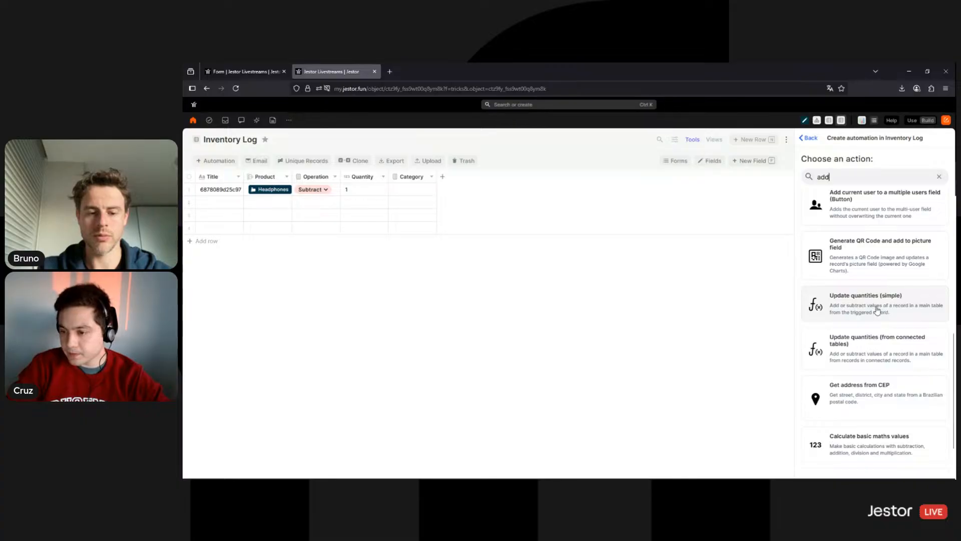
pyautogui.click(875, 310)
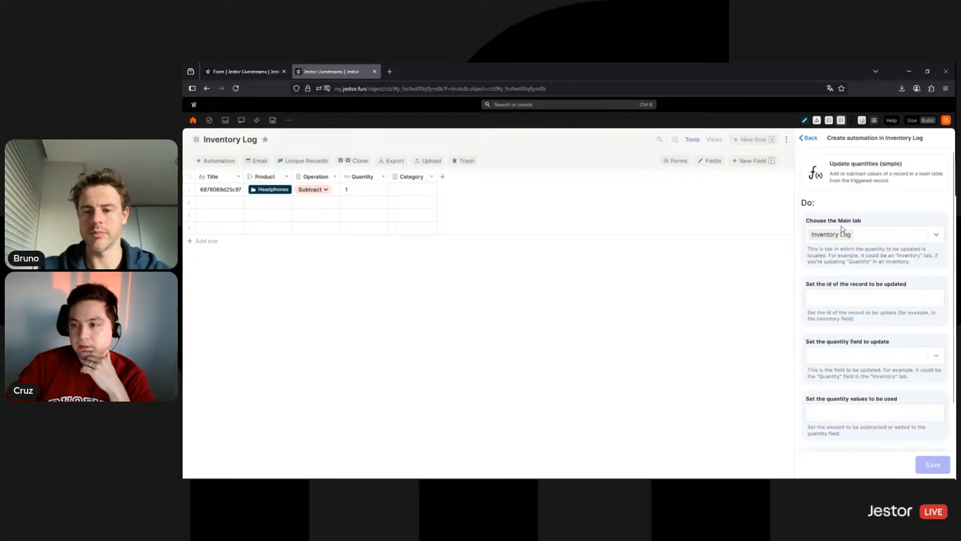
# Choose Inventory as the action's main tab, then review the form tab and the setup
pyautogui.click(875, 239)
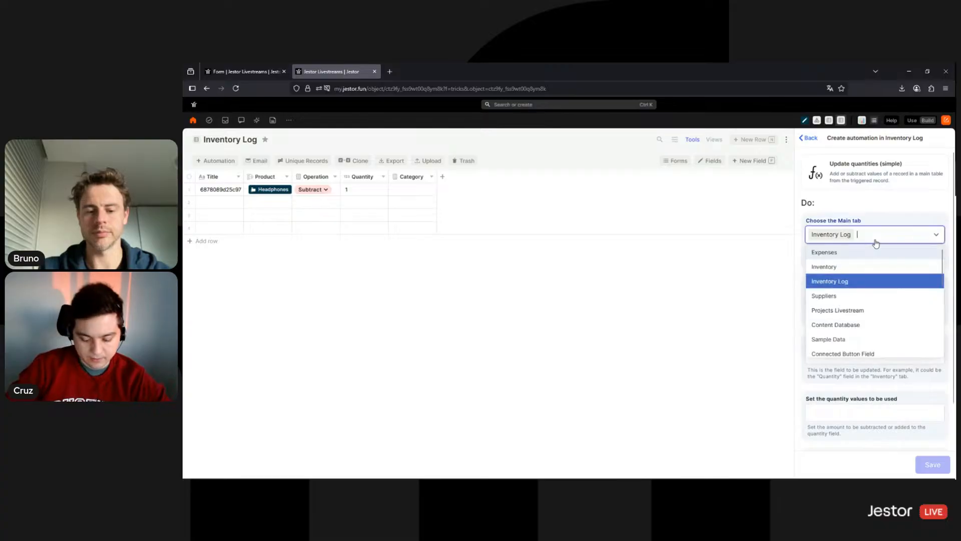
pyautogui.write('ine')
pyautogui.press('BackSpace')
pyautogui.press('BackSpace')
pyautogui.press('BackSpace')
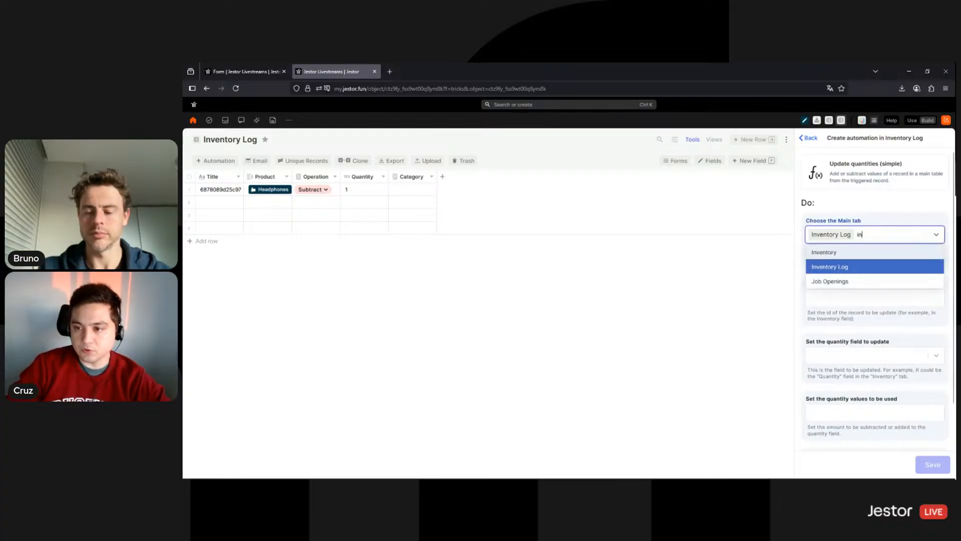
pyautogui.write('inve')
pyautogui.click(881, 251)
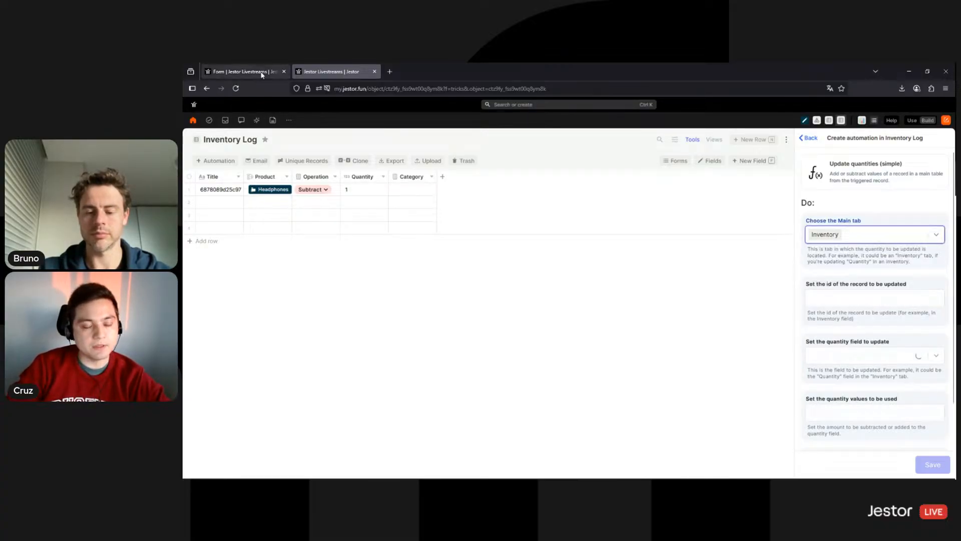
pyautogui.click(244, 71)
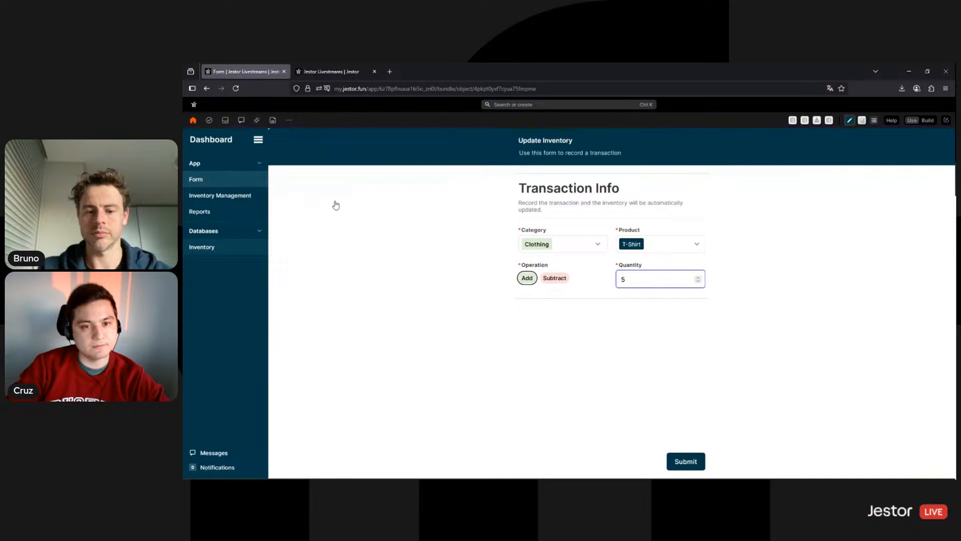
pyautogui.click(313, 70)
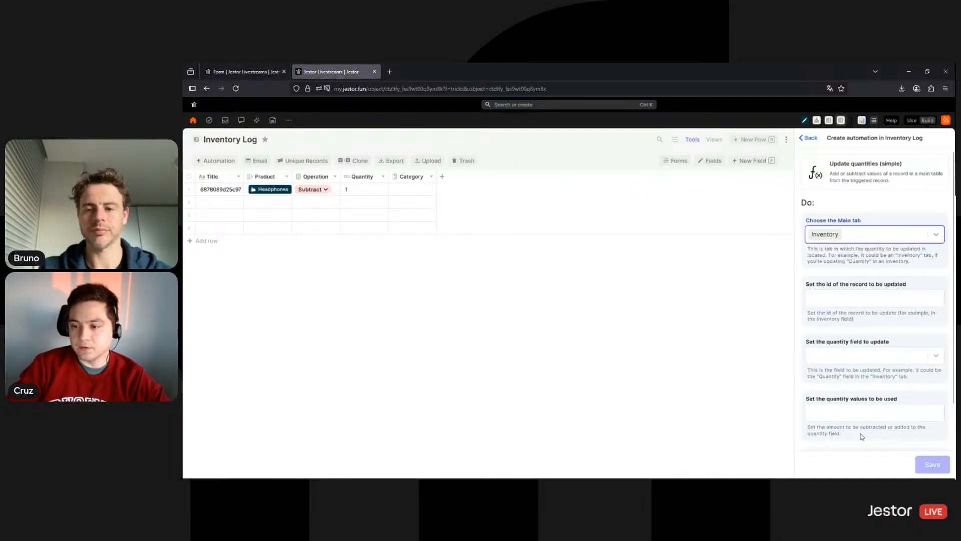
pyautogui.scroll(-1, 856, 316)
pyautogui.scroll(1, 856, 315)
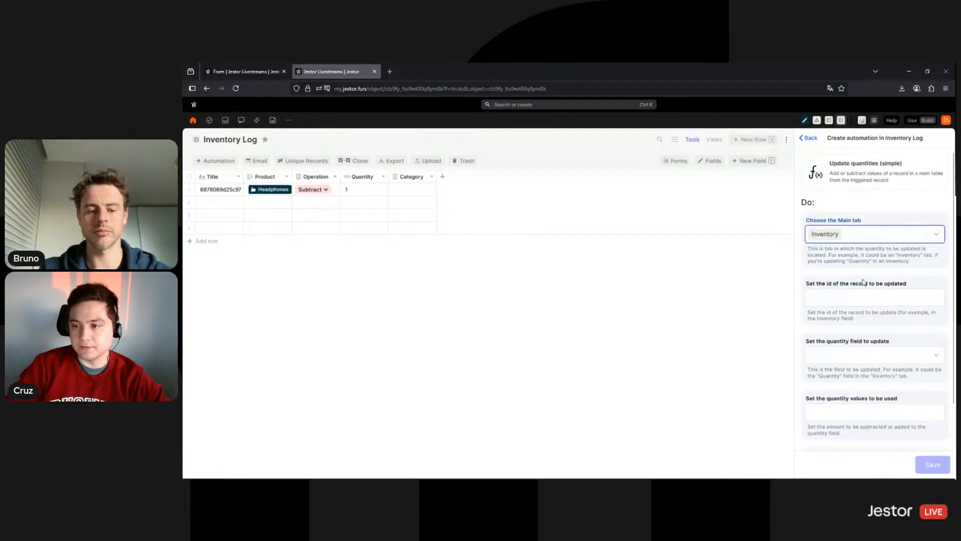
pyautogui.scroll(-1, 853, 301)
# Set the update action's record id to the product's id and its field to Quantity
pyautogui.click(841, 249)
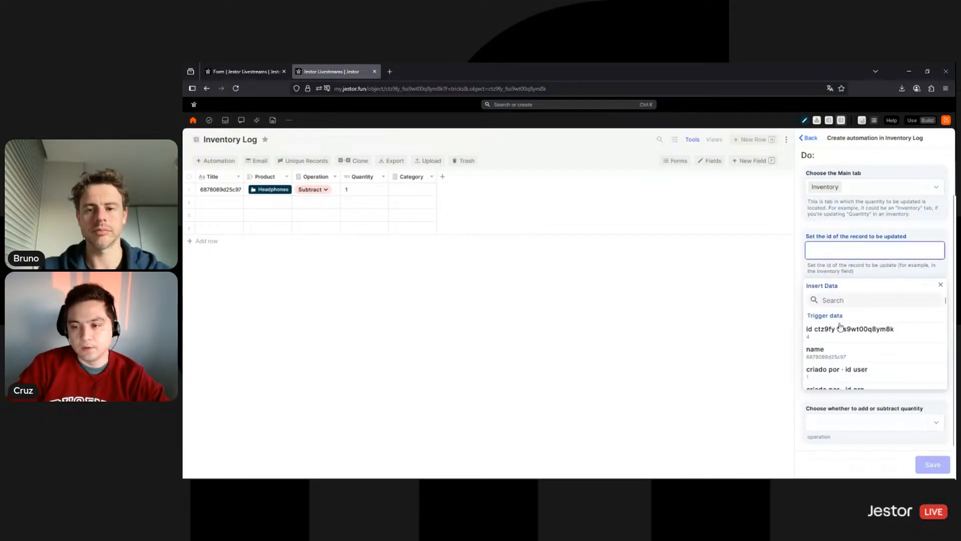
pyautogui.click(843, 301)
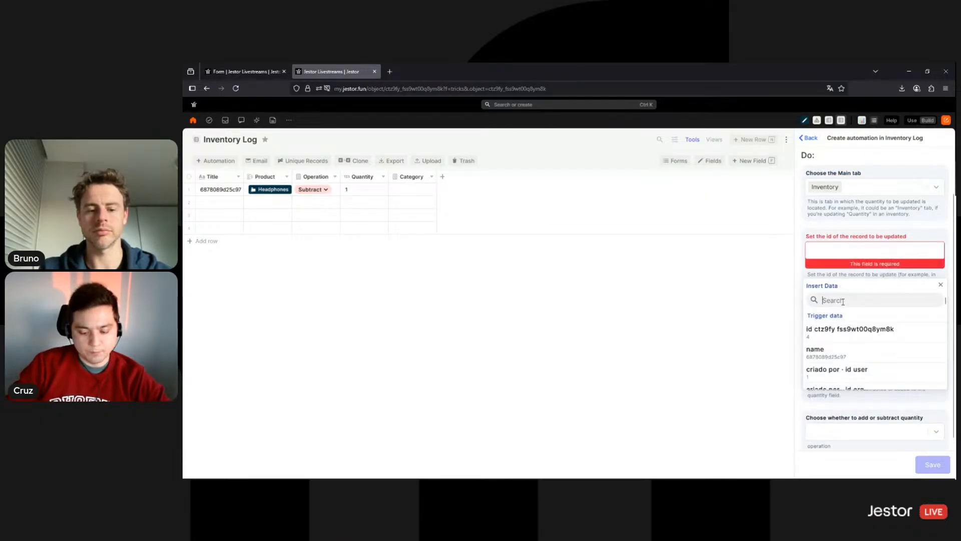
pyautogui.write('produ')
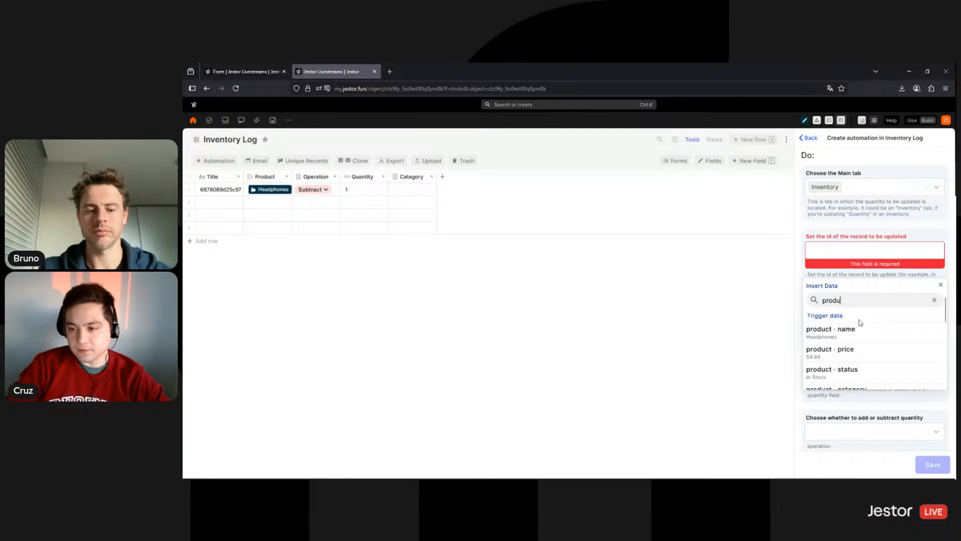
pyautogui.scroll(-5, 860, 324)
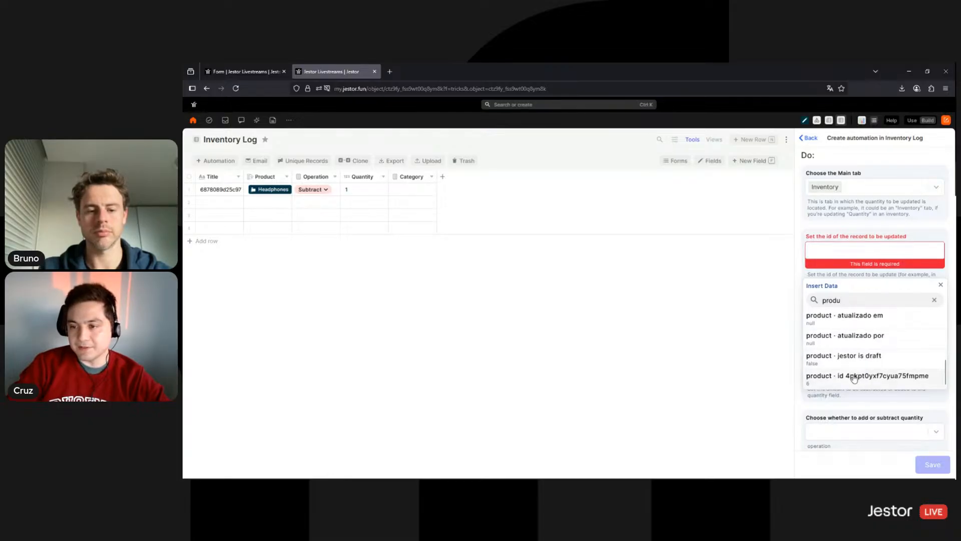
pyautogui.click(854, 377)
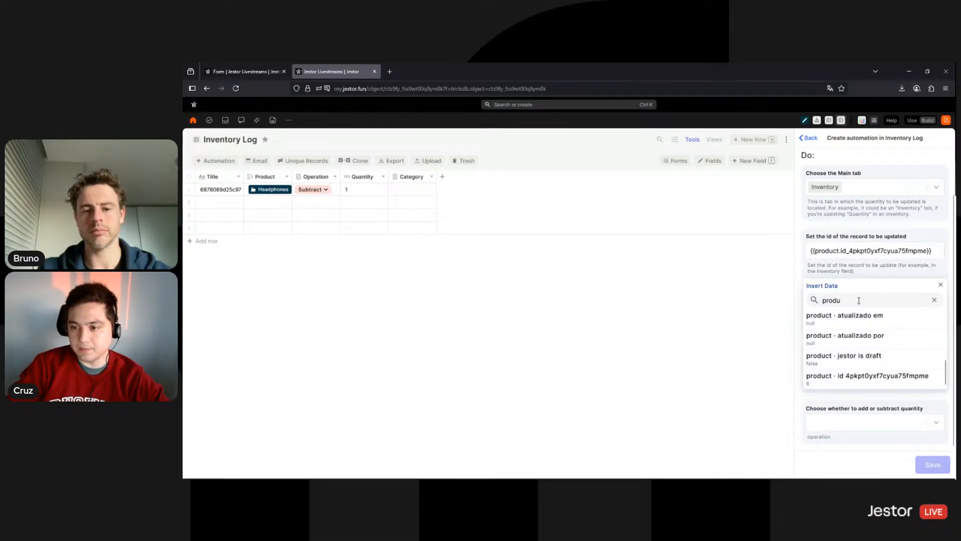
pyautogui.click(896, 231)
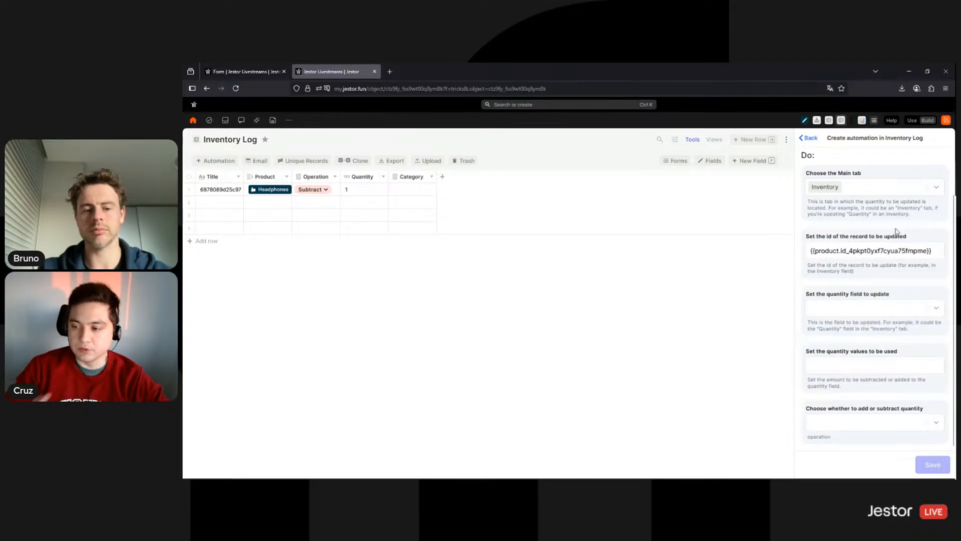
pyautogui.click(888, 309)
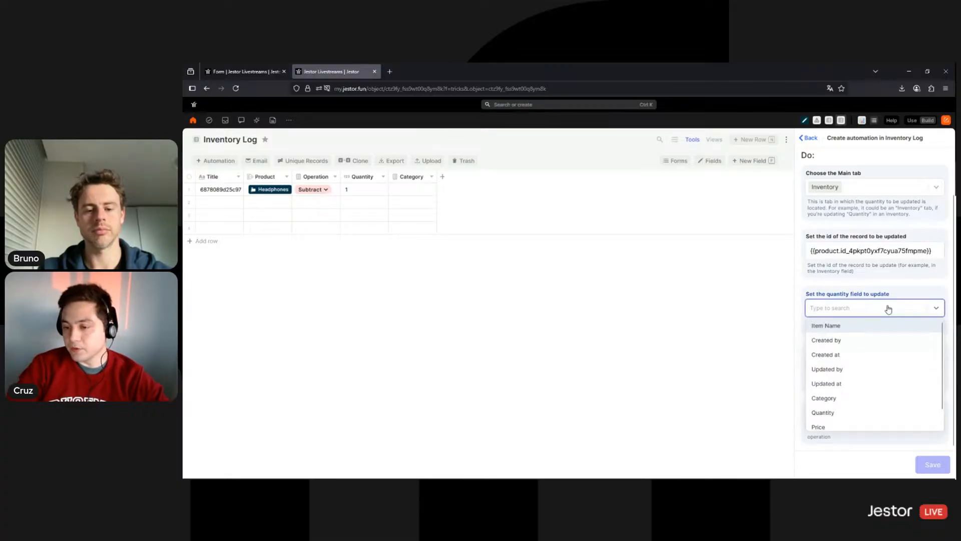
pyautogui.scroll(-1, 846, 391)
pyautogui.click(840, 395)
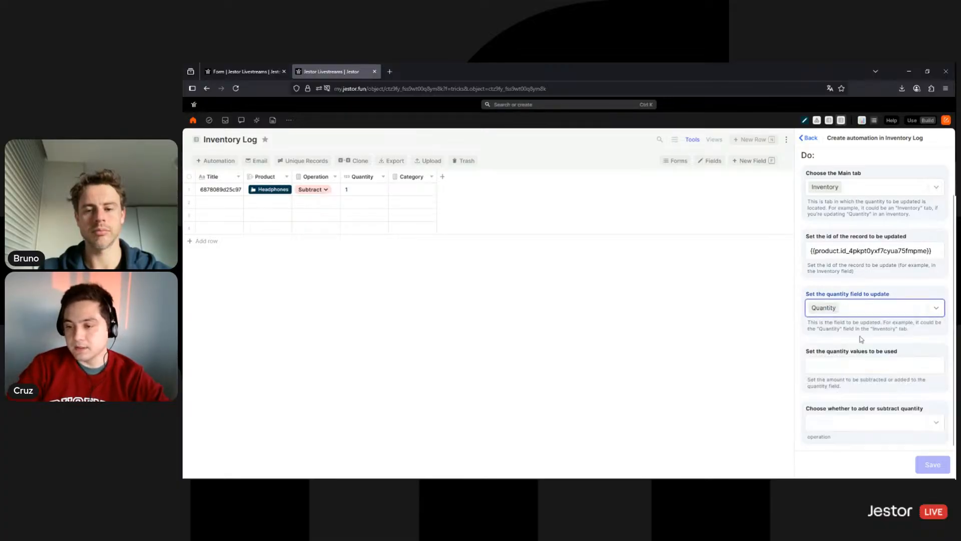
# Use {{quantity}} as the amount with the Add operation and save the action
pyautogui.click(851, 366)
pyautogui.click(851, 253)
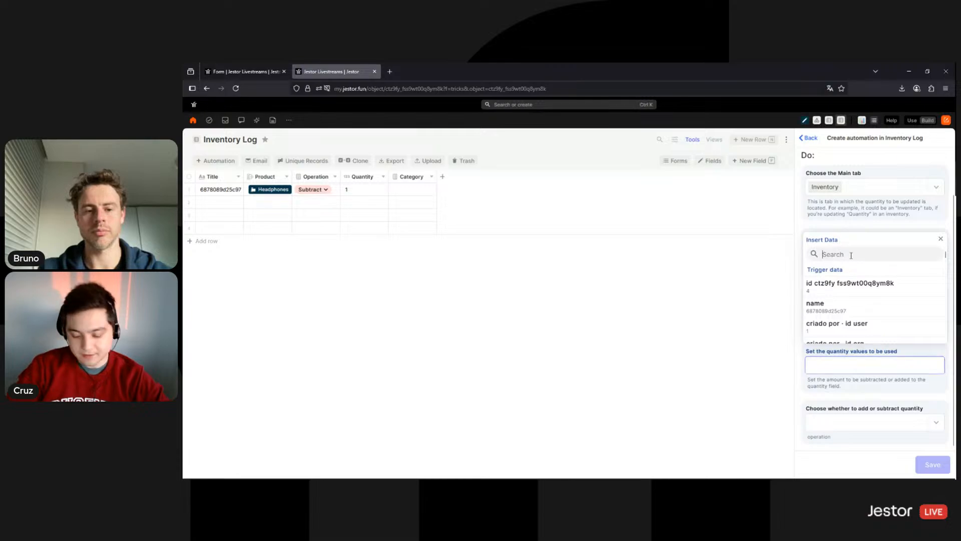
pyautogui.write('quantit')
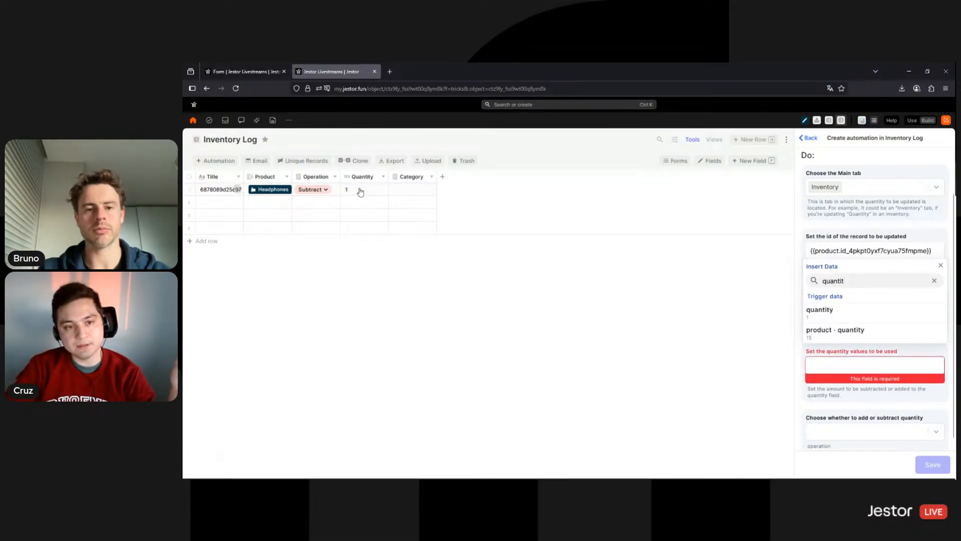
pyautogui.click(819, 311)
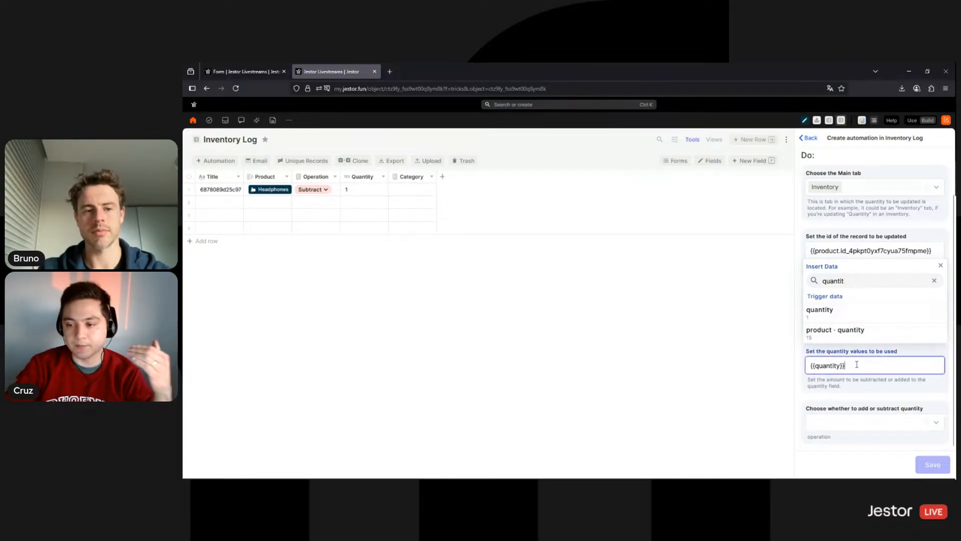
pyautogui.click(869, 354)
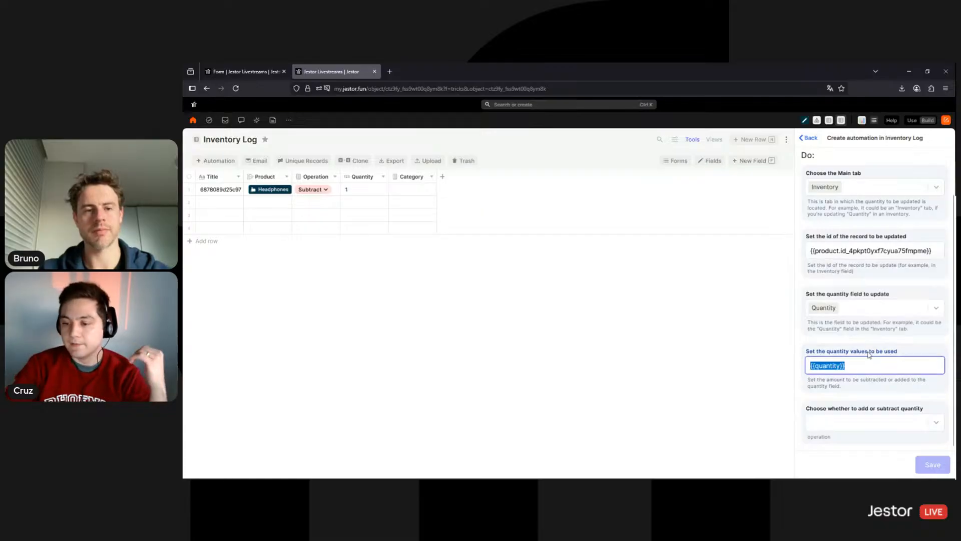
pyautogui.click(871, 422)
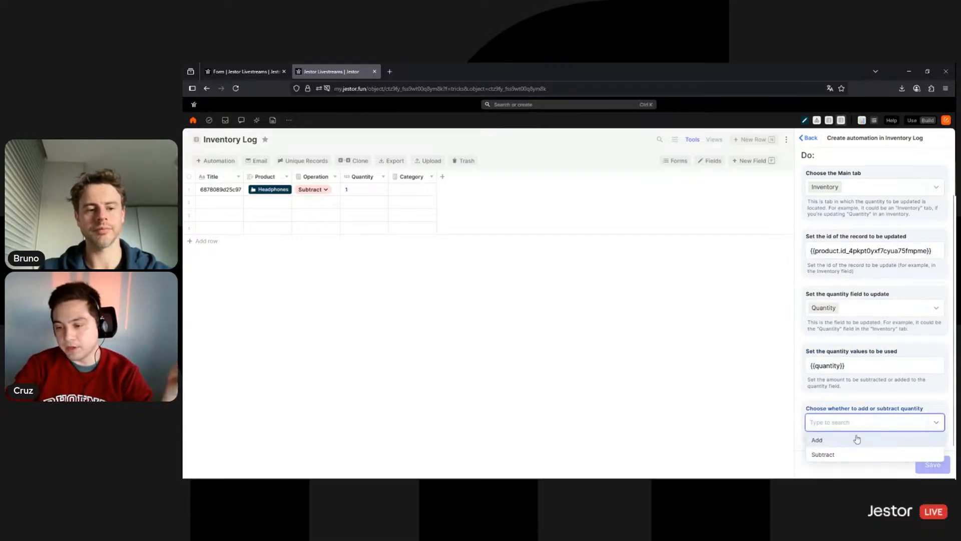
pyautogui.click(858, 439)
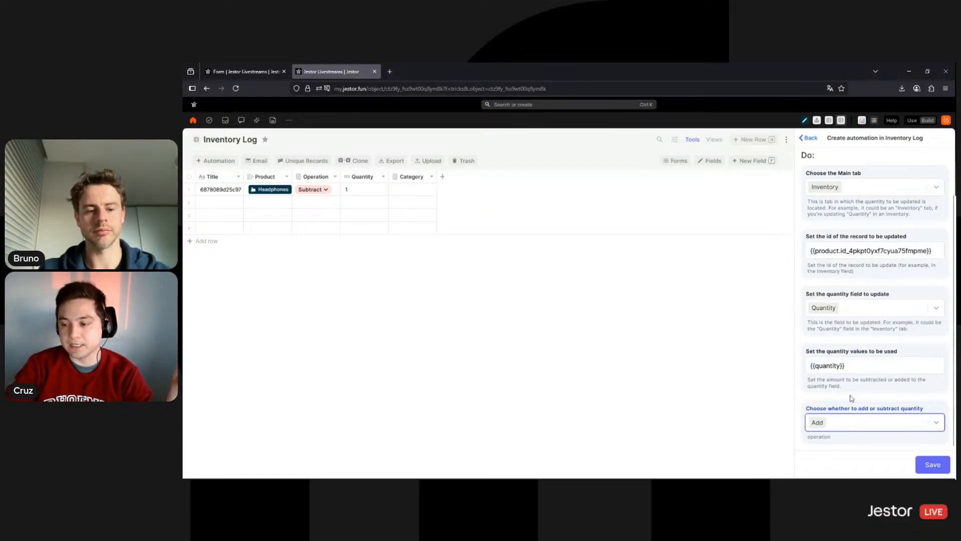
pyautogui.click(916, 464)
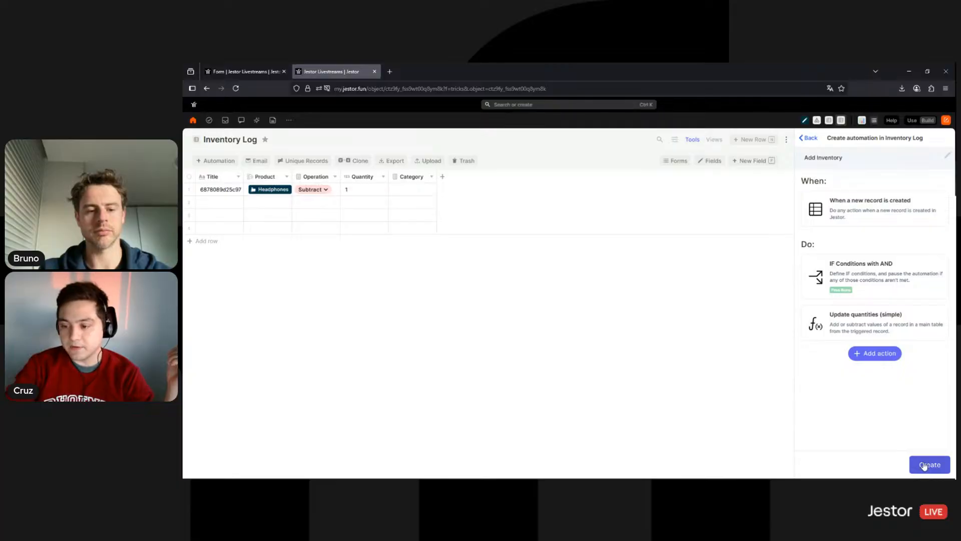
# Create the Add Inventory automation and return to the tab with the Inventory table
pyautogui.click(924, 465)
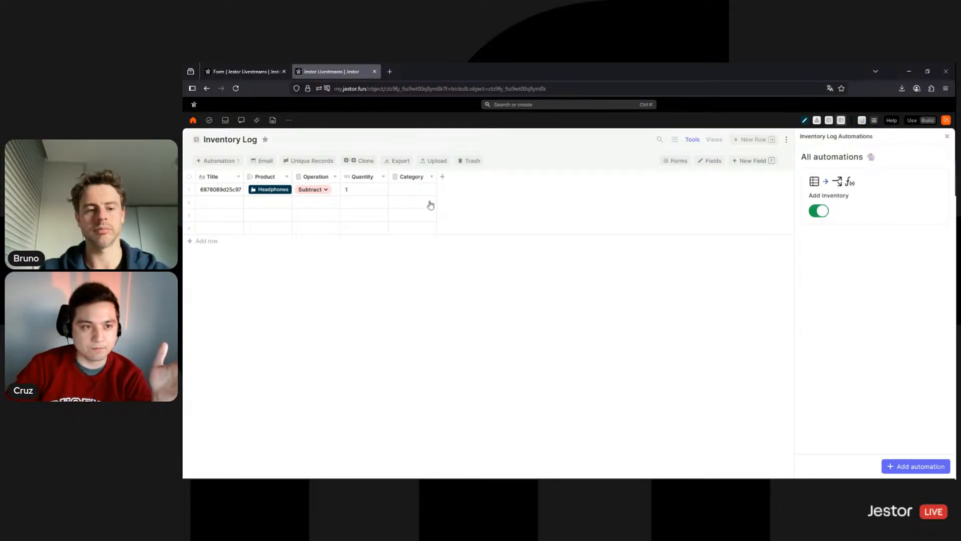
pyautogui.click(250, 73)
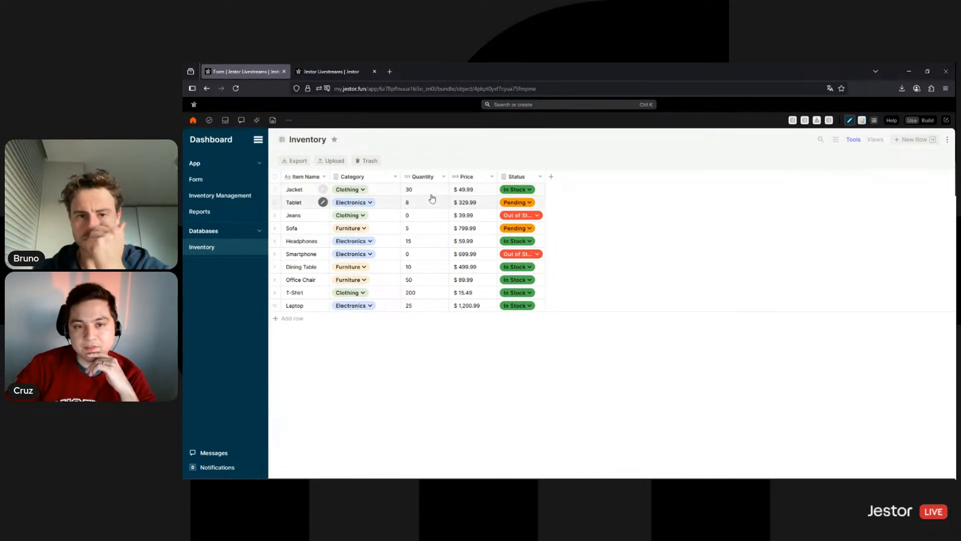
# Fill the Update Inventory form with Clothing, Jacket, Add and quantity 5
pyautogui.click(212, 184)
pyautogui.click(556, 243)
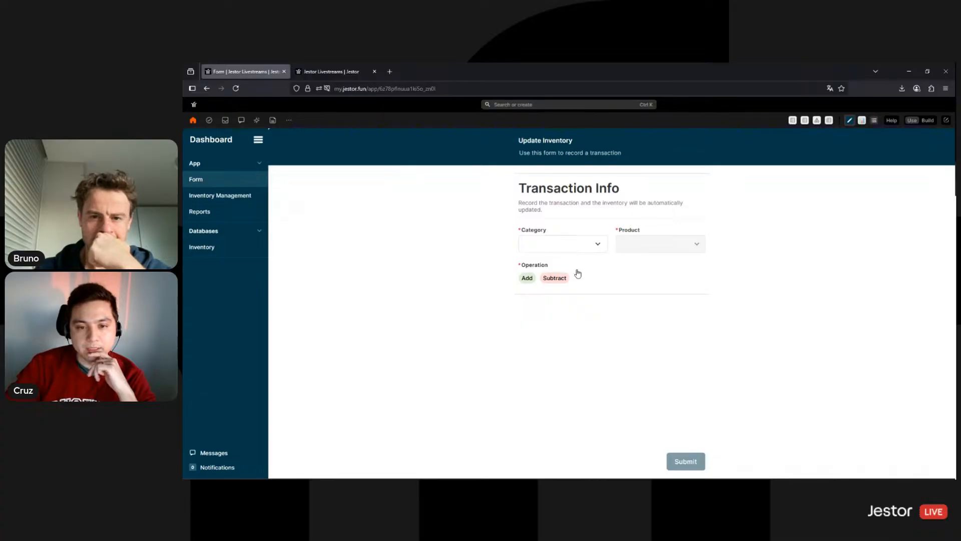
pyautogui.click(559, 297)
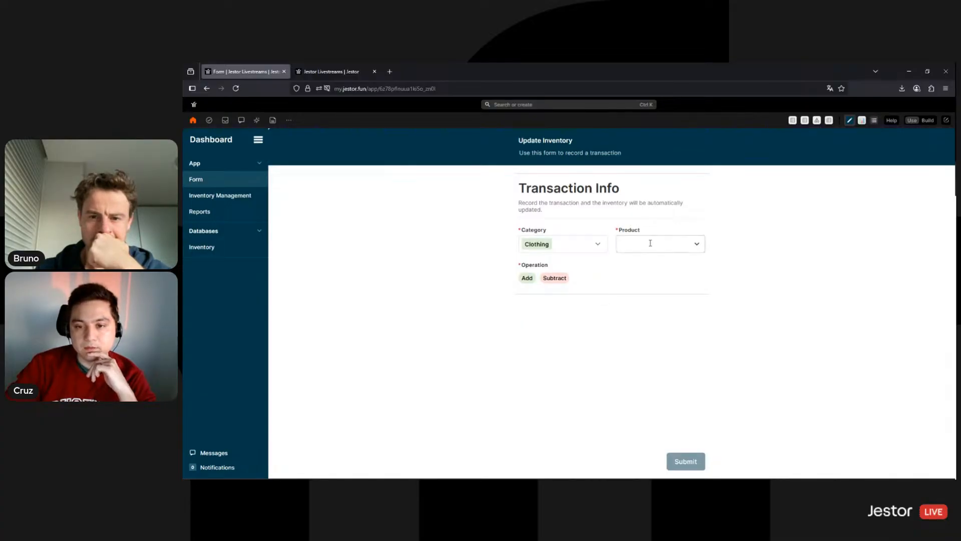
pyautogui.click(646, 244)
pyautogui.click(637, 261)
pyautogui.click(534, 278)
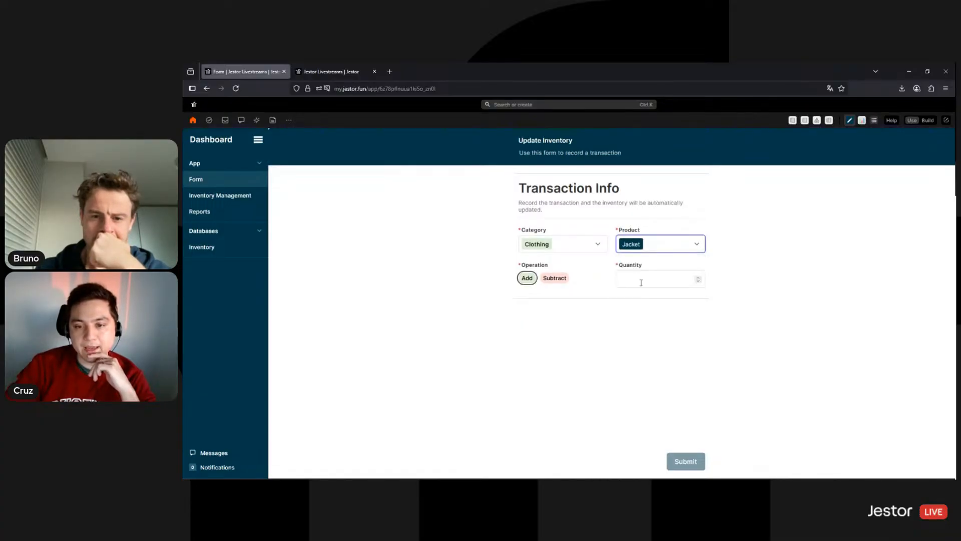
pyautogui.click(641, 280)
pyautogui.write('5')
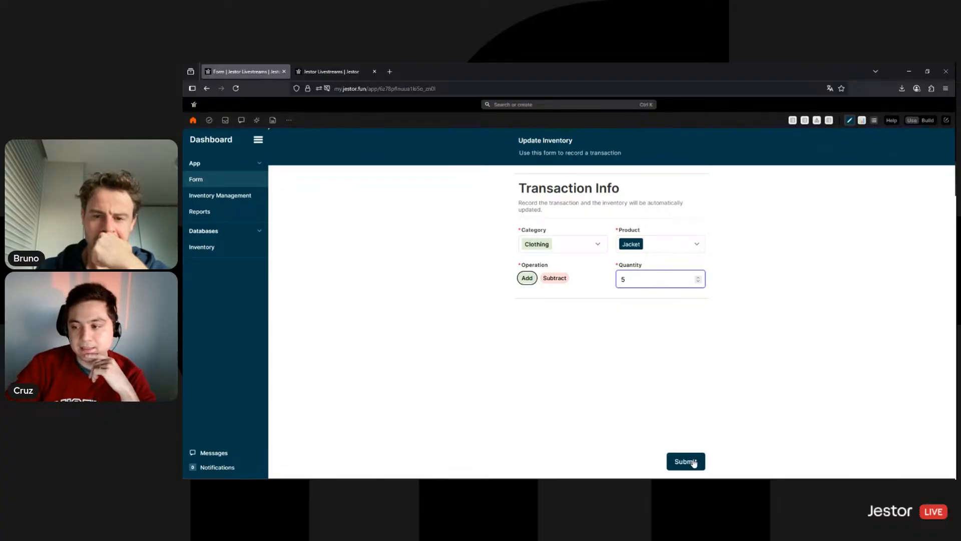
# Submit the transaction and check the Inventory Log for the new Jacket entry
pyautogui.click(694, 462)
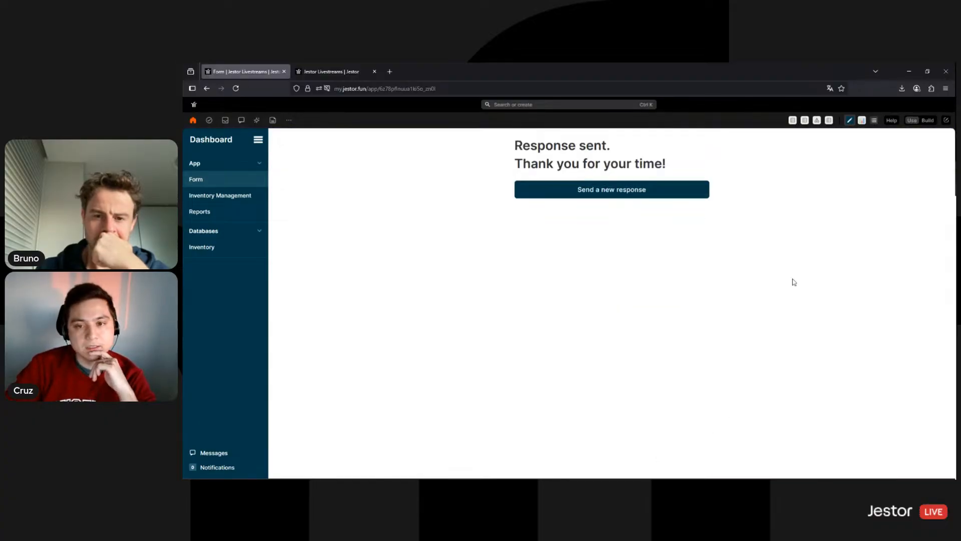
pyautogui.click(595, 194)
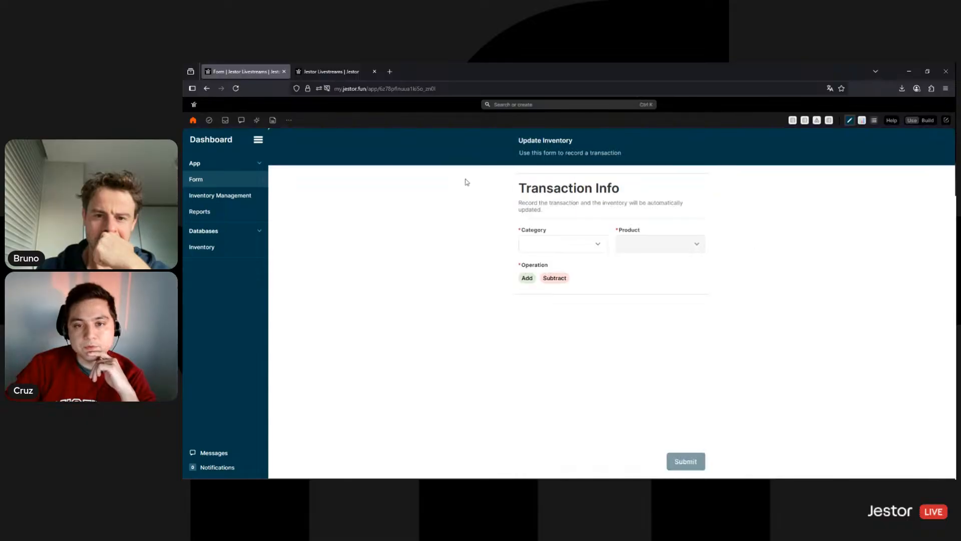
pyautogui.click(330, 71)
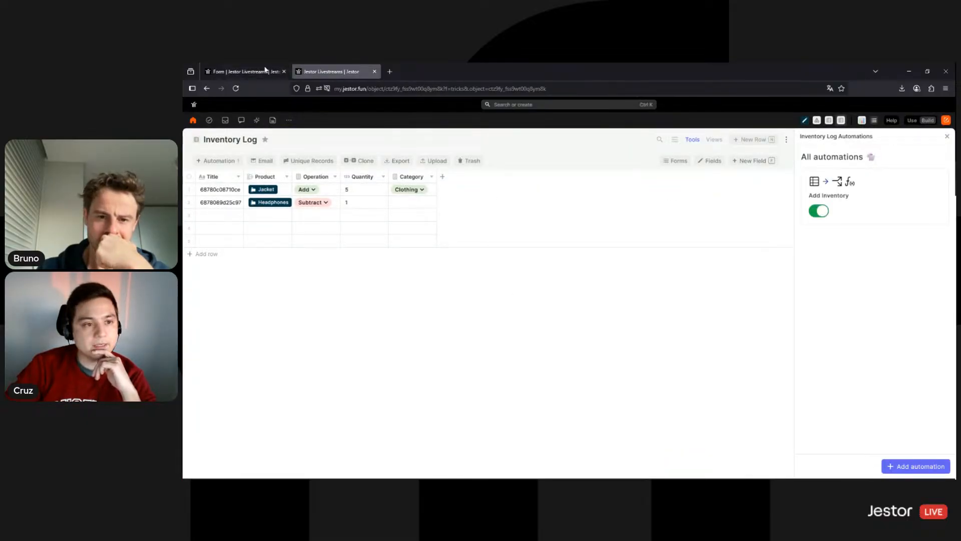
# Open the Inventory table and reload it to see Jacket's stock at 35
pyautogui.click(243, 72)
pyautogui.click(220, 248)
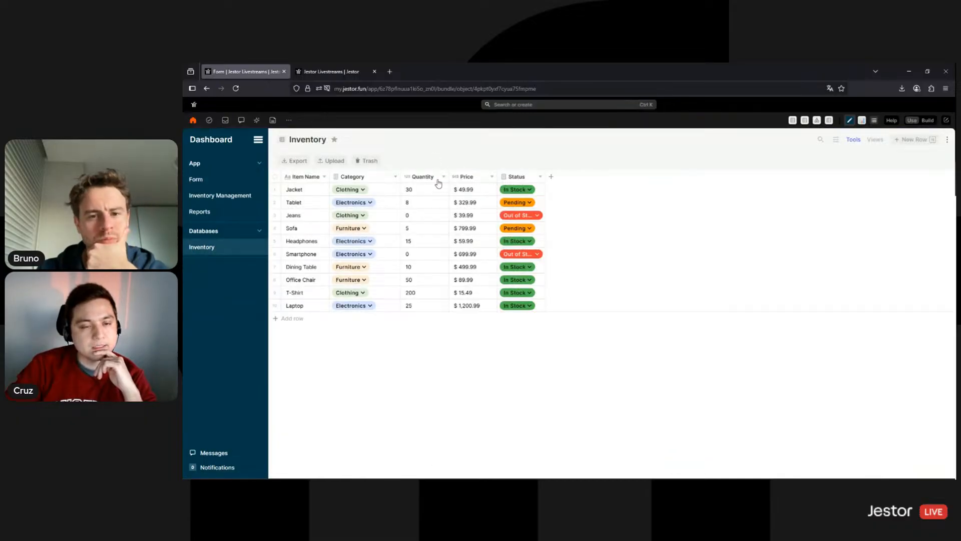
pyautogui.click(320, 189)
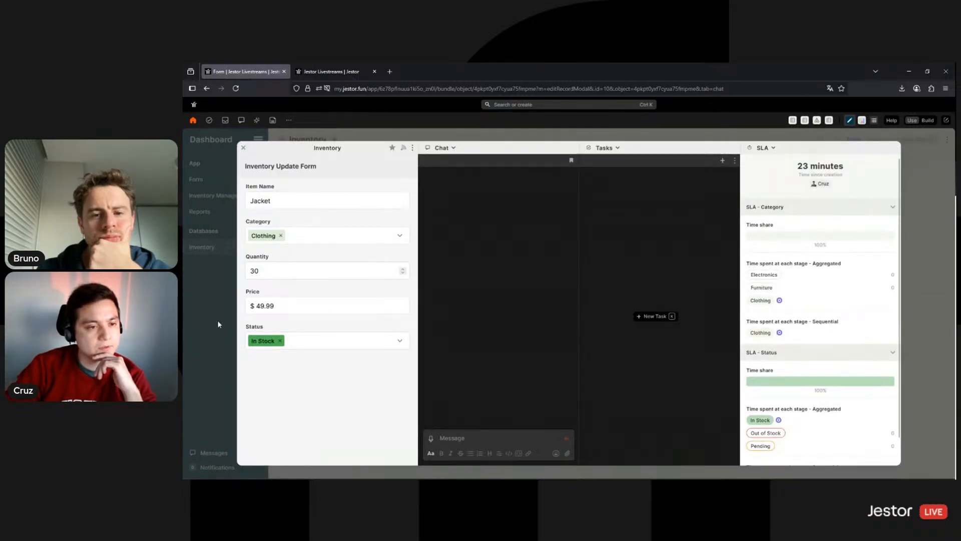
pyautogui.click(218, 322)
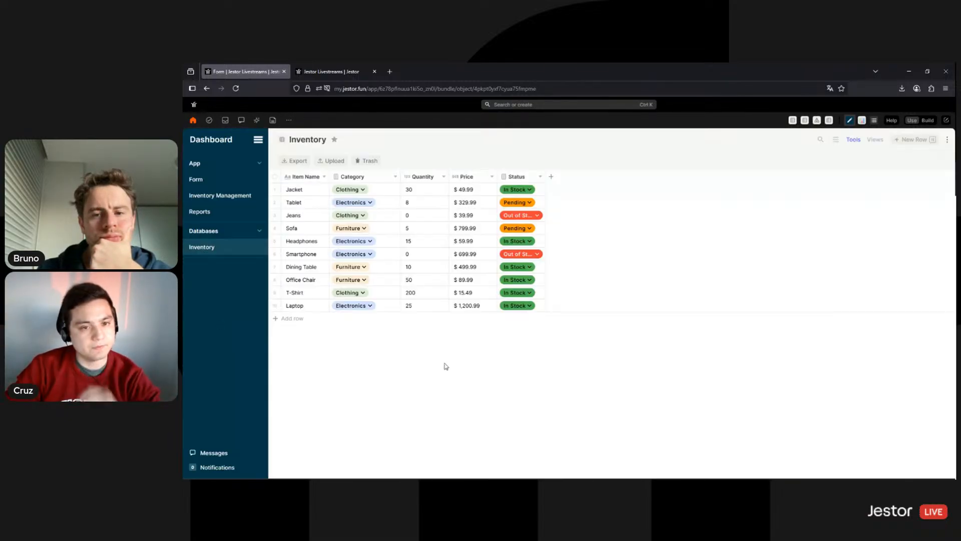
pyautogui.press('F5')
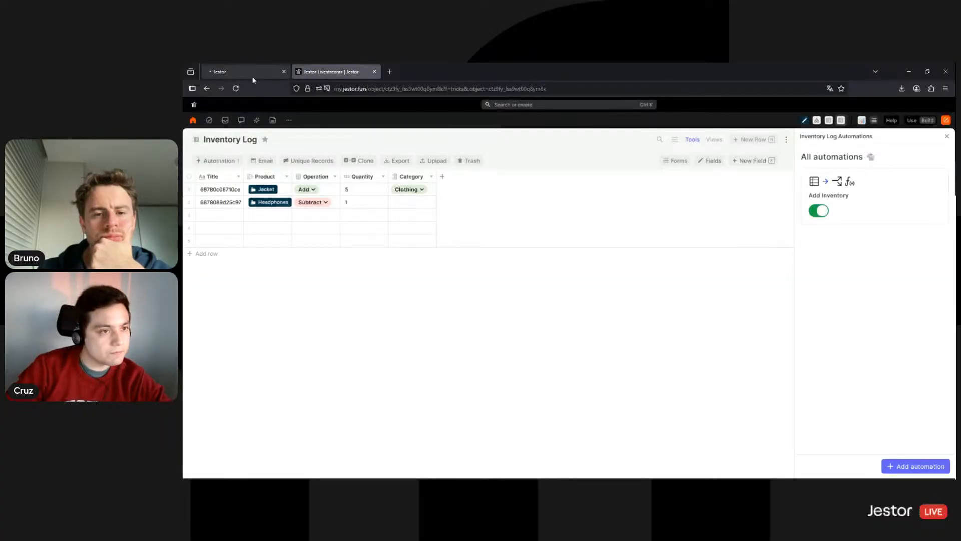
pyautogui.click(251, 74)
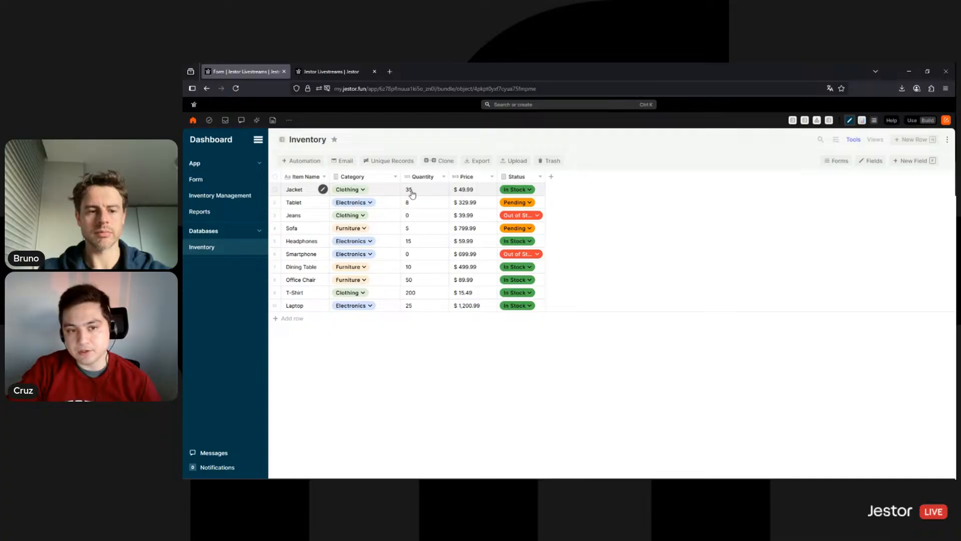
# Go to the Inventory Log's automations to begin a new automation
pyautogui.click(331, 72)
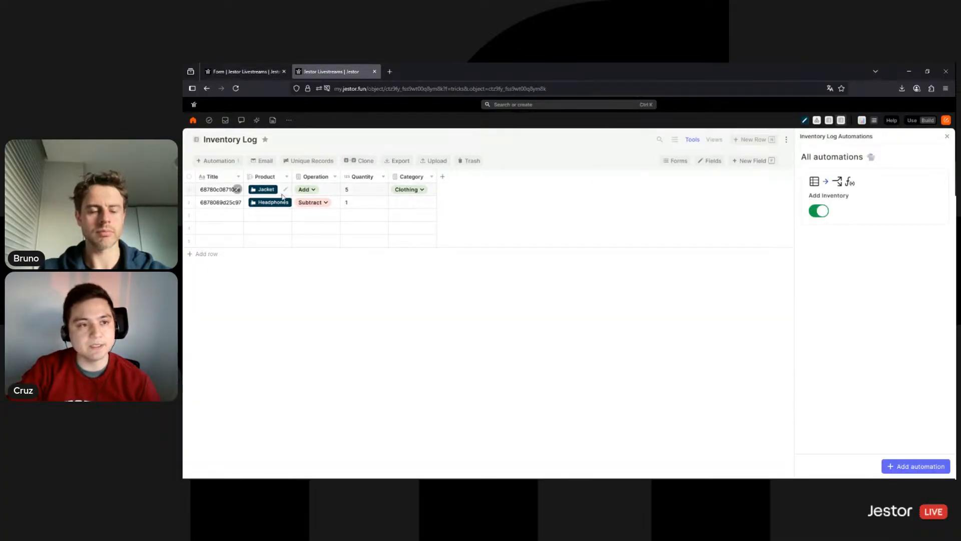
pyautogui.hotkey('ctrl', 'Tab')
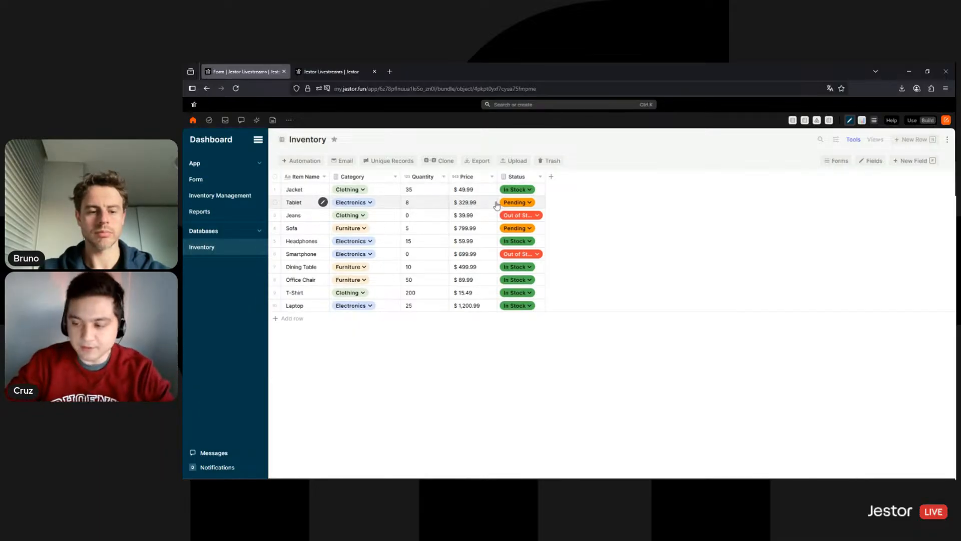
pyautogui.click(357, 65)
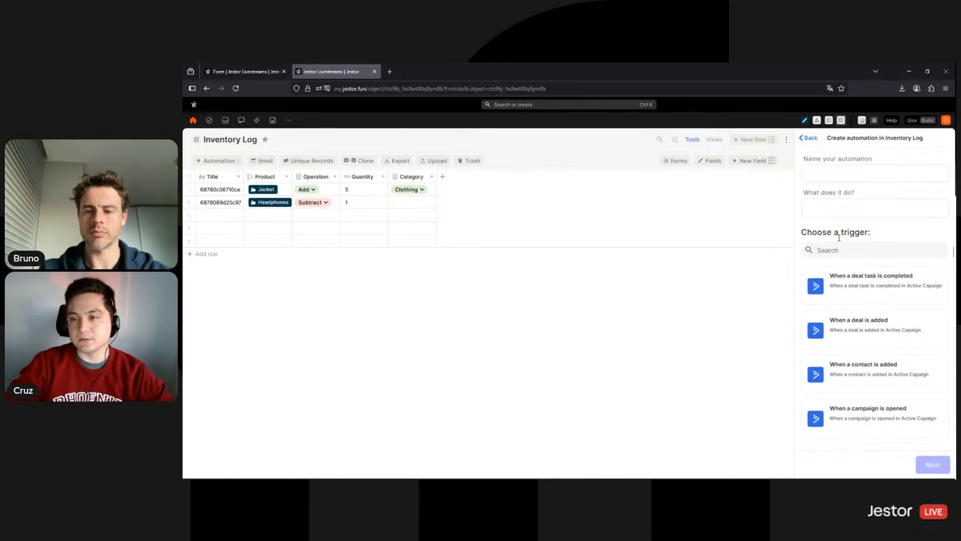
# Name the automation Subtract Inventory and save a 'When a new record is created' trigger
pyautogui.click(861, 173)
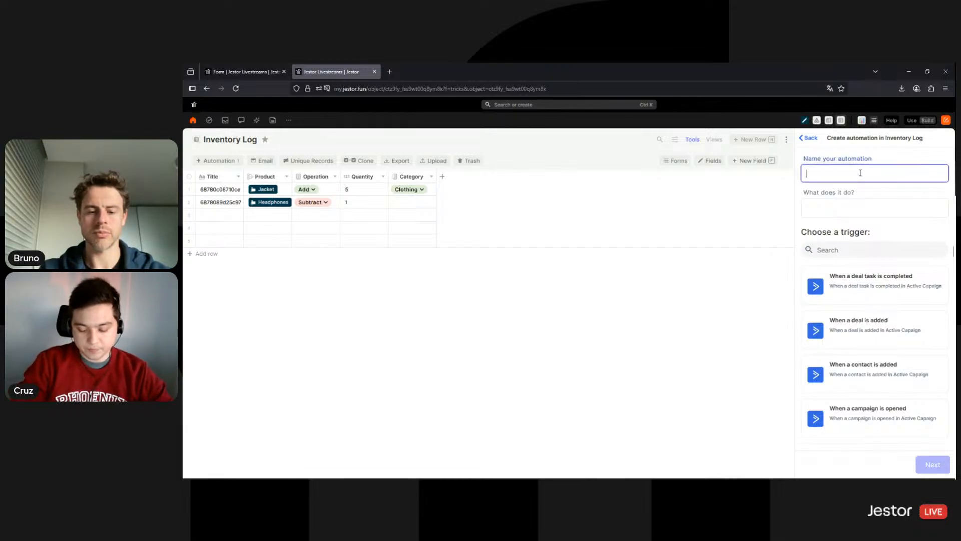
pyautogui.write('Subtract I')
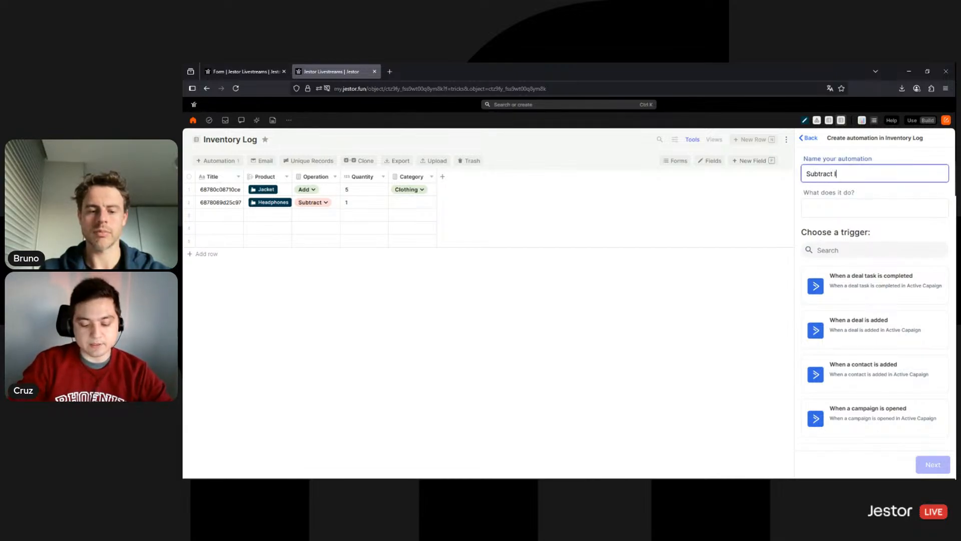
pyautogui.write('nventory')
pyautogui.click(859, 253)
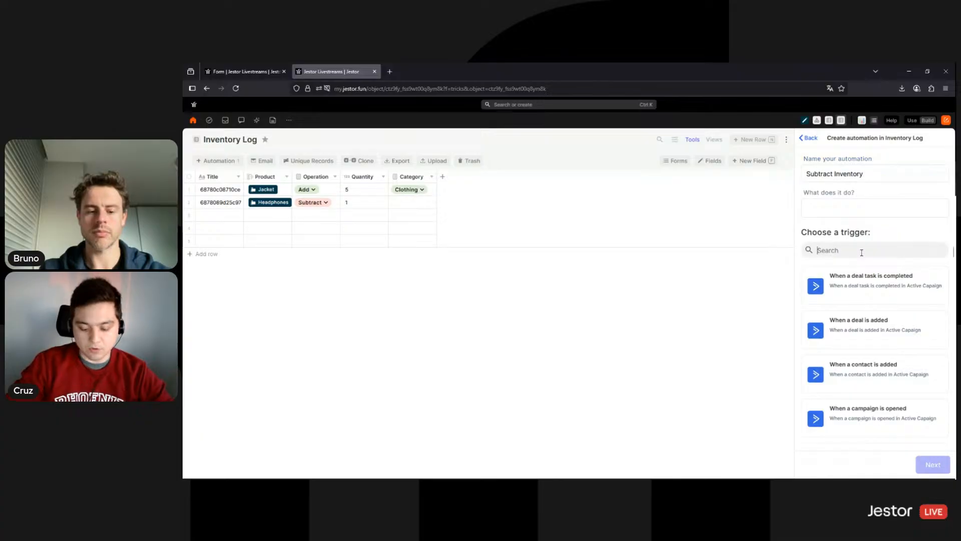
pyautogui.write('when a new re')
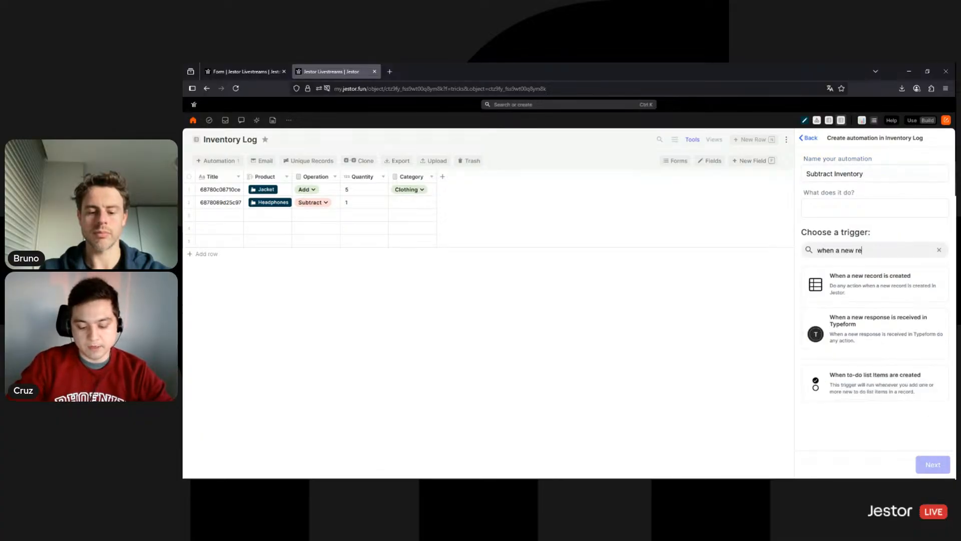
pyautogui.write('cord is')
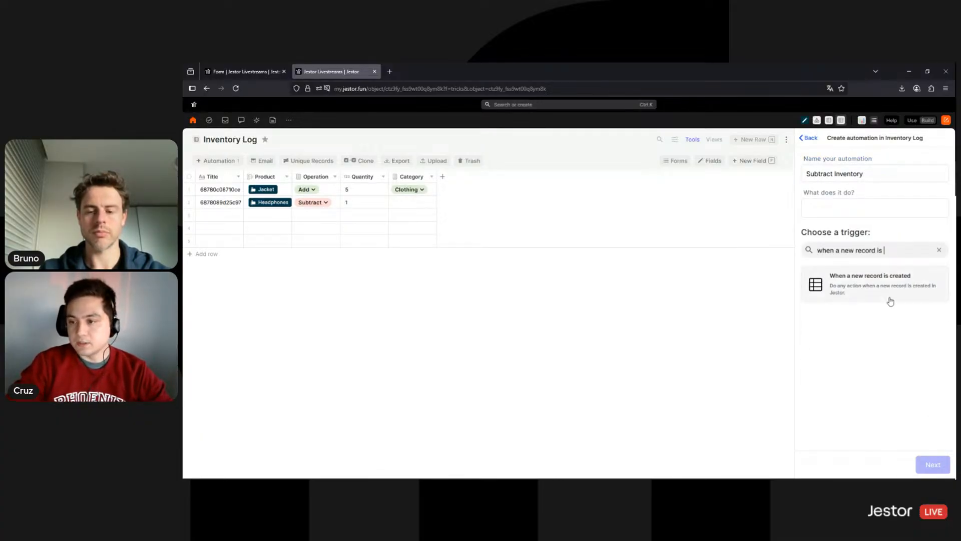
pyautogui.click(891, 298)
pyautogui.click(928, 465)
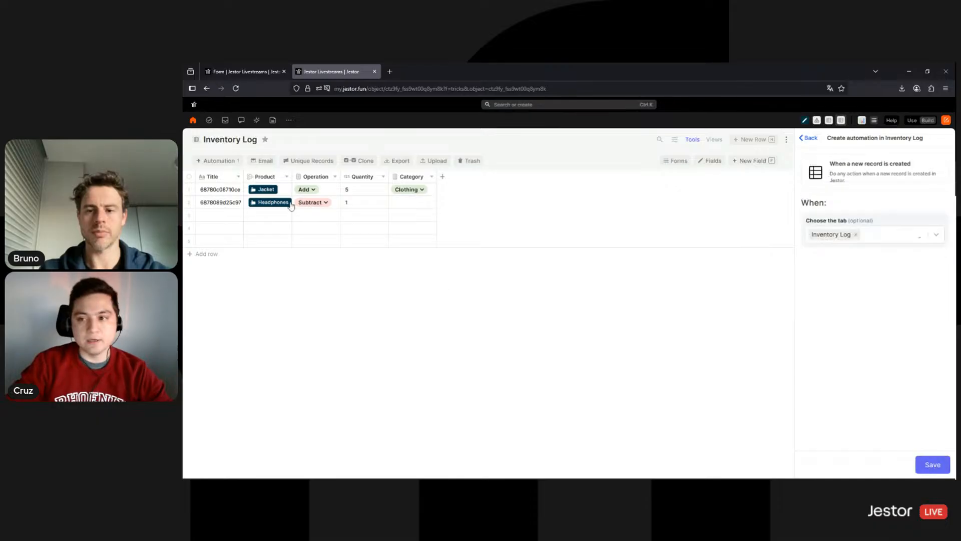
pyautogui.click(925, 466)
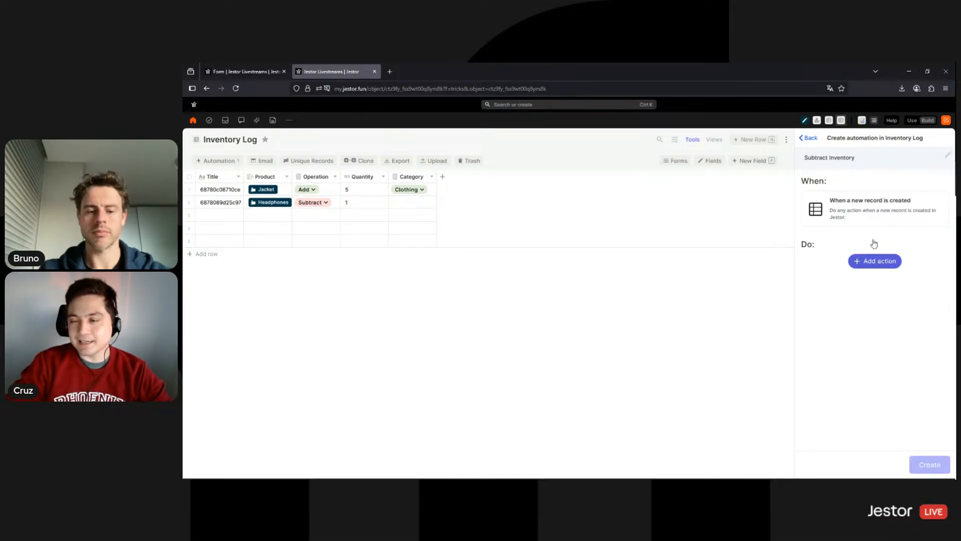
# Add an IF Conditions with AND action checking {{operation}} is equal to Subtract
pyautogui.click(874, 261)
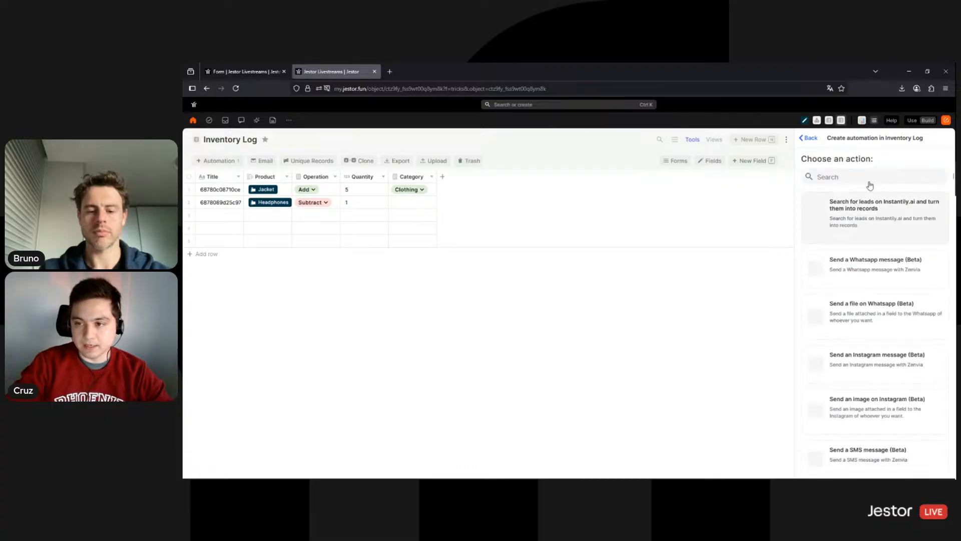
pyautogui.write('if')
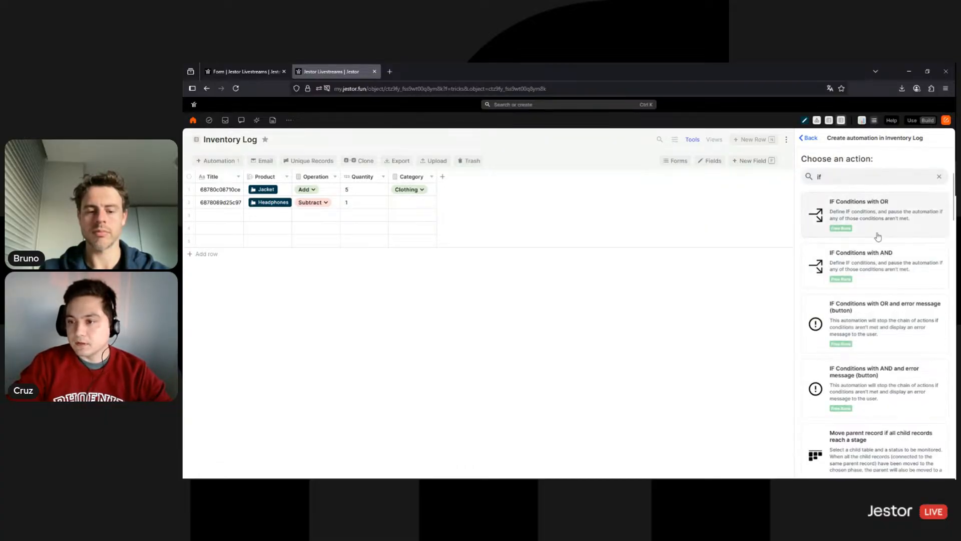
pyautogui.click(879, 264)
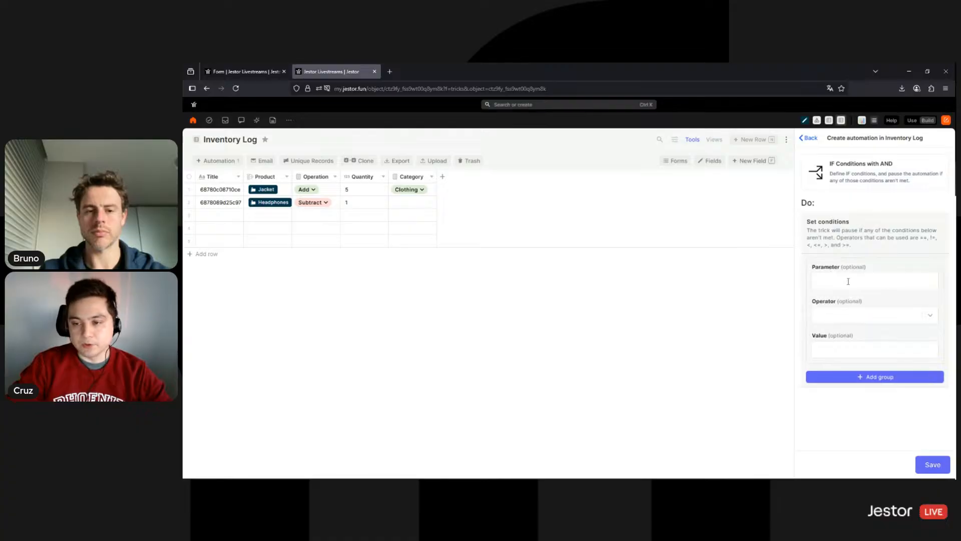
pyautogui.click(848, 281)
pyautogui.write('ope')
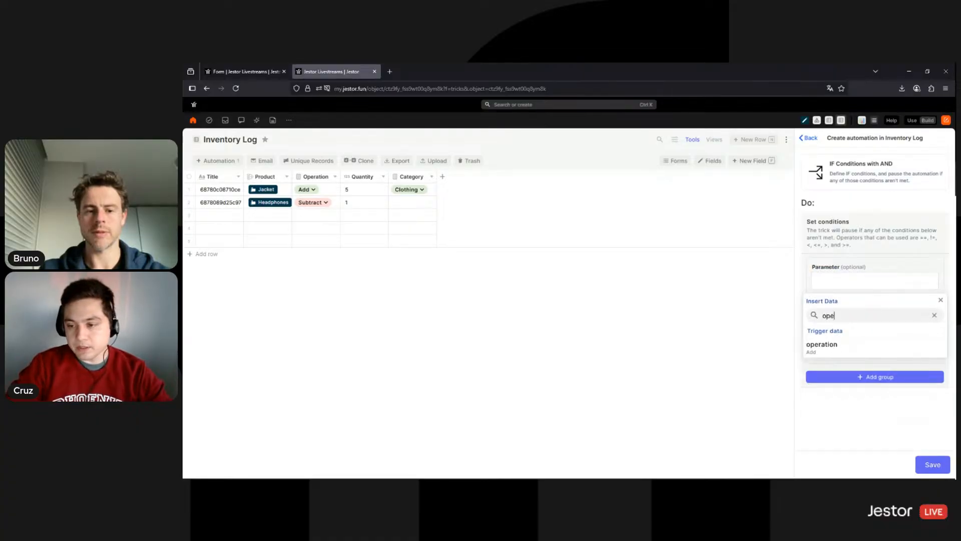
pyautogui.click(835, 348)
pyautogui.click(869, 316)
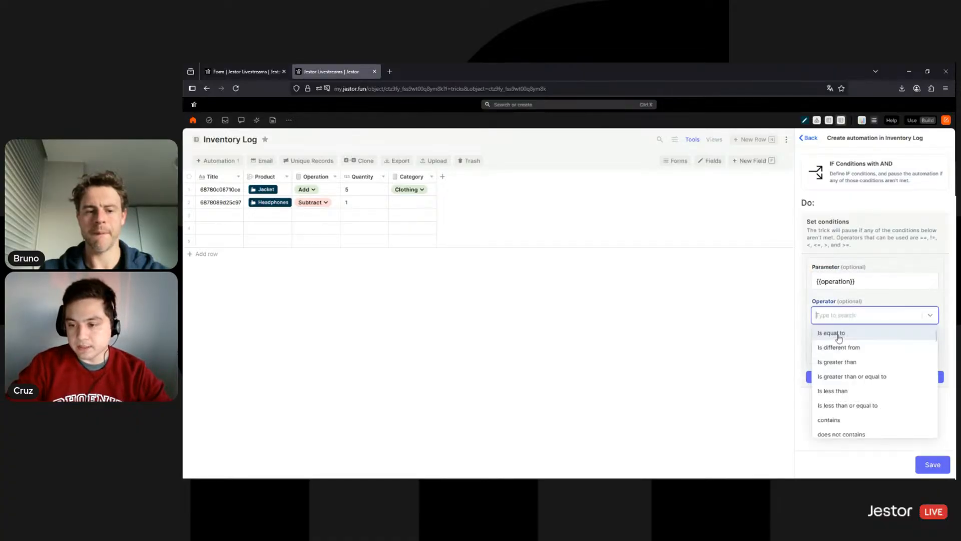
pyautogui.click(839, 334)
pyautogui.click(854, 350)
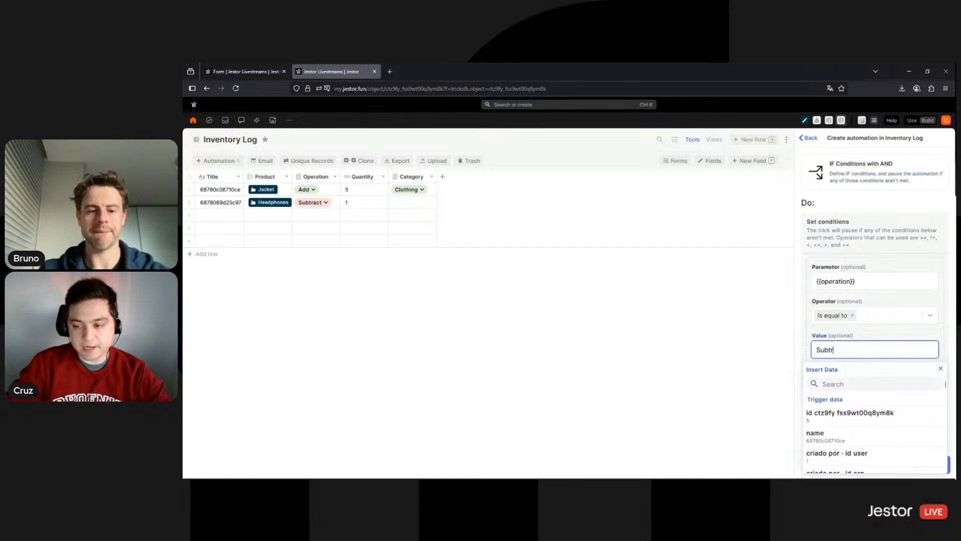
pyautogui.click(924, 461)
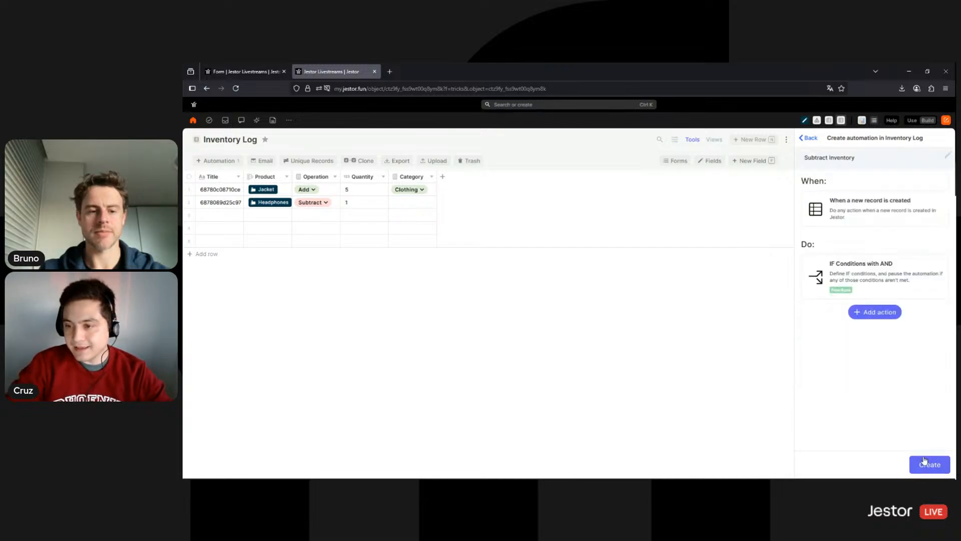
# Add an Update quantities (simple) action on Inventory using the product's id as record id
pyautogui.click(857, 199)
pyautogui.write('simple')
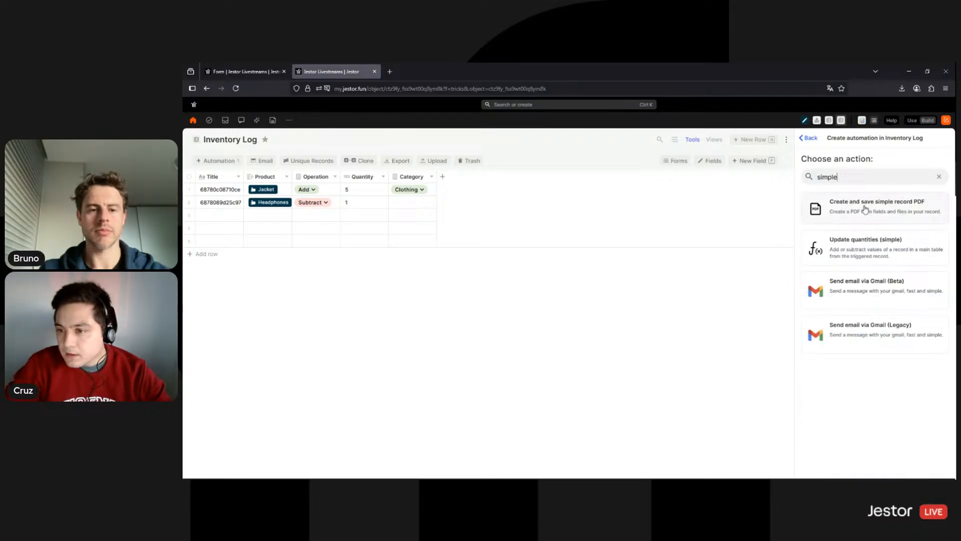
pyautogui.click(848, 252)
pyautogui.click(877, 236)
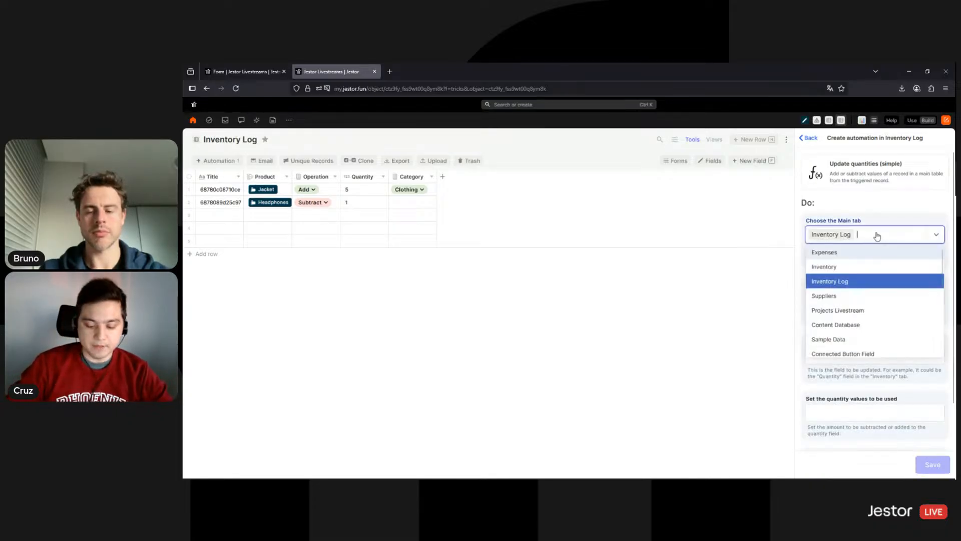
pyautogui.write('nent')
pyautogui.click(876, 251)
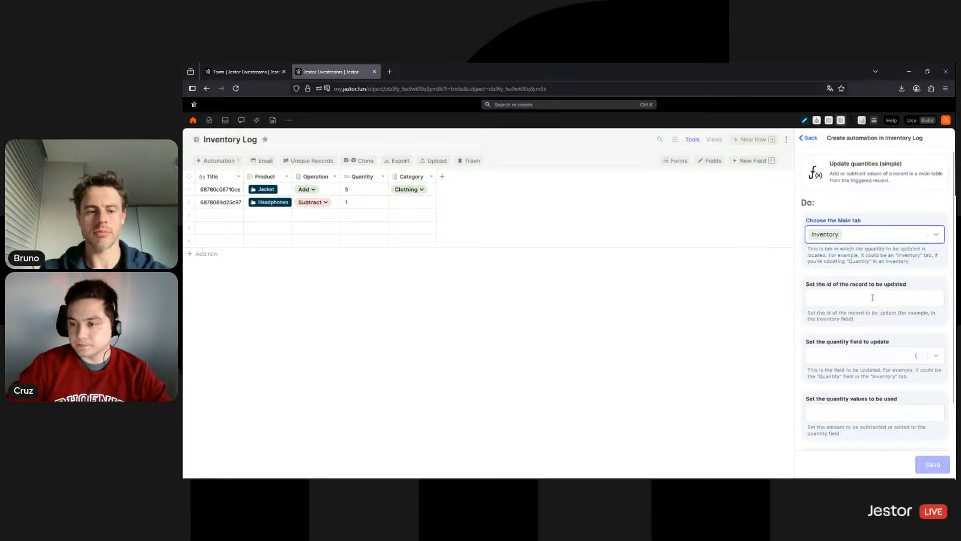
pyautogui.click(874, 297)
pyautogui.click(840, 347)
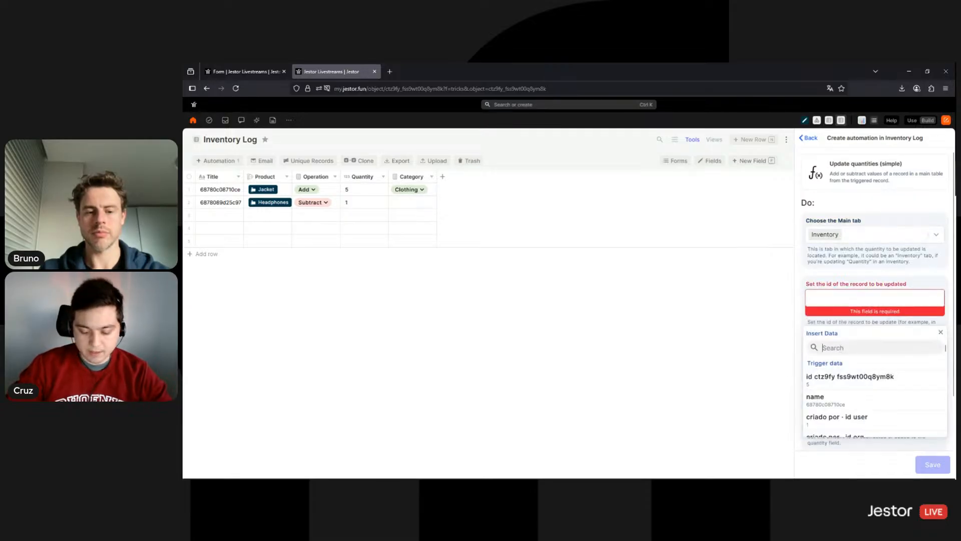
pyautogui.write('product')
pyautogui.scroll(-10, 849, 375)
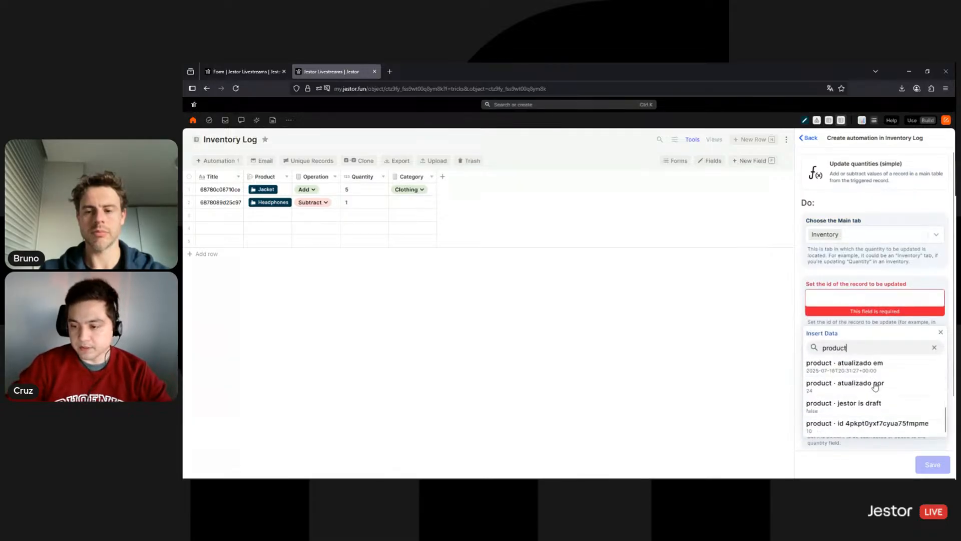
pyautogui.click(874, 425)
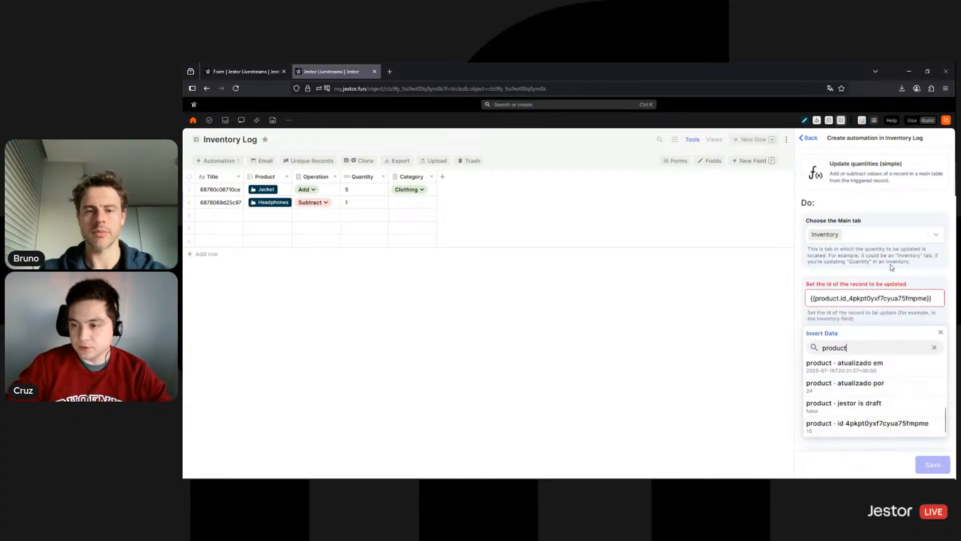
# Have the action subtract {{quantity}} from the Quantity field, then save it
pyautogui.scroll(-2, 876, 352)
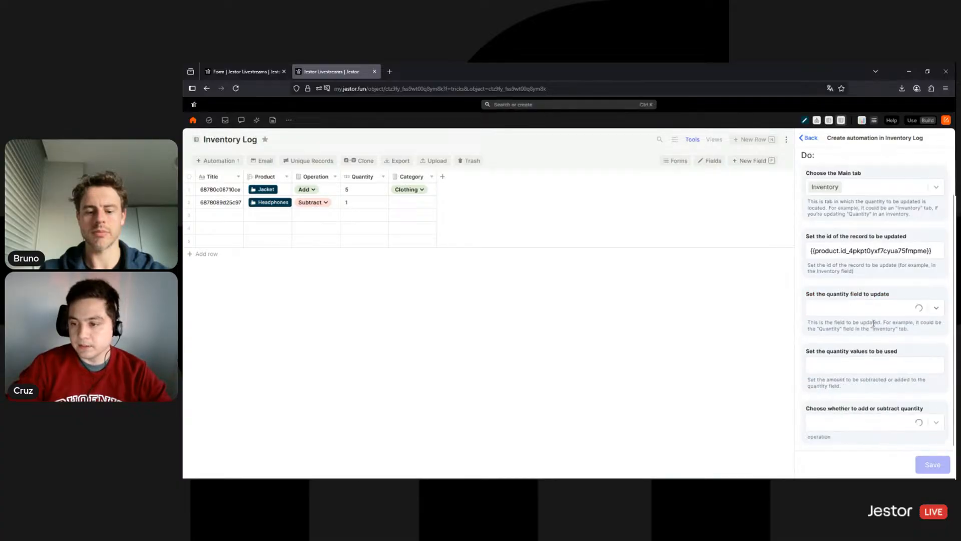
pyautogui.click(873, 307)
pyautogui.scroll(-1, 846, 390)
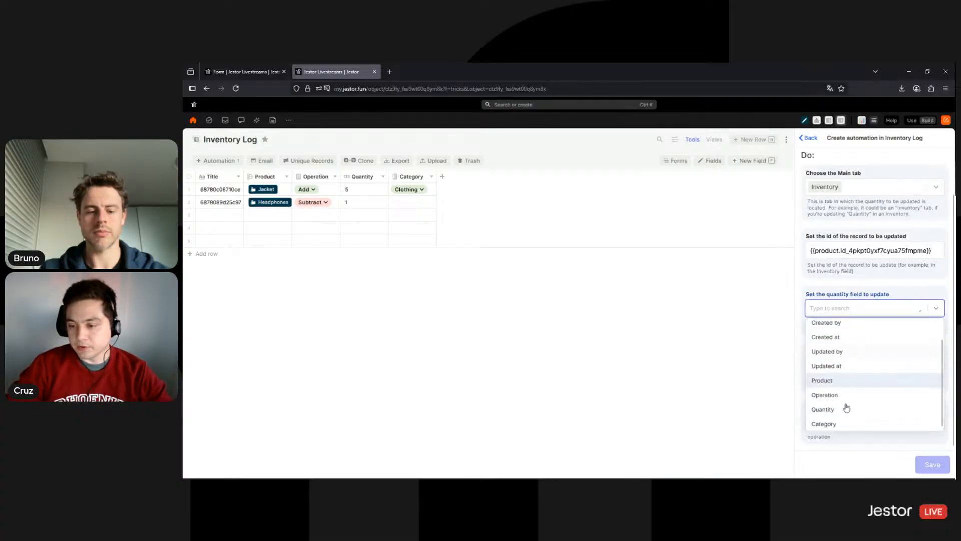
pyautogui.click(842, 411)
pyautogui.click(858, 365)
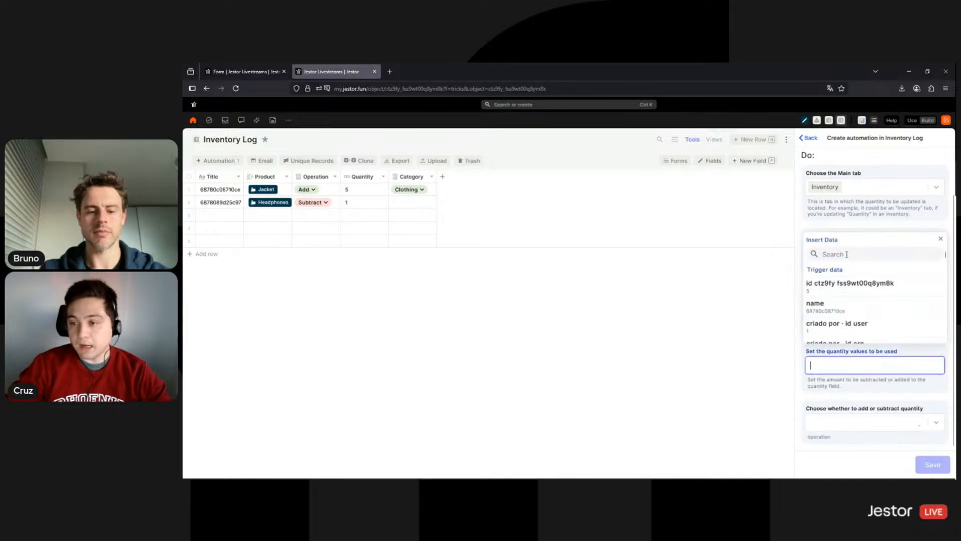
pyautogui.write('quant')
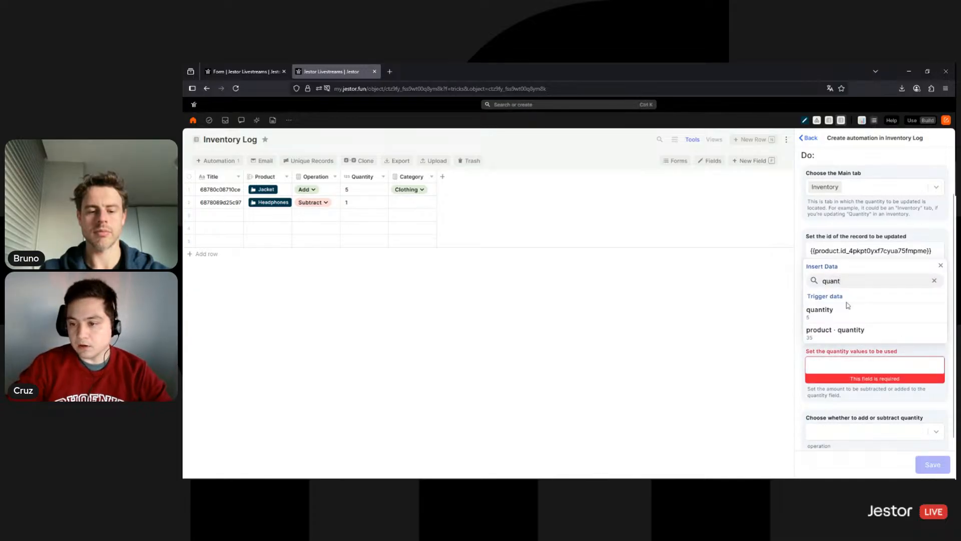
pyautogui.click(846, 311)
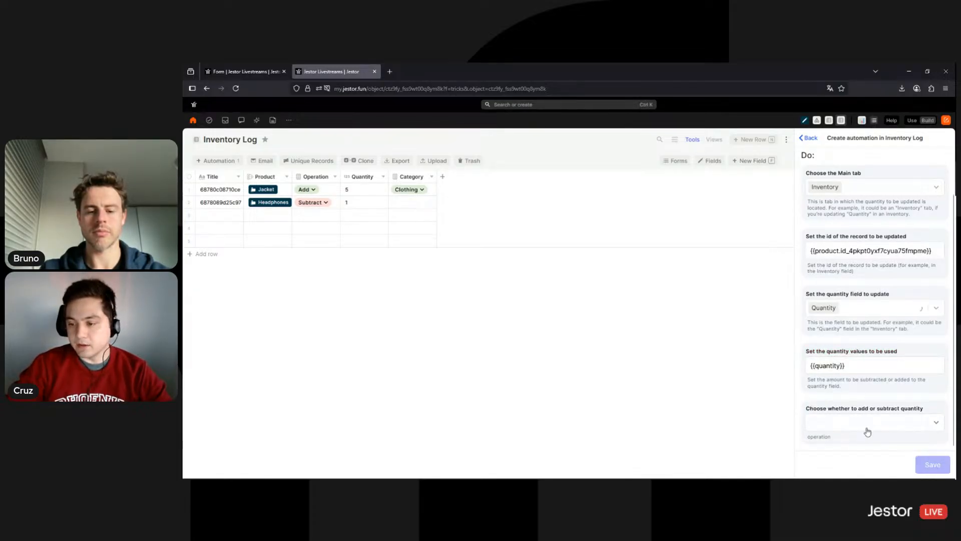
pyautogui.click(868, 430)
pyautogui.click(828, 455)
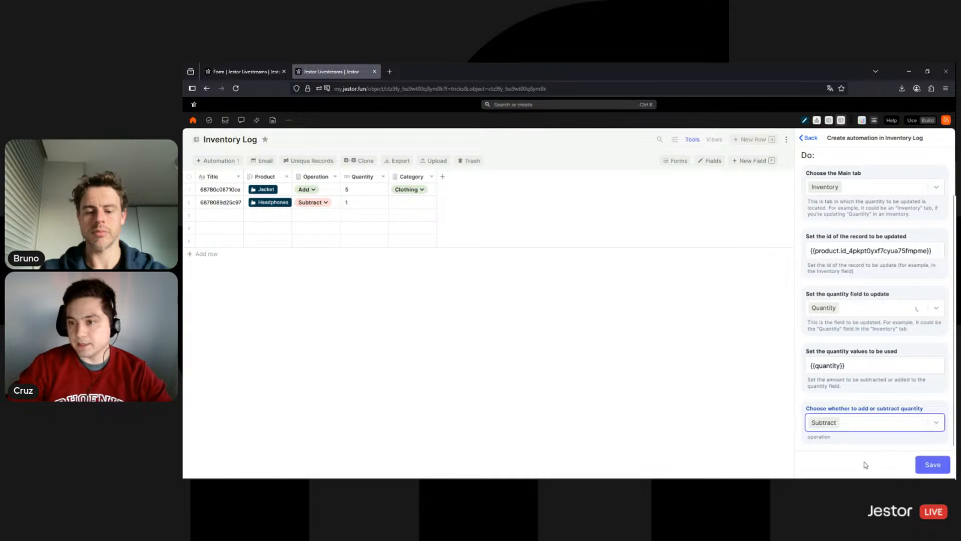
pyautogui.scroll(1, 860, 226)
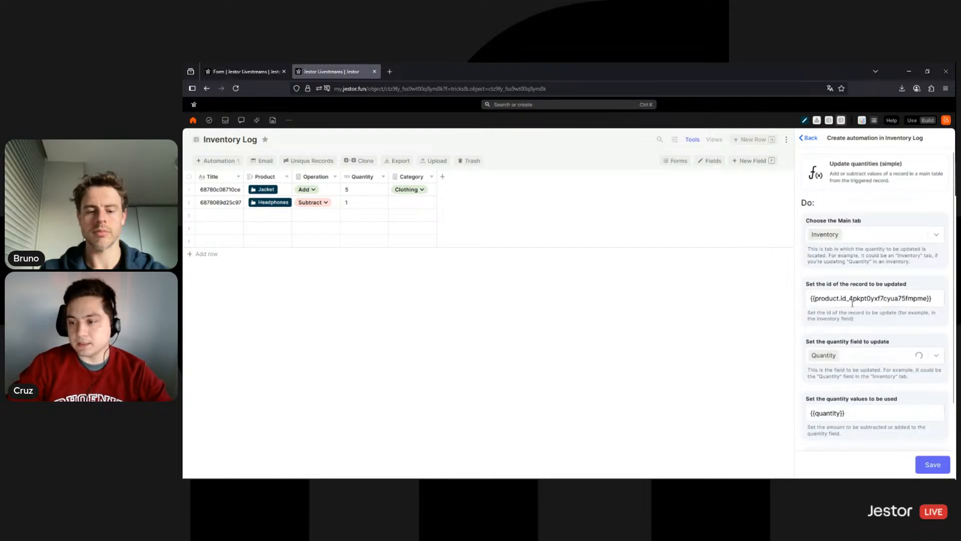
pyautogui.scroll(-1, 853, 303)
pyautogui.click(919, 463)
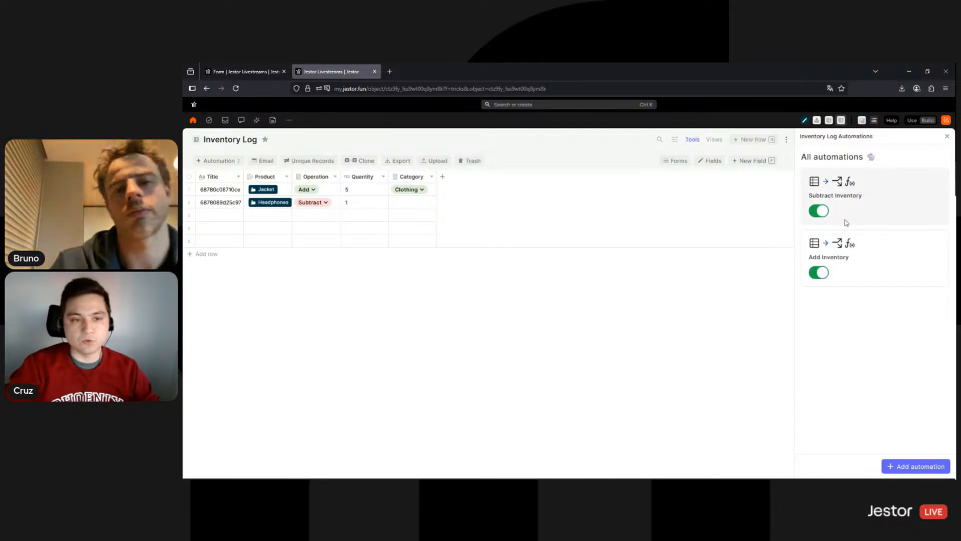
# Return to the browser tab showing the app's Inventory table
pyautogui.click(243, 72)
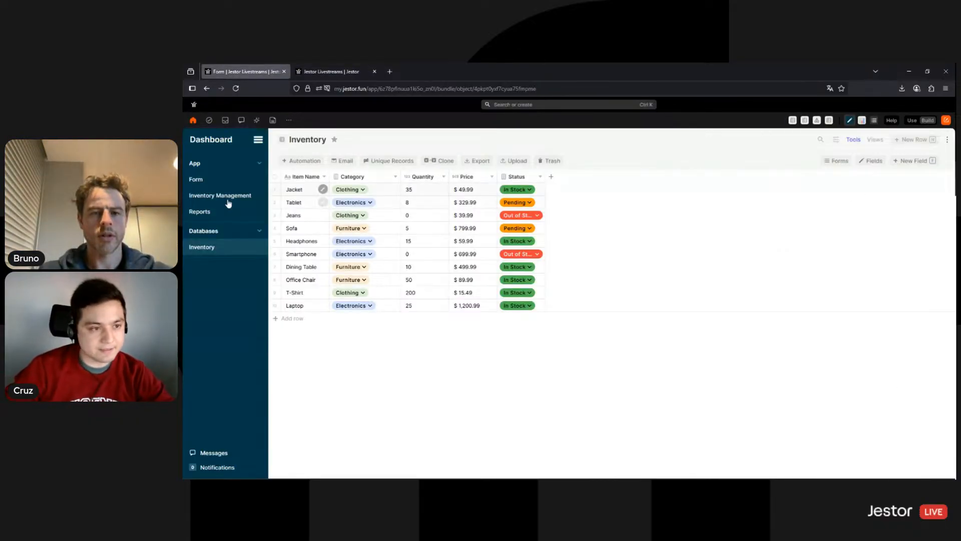
# Open the Update Inventory form in Use mode, briefly checking the Inventory table
pyautogui.click(217, 180)
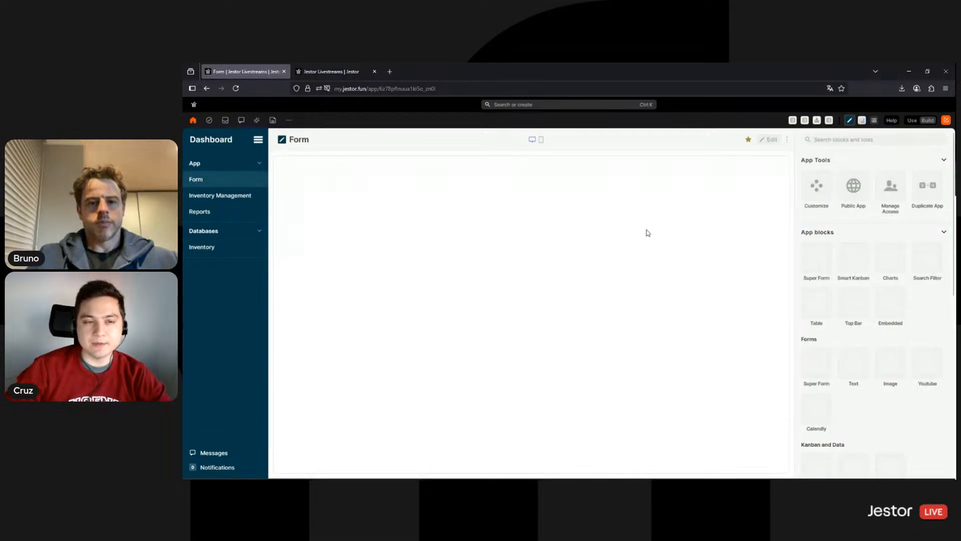
pyautogui.click(908, 121)
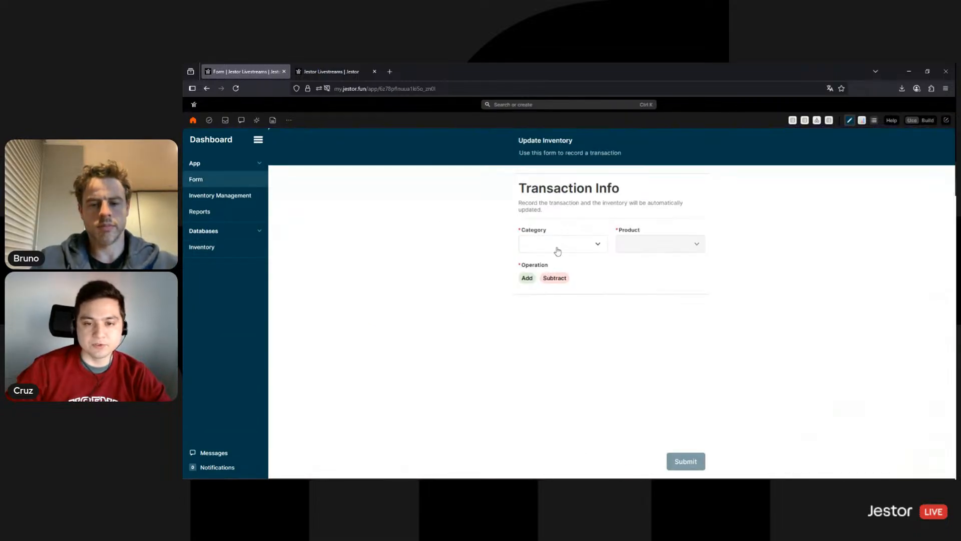
pyautogui.click(556, 249)
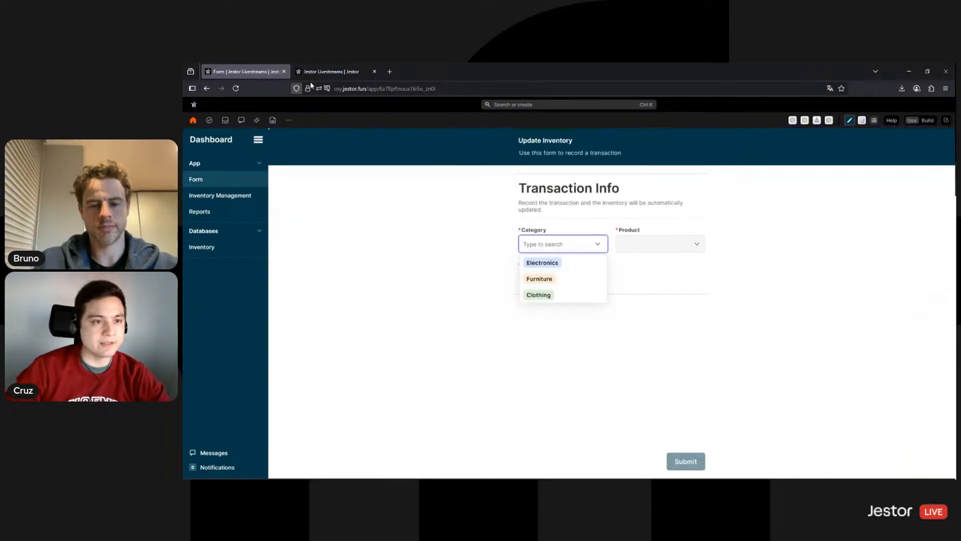
pyautogui.click(227, 249)
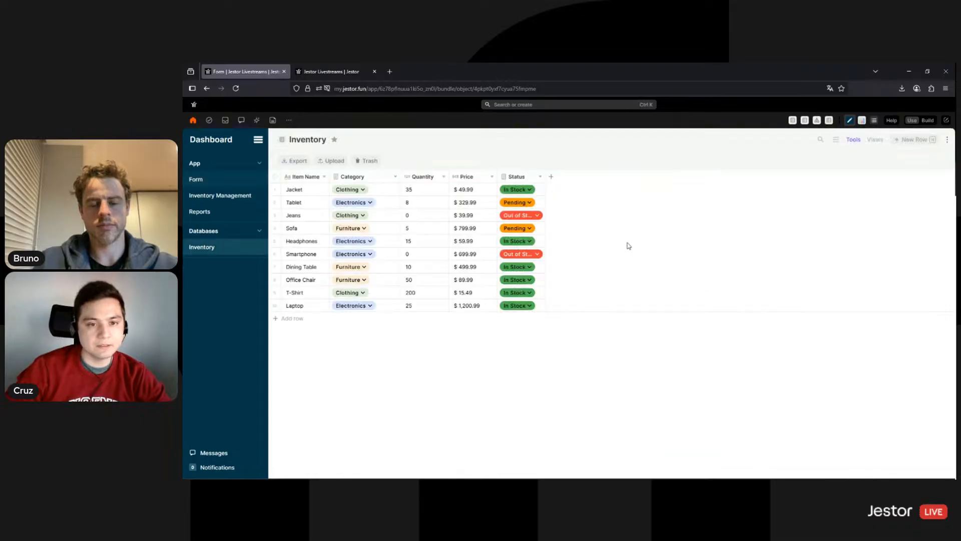
pyautogui.click(225, 181)
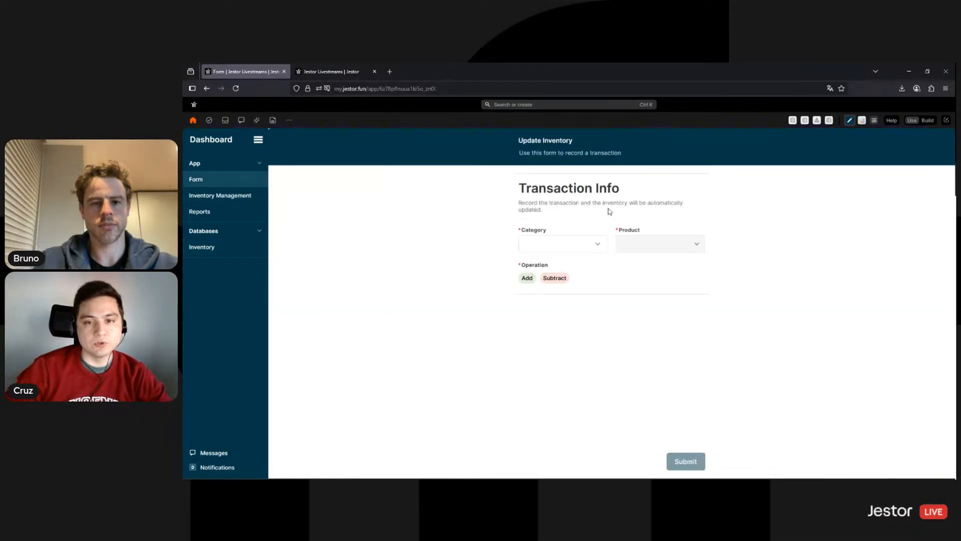
# Fill the form with Clothing, Jacket, Subtract and quantity 2
pyautogui.click(556, 241)
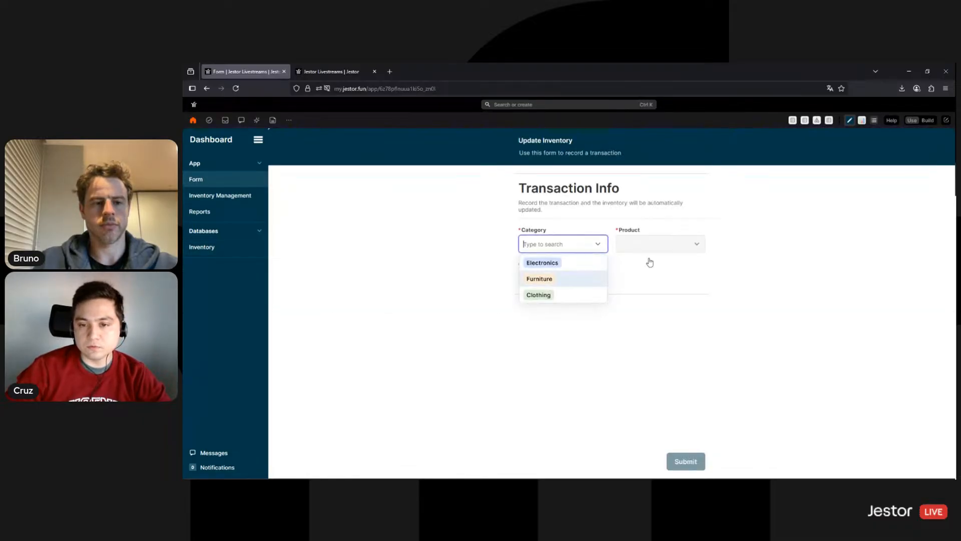
pyautogui.press('Return')
pyautogui.click(682, 246)
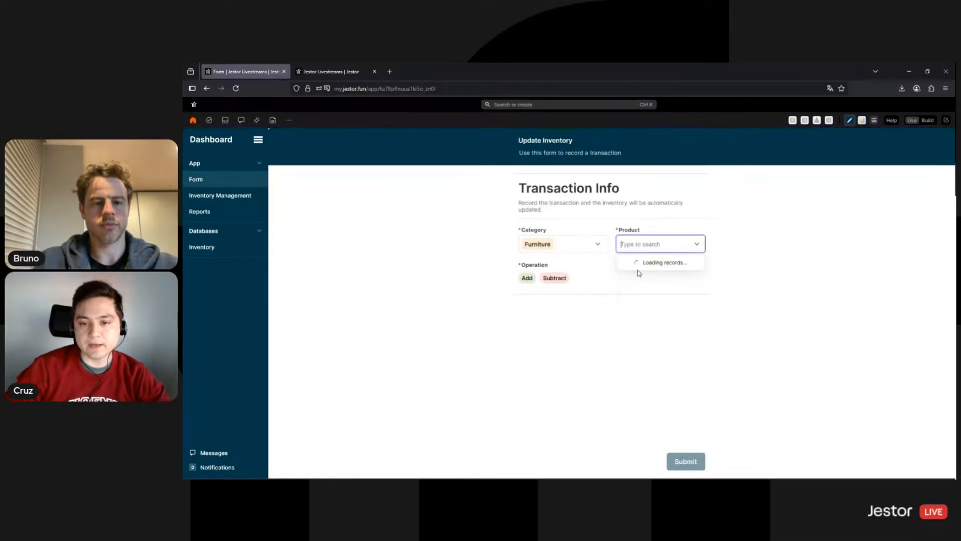
pyautogui.click(575, 249)
pyautogui.click(538, 293)
pyautogui.click(674, 251)
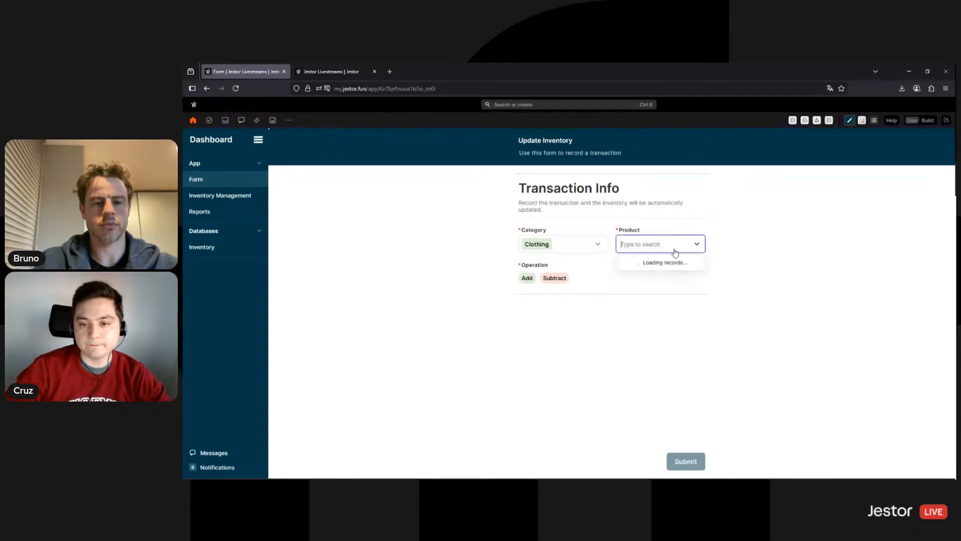
pyautogui.click(636, 262)
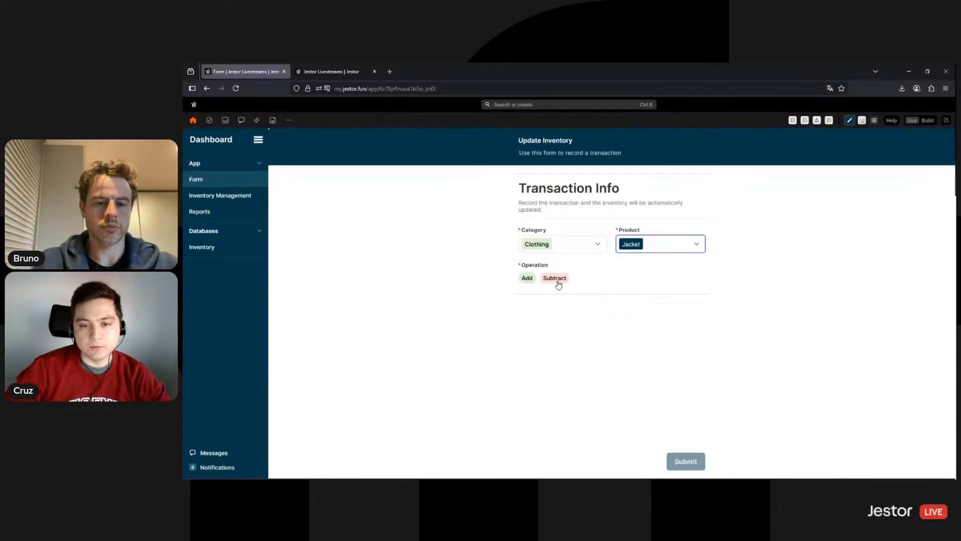
pyautogui.click(559, 280)
pyautogui.click(645, 280)
pyautogui.write('2')
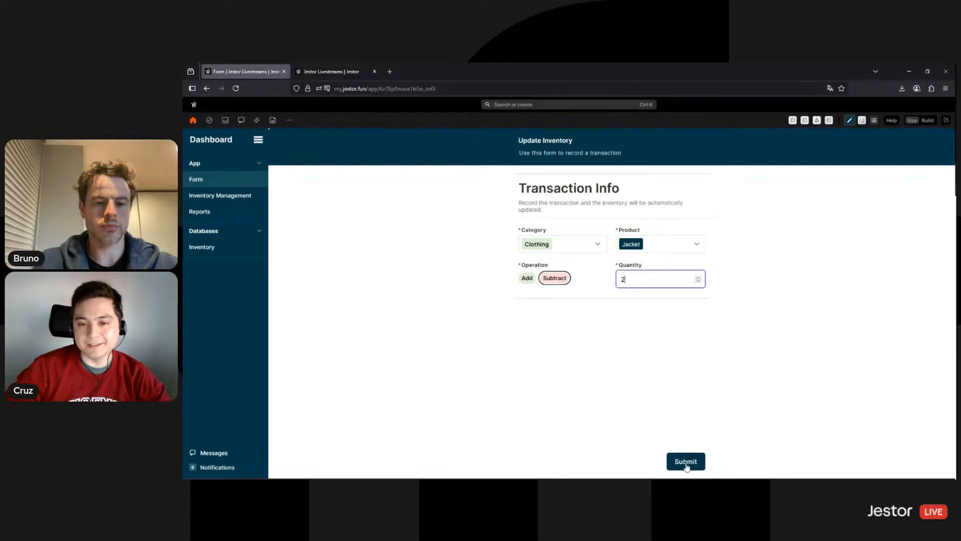
# Submit the transaction, glance at Inventory, then view the Inventory Log entries
pyautogui.click(687, 467)
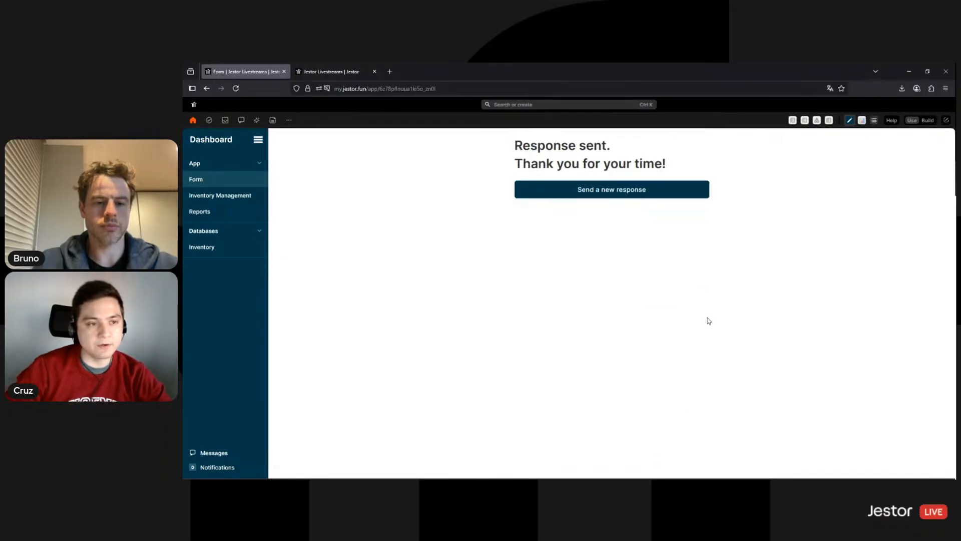
pyautogui.click(638, 193)
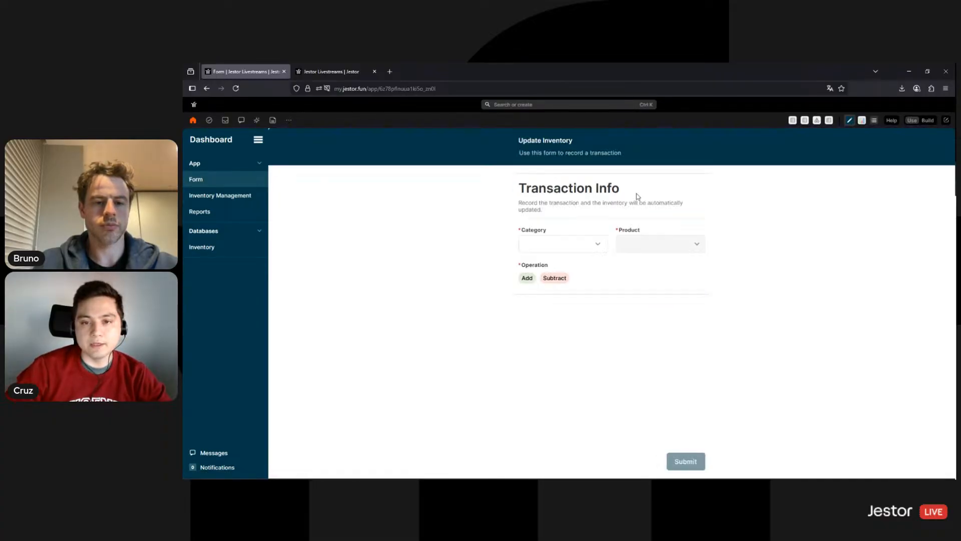
pyautogui.click(242, 247)
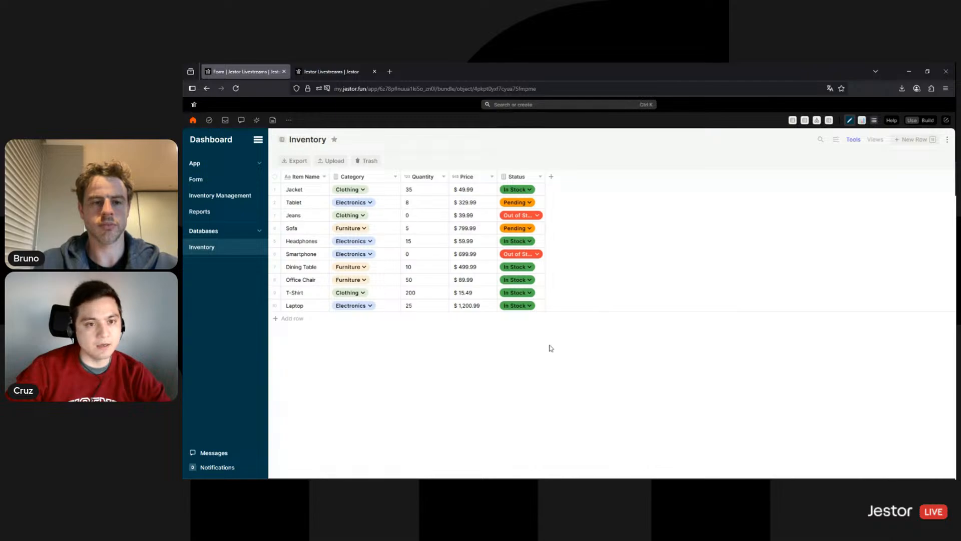
pyautogui.click(338, 74)
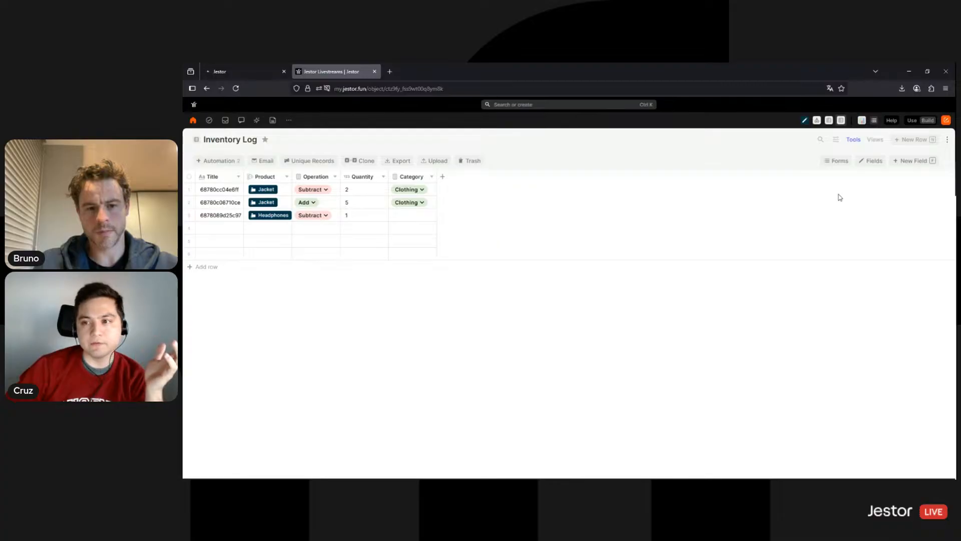
# Add the existing Created by field to the Inventory Log table and save
pyautogui.click(871, 161)
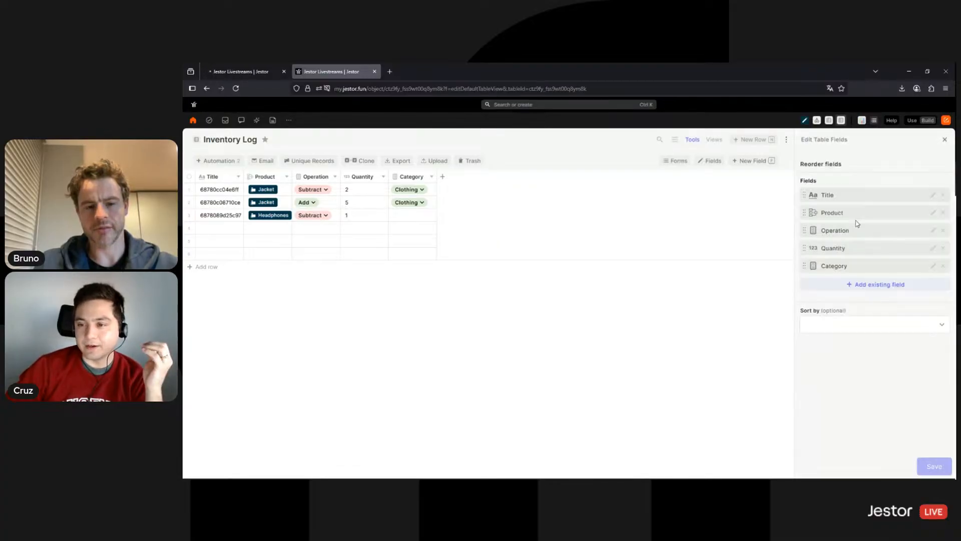
pyautogui.click(871, 281)
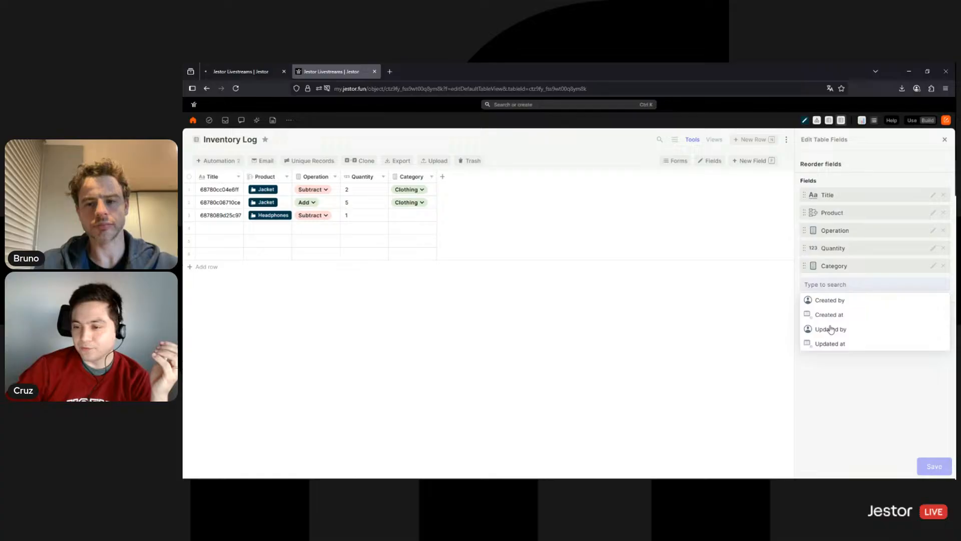
pyautogui.click(829, 300)
pyautogui.click(936, 464)
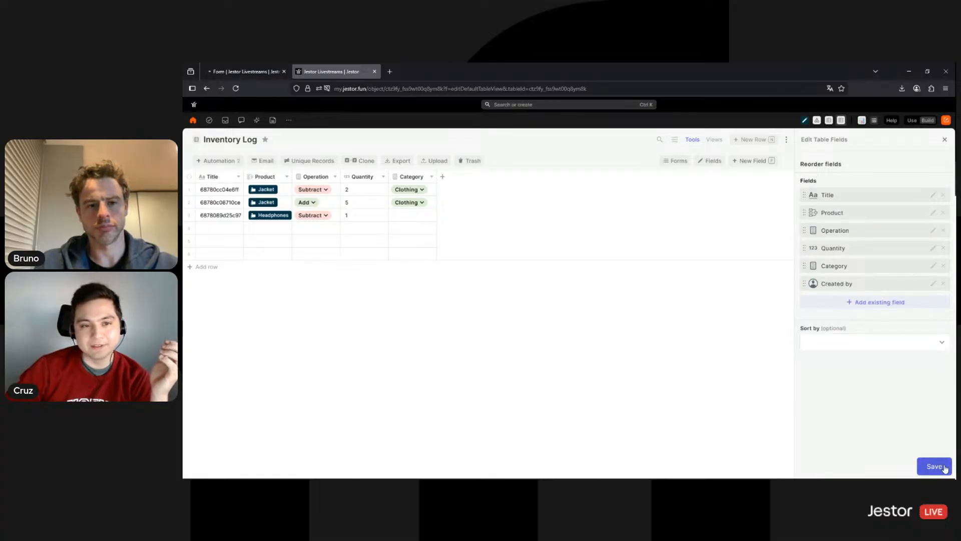
pyautogui.click(943, 141)
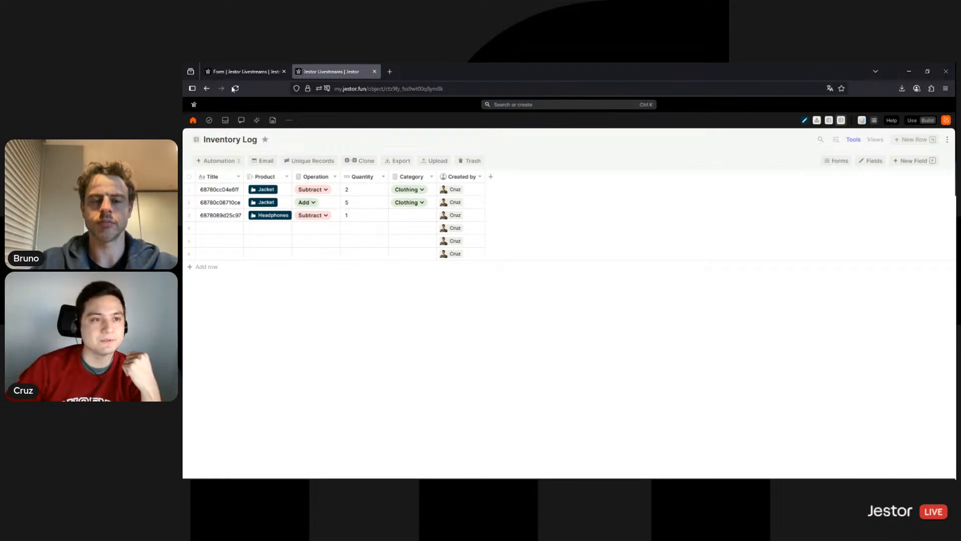
pyautogui.click(241, 71)
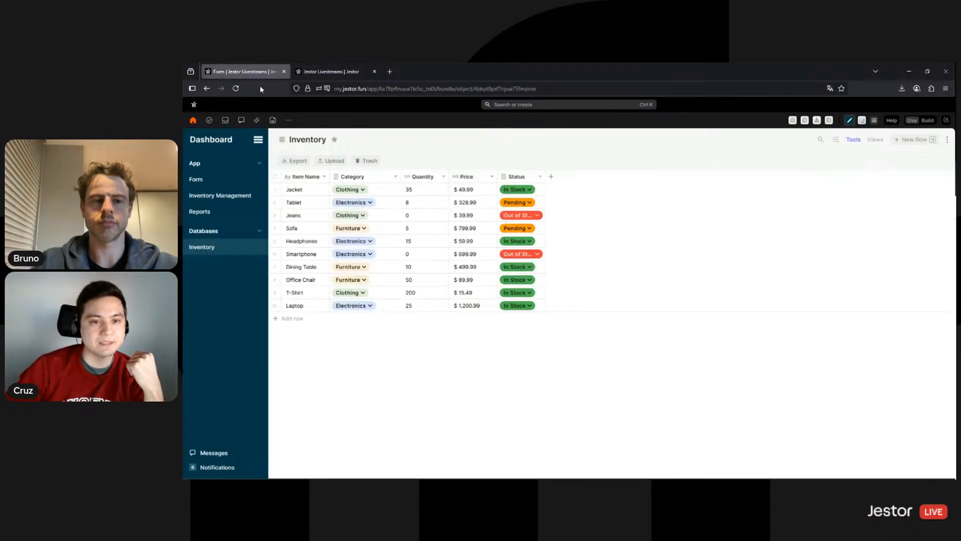
# Inspect the Jacket record, then visit Form and Inventory Management, where Jacket shows 33
pyautogui.click(323, 189)
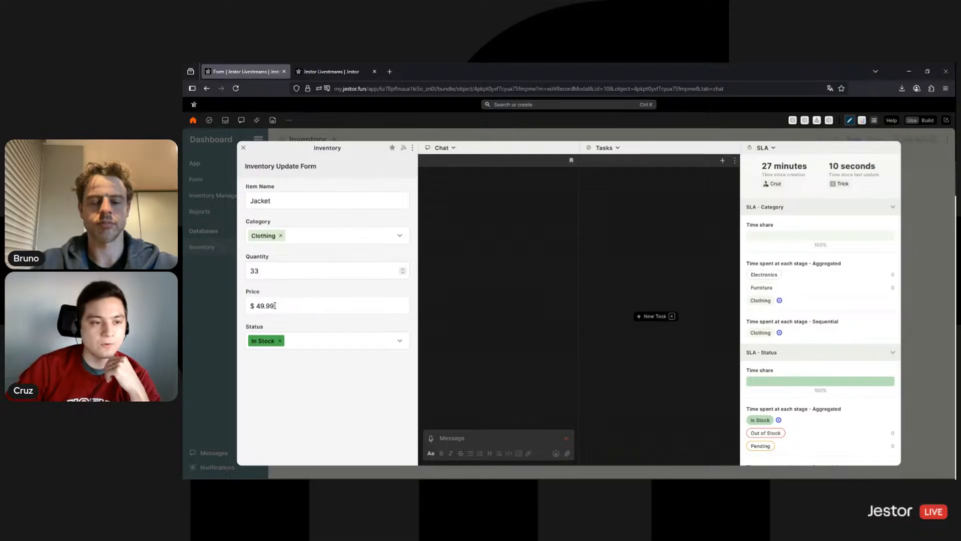
pyautogui.click(212, 314)
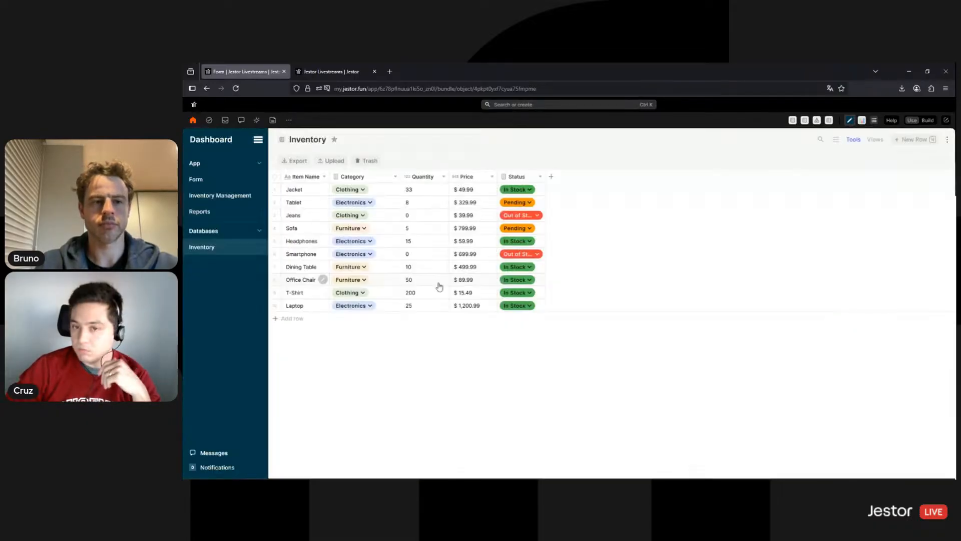
pyautogui.click(229, 181)
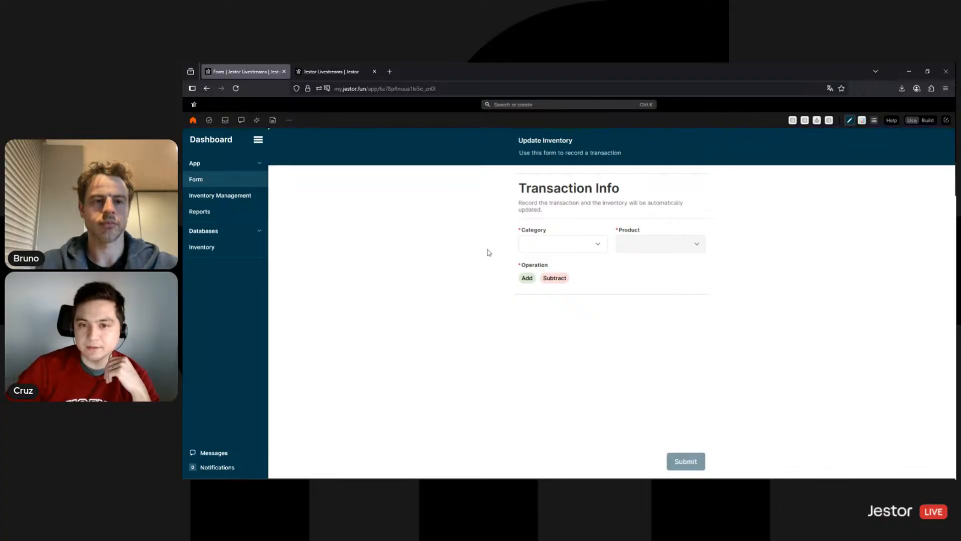
pyautogui.click(227, 198)
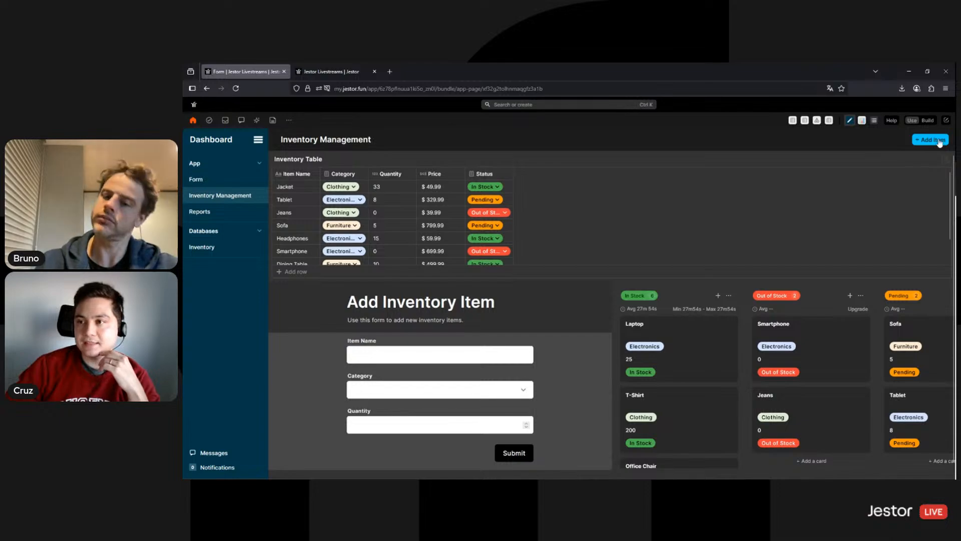
# Edit the Inventory Management page's title bar block and set its bar colour to white
pyautogui.click(928, 120)
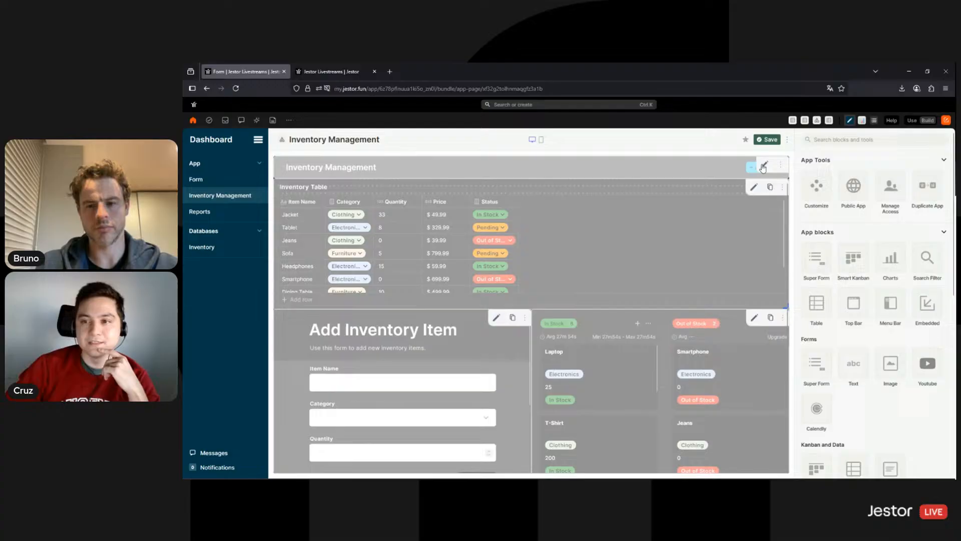
pyautogui.click(764, 166)
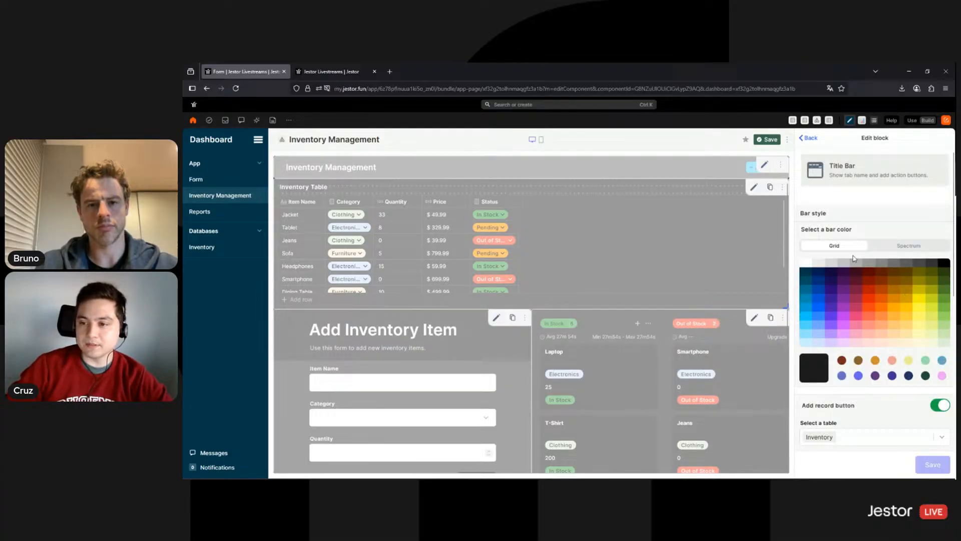
pyautogui.click(804, 264)
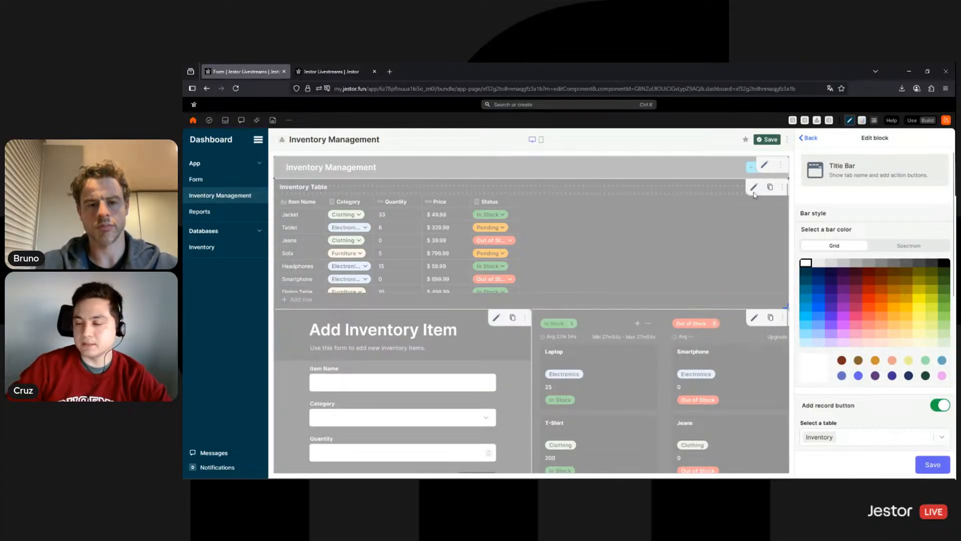
pyautogui.scroll(-5, 856, 349)
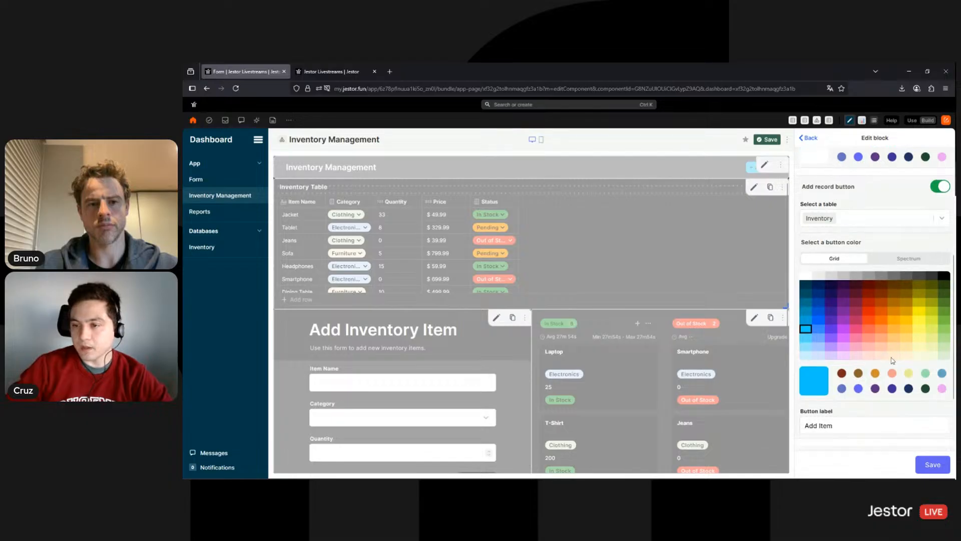
pyautogui.scroll(1, 812, 159)
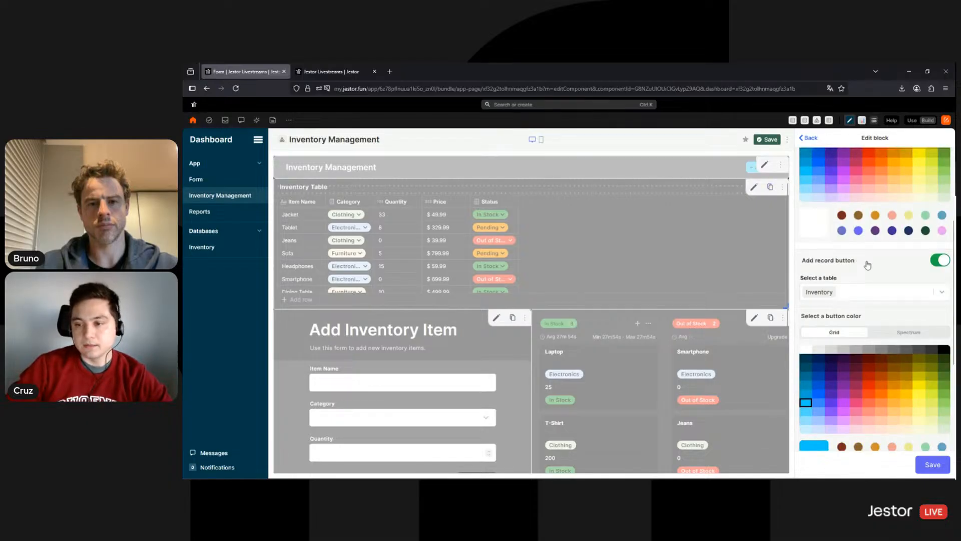
pyautogui.scroll(-1, 868, 264)
pyautogui.scroll(3, 851, 310)
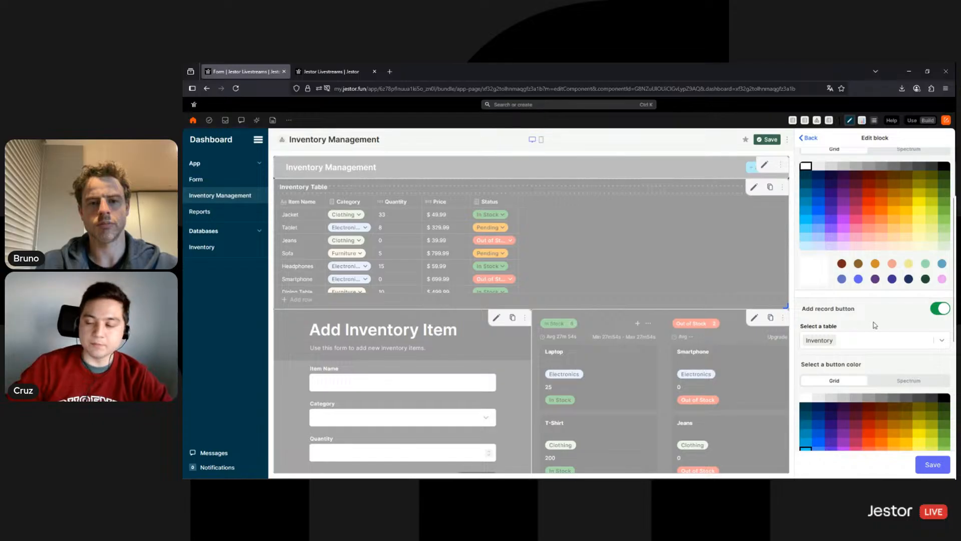
pyautogui.scroll(-2, 888, 360)
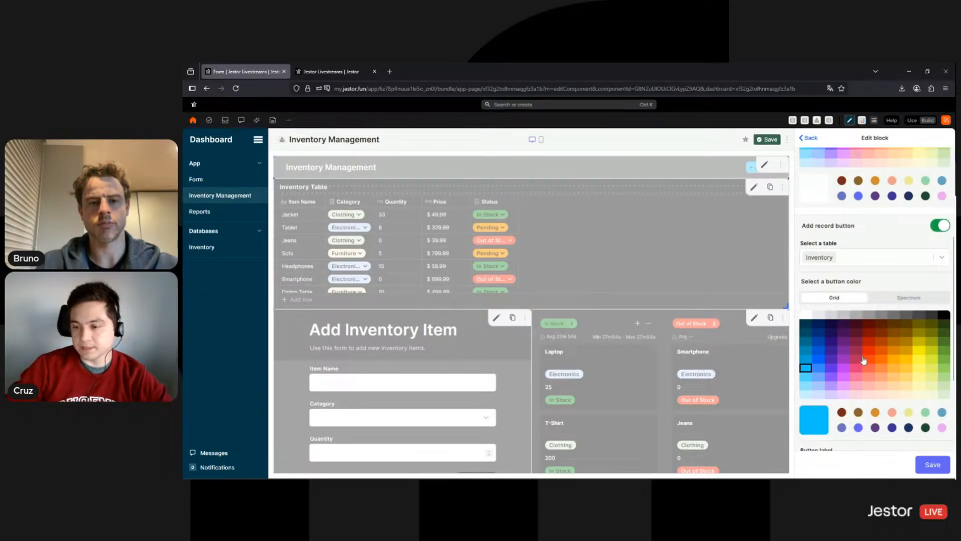
# Make the add-record button dark teal, label it 'New Product', and save the title bar
pyautogui.click(806, 324)
pyautogui.scroll(-1, 890, 235)
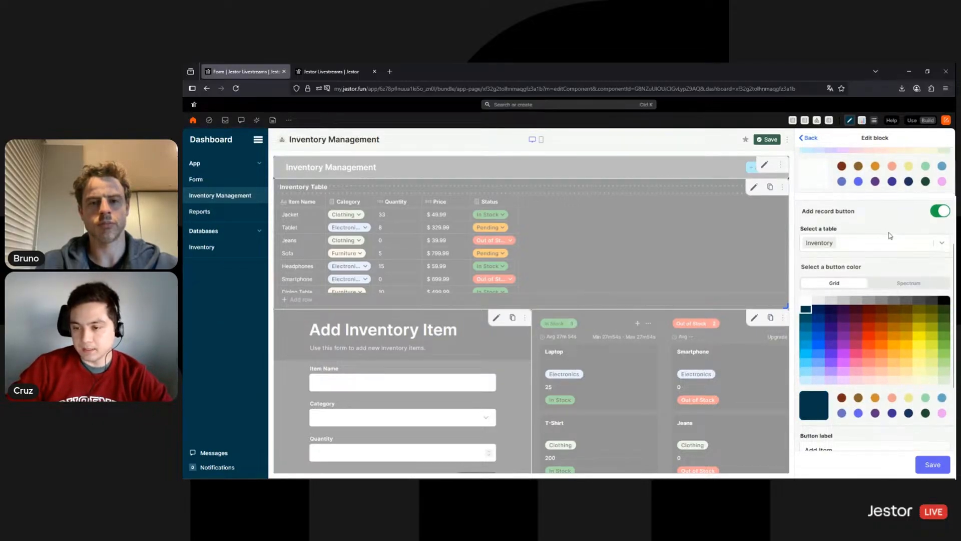
pyautogui.scroll(-3, 890, 235)
pyautogui.tripleClick(835, 305)
pyautogui.write('New P')
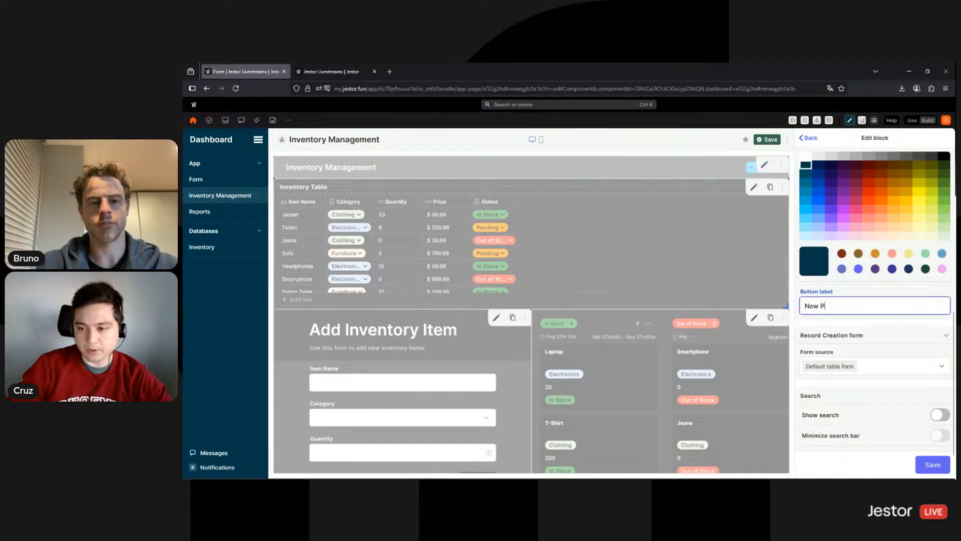
pyautogui.write('roduct')
pyautogui.scroll(-1, 896, 429)
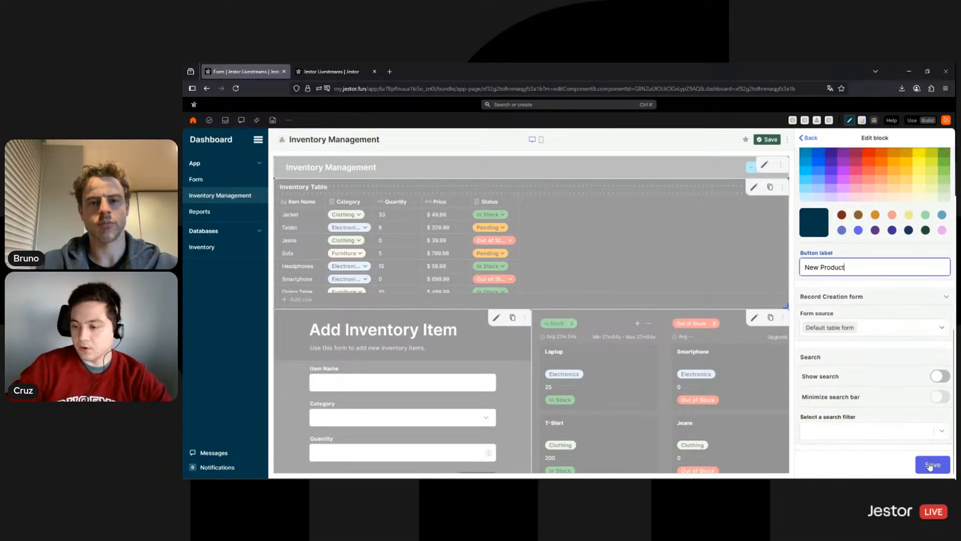
pyautogui.click(930, 466)
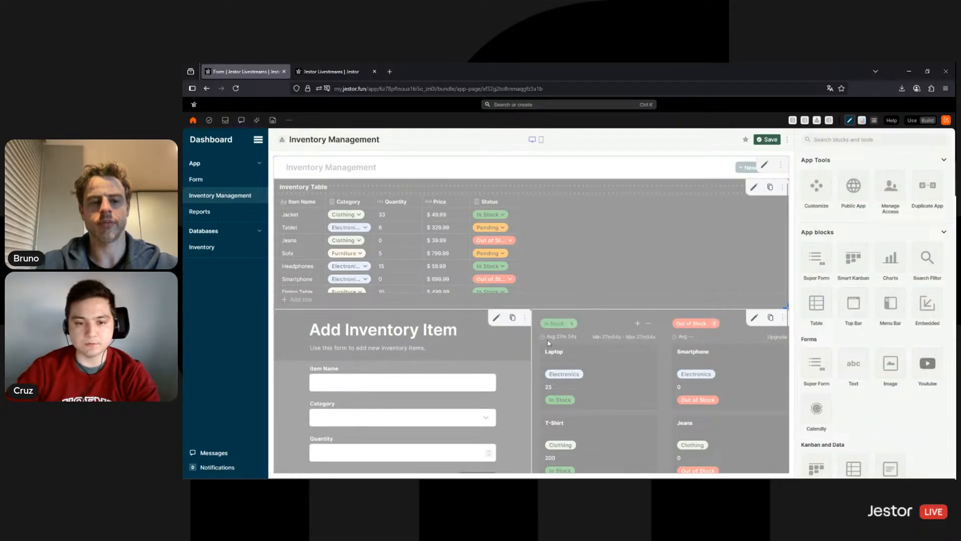
# Delete the Add Inventory Item form block from the page
pyautogui.click(524, 318)
pyautogui.click(521, 338)
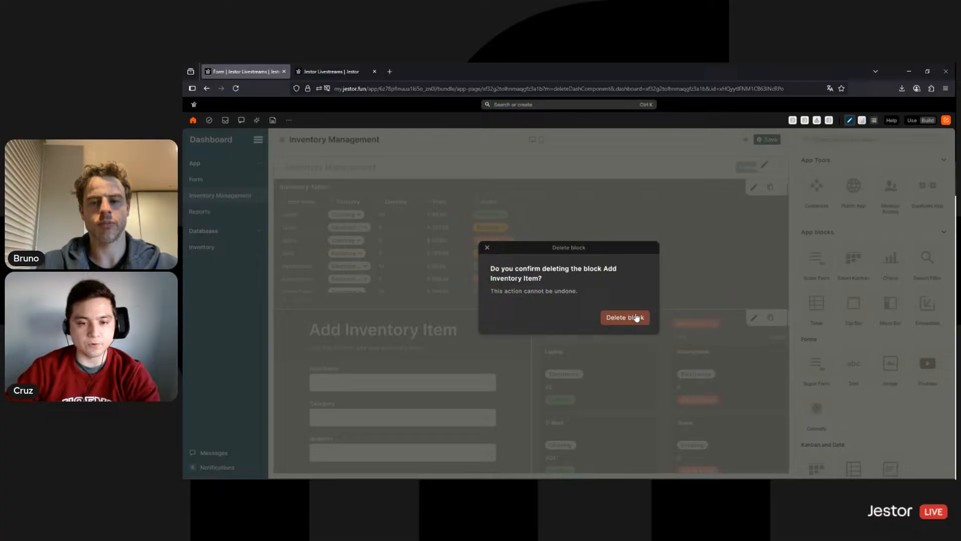
pyautogui.click(636, 319)
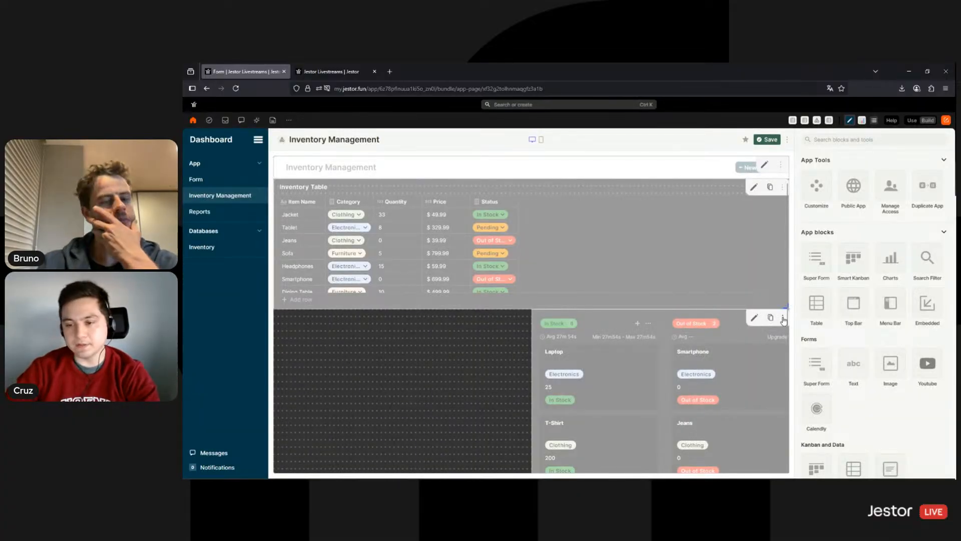
# Delete the kanban board block and stretch the Inventory Table block taller to show all rows
pyautogui.click(784, 320)
pyautogui.click(770, 342)
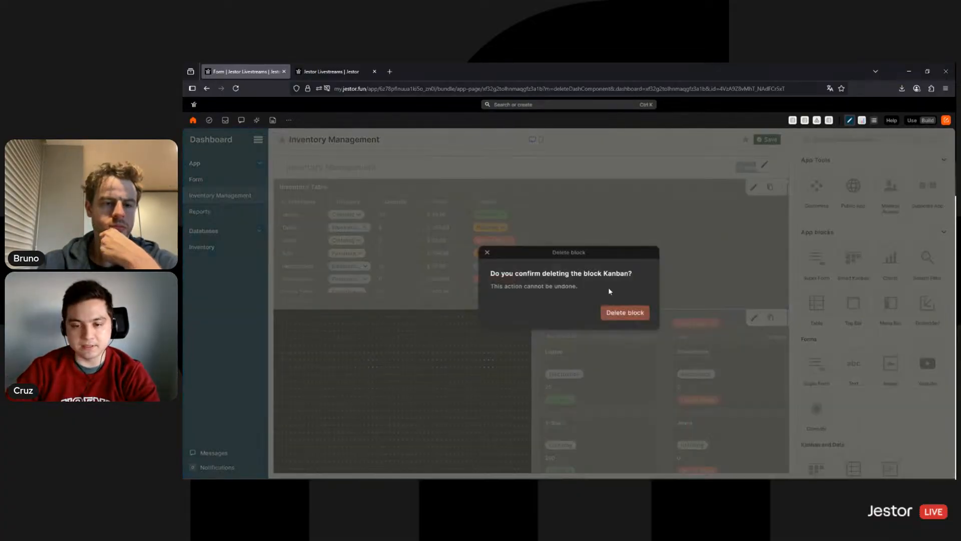
pyautogui.click(636, 318)
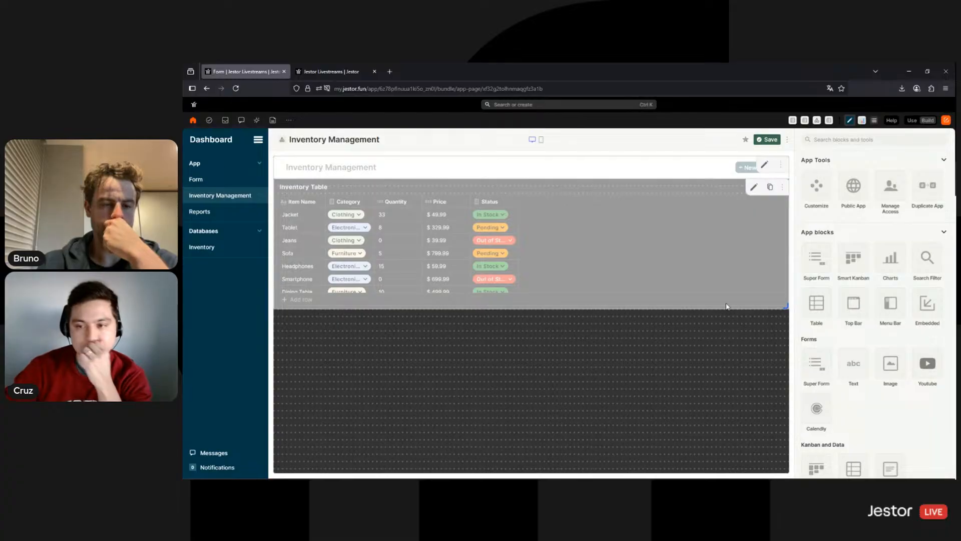
pyautogui.moveTo(783, 306); pyautogui.dragTo(795, 470)
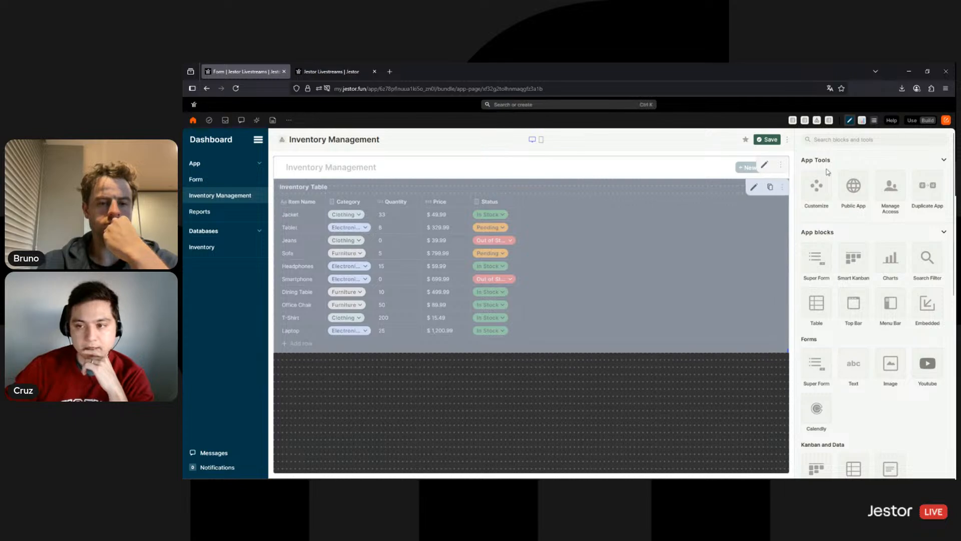
pyautogui.click(821, 187)
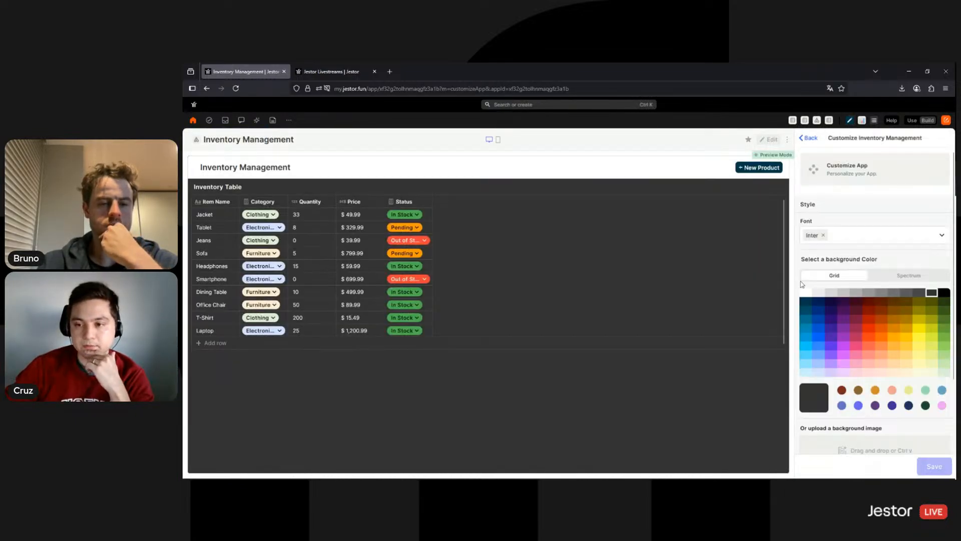
# Set the app background to white, disable desktop page scrolling, and save the customization
pyautogui.click(807, 293)
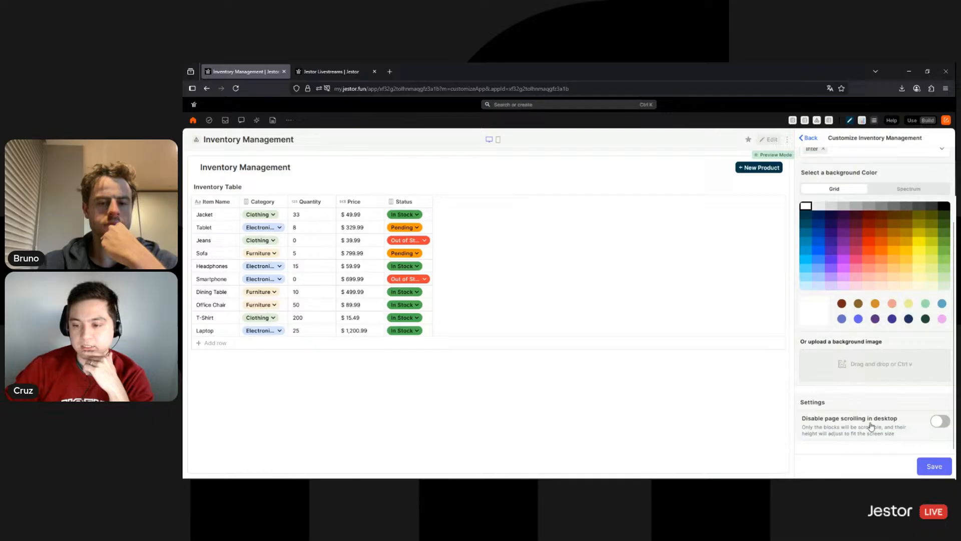
pyautogui.click(936, 422)
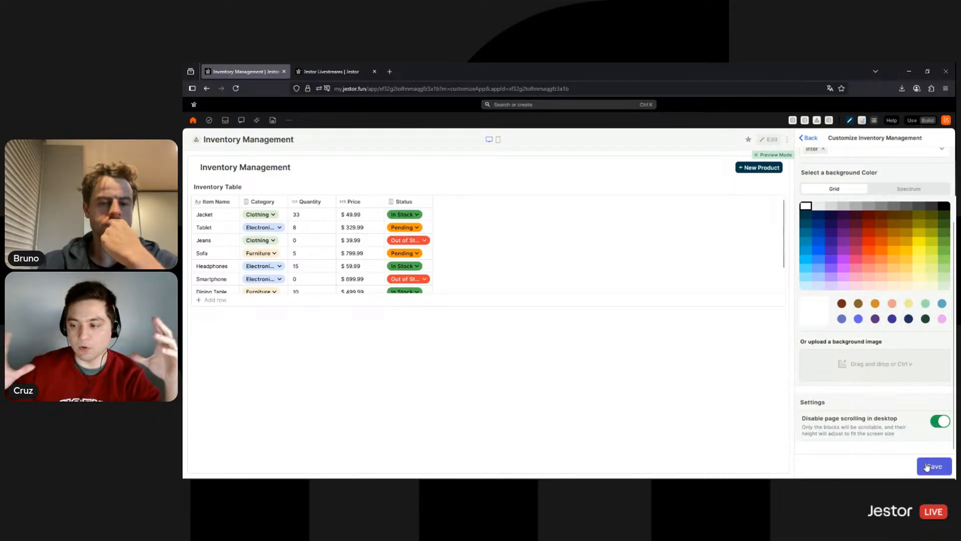
pyautogui.click(927, 467)
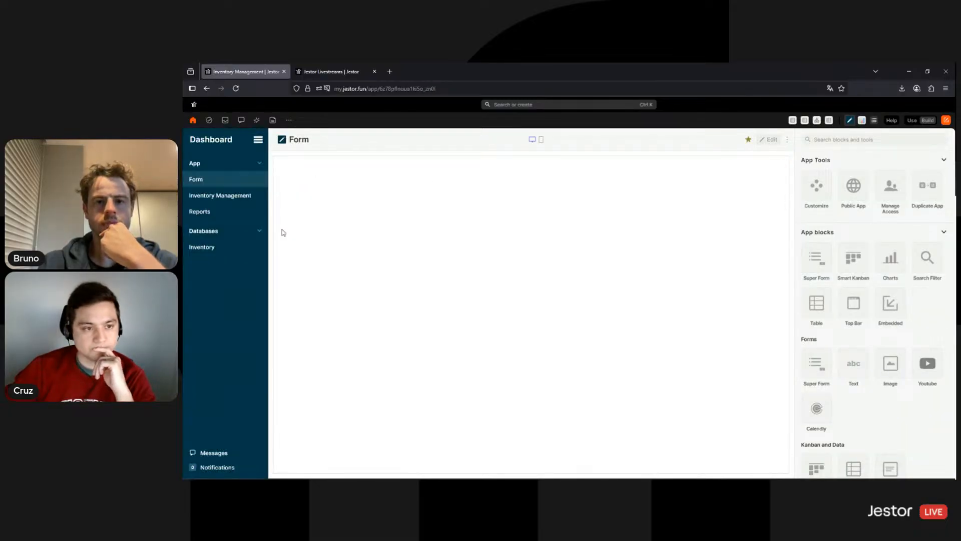
# Back on Inventory Management in edit mode, stretch the Inventory Table block to show all ten rows
pyautogui.click(231, 196)
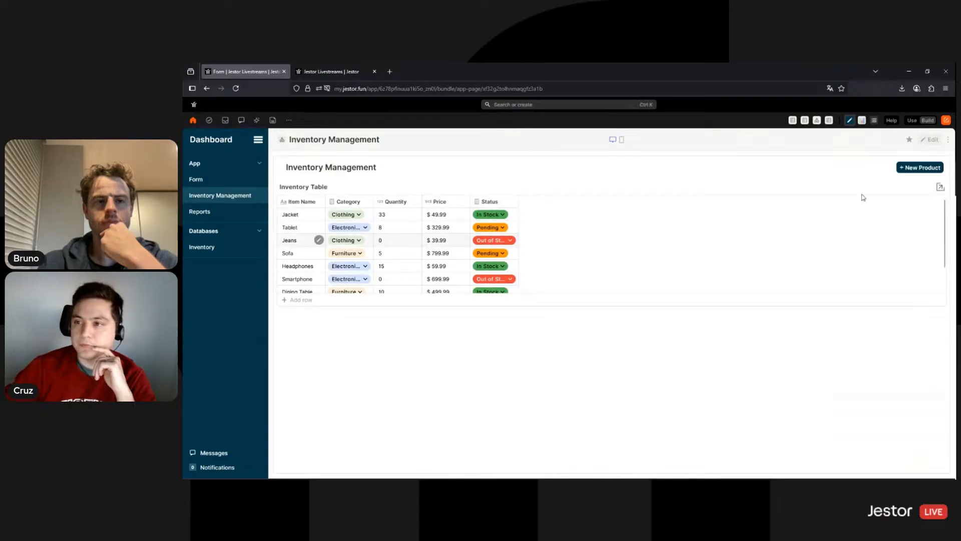
pyautogui.click(932, 142)
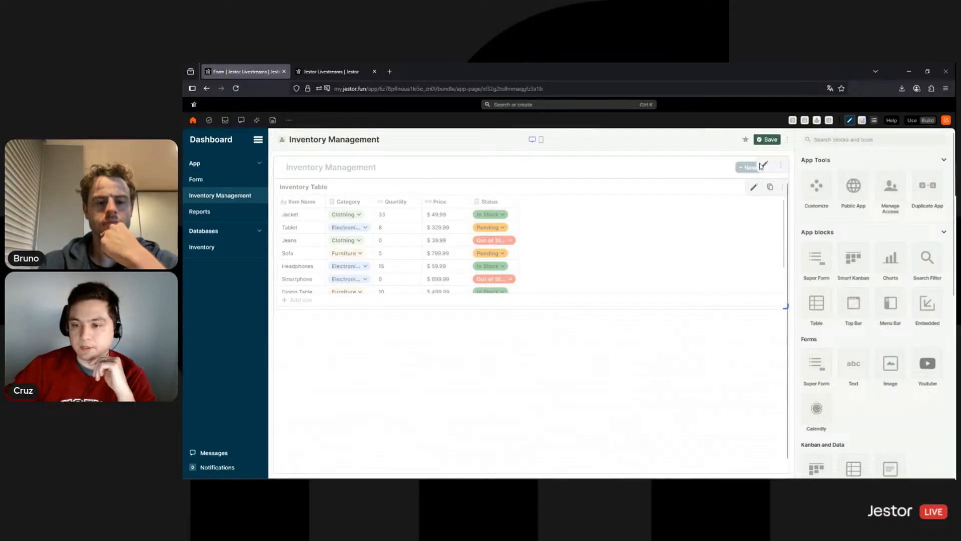
pyautogui.moveTo(782, 308); pyautogui.dragTo(794, 455)
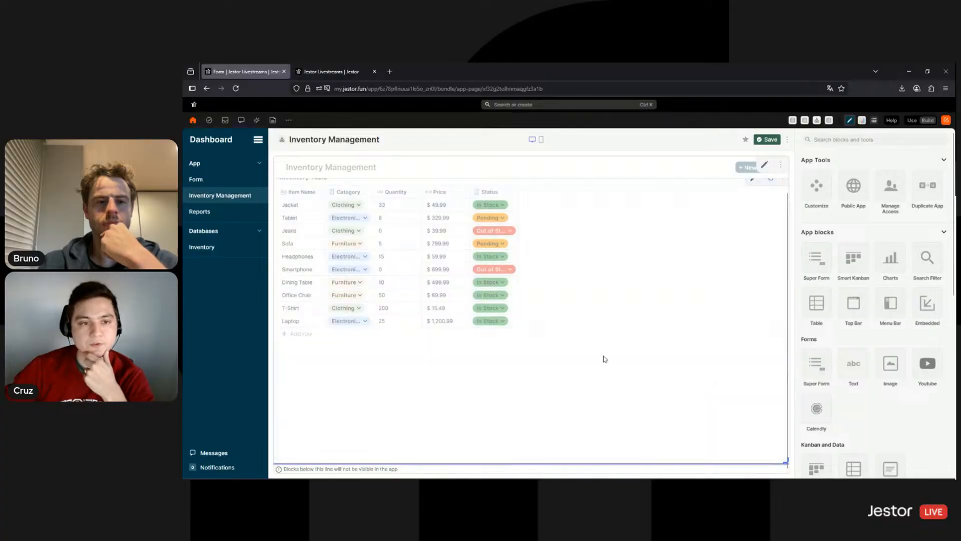
pyautogui.scroll(2, 613, 325)
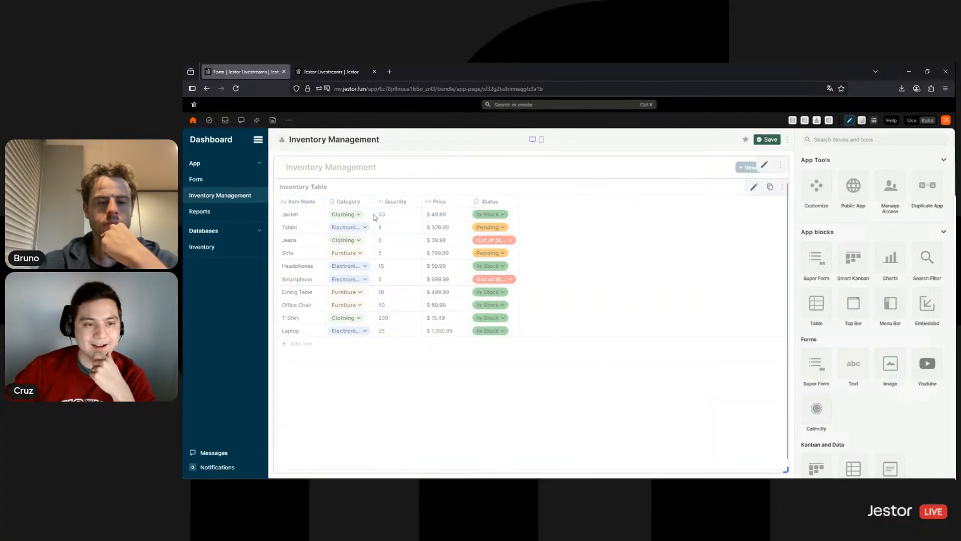
pyautogui.click(753, 187)
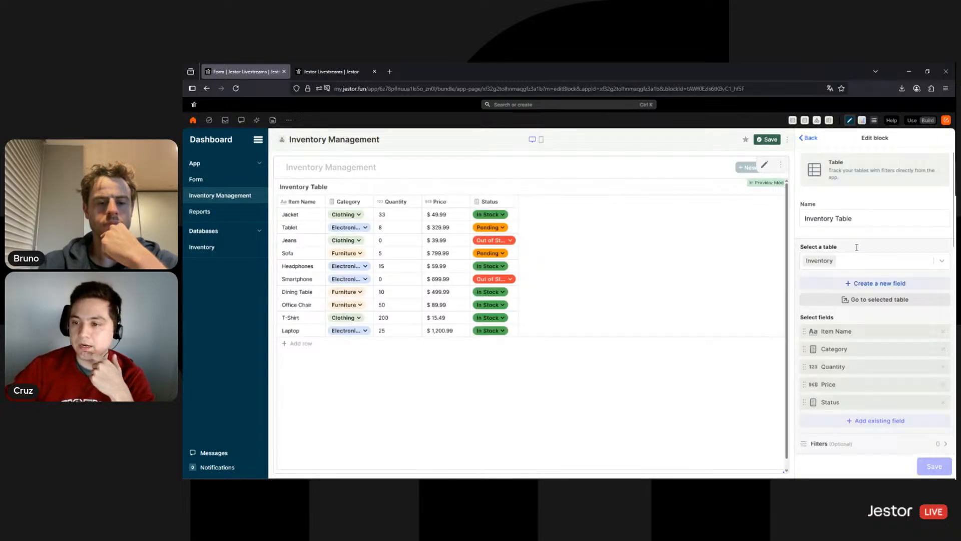
# Sort the Inventory Table block by Item Name
pyautogui.scroll(-1, 876, 242)
pyautogui.scroll(-3, 879, 243)
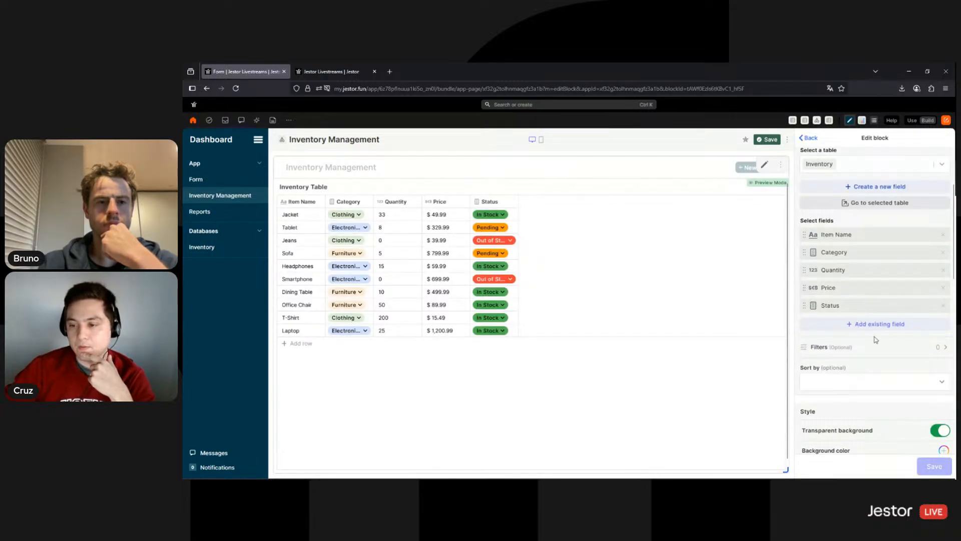
pyautogui.scroll(-2, 875, 340)
pyautogui.click(874, 335)
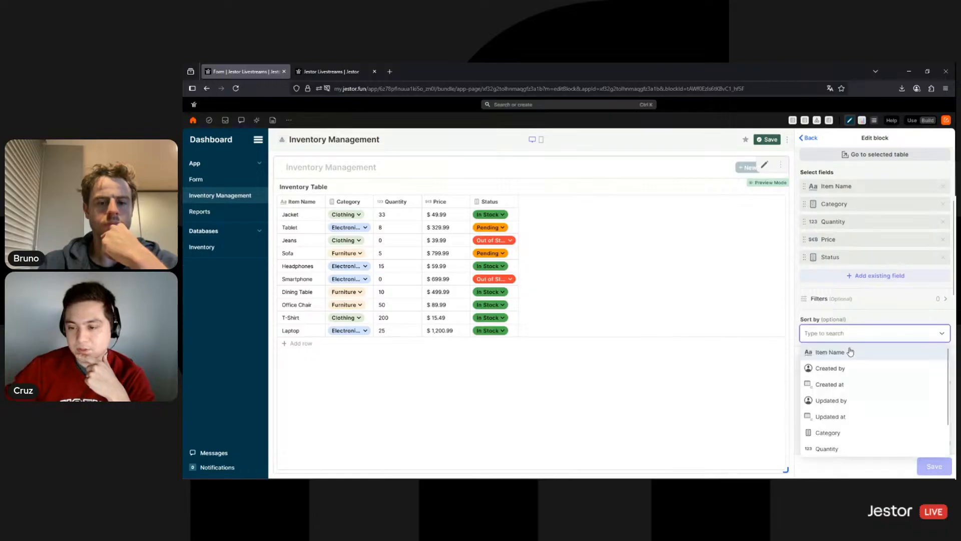
pyautogui.click(850, 353)
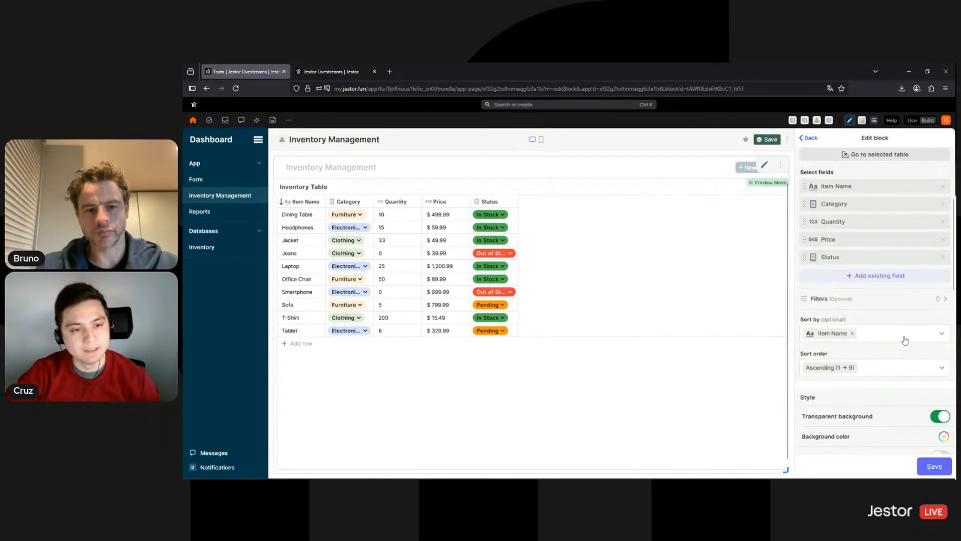
# Turn off the table's field icons and gridlines, and add a conditional row colour rule
pyautogui.scroll(-3, 905, 341)
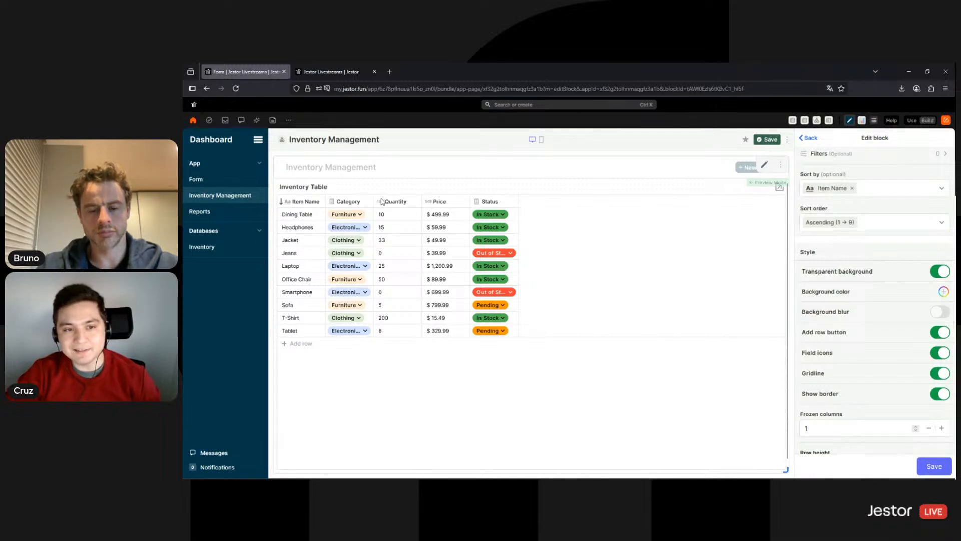
pyautogui.click(941, 354)
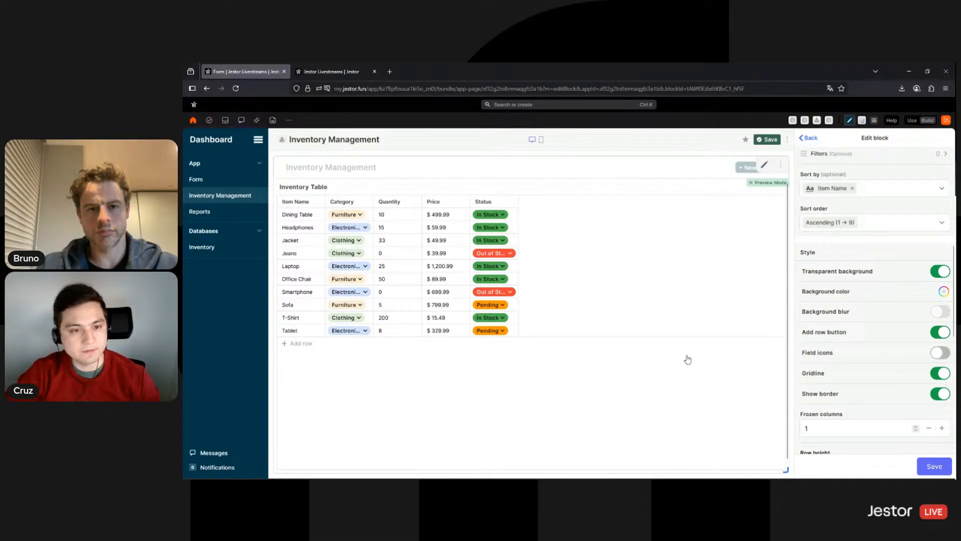
pyautogui.click(940, 373)
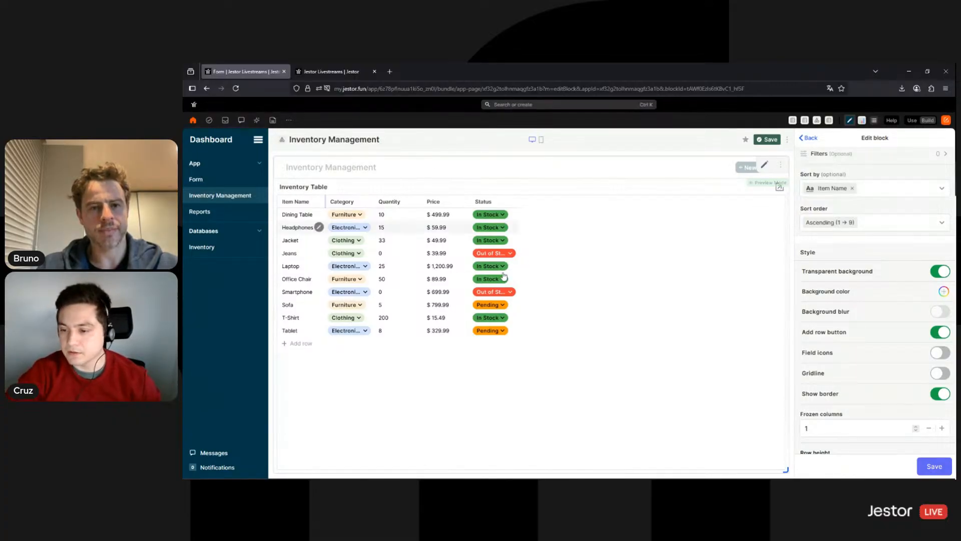
pyautogui.scroll(-2, 851, 295)
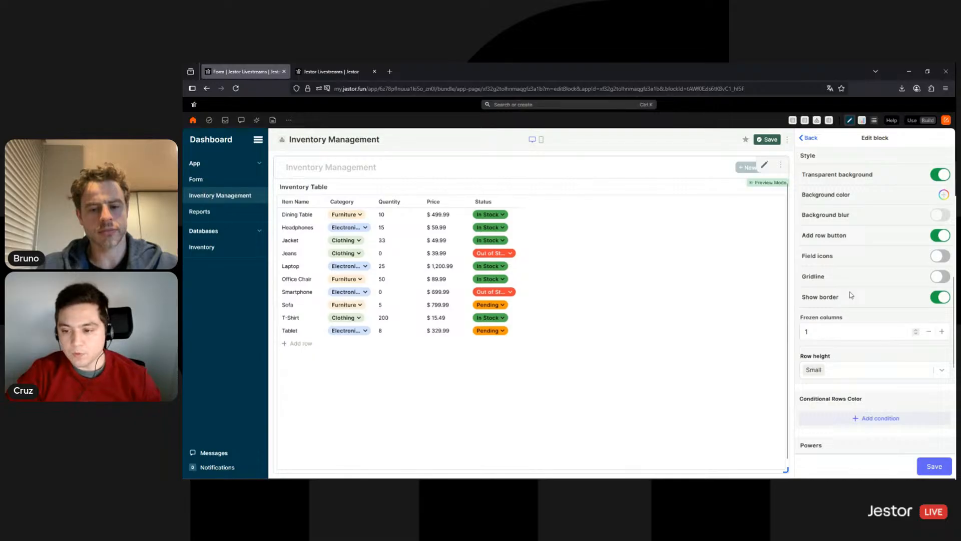
pyautogui.scroll(-2, 846, 293)
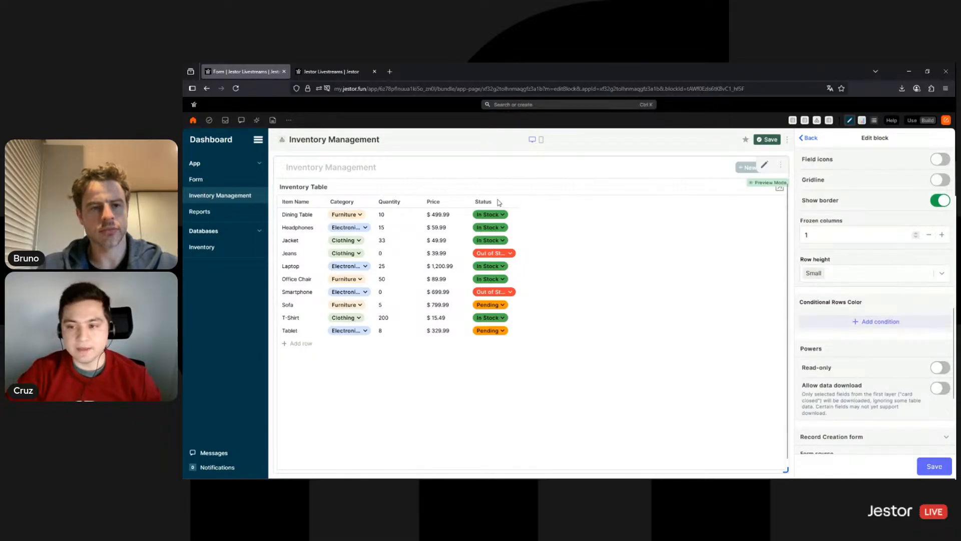
pyautogui.click(895, 323)
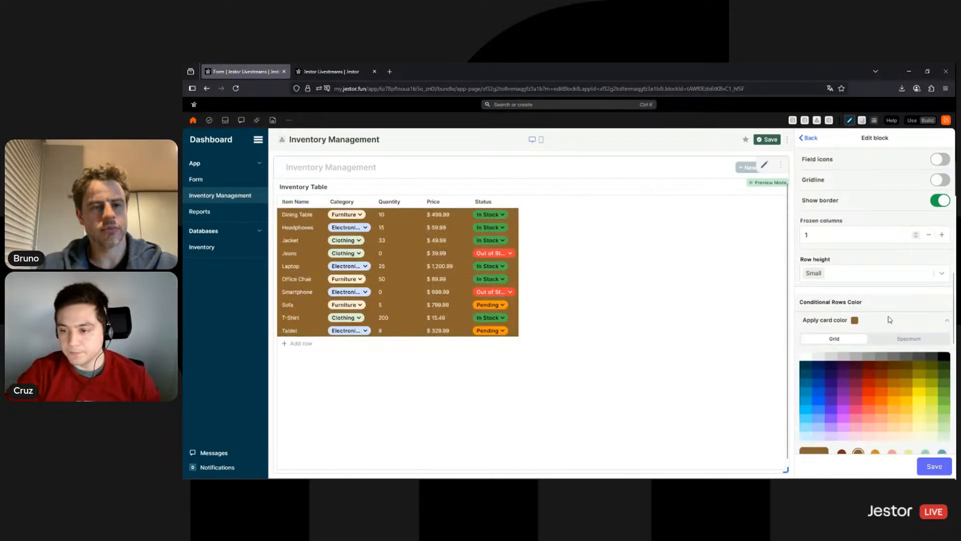
# Set the conditional row colour to a light pink, lightened further on the spectrum
pyautogui.scroll(-1, 879, 290)
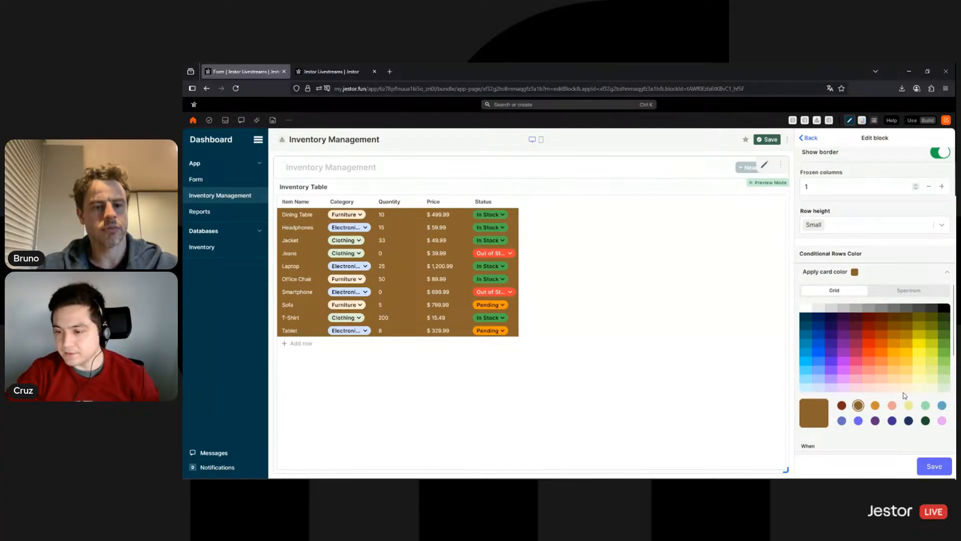
pyautogui.click(870, 388)
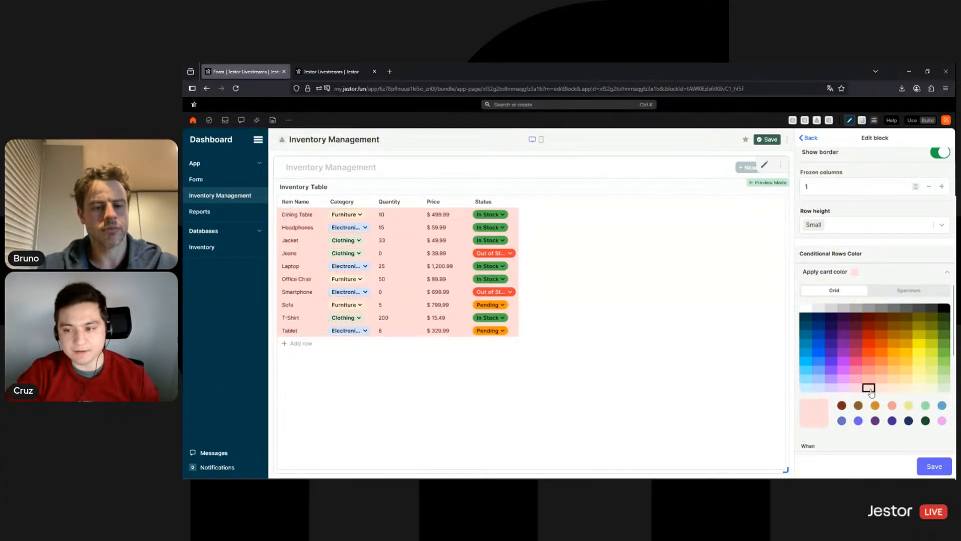
pyautogui.click(905, 291)
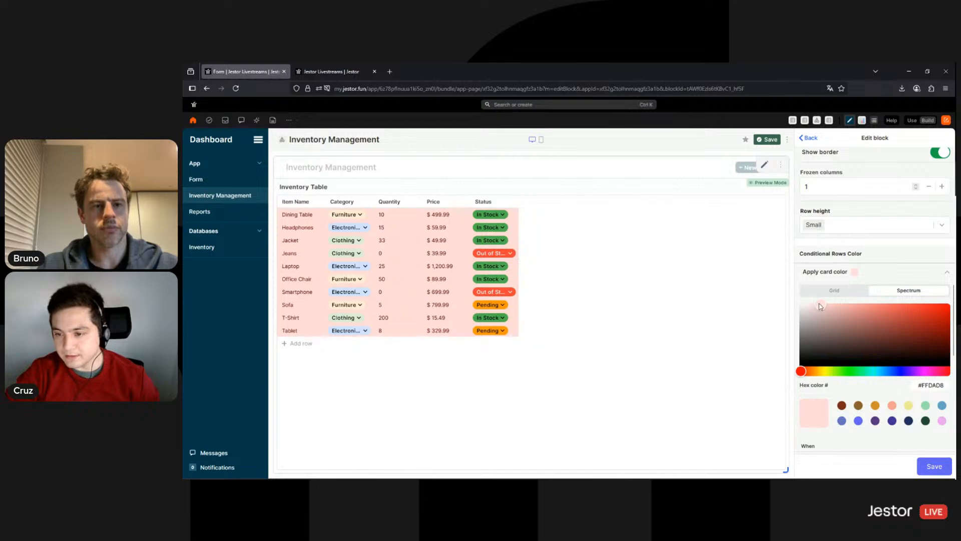
pyautogui.moveTo(815, 305); pyautogui.dragTo(812, 304)
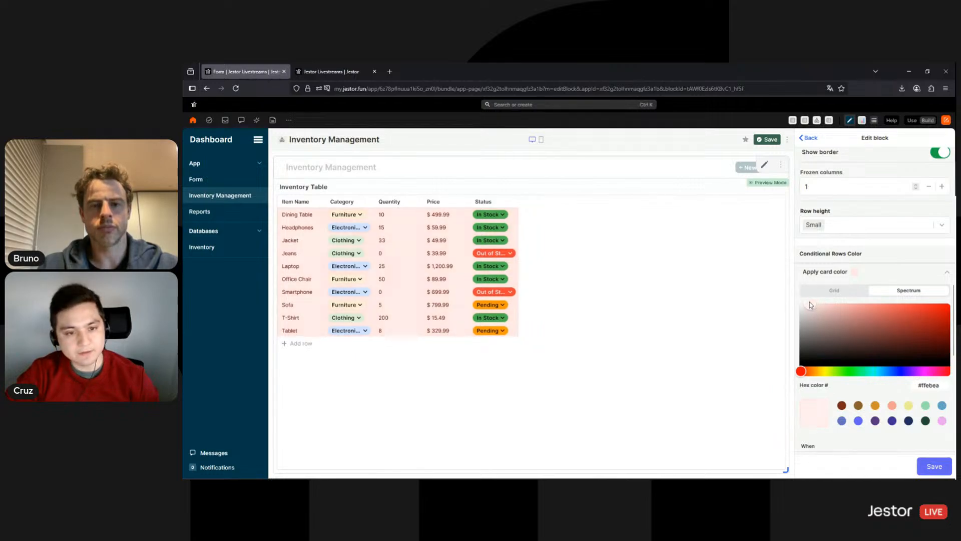
pyautogui.scroll(-3, 926, 431)
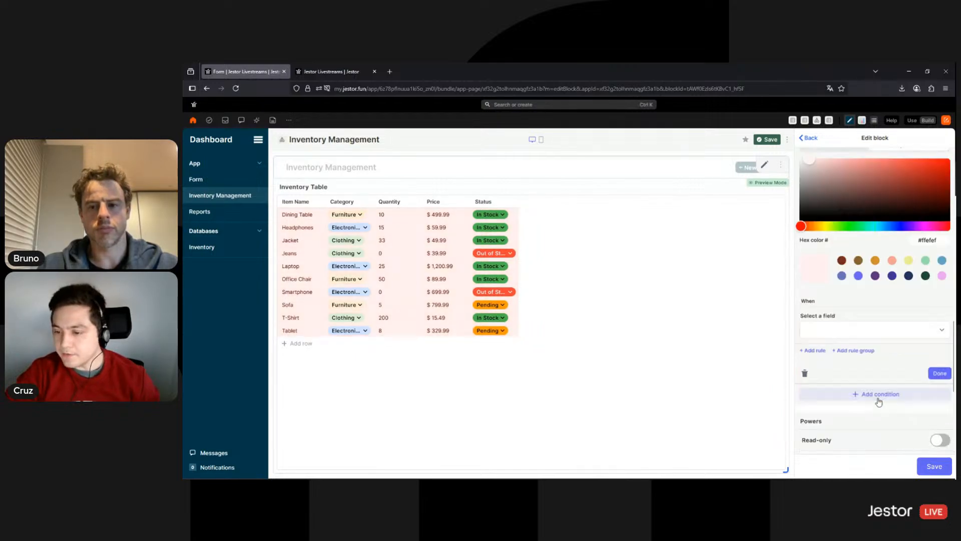
pyautogui.scroll(-1, 847, 399)
# Apply the pink only when Quantity is less than or equal to 0
pyautogui.click(847, 281)
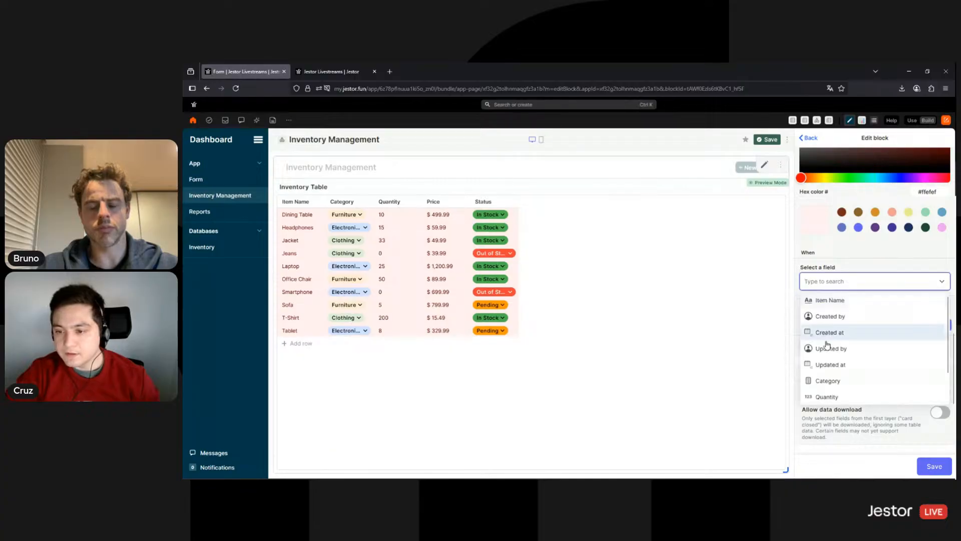
pyautogui.scroll(-2, 836, 368)
pyautogui.click(835, 368)
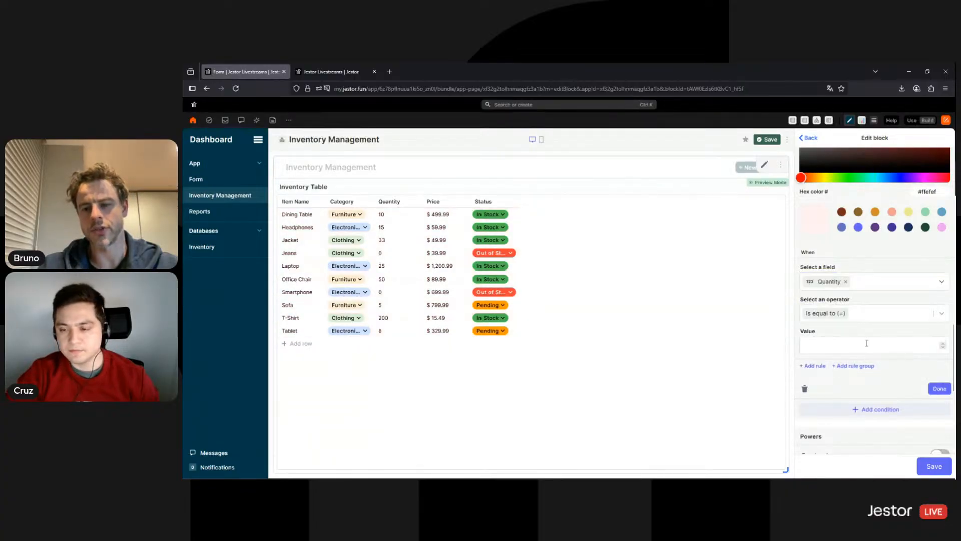
pyautogui.click(867, 343)
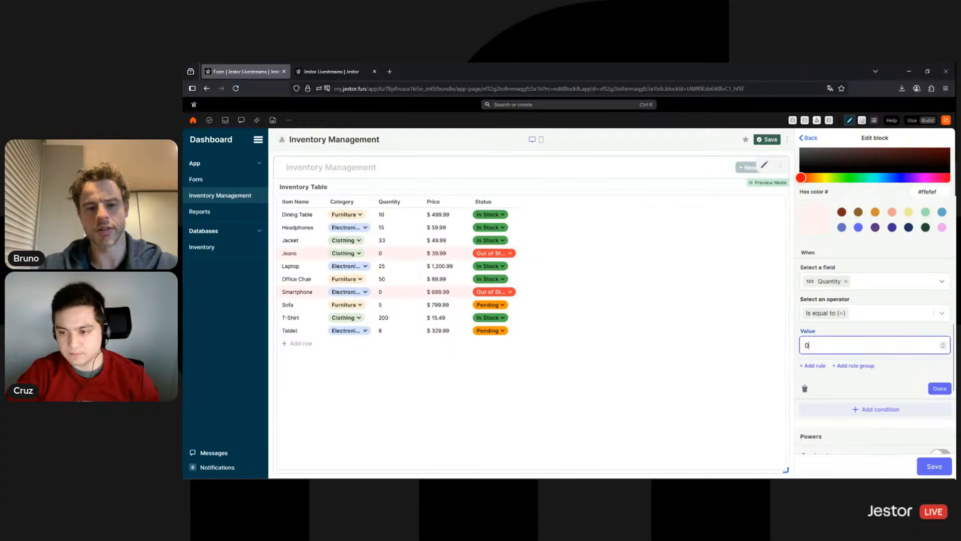
pyautogui.click(865, 313)
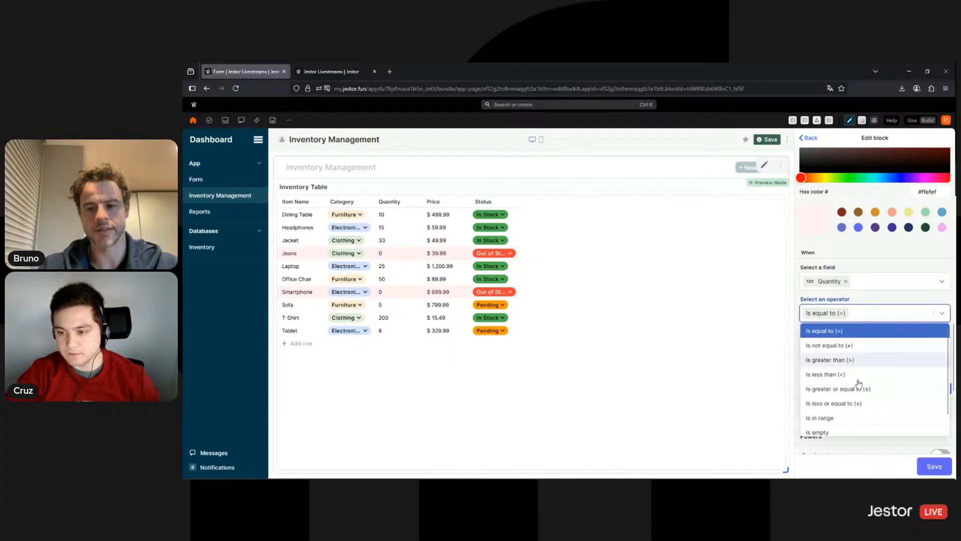
pyautogui.click(861, 404)
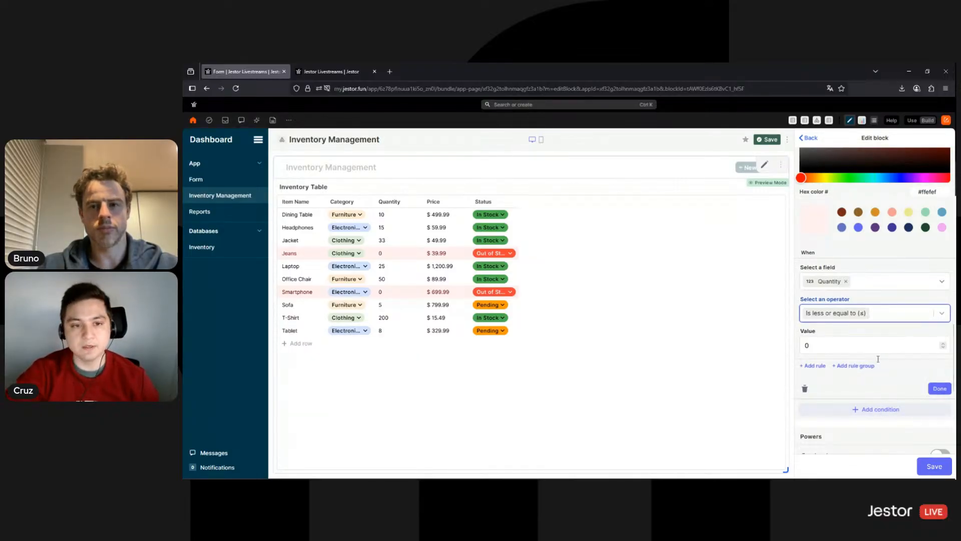
pyautogui.scroll(2, 878, 358)
pyautogui.scroll(-5, 878, 359)
pyautogui.scroll(-1, 887, 348)
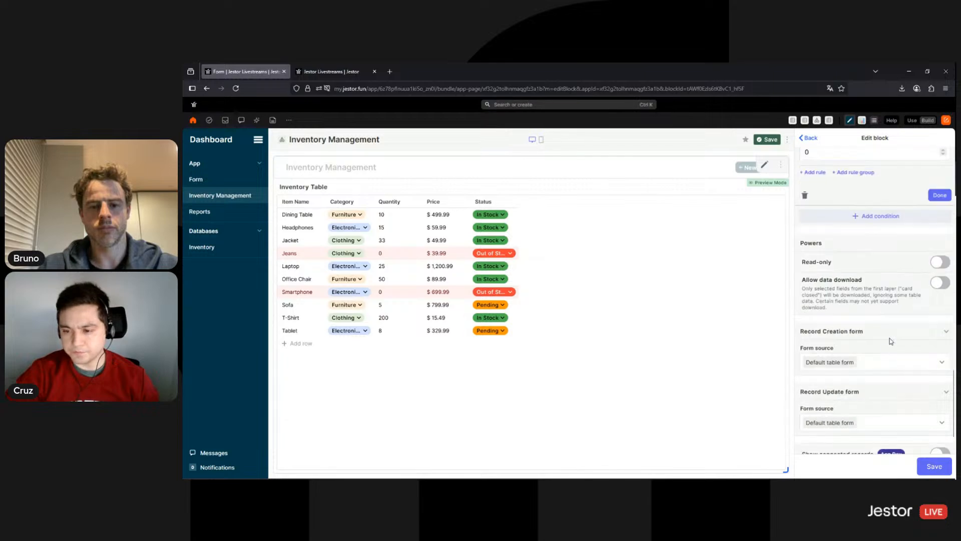
pyautogui.scroll(-2, 886, 382)
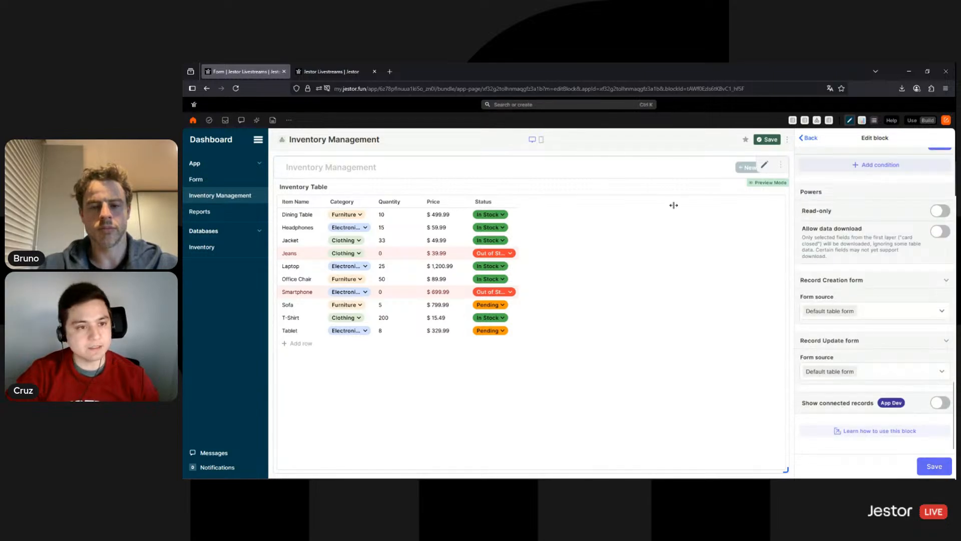
# Enable connected records on the table rows and connect the Inventory Log table
pyautogui.click(935, 405)
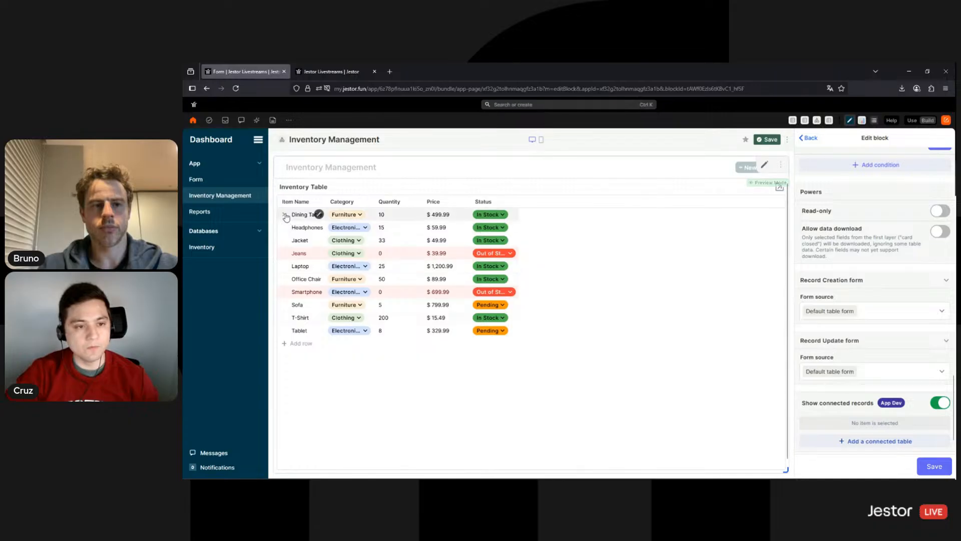
pyautogui.click(284, 214)
pyautogui.click(283, 214)
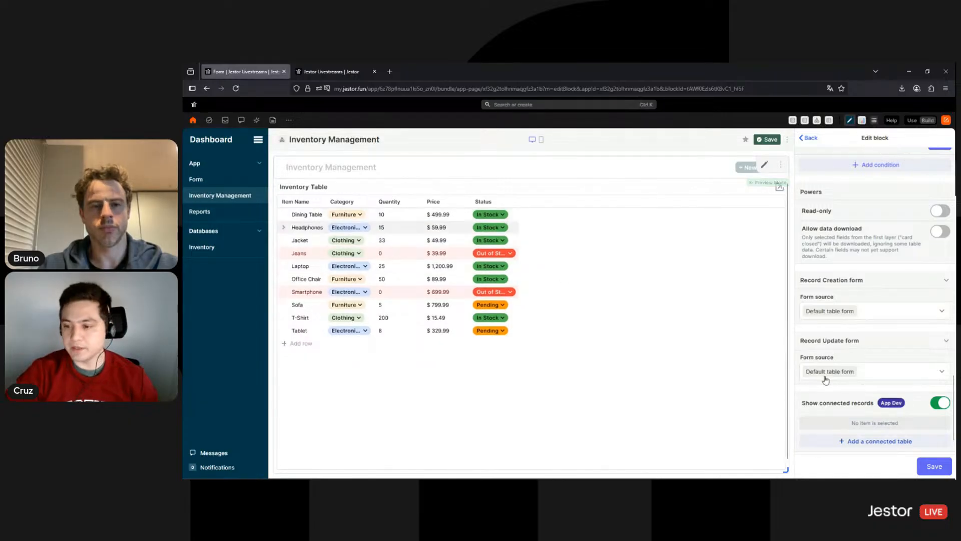
pyautogui.scroll(-1, 883, 435)
pyautogui.scroll(-1, 883, 436)
pyautogui.click(883, 405)
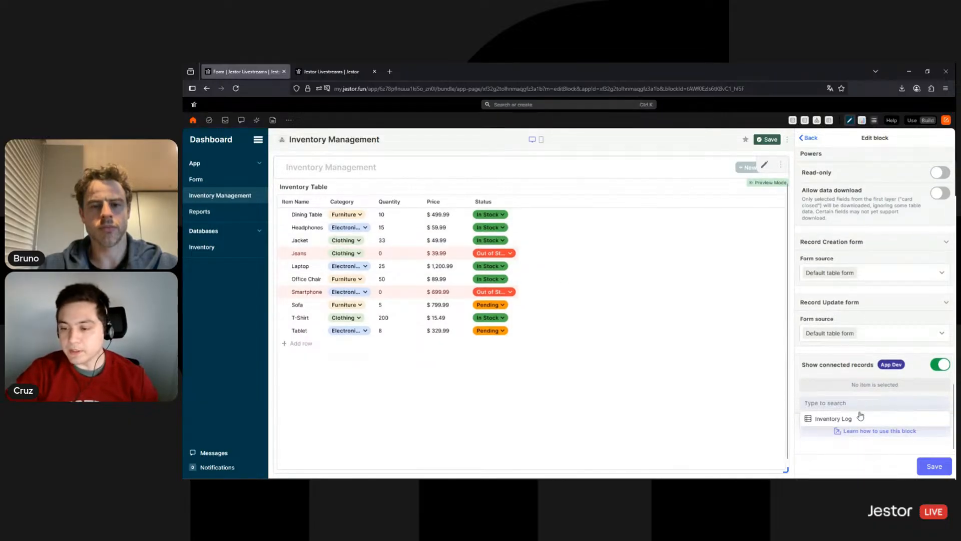
pyautogui.click(833, 418)
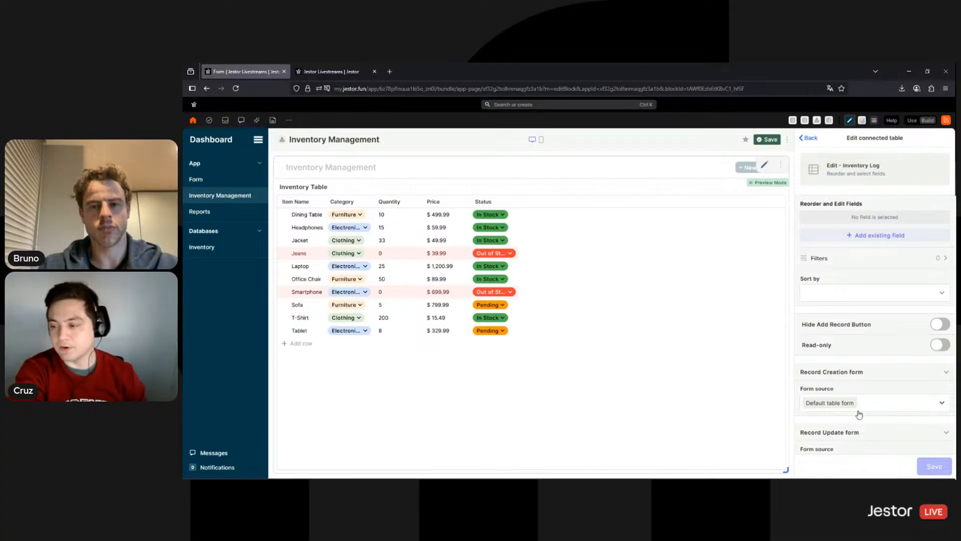
# Show the log's Created by, Created at, Operation and Quantity fields, in that order
pyautogui.click(890, 236)
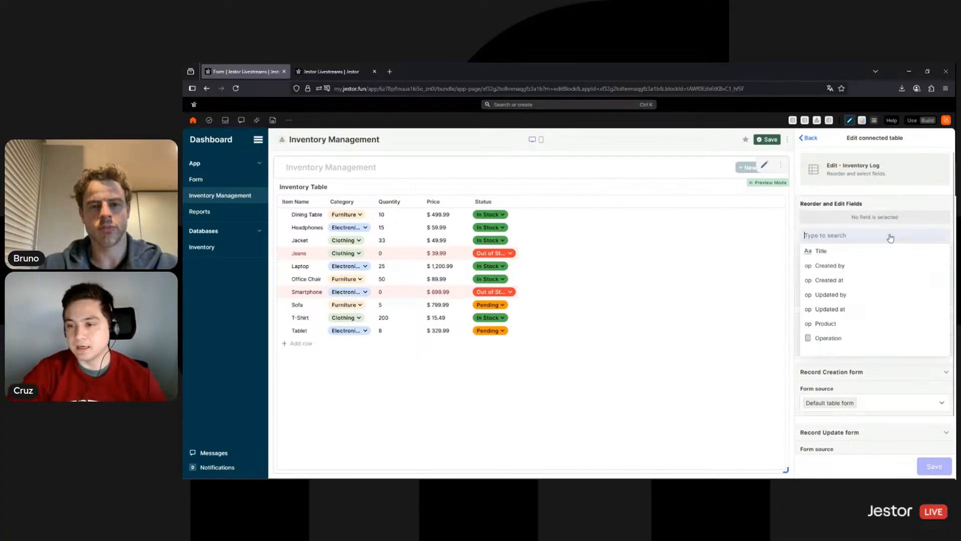
pyautogui.click(856, 266)
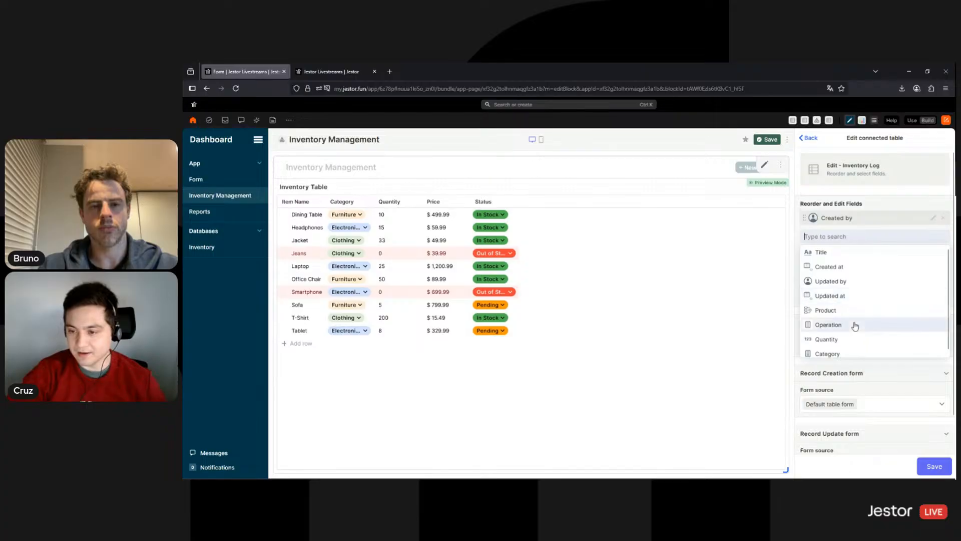
pyautogui.click(844, 323)
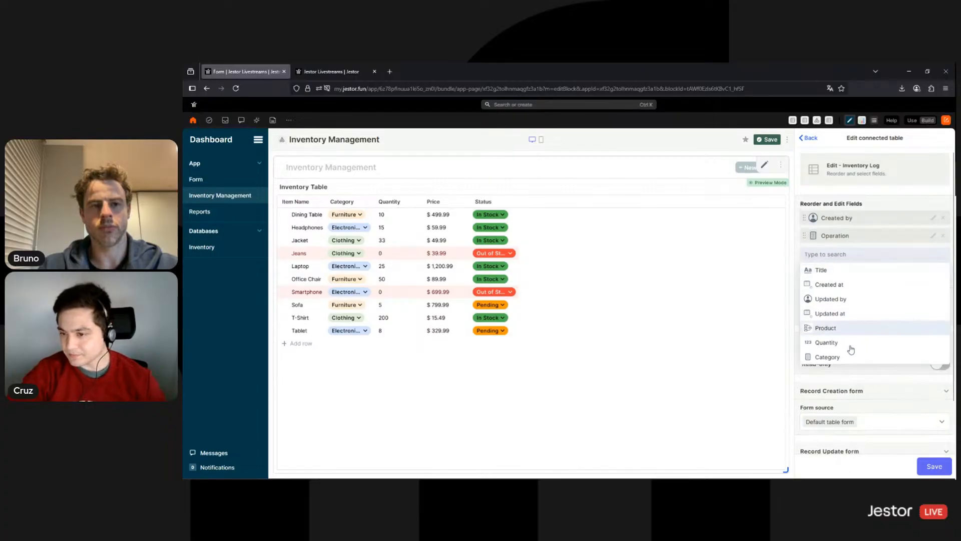
pyautogui.click(841, 284)
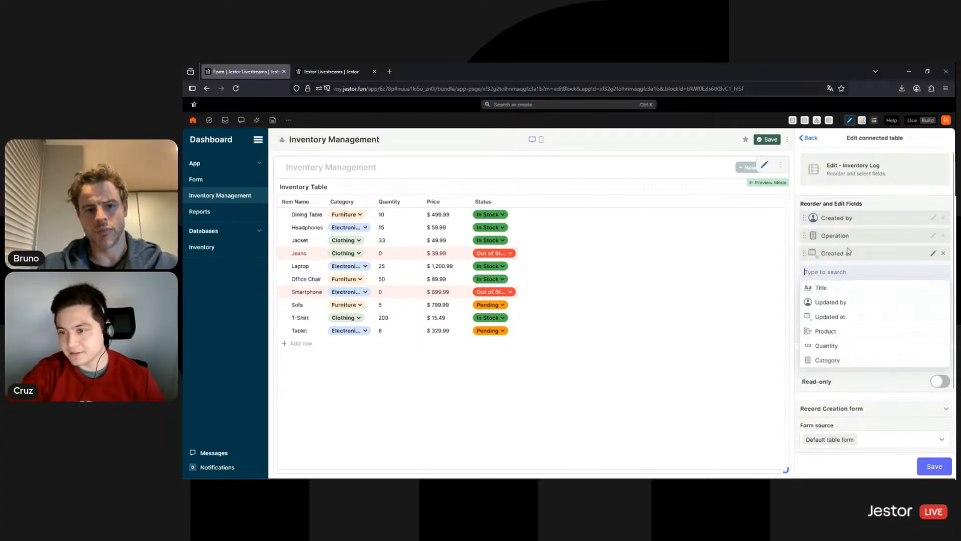
pyautogui.moveTo(851, 251); pyautogui.dragTo(851, 236)
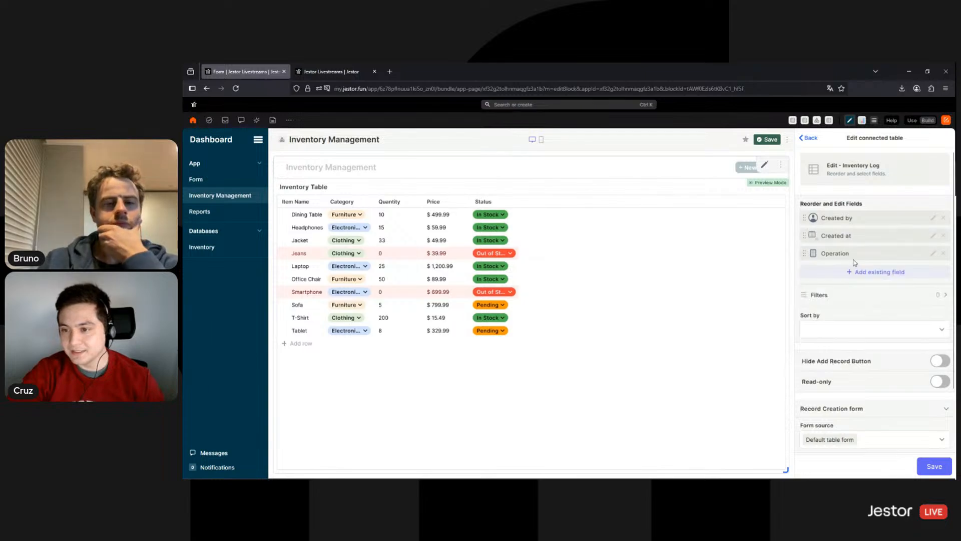
pyautogui.click(853, 275)
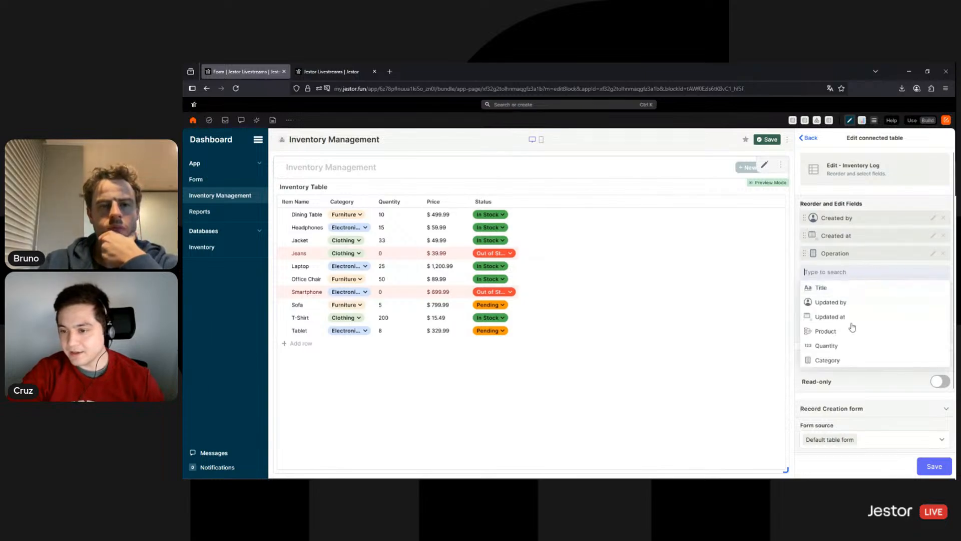
pyautogui.click(827, 347)
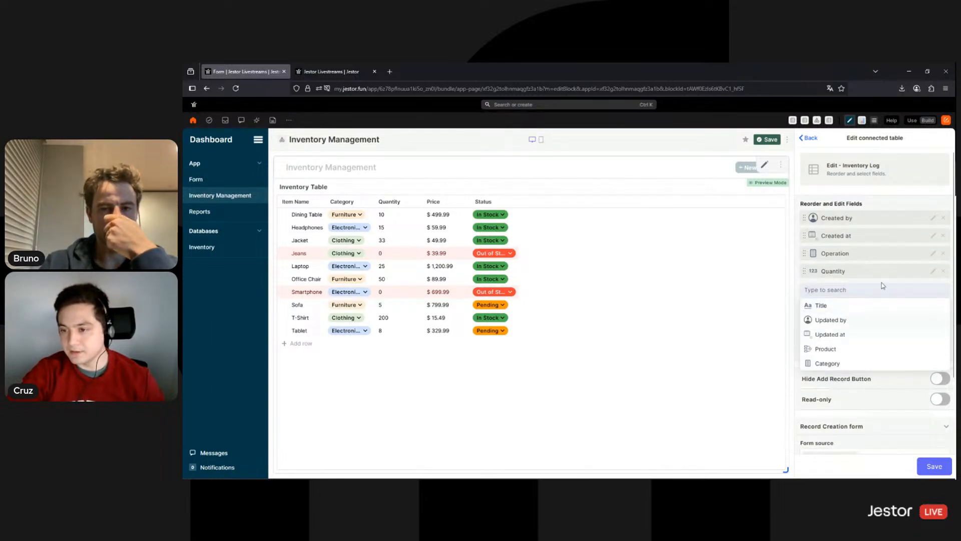
# Make the connected log records read-only, hide their add-record button, and save the block
pyautogui.scroll(-2, 913, 371)
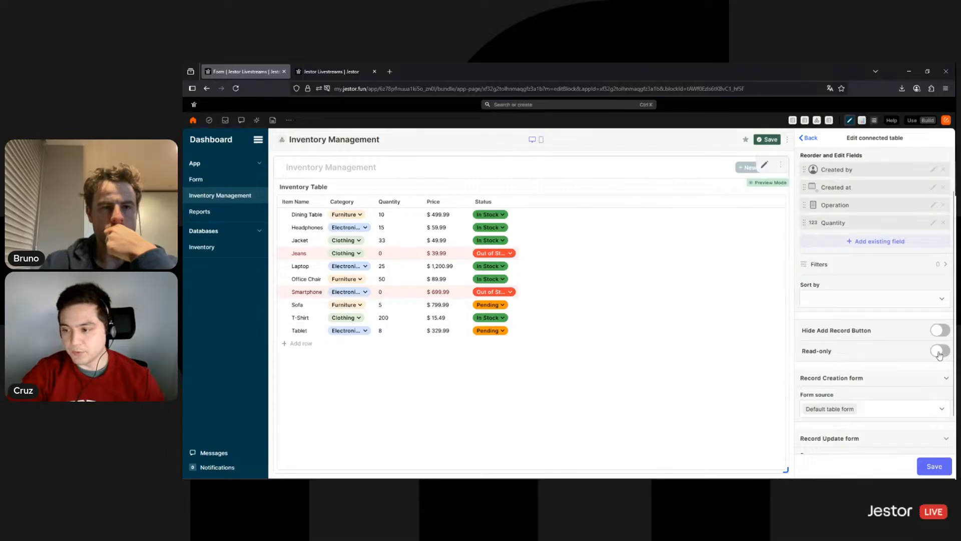
pyautogui.click(939, 351)
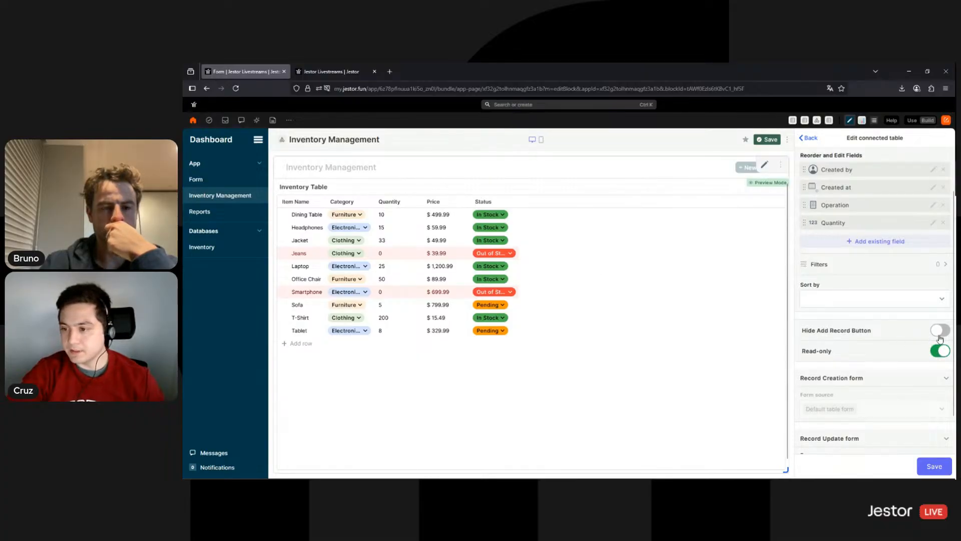
pyautogui.click(941, 331)
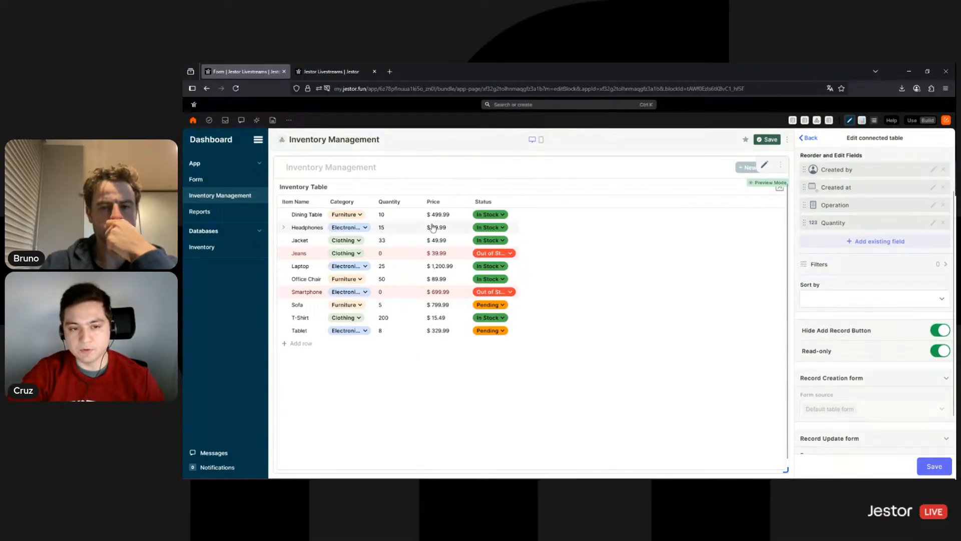
pyautogui.scroll(-2, 881, 300)
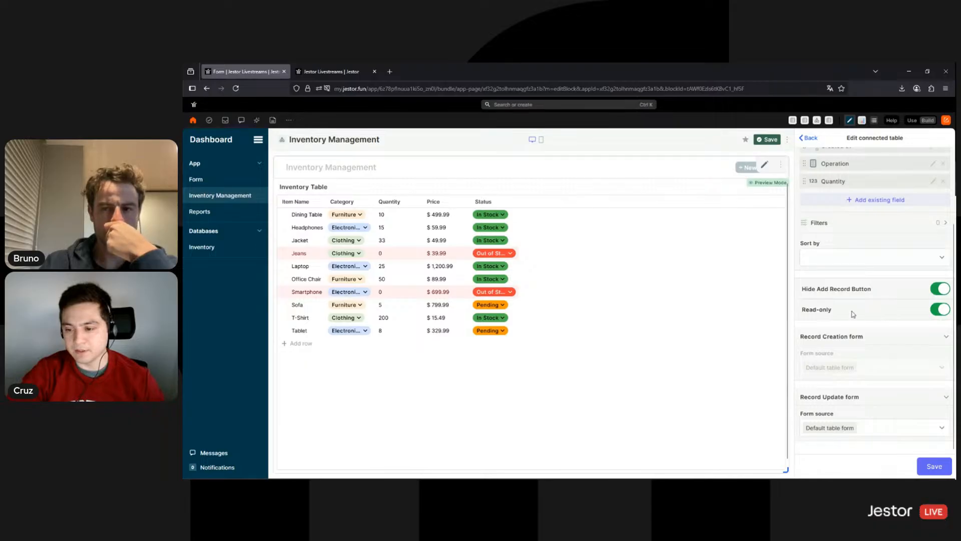
pyautogui.click(934, 473)
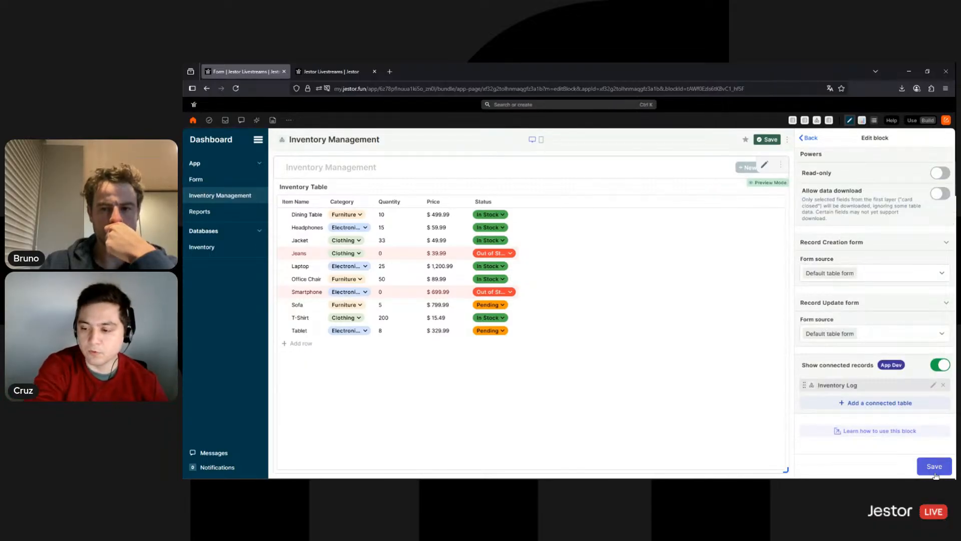
pyautogui.click(934, 470)
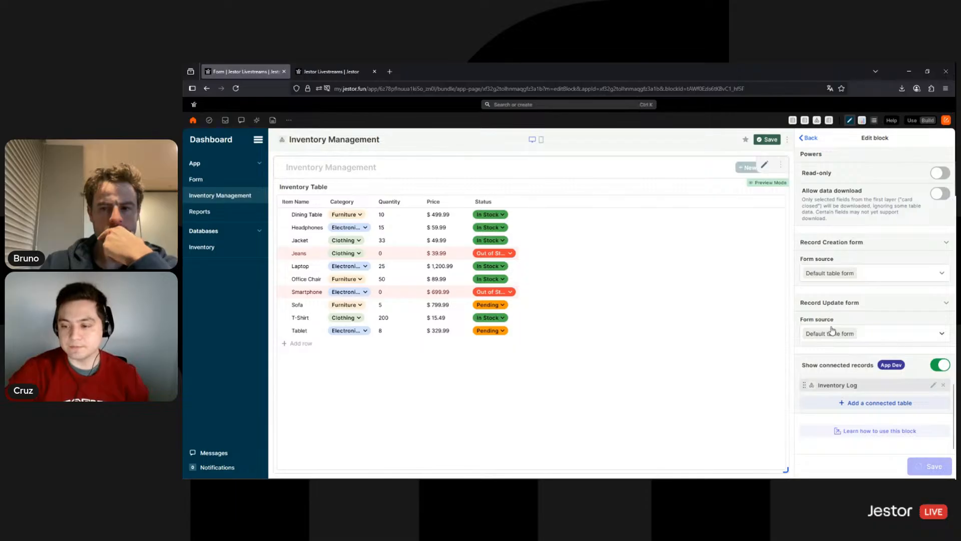
# Exit page editing, inspect the Jacket's nested Inventory Log entries, then return to the Inventory Log tab
pyautogui.click(769, 140)
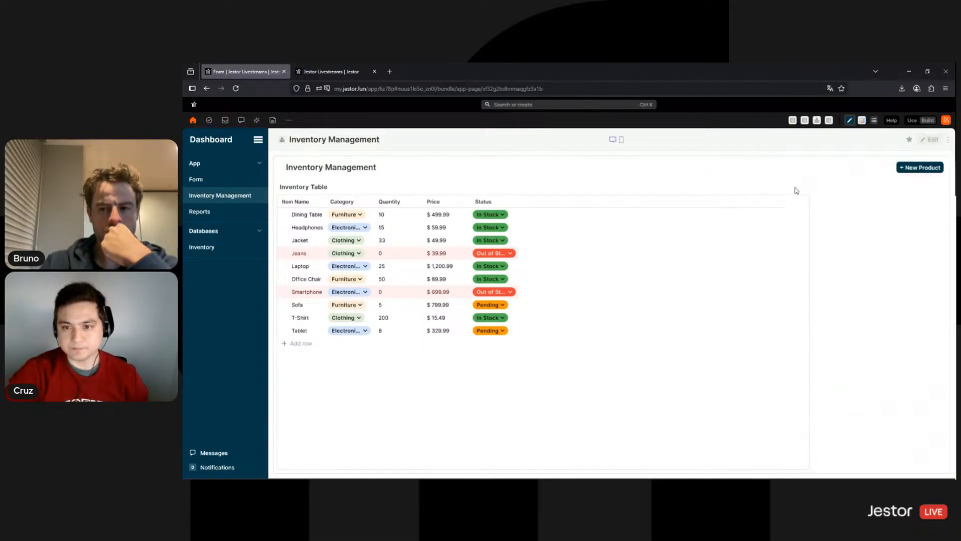
pyautogui.click(284, 241)
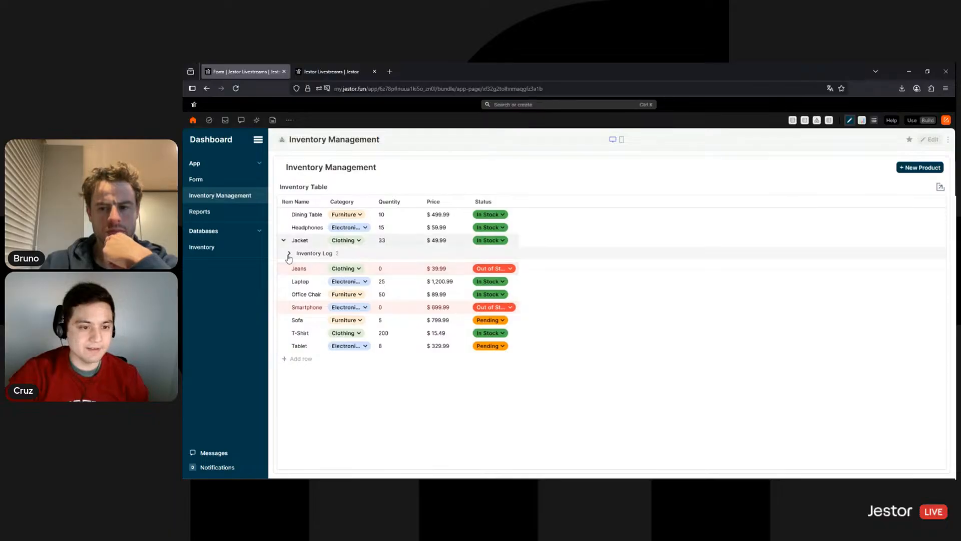
pyautogui.click(289, 254)
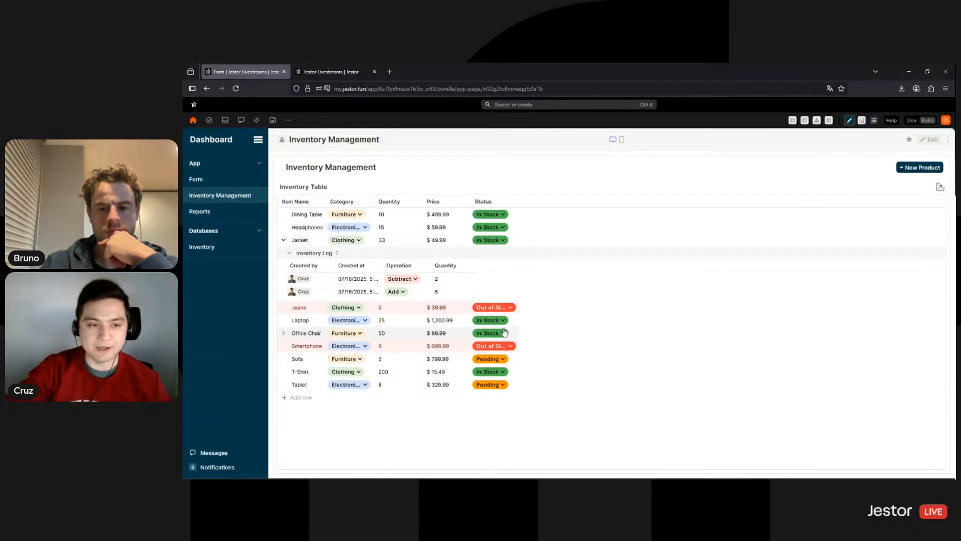
pyautogui.click(284, 242)
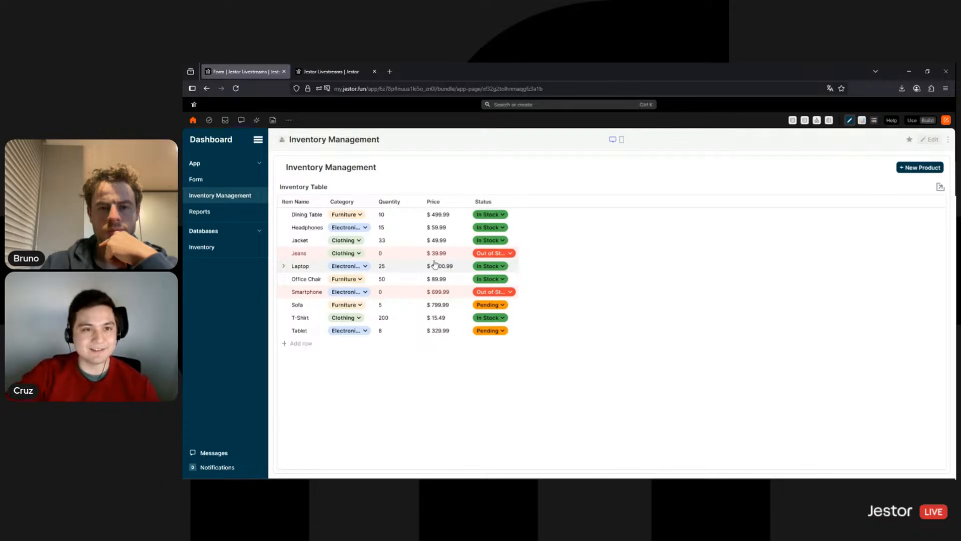
pyautogui.click(357, 73)
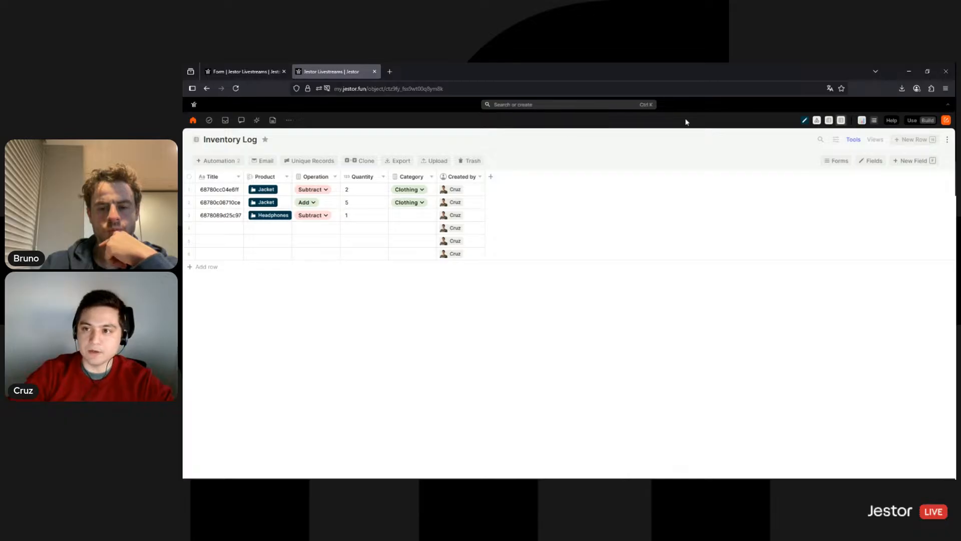
# Search for 'inven' and open the Inventory table from the results
pyautogui.click(506, 105)
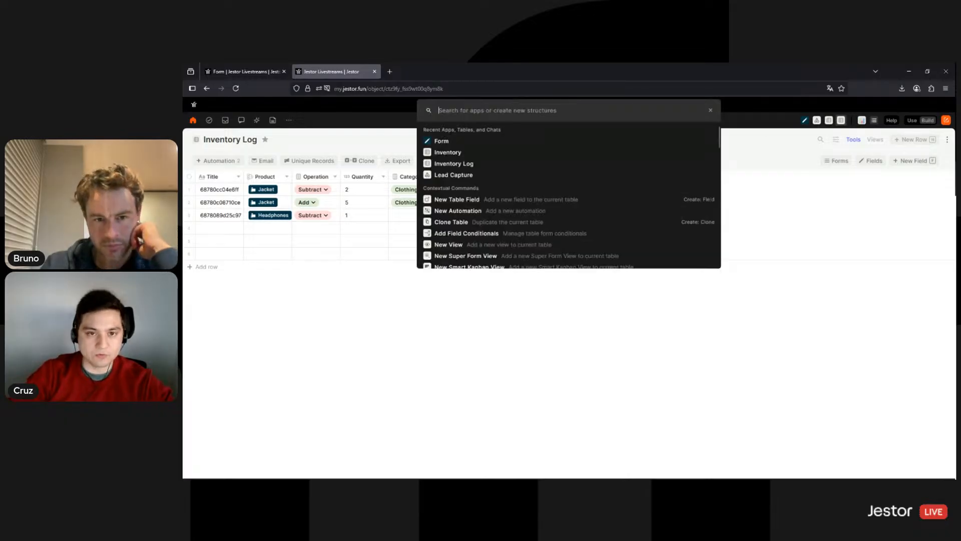
pyautogui.write('inven')
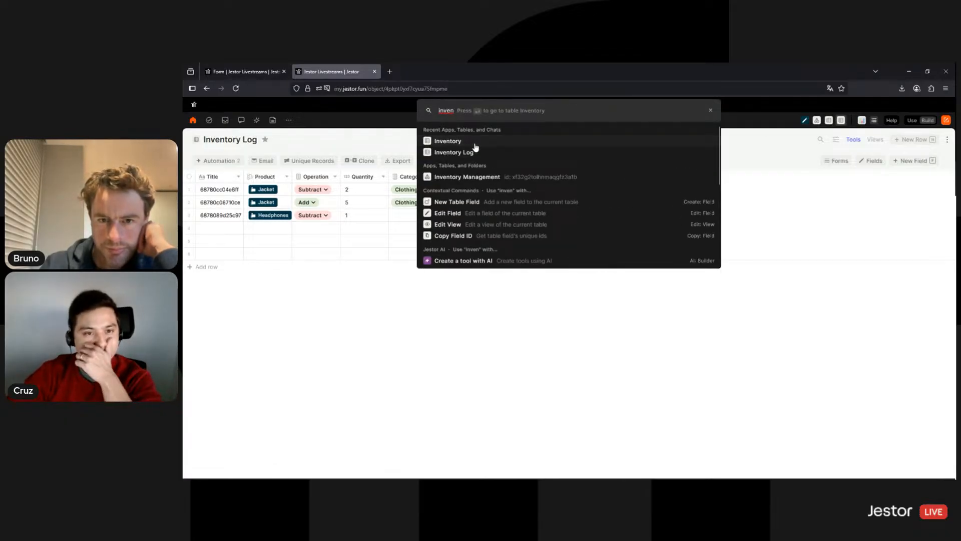
pyautogui.click(475, 144)
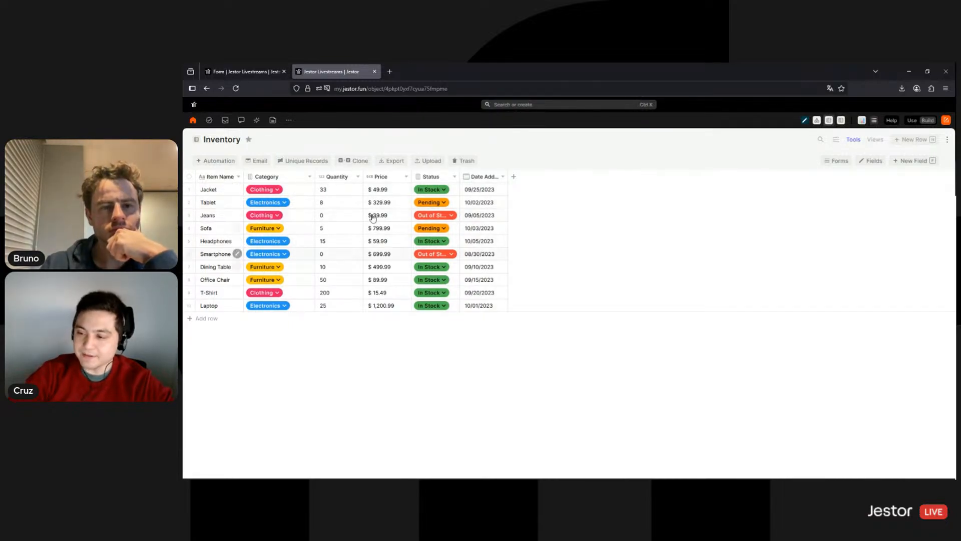
# Create a Number field named Minimum and move it between Quantity and Price
pyautogui.click(513, 176)
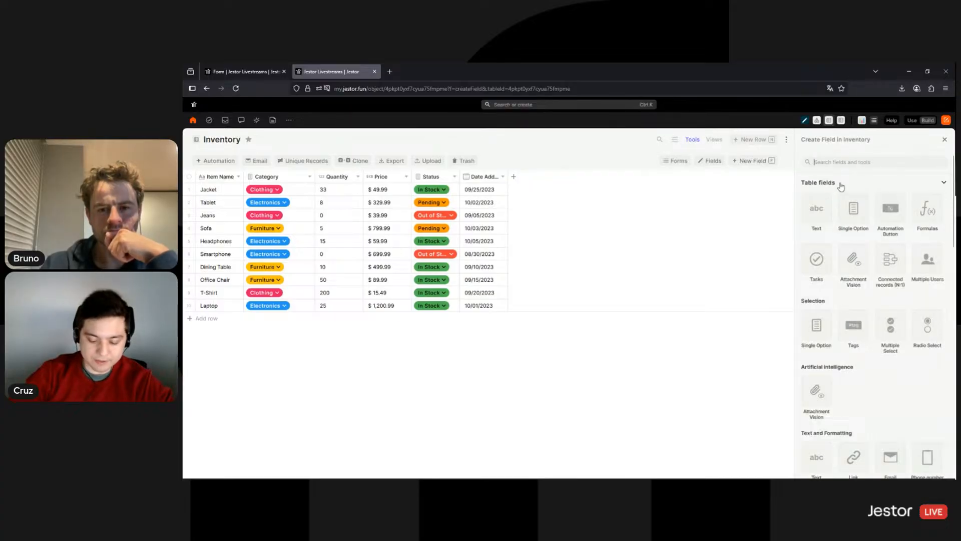
pyautogui.write('num')
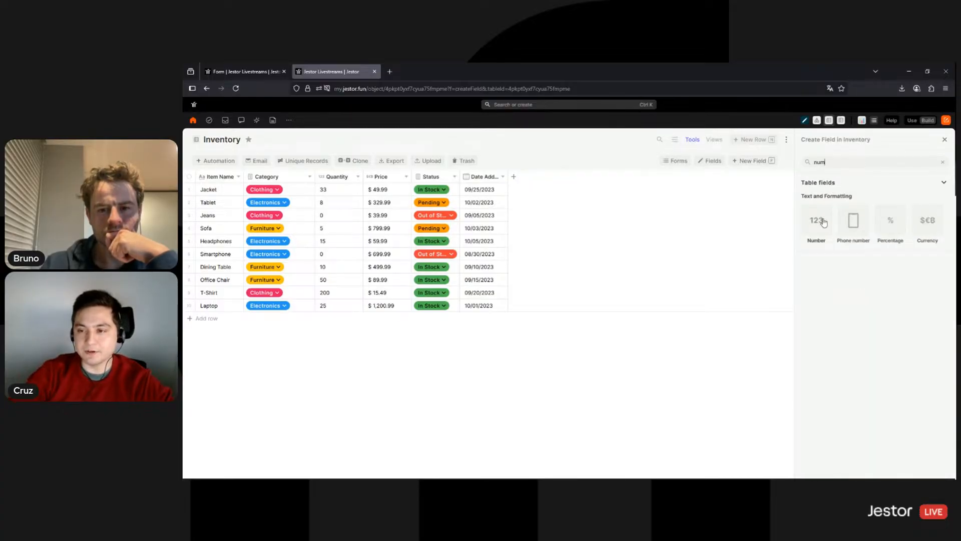
pyautogui.click(823, 222)
pyautogui.doubleClick(824, 219)
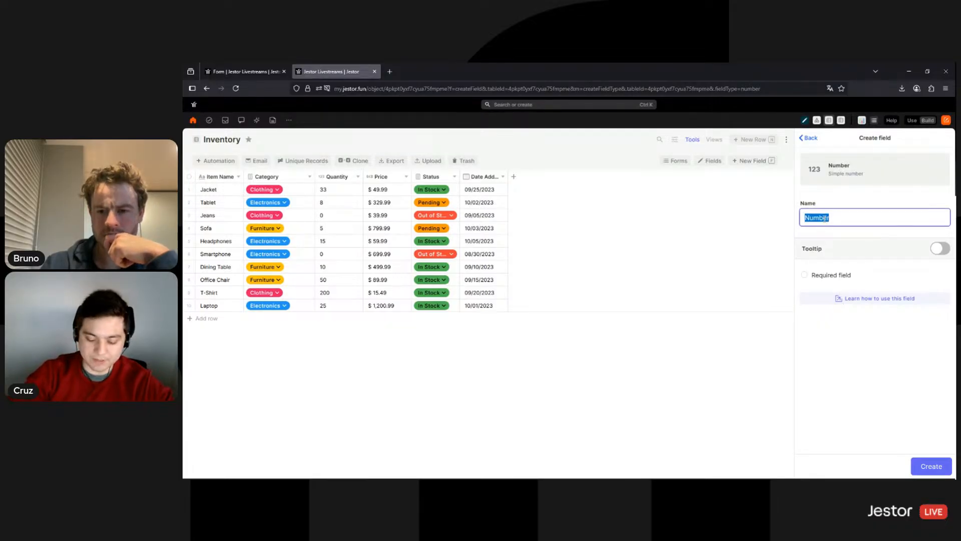
pyautogui.write('Mini')
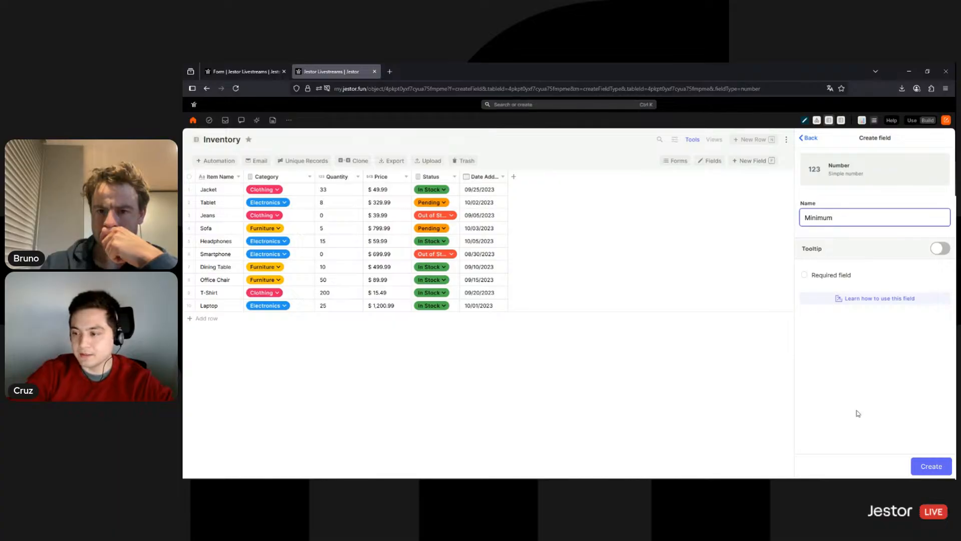
pyautogui.write('mum')
pyautogui.click(930, 466)
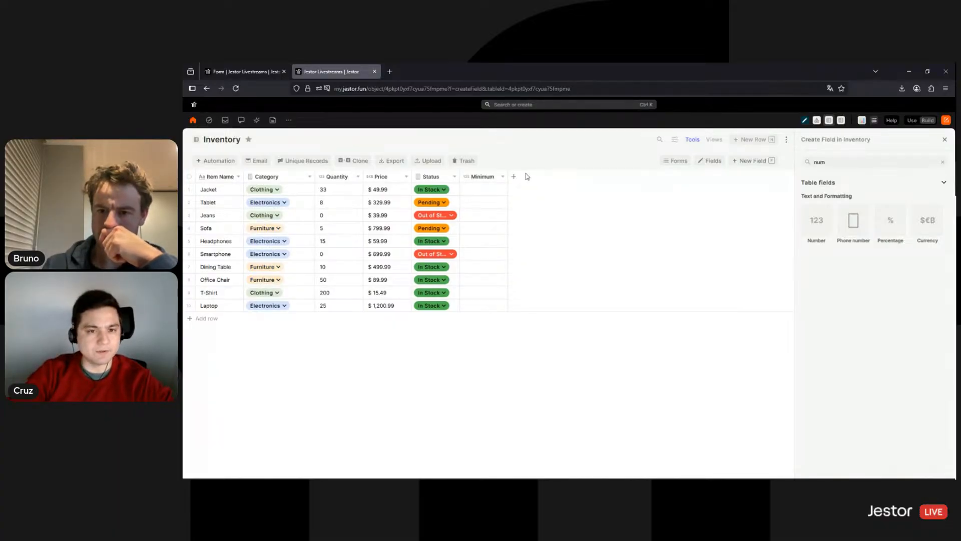
pyautogui.moveTo(477, 180); pyautogui.dragTo(379, 178)
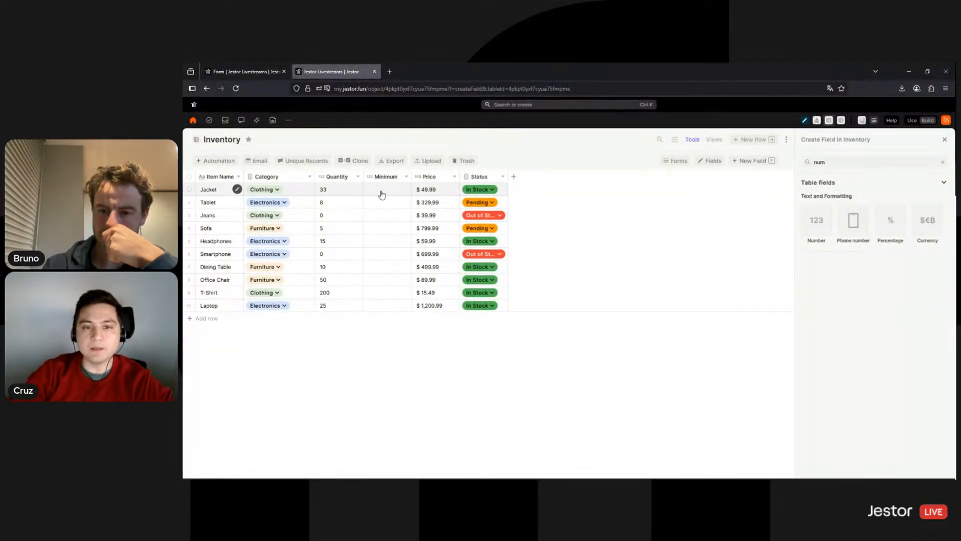
# Enter Minimum values for Jacket 15, Tablet 5, Jeans 10, Sofa 3 and Headphones 20
pyautogui.click(382, 191)
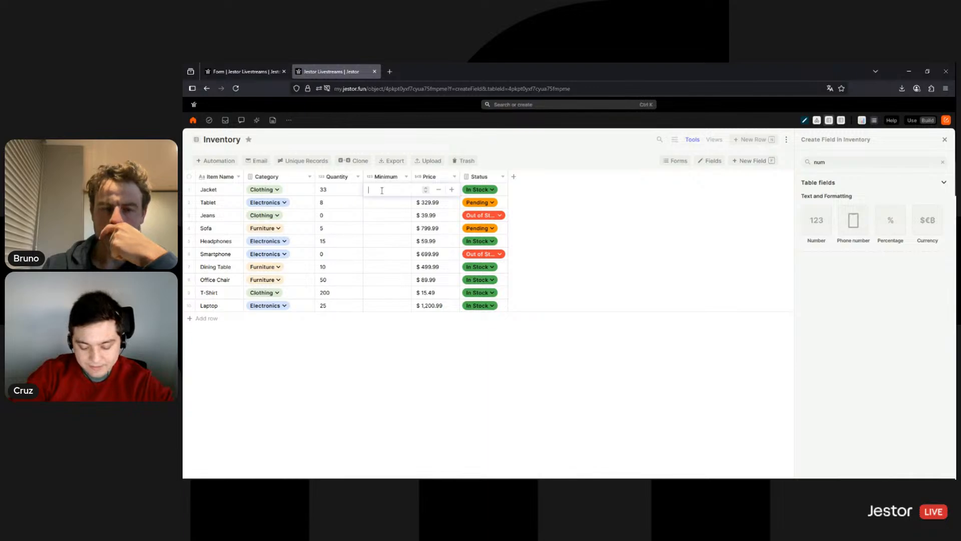
pyautogui.click(492, 405)
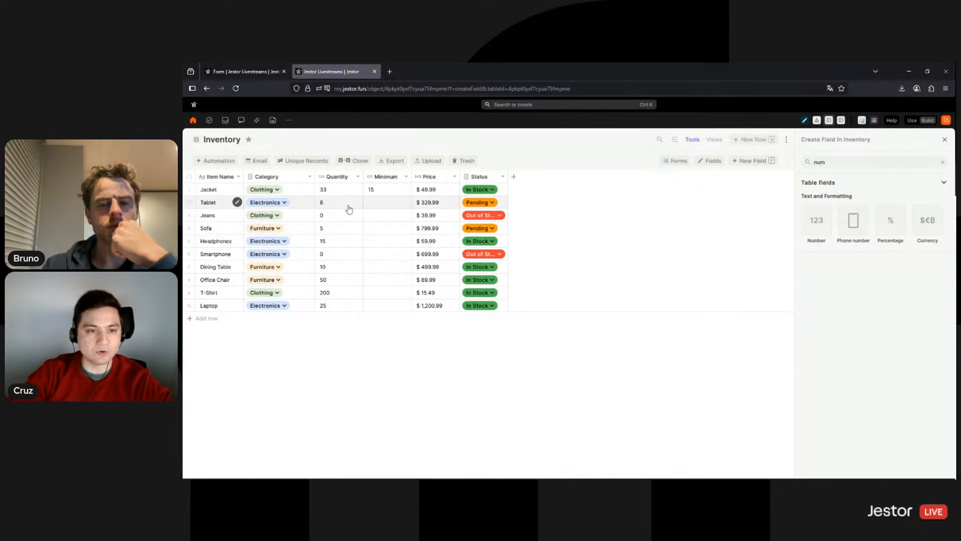
pyautogui.click(376, 205)
pyautogui.write('5')
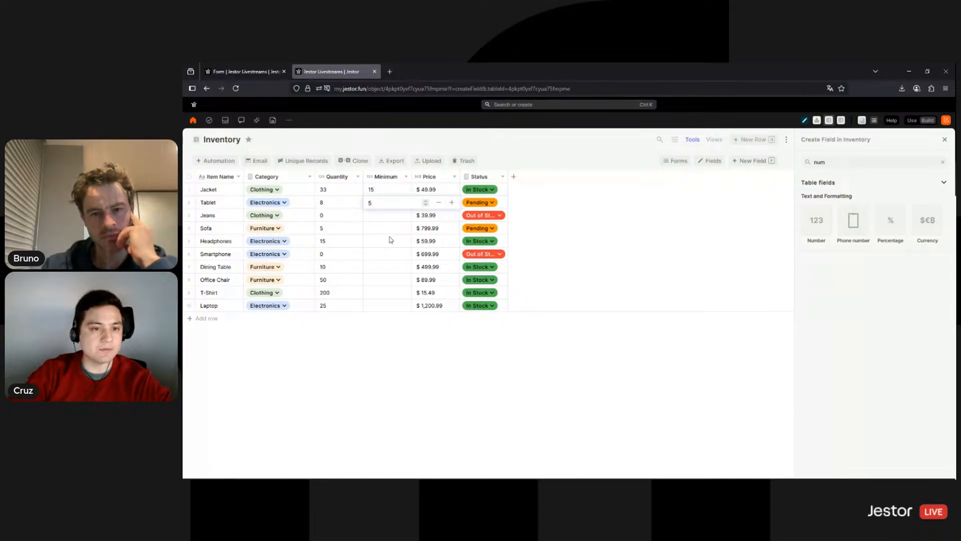
pyautogui.press('Return')
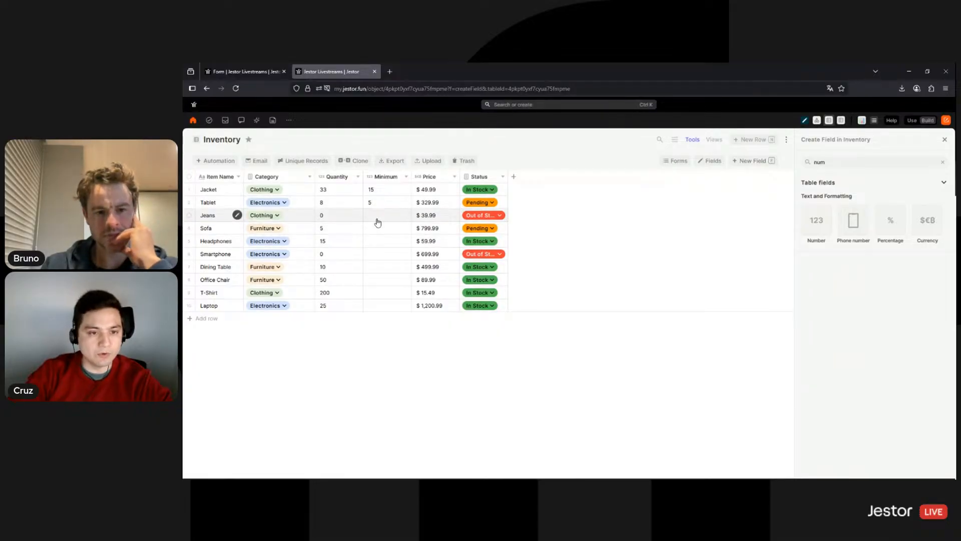
pyautogui.click(378, 218)
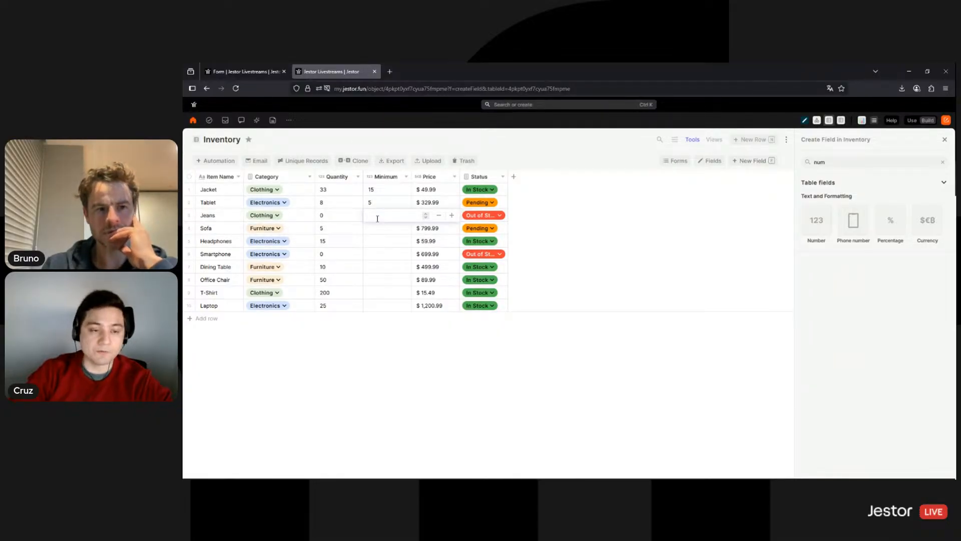
pyautogui.write('10')
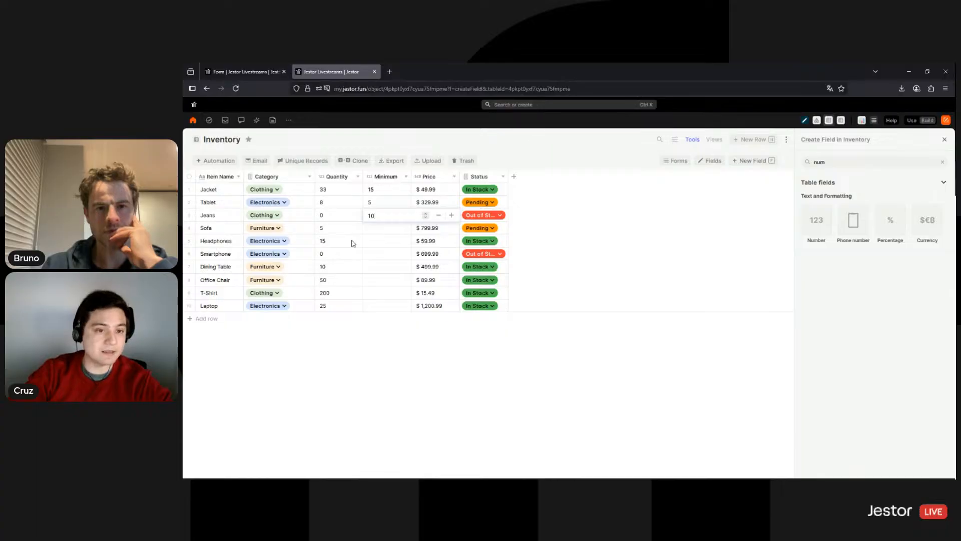
pyautogui.click(370, 229)
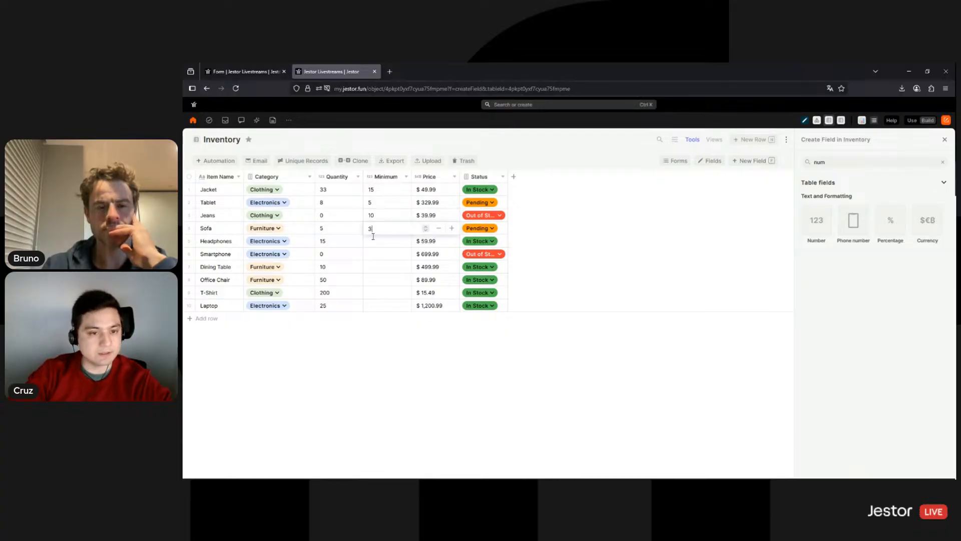
pyautogui.press('Return')
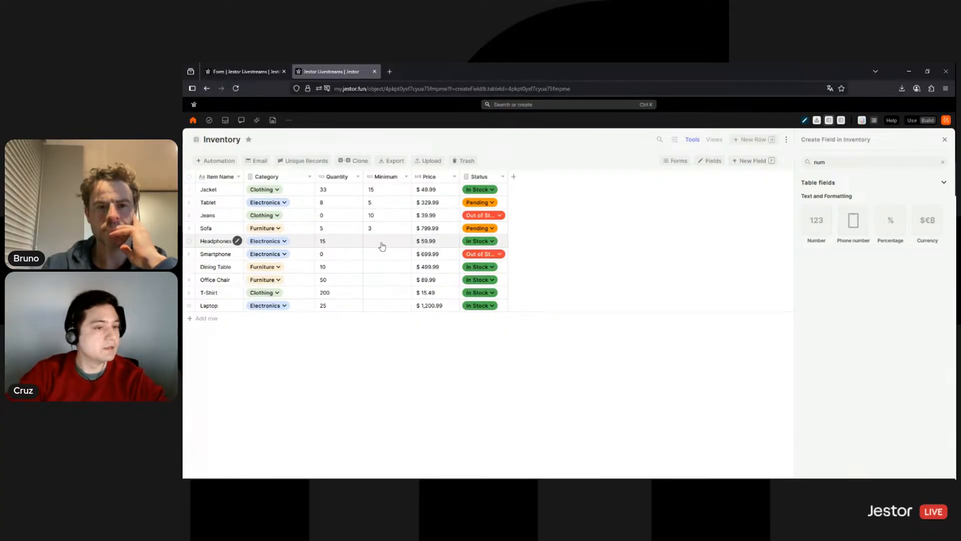
pyautogui.click(381, 243)
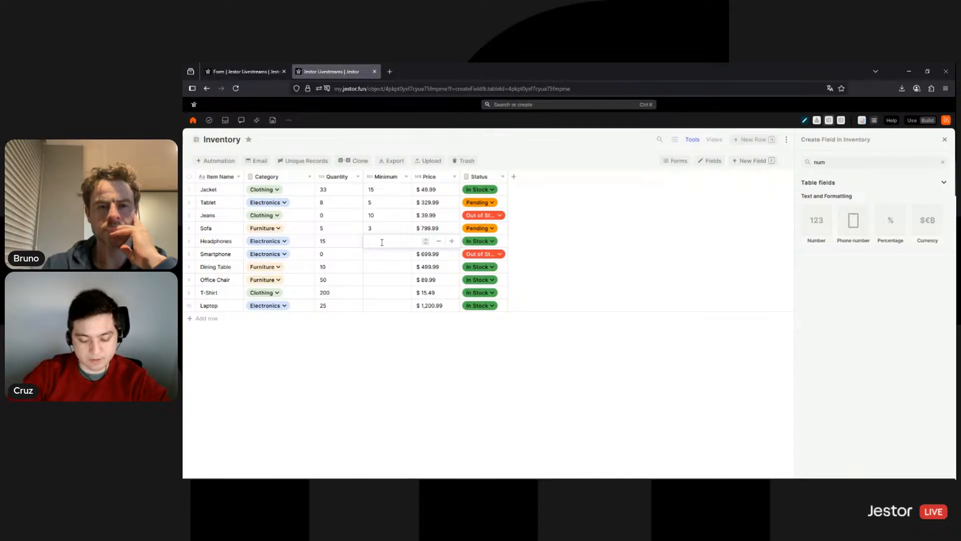
pyautogui.press('Return')
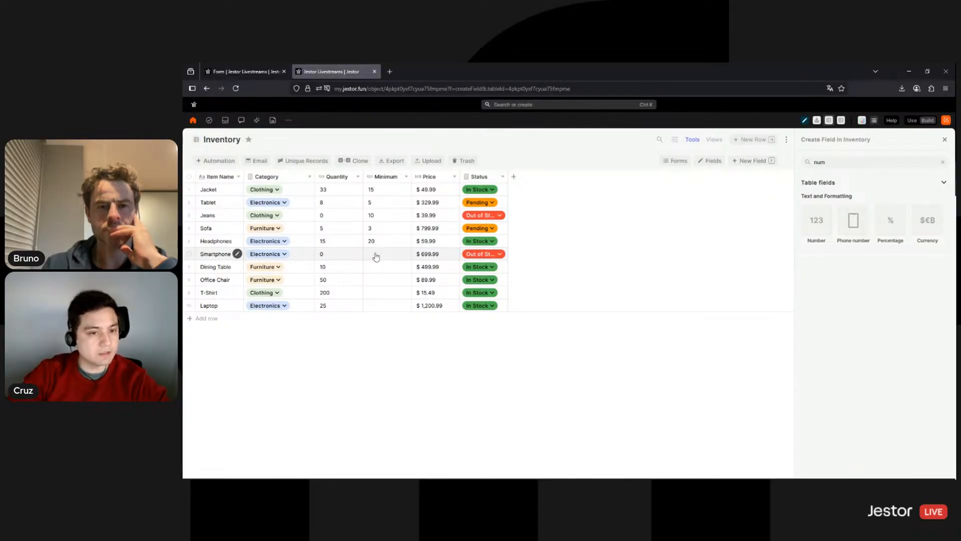
# Fill the remaining Minimum cells for Smartphone, Dining Table, Office Chair, T-Shirt (250) and Laptop (20)
pyautogui.click(378, 242)
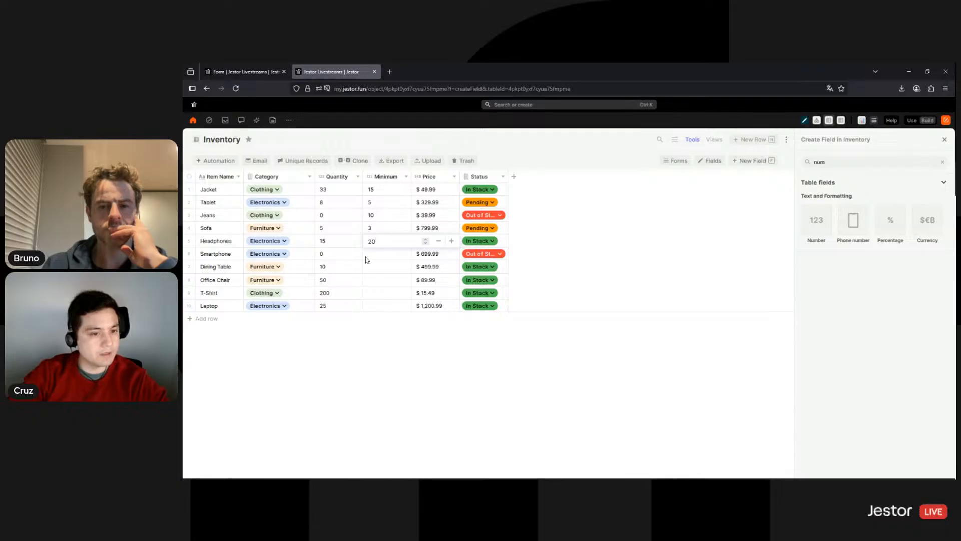
pyautogui.click(383, 260)
pyautogui.click(385, 257)
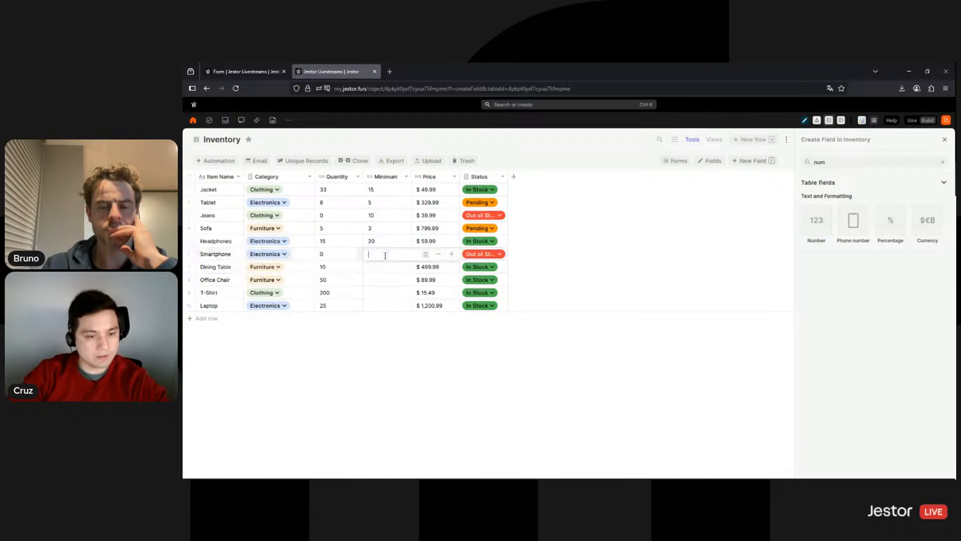
pyautogui.click(388, 267)
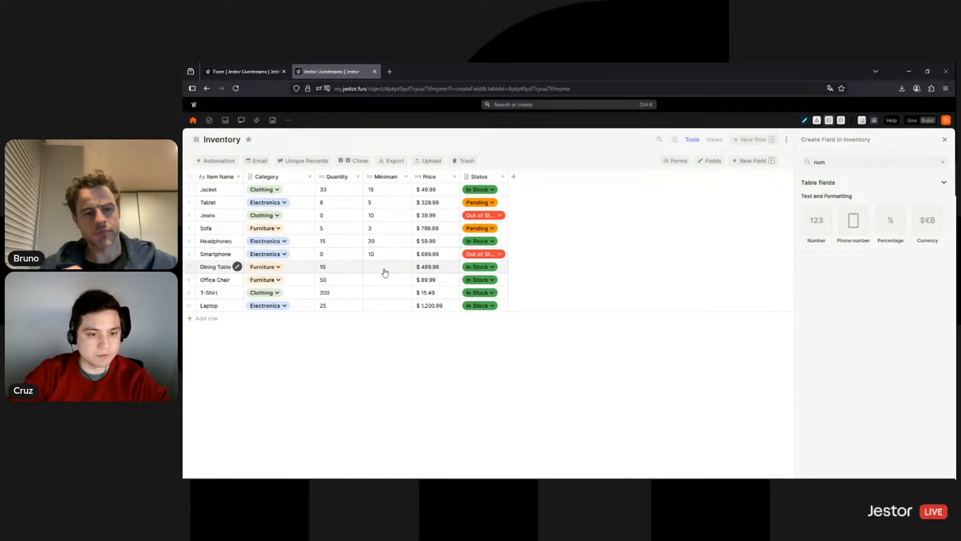
pyautogui.click(384, 269)
pyautogui.click(383, 283)
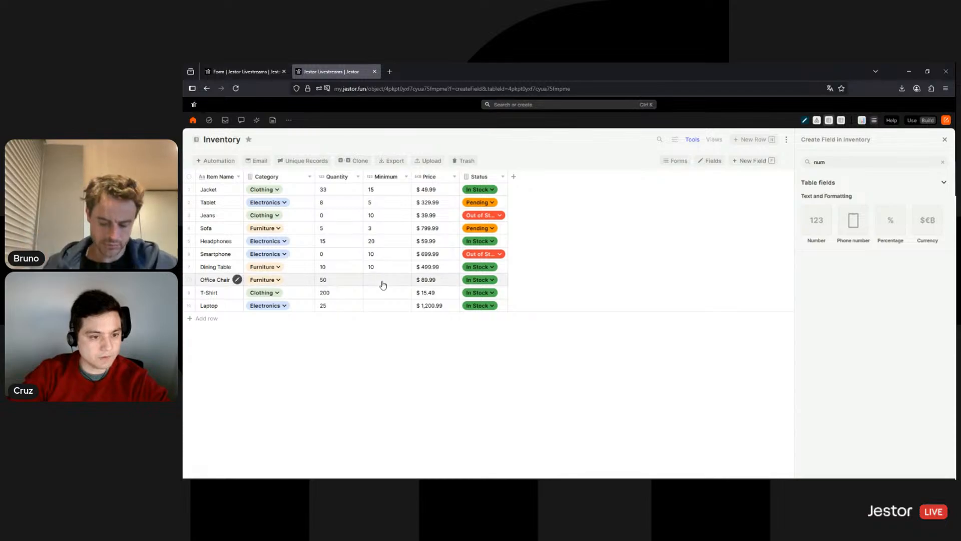
pyautogui.click(383, 281)
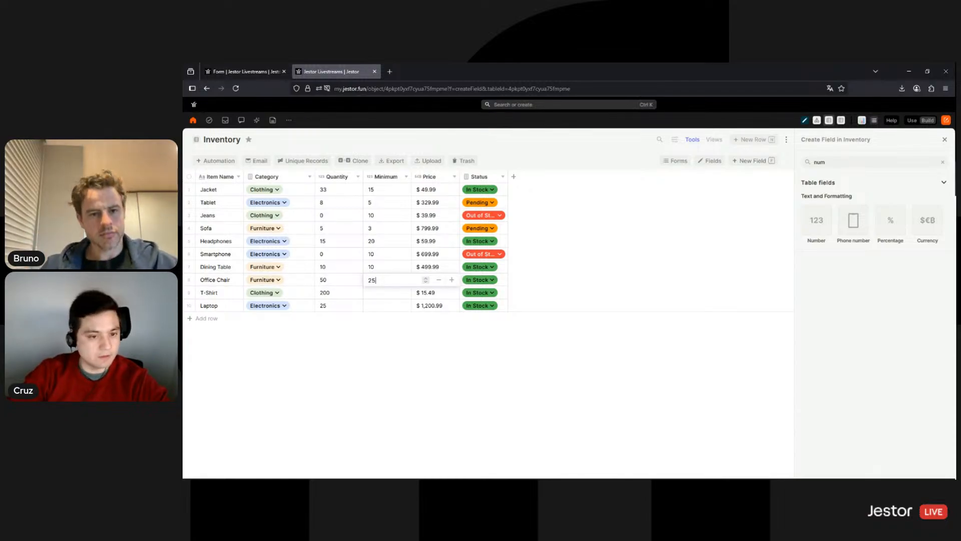
pyautogui.click(384, 296)
pyautogui.click(384, 293)
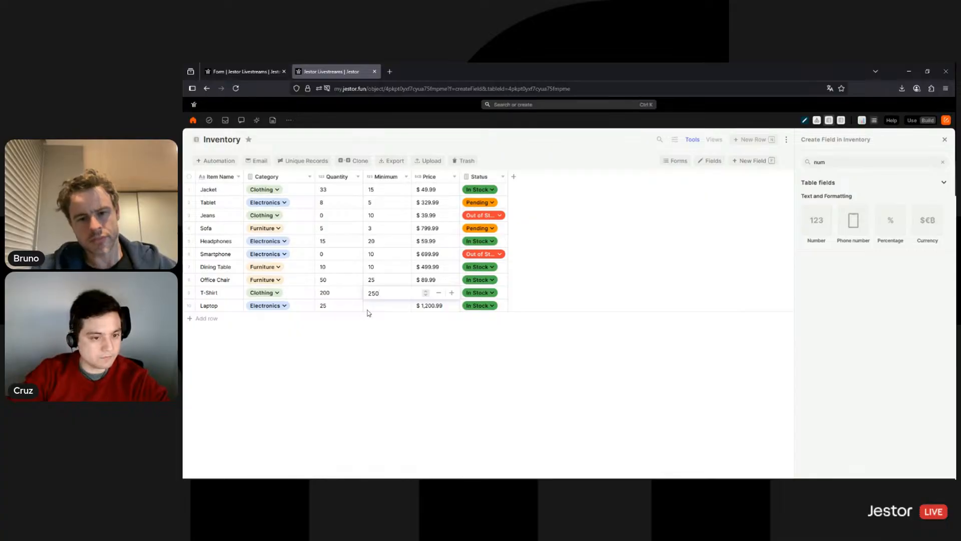
pyautogui.click(377, 309)
pyautogui.click(377, 307)
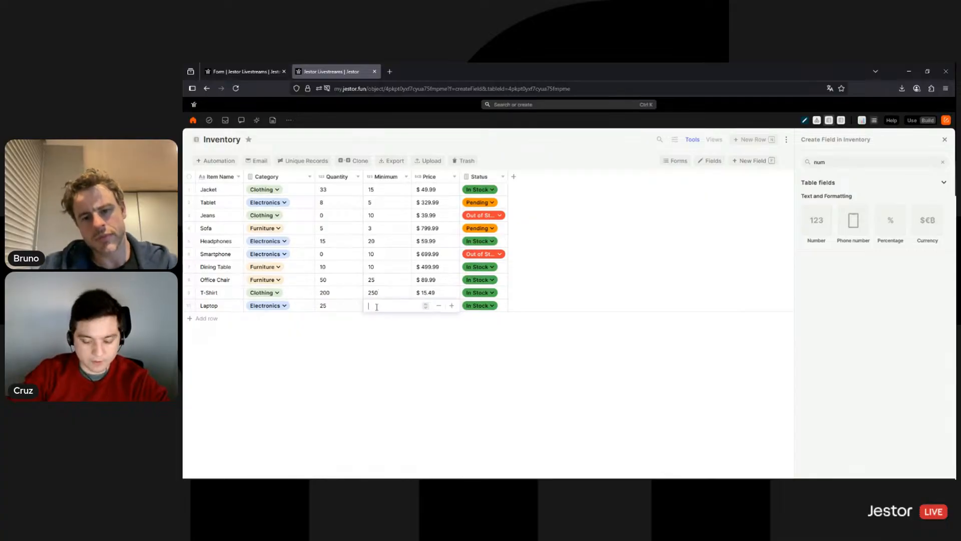
pyautogui.click(408, 358)
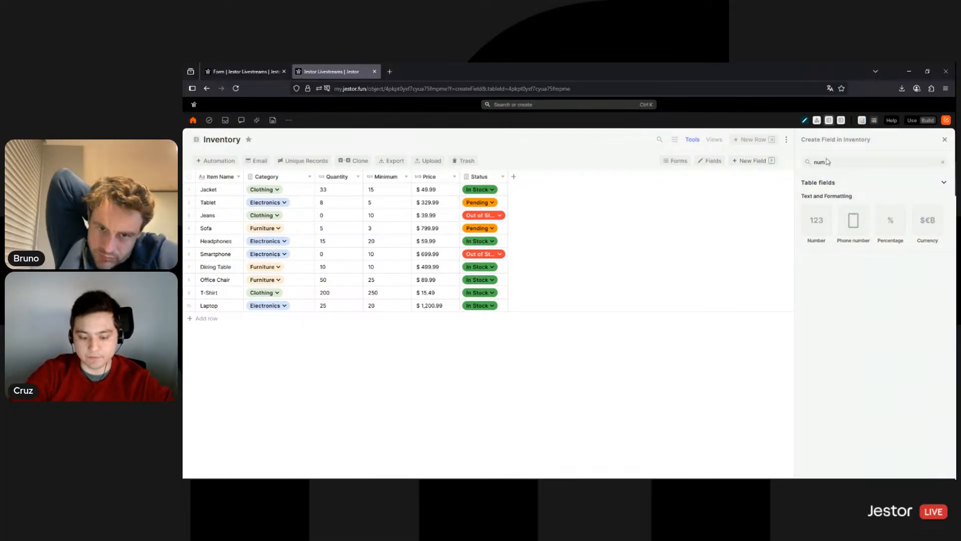
# Make the new field a Formulas field named 'Minimum Check'
pyautogui.write('formu')
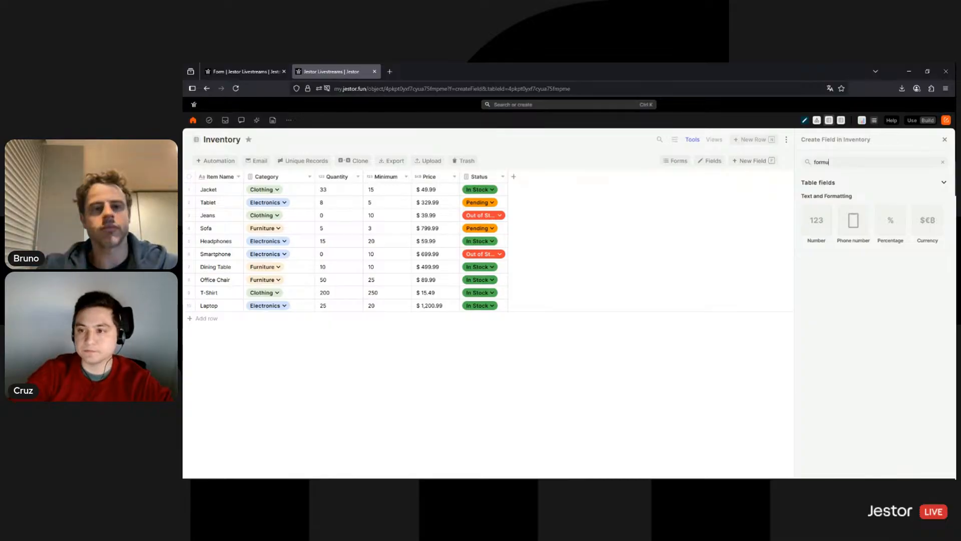
pyautogui.click(822, 209)
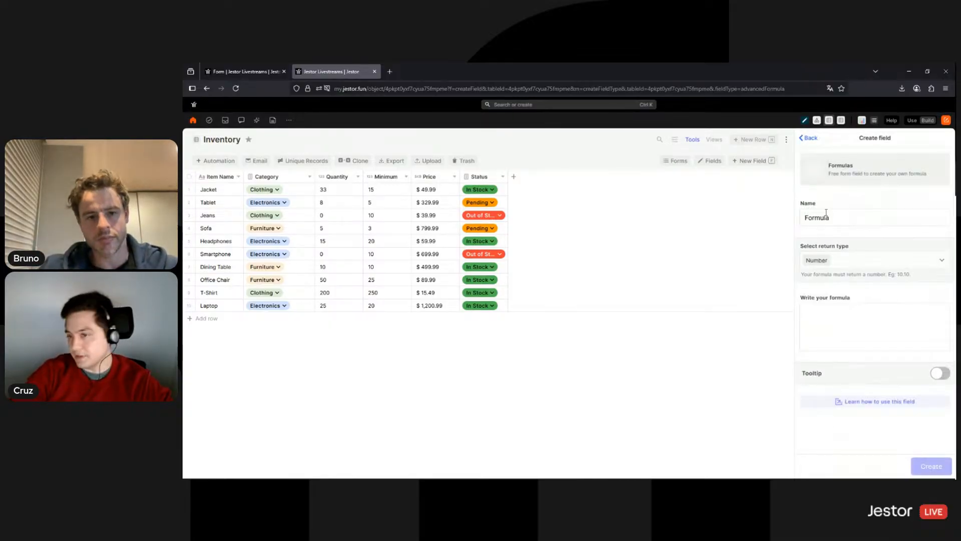
pyautogui.moveTo(838, 220); pyautogui.dragTo(801, 221)
pyautogui.press('BackSpace')
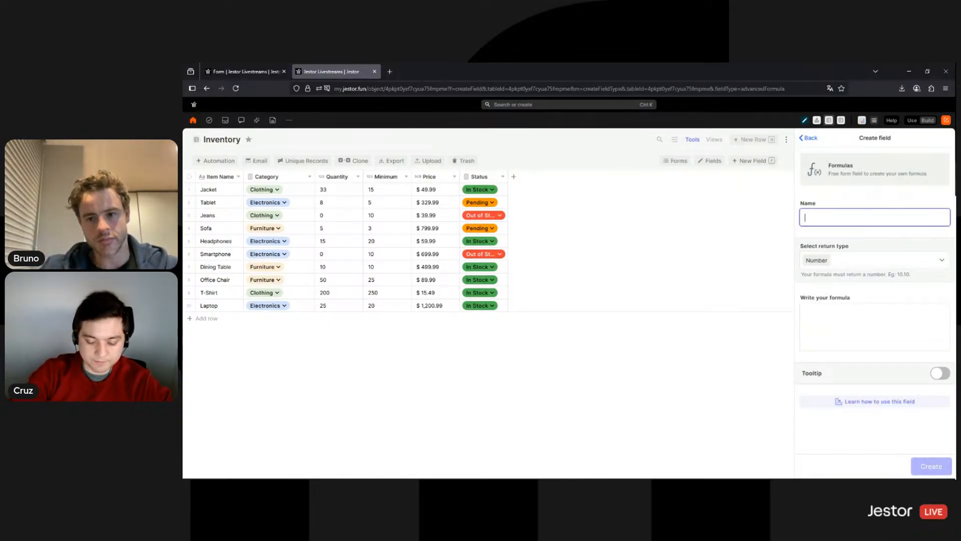
pyautogui.write('Mini')
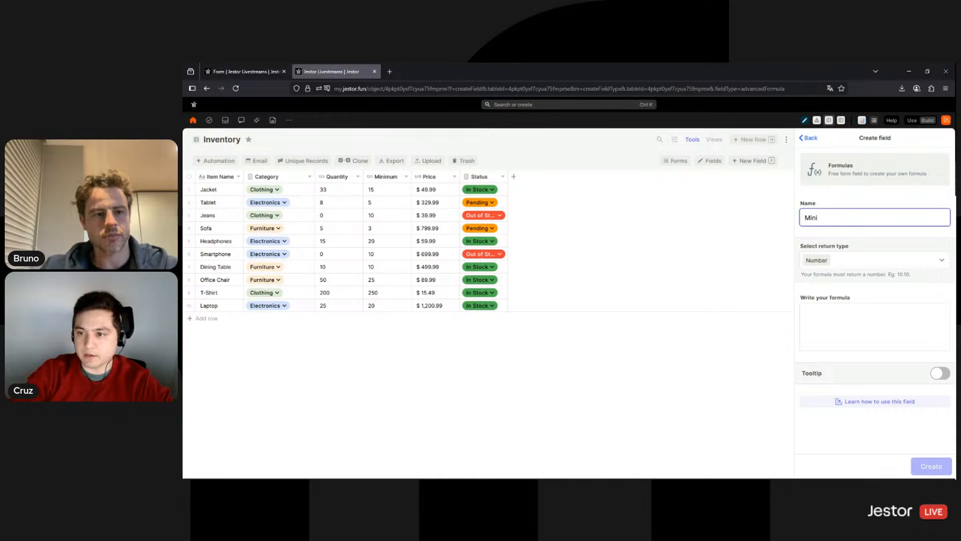
pyautogui.write('mum Check')
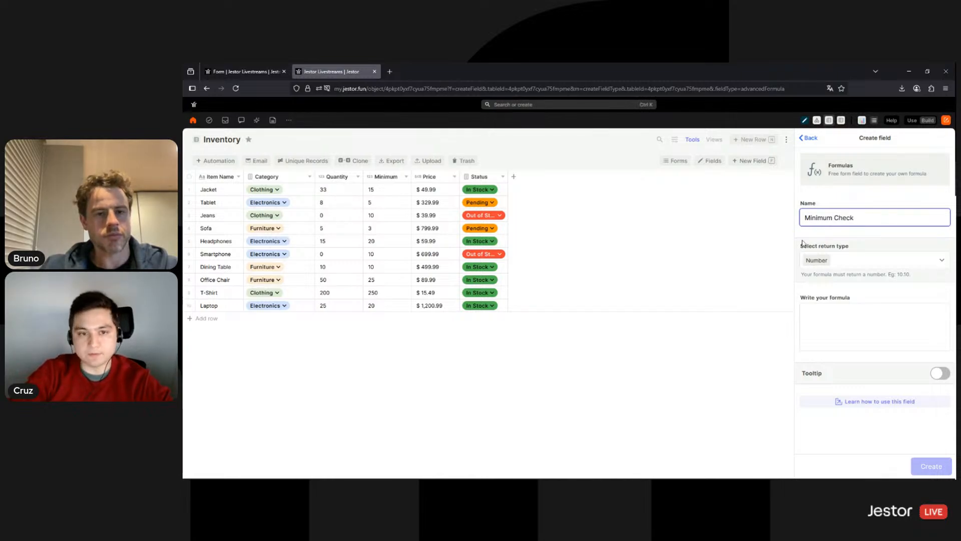
# Set the formula to {{quantity}} - {{minimum}} and create the field
pyautogui.click(842, 327)
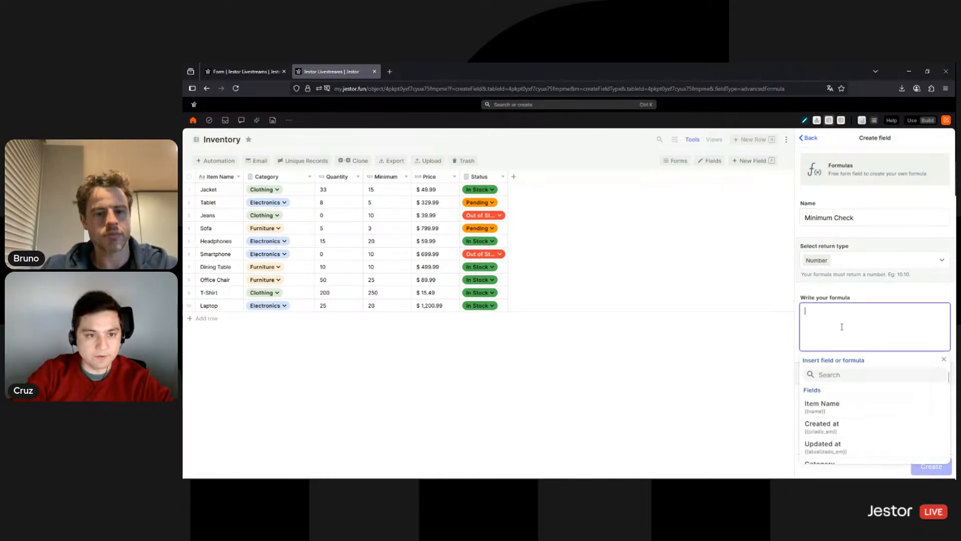
pyautogui.click(842, 373)
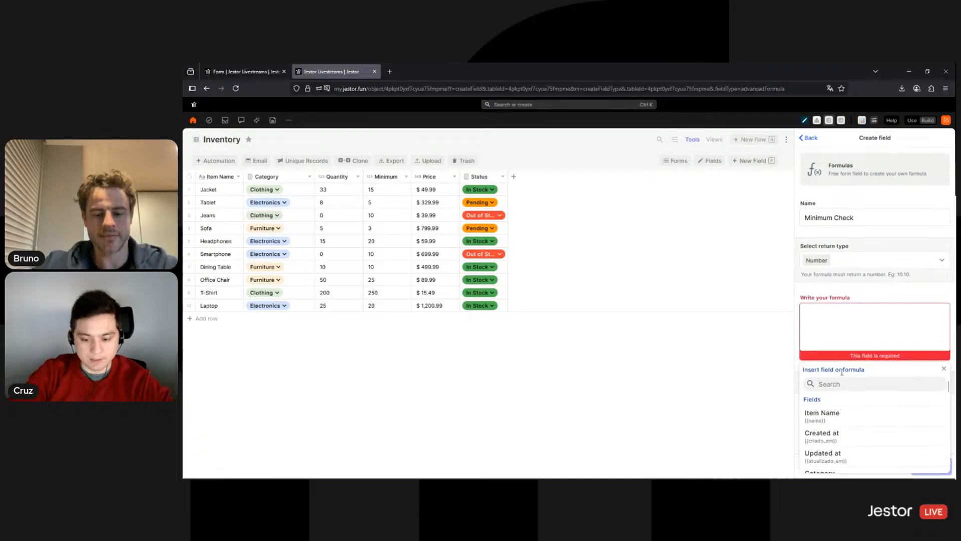
pyautogui.write('quantity')
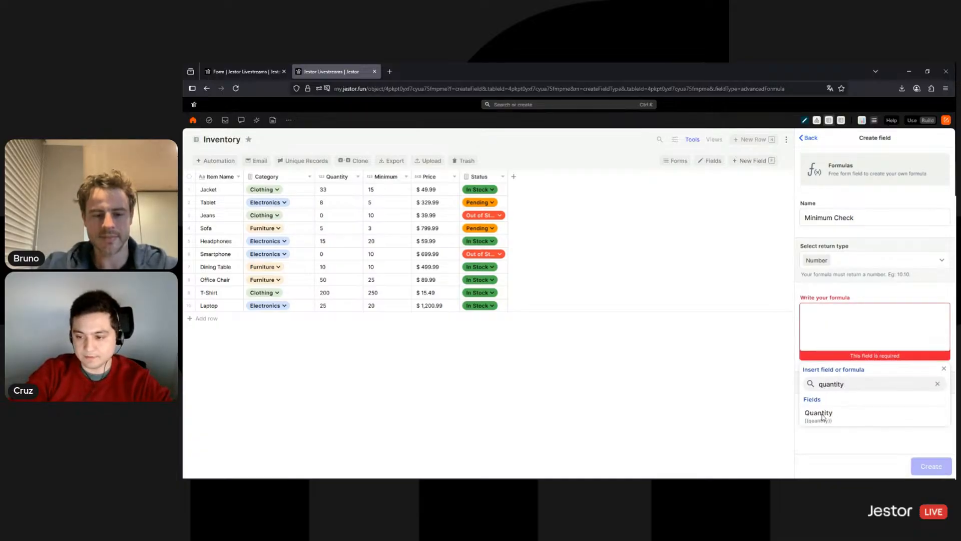
pyautogui.click(841, 416)
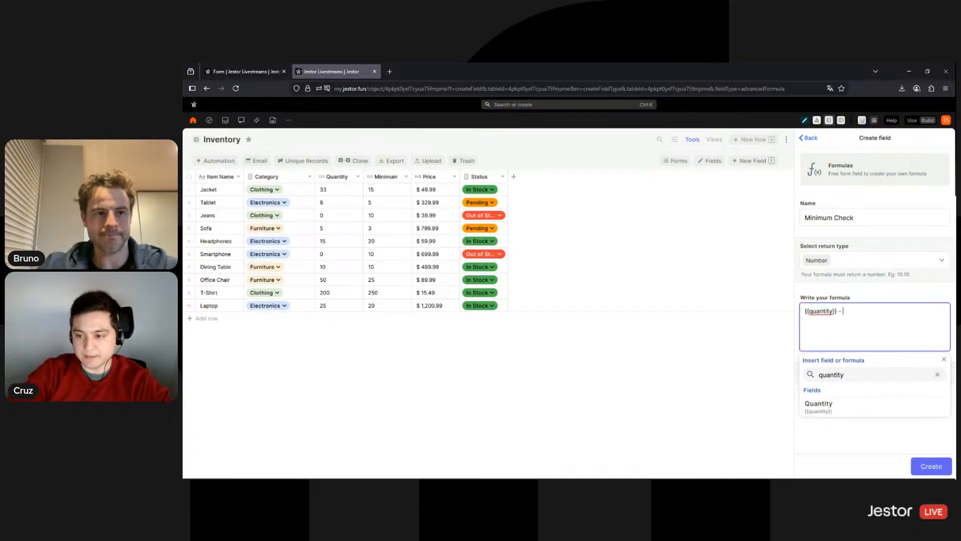
pyautogui.click(861, 370)
pyautogui.hotkey('ctrl', 'a')
pyautogui.write('mi')
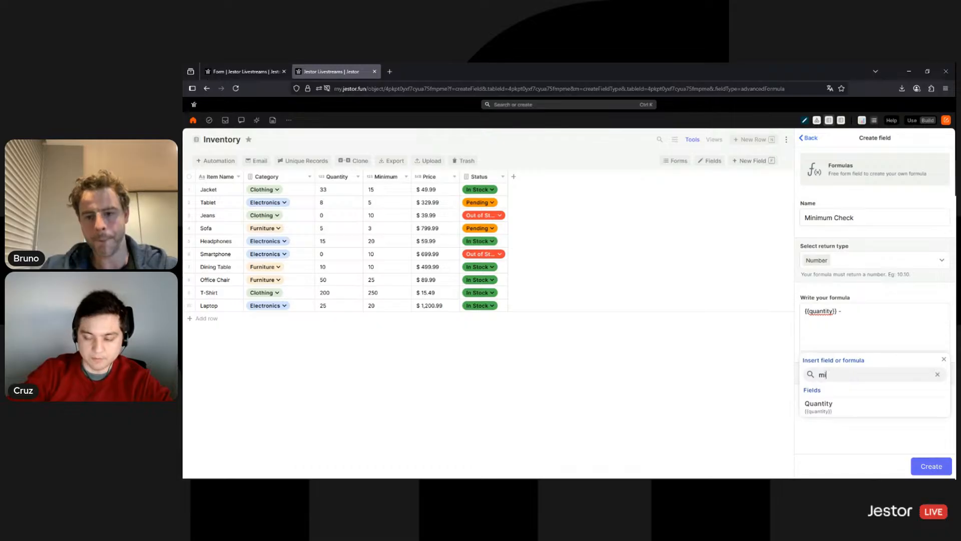
pyautogui.click(869, 412)
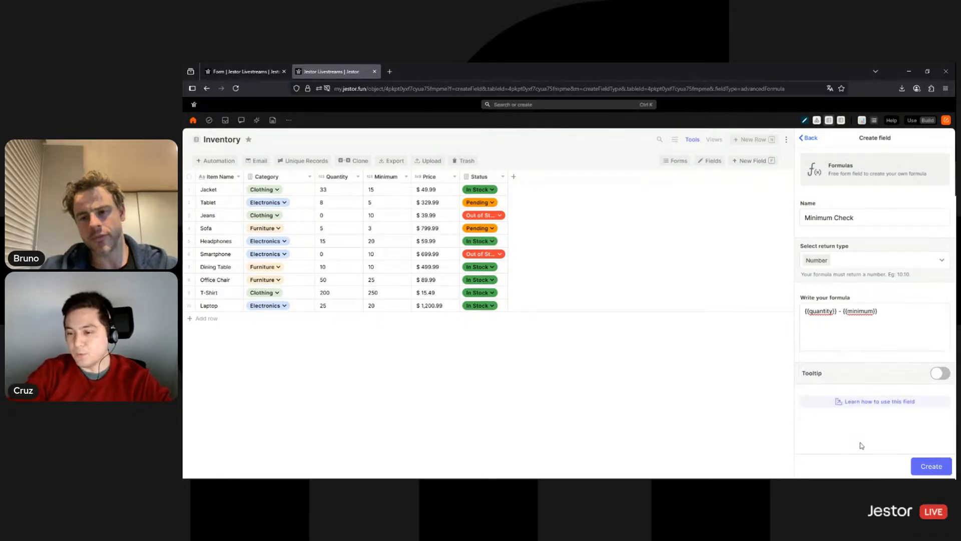
pyautogui.click(862, 445)
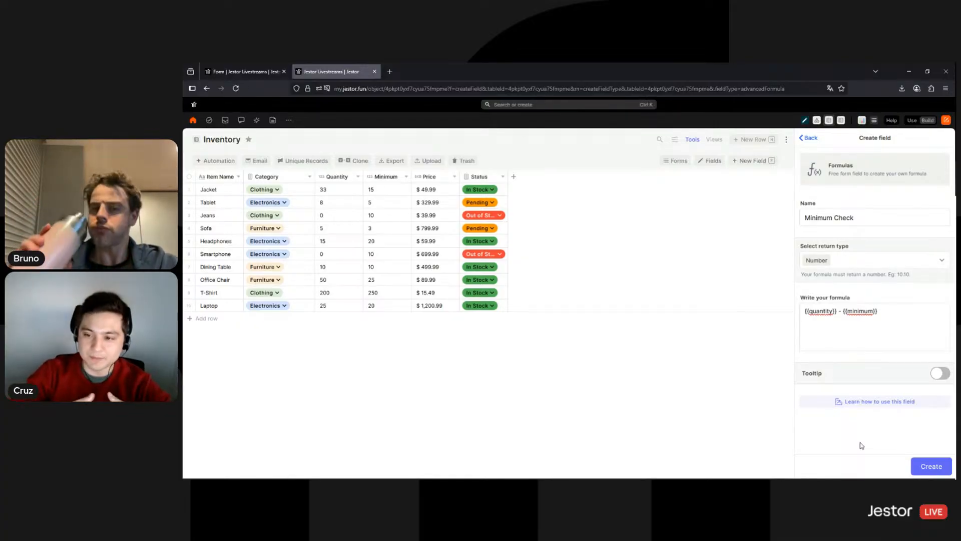
pyautogui.click(929, 464)
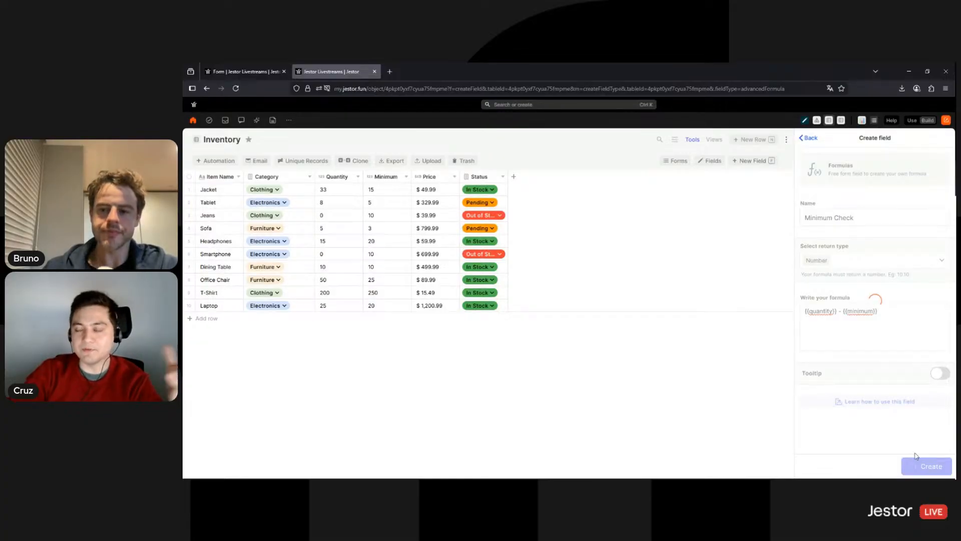
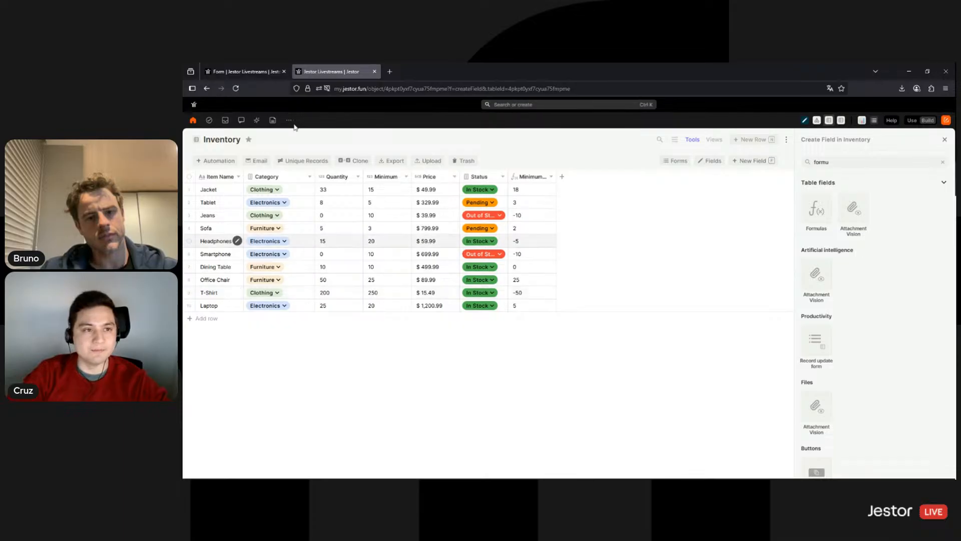
# Go to the Inventory Management app page and put it into build mode for layout editing
pyautogui.click(249, 73)
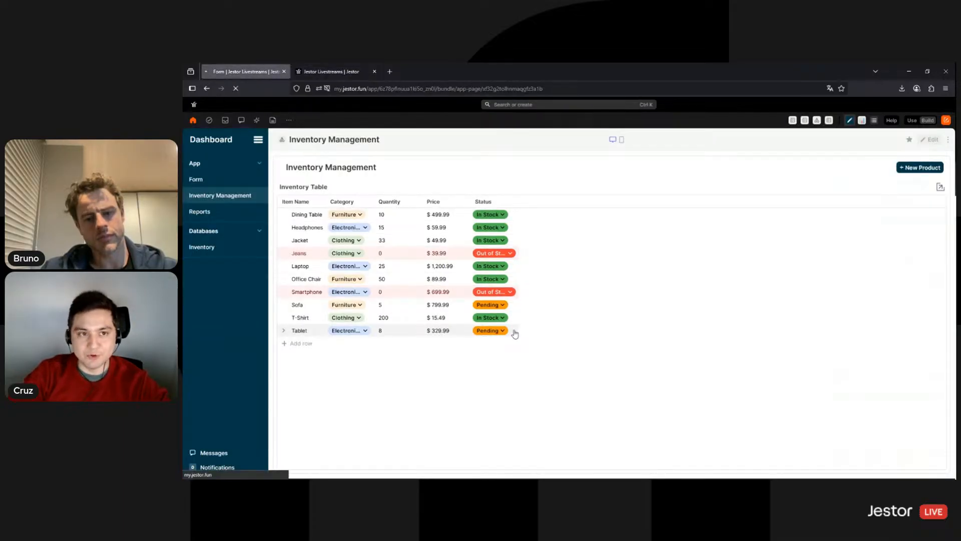
pyautogui.click(333, 72)
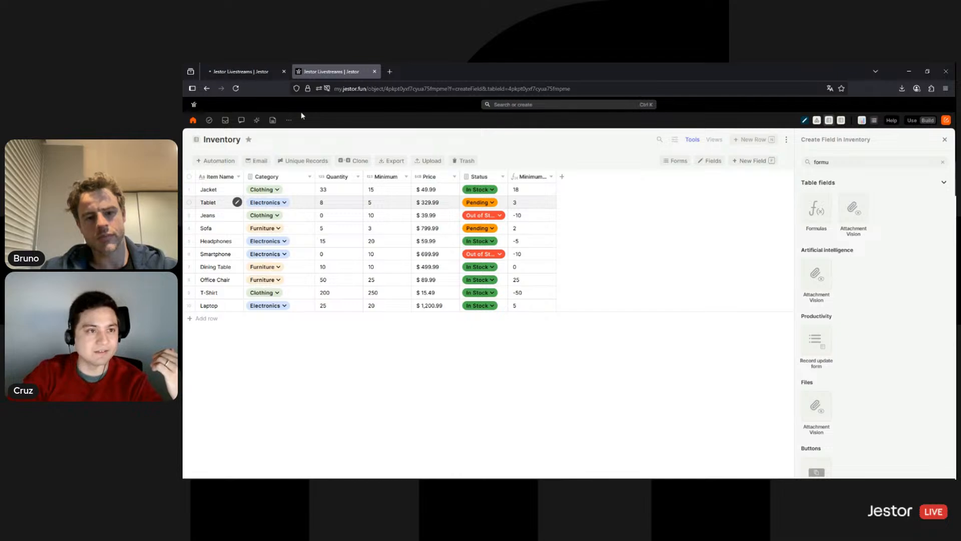
pyautogui.click(253, 77)
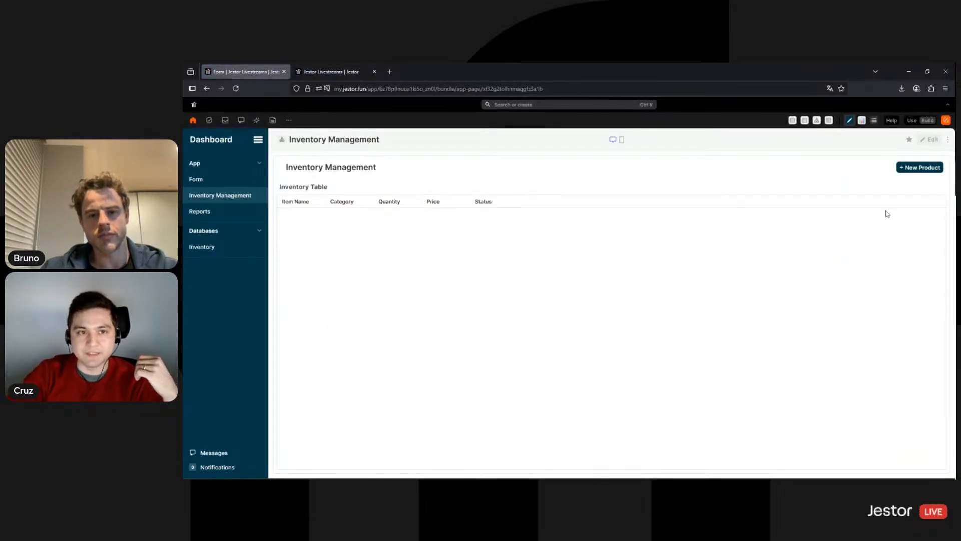
pyautogui.click(332, 72)
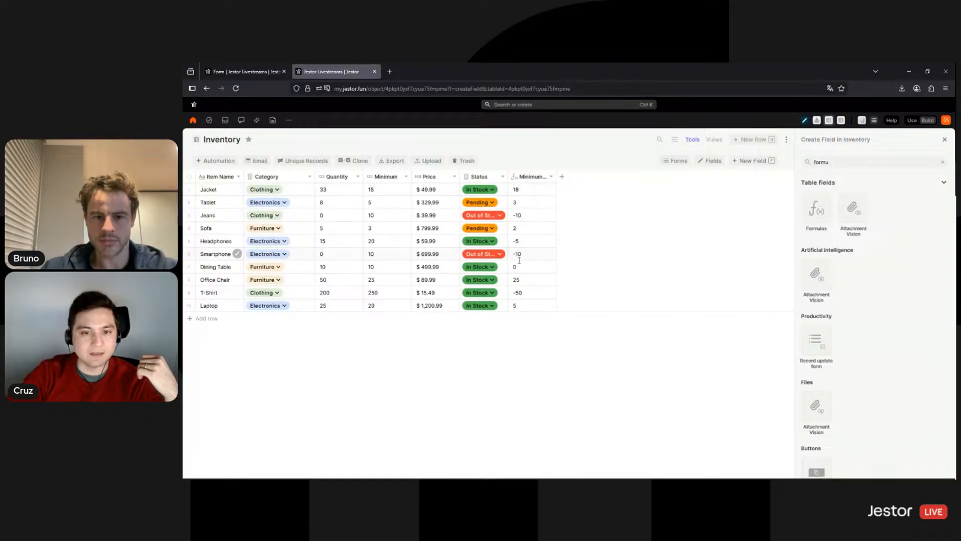
pyautogui.click(245, 72)
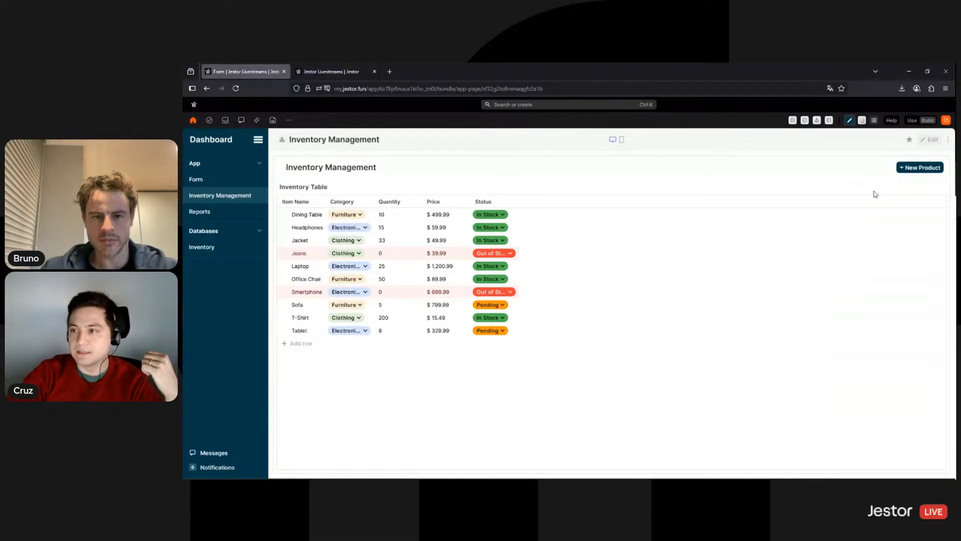
pyautogui.click(929, 140)
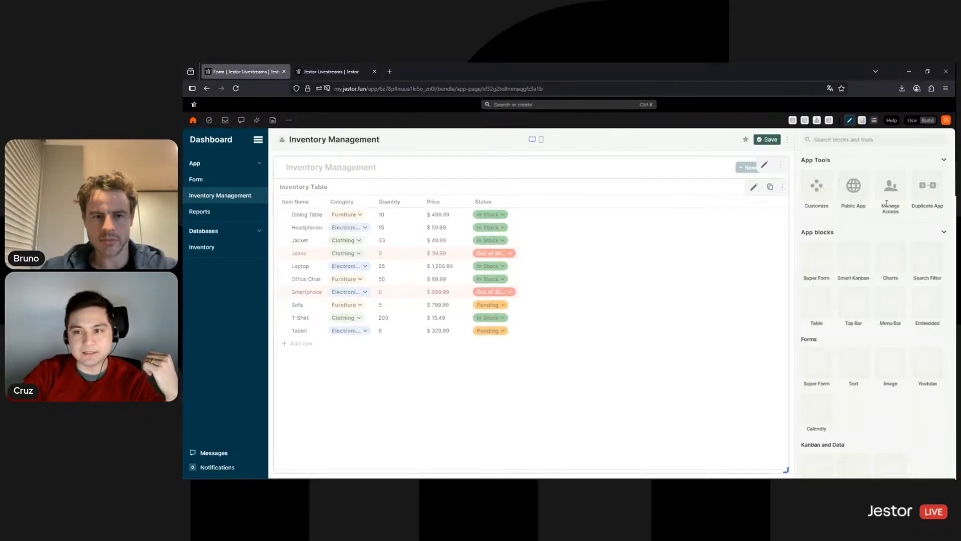
# Add the Minimum field to the Inventory Table block, placed right after Quantity
pyautogui.click(754, 190)
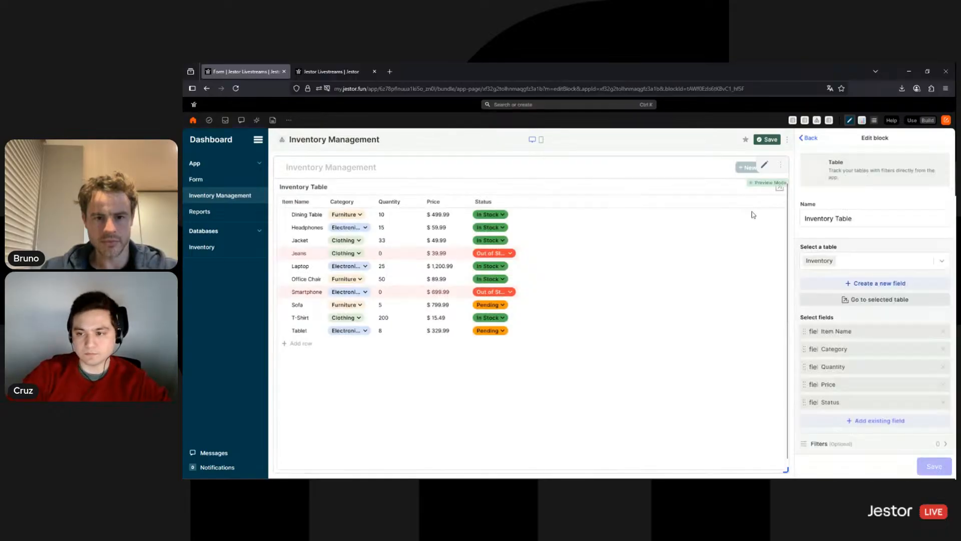
pyautogui.scroll(-2, 904, 264)
pyautogui.scroll(-1, 903, 263)
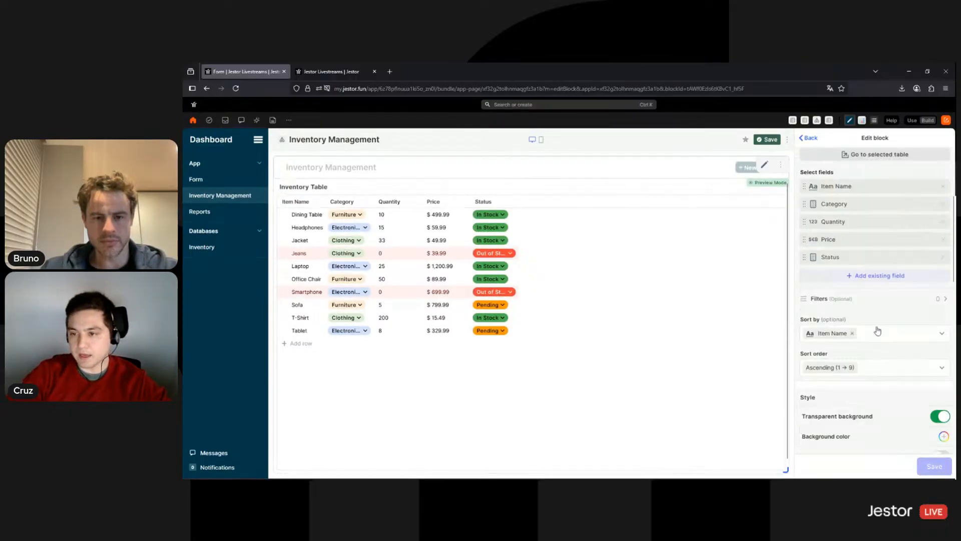
pyautogui.click(879, 275)
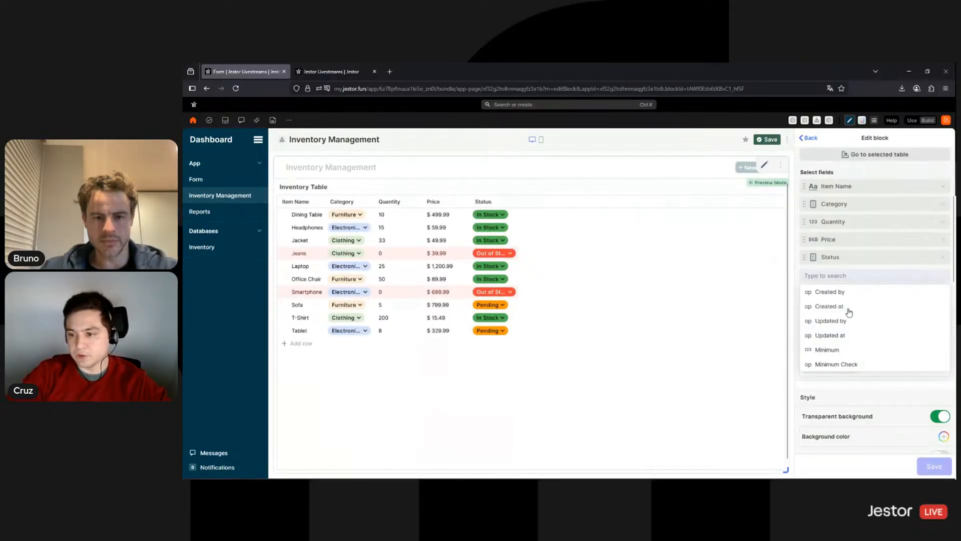
pyautogui.click(831, 350)
pyautogui.moveTo(831, 275); pyautogui.dragTo(828, 242)
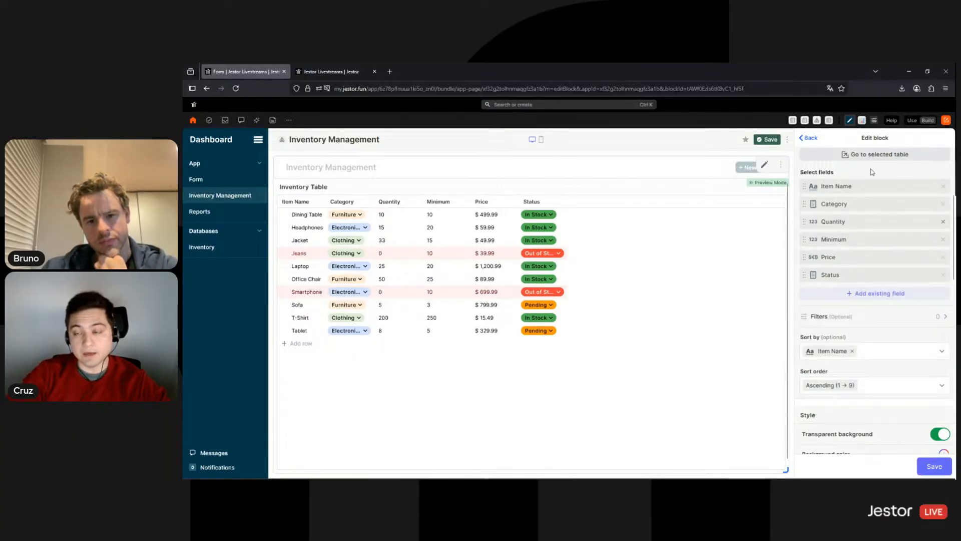
# Add a pale yellow row colour rule for Minimum Check less than 0 and save the block
pyautogui.scroll(-5, 886, 295)
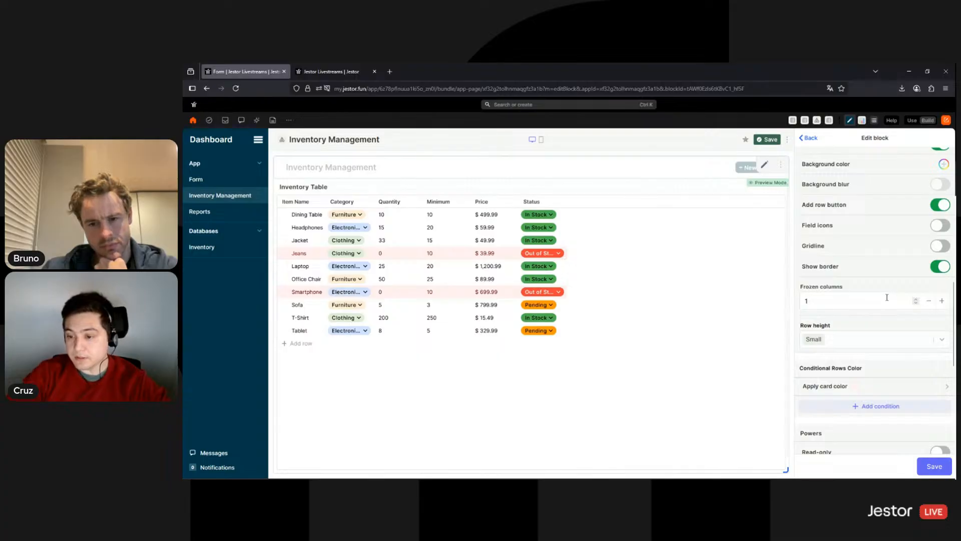
pyautogui.scroll(-2, 887, 297)
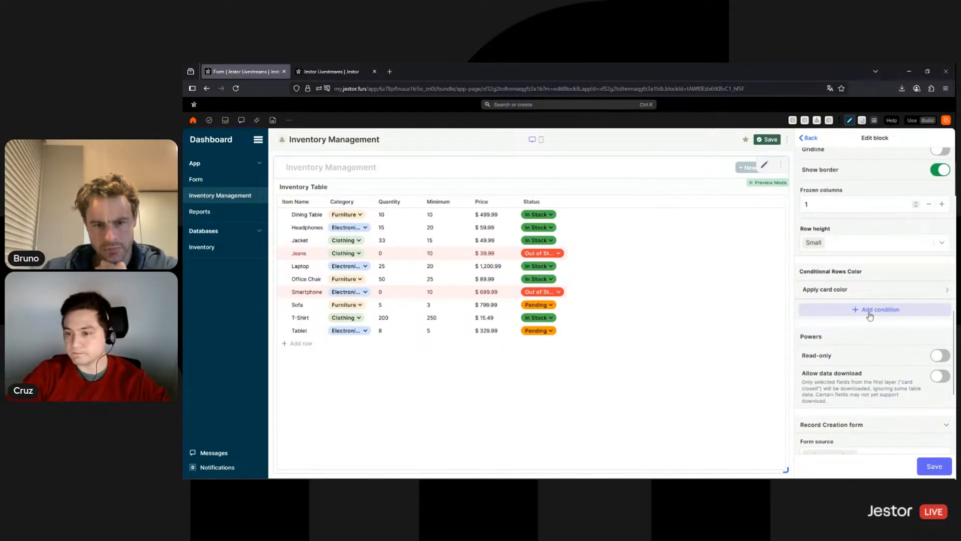
pyautogui.click(877, 315)
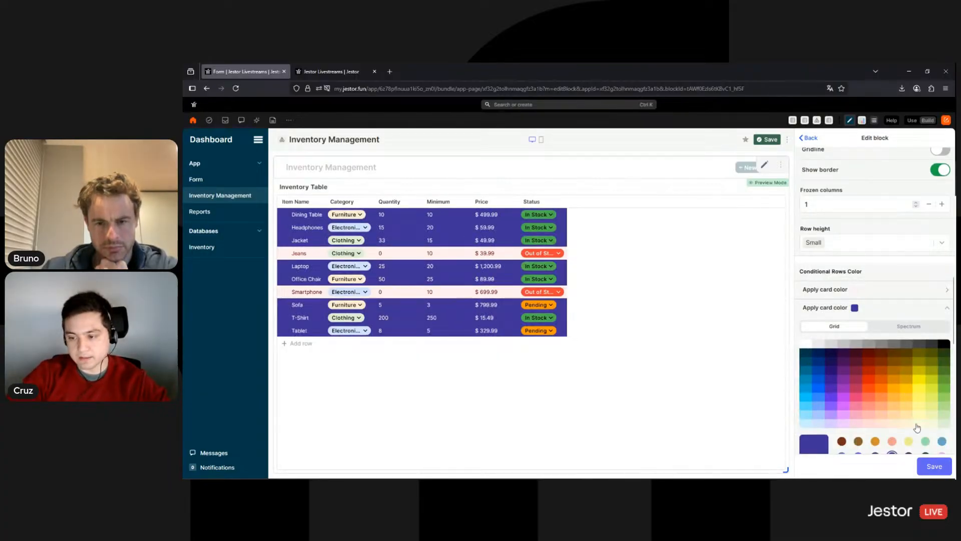
pyautogui.click(914, 424)
pyautogui.scroll(-4, 901, 301)
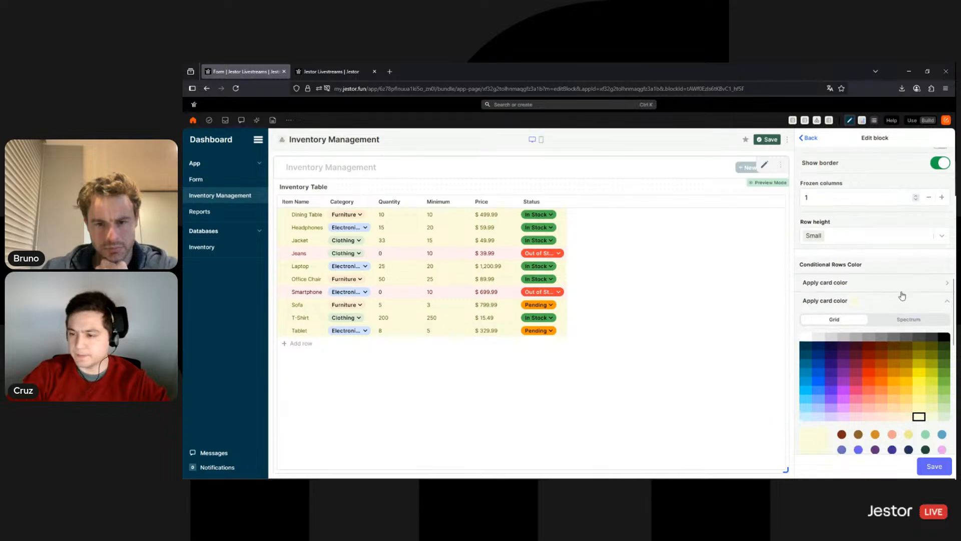
pyautogui.click(879, 315)
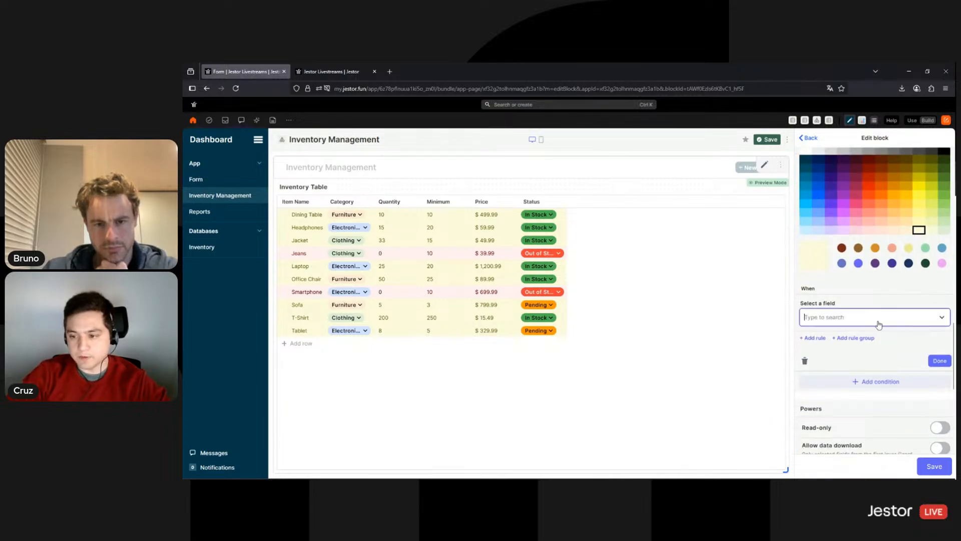
pyautogui.scroll(-2, 864, 361)
pyautogui.click(836, 432)
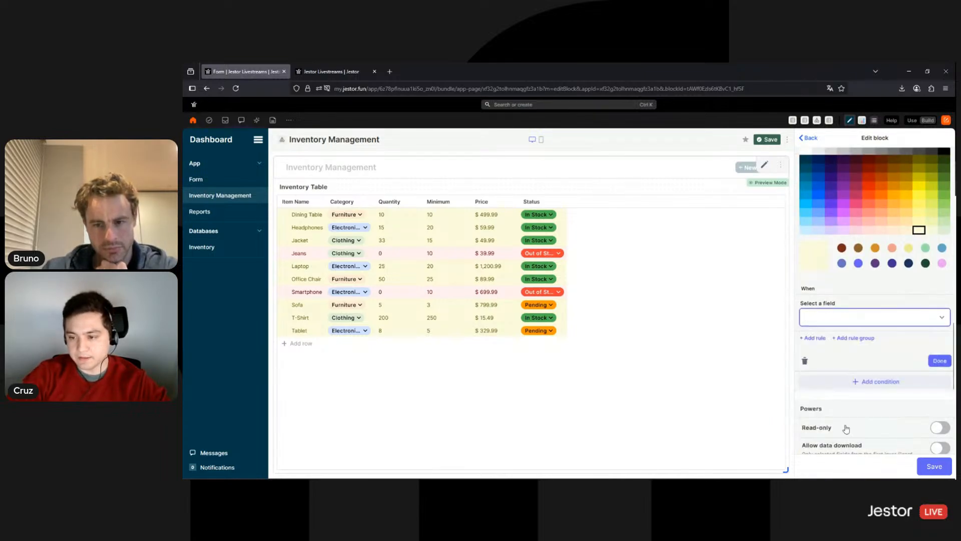
pyautogui.click(857, 350)
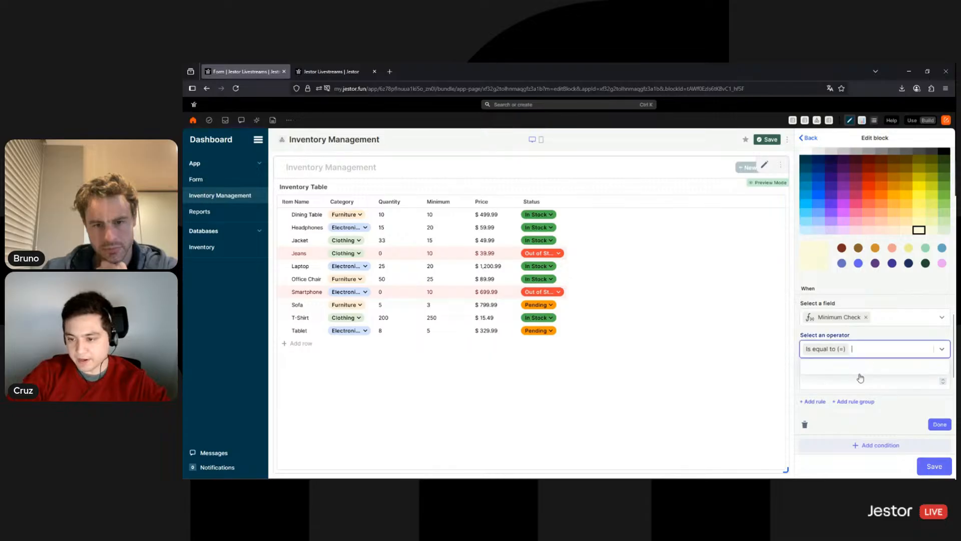
pyautogui.click(840, 411)
pyautogui.click(842, 380)
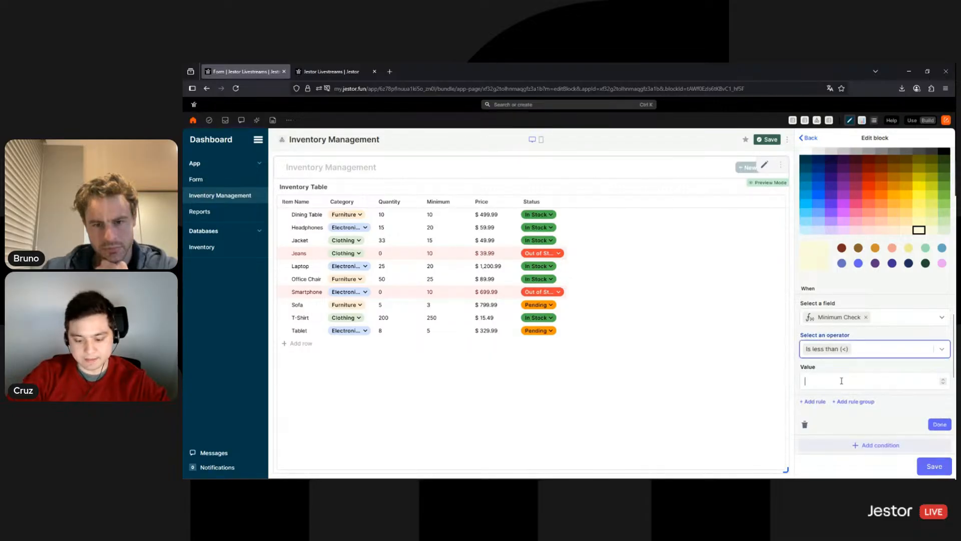
pyautogui.click(939, 424)
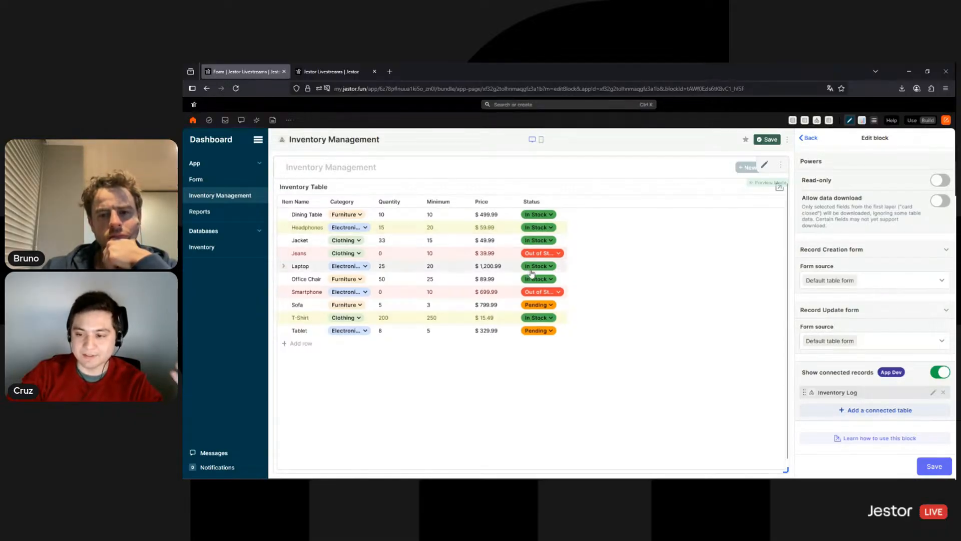
pyautogui.click(926, 466)
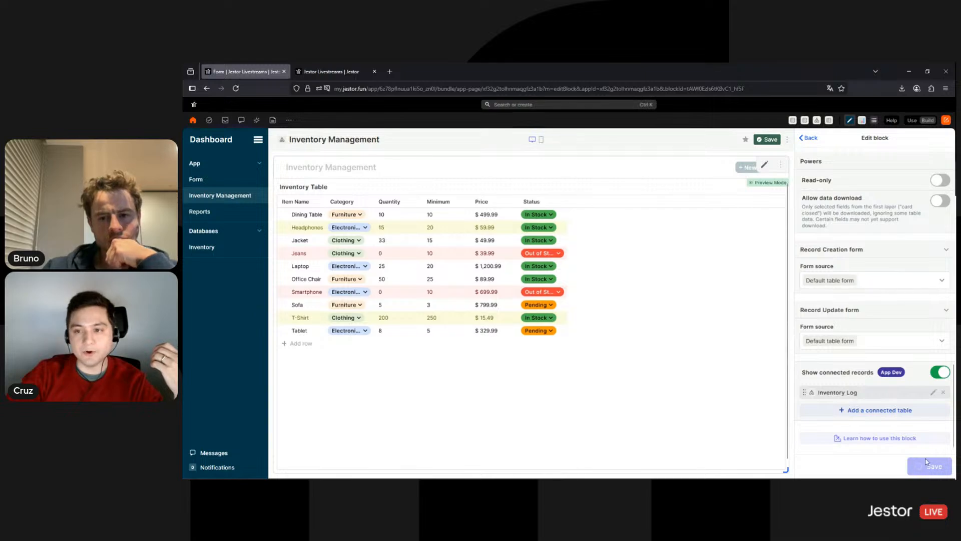
pyautogui.click(809, 139)
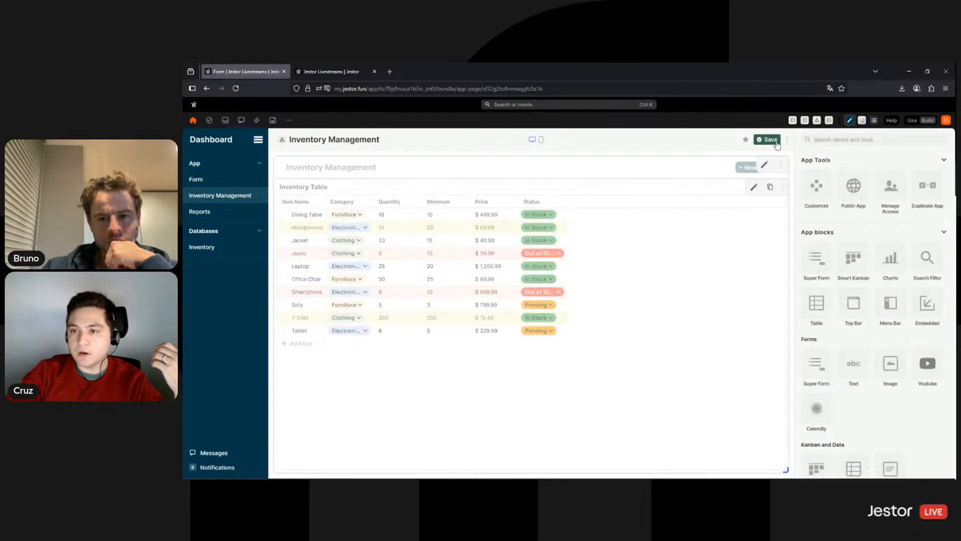
# Start a new search filter block named 'Custom Filter'
pyautogui.click(770, 140)
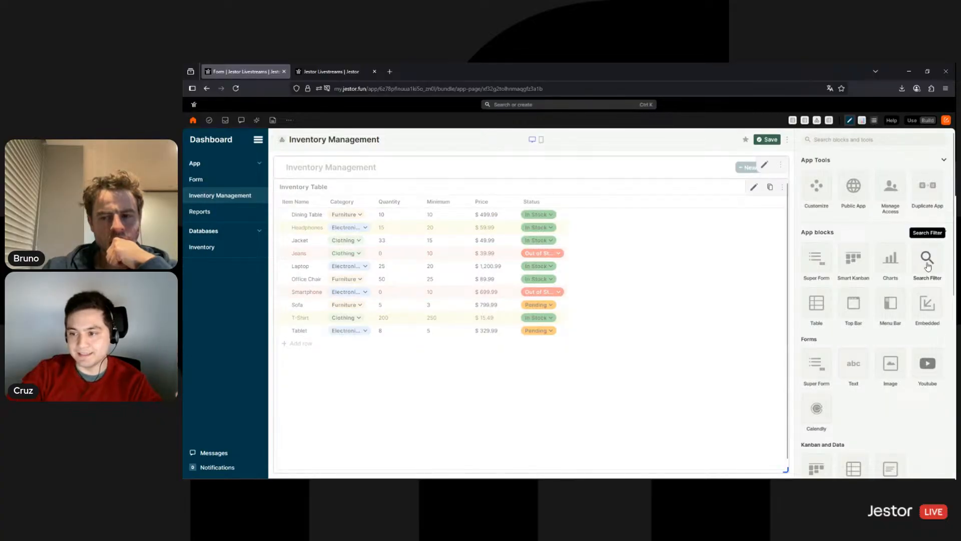
pyautogui.click(927, 264)
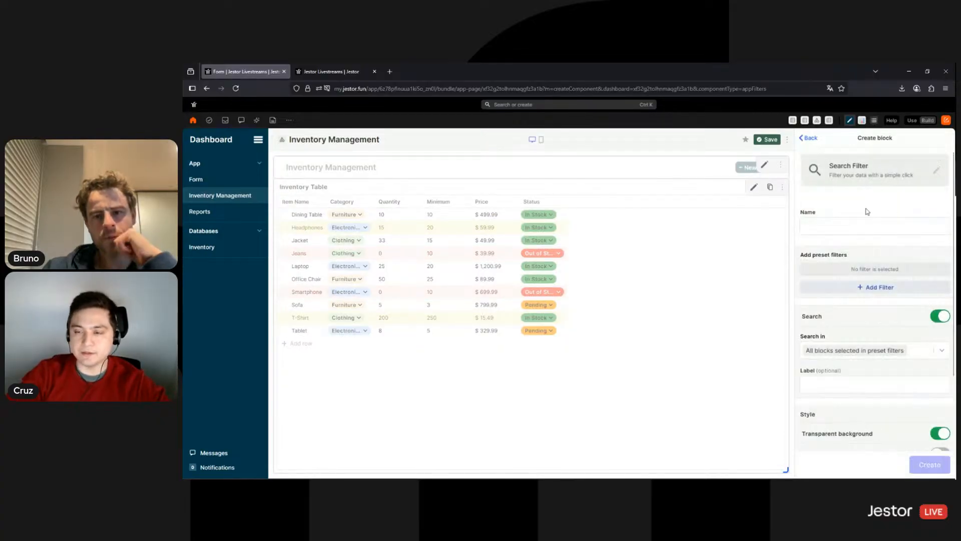
pyautogui.click(845, 224)
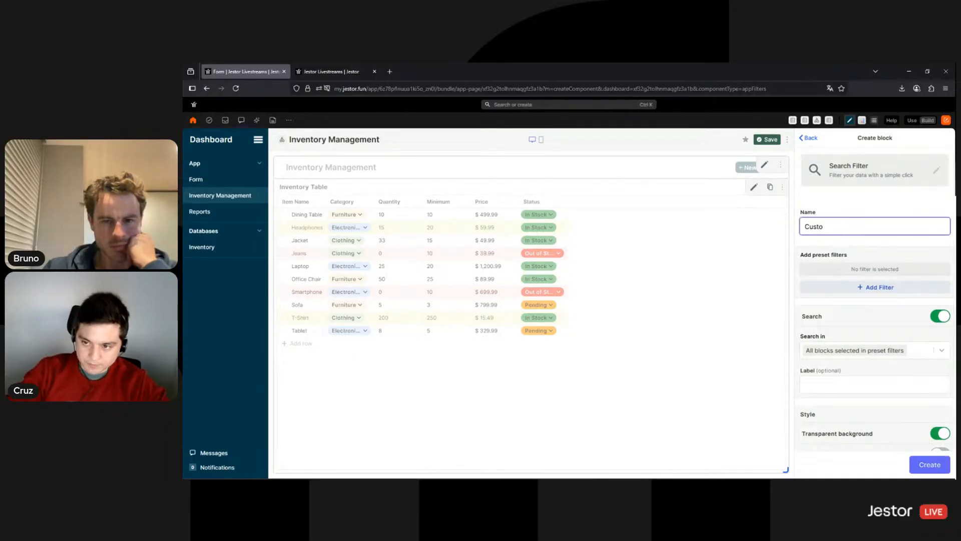
pyautogui.write('Custom Filter')
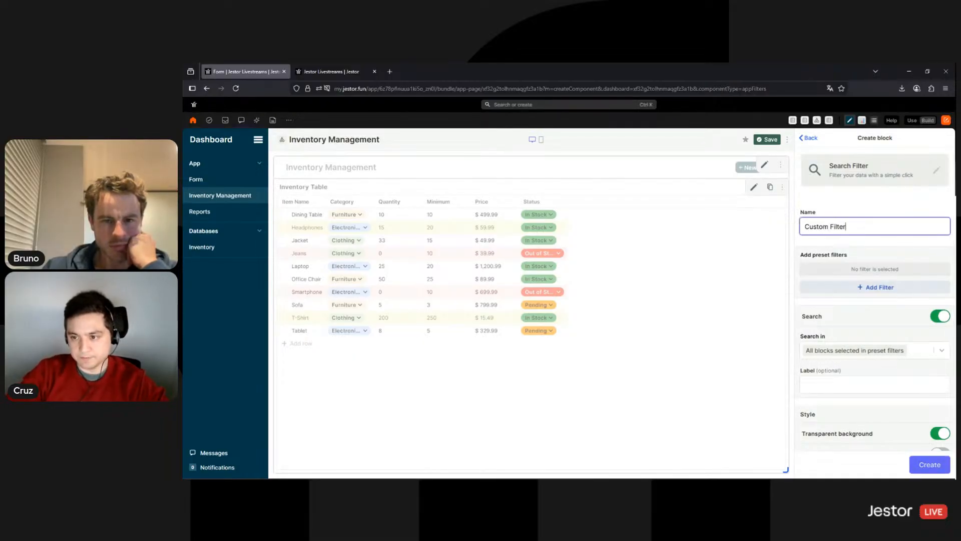
# Add a light grey 'Filter' button targeting the Inventory Table block, then create the block
pyautogui.click(913, 289)
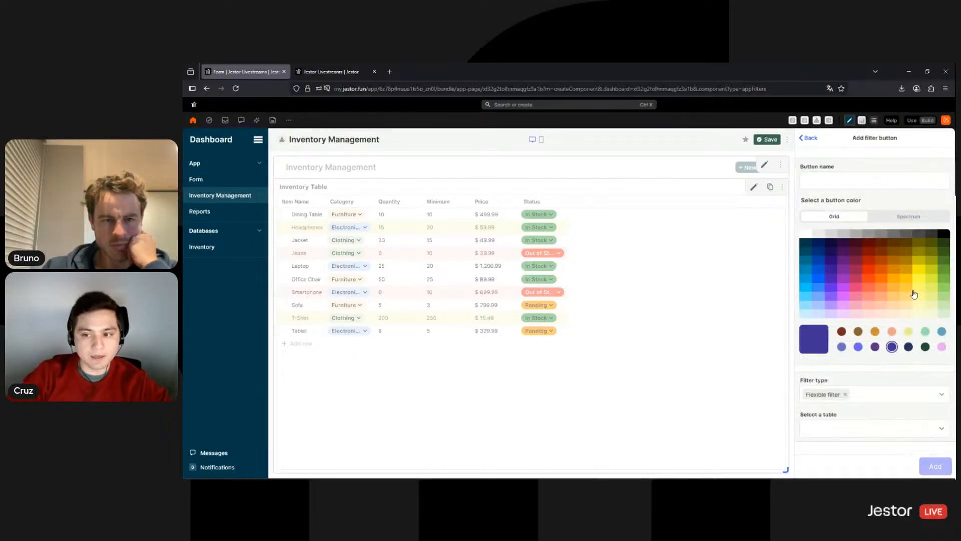
pyautogui.click(840, 181)
pyautogui.write('Filter')
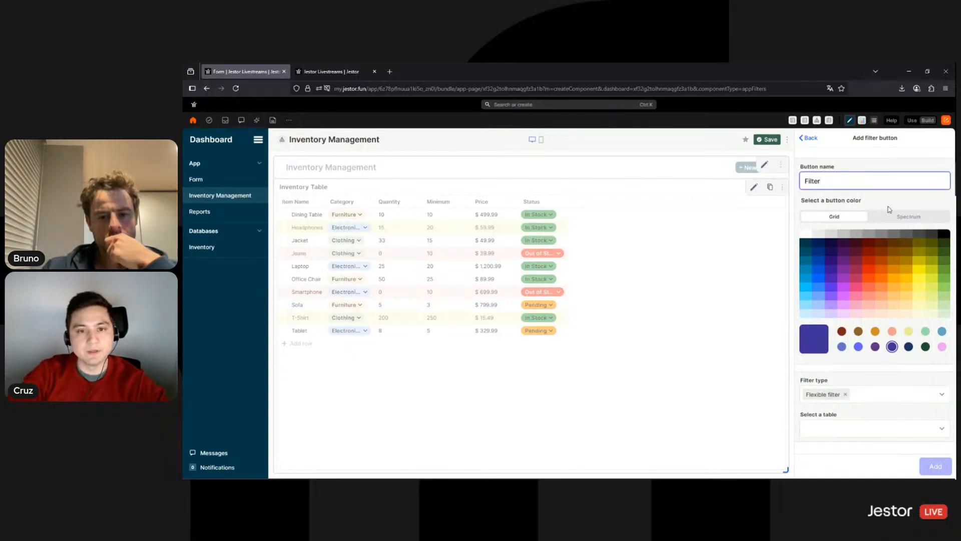
pyautogui.click(836, 284)
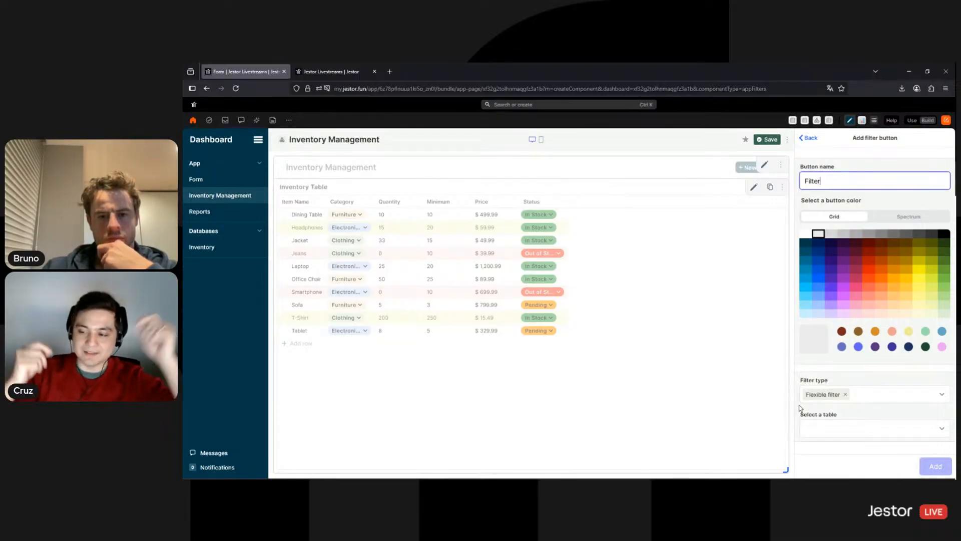
pyautogui.click(845, 437)
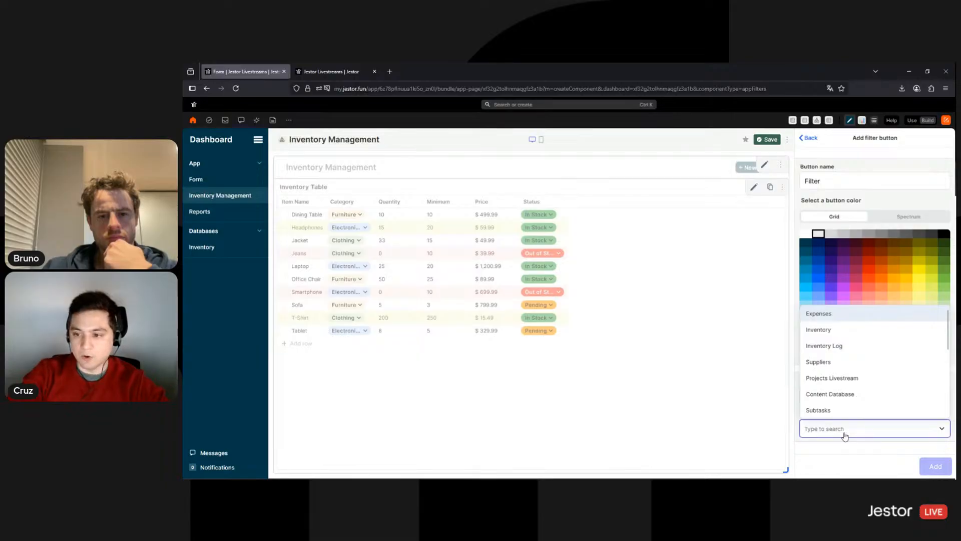
pyautogui.click(818, 331)
pyautogui.scroll(-2, 833, 389)
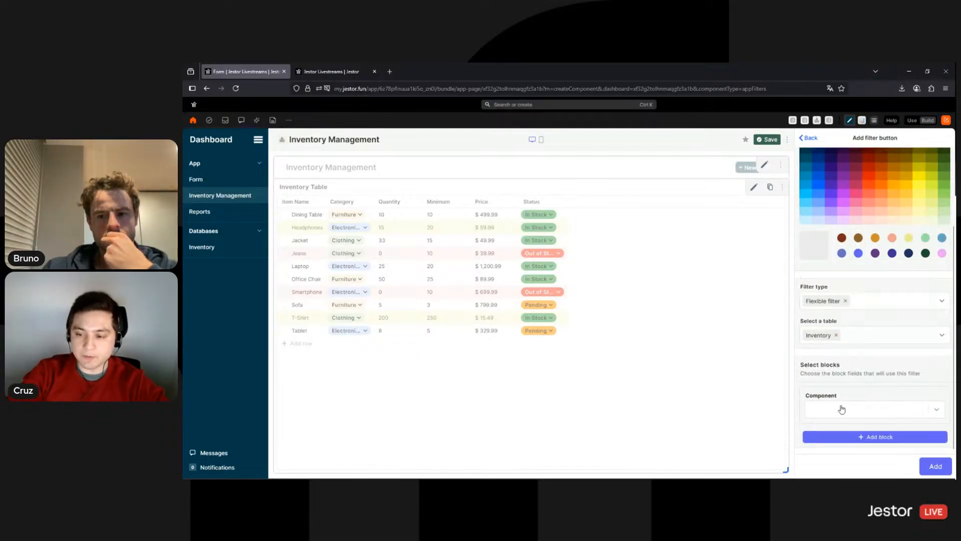
pyautogui.click(843, 407)
pyautogui.click(834, 427)
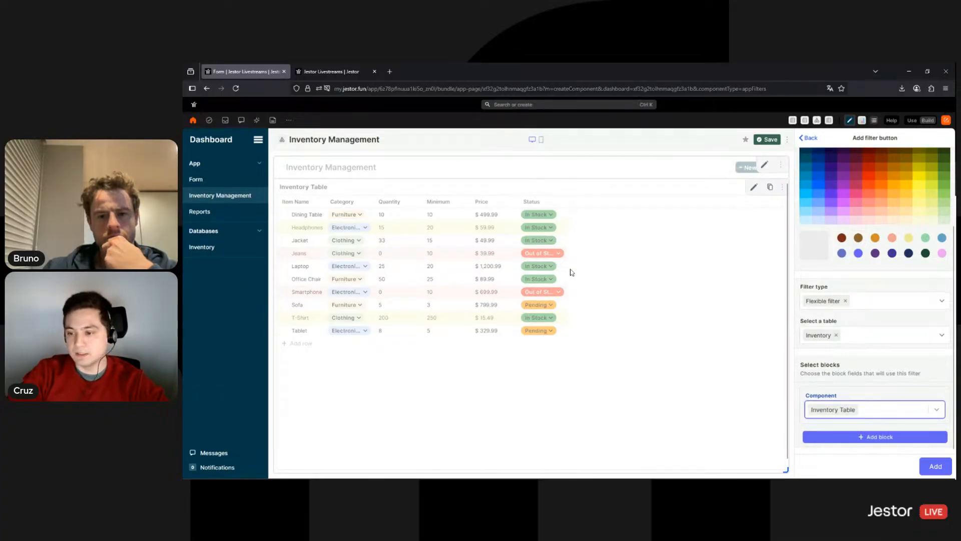
pyautogui.click(936, 469)
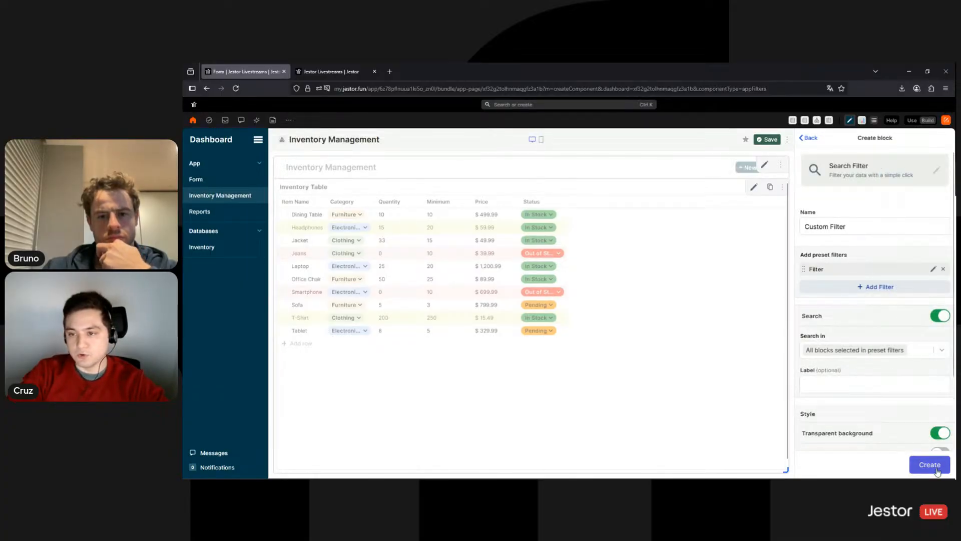
pyautogui.click(936, 469)
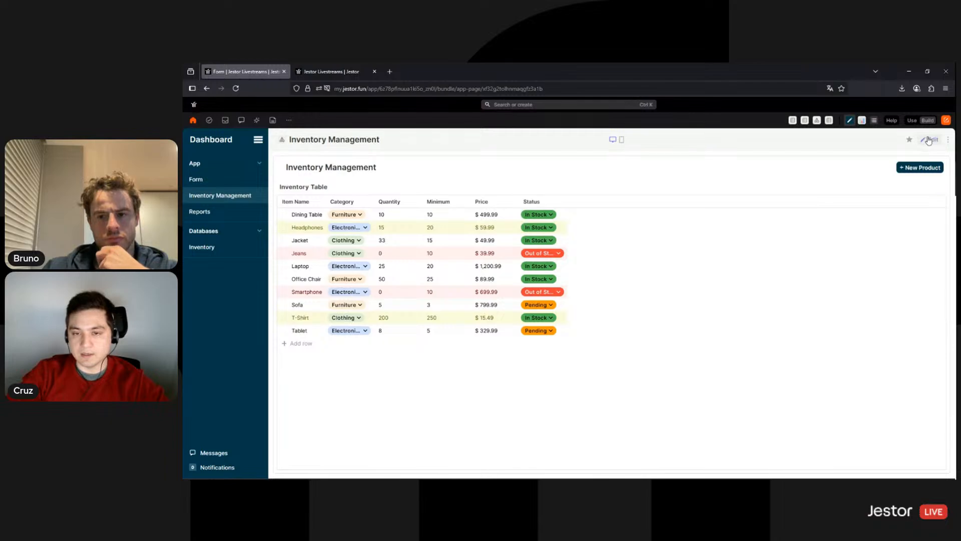
# Set the title bar block's search filter to Custom Filter and save it
pyautogui.click(930, 139)
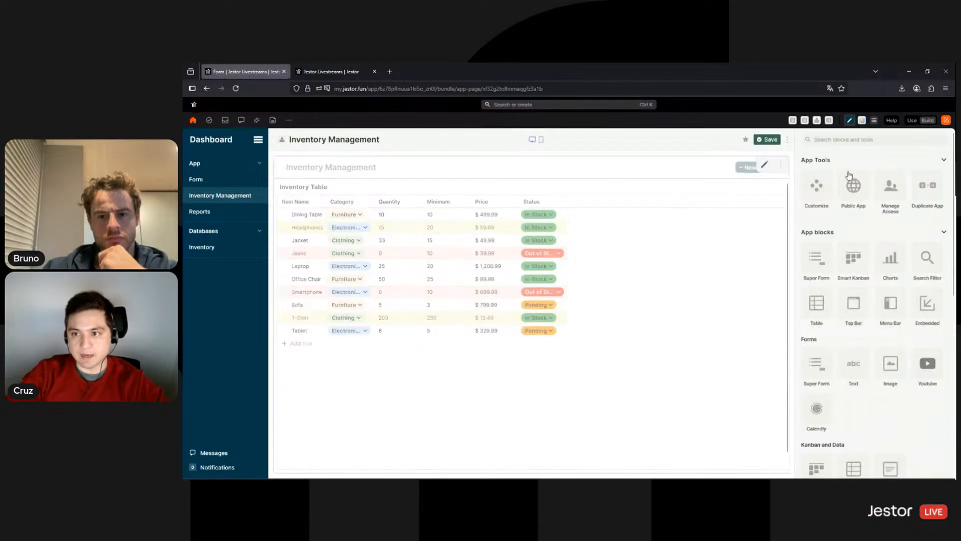
pyautogui.click(765, 165)
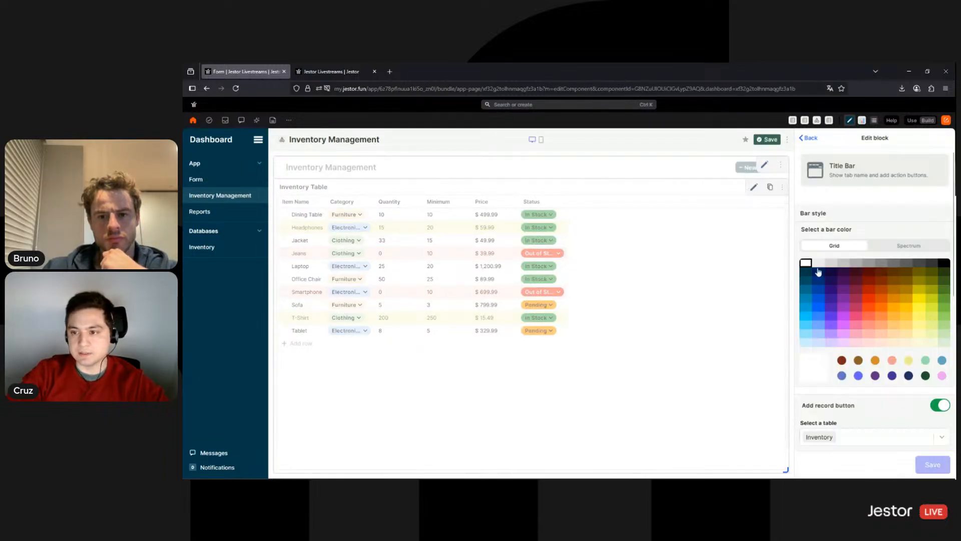
pyautogui.scroll(-3, 821, 273)
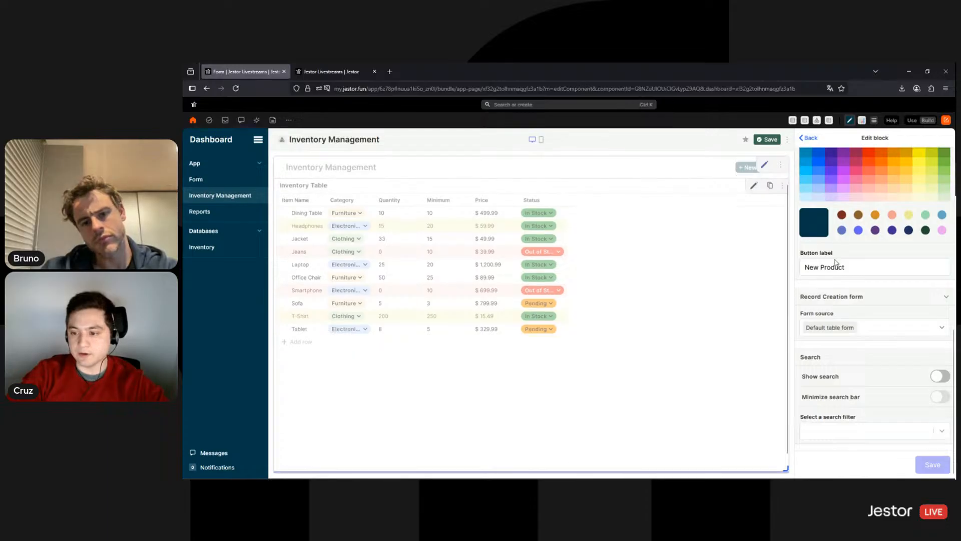
pyautogui.click(843, 431)
pyautogui.click(838, 449)
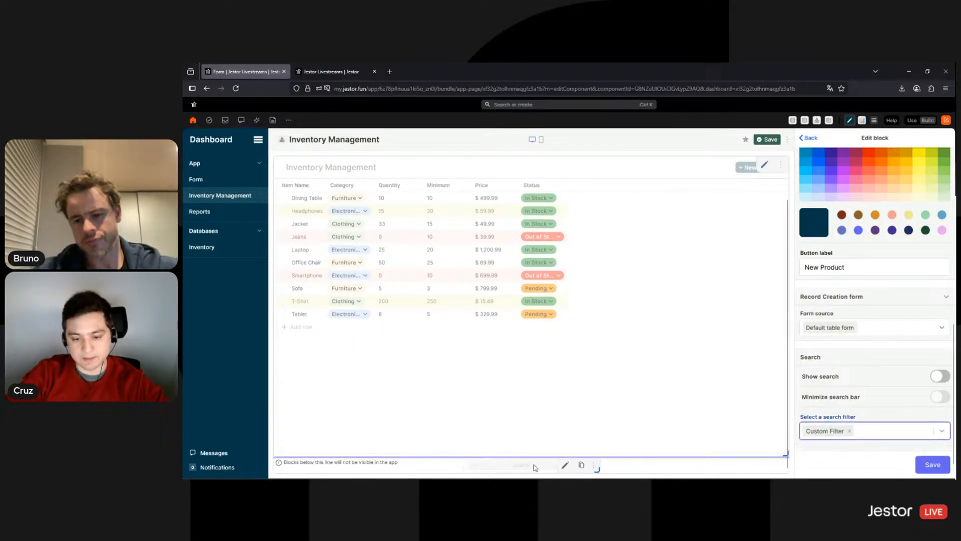
pyautogui.click(928, 467)
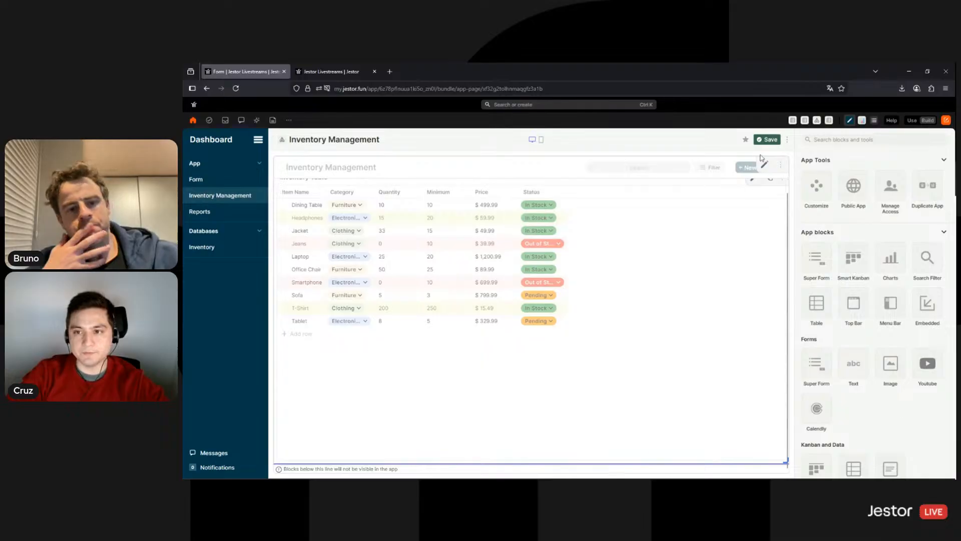
# In use mode, filter the Inventory Table to Category is Furniture
pyautogui.click(918, 120)
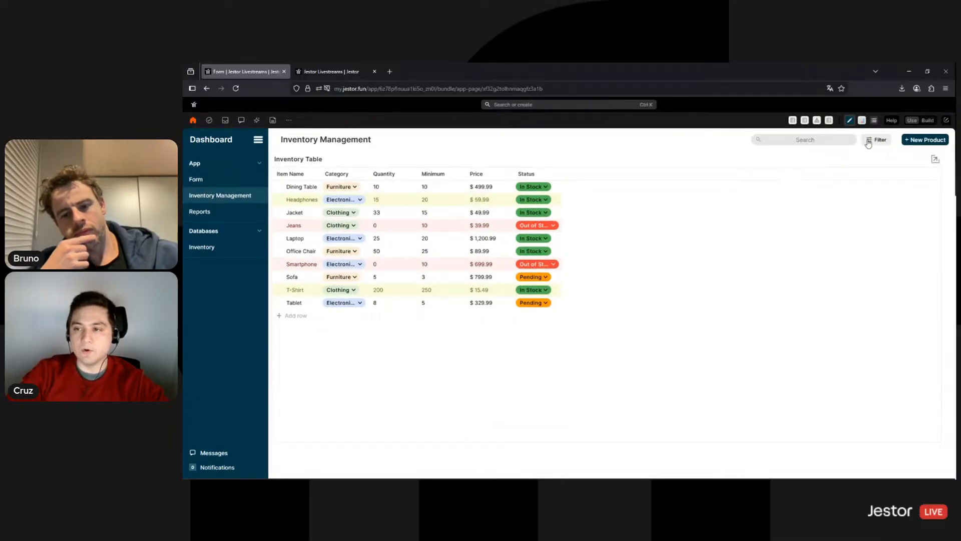
pyautogui.click(870, 141)
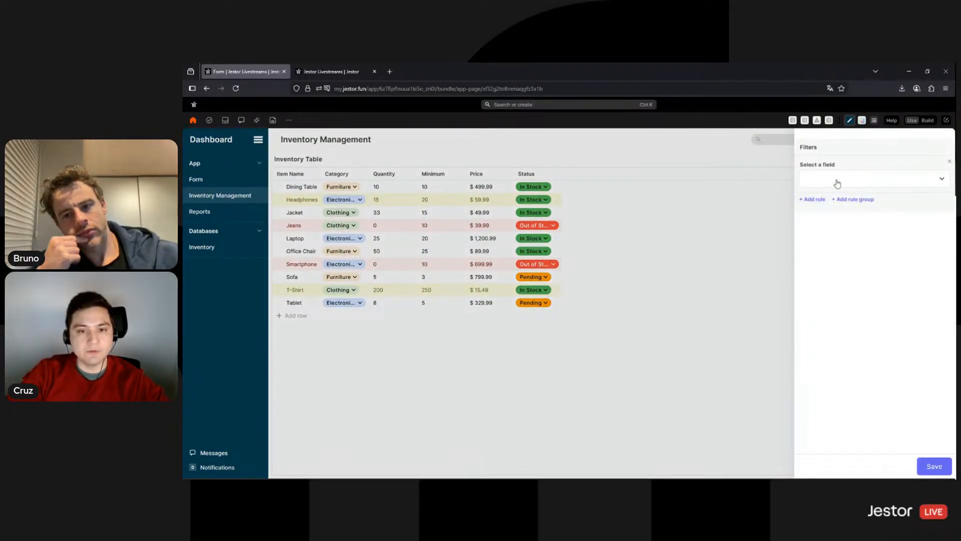
pyautogui.click(837, 183)
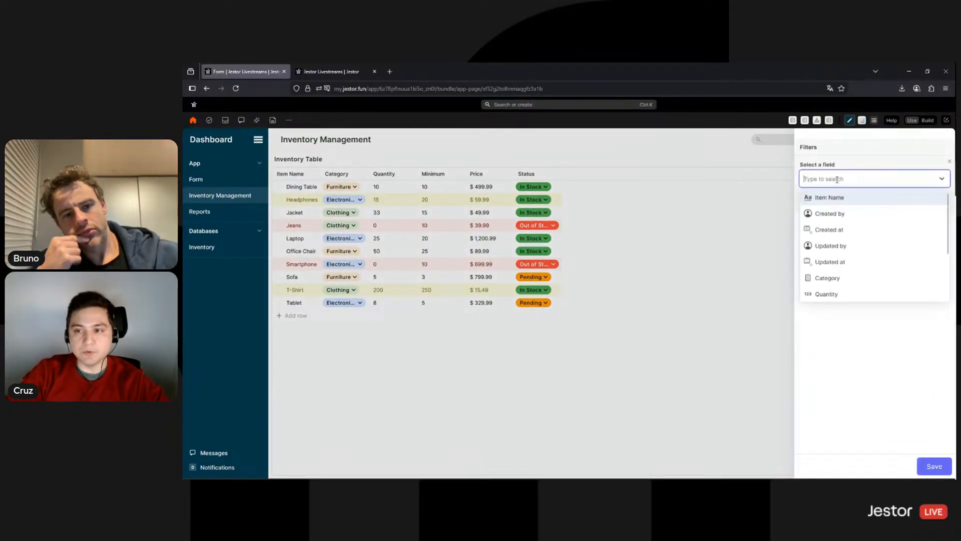
pyautogui.click(833, 280)
pyautogui.click(843, 244)
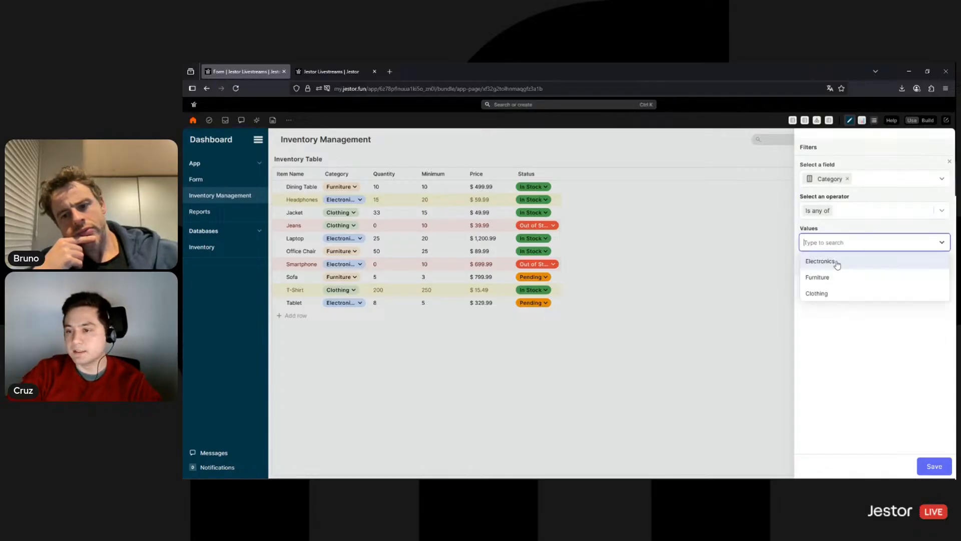
pyautogui.click(818, 277)
pyautogui.click(931, 465)
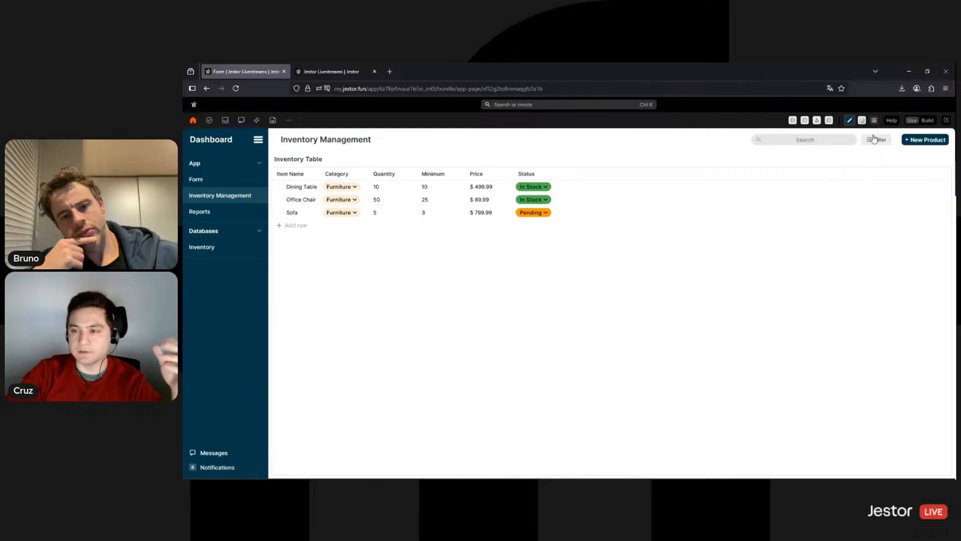
# Remove the Category rule to show all products again, then return to build mode
pyautogui.click(875, 140)
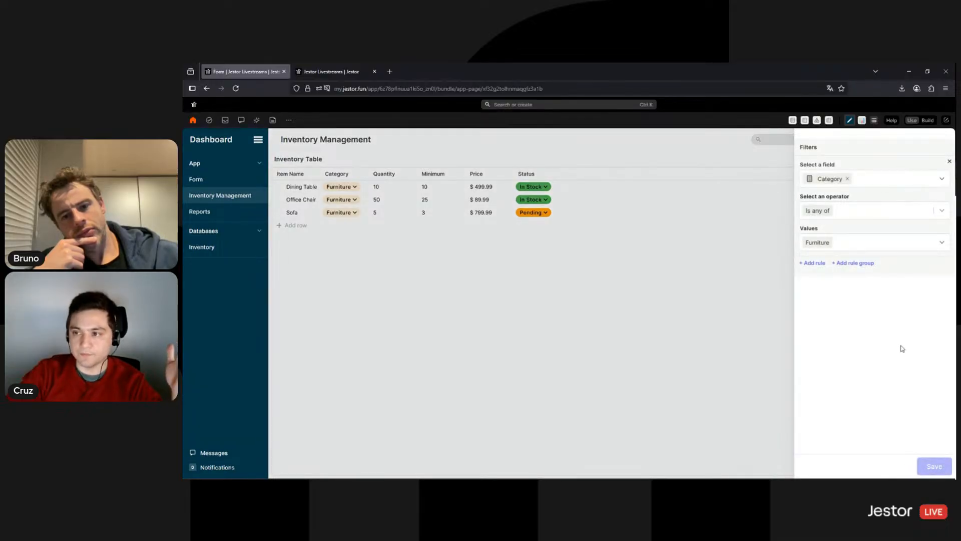
pyautogui.click(950, 162)
pyautogui.click(927, 465)
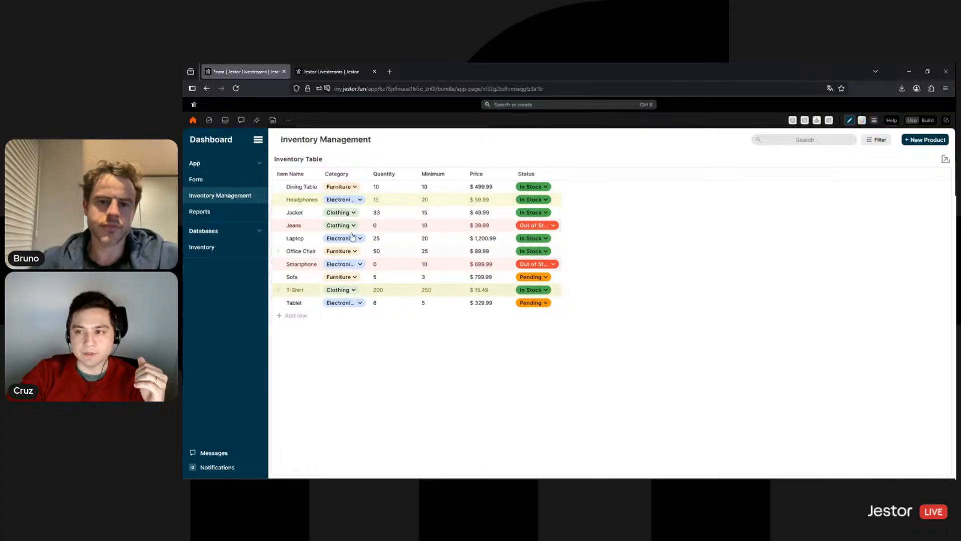
pyautogui.click(927, 121)
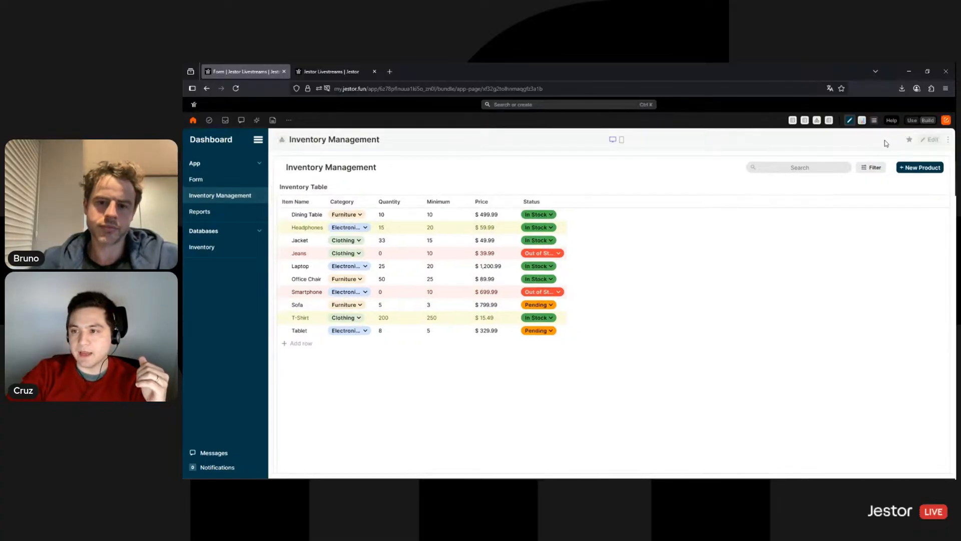
# From the title bar block, open the Custom Filter settings and start a new filter button
pyautogui.click(888, 171)
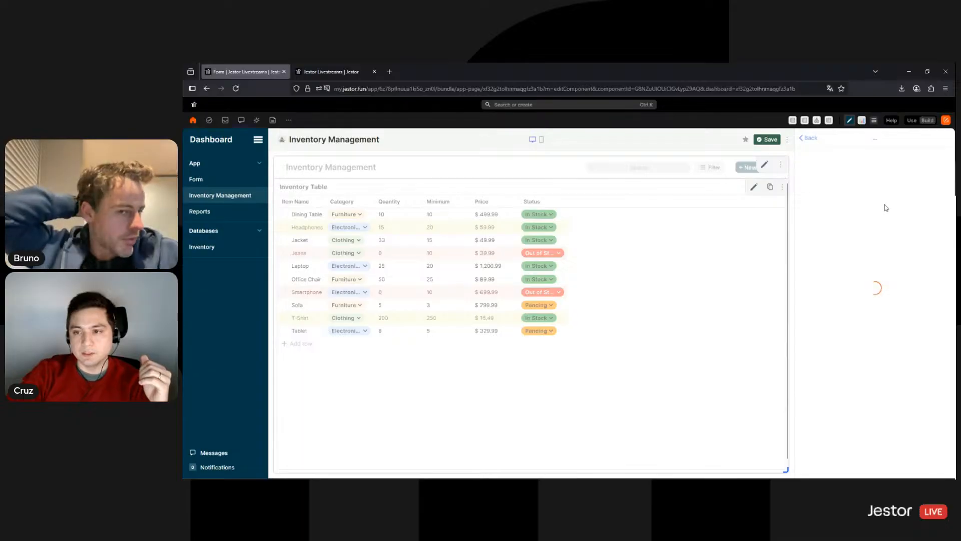
pyautogui.scroll(-5, 867, 316)
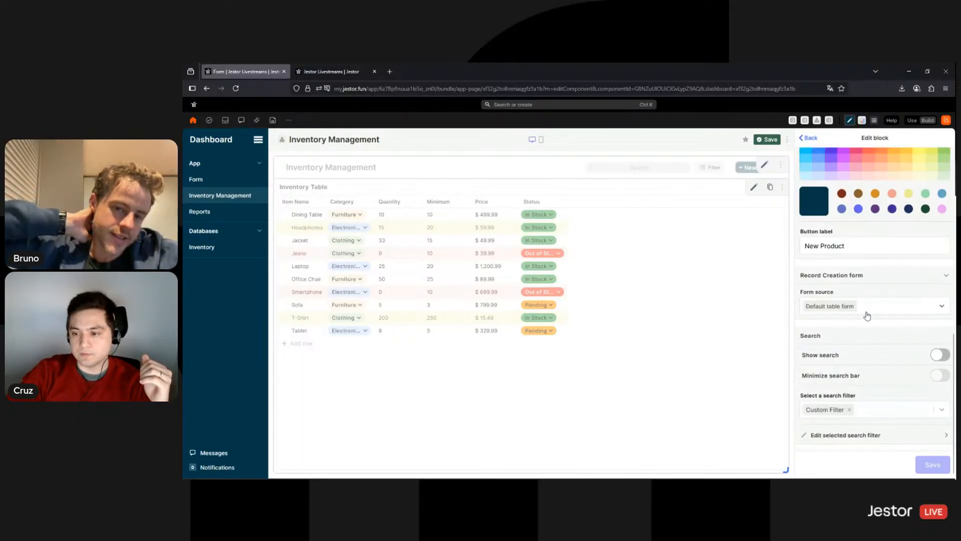
pyautogui.click(881, 439)
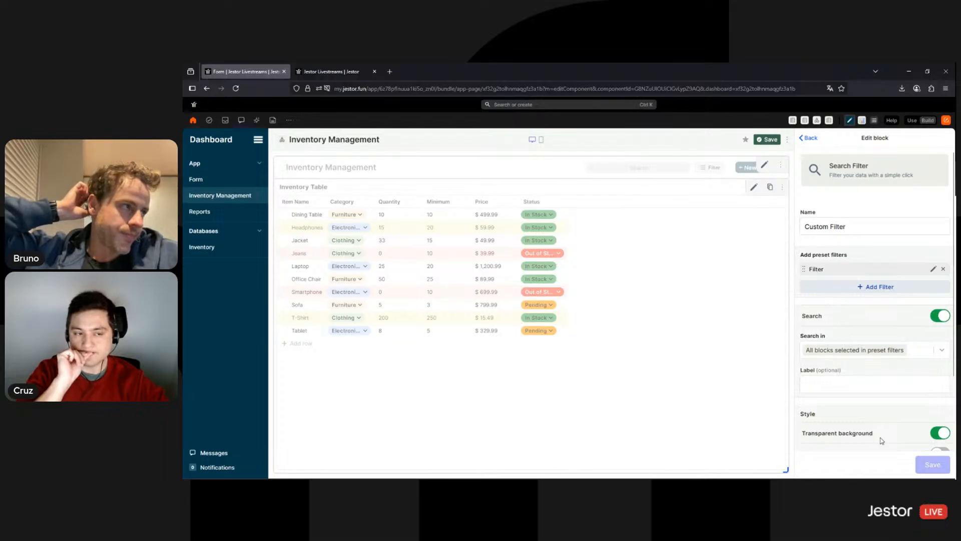
pyautogui.click(870, 287)
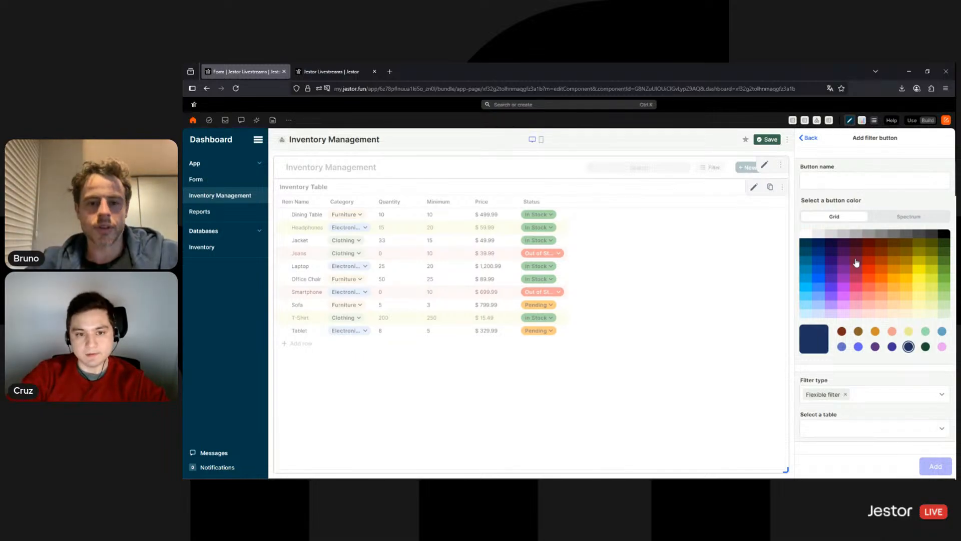
# Make the new button a dark teal field-value filter using the Inventory table's Category field
pyautogui.click(829, 186)
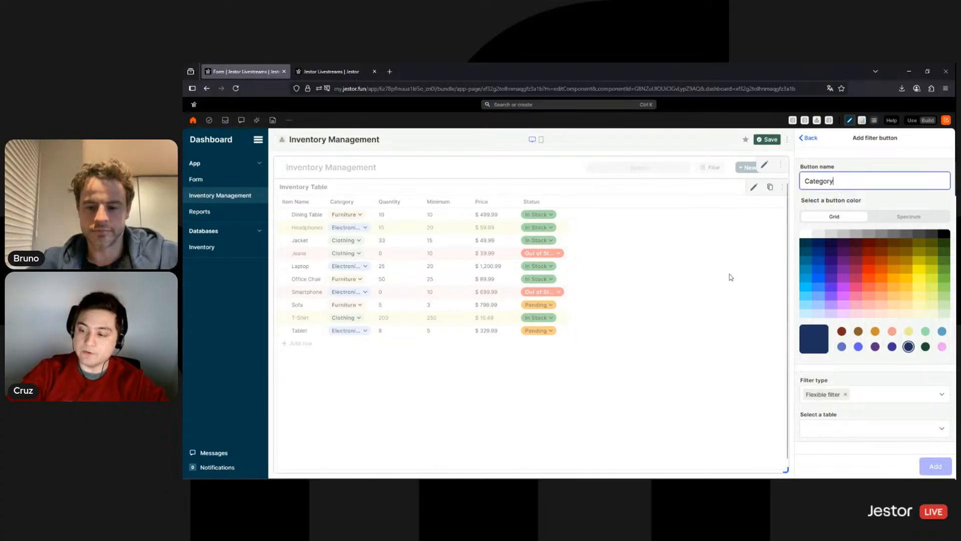
pyautogui.click(805, 244)
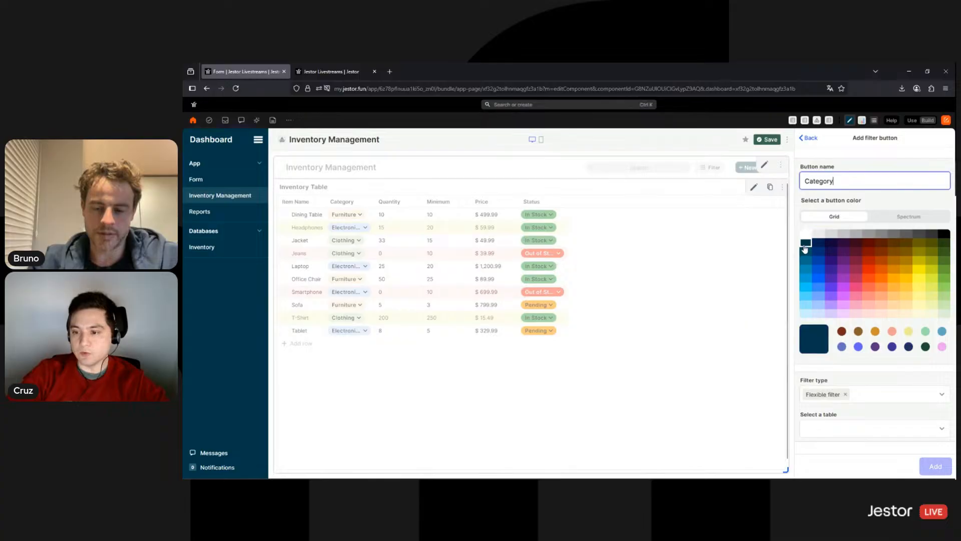
pyautogui.click(867, 399)
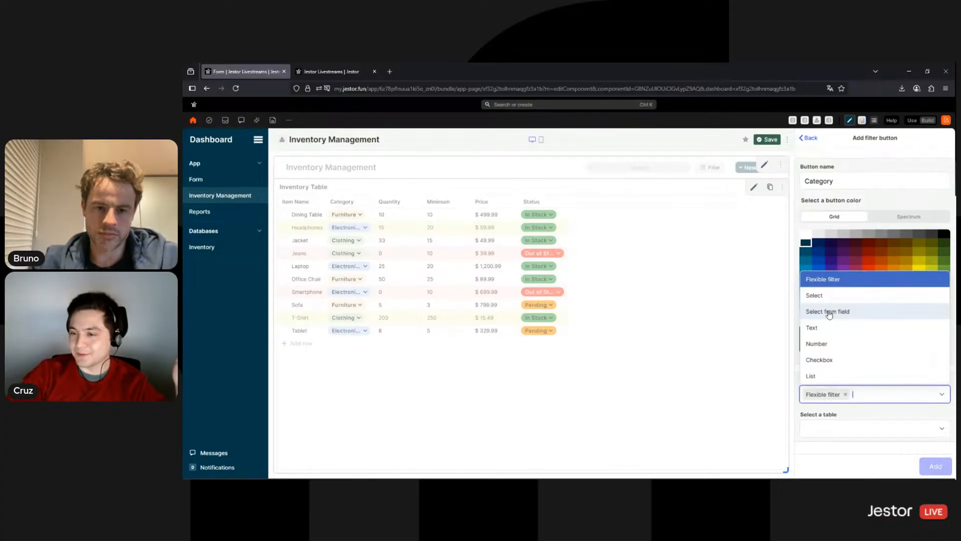
pyautogui.click(828, 314)
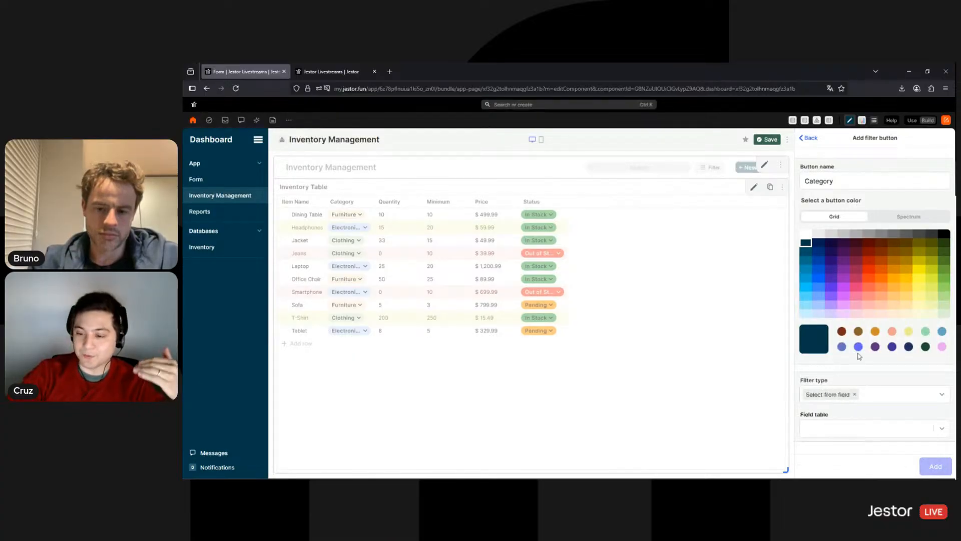
pyautogui.click(874, 427)
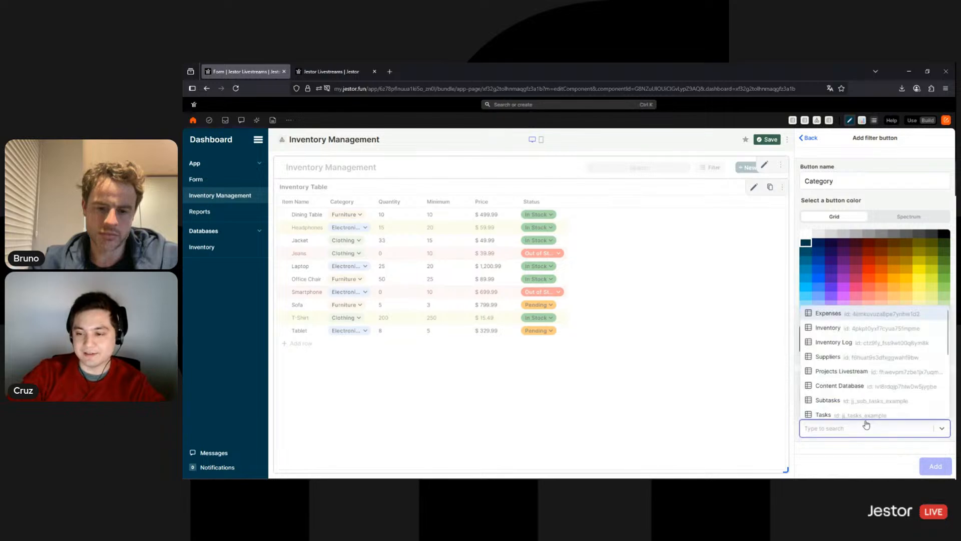
pyautogui.click(852, 329)
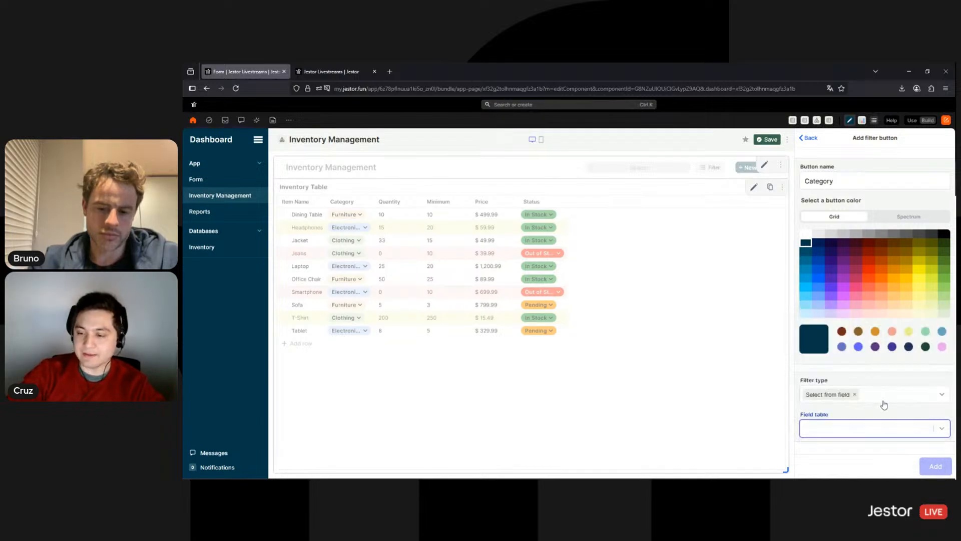
pyautogui.click(857, 434)
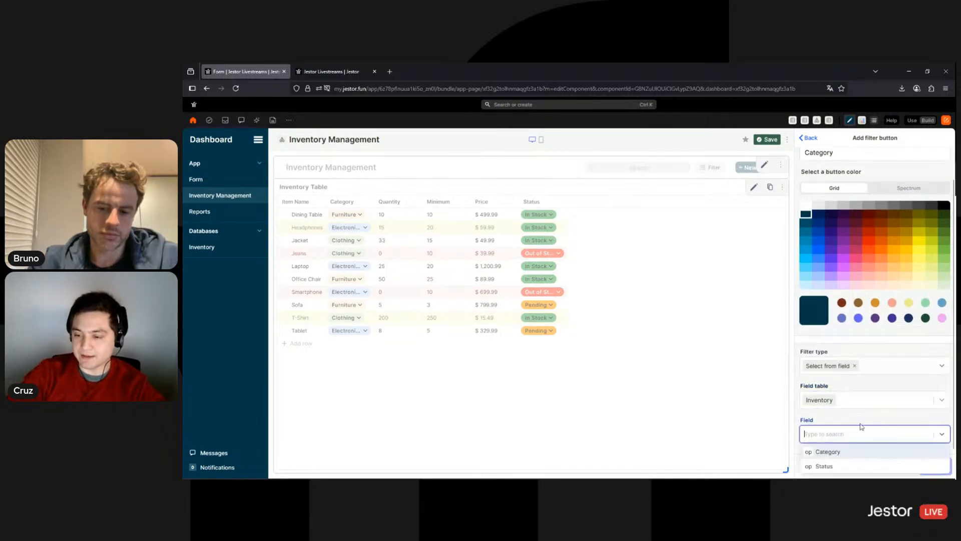
pyautogui.click(845, 455)
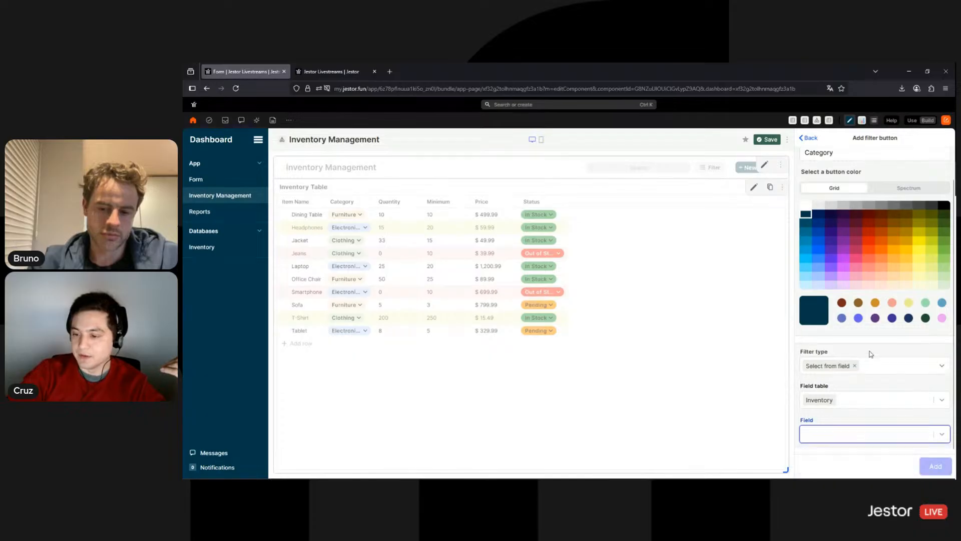
# Apply it to the Inventory Table's Category field, add the button and save the block
pyautogui.click(874, 373)
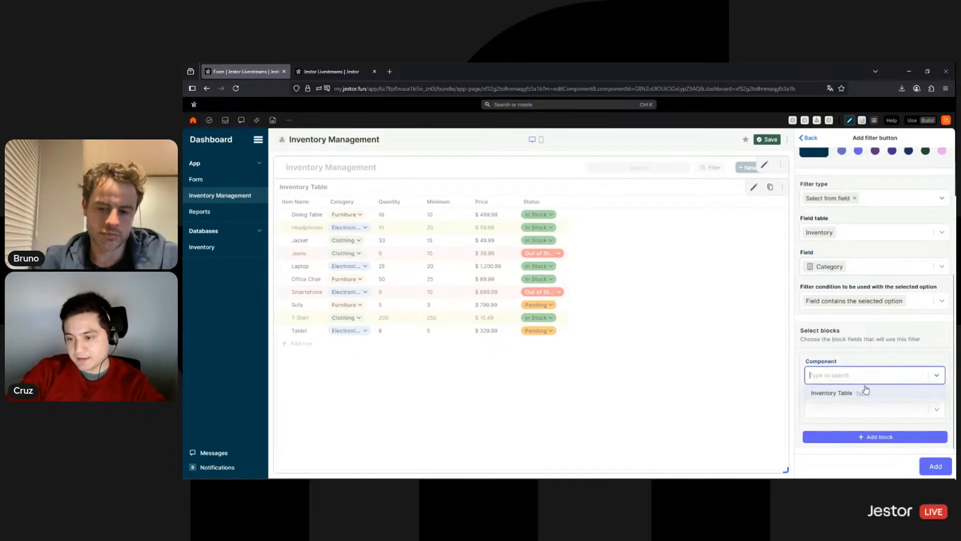
pyautogui.click(865, 392)
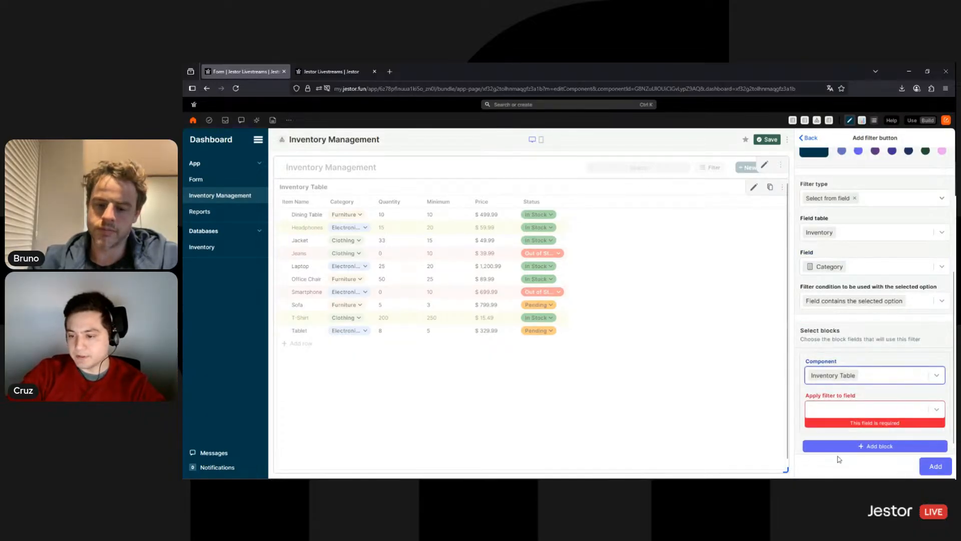
pyautogui.click(873, 410)
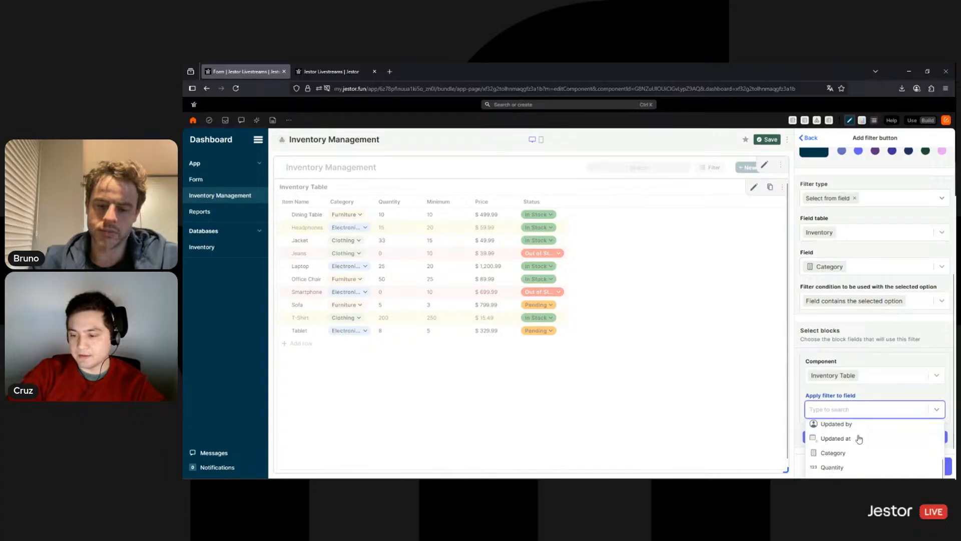
pyautogui.click(836, 453)
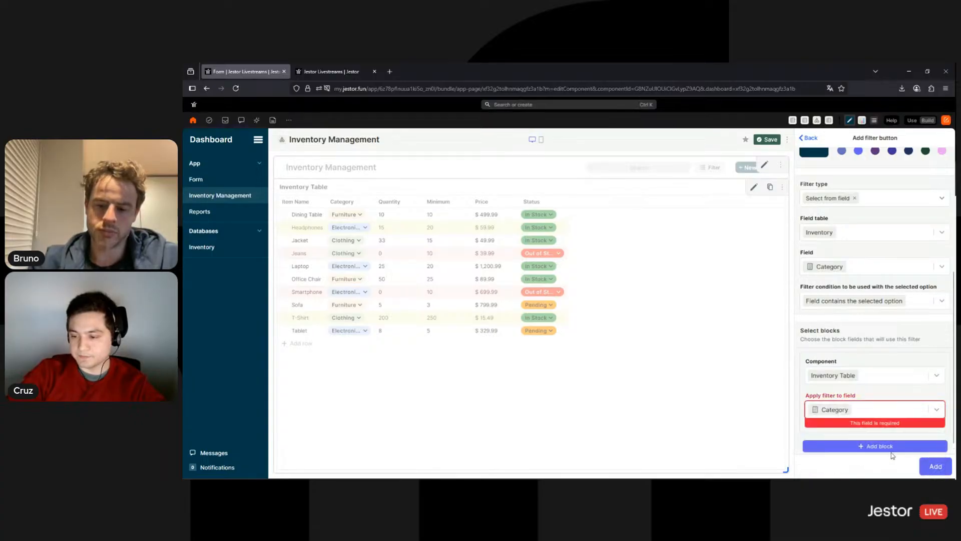
pyautogui.click(929, 467)
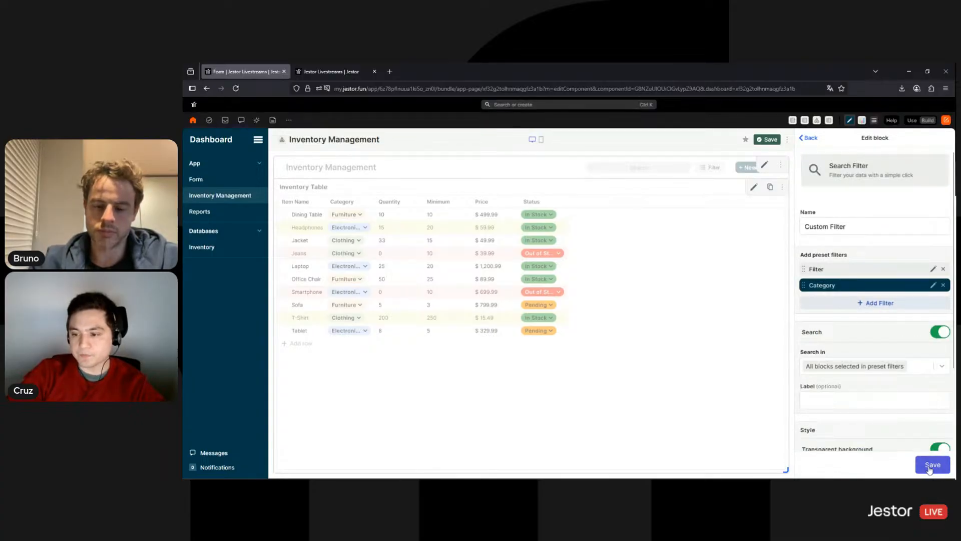
pyautogui.click(930, 467)
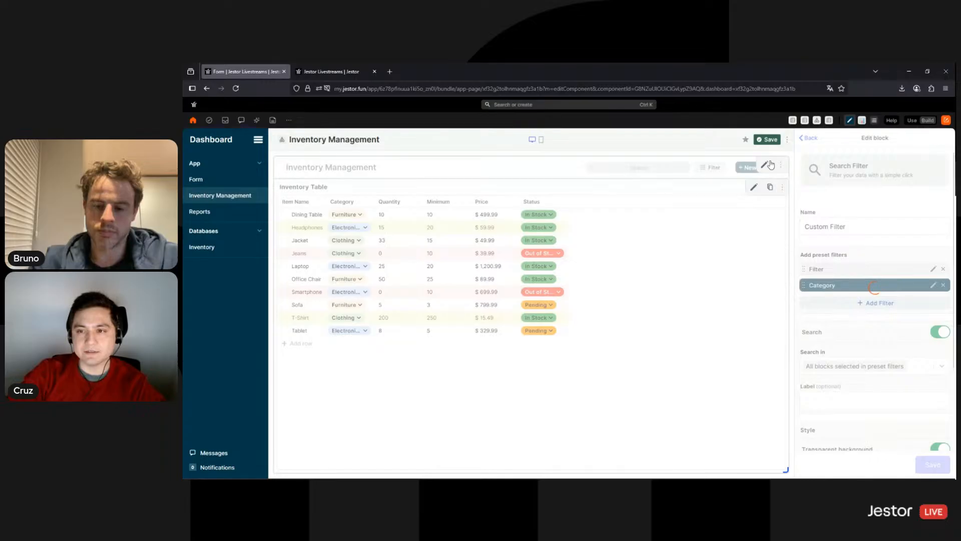
pyautogui.click(912, 121)
pyautogui.click(859, 139)
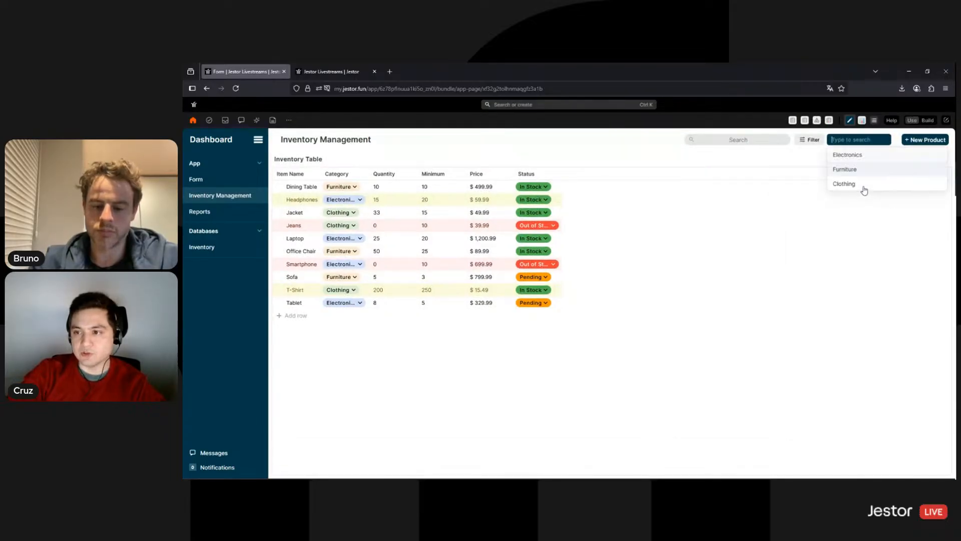
pyautogui.click(863, 155)
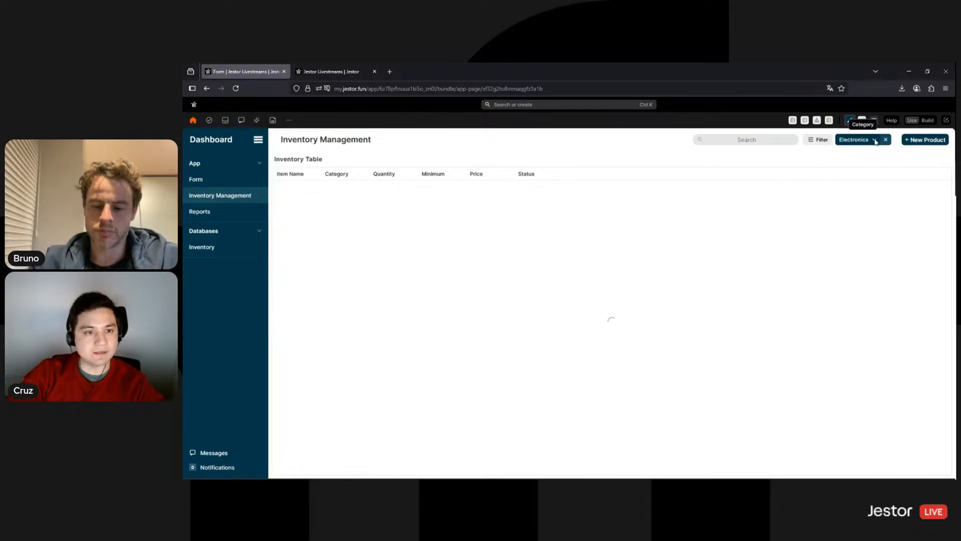
pyautogui.click(875, 142)
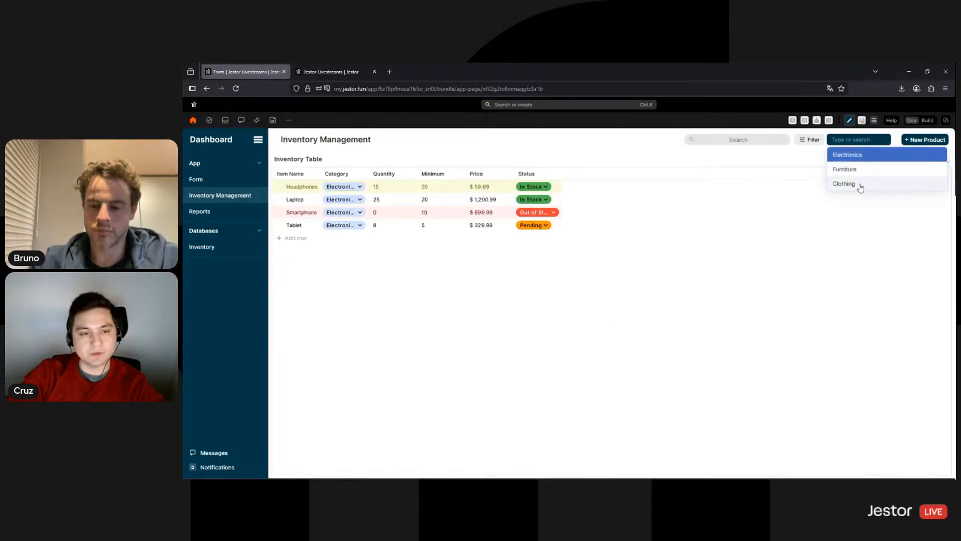
pyautogui.click(860, 184)
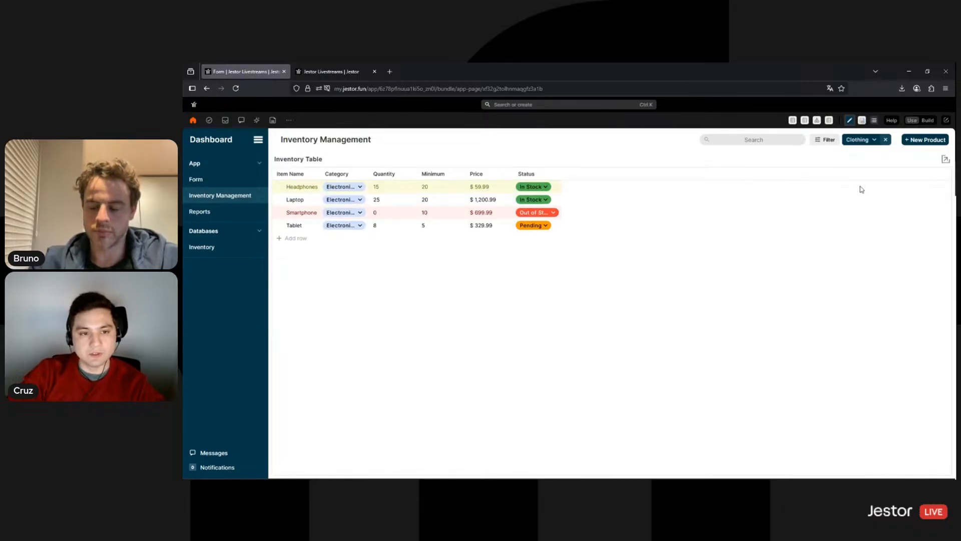
pyautogui.click(885, 140)
pyautogui.click(834, 140)
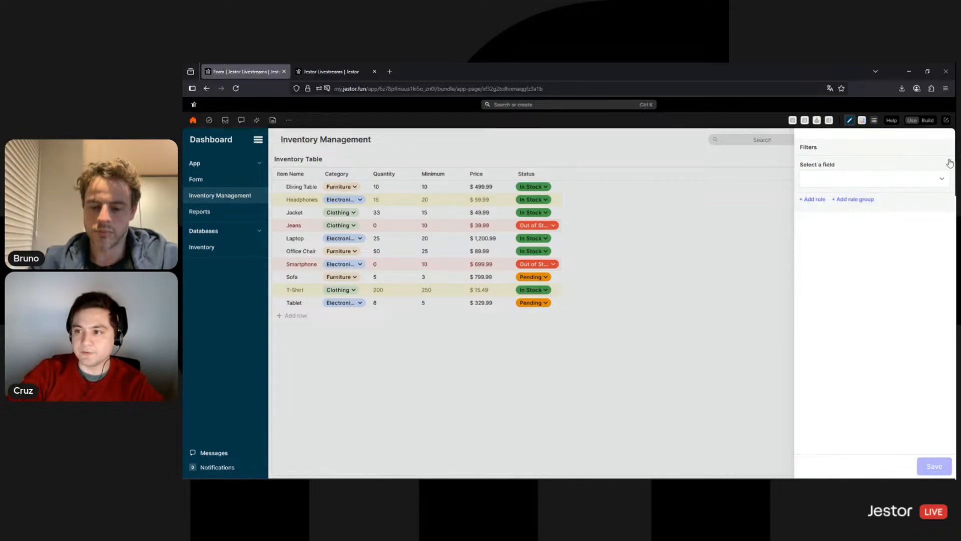
pyautogui.click(737, 166)
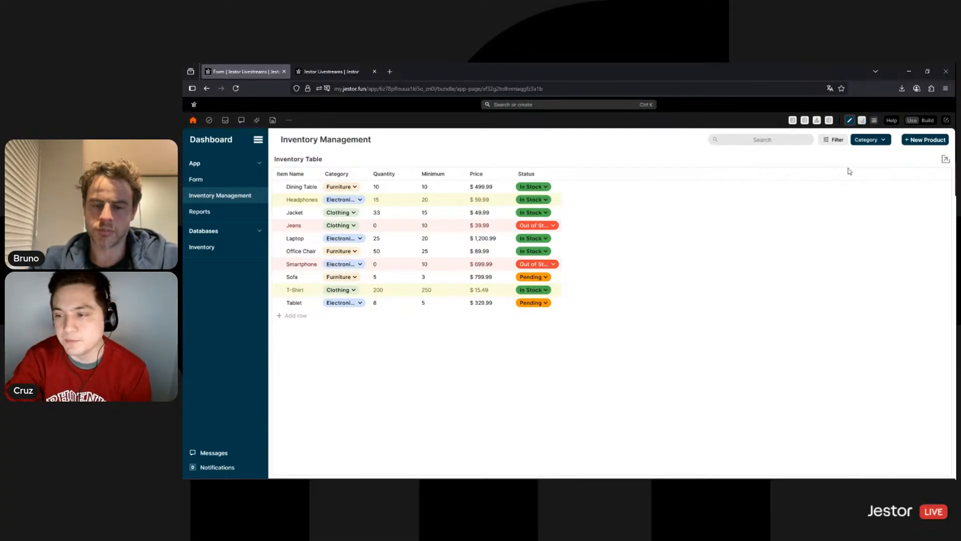
pyautogui.click(924, 121)
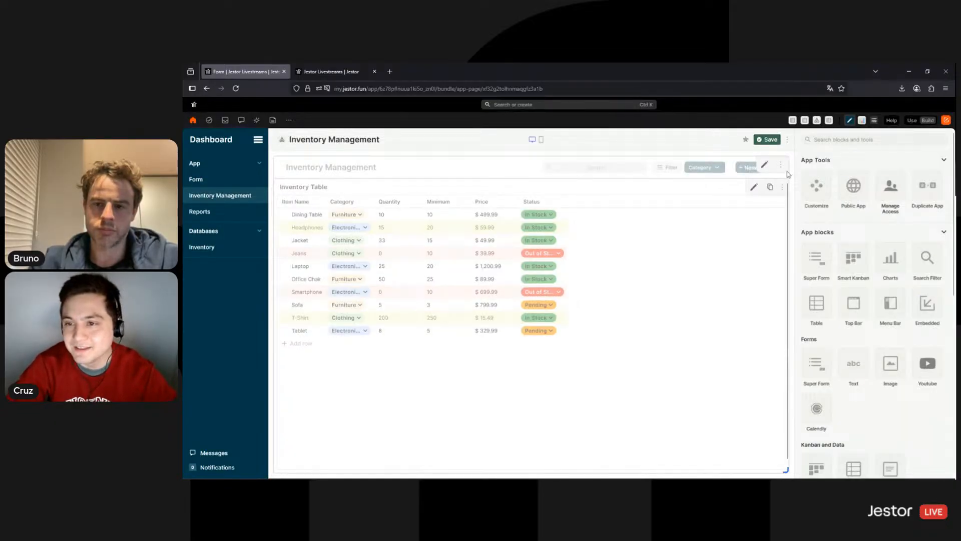
# Turn on Allow data download in the Inventory Table block's Powers, save, and switch to Use
pyautogui.click(755, 191)
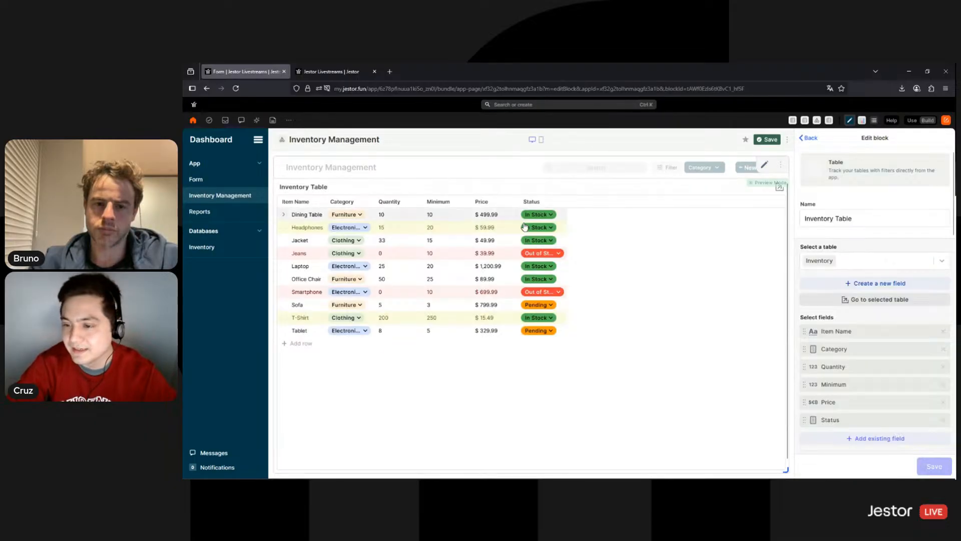
pyautogui.scroll(-10, 893, 251)
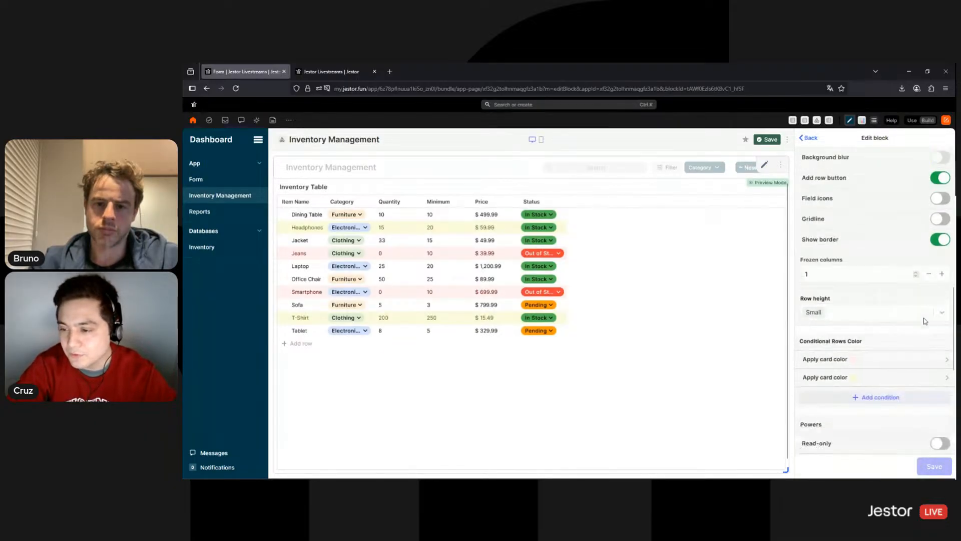
pyautogui.scroll(-5, 925, 320)
pyautogui.scroll(5, 920, 323)
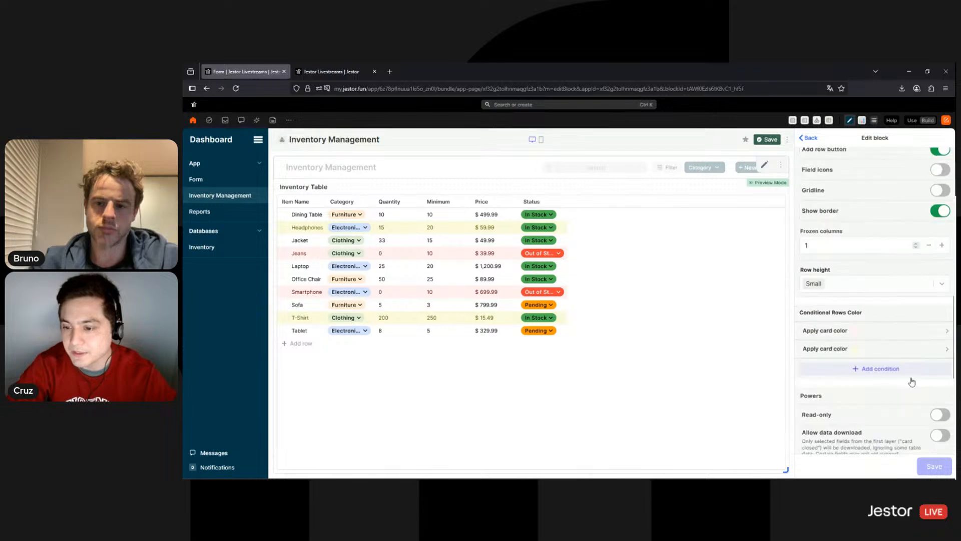
pyautogui.scroll(-2, 931, 361)
pyautogui.click(942, 339)
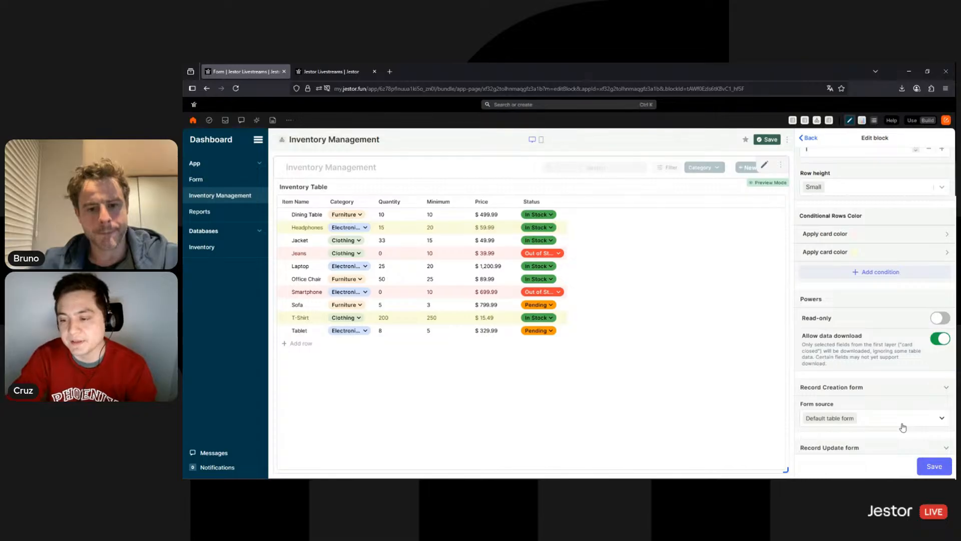
pyautogui.click(932, 467)
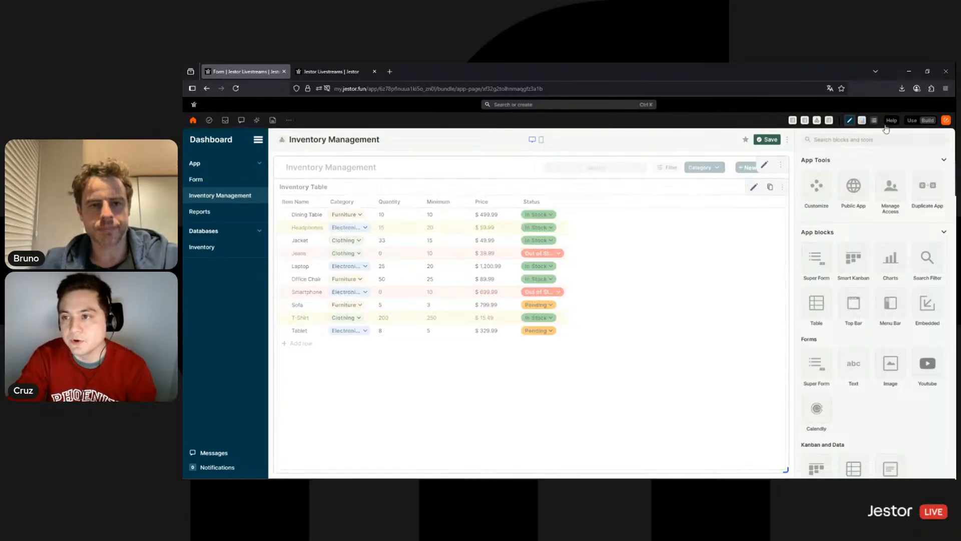
pyautogui.click(913, 121)
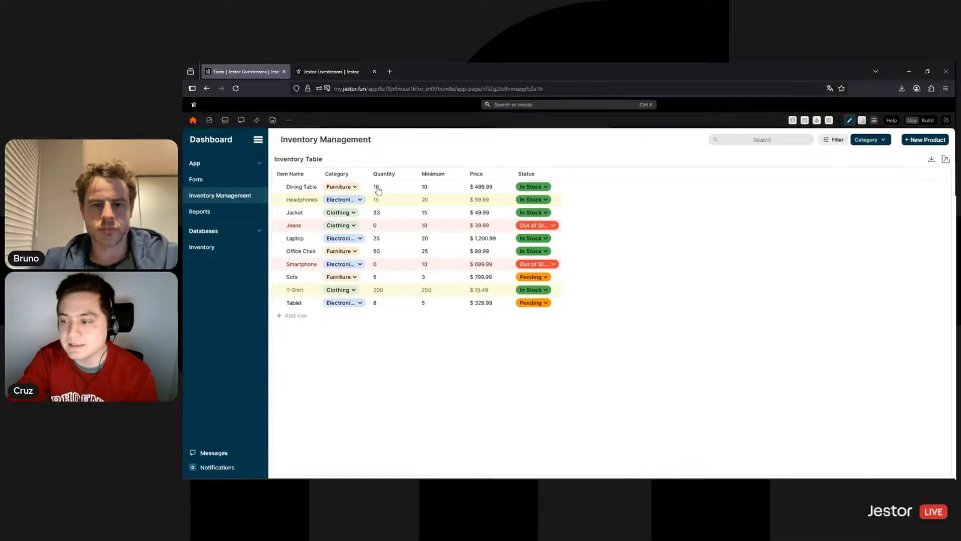
# Filter the Inventory Table to Electronics, then switch to the tab showing the Inventory database
pyautogui.click(874, 142)
pyautogui.click(869, 156)
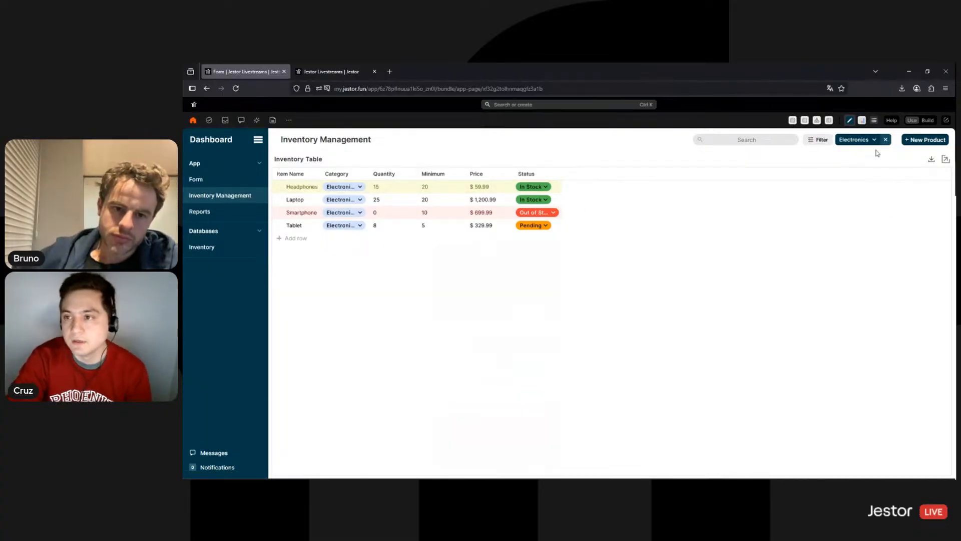
pyautogui.click(345, 74)
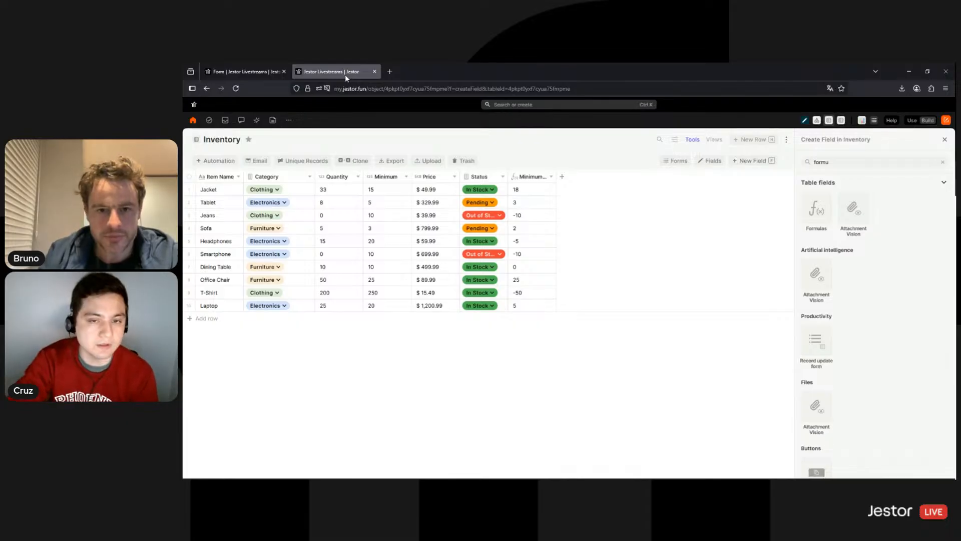
# Search 'inven' and open Inventory Management from the results
pyautogui.click(514, 105)
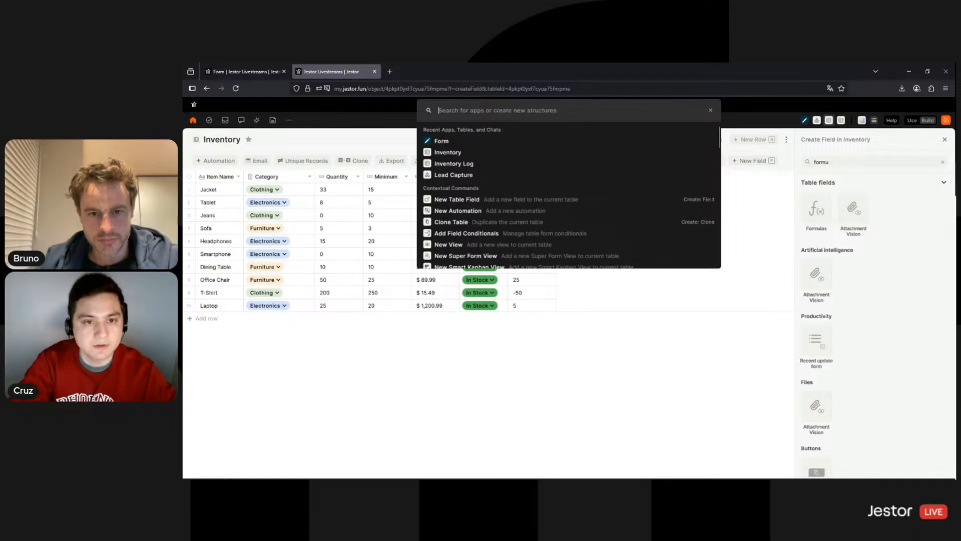
pyautogui.write('inven')
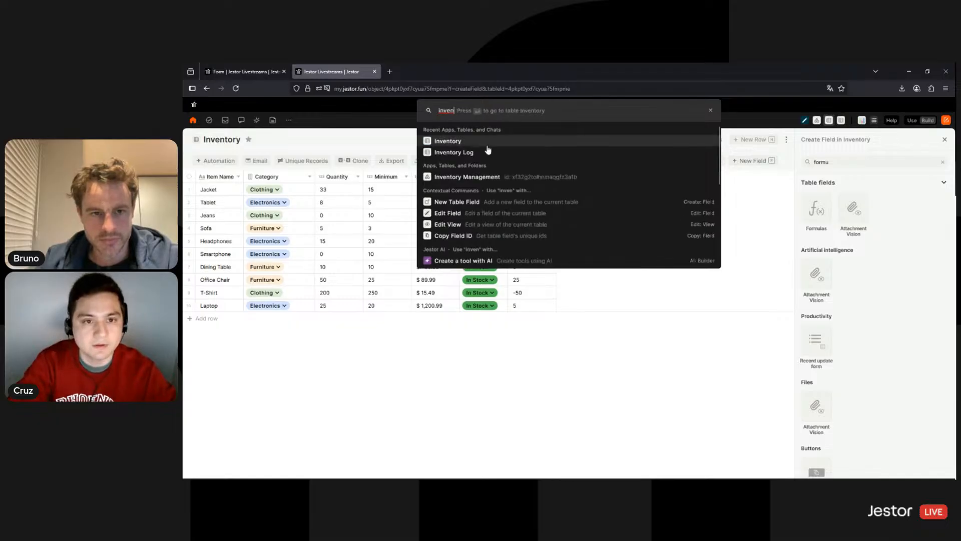
pyautogui.click(477, 182)
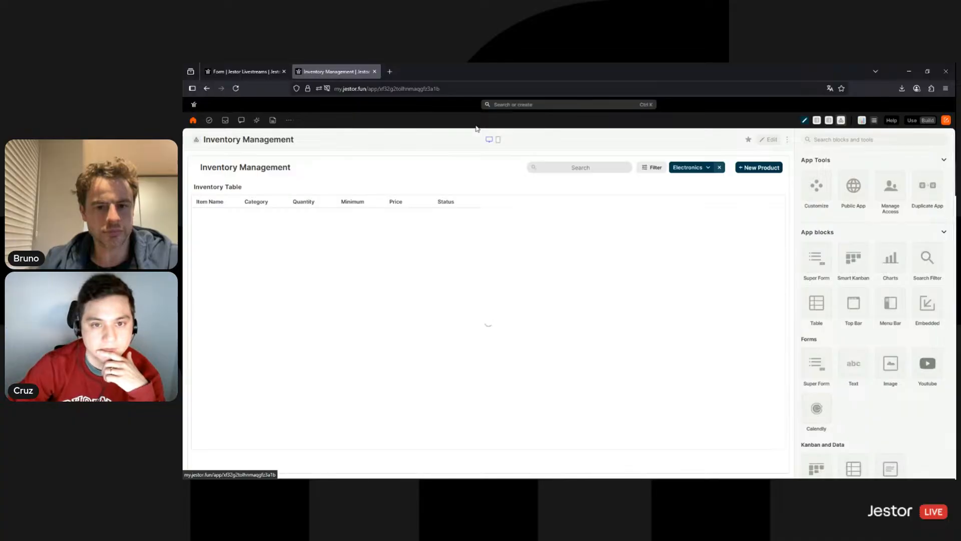
# Duplicate Inventory Management, open the copy, and retitle it 'Low Stock'
pyautogui.click(933, 191)
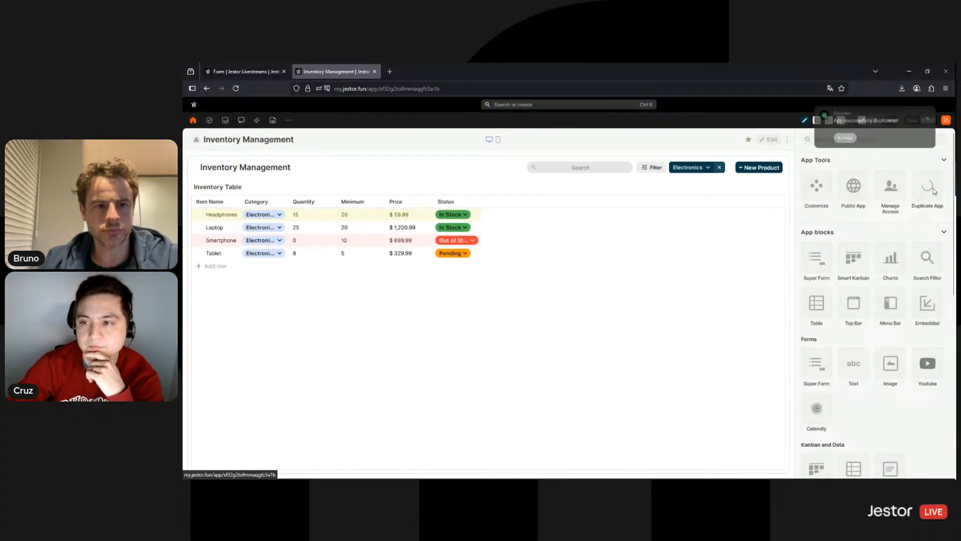
pyautogui.click(851, 141)
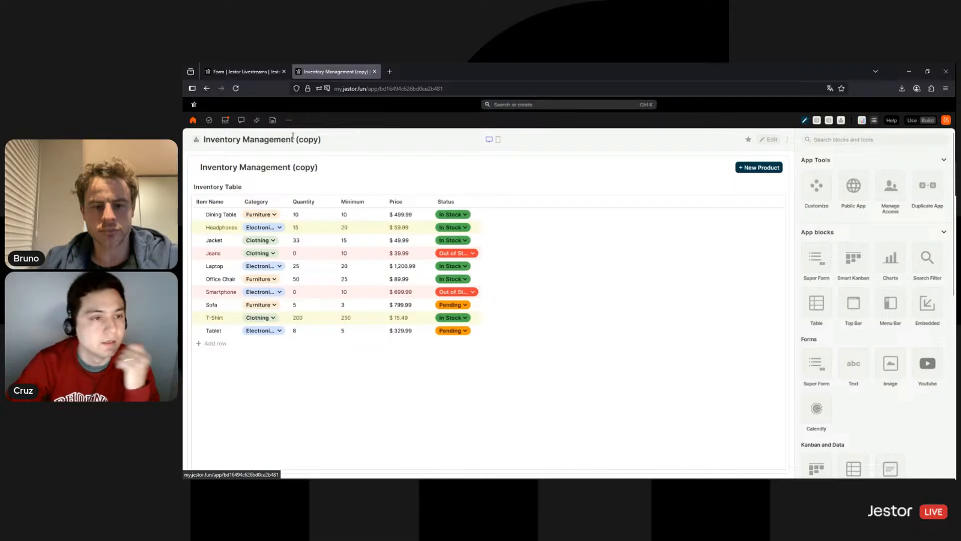
pyautogui.click(291, 139)
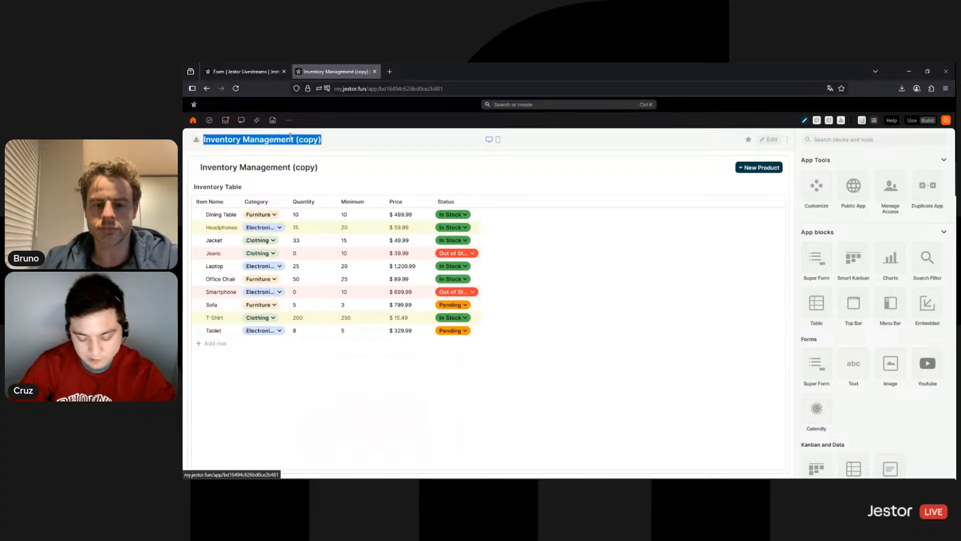
pyautogui.write('Low Stock')
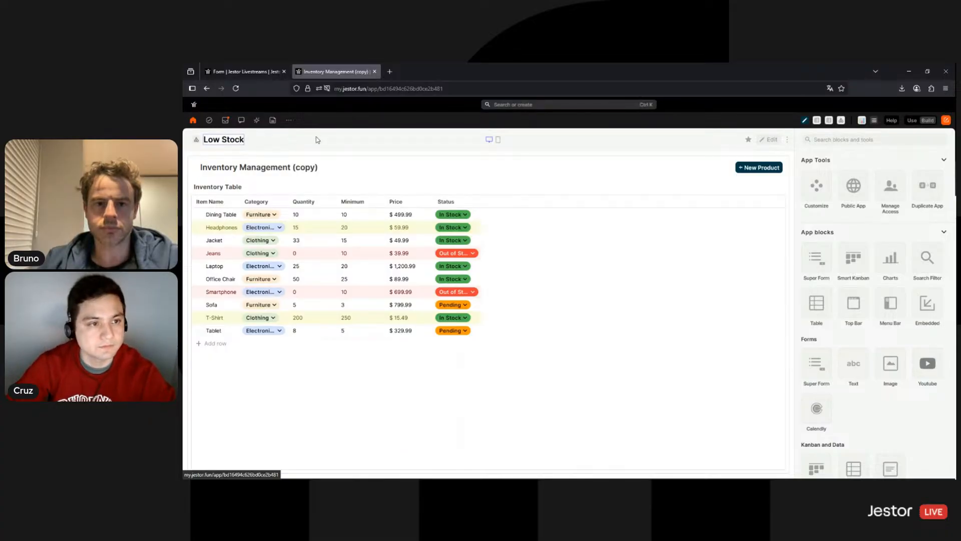
pyautogui.press('Return')
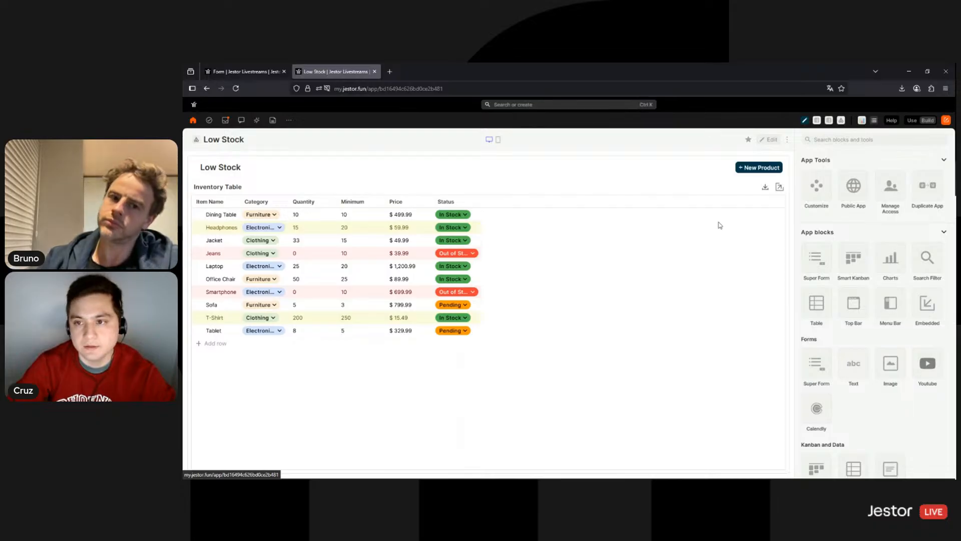
# Filter the Inventory Table block to Minimum Check 'Is less than (<)' 0 and save the Low Stock page
pyautogui.click(769, 140)
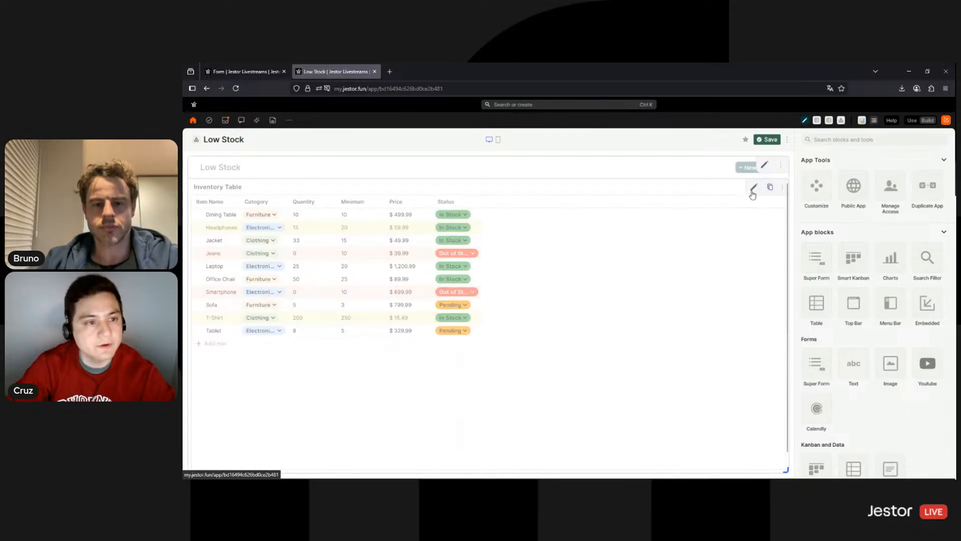
pyautogui.click(753, 192)
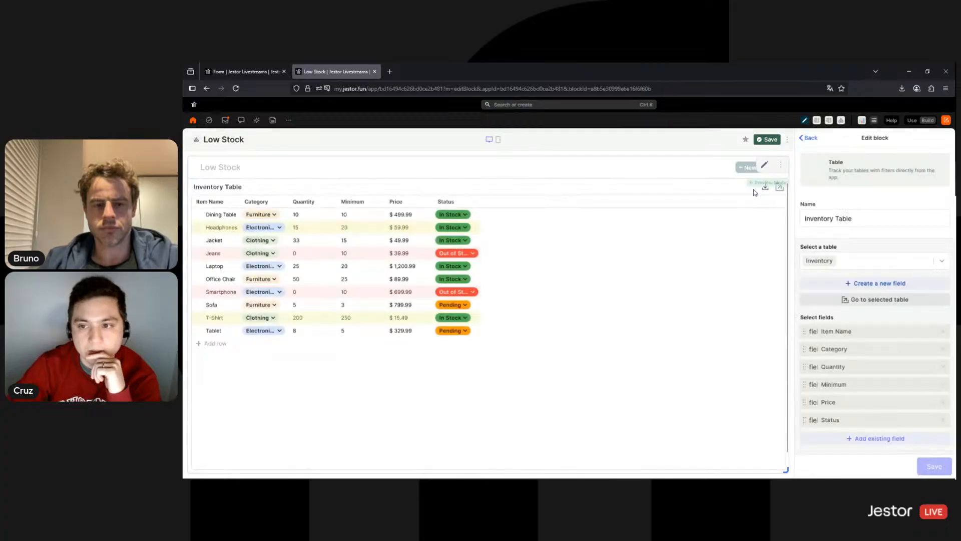
pyautogui.scroll(-4, 871, 365)
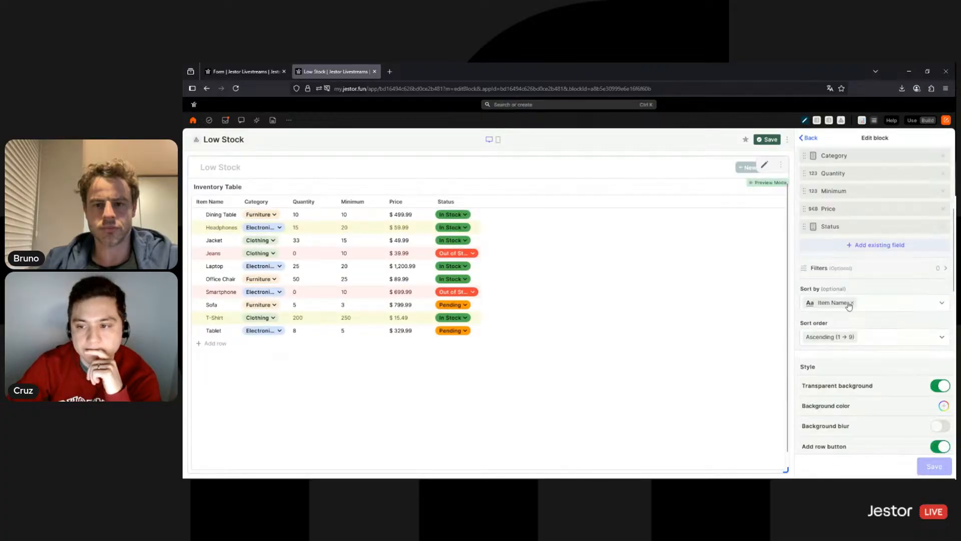
pyautogui.click(851, 269)
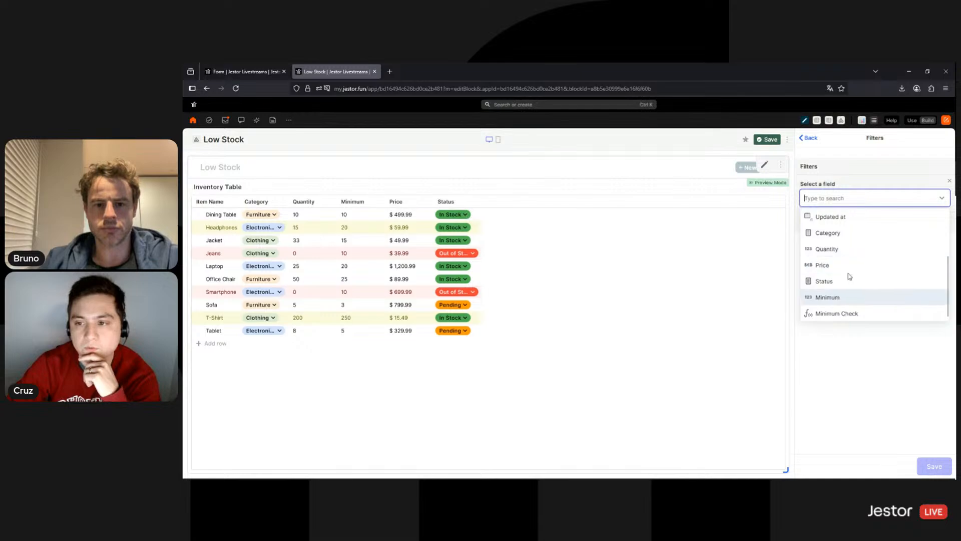
pyautogui.click(851, 313)
pyautogui.click(863, 236)
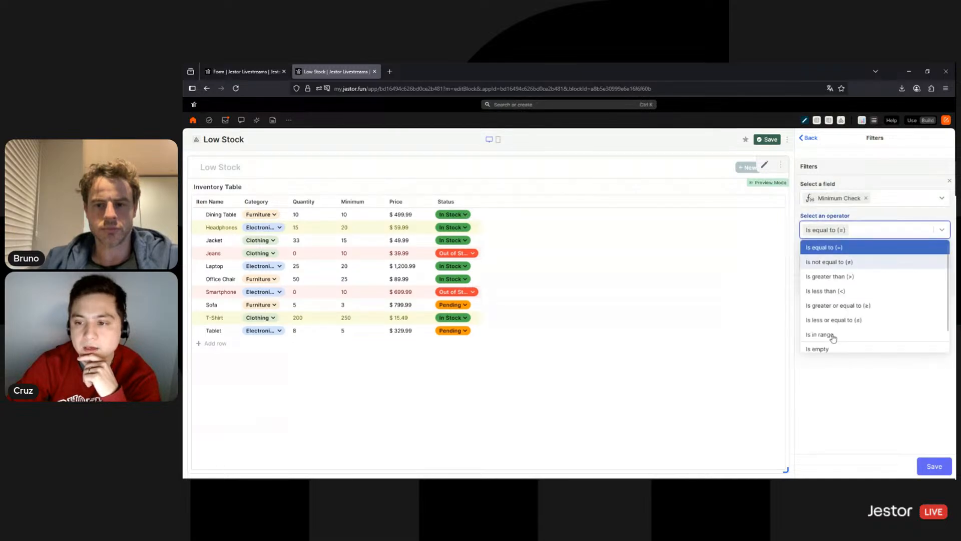
pyautogui.click(847, 295)
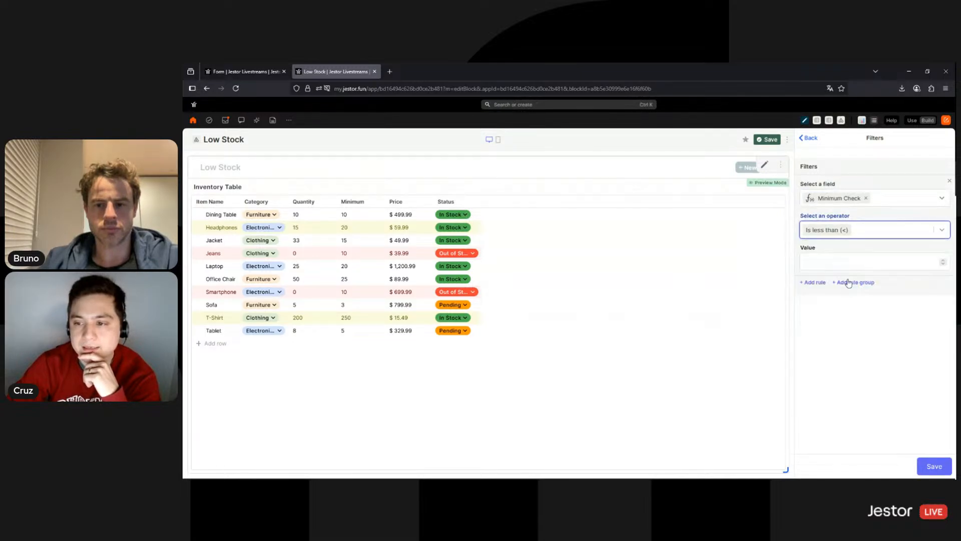
pyautogui.click(850, 262)
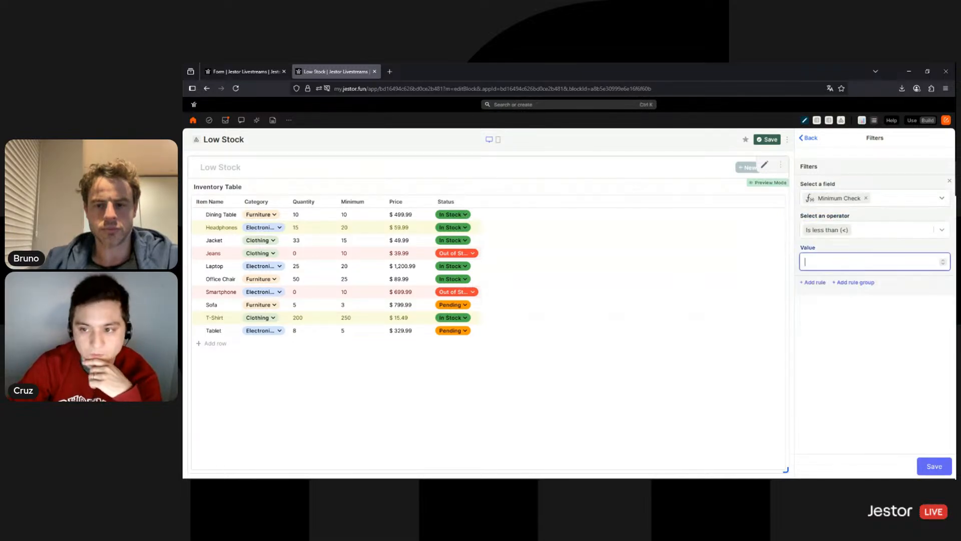
pyautogui.click(927, 469)
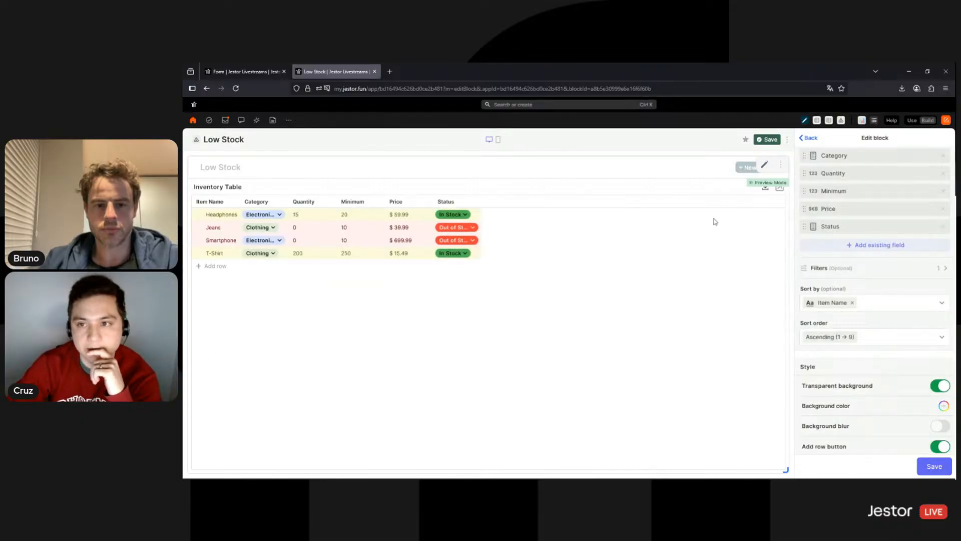
pyautogui.click(768, 140)
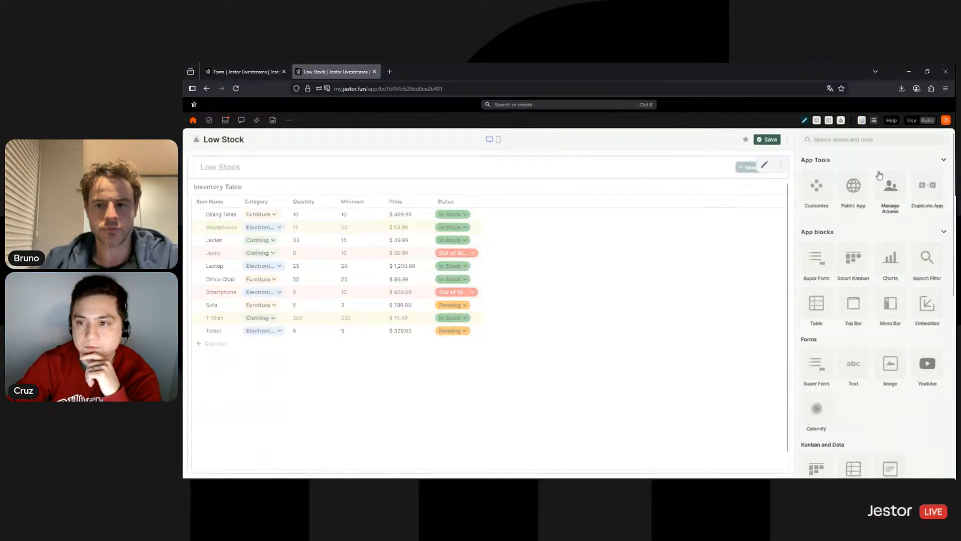
# Open the Inventory Table block's filters and choose the Minimum Check field
pyautogui.click(764, 165)
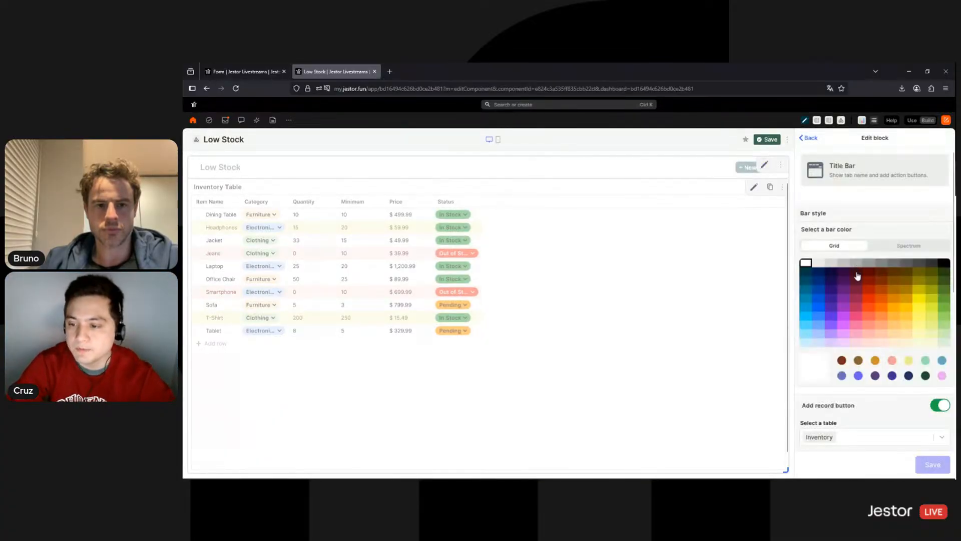
pyautogui.scroll(-10, 869, 326)
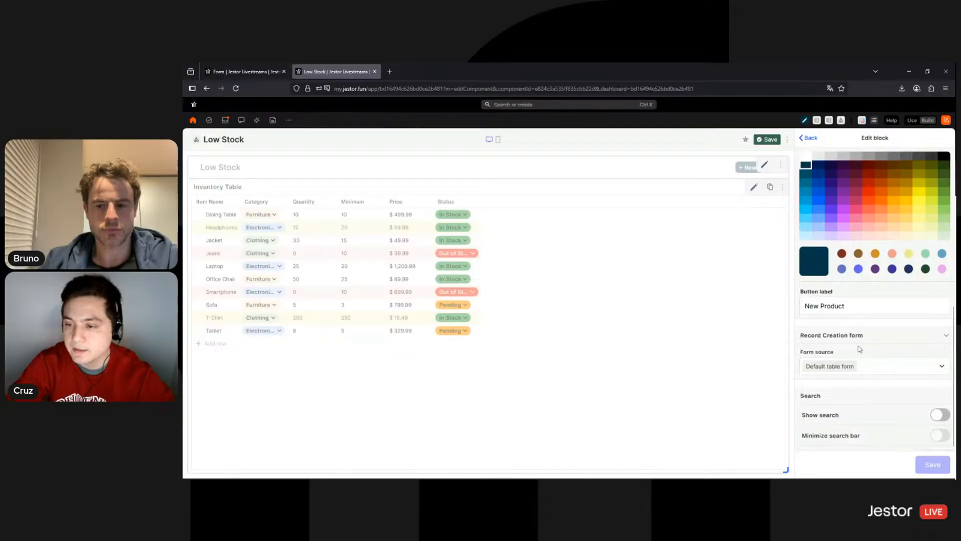
pyautogui.click(754, 186)
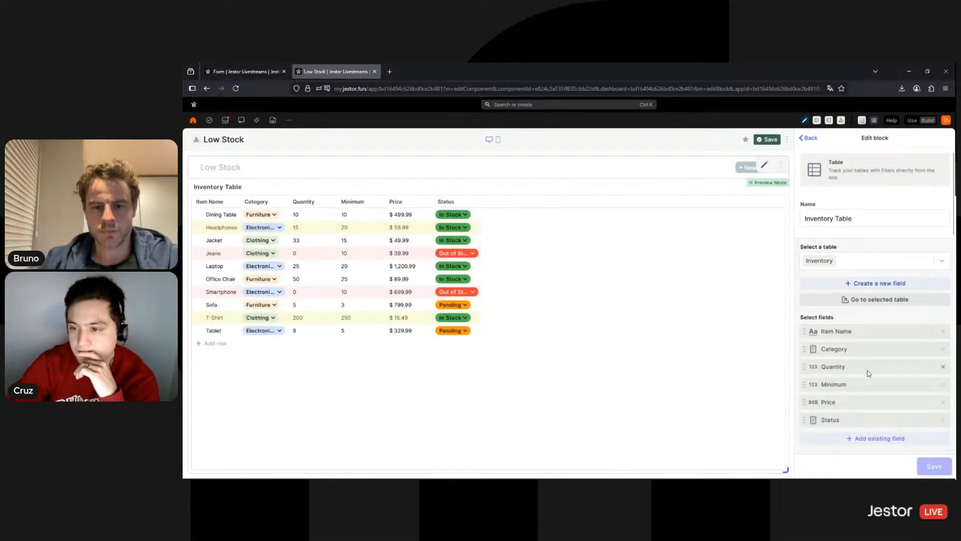
pyautogui.scroll(-3, 856, 360)
pyautogui.click(861, 317)
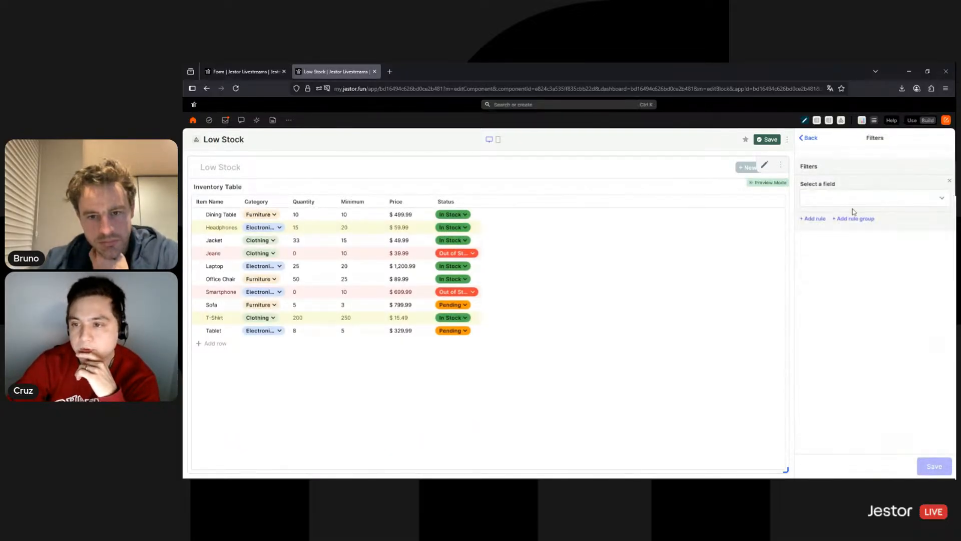
pyautogui.click(854, 198)
pyautogui.scroll(-1, 843, 313)
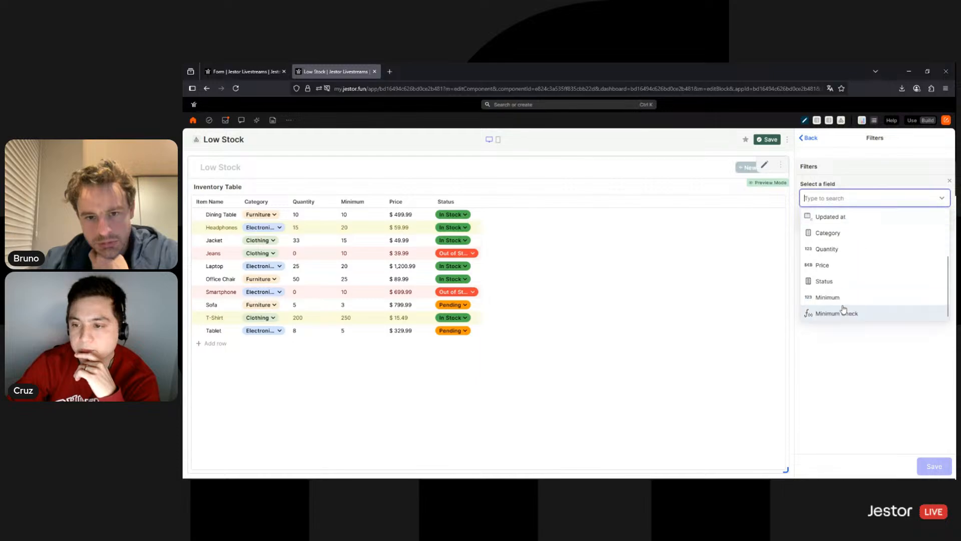
pyautogui.click(846, 312)
# Apply 'Is less than (<)' with its value, then save the block and the page
pyautogui.click(851, 230)
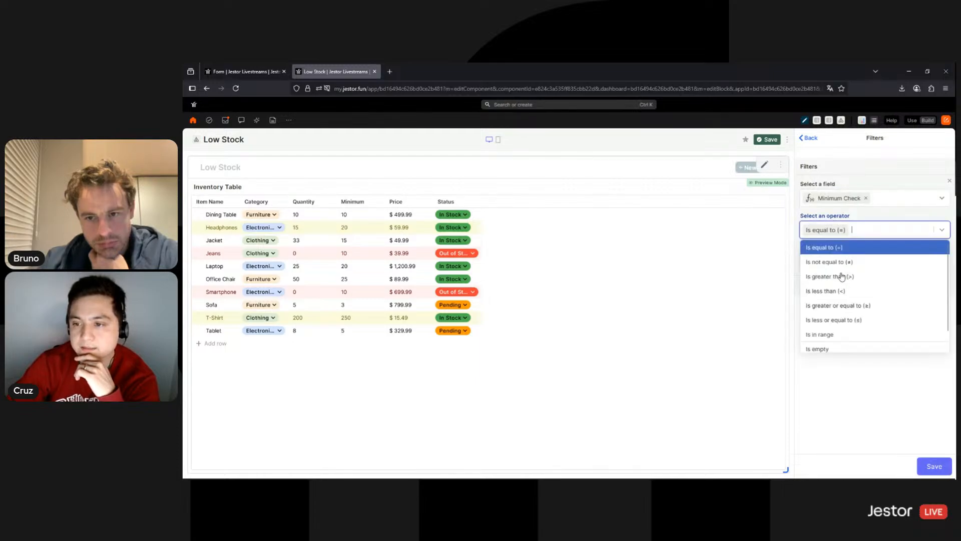
pyautogui.click(841, 289)
pyautogui.click(842, 264)
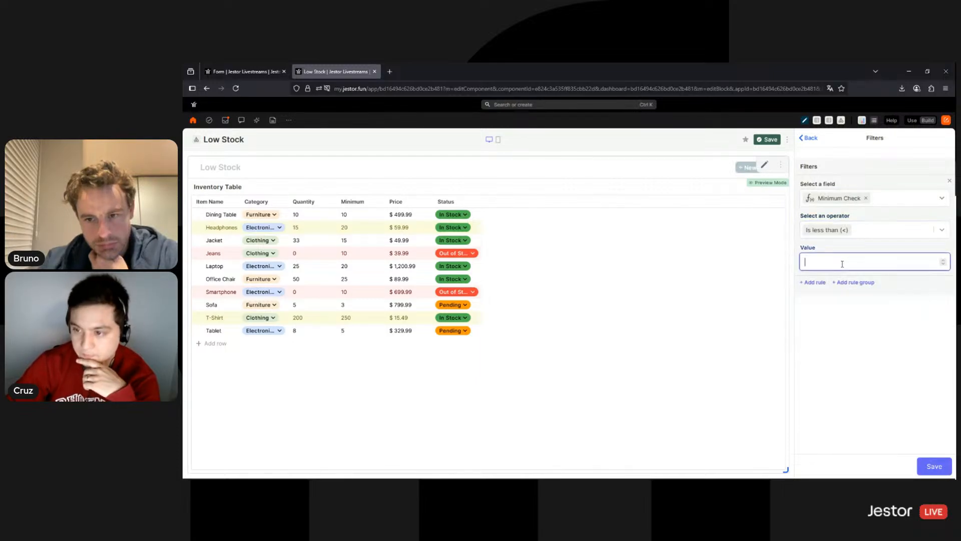
pyautogui.click(925, 466)
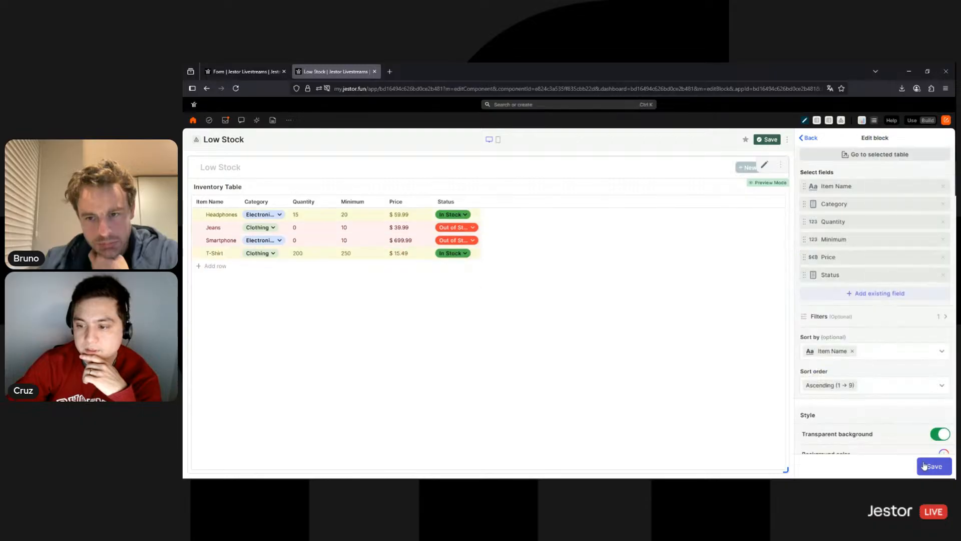
pyautogui.click(925, 465)
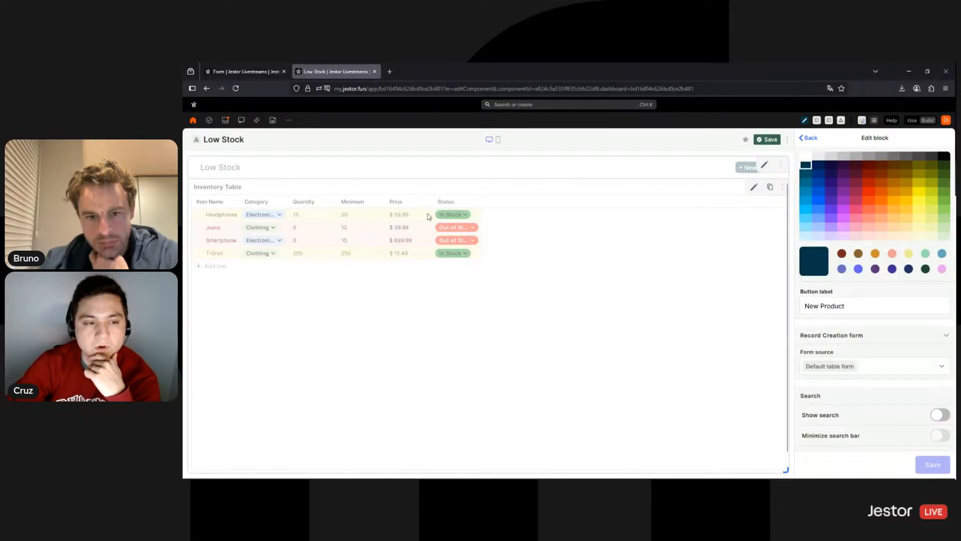
pyautogui.scroll(-1, 860, 342)
pyautogui.scroll(-3, 860, 342)
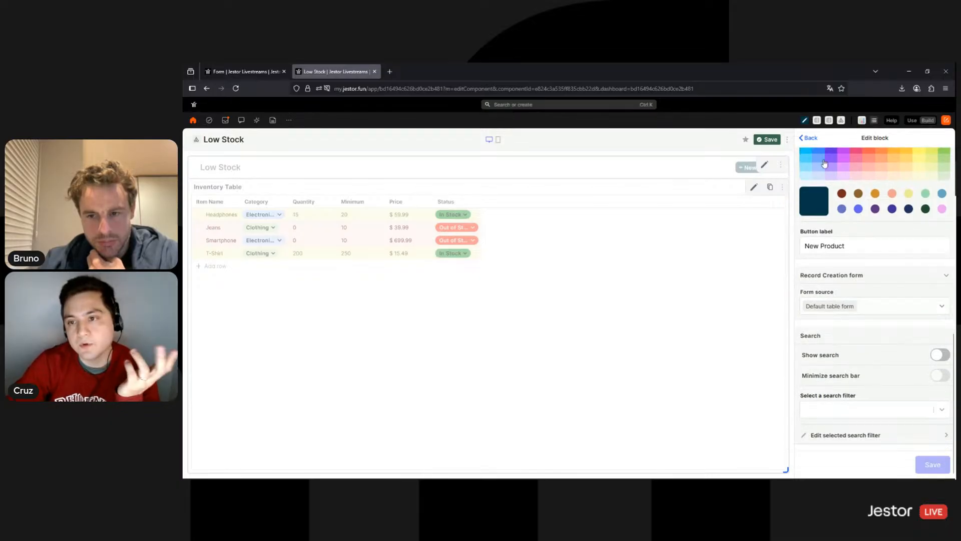
pyautogui.click(778, 140)
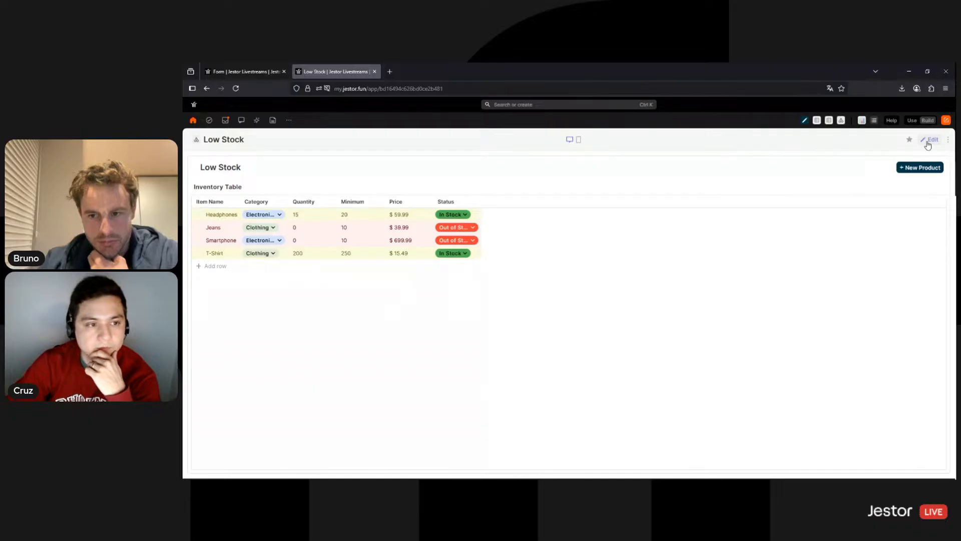
# Add a search filter block named 'Custom Filter' to the Low Stock page
pyautogui.click(929, 141)
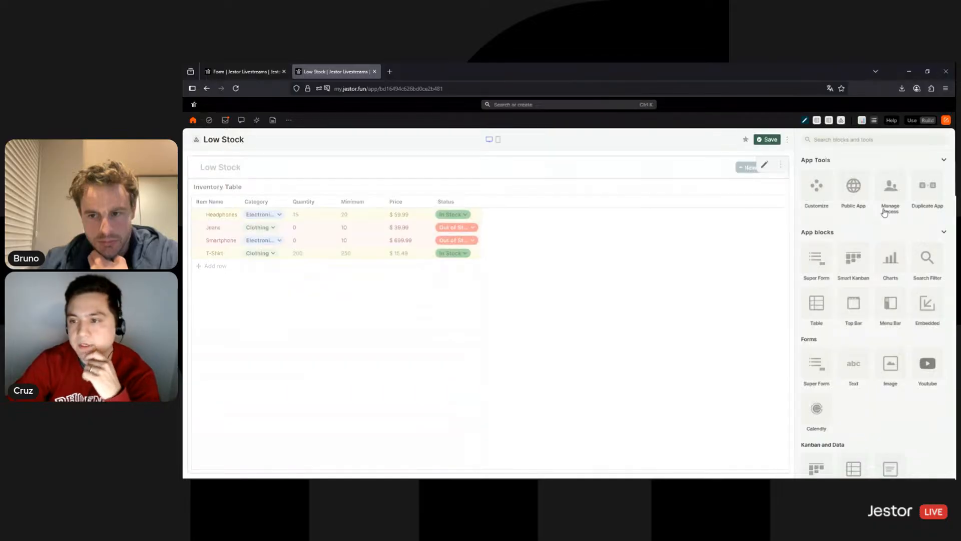
pyautogui.click(924, 255)
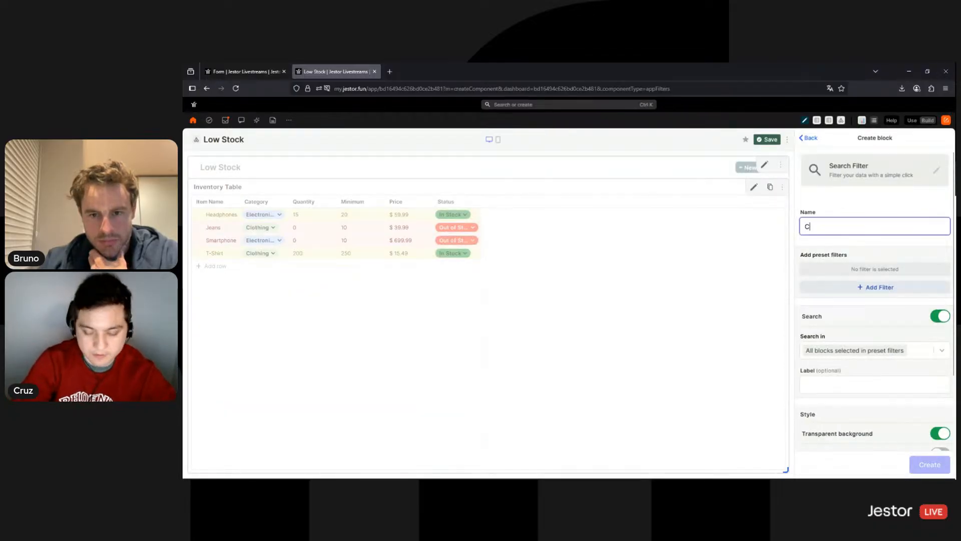
pyautogui.write('Custom Filter')
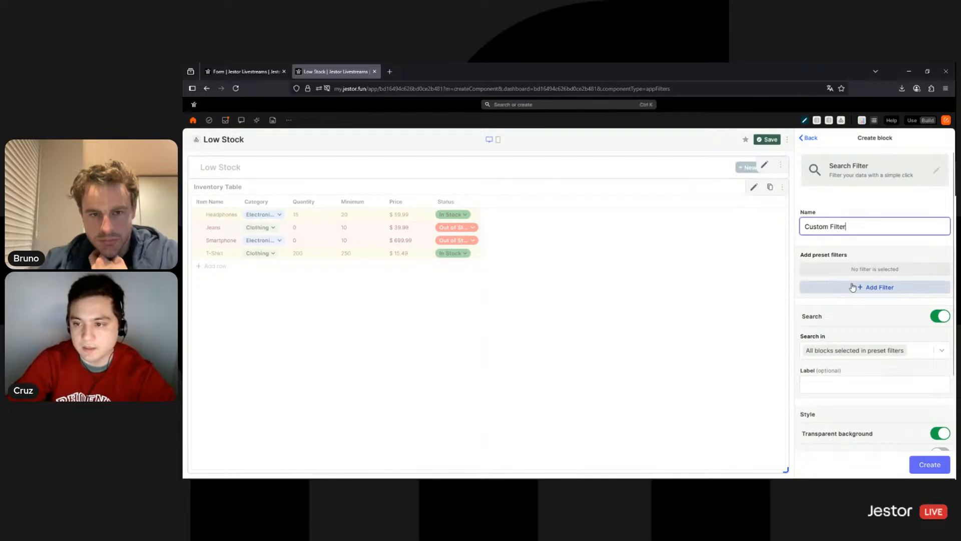
# Add a light grey 'Filter' preset button using the Inventory table and Inventory Table block
pyautogui.click(852, 287)
pyautogui.click(838, 185)
pyautogui.write('Filter')
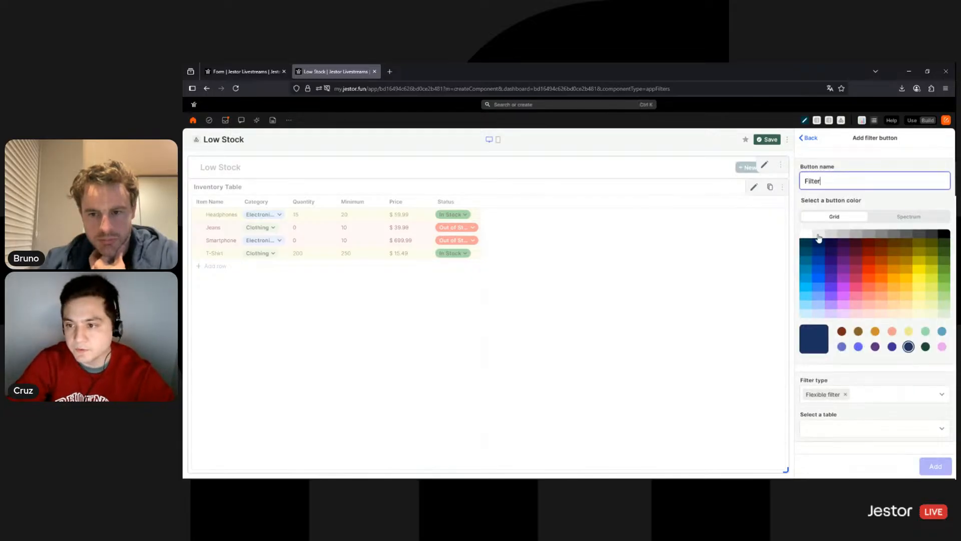
pyautogui.click(818, 235)
pyautogui.click(864, 429)
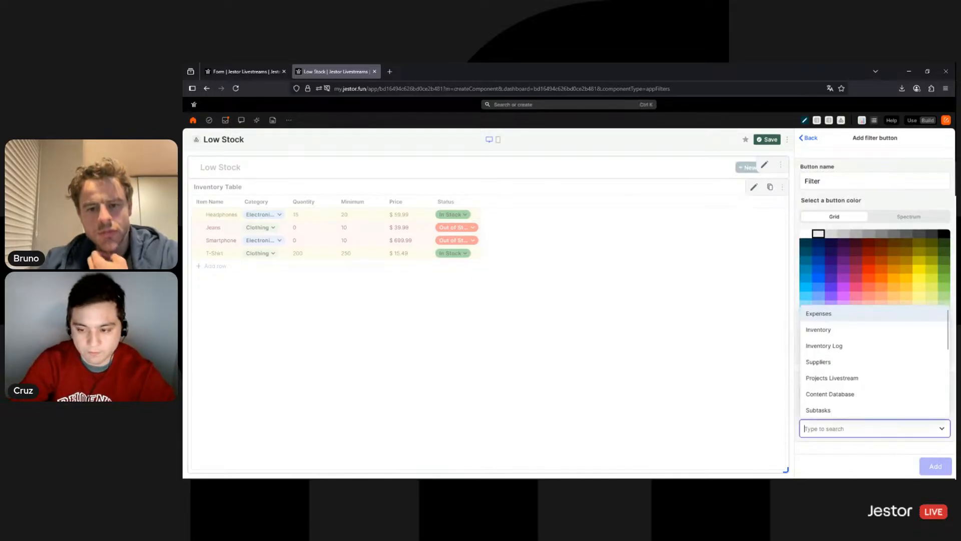
pyautogui.write('inven')
pyautogui.press('Return')
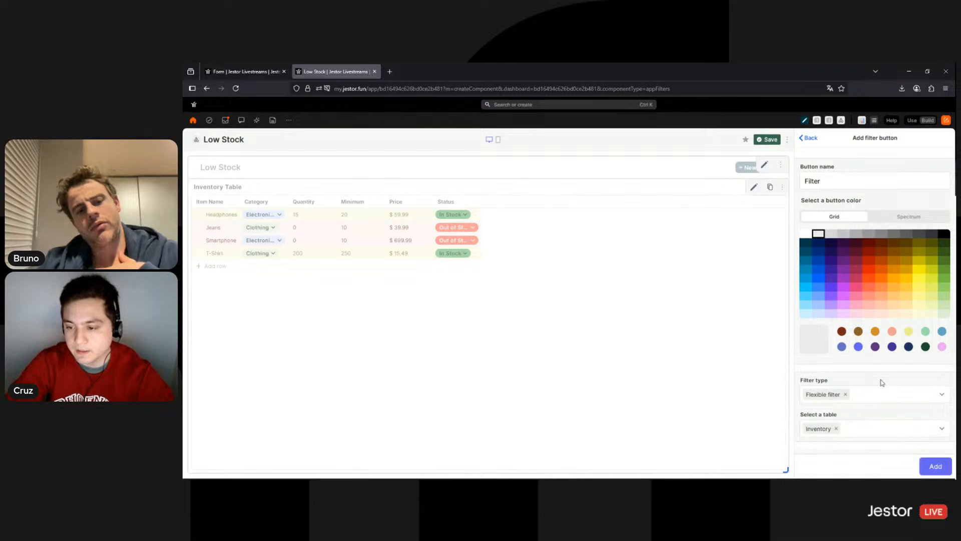
pyautogui.scroll(-2, 876, 405)
pyautogui.click(869, 412)
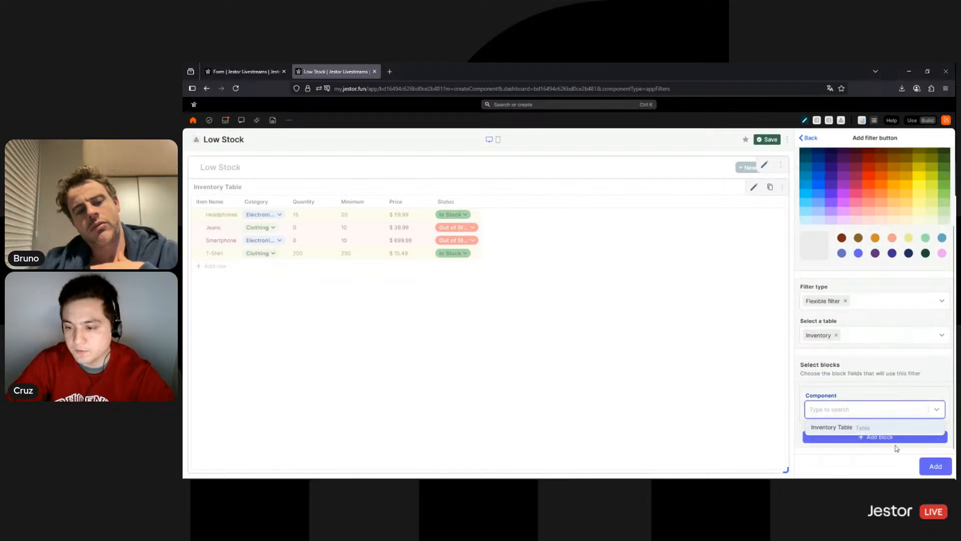
pyautogui.press('Return')
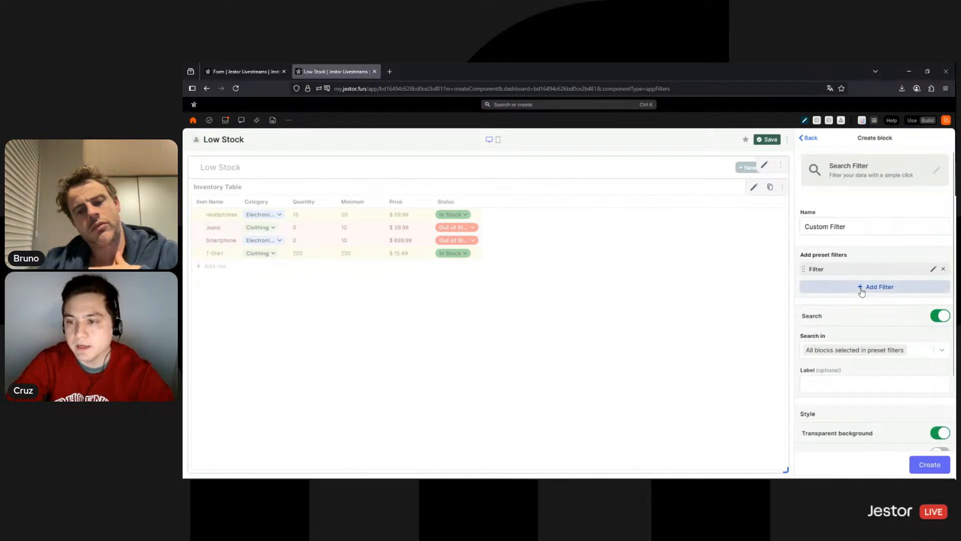
pyautogui.click(858, 287)
# Create a dark navy 'Category' button that picks from field options in the Inventory table
pyautogui.click(848, 180)
pyautogui.write('Category')
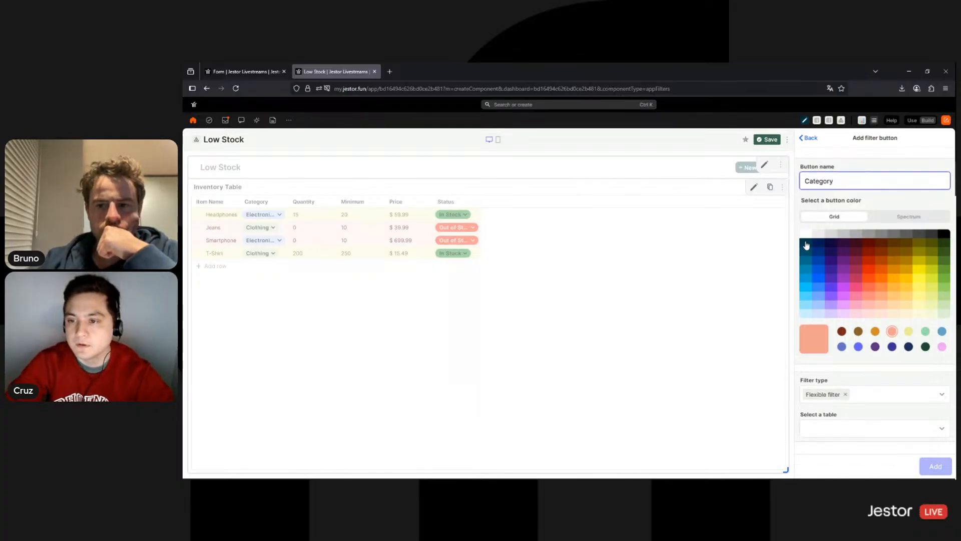
pyautogui.click(806, 244)
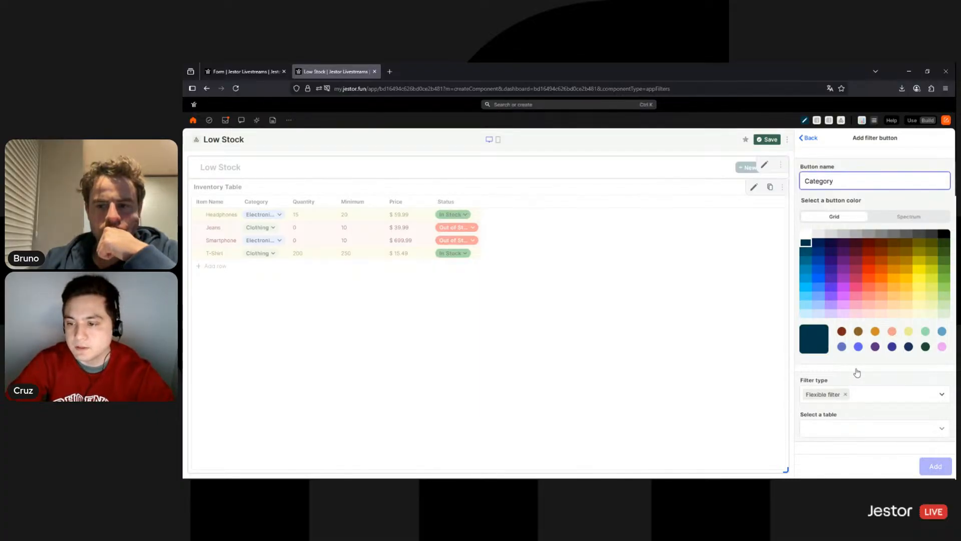
pyautogui.click(877, 394)
pyautogui.click(844, 310)
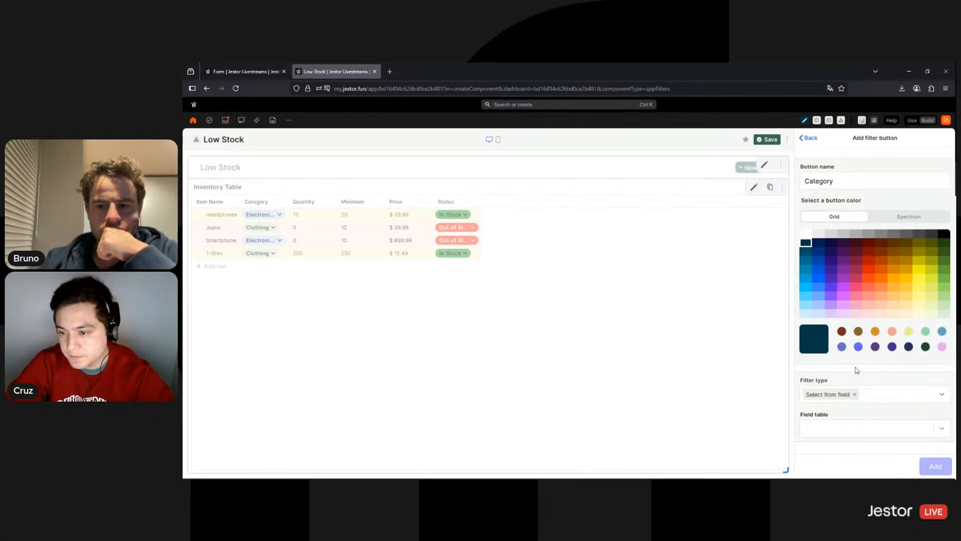
pyautogui.click(857, 431)
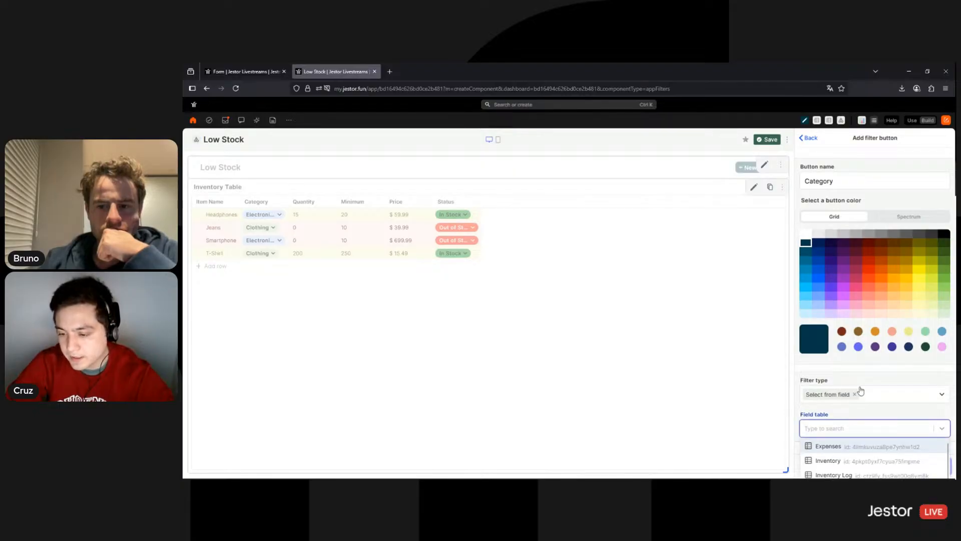
pyautogui.click(856, 461)
# Make the Category button filter the Inventory Table block by Category, then add it
pyautogui.scroll(-1, 879, 410)
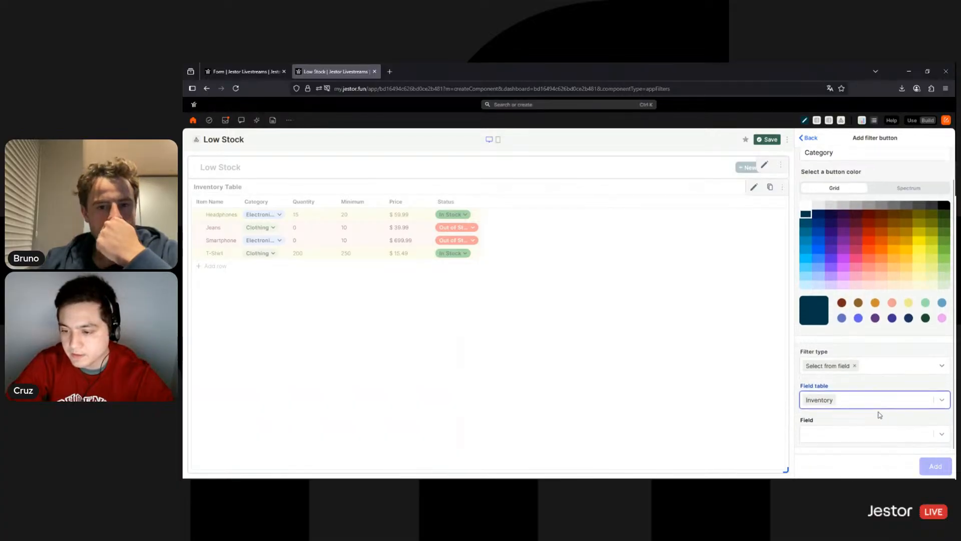
pyautogui.click(873, 434)
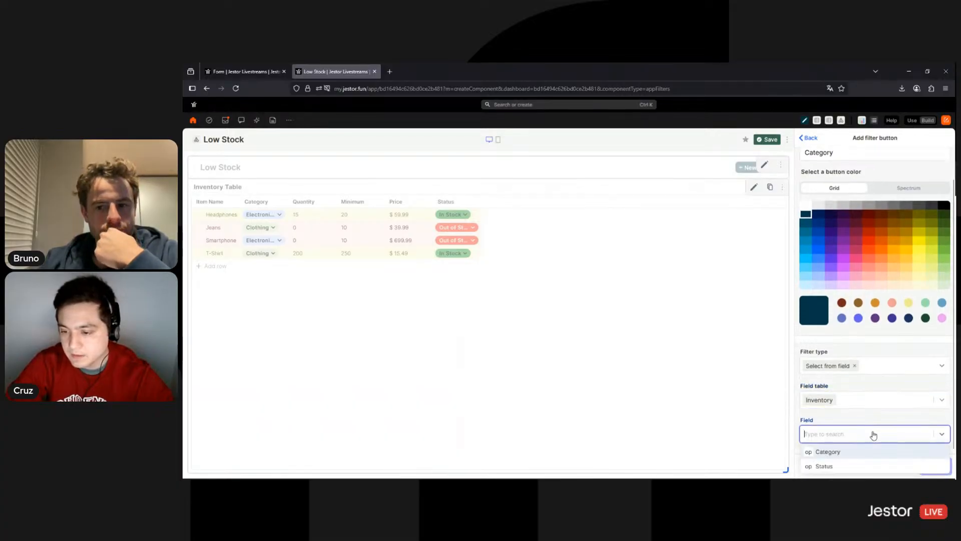
pyautogui.click(831, 455)
pyautogui.scroll(-5, 896, 410)
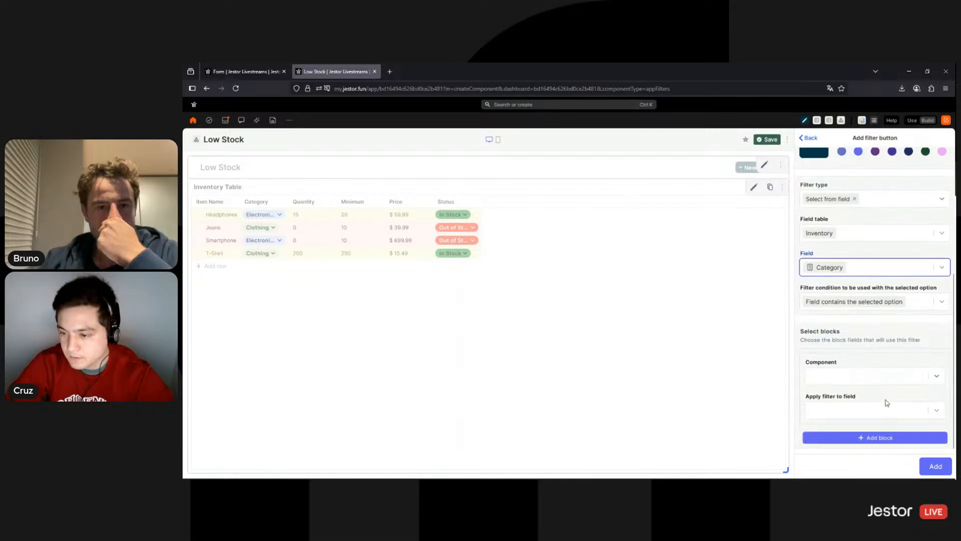
pyautogui.click(873, 379)
pyautogui.click(844, 396)
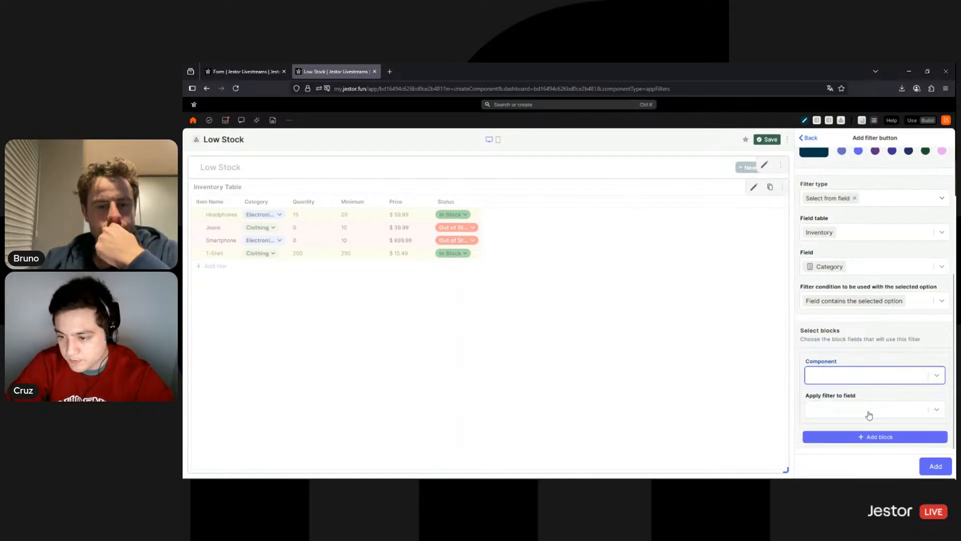
pyautogui.click(861, 421)
pyautogui.scroll(-2, 860, 383)
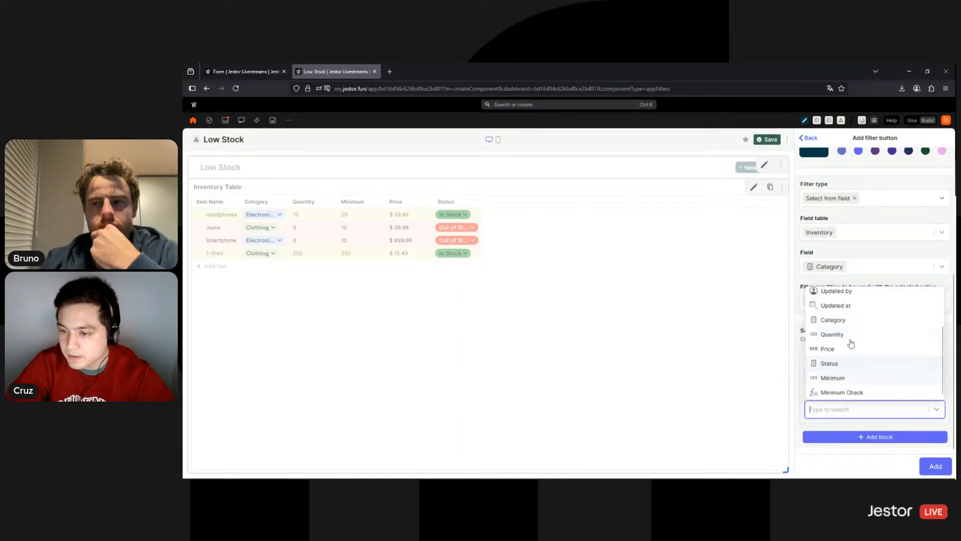
pyautogui.click(845, 322)
pyautogui.click(934, 467)
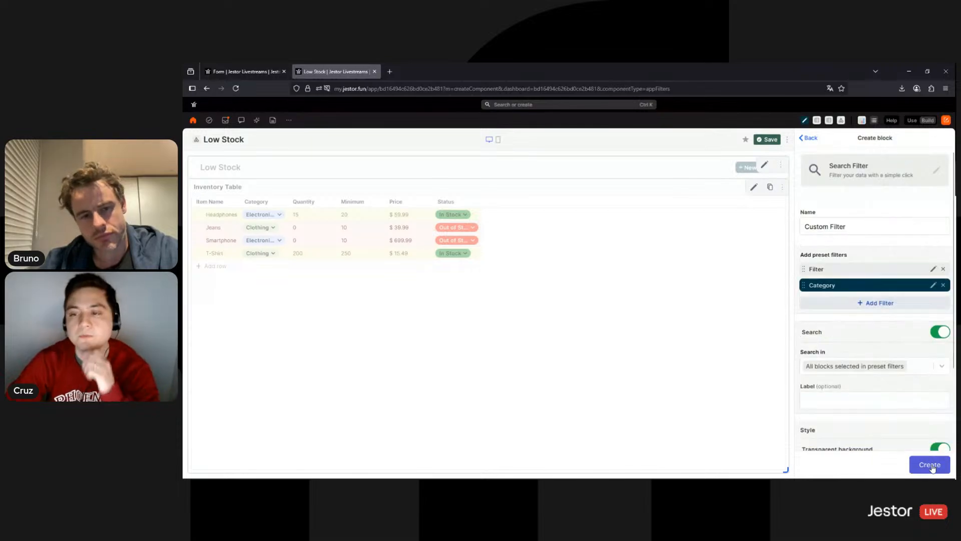
# Attach Custom Filter to the Low Stock title bar, save it, and switch to Use mode
pyautogui.click(764, 167)
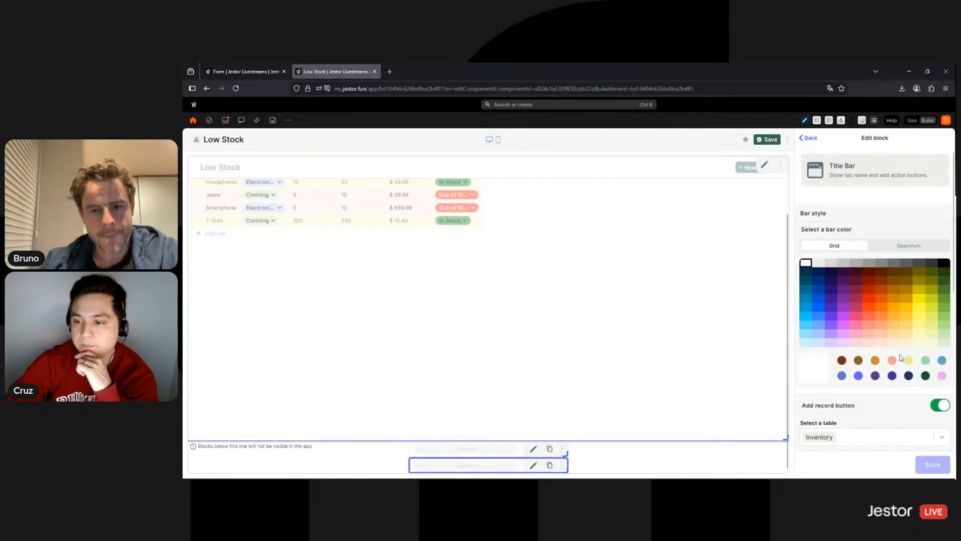
pyautogui.scroll(-2, 901, 351)
pyautogui.scroll(-2, 900, 352)
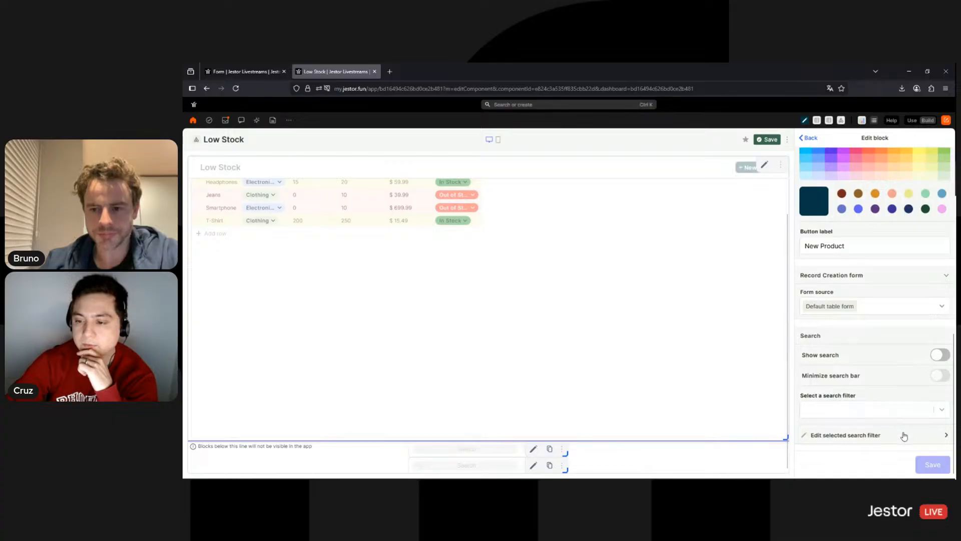
pyautogui.click(889, 409)
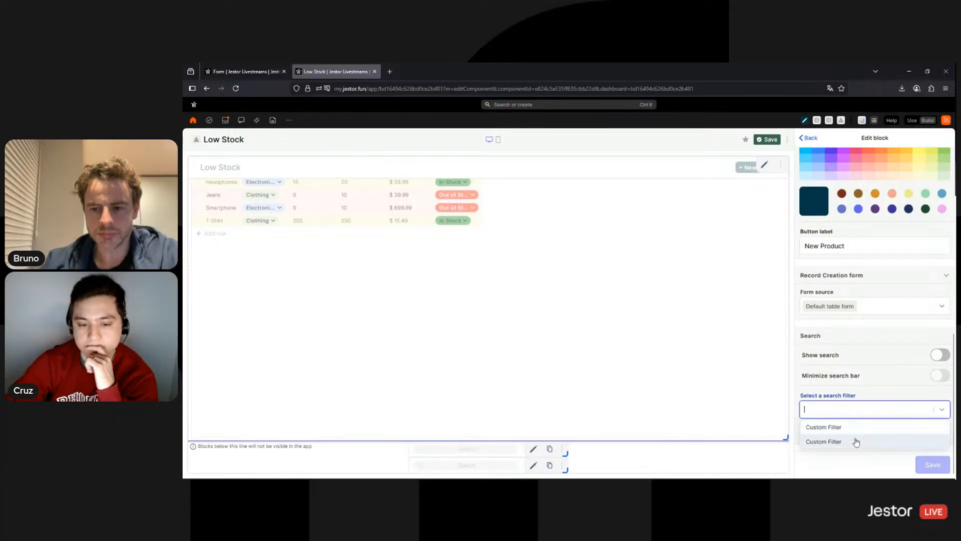
pyautogui.click(856, 441)
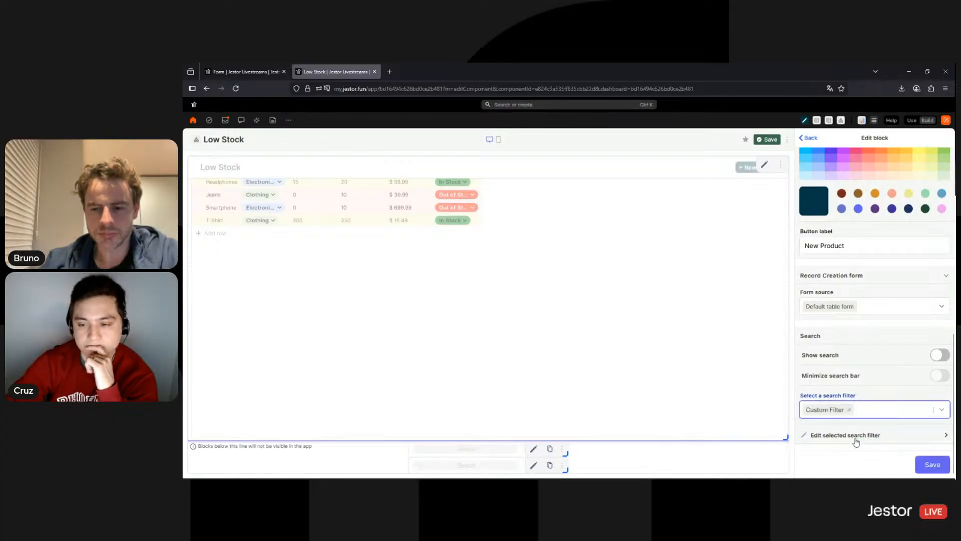
pyautogui.click(929, 466)
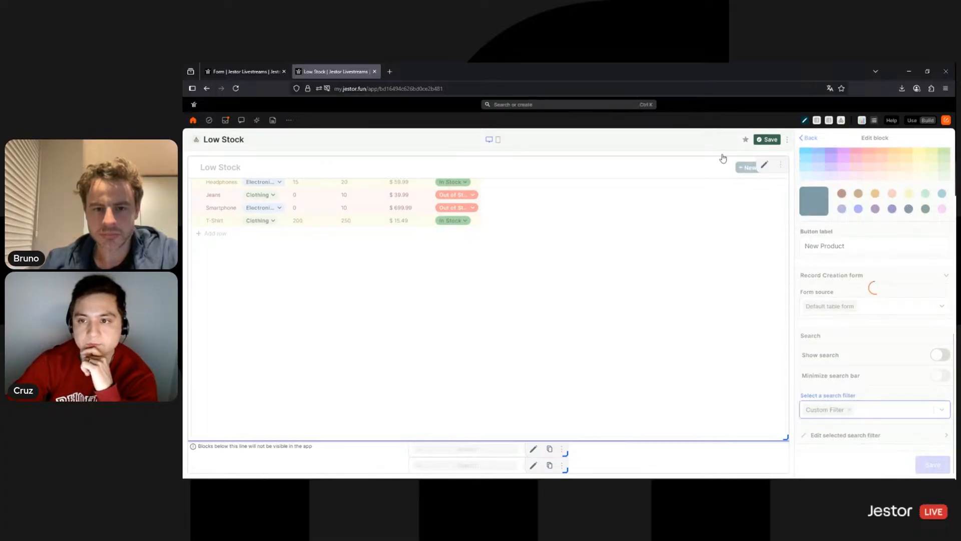
pyautogui.click(913, 121)
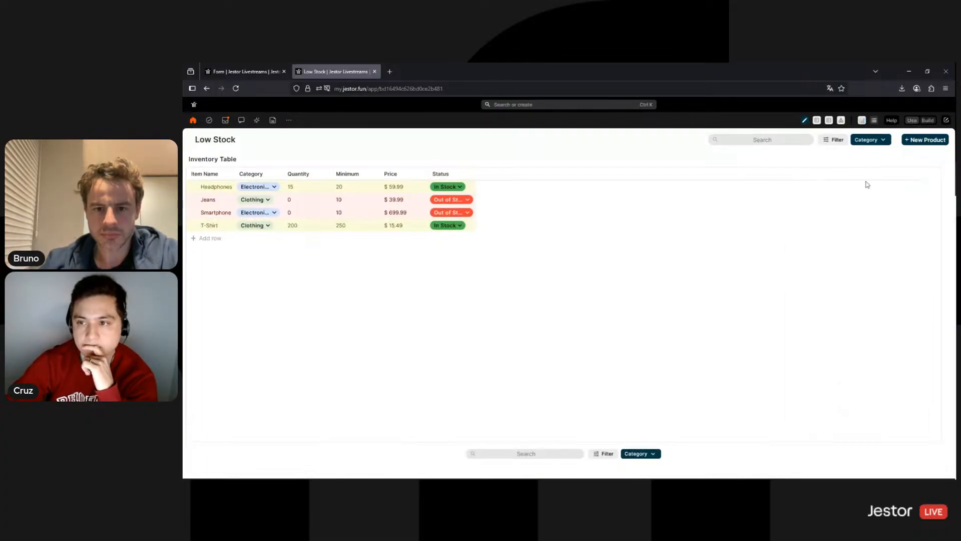
pyautogui.click(862, 142)
# Filter the table by Category Furniture, then Electronics, clearing the filter after each
pyautogui.click(854, 166)
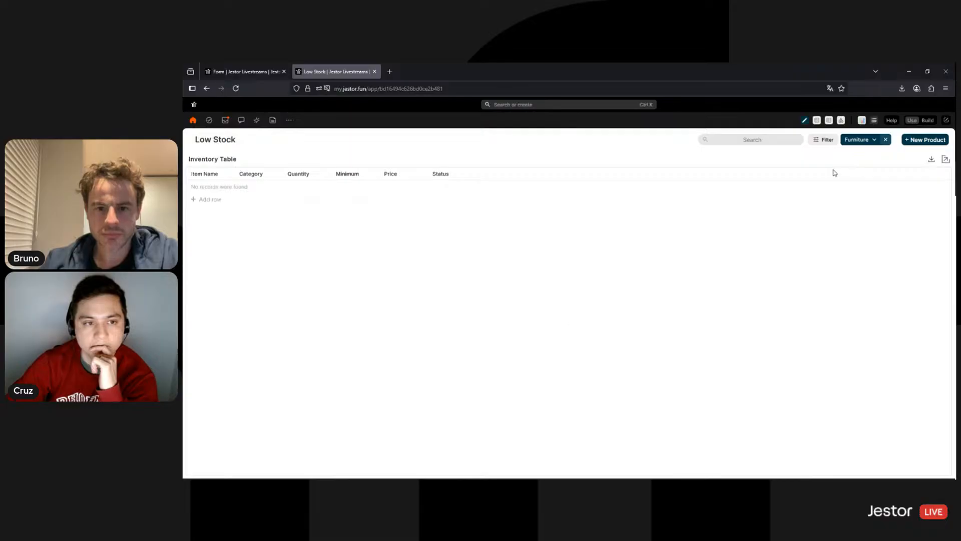
pyautogui.click(886, 141)
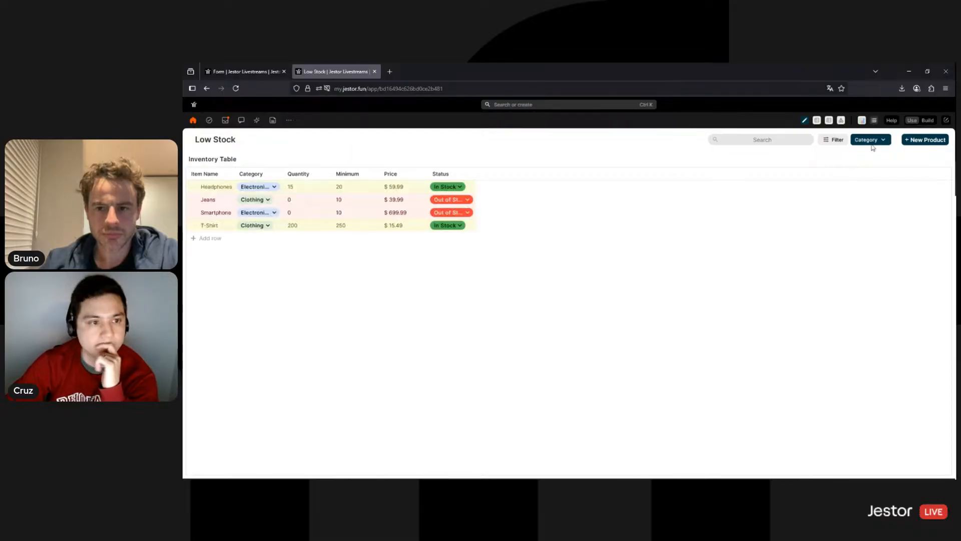
pyautogui.click(872, 144)
pyautogui.click(857, 169)
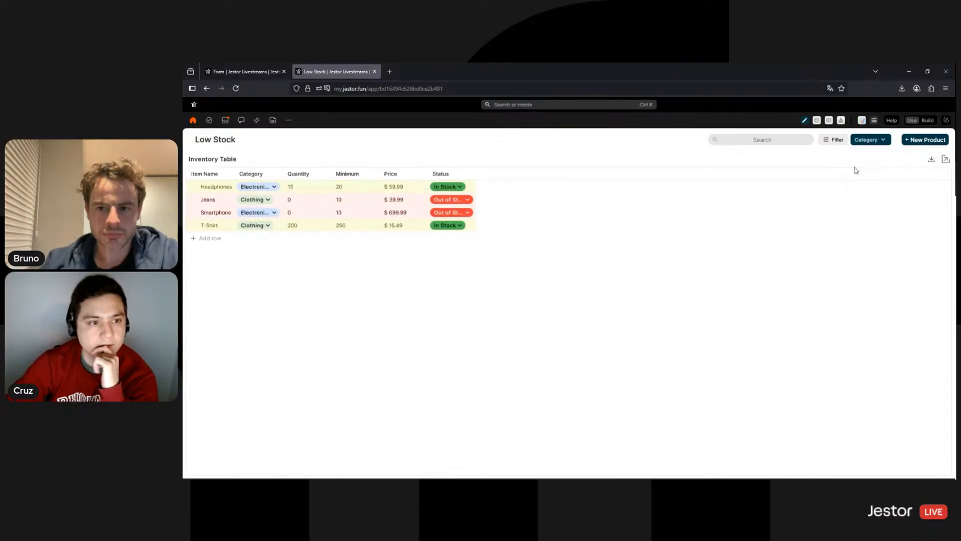
pyautogui.click(865, 143)
pyautogui.click(858, 156)
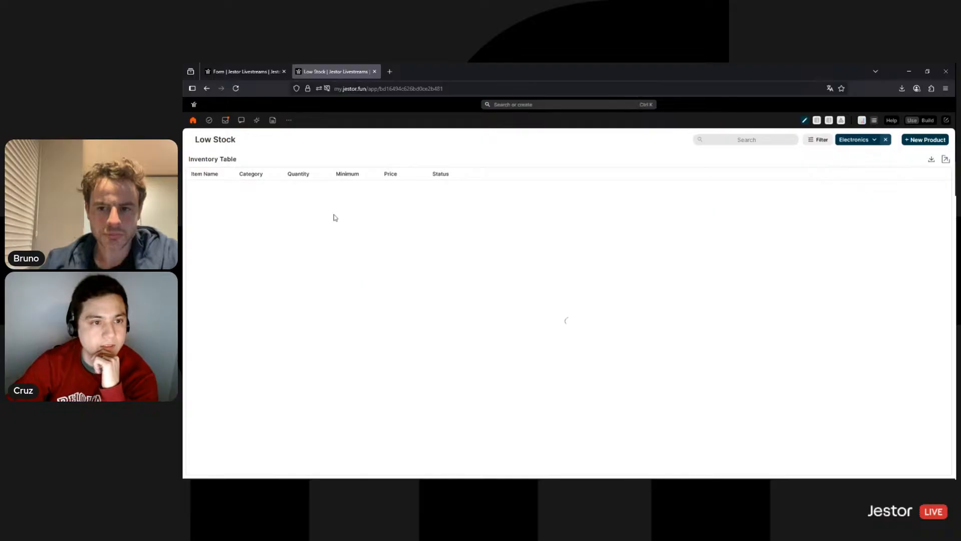
pyautogui.click(886, 140)
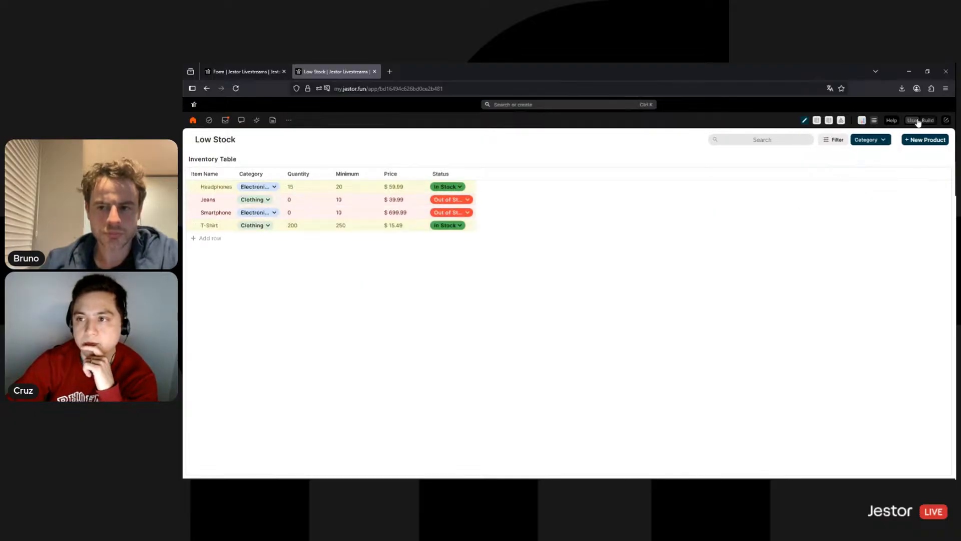
pyautogui.scroll(-5, 864, 240)
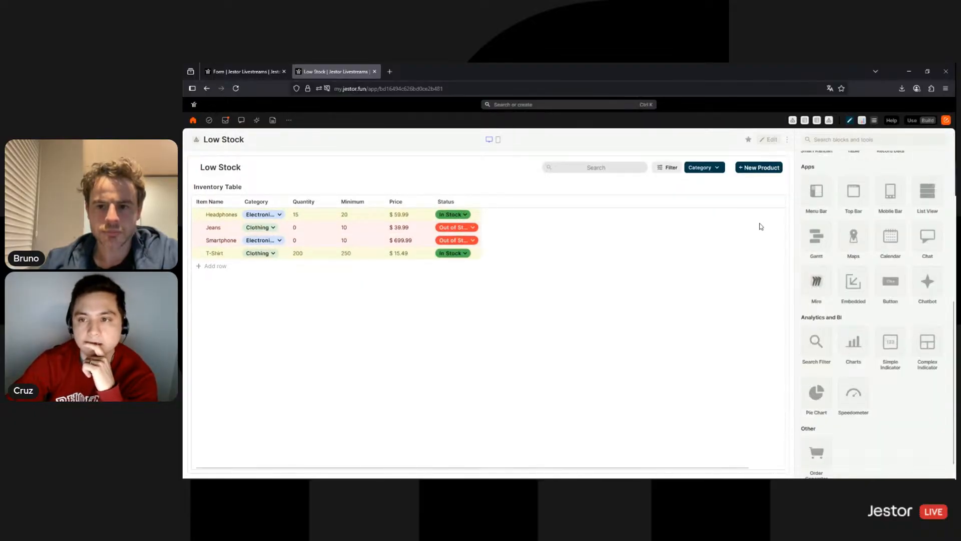
# Delete the leftover hidden block at the bottom of the Low Stock page
pyautogui.click(767, 140)
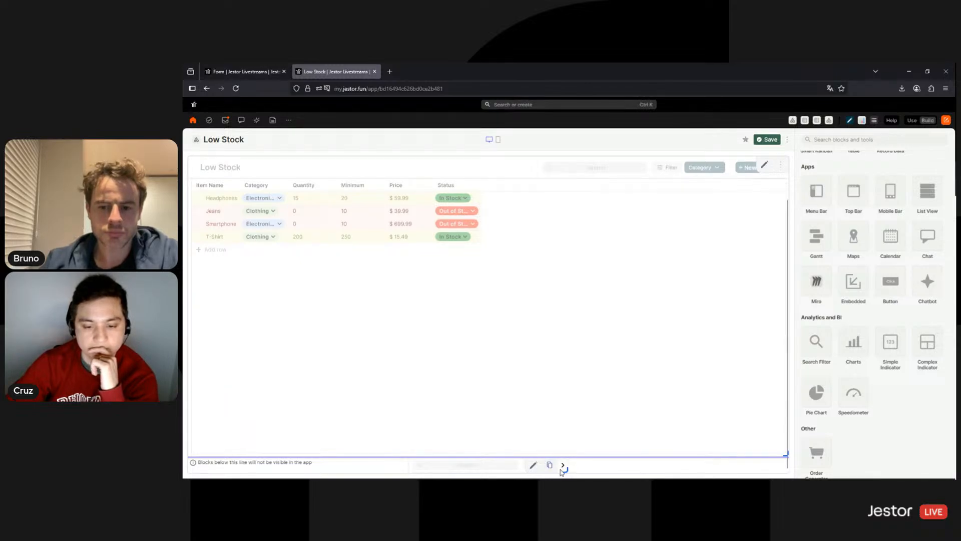
pyautogui.click(645, 469)
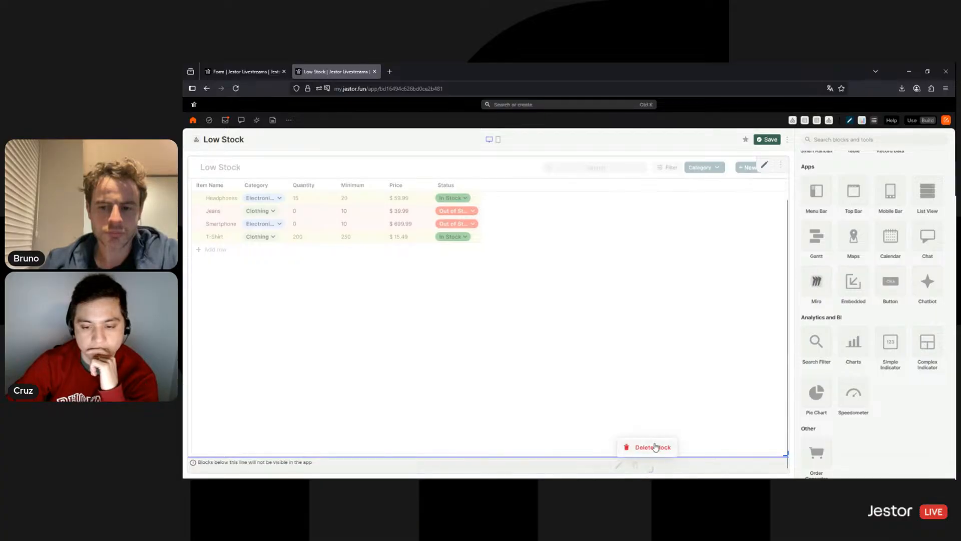
pyautogui.click(656, 446)
pyautogui.click(649, 321)
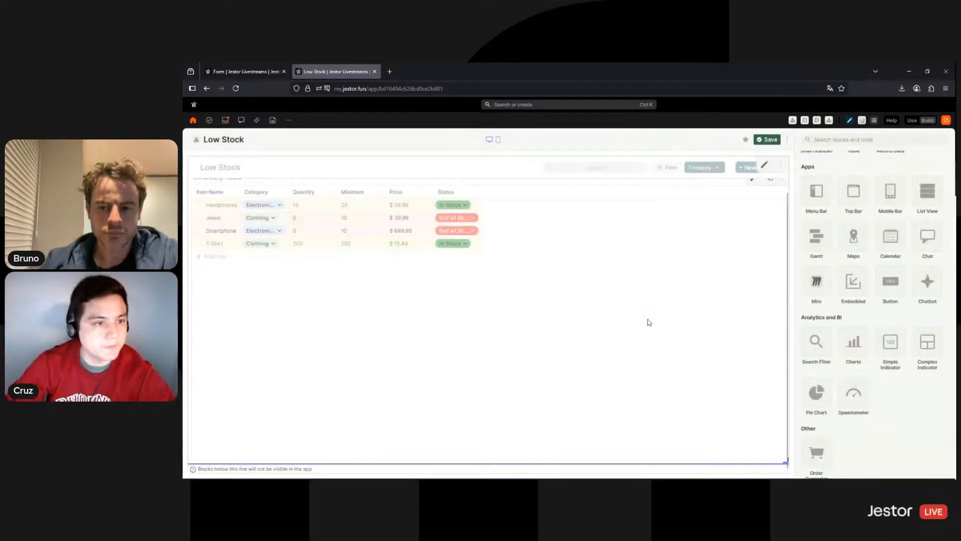
pyautogui.click(196, 139)
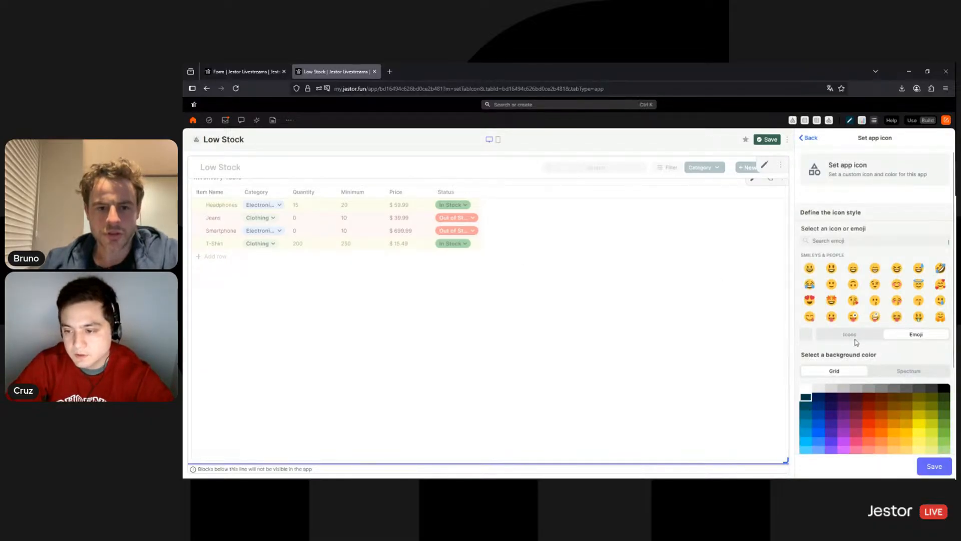
# Set the Low Stock app icon to the dark-blue triangle from the Icons set
pyautogui.click(850, 334)
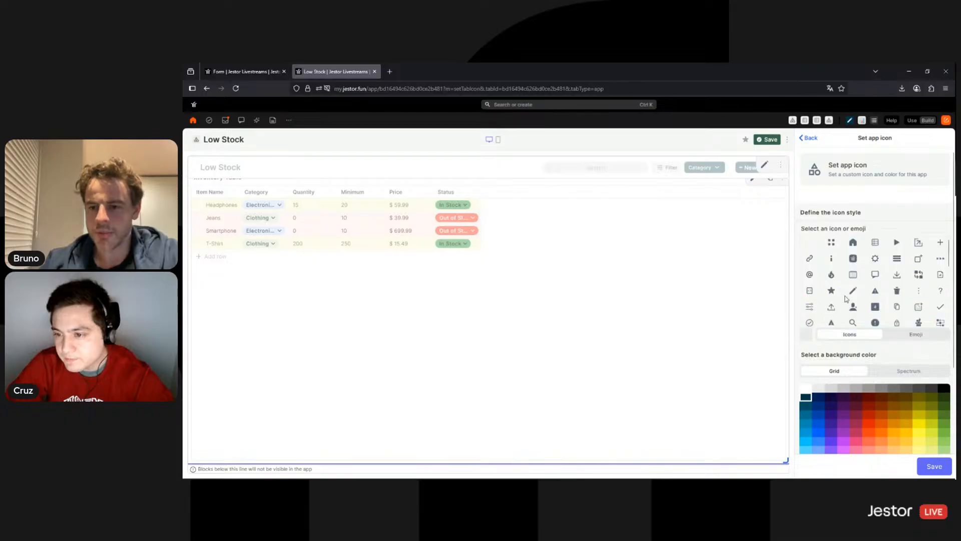
pyautogui.scroll(-2, 856, 275)
pyautogui.scroll(2, 858, 278)
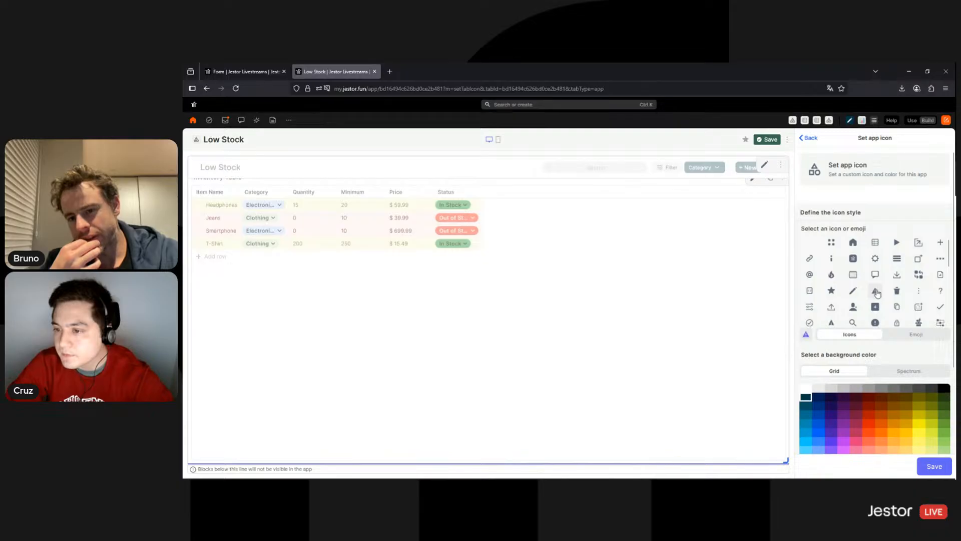
pyautogui.click(931, 465)
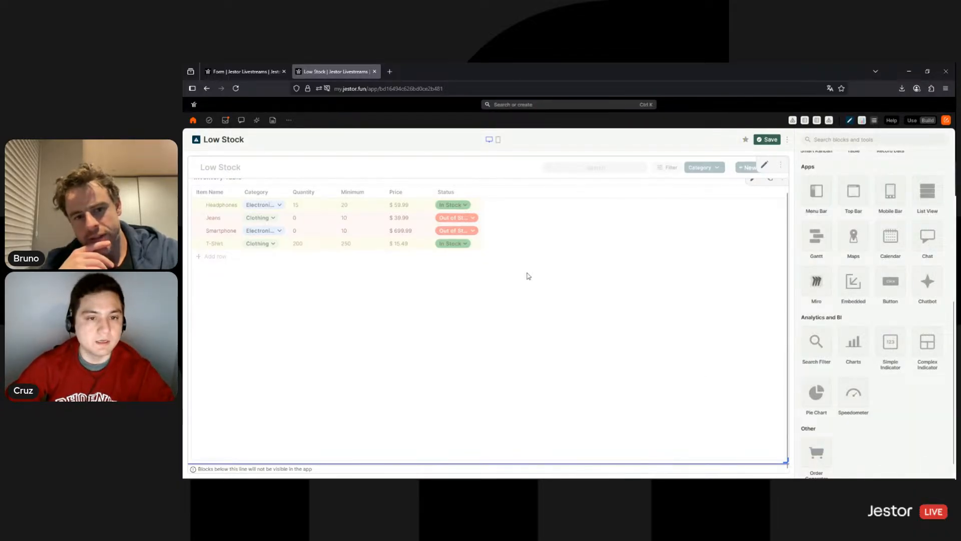
pyautogui.hotkey('ctrl', 'shift', 'Tab')
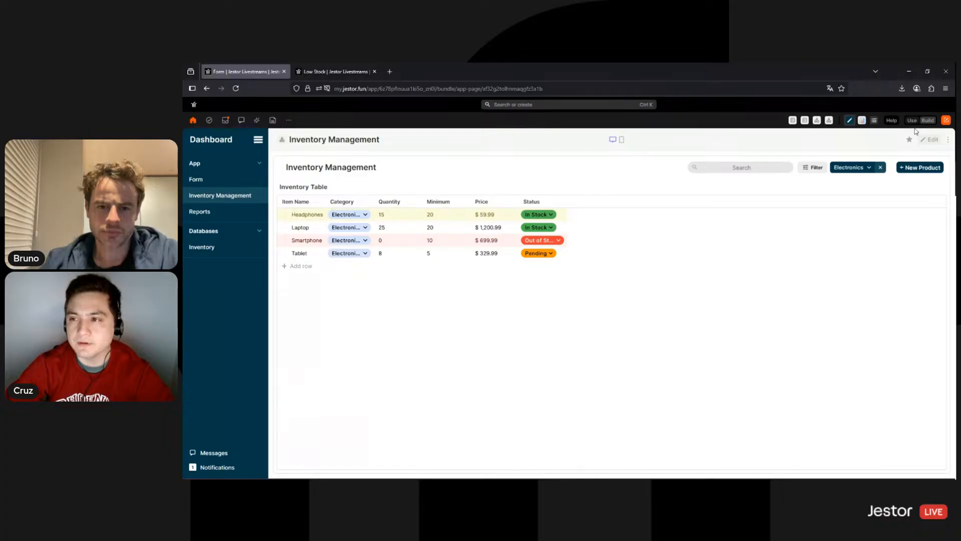
# Add a top bar to the Inventory Management page and make it white
pyautogui.click(930, 139)
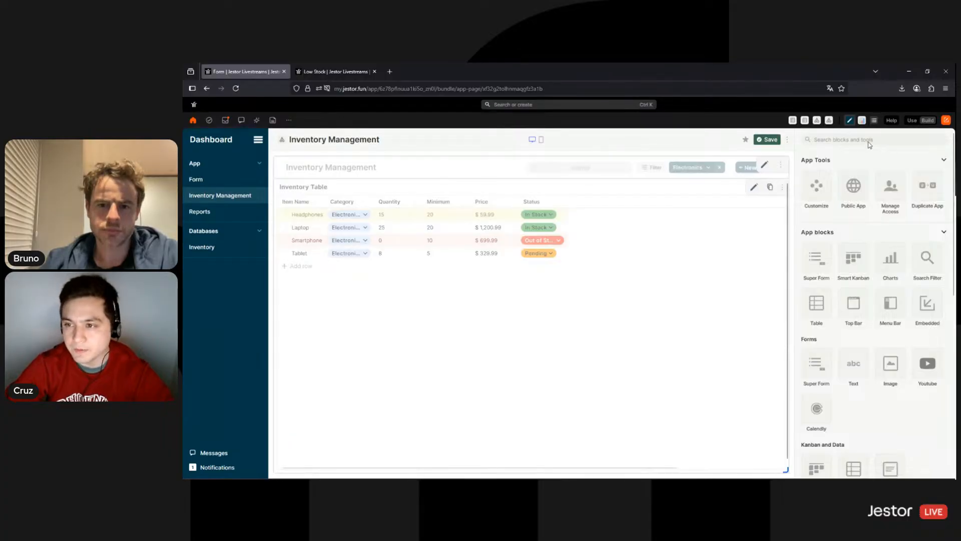
pyautogui.write('top')
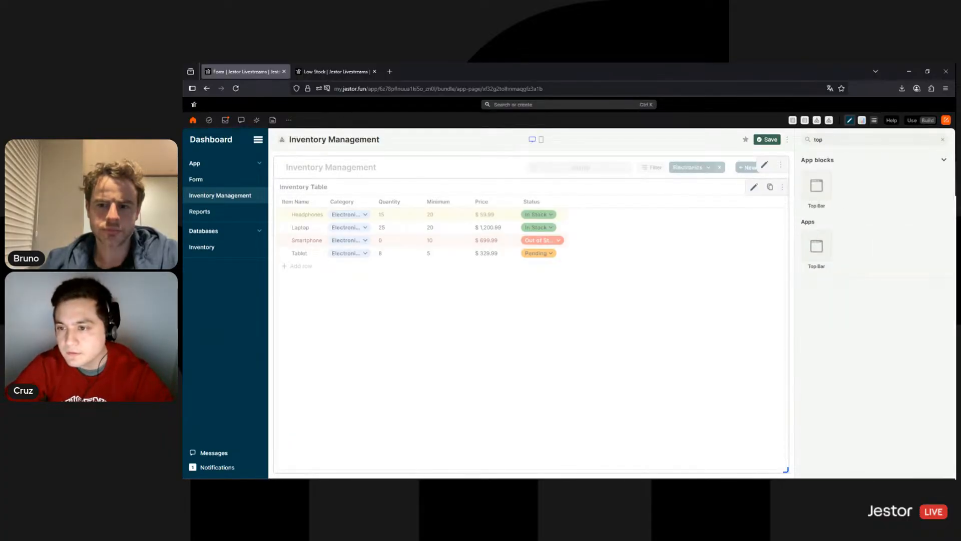
pyautogui.click(824, 185)
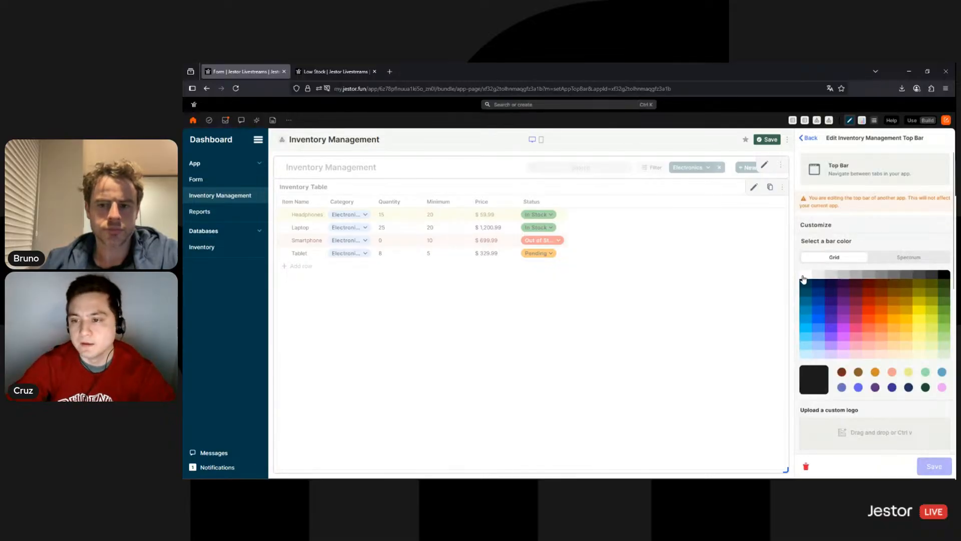
pyautogui.click(804, 276)
pyautogui.scroll(-3, 881, 214)
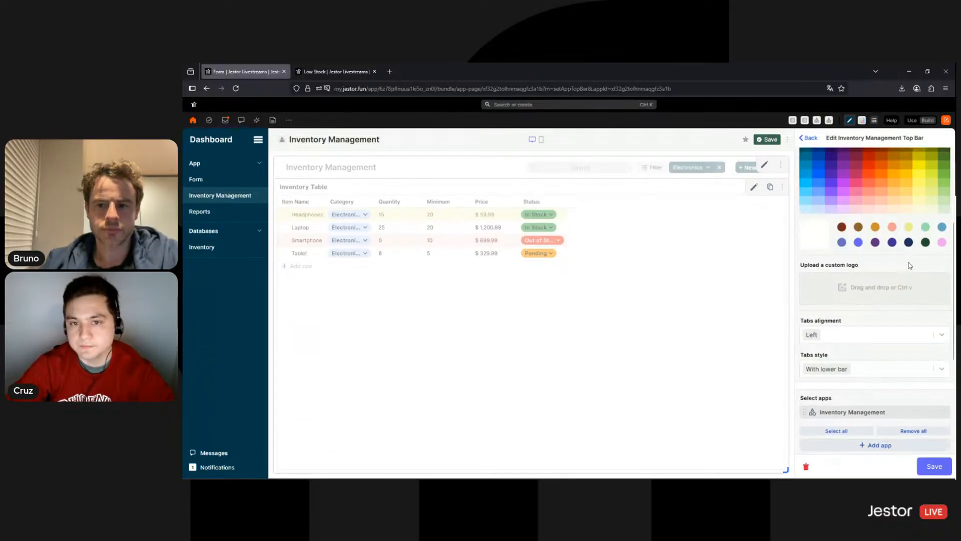
pyautogui.scroll(2, 878, 223)
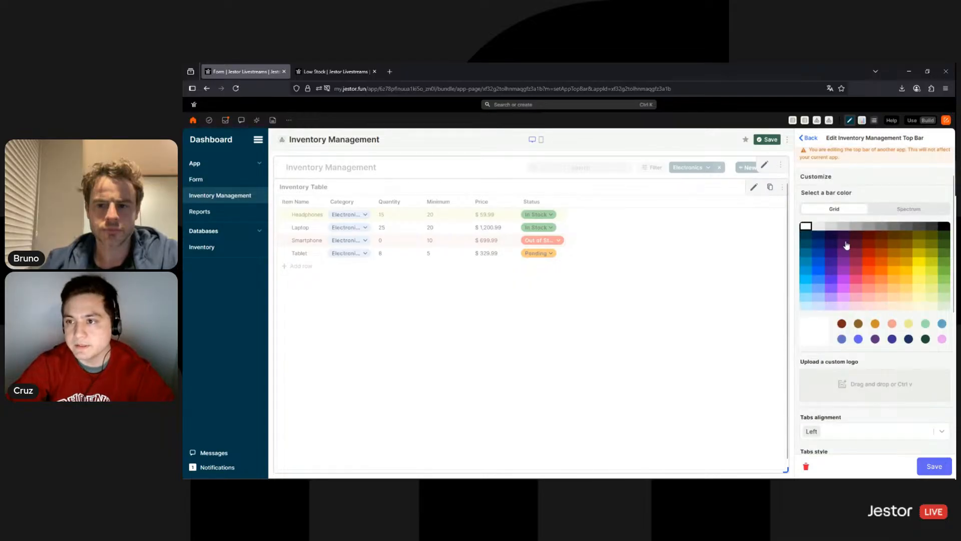
pyautogui.scroll(1, 857, 243)
# Discard the unsaved top bar changes and switch to the Low Stock page
pyautogui.click(242, 197)
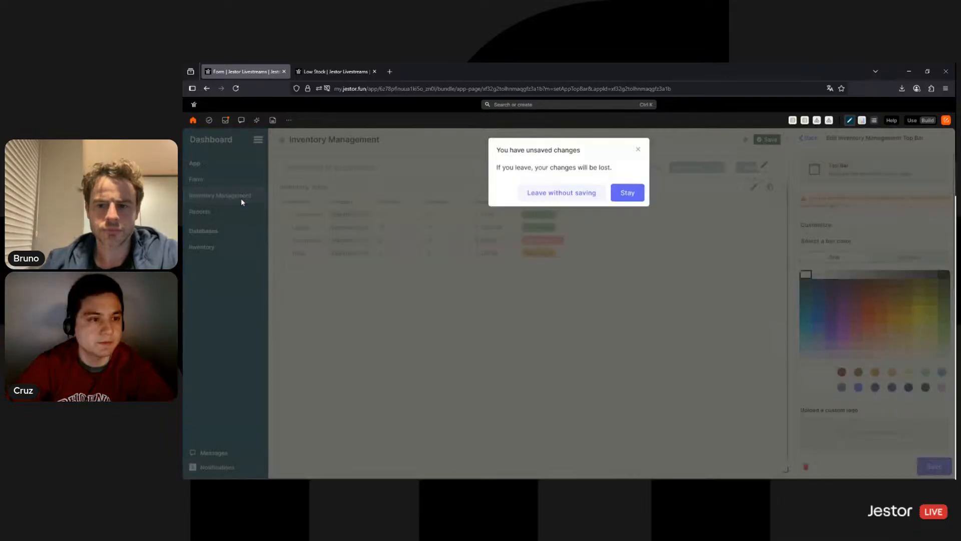
pyautogui.click(638, 150)
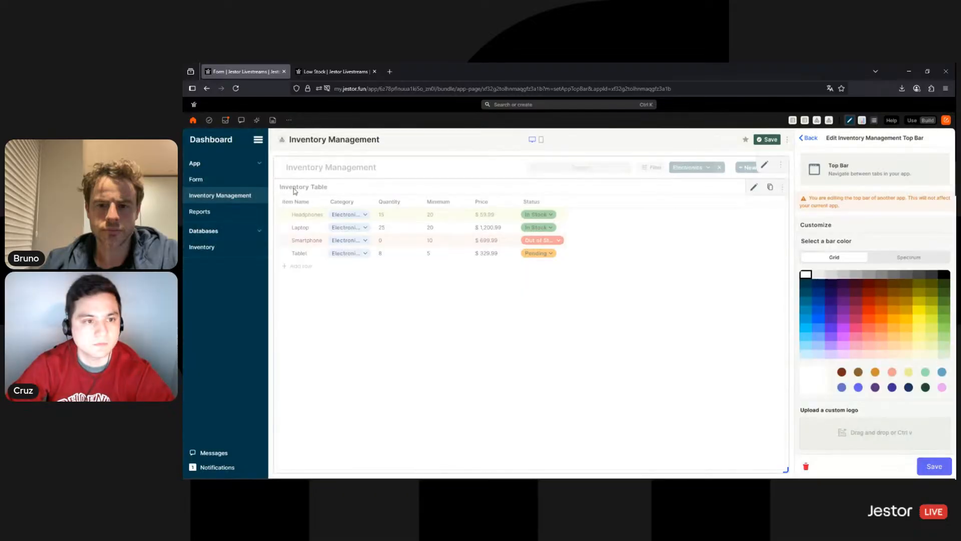
pyautogui.click(211, 183)
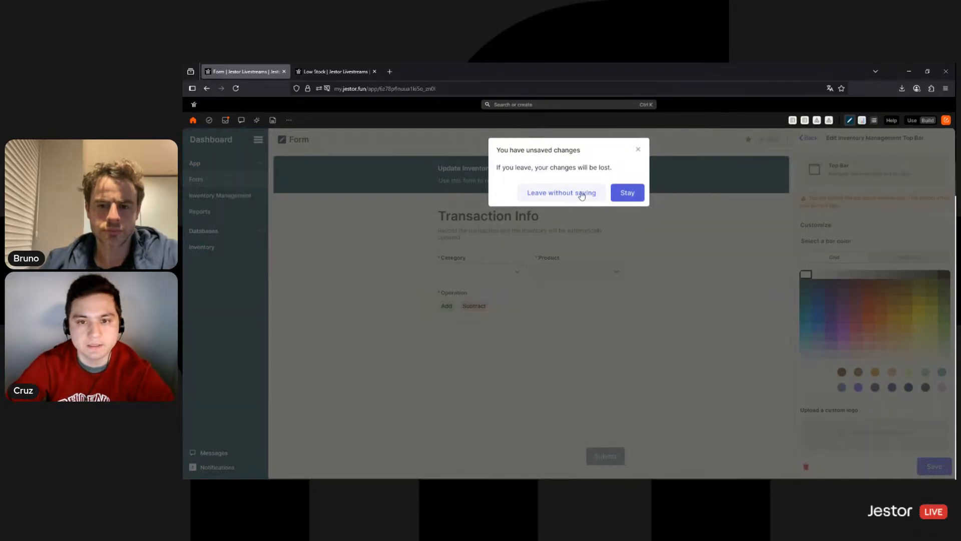
pyautogui.click(581, 194)
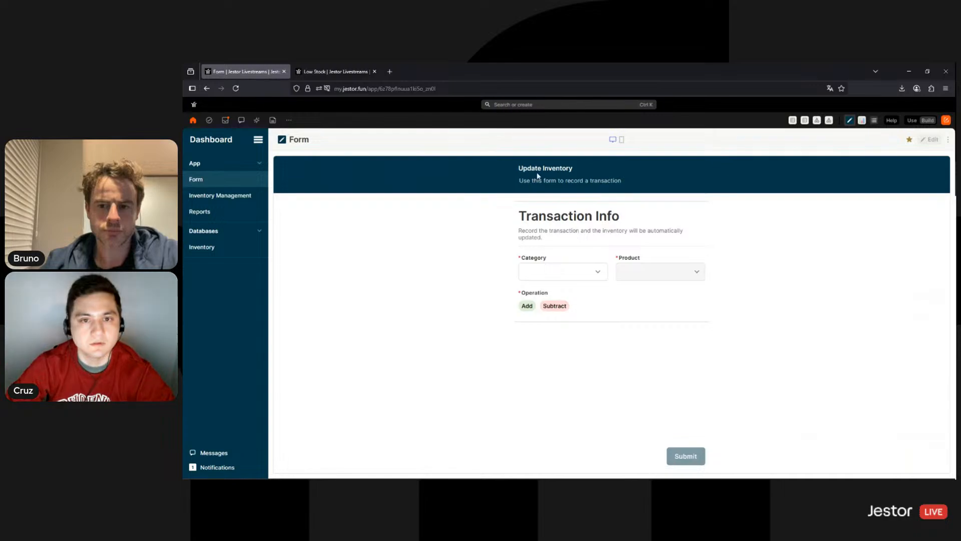
pyautogui.click(336, 72)
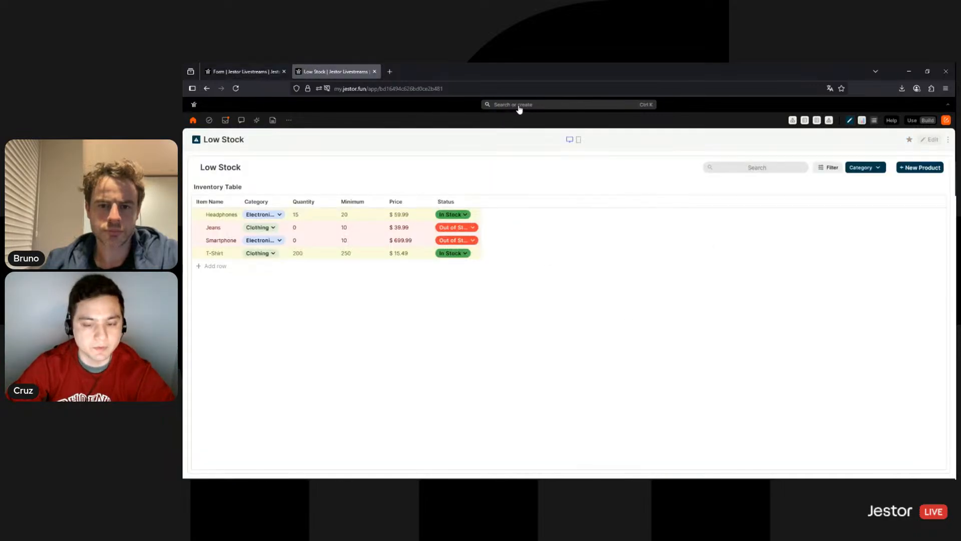
# Open Inventory Management via the Ctrl+K search and add a white Top Bar block
pyautogui.hotkey('ctrl', 'k')
pyautogui.write('invent')
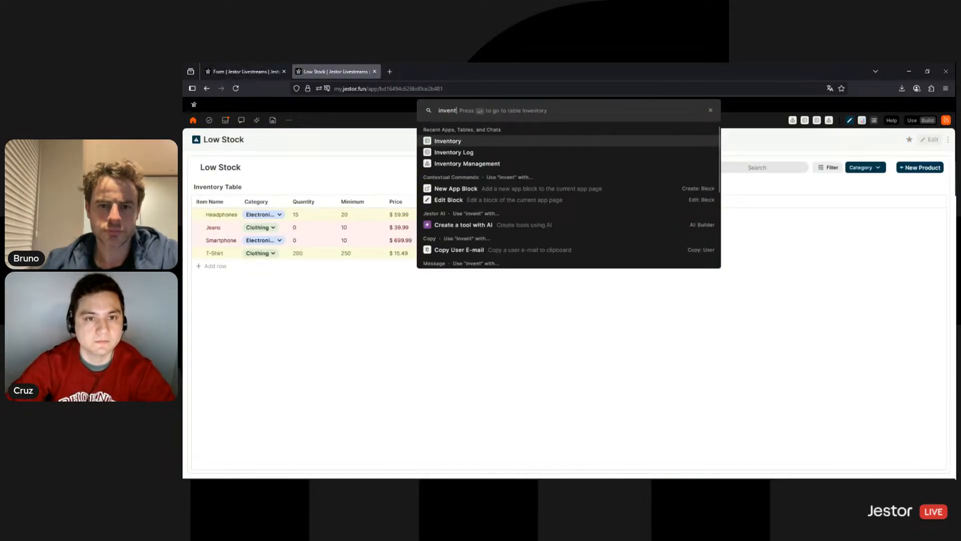
pyautogui.click(495, 165)
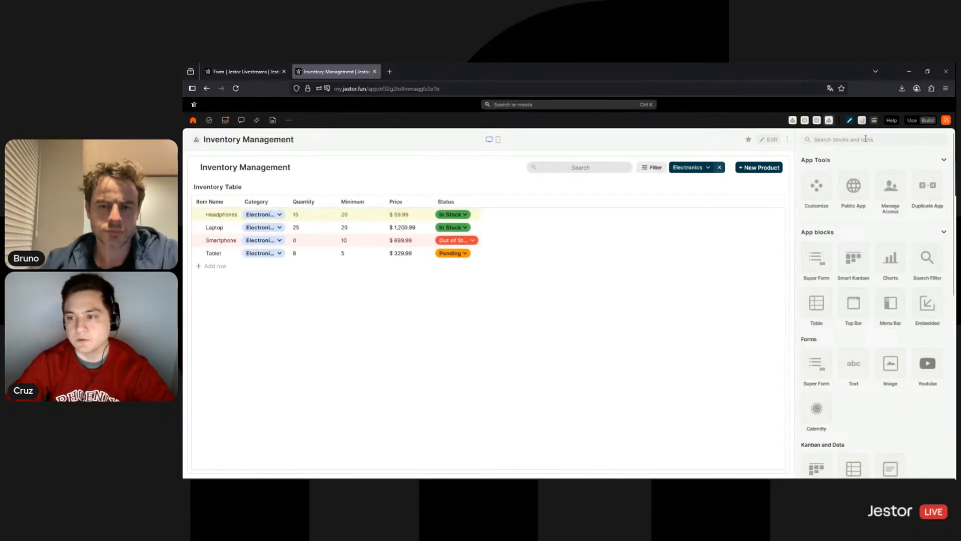
pyautogui.write('topb')
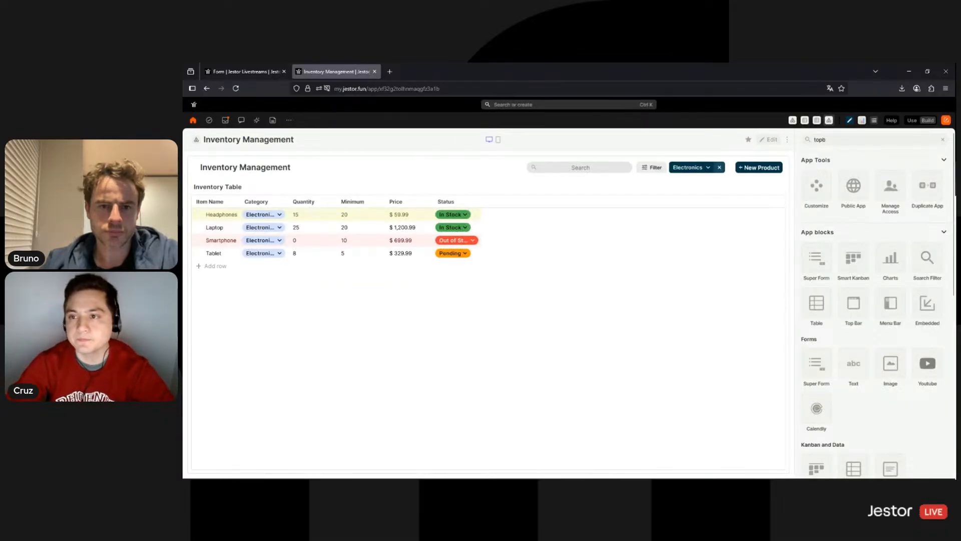
pyautogui.press('BackSpace')
pyautogui.click(817, 197)
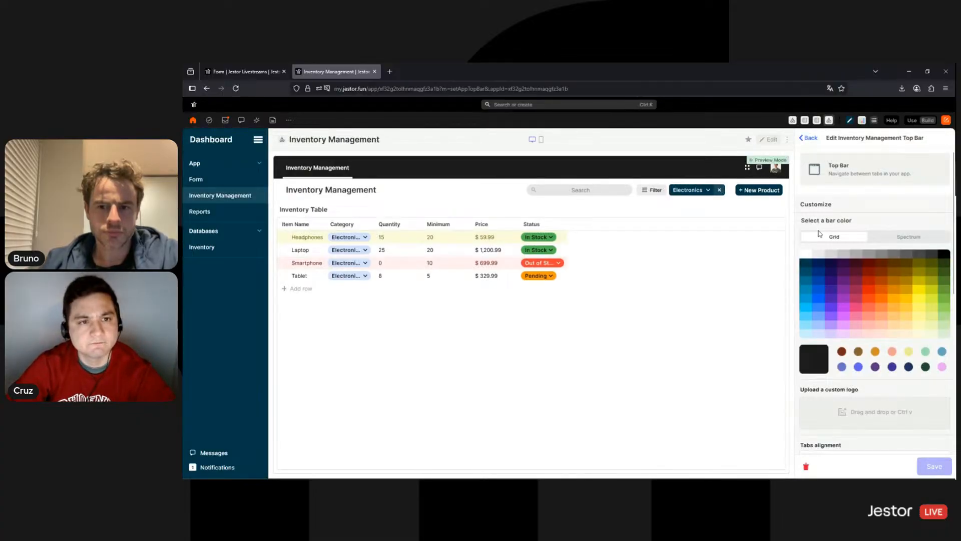
pyautogui.click(806, 256)
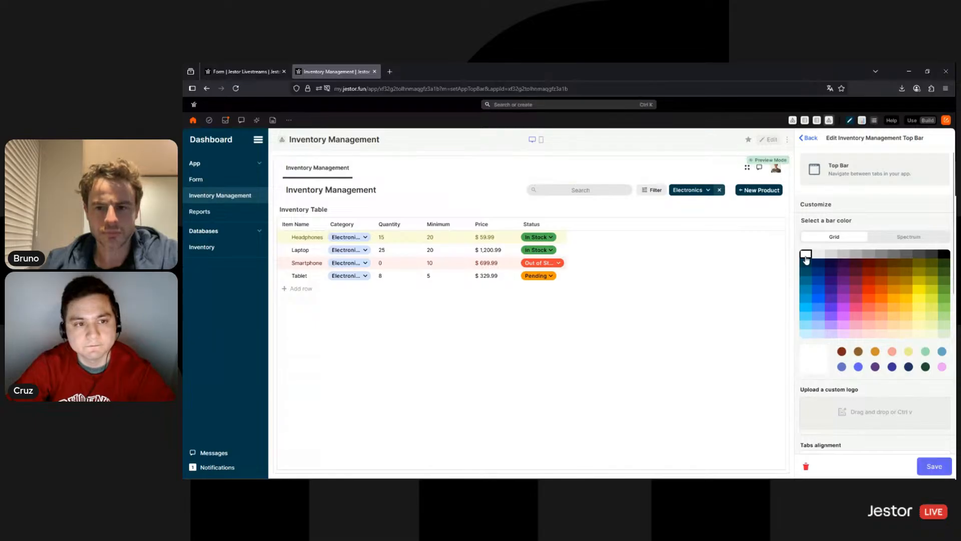
# Add a Low Stock tab, turn off the chat and login shortcuts, and save the top bar
pyautogui.scroll(-4, 869, 301)
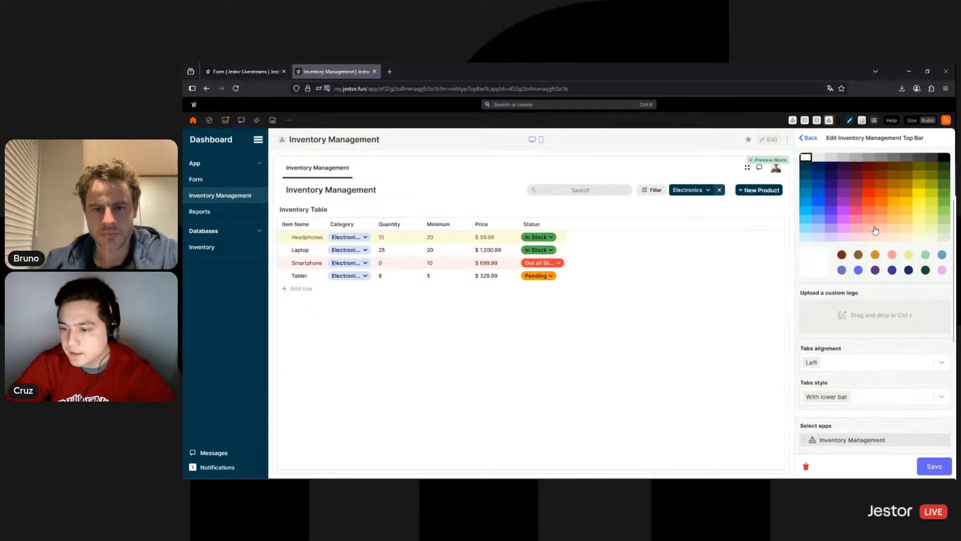
pyautogui.click(869, 378)
pyautogui.write('low')
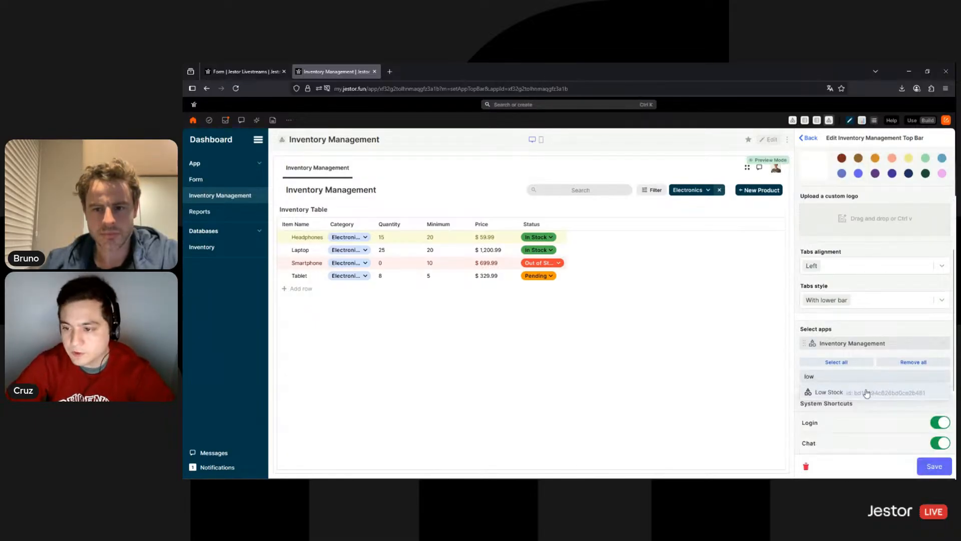
pyautogui.click(867, 394)
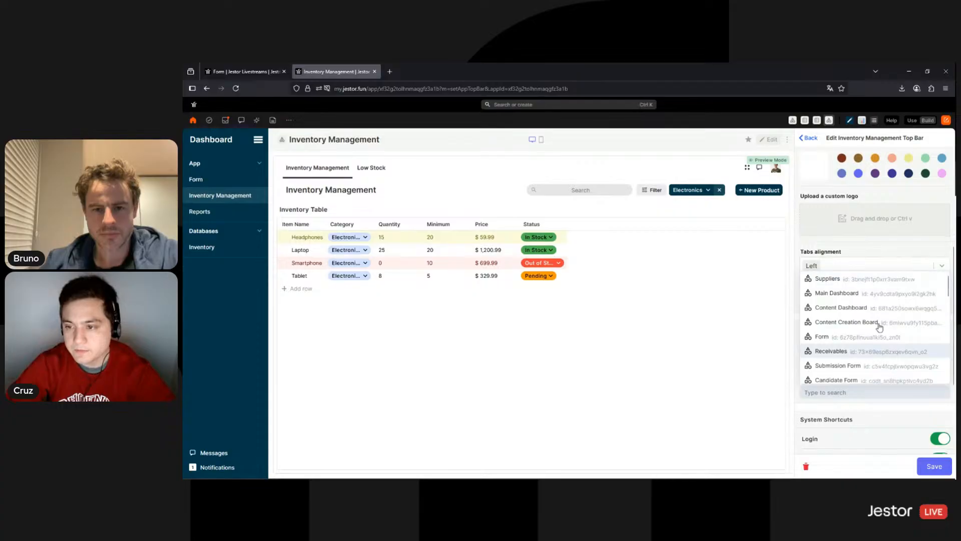
pyautogui.click(895, 249)
pyautogui.scroll(-2, 894, 412)
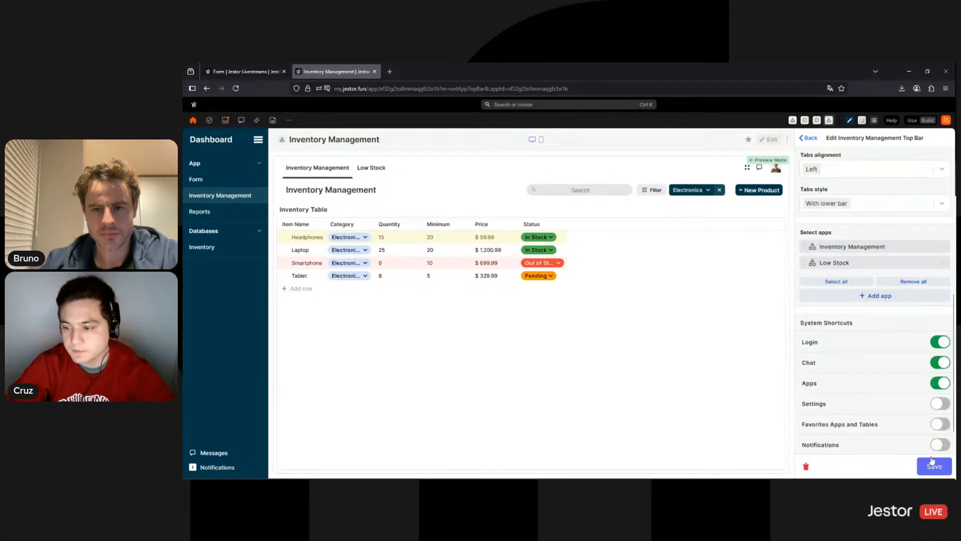
pyautogui.click(941, 362)
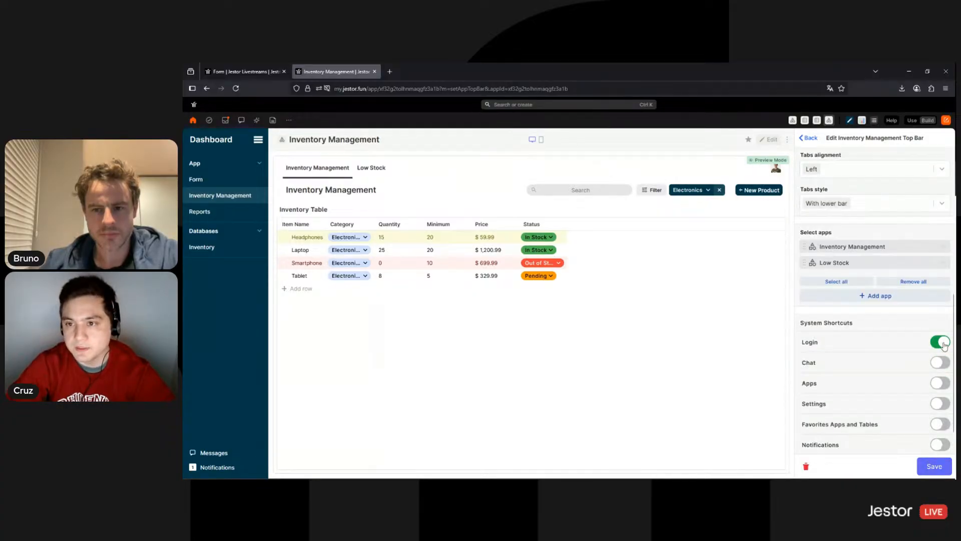
pyautogui.click(941, 342)
pyautogui.click(940, 469)
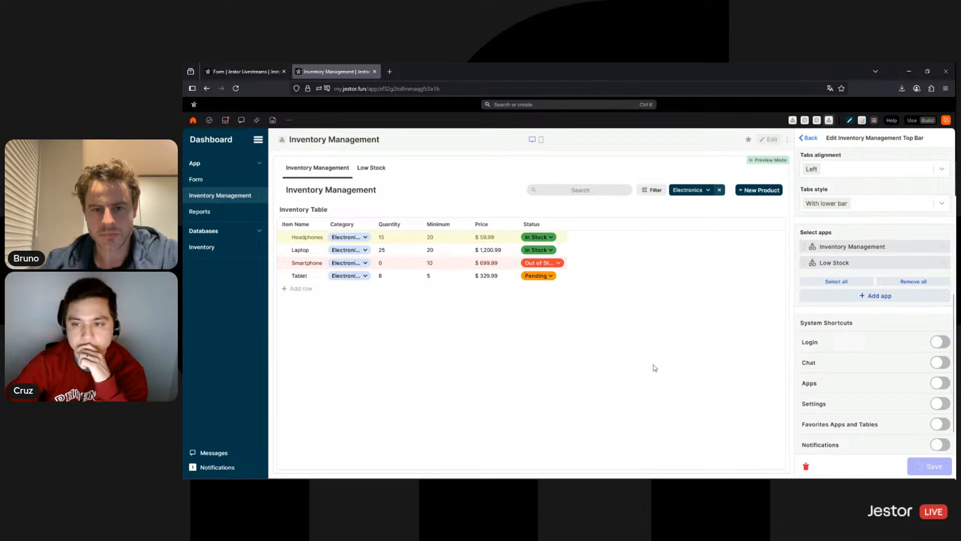
pyautogui.click(913, 121)
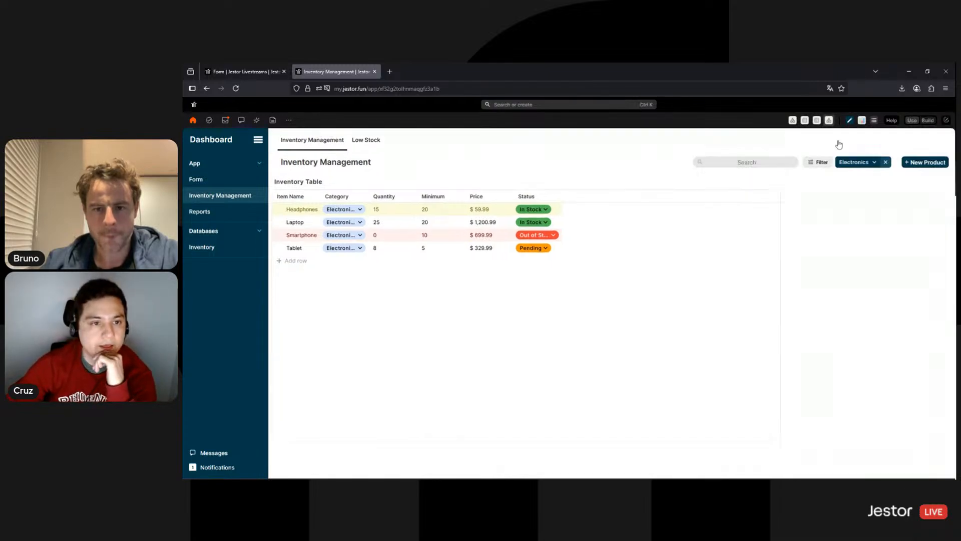
# Alternate between the Low Stock and Inventory Management tabs three times, then open the Form page
pyautogui.click(367, 142)
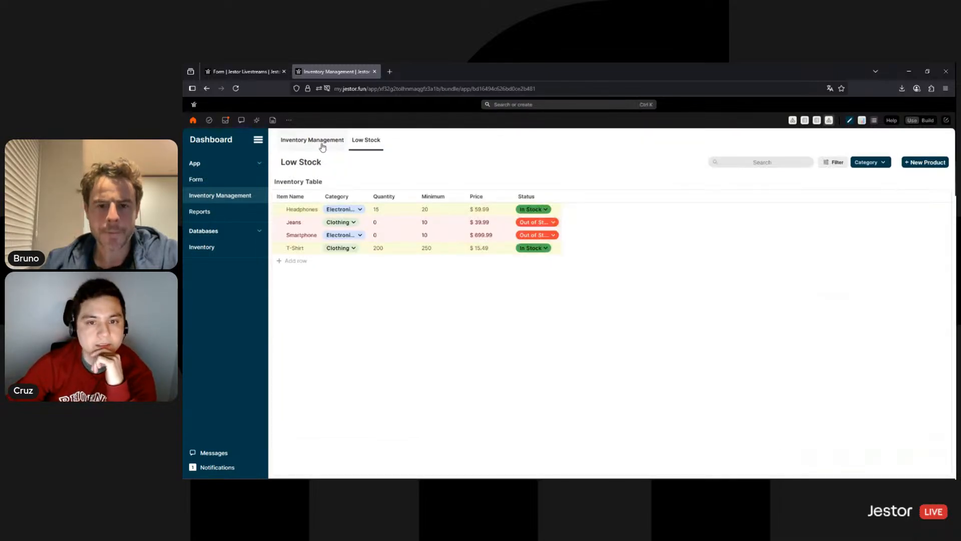
pyautogui.click(322, 144)
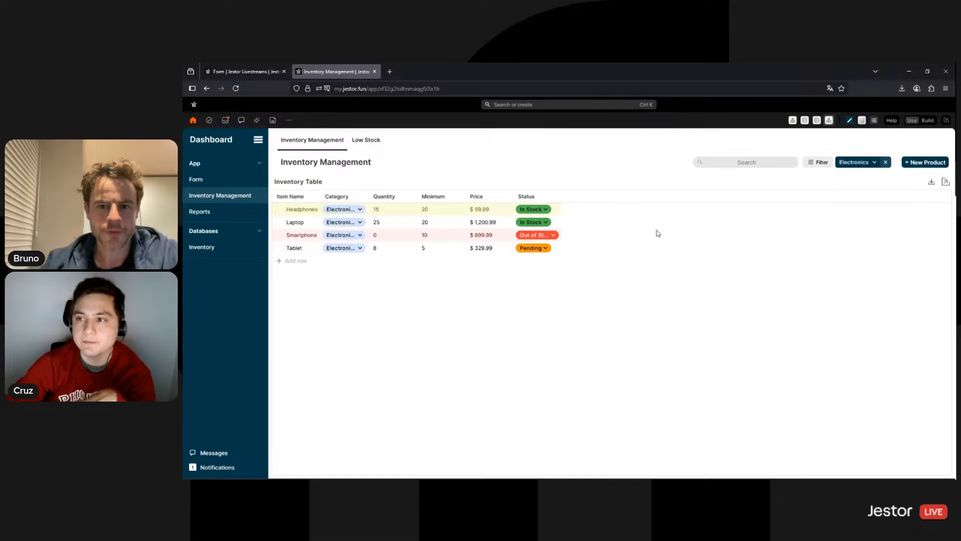
pyautogui.click(353, 143)
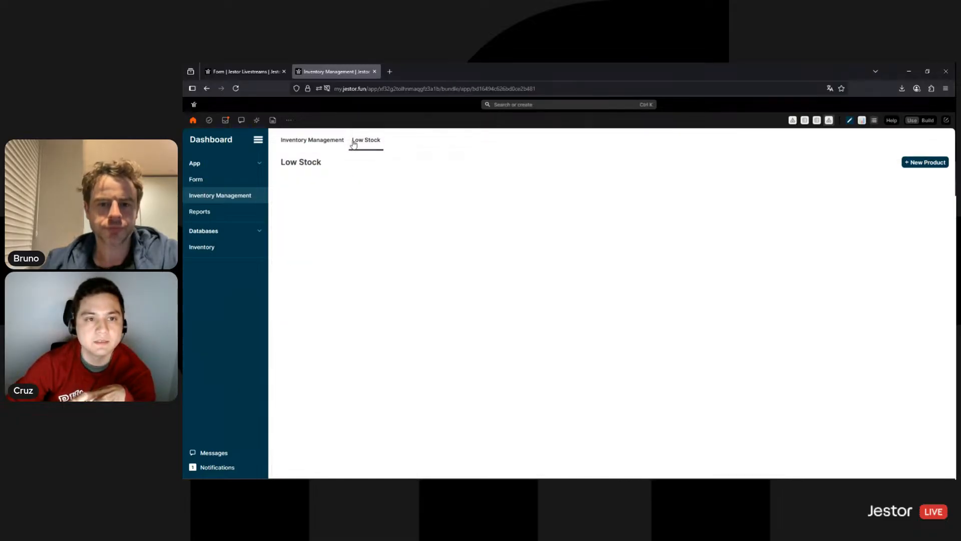
pyautogui.click(321, 146)
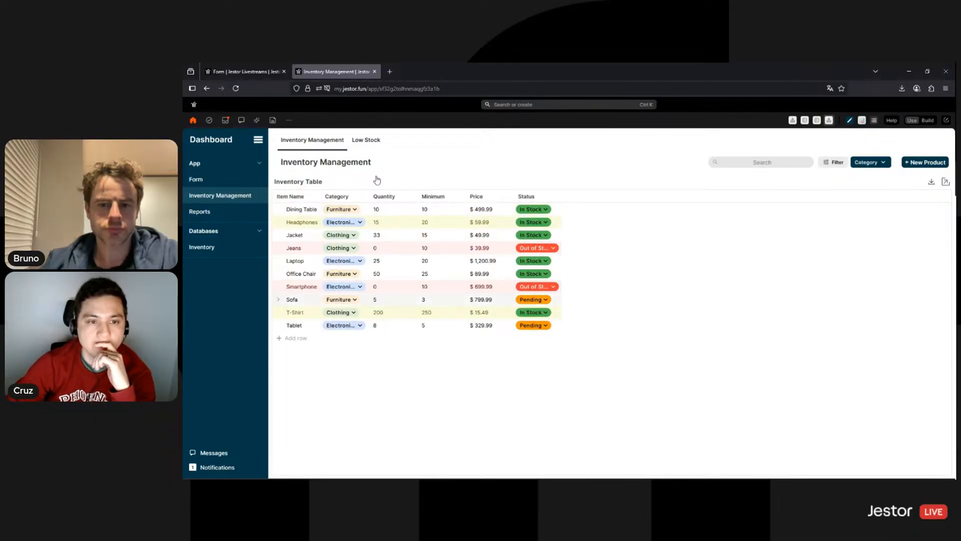
pyautogui.click(359, 142)
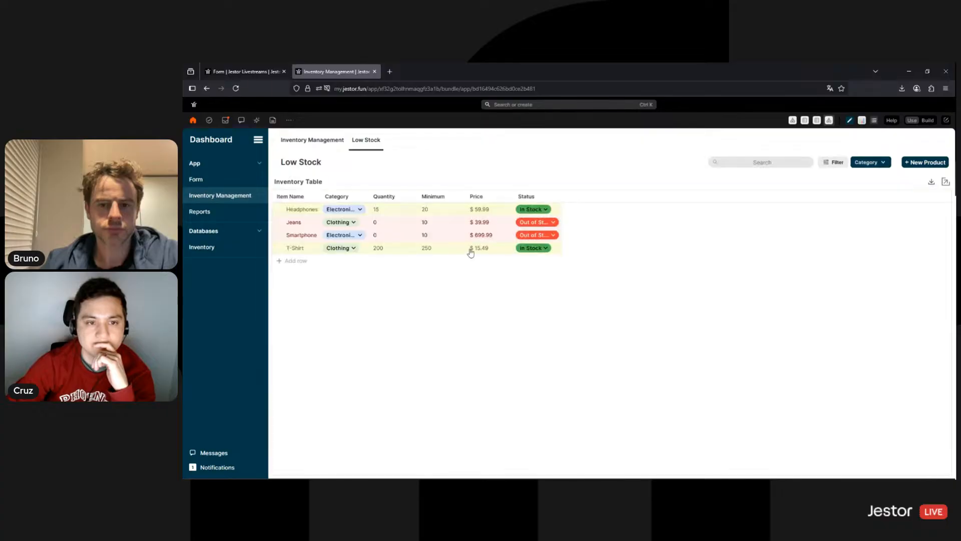
pyautogui.click(312, 143)
pyautogui.click(228, 179)
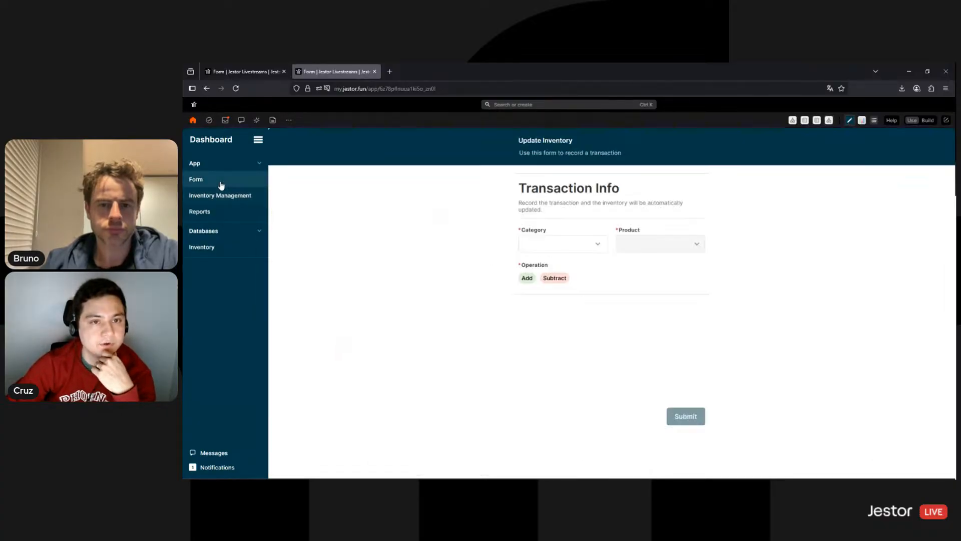
# Leave Inventory Management, return Home, and open Reports from the AI - Inventory Tracking folder
pyautogui.click(235, 196)
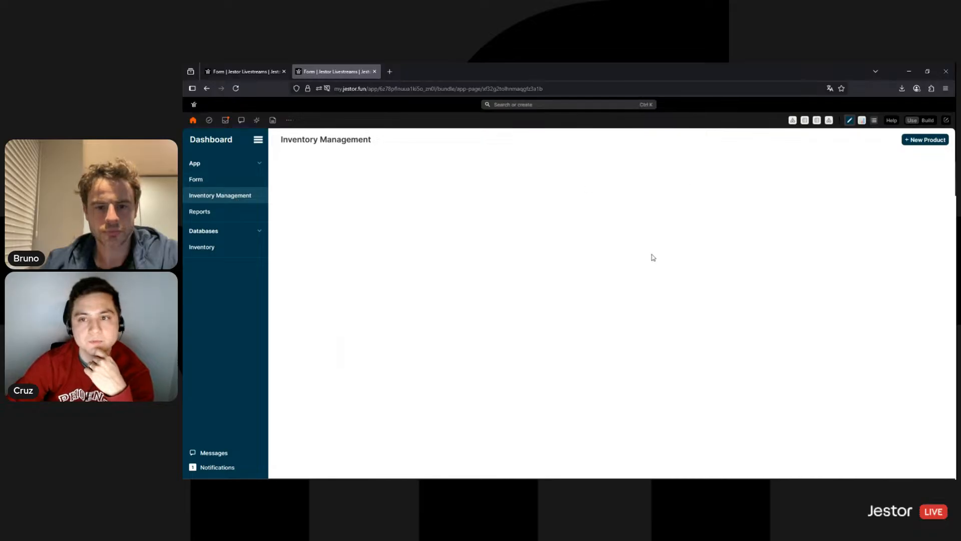
pyautogui.click(224, 214)
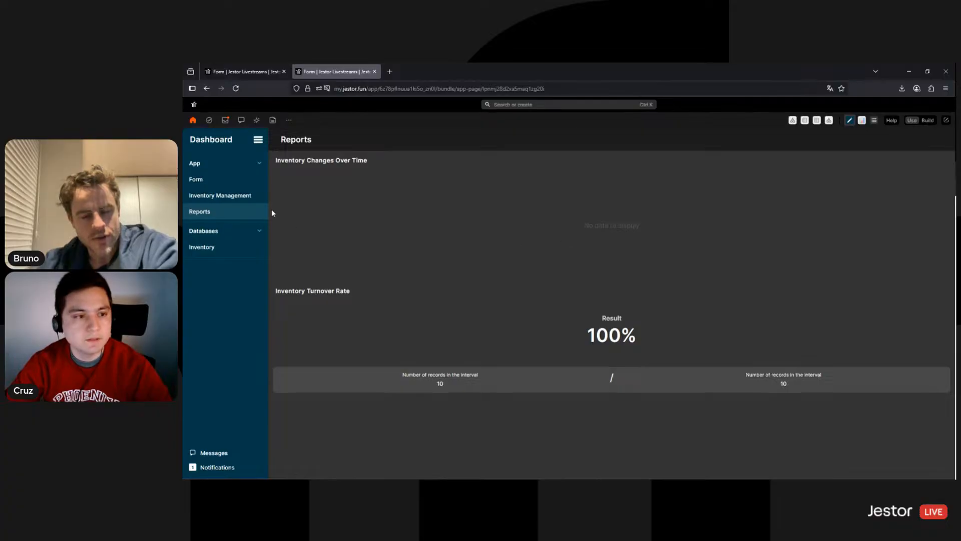
pyautogui.click(194, 123)
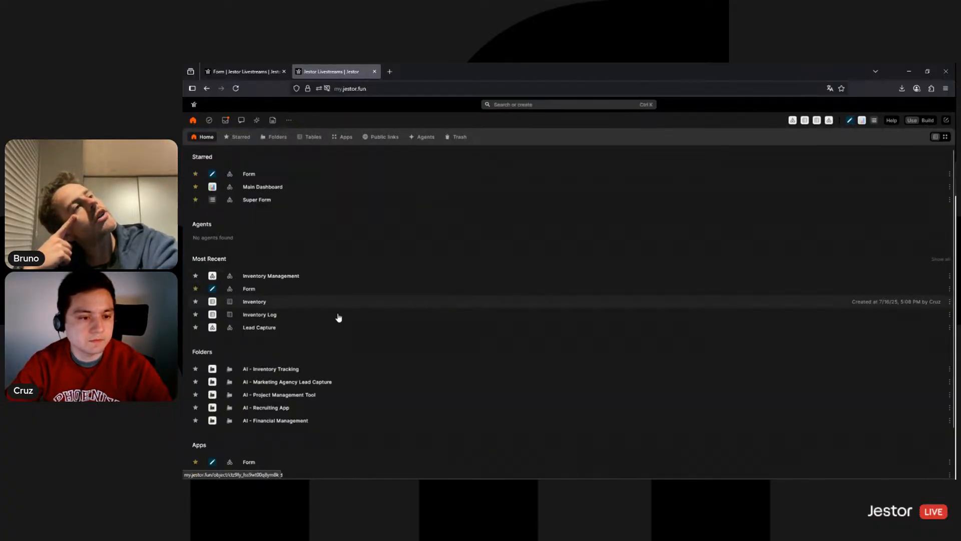
pyautogui.click(283, 370)
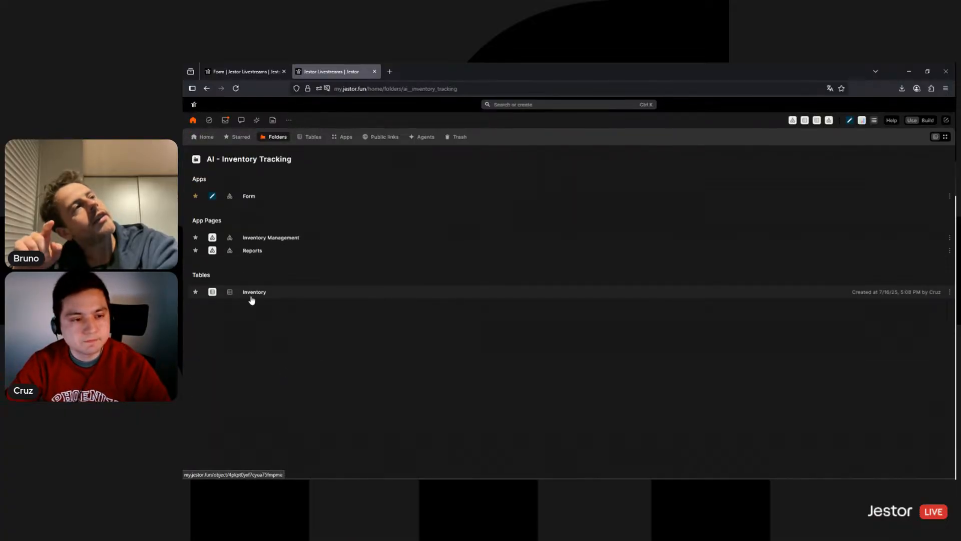
pyautogui.click(258, 251)
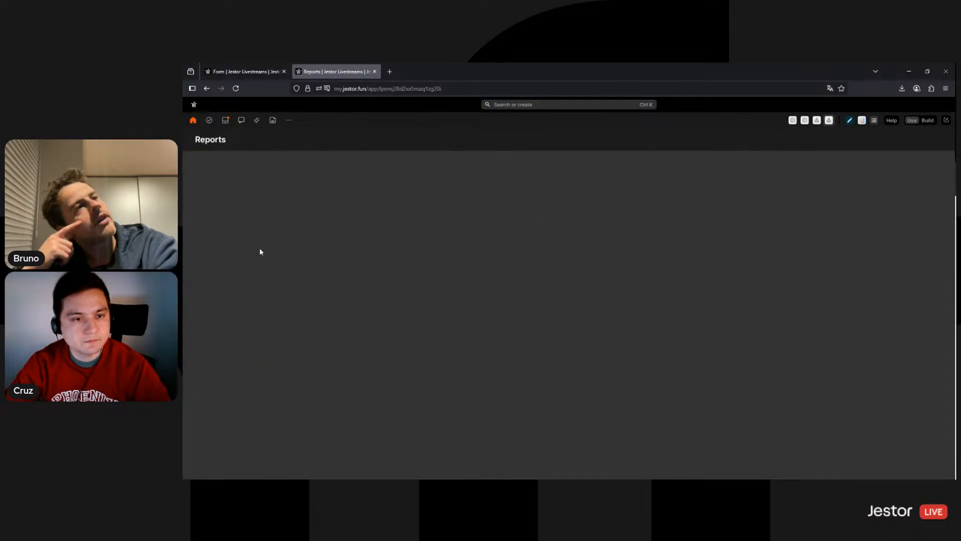
pyautogui.click(927, 122)
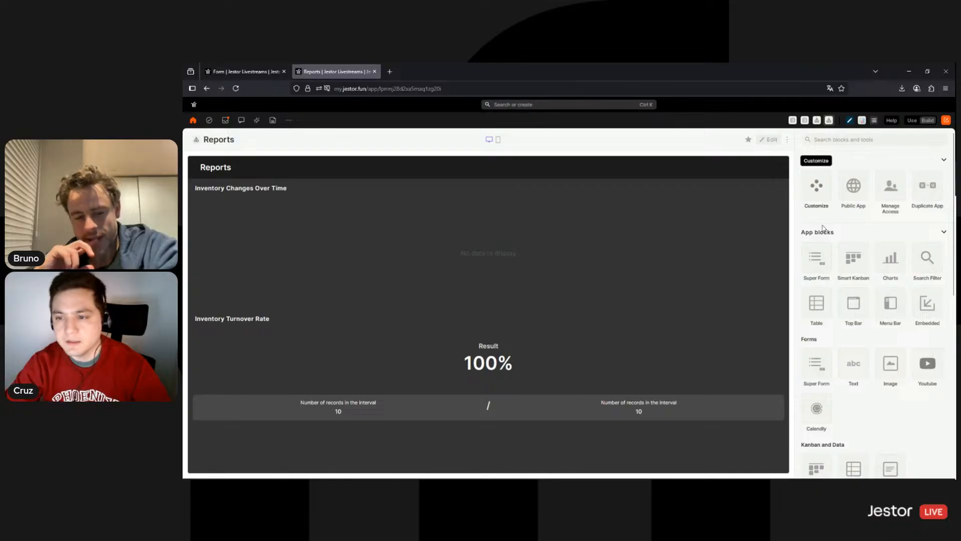
pyautogui.click(827, 192)
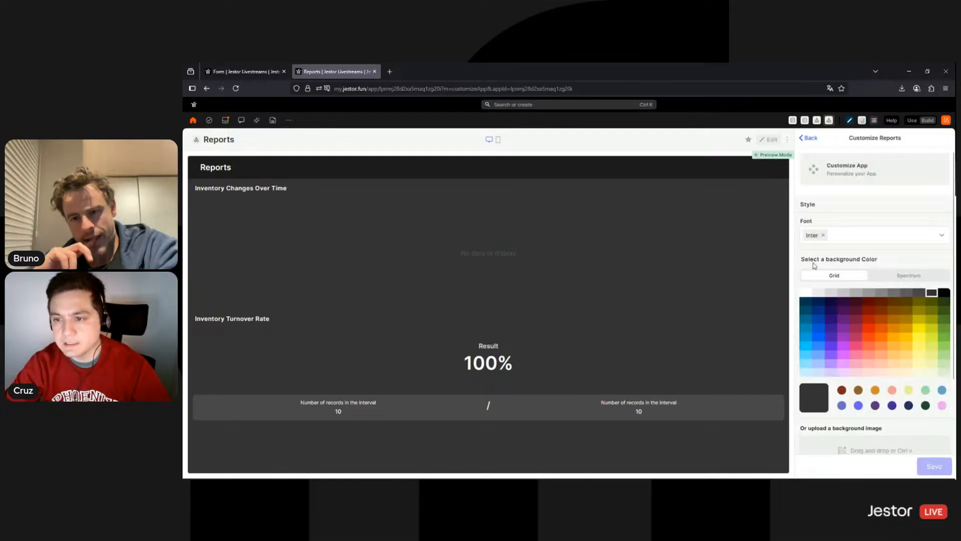
pyautogui.scroll(-2, 859, 300)
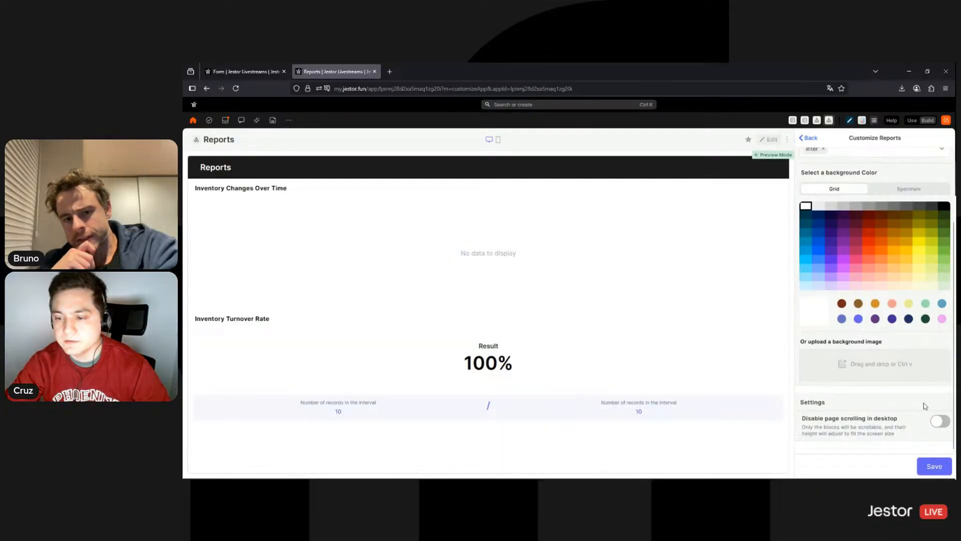
pyautogui.click(940, 421)
pyautogui.click(940, 421)
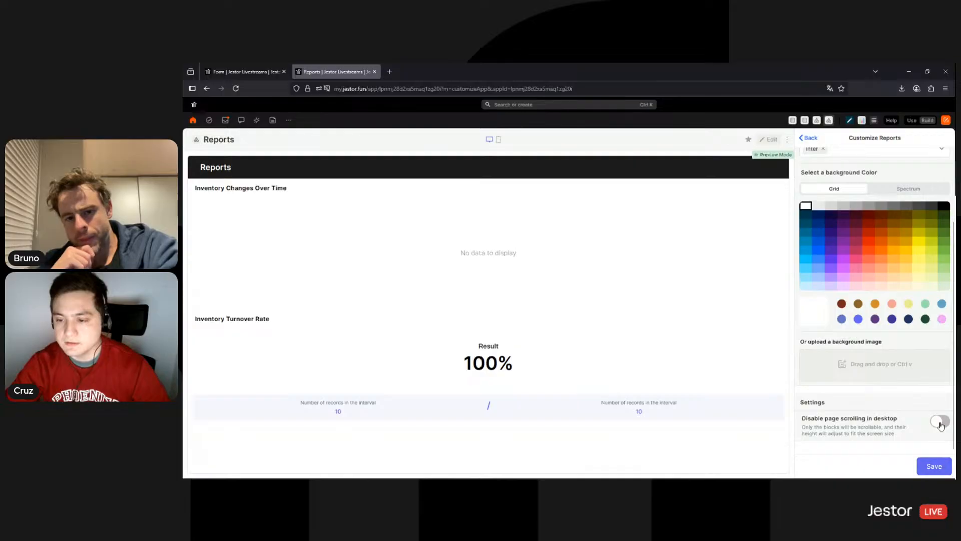
pyautogui.click(940, 421)
pyautogui.click(940, 468)
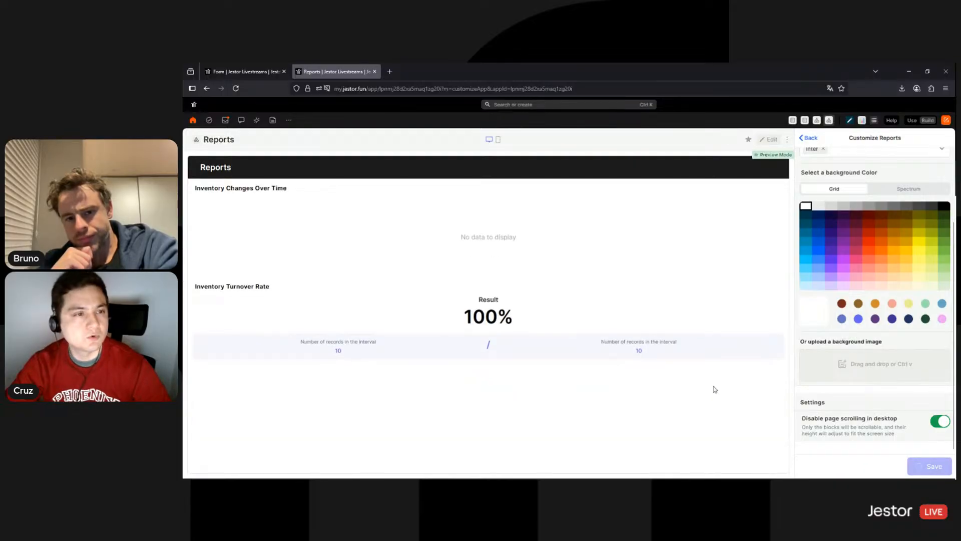
pyautogui.click(198, 142)
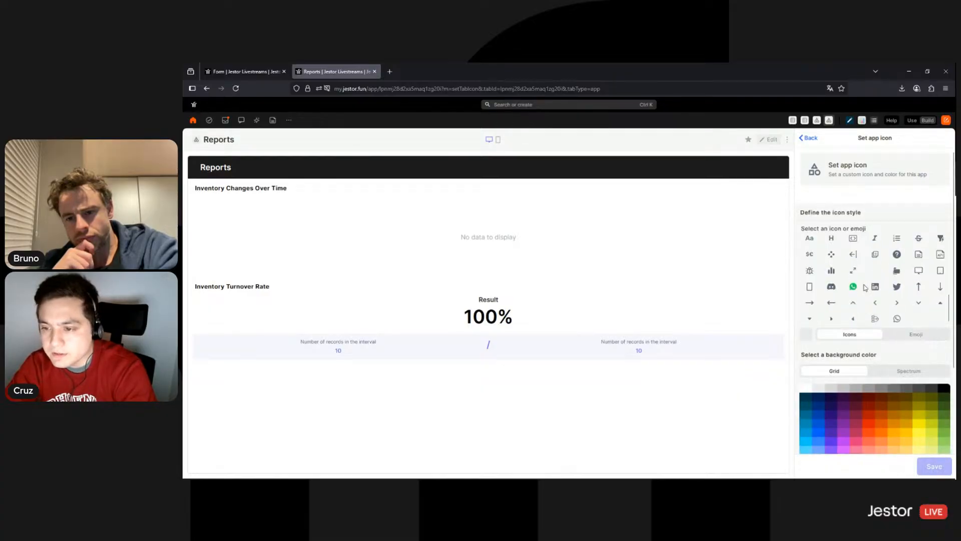
pyautogui.click(831, 272)
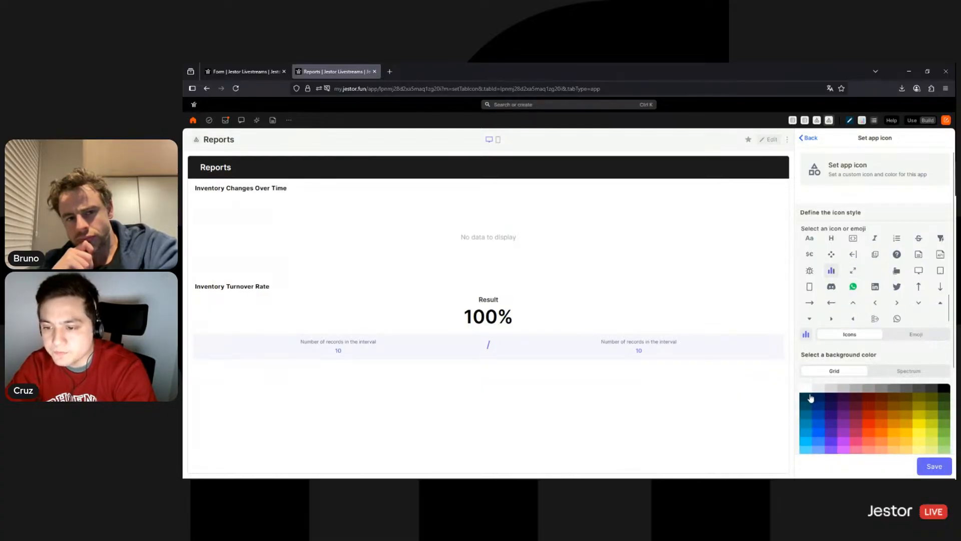
pyautogui.click(920, 467)
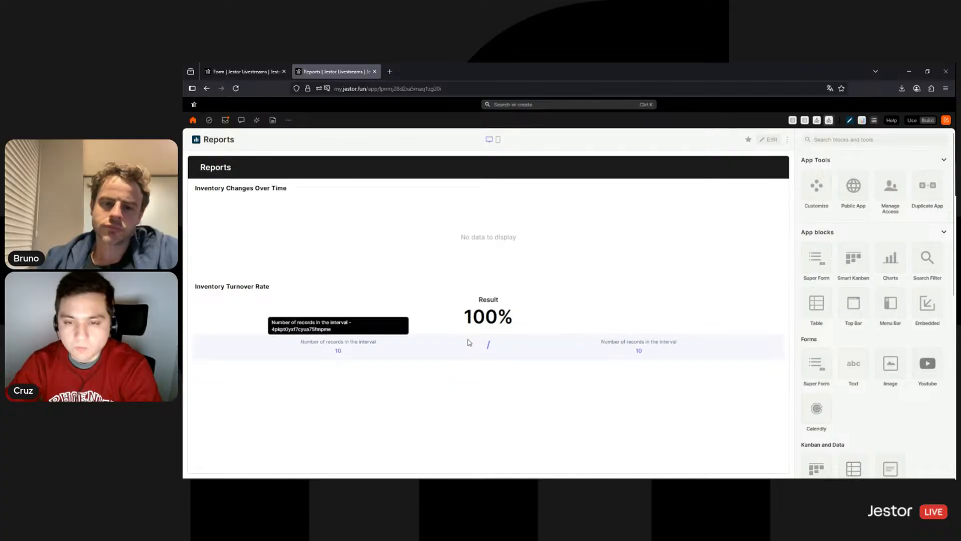
pyautogui.click(773, 140)
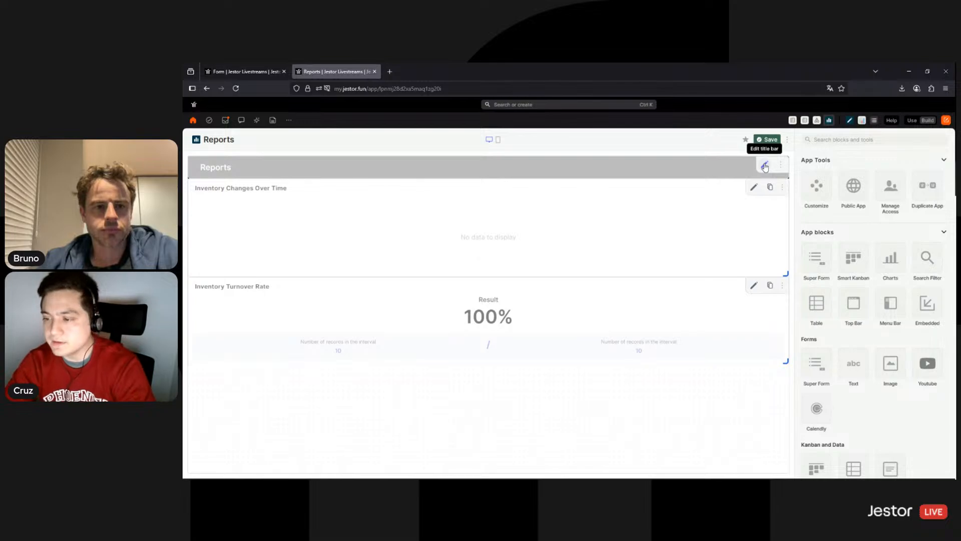
# Add a full-width table block linked to Inventory Log and name it Inventory Log
pyautogui.click(820, 304)
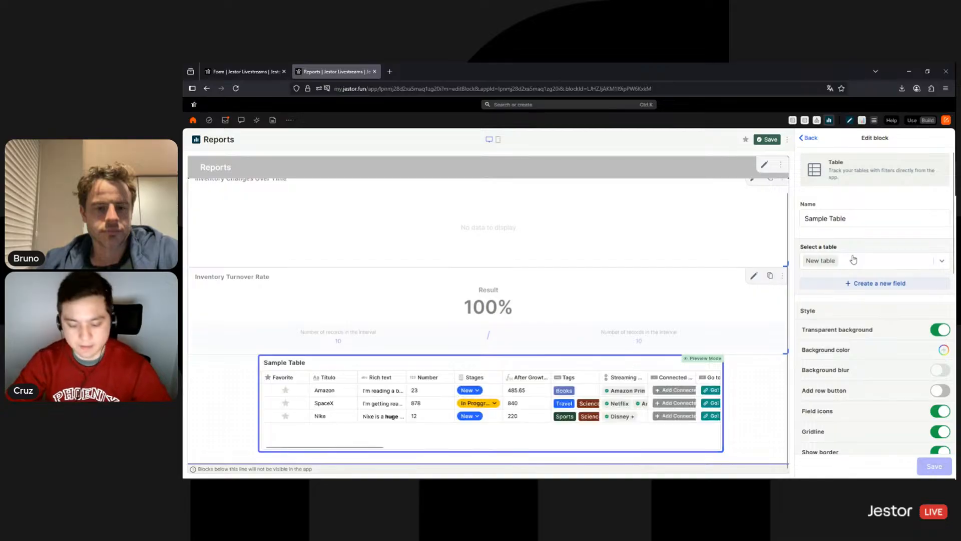
pyautogui.click(853, 259)
pyautogui.write('inven')
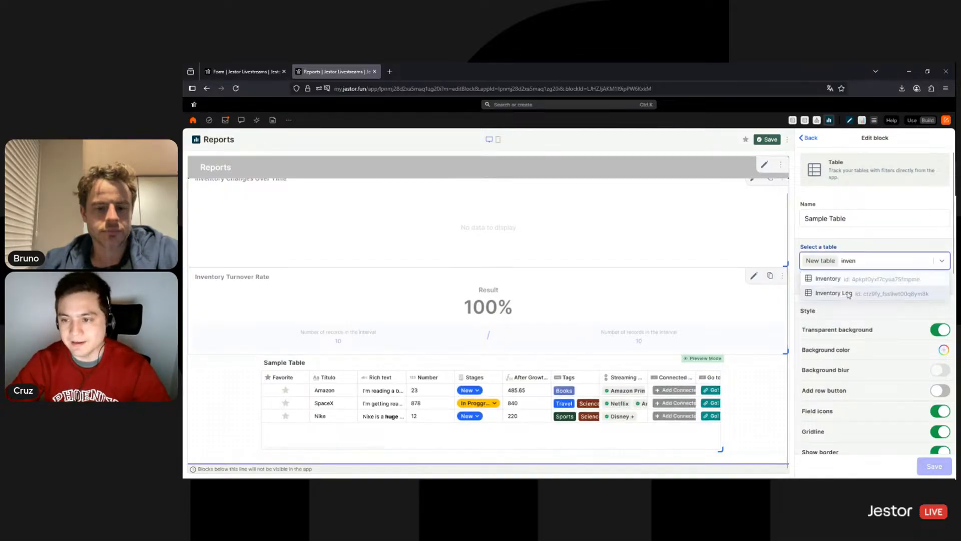
pyautogui.click(846, 294)
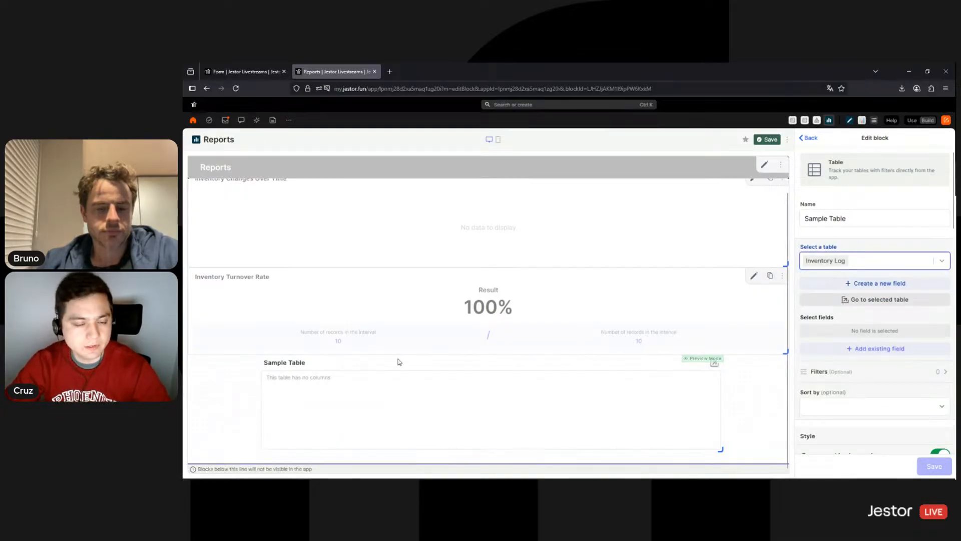
pyautogui.moveTo(399, 361); pyautogui.dragTo(334, 367)
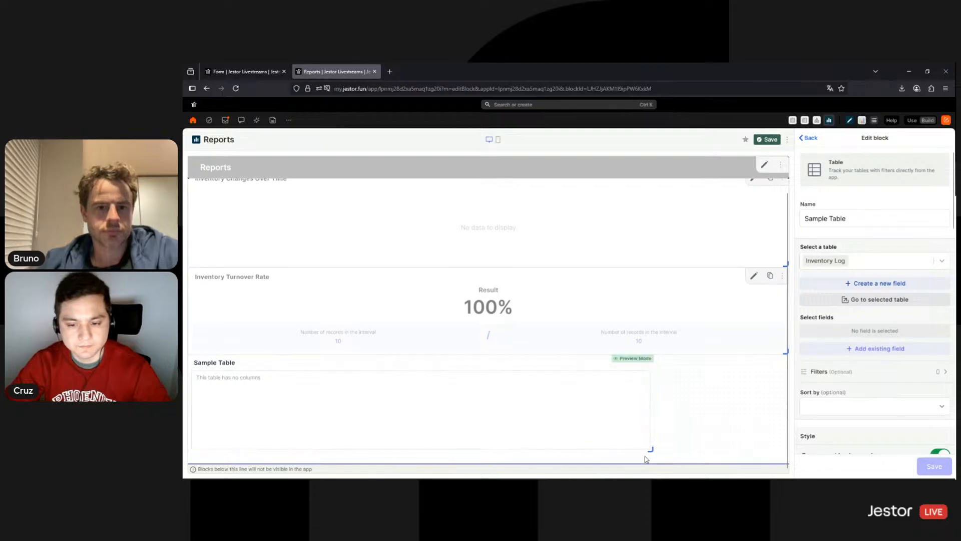
pyautogui.moveTo(786, 461); pyautogui.dragTo(786, 461)
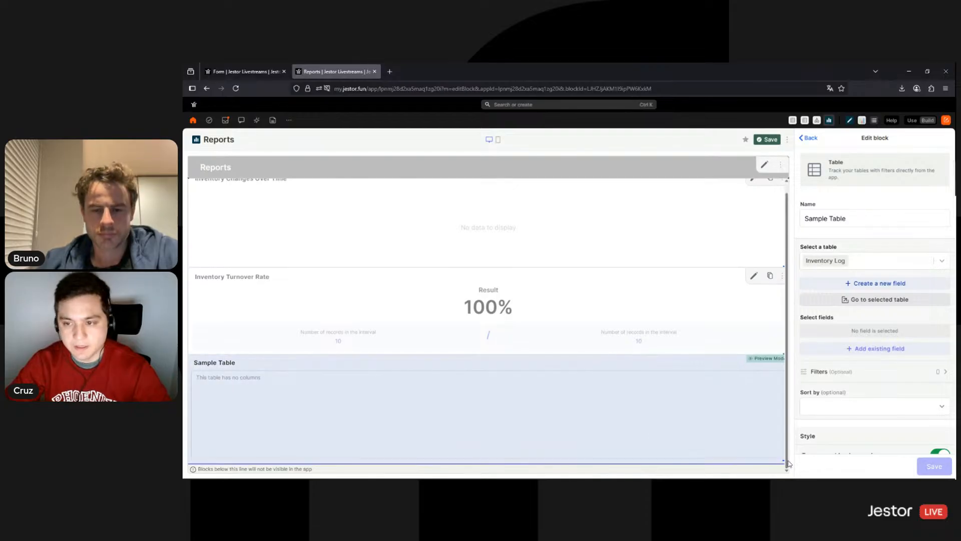
pyautogui.tripleClick(846, 218)
pyautogui.write('Inv')
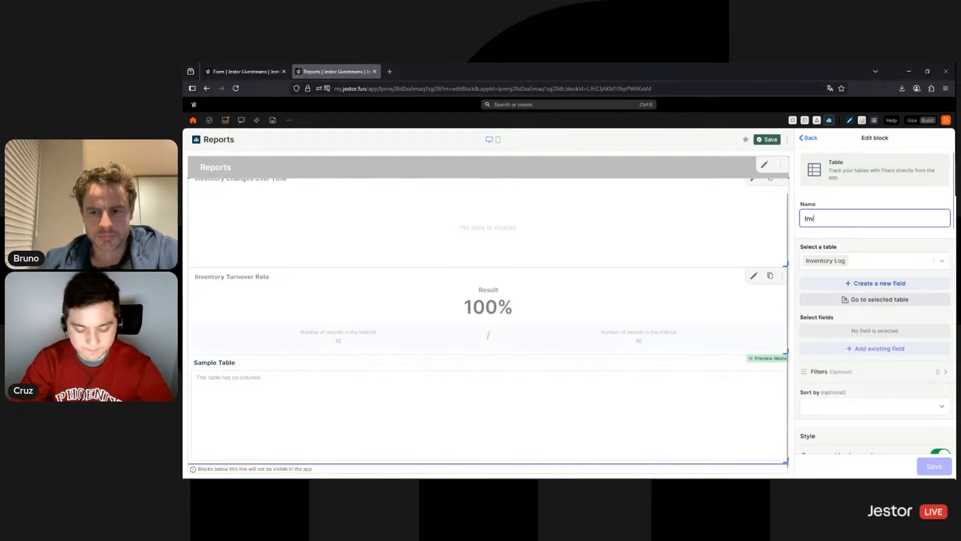
pyautogui.write('entory Log')
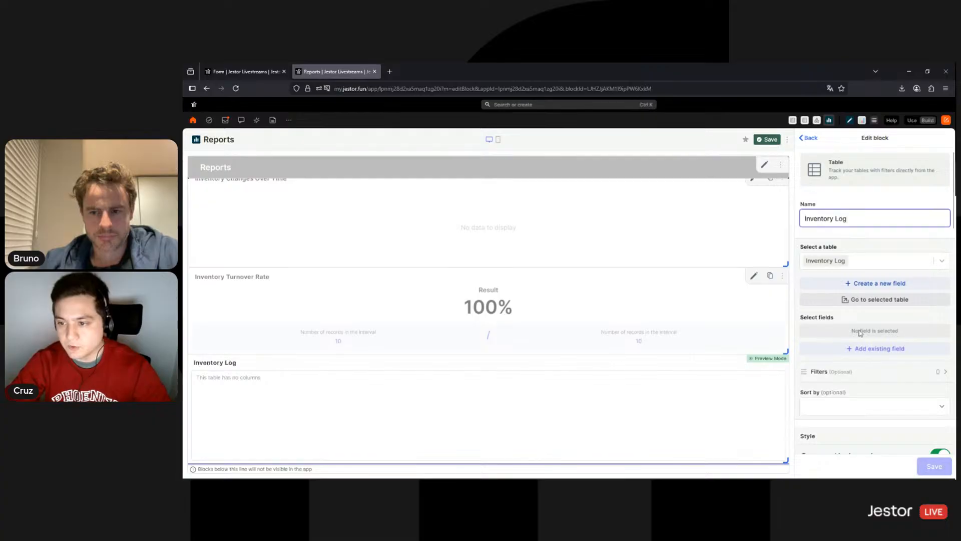
# Show the Product, Created by, Created at, Operation and Quantity columns in the table
pyautogui.click(863, 349)
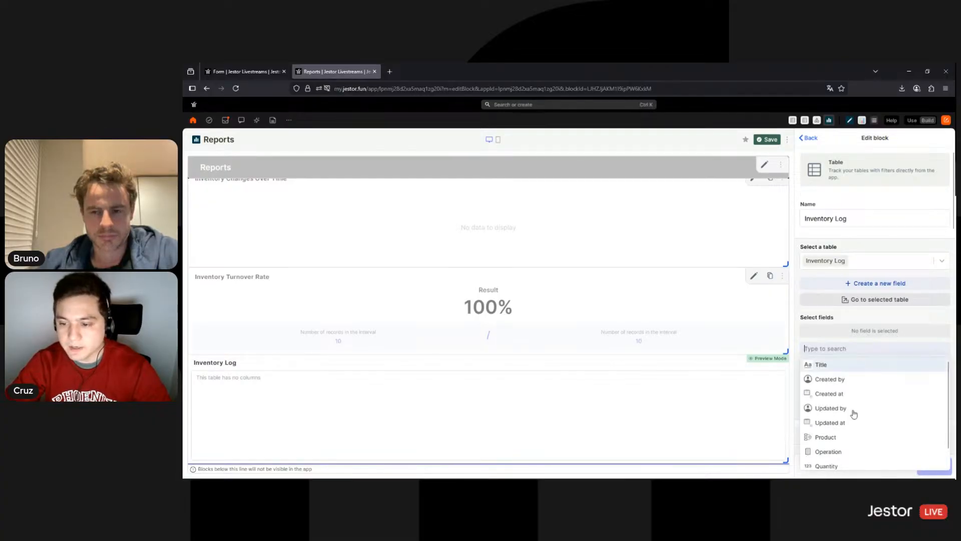
pyautogui.click(839, 444)
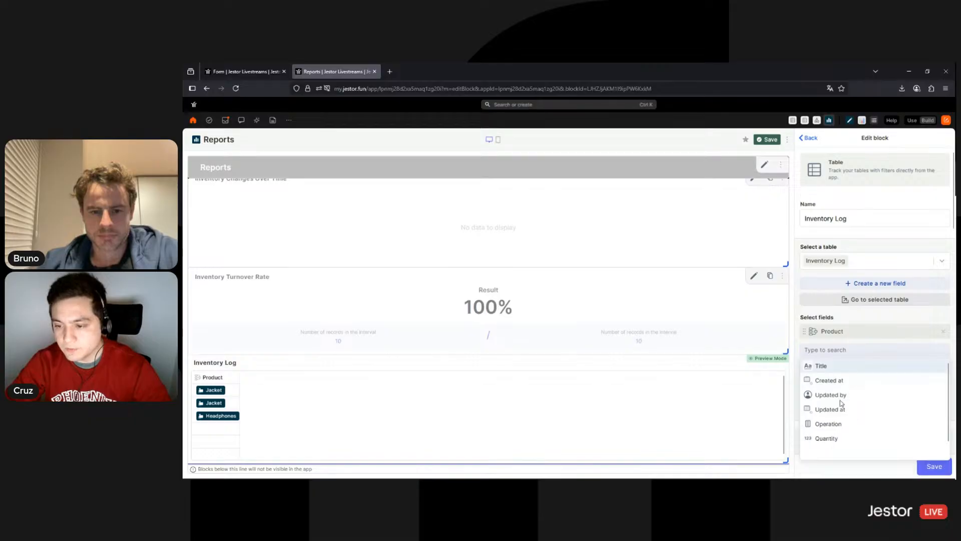
pyautogui.click(842, 386)
pyautogui.click(843, 393)
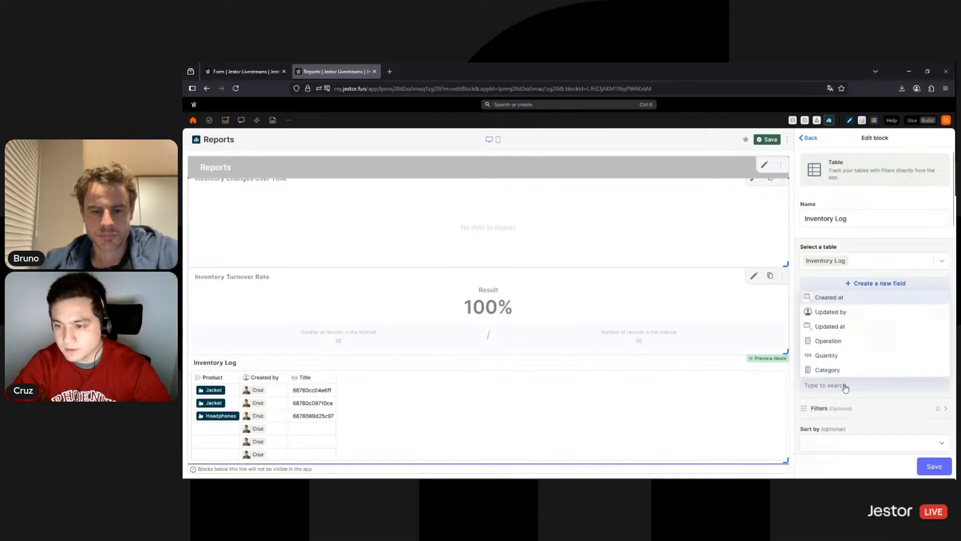
pyautogui.click(836, 299)
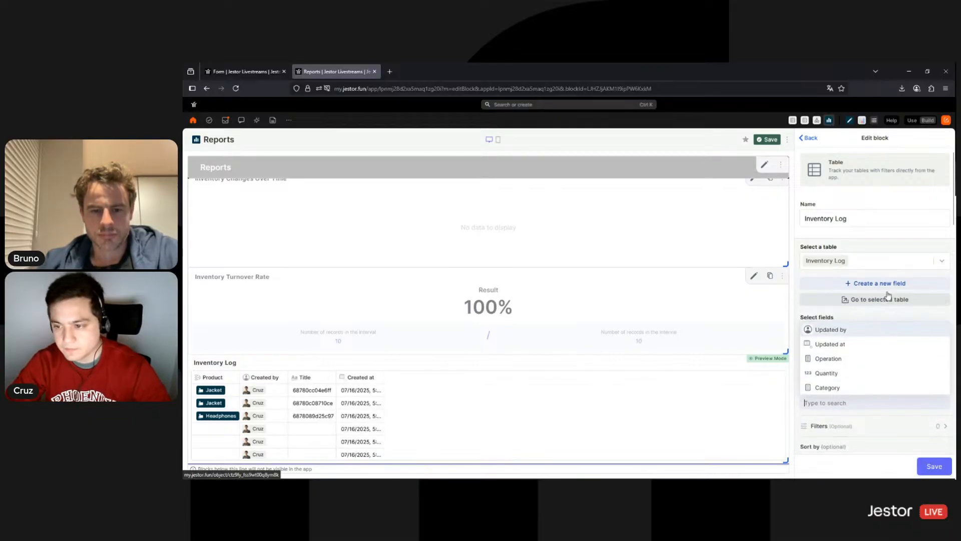
pyautogui.click(896, 319)
pyautogui.click(944, 367)
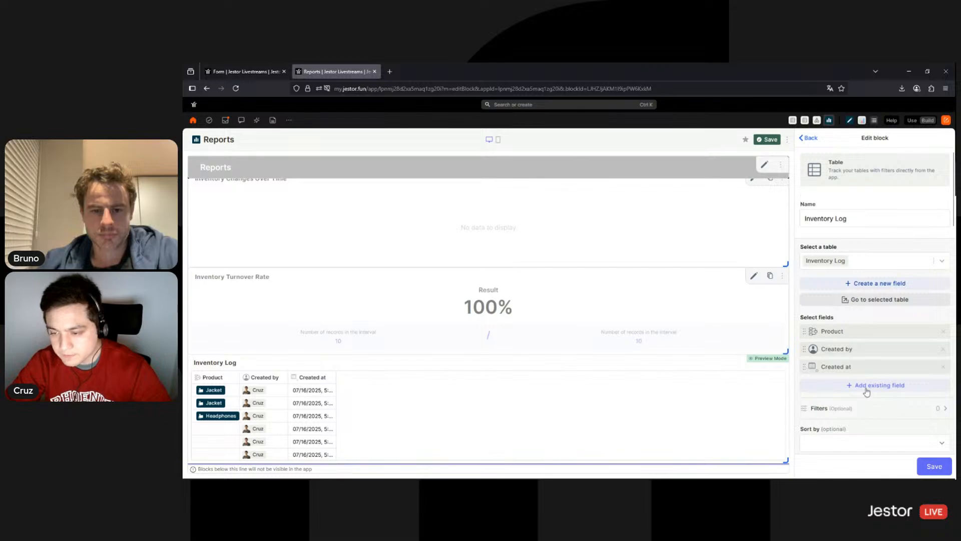
pyautogui.click(866, 391)
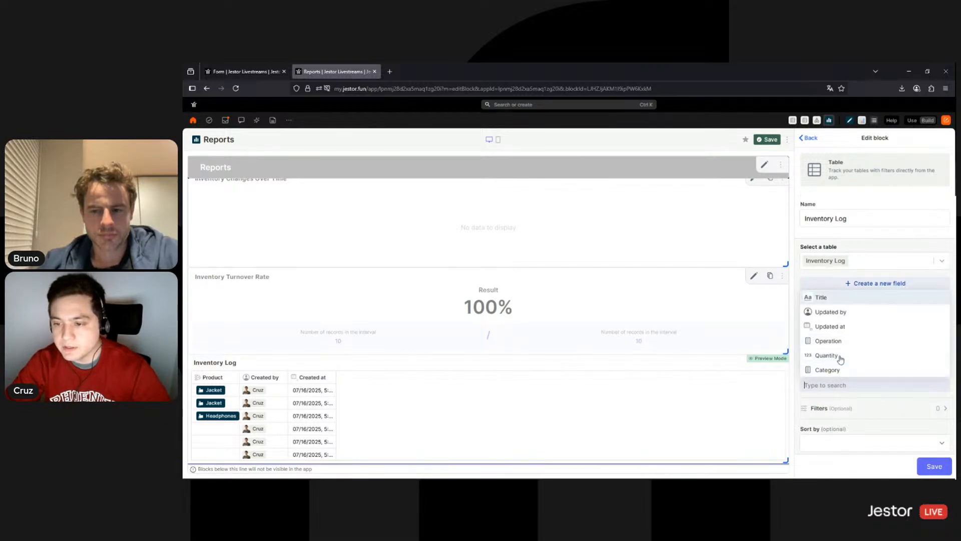
pyautogui.click(833, 341)
pyautogui.click(837, 374)
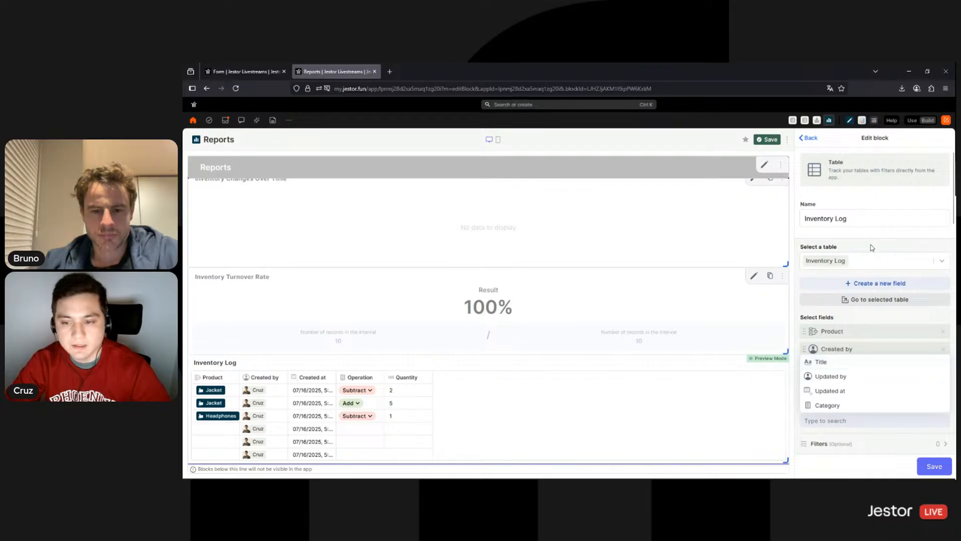
# Turn off field icons and gridlines and allow users to download the table data
pyautogui.scroll(-2, 901, 307)
pyautogui.scroll(-2, 912, 308)
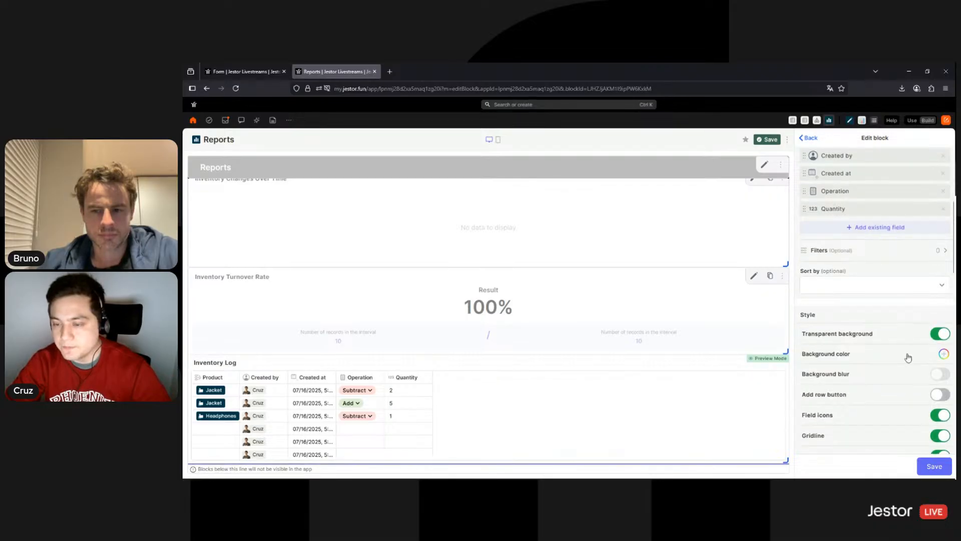
pyautogui.scroll(-2, 931, 327)
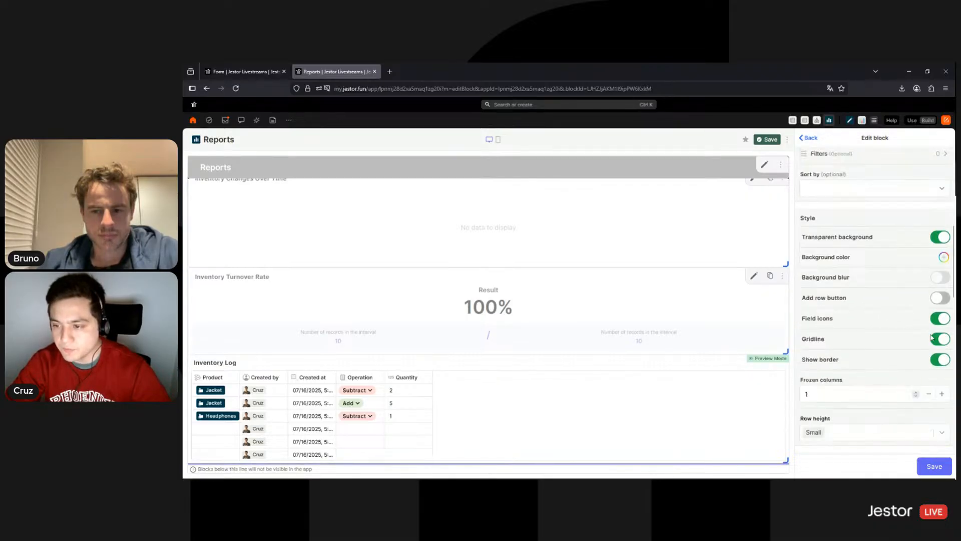
pyautogui.click(939, 320)
pyautogui.click(939, 339)
pyautogui.scroll(-5, 931, 335)
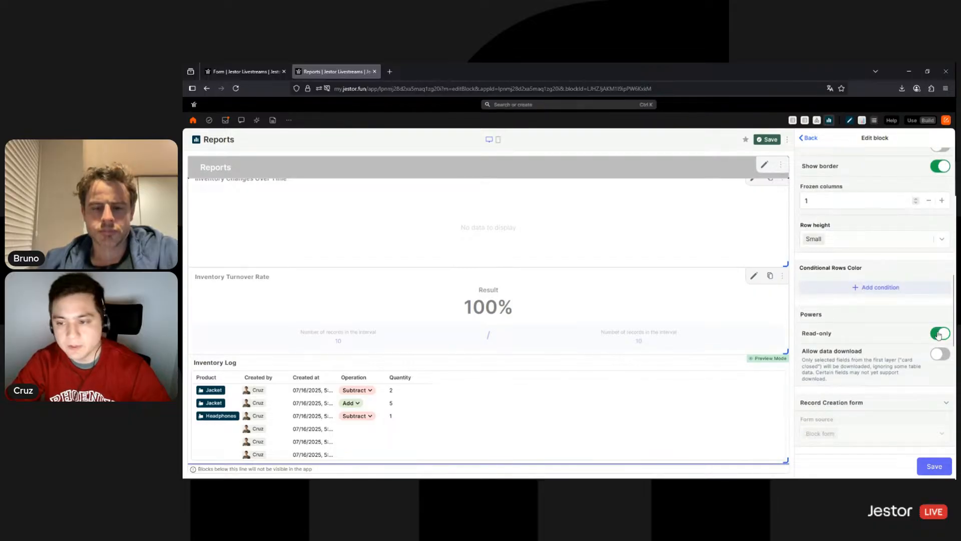
pyautogui.click(939, 354)
# Use the Default table form for record updates and save the table block
pyautogui.scroll(-4, 931, 350)
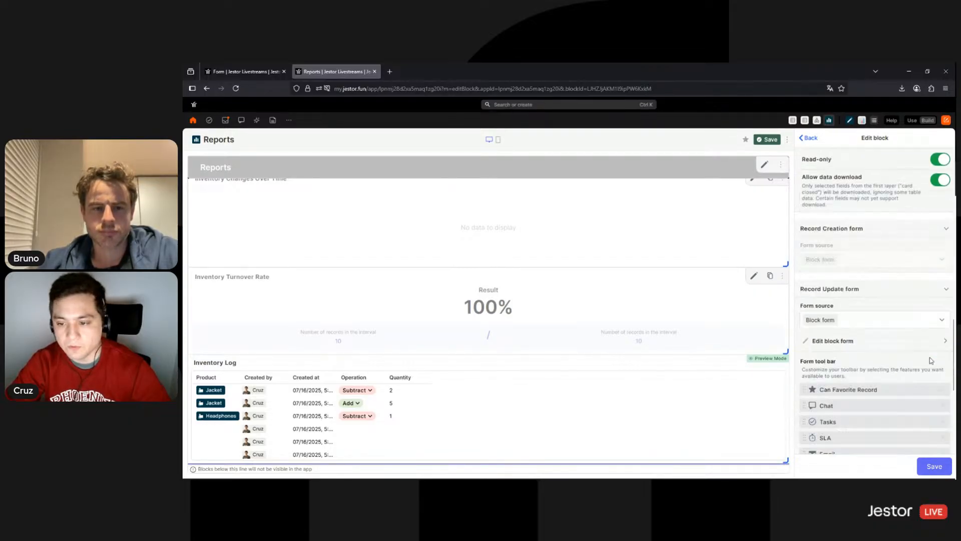
pyautogui.click(886, 300)
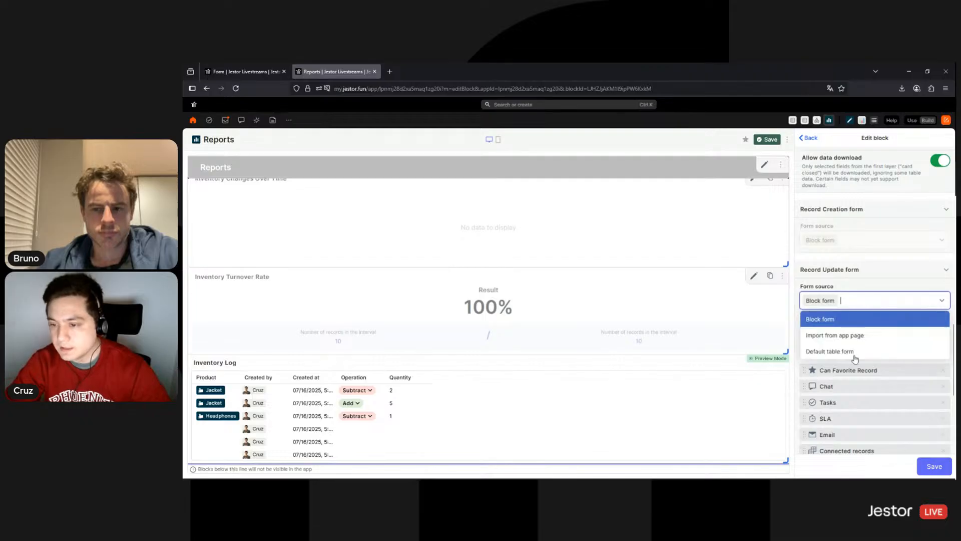
pyautogui.click(851, 352)
pyautogui.click(934, 468)
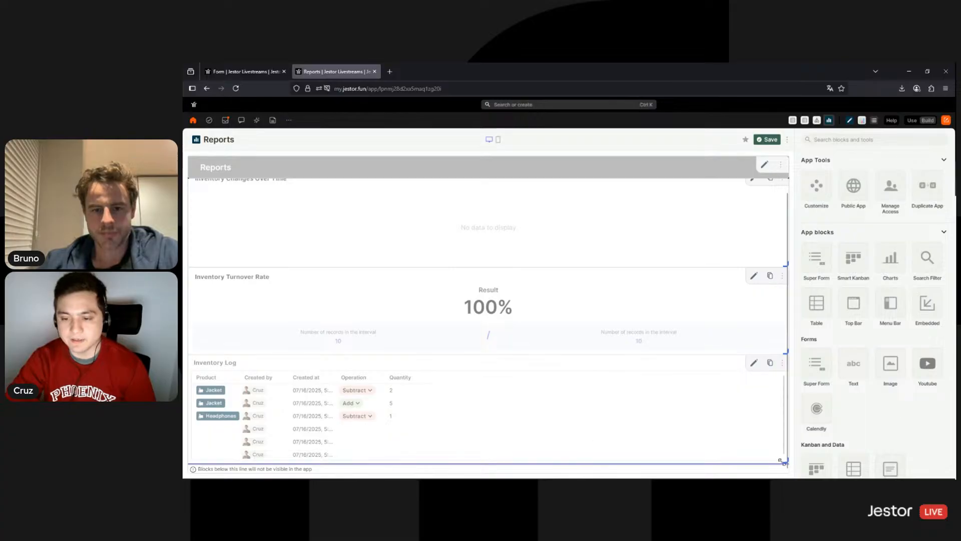
pyautogui.moveTo(784, 460)
pyautogui.mouseDown()
pyautogui.moveTo(583, 457)
pyautogui.moveTo(784, 463)
pyautogui.mouseUp()
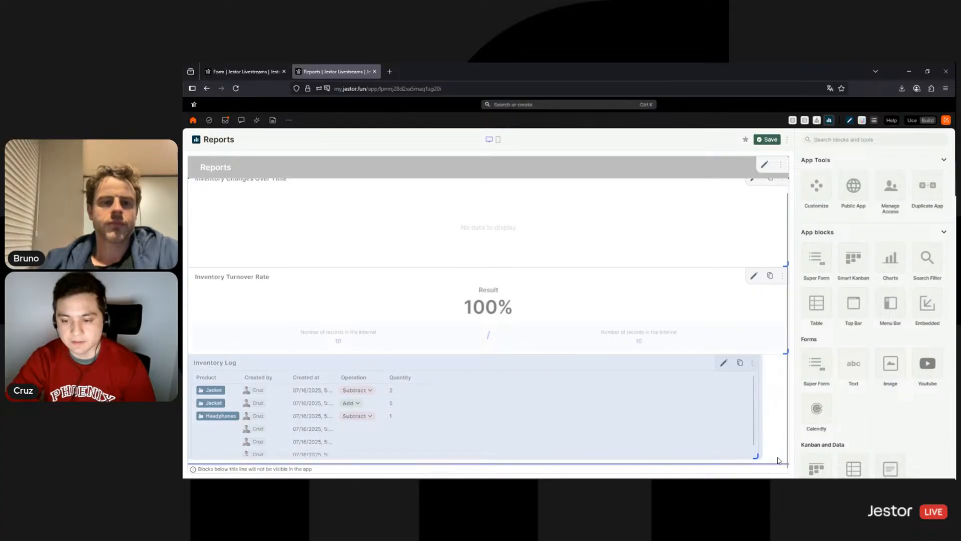
pyautogui.click(764, 167)
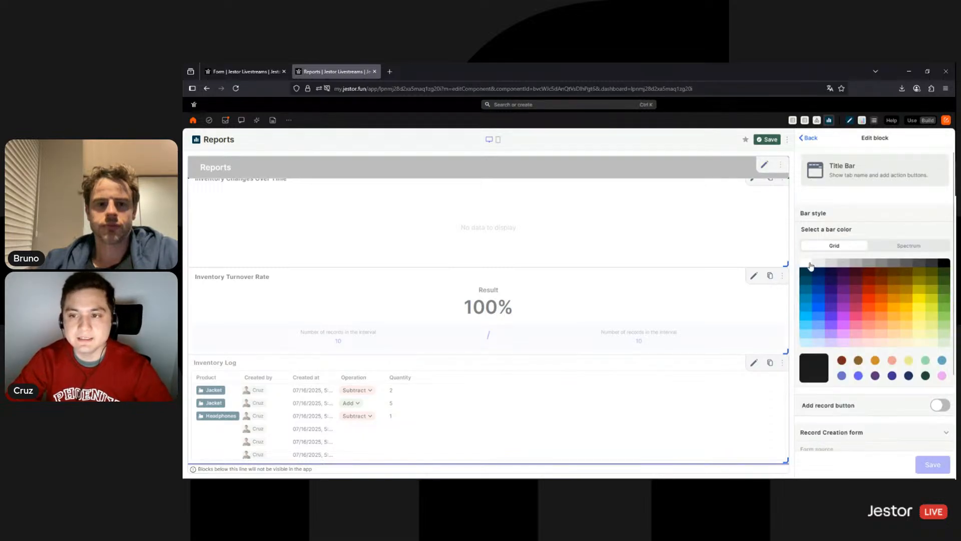
# Make the title bar white and add a button that creates Inventory Log records
pyautogui.click(810, 264)
pyautogui.scroll(-3, 893, 279)
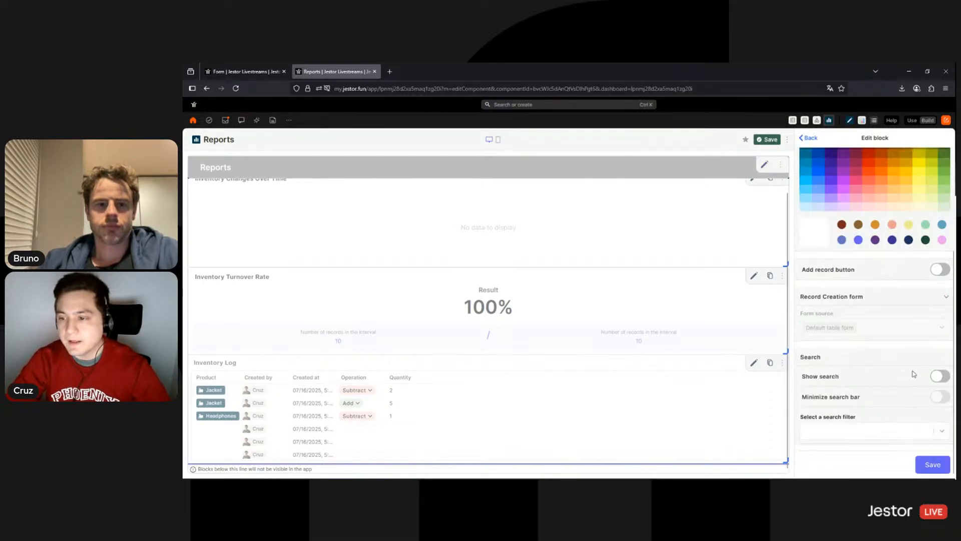
pyautogui.click(939, 270)
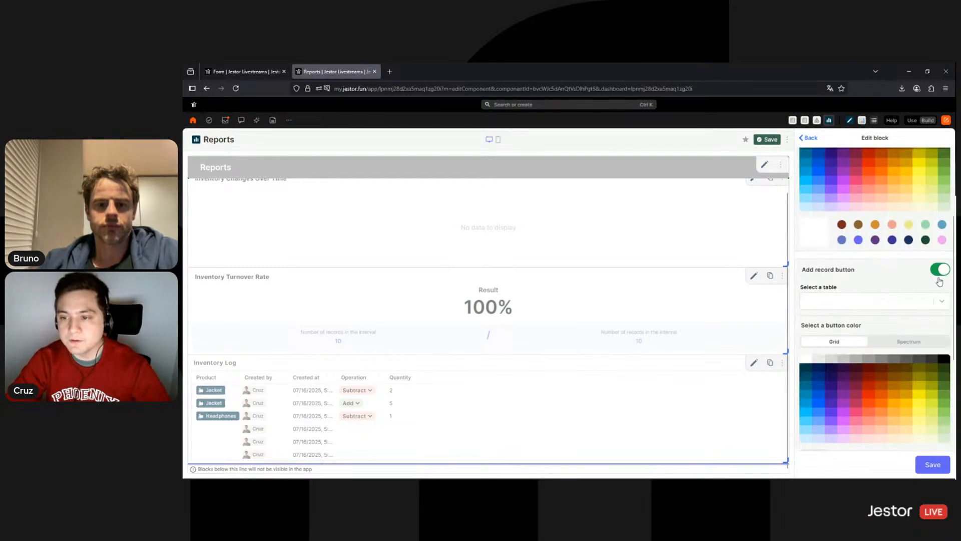
pyautogui.click(911, 305)
pyautogui.write('ien')
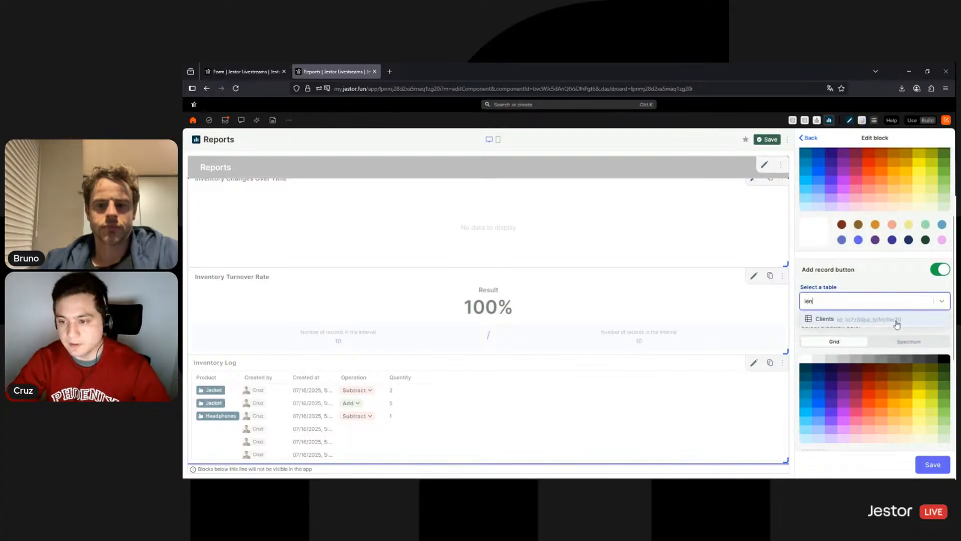
pyautogui.press('BackSpace')
pyautogui.press('BackSpace')
pyautogui.write('n')
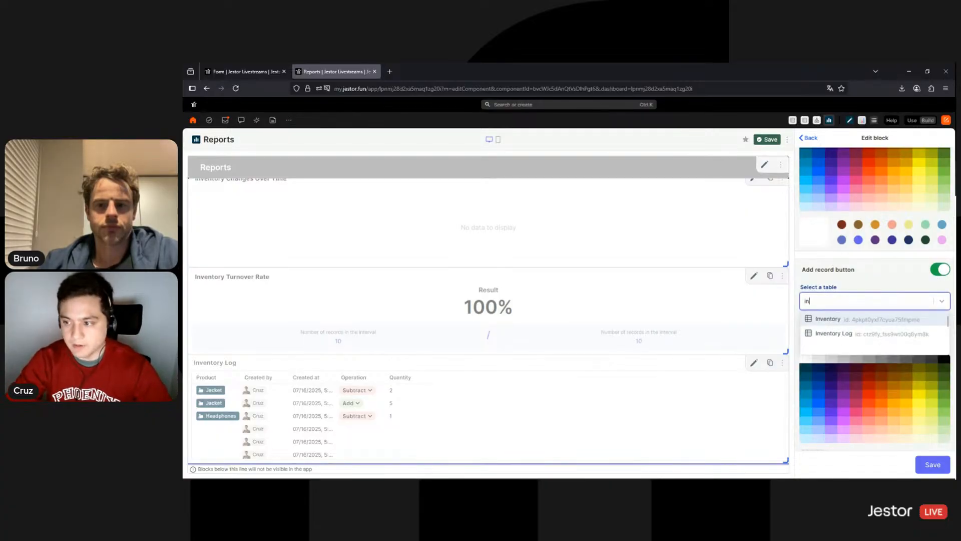
pyautogui.write('e')
pyautogui.press('BackSpace')
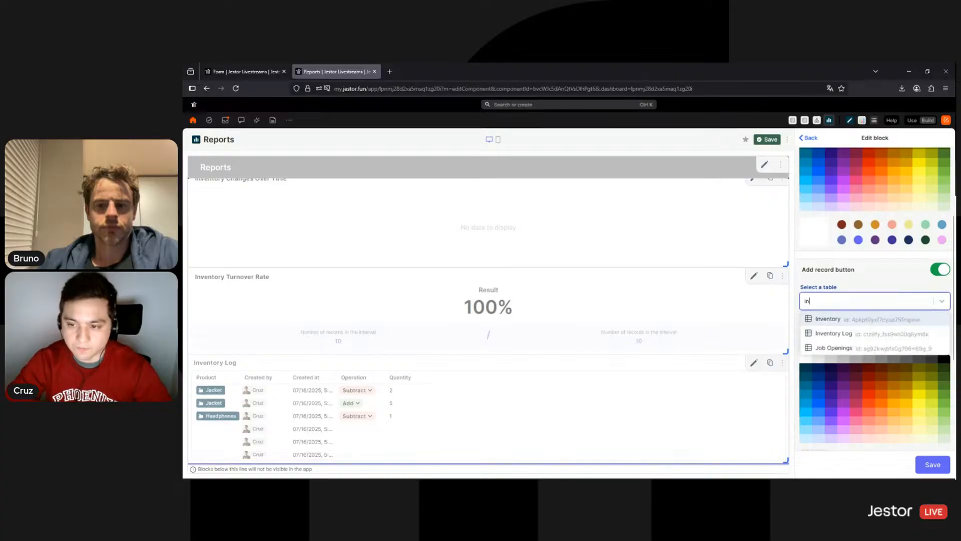
pyautogui.write('v')
pyautogui.click(875, 335)
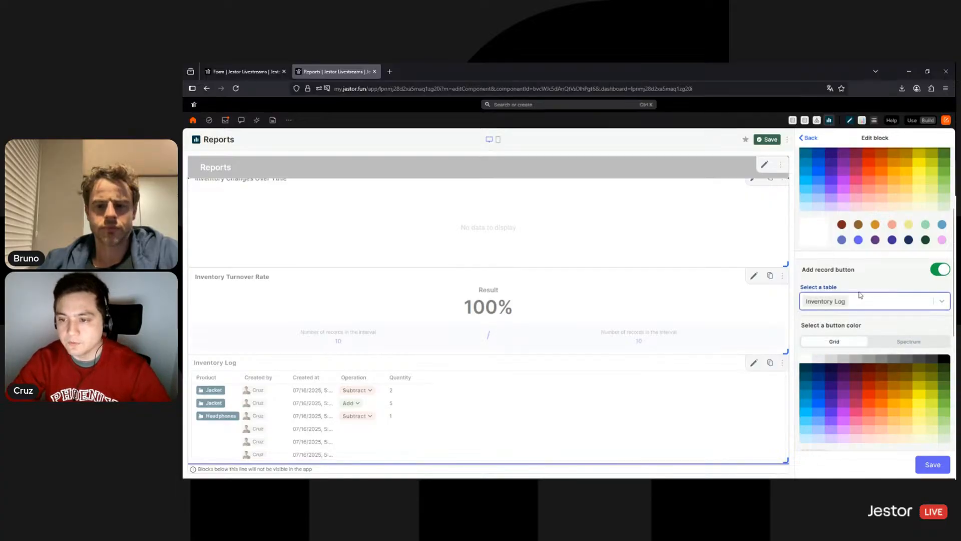
# Colour the button dark navy, label it Record Transaction, and view the Form page
pyautogui.scroll(-1, 821, 325)
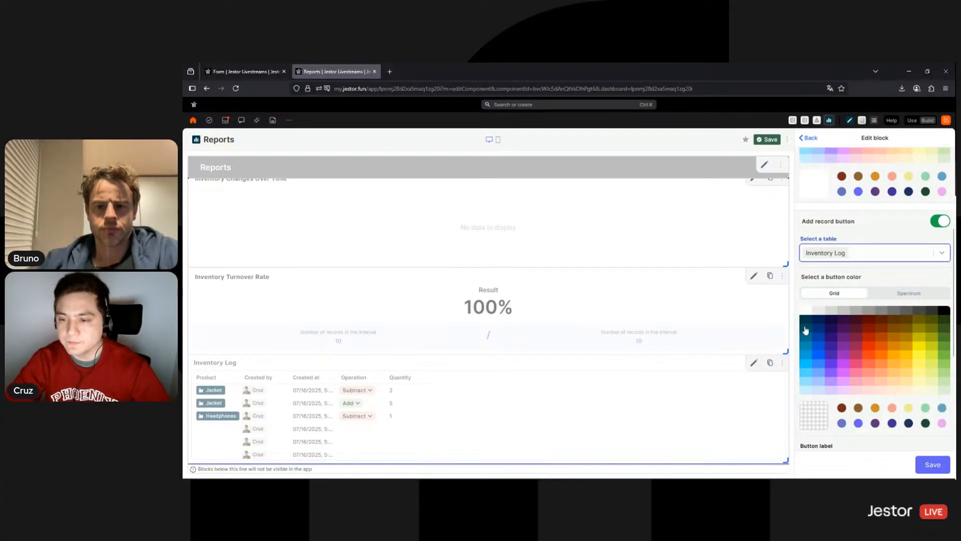
pyautogui.click(828, 318)
pyautogui.scroll(-4, 851, 300)
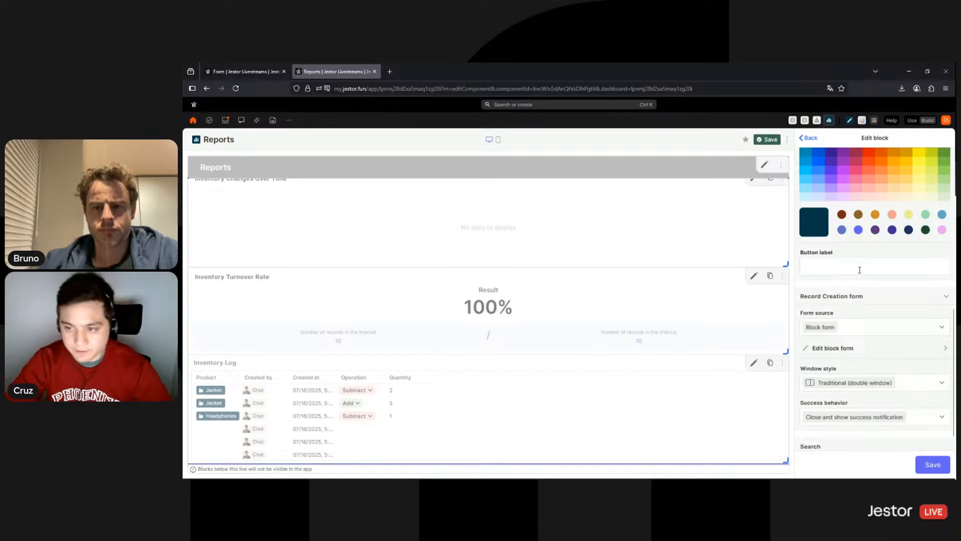
pyautogui.click(859, 270)
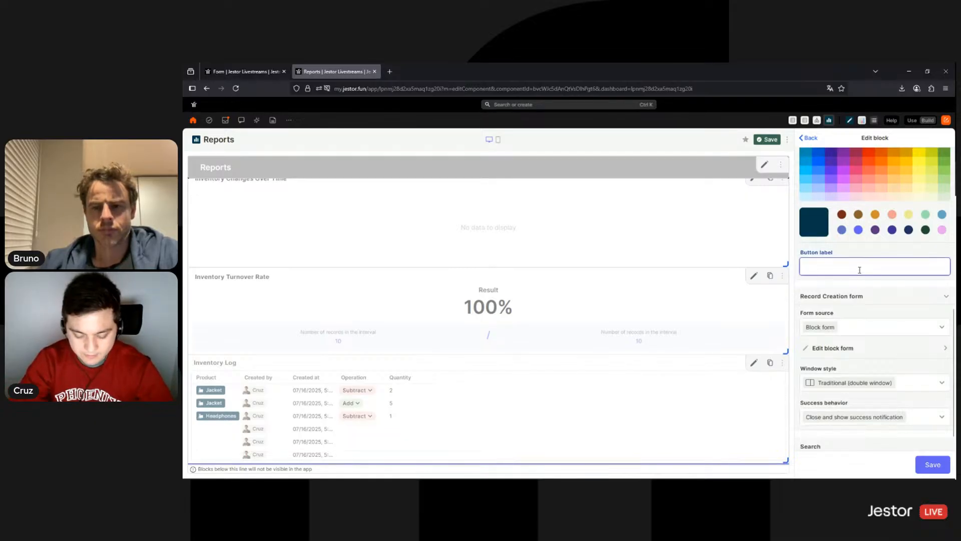
pyautogui.write('Add')
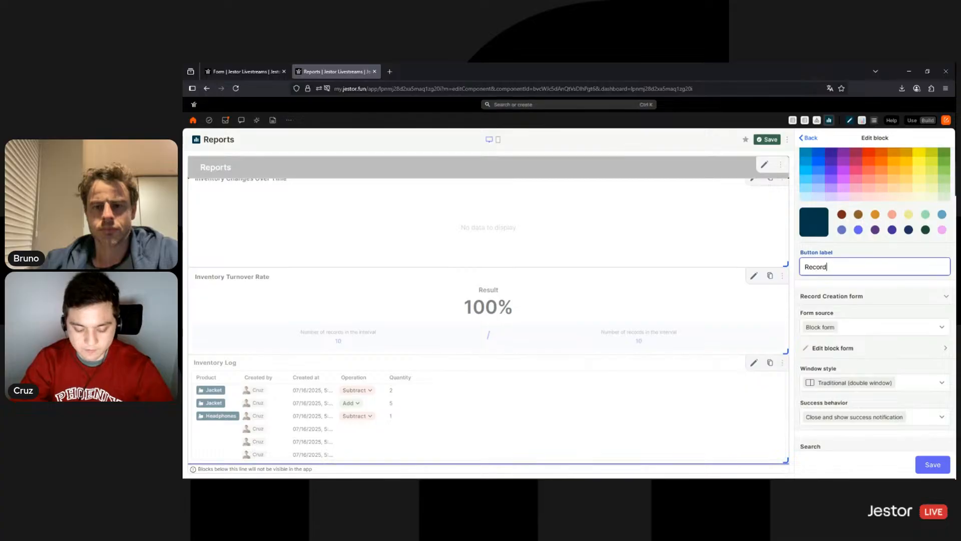
pyautogui.write('tion')
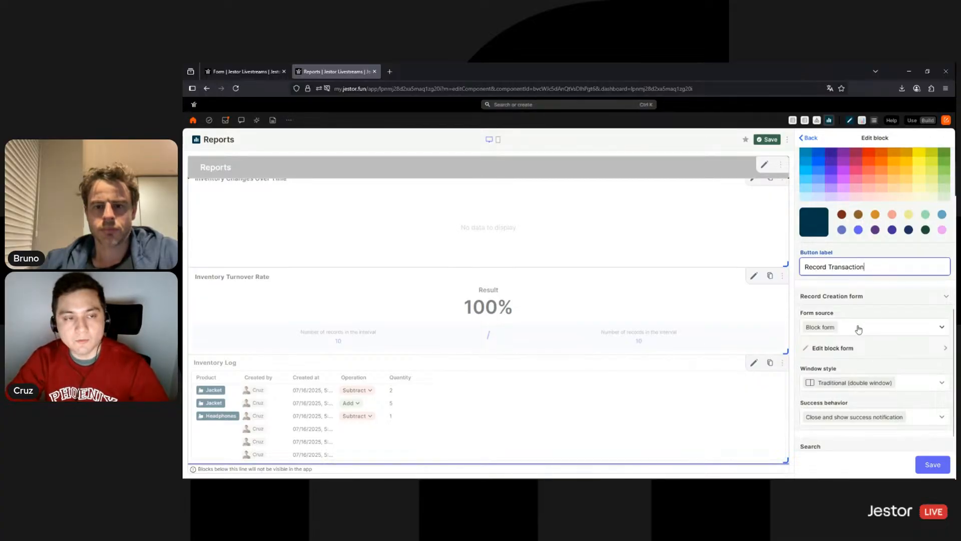
pyautogui.click(242, 72)
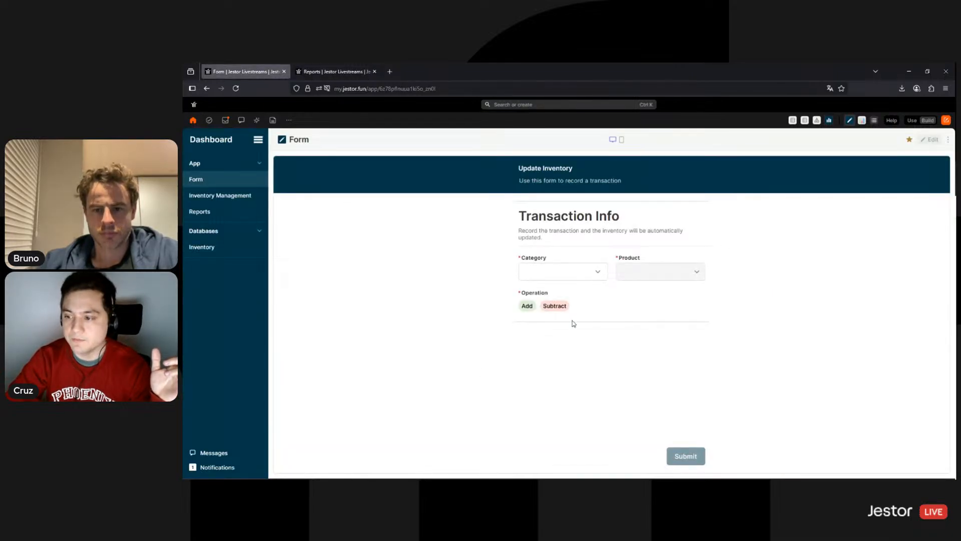
# Set the button's form source to the Inventory Log Form imported from the Form app page
pyautogui.click(331, 71)
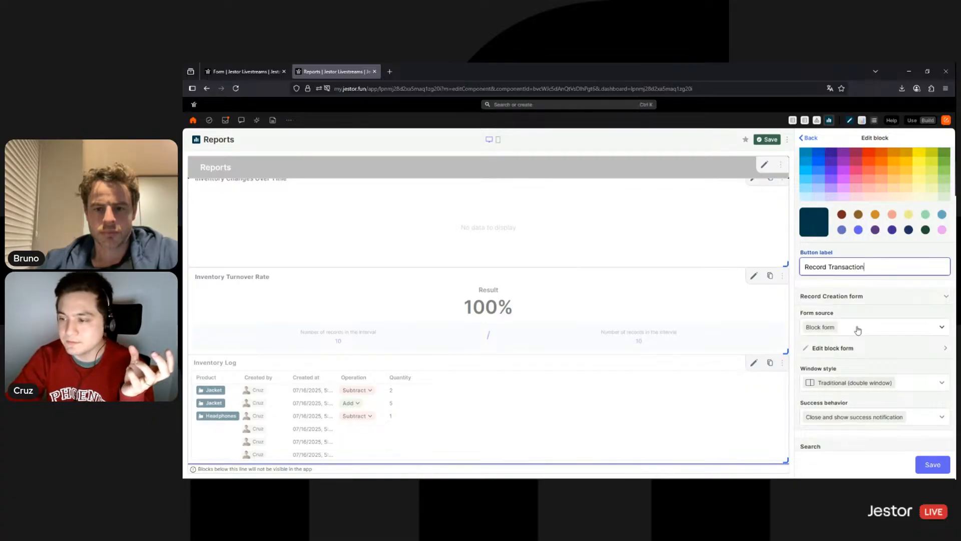
pyautogui.click(857, 330)
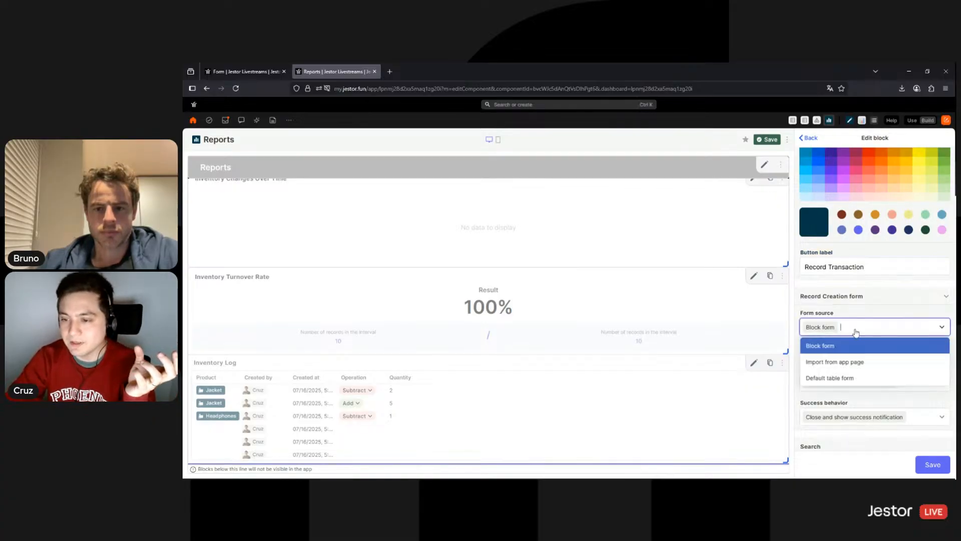
pyautogui.click(834, 362)
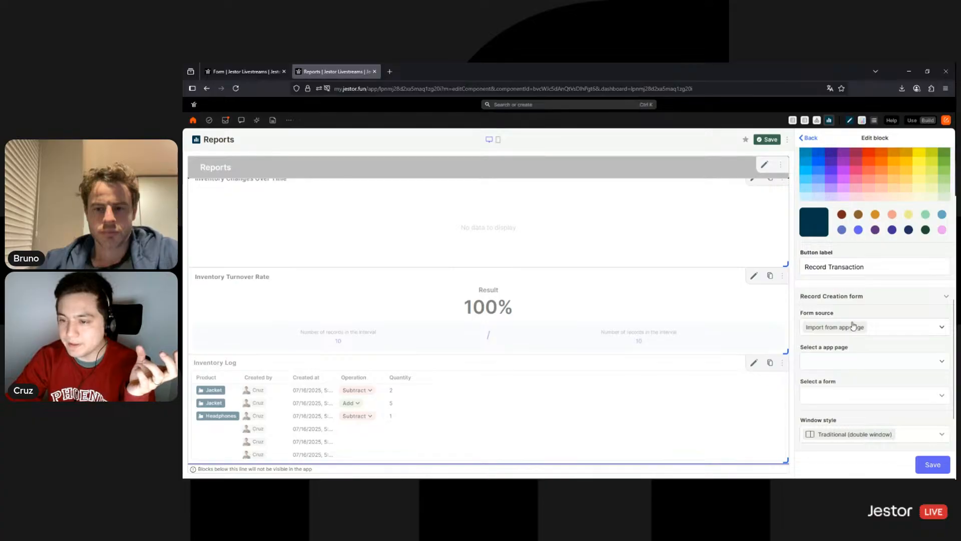
pyautogui.click(852, 364)
pyautogui.write('form')
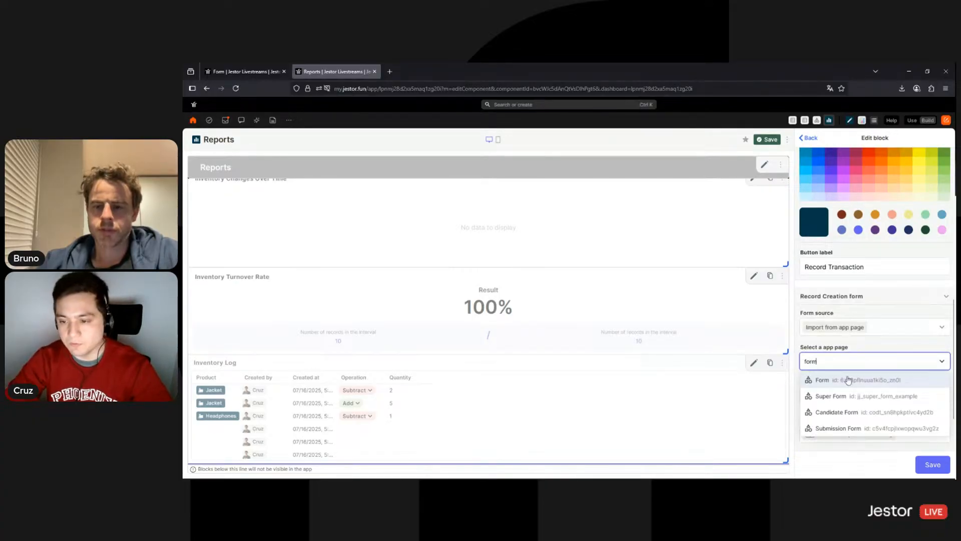
pyautogui.click(848, 380)
pyautogui.click(840, 410)
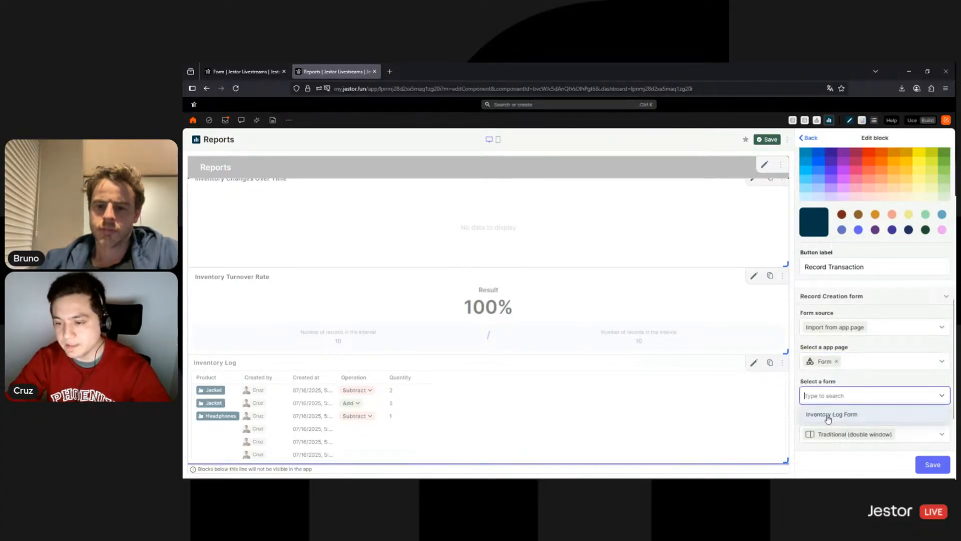
pyautogui.click(843, 417)
# Make the form open in a wider double window and save the button settings
pyautogui.scroll(-3, 861, 383)
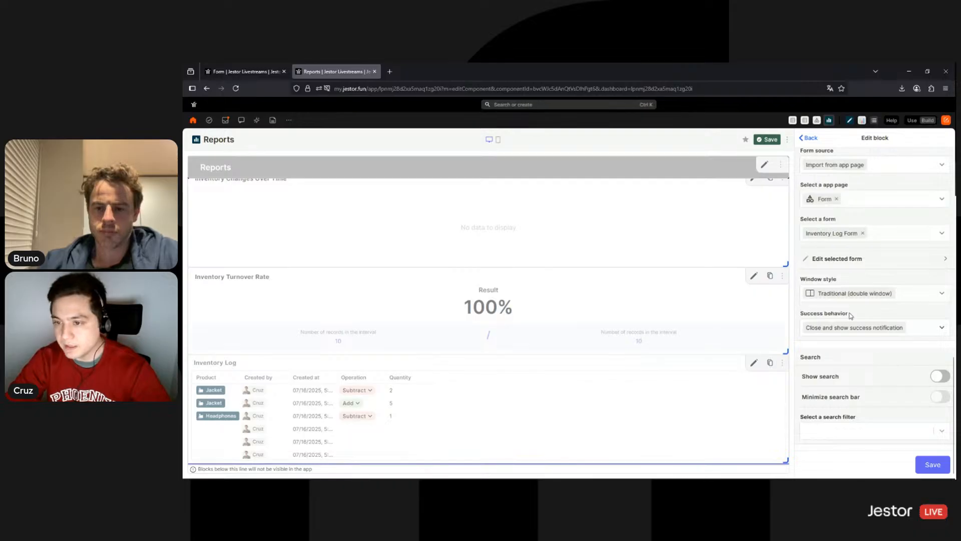
pyautogui.click(901, 302)
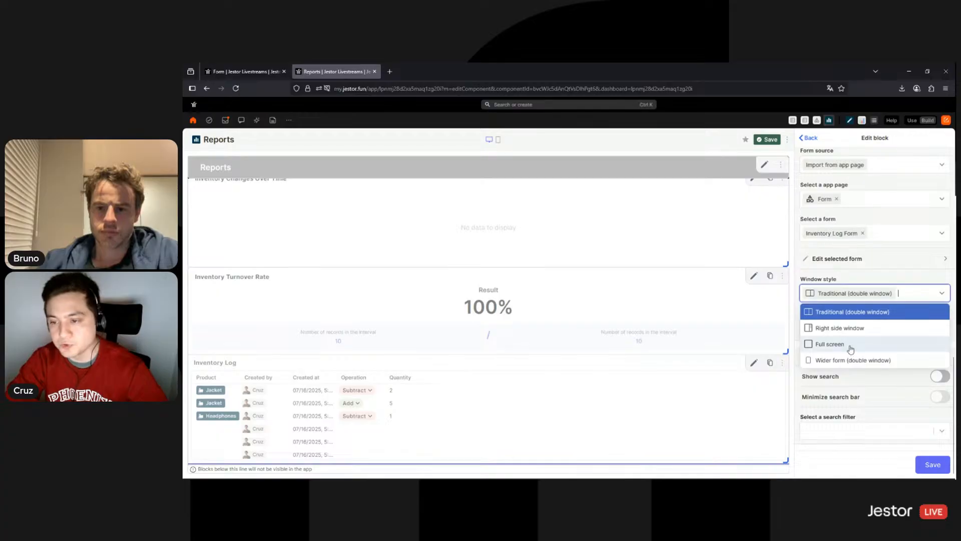
pyautogui.click(851, 348)
pyautogui.click(897, 298)
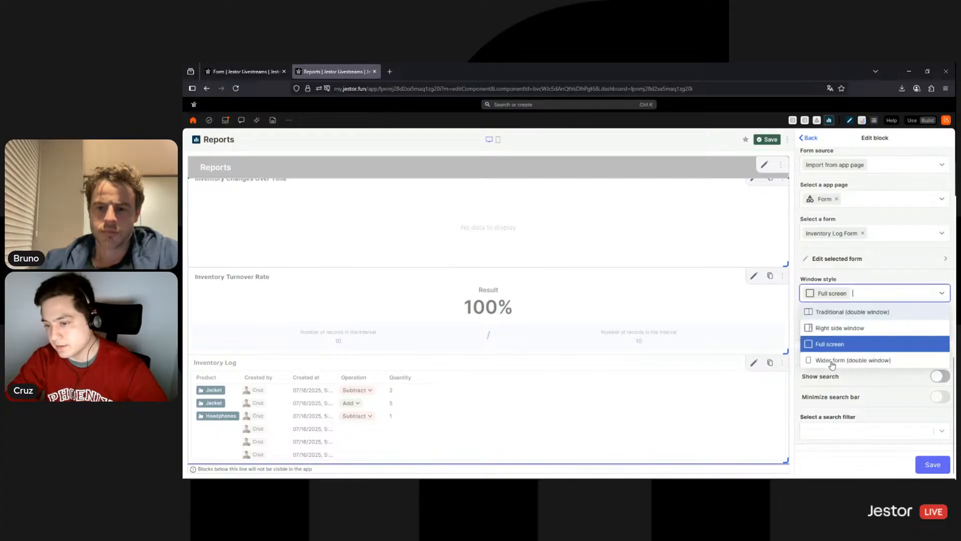
pyautogui.click(839, 360)
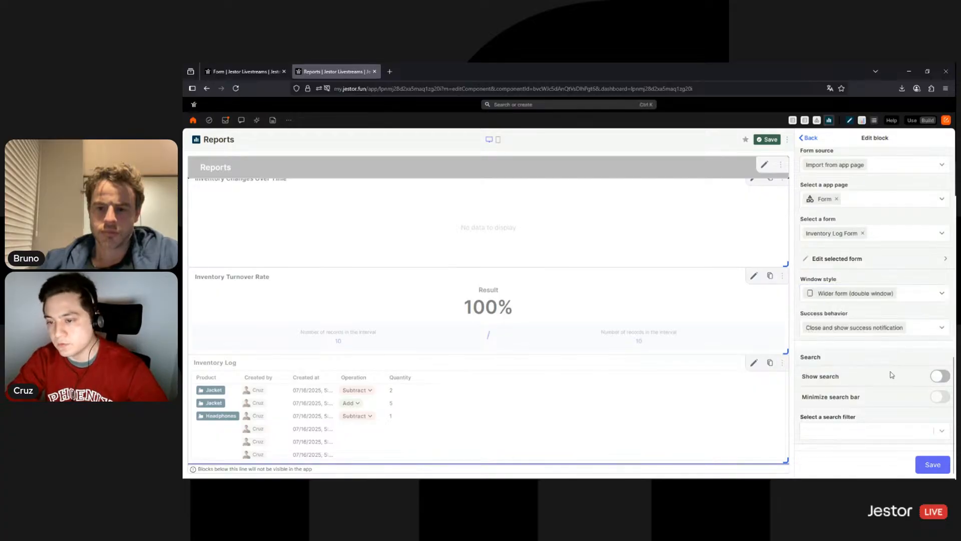
pyautogui.click(933, 465)
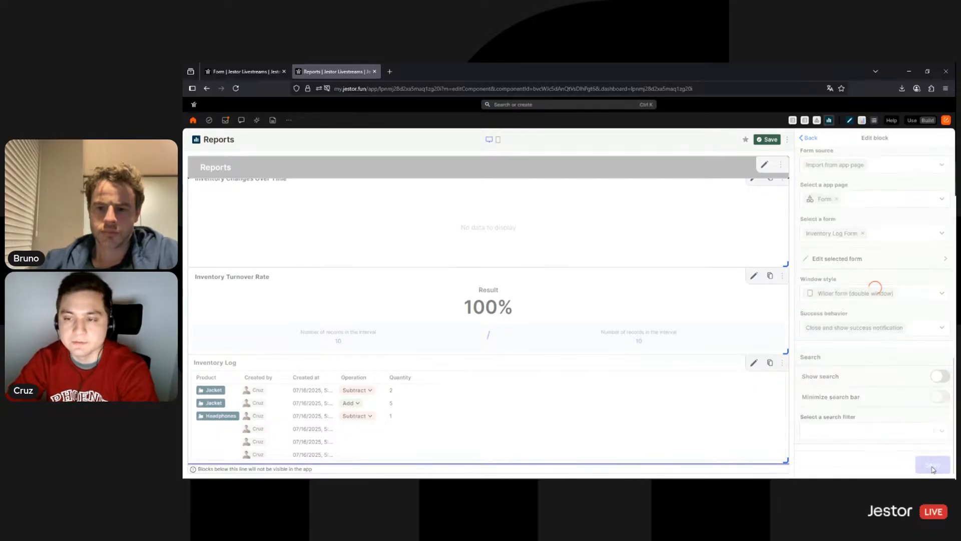
pyautogui.click(768, 140)
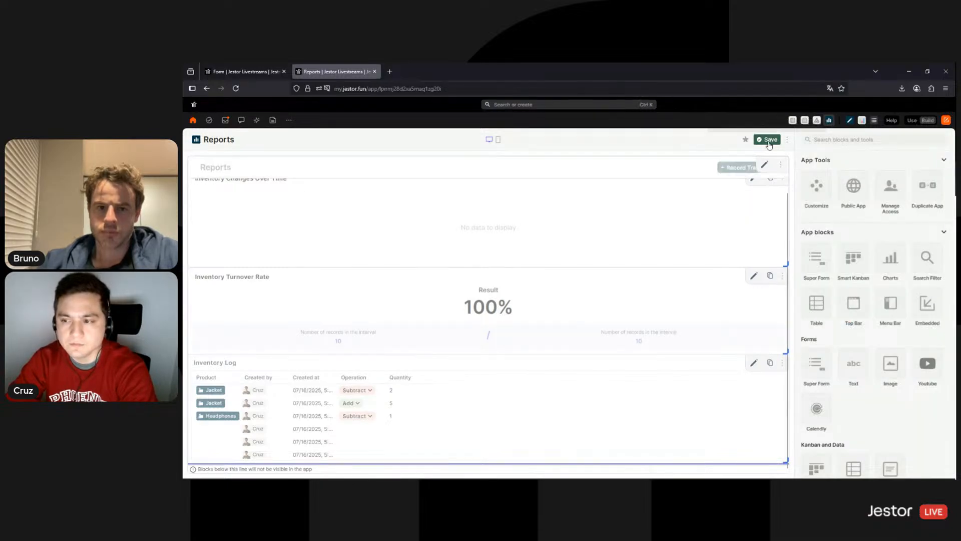
pyautogui.click(901, 172)
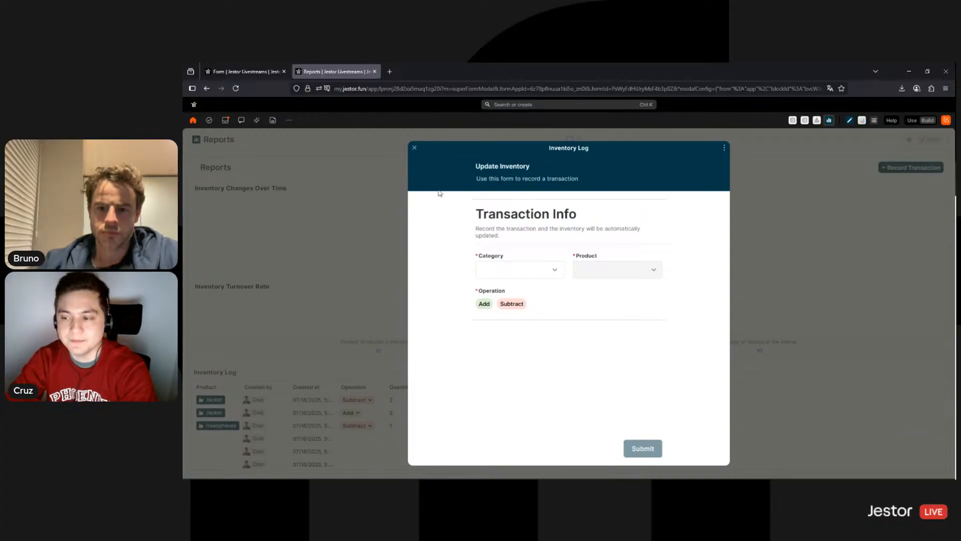
pyautogui.click(355, 258)
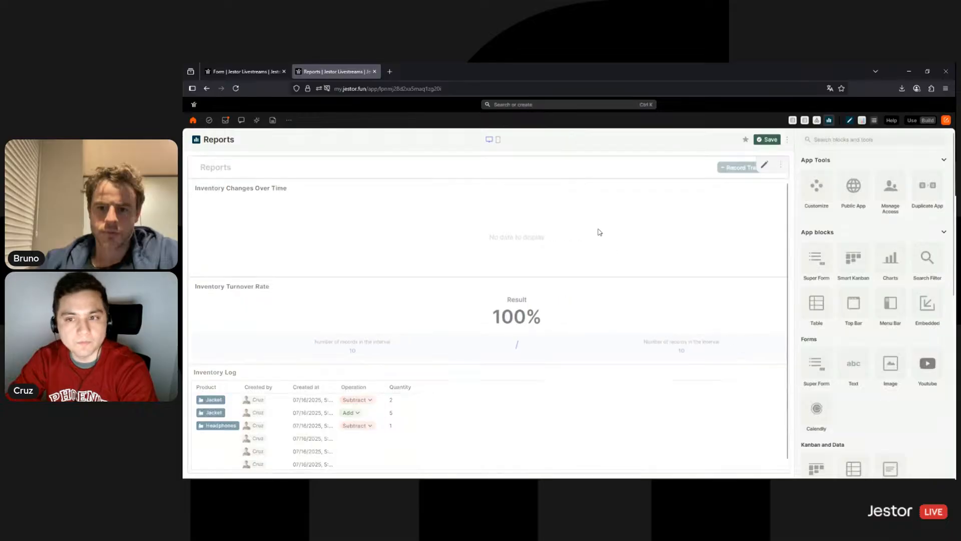
pyautogui.click(782, 190)
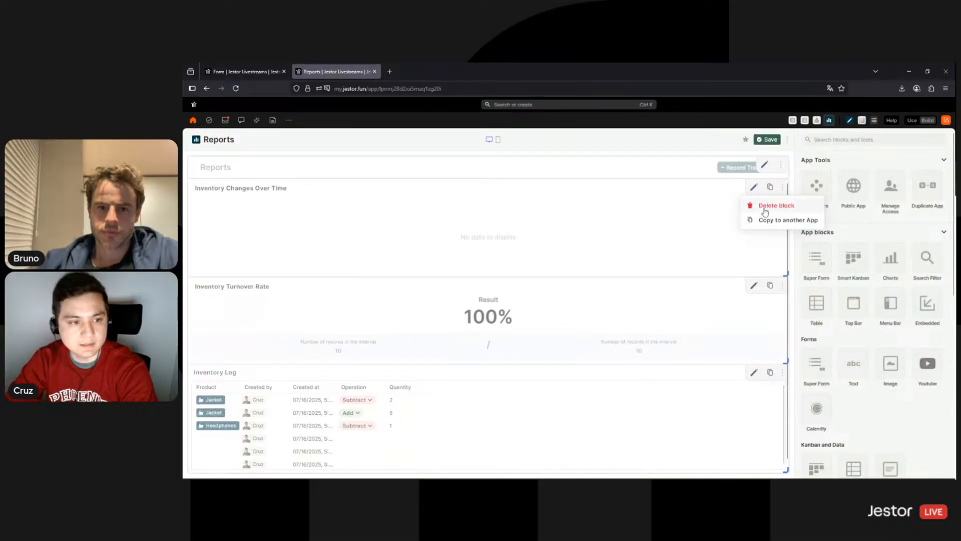
# Delete the Inventory Changes Over Time and Inventory Turnover Rate blocks from Reports
pyautogui.click(756, 205)
pyautogui.click(632, 320)
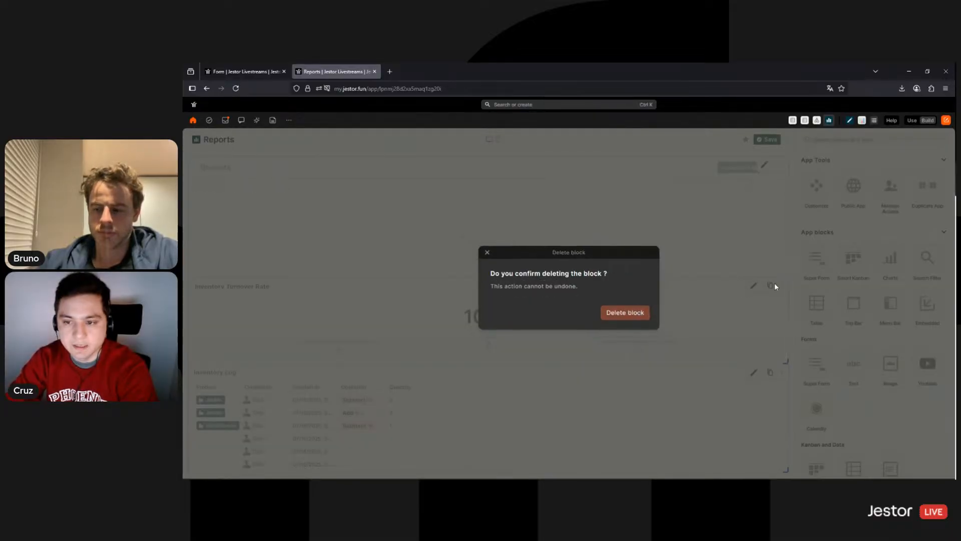
pyautogui.click(782, 286)
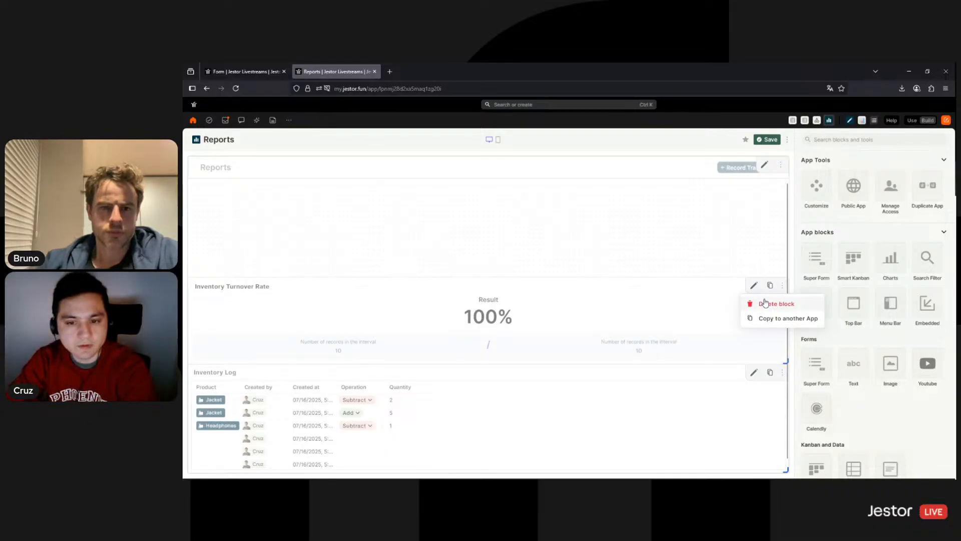
pyautogui.click(766, 304)
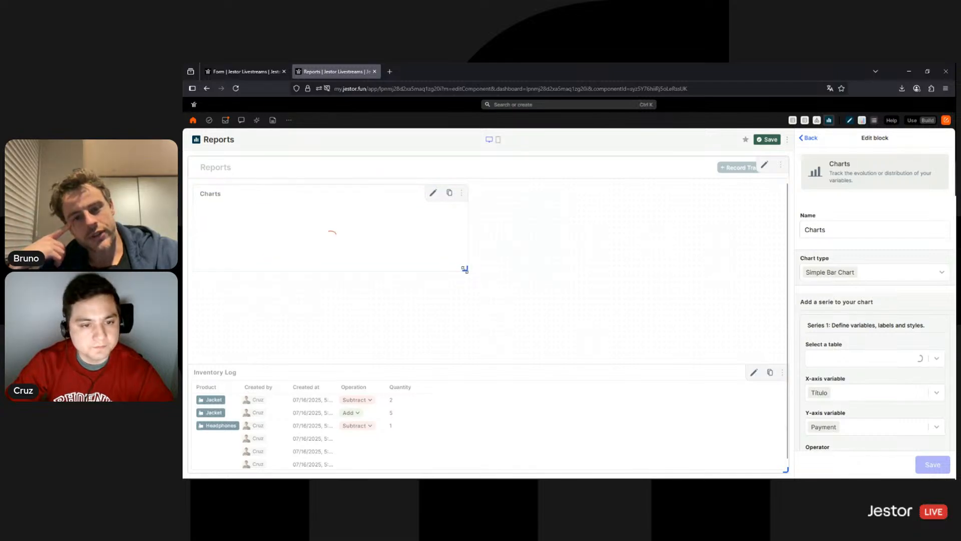
# Rename the chart block Transactions and resize it taller and across the full page width
pyautogui.moveTo(465, 269); pyautogui.dragTo(469, 323)
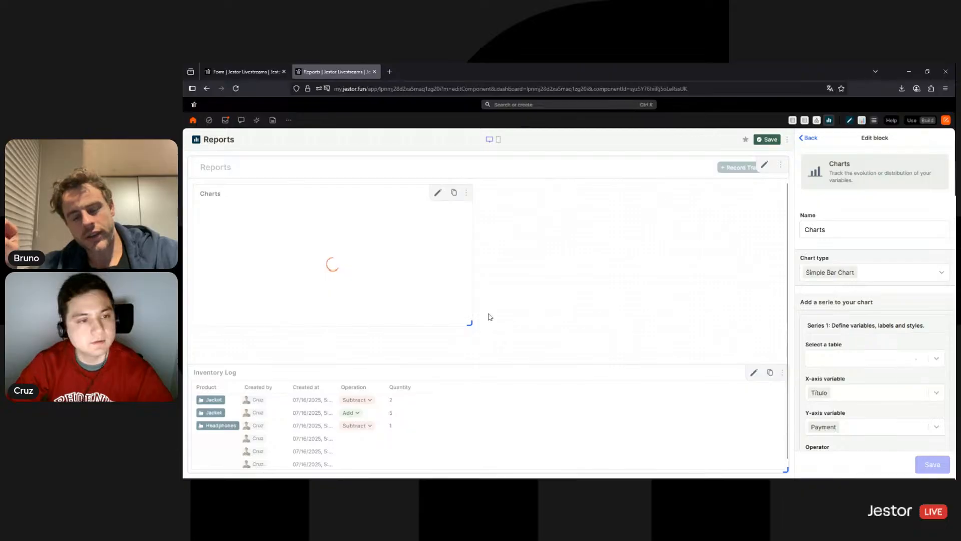
pyautogui.doubleClick(806, 234)
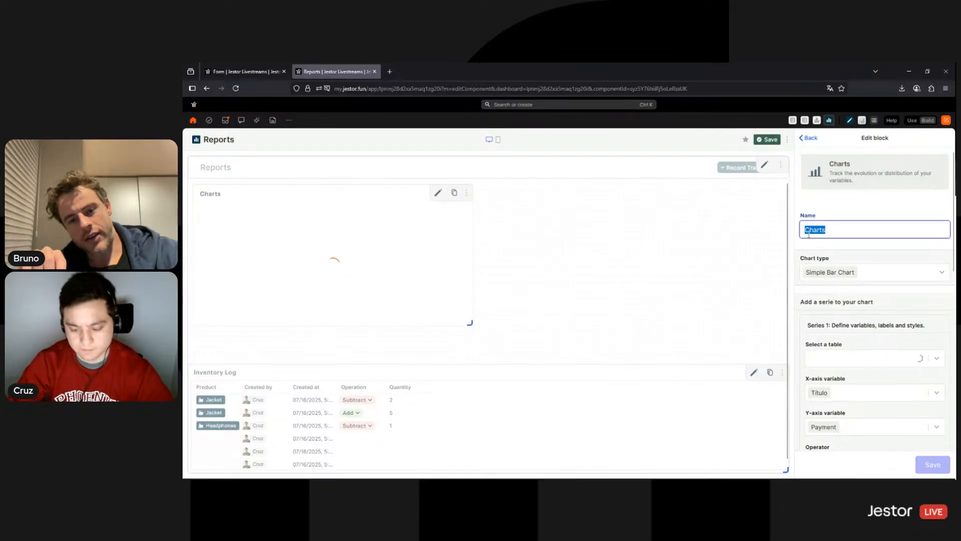
pyautogui.write('Transactions')
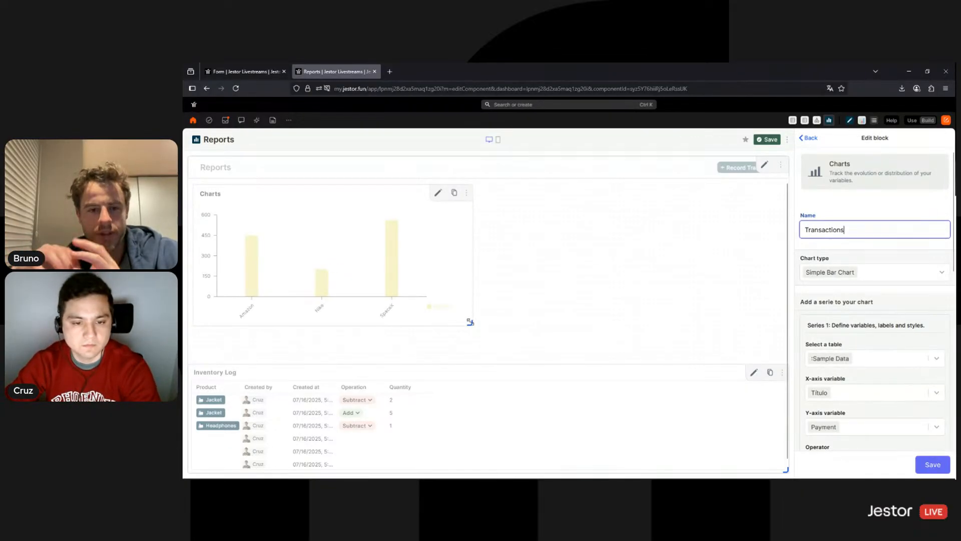
pyautogui.moveTo(470, 322); pyautogui.dragTo(646, 337)
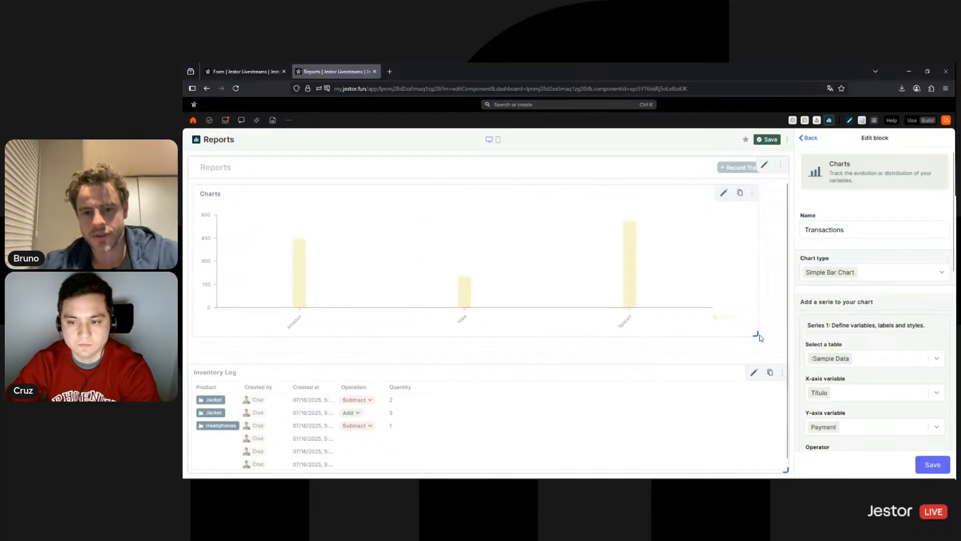
pyautogui.moveTo(756, 333); pyautogui.dragTo(786, 335)
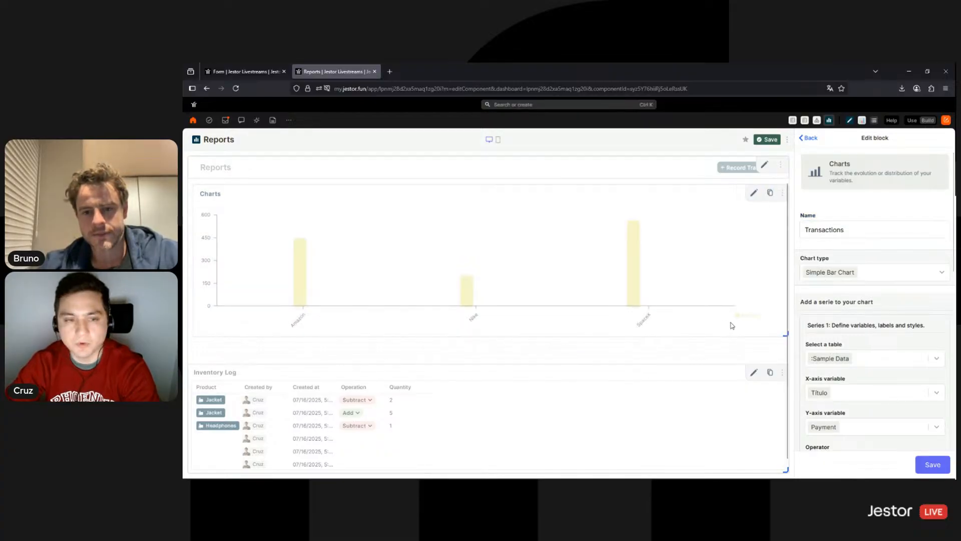
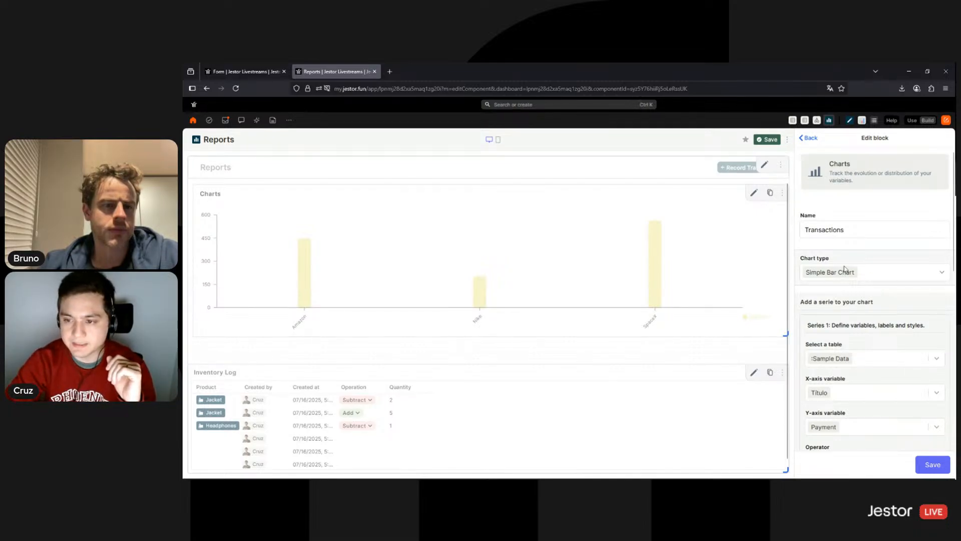
# Open the table choices for the Transactions chart's Series 1
pyautogui.scroll(-3, 851, 260)
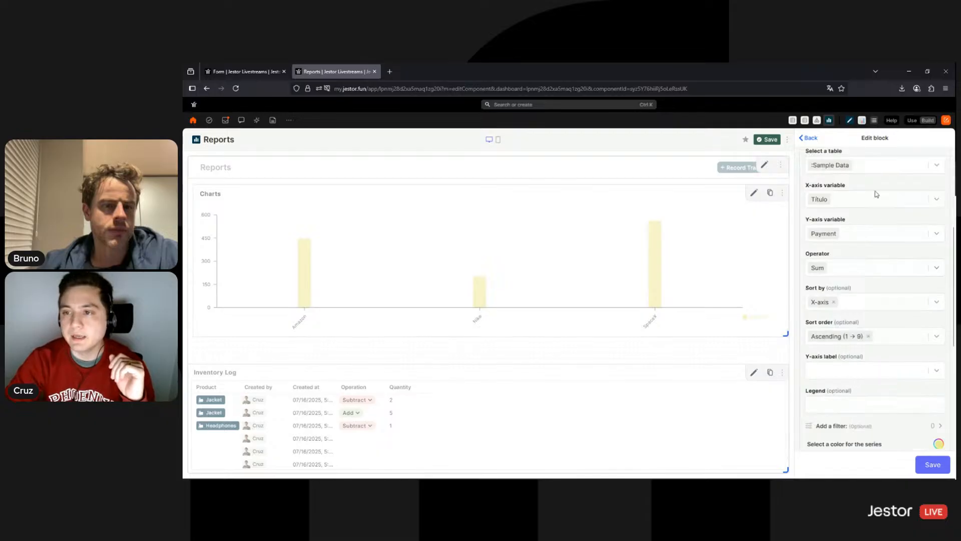
pyautogui.scroll(2, 876, 198)
pyautogui.click(878, 214)
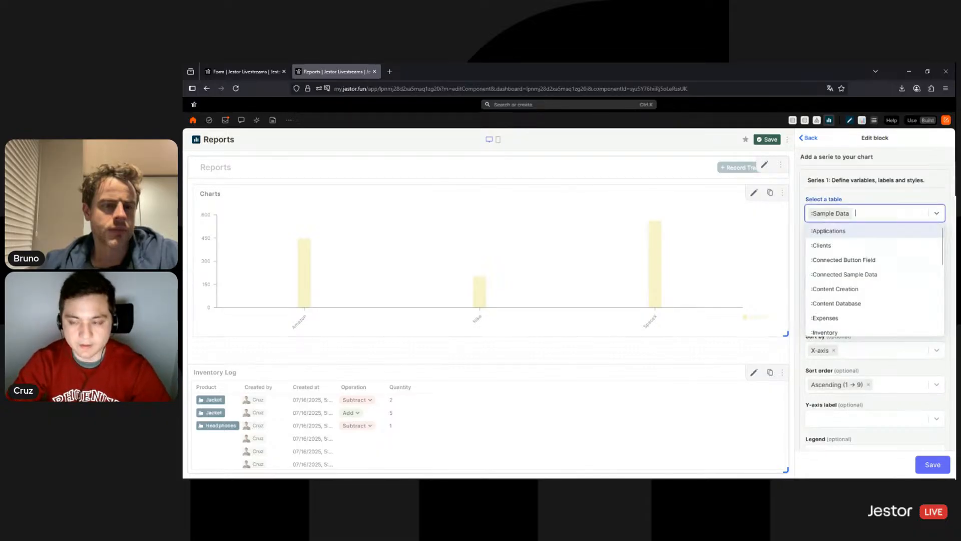
# Use the Inventory Log table for Series 1, plotting Quantity against Created at
pyautogui.write('log')
pyautogui.click(887, 232)
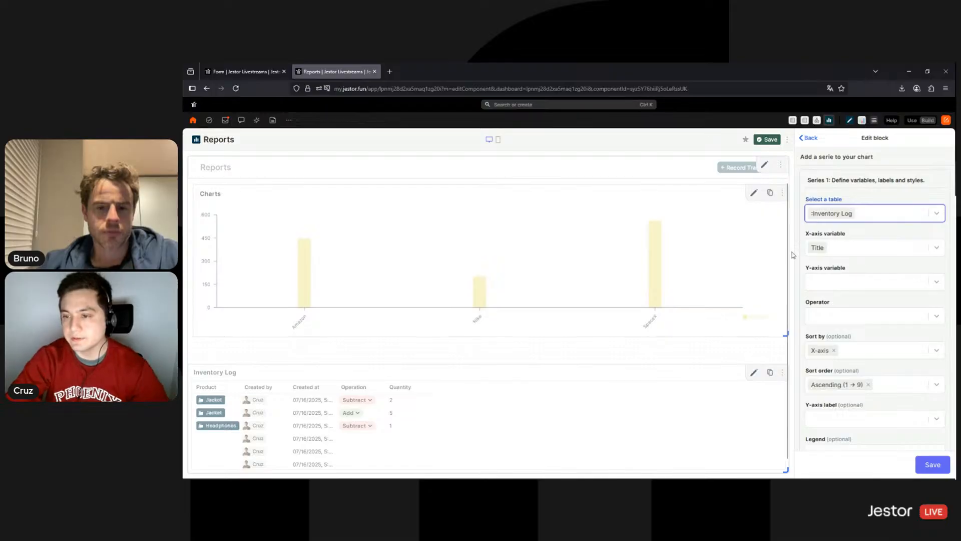
pyautogui.click(835, 250)
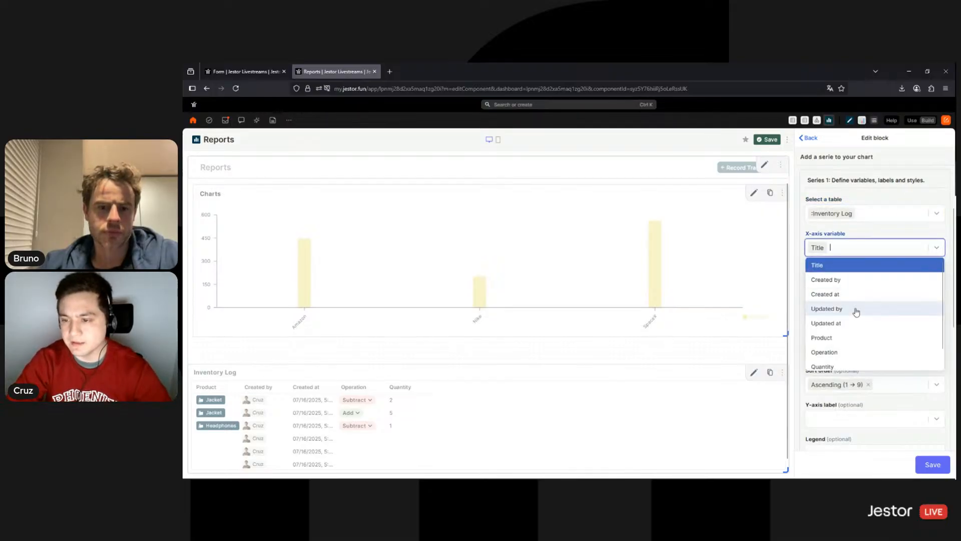
pyautogui.scroll(-1, 870, 307)
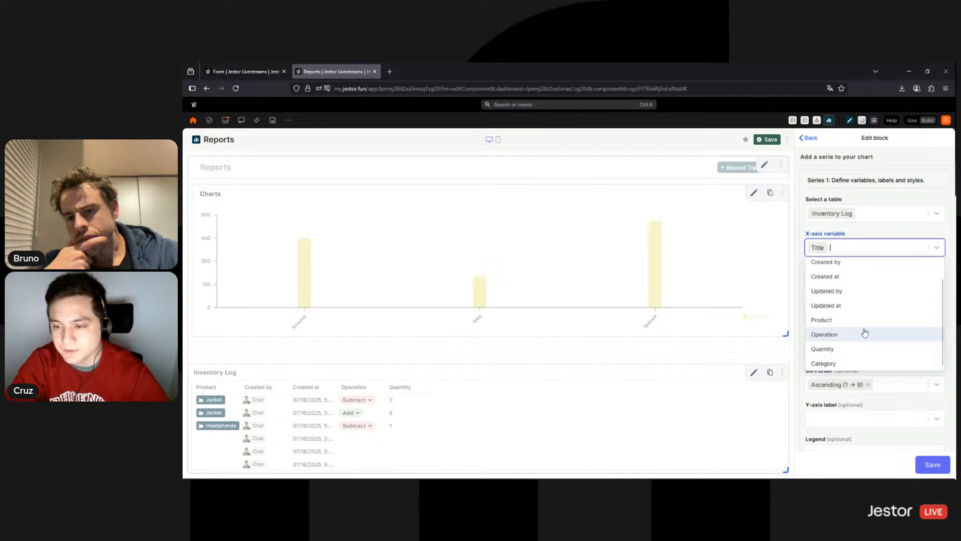
pyautogui.click(839, 325)
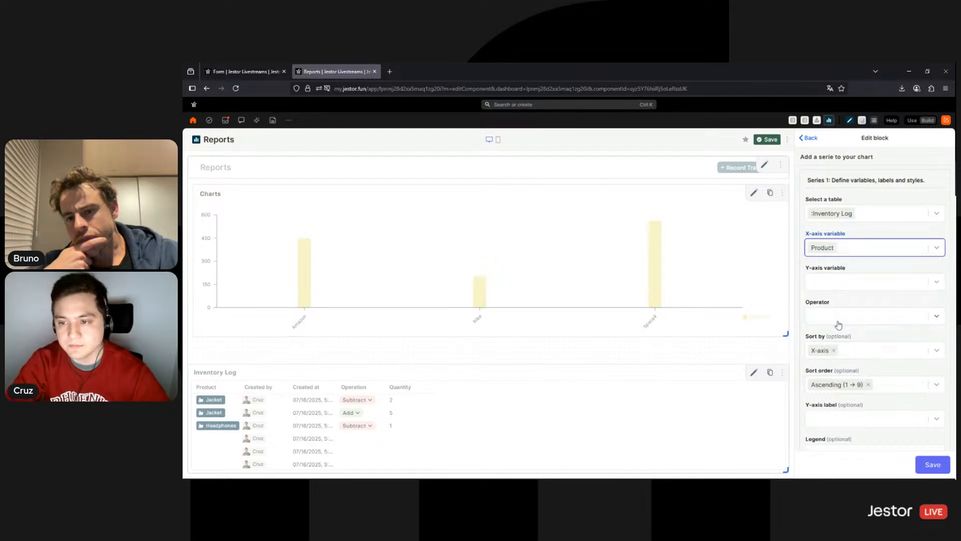
pyautogui.click(857, 283)
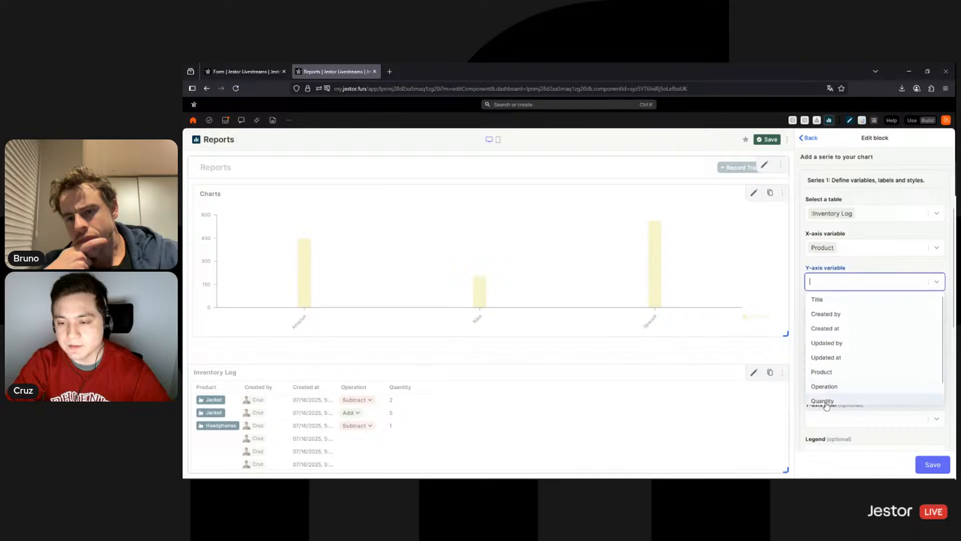
pyautogui.click(826, 402)
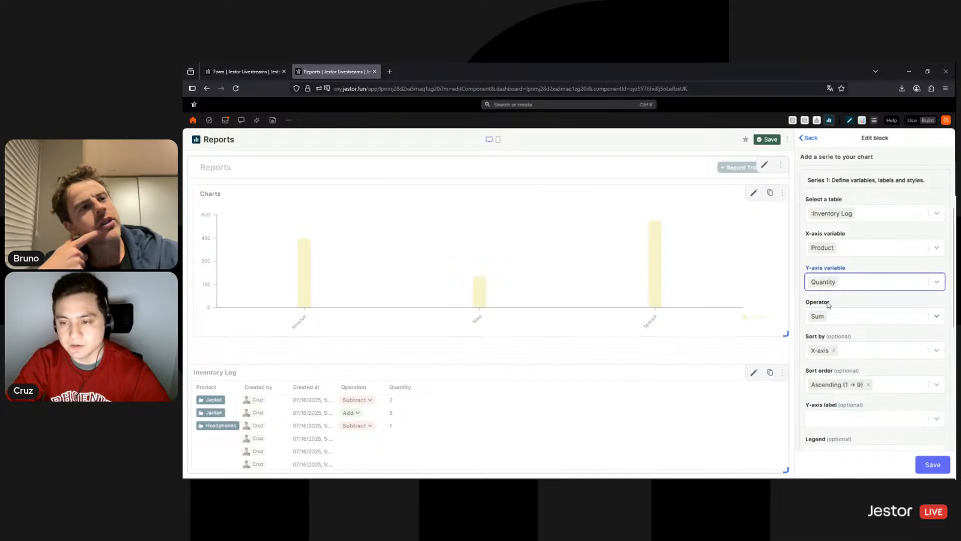
pyautogui.click(860, 249)
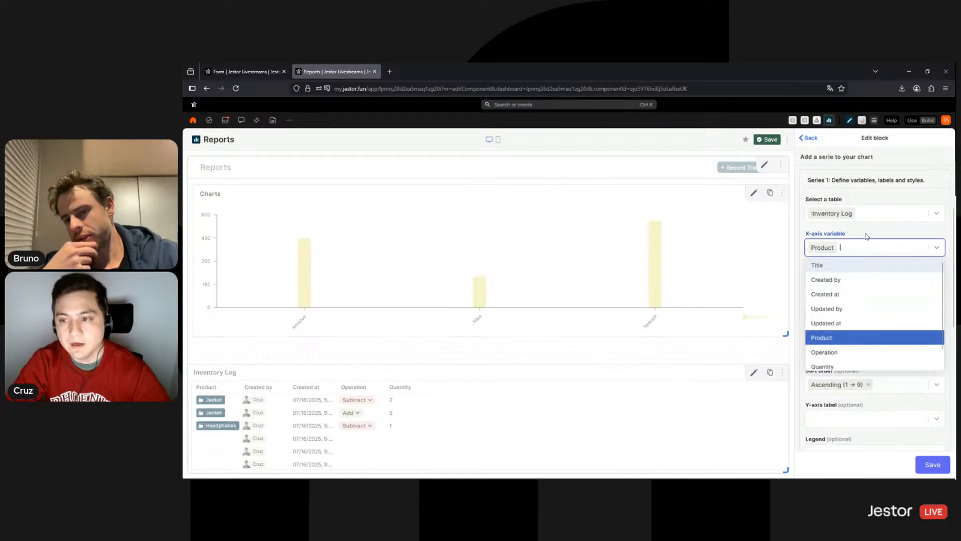
pyautogui.click(867, 236)
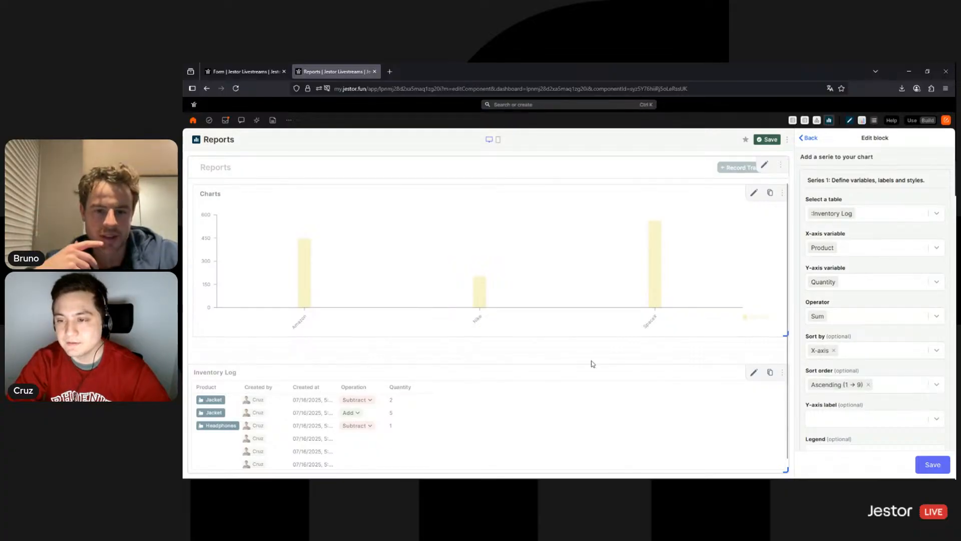
pyautogui.click(879, 257)
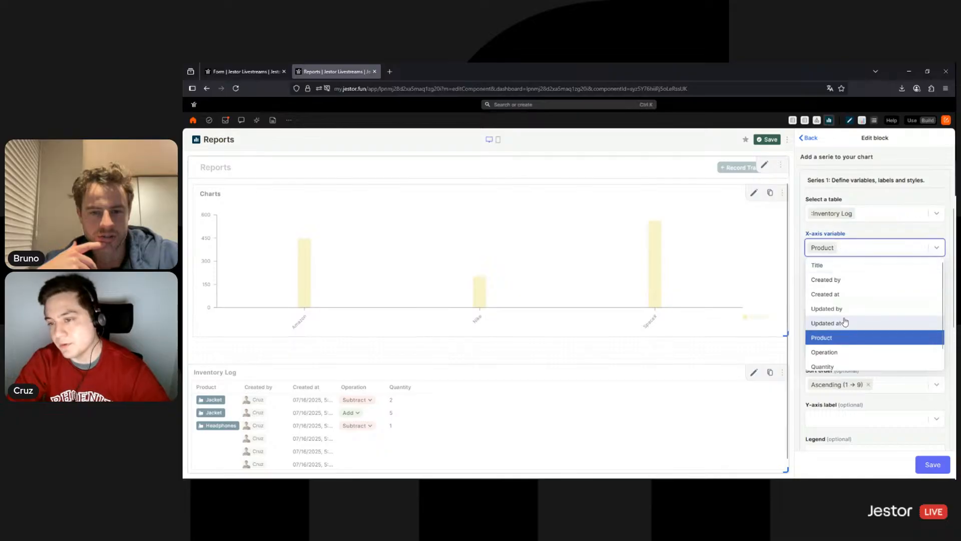
pyautogui.click(851, 299)
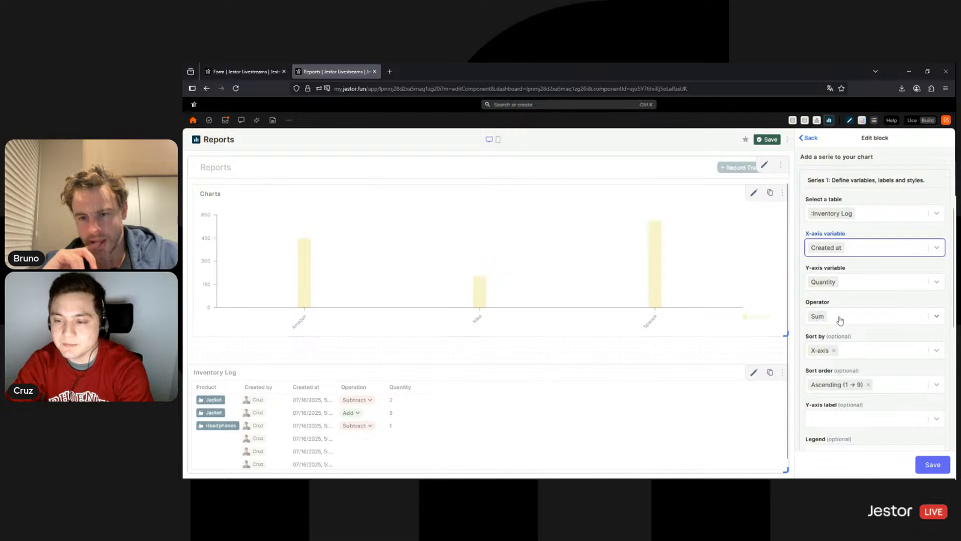
# Enter 'Quantity' as the Series 1 legend
pyautogui.scroll(-2, 896, 345)
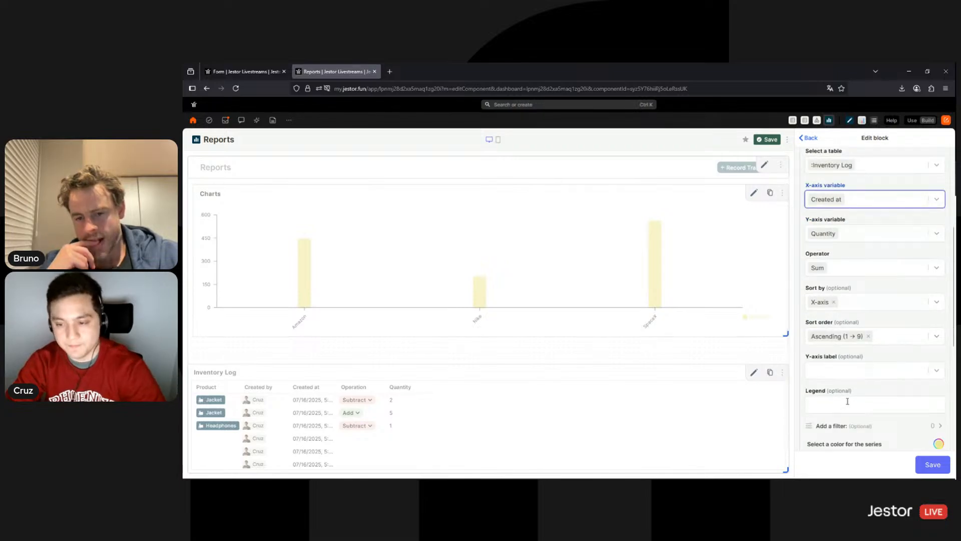
pyautogui.click(847, 403)
pyautogui.write('Quantit')
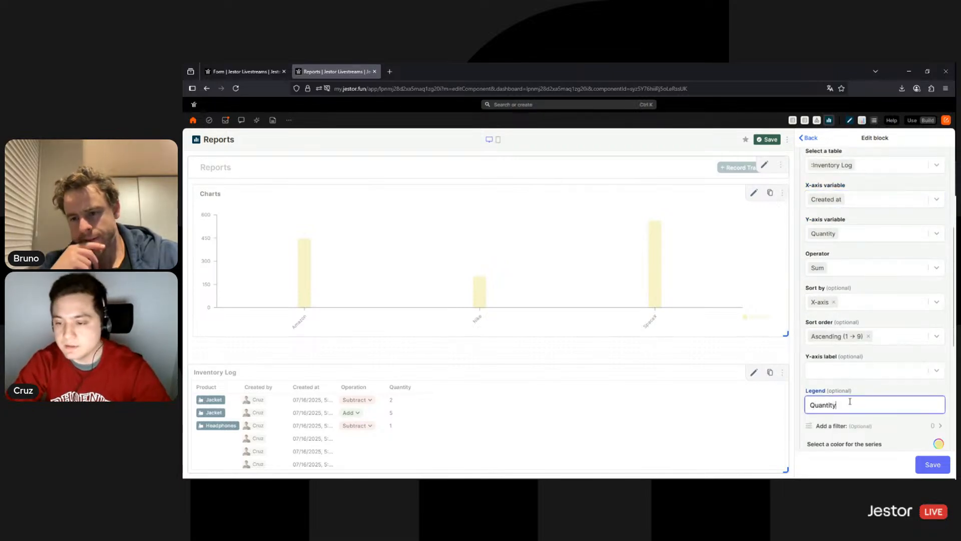
pyautogui.write('y')
pyautogui.scroll(-4, 876, 351)
pyautogui.click(940, 347)
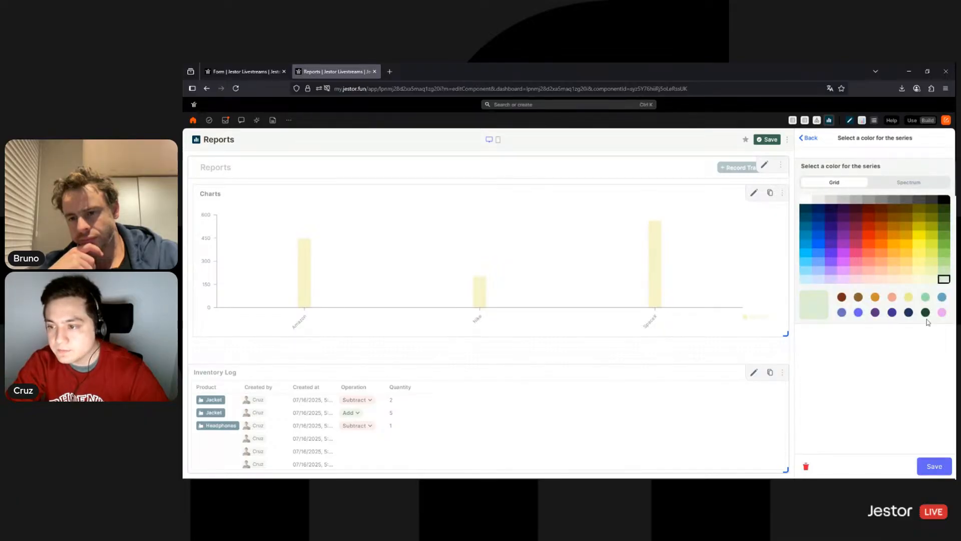
# Filter the series to Operation is any of Add
pyautogui.click(934, 466)
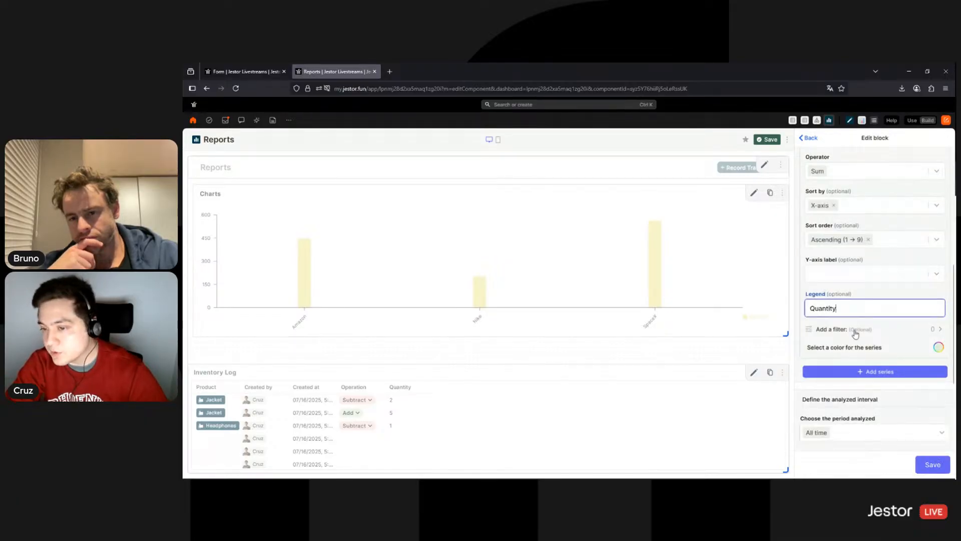
pyautogui.click(855, 332)
pyautogui.click(832, 203)
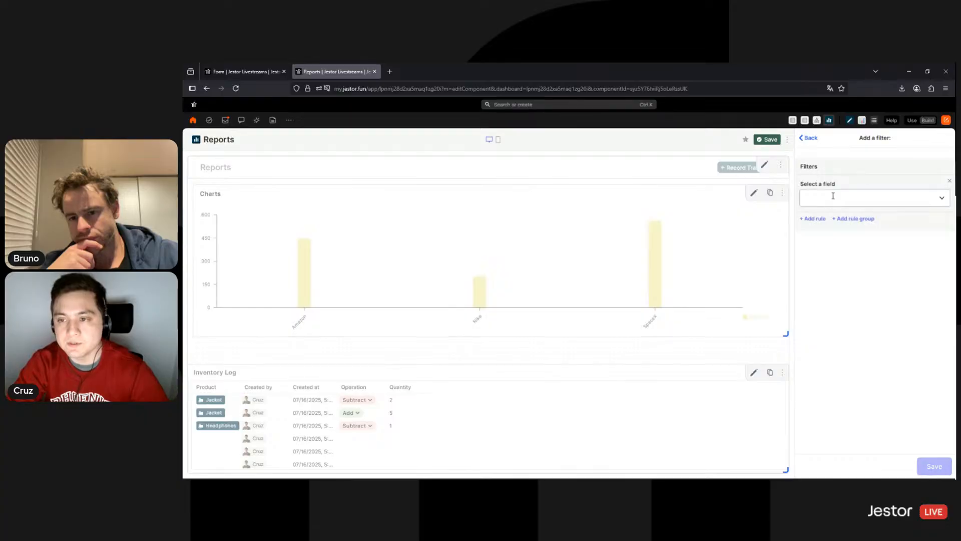
pyautogui.click(833, 284)
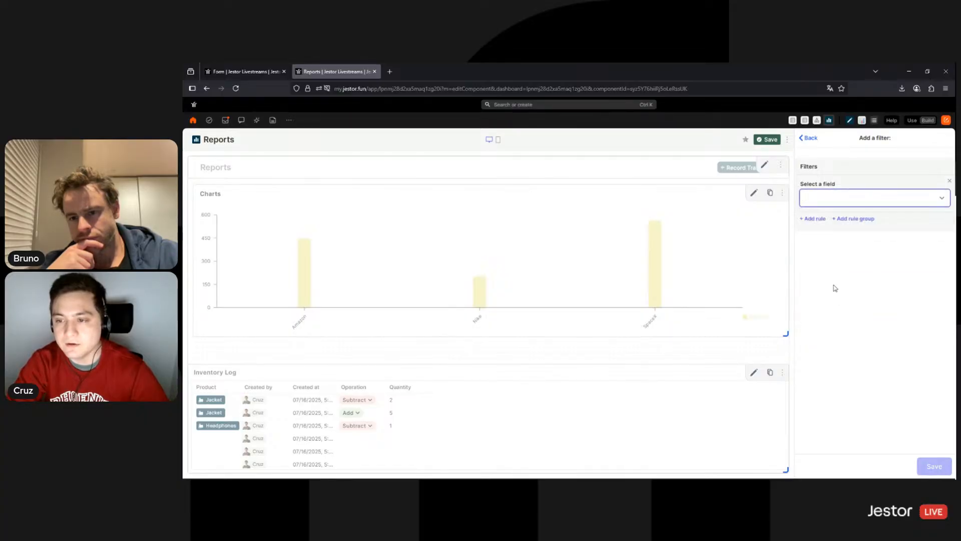
pyautogui.click(831, 262)
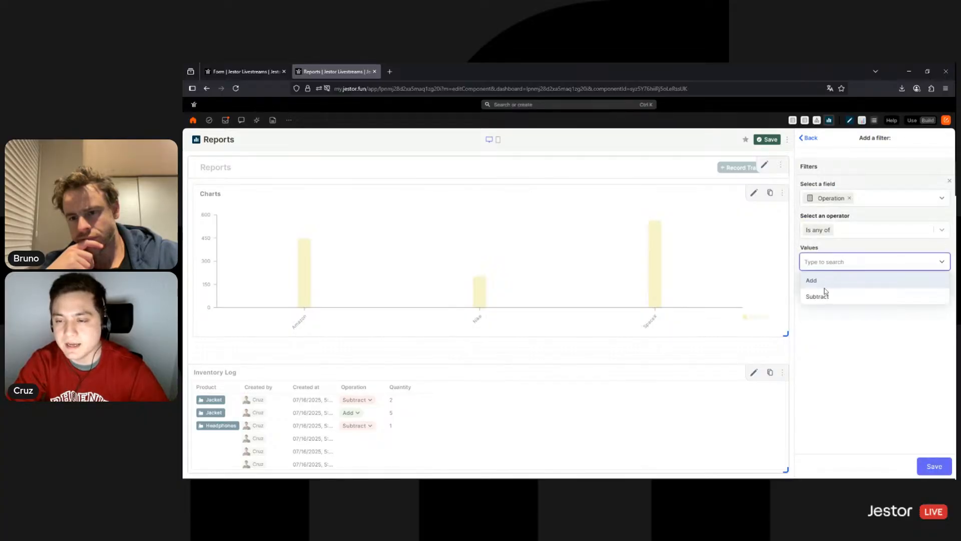
pyautogui.click(825, 282)
pyautogui.click(934, 466)
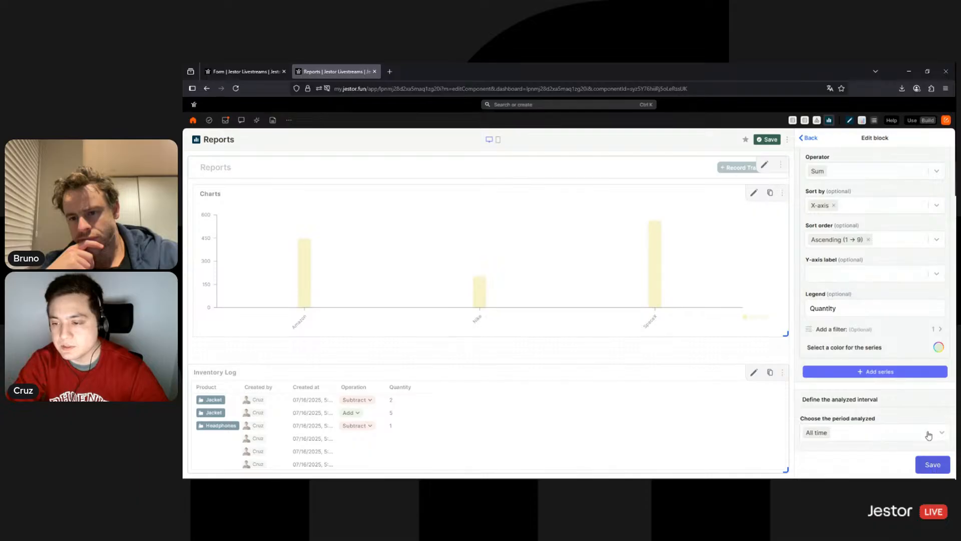
# Show values on top of the bars, hide the legend, and save the chart and Reports page
pyautogui.scroll(-5, 928, 434)
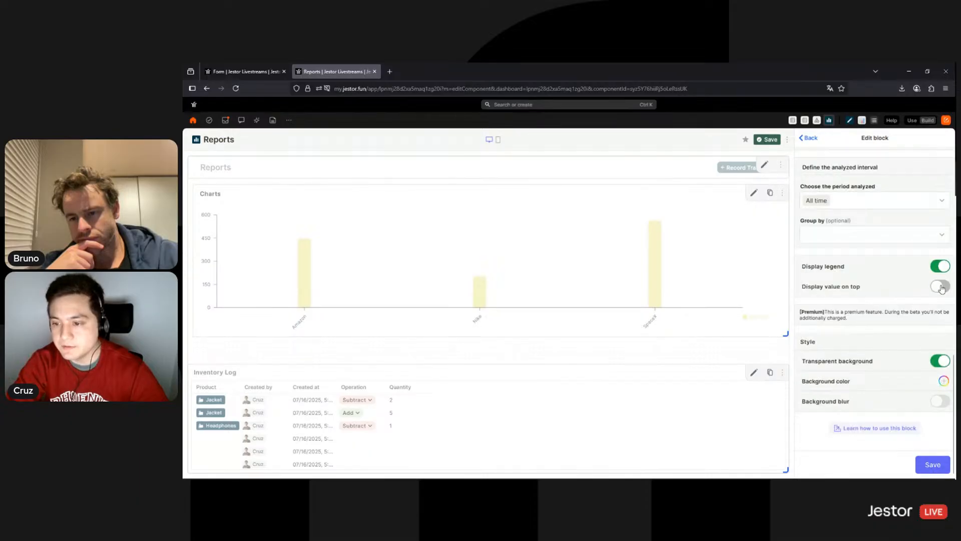
pyautogui.click(942, 287)
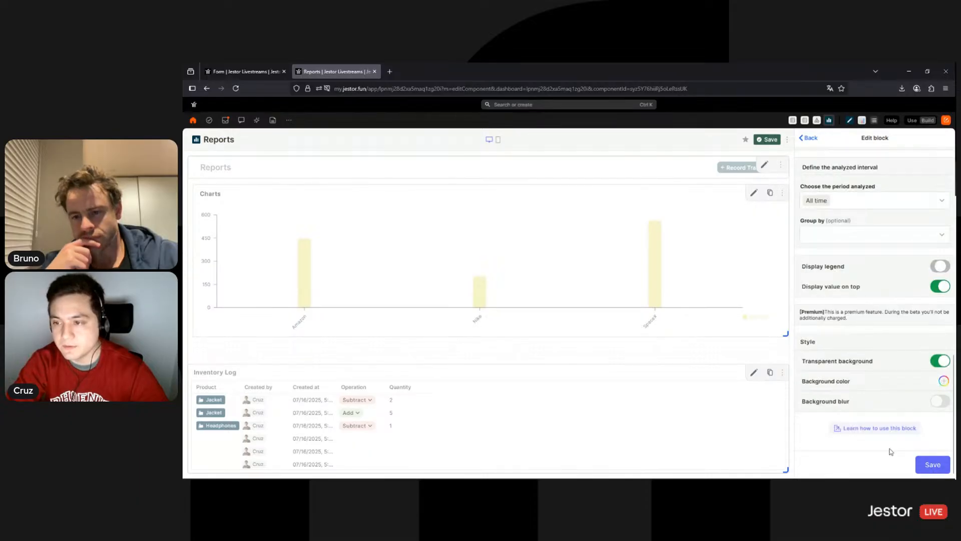
pyautogui.click(924, 466)
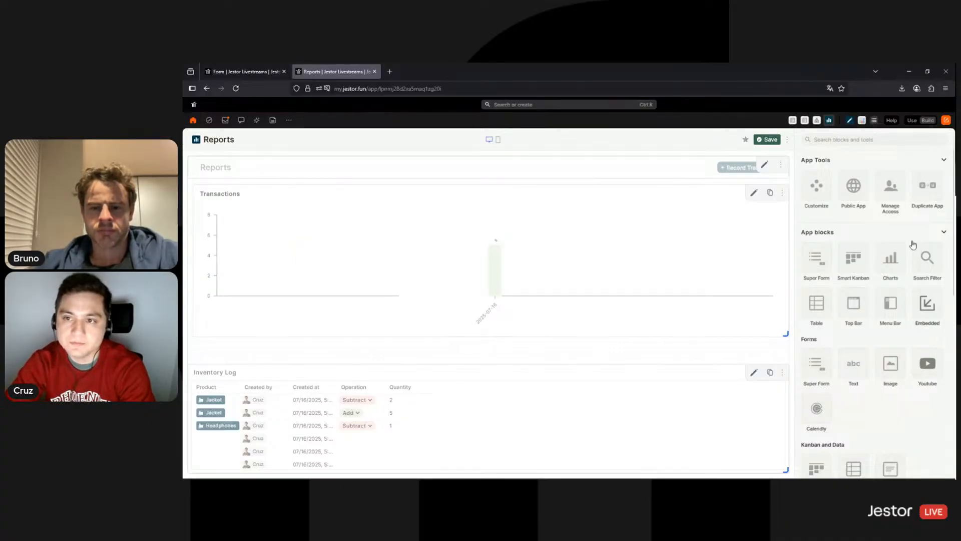
pyautogui.click(767, 139)
# Reopen the block settings of the Transactions chart
pyautogui.moveTo(556, 271)
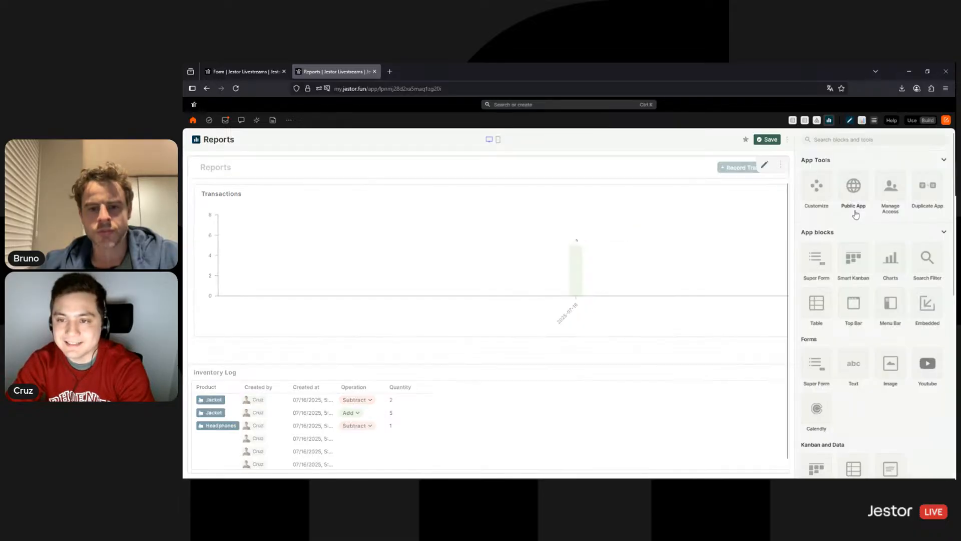
pyautogui.click(753, 193)
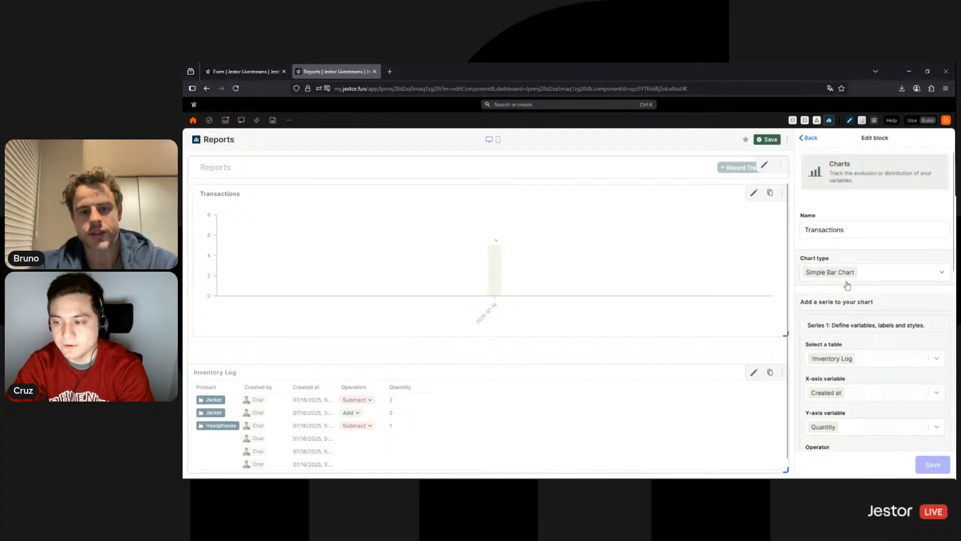
# Add a second series from Inventory Log plotting Quantity against Created at
pyautogui.scroll(-8, 875, 328)
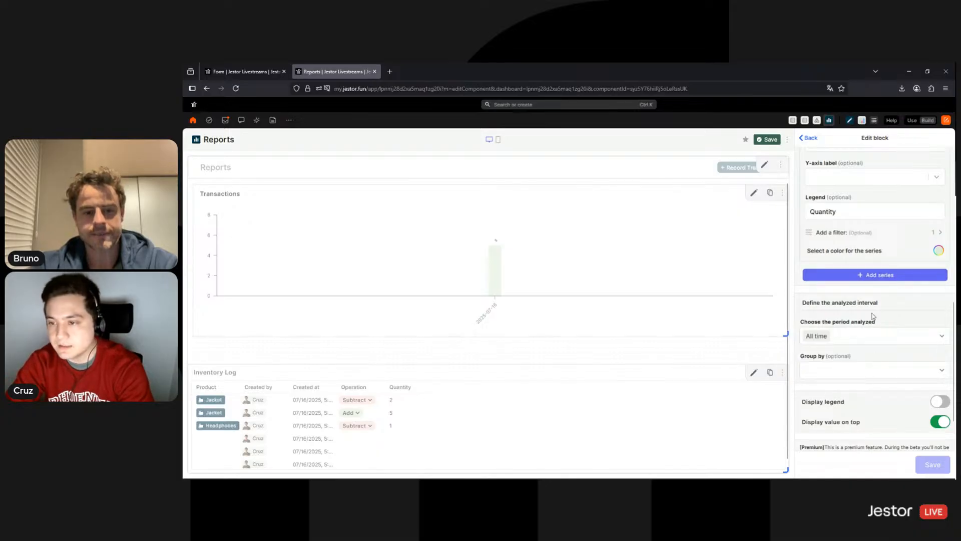
pyautogui.click(886, 275)
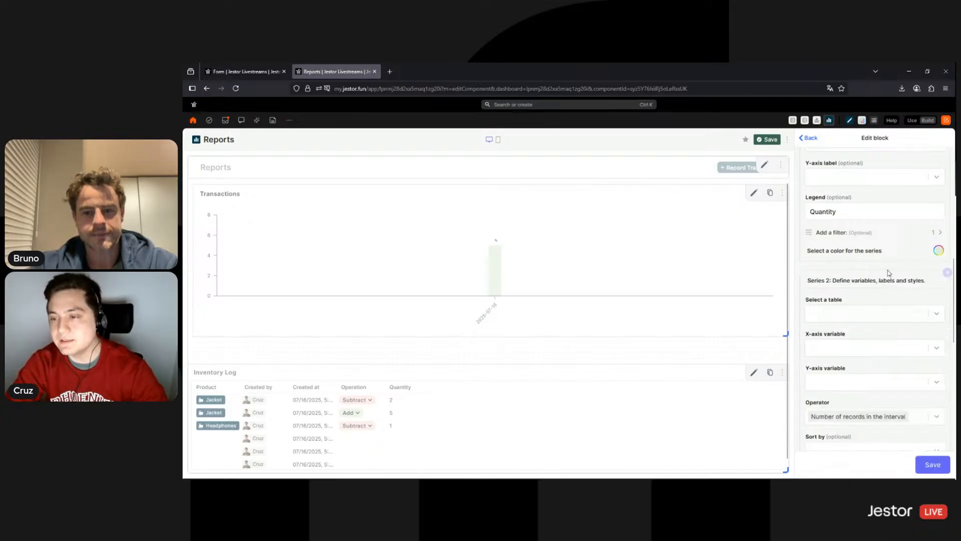
pyautogui.click(873, 319)
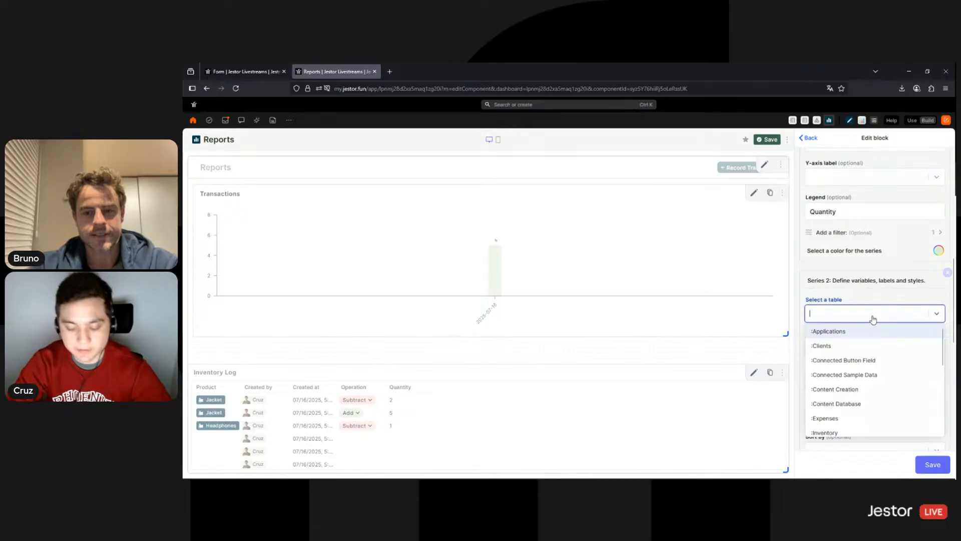
pyautogui.write('g')
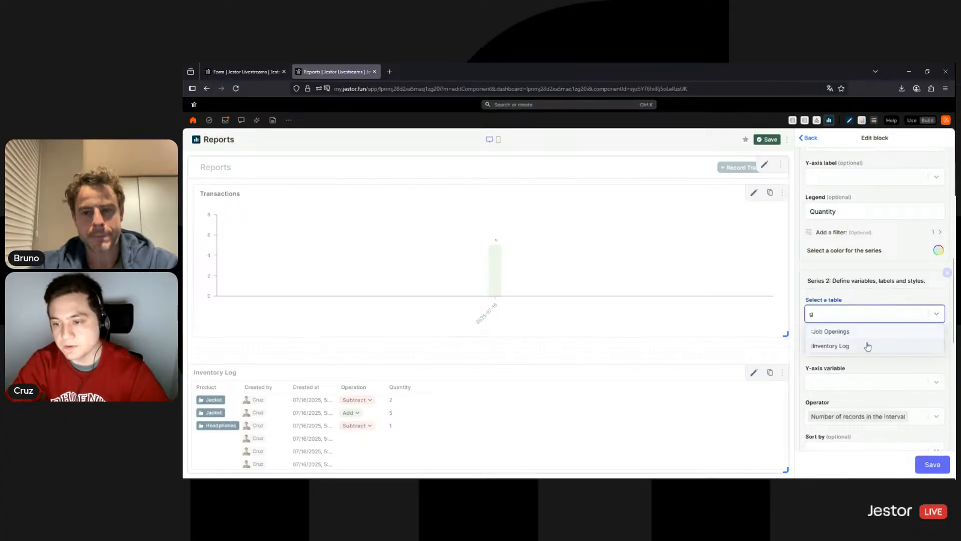
pyautogui.click(868, 347)
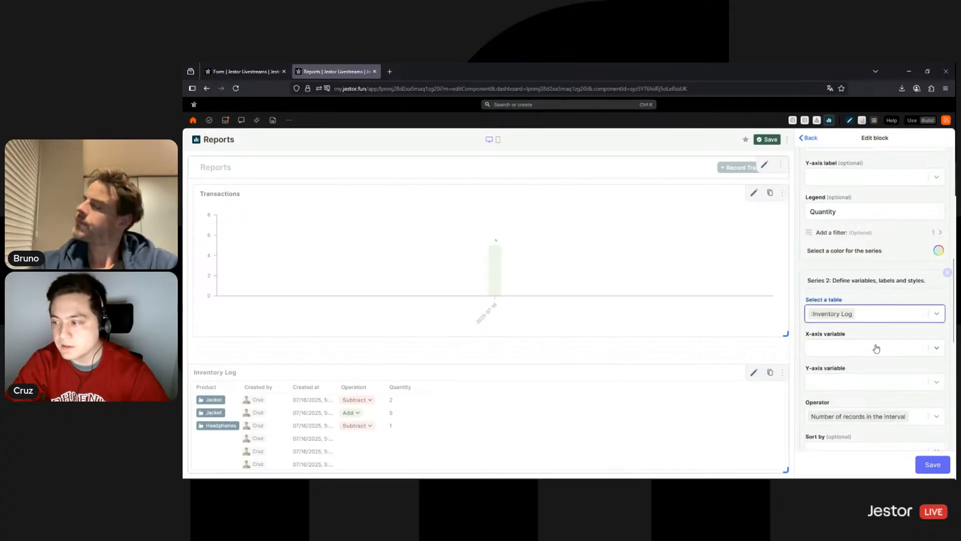
pyautogui.click(868, 348)
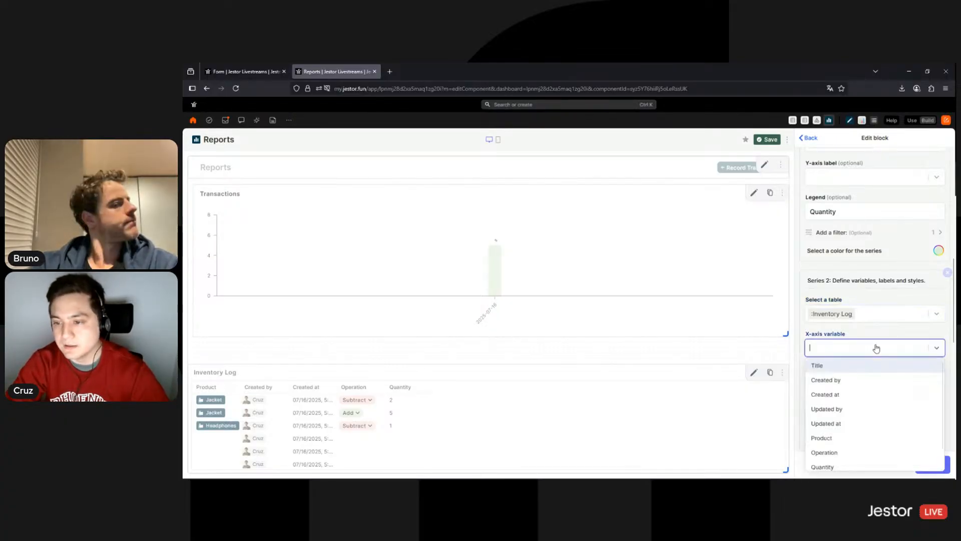
pyautogui.click(839, 395)
pyautogui.click(852, 385)
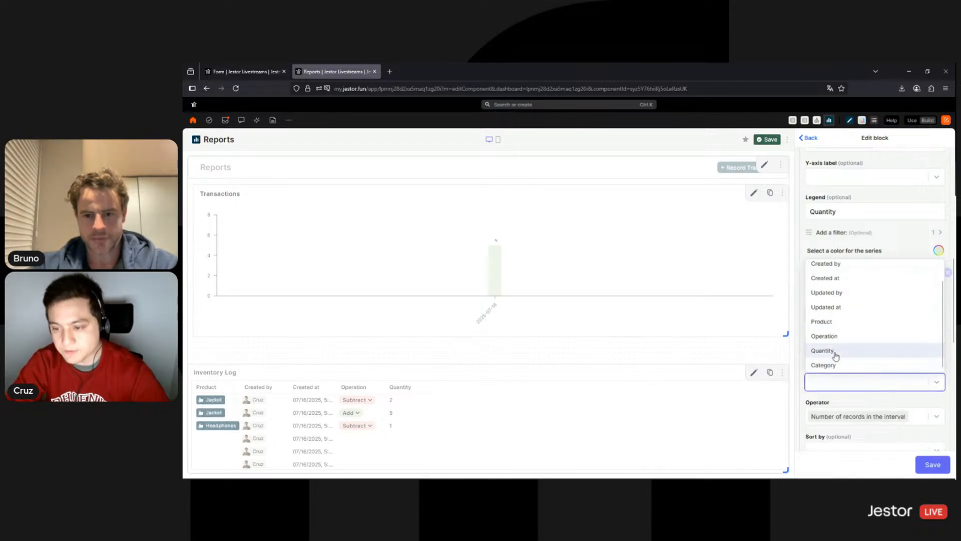
pyautogui.click(835, 352)
# Set the second series operator to Sum and its legend to 'Subtract'
pyautogui.scroll(-4, 861, 321)
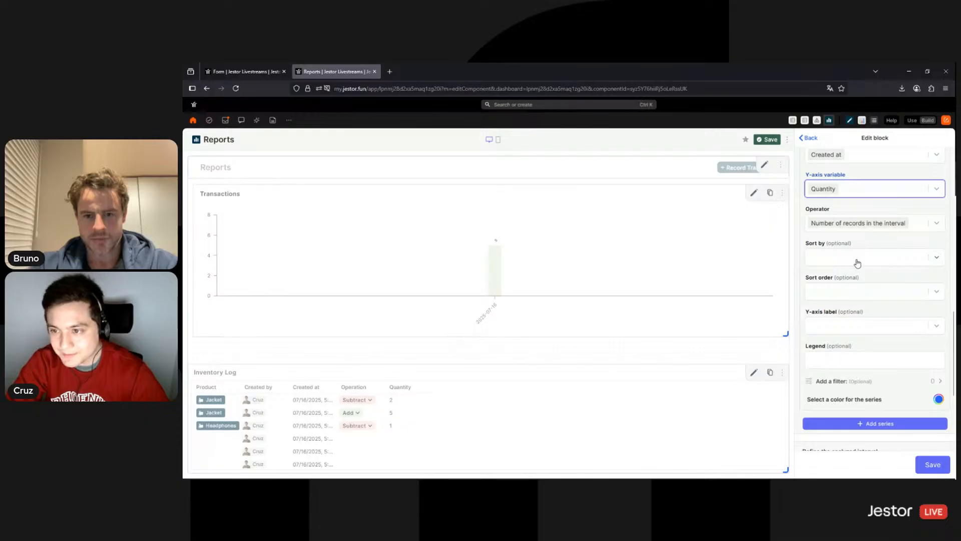
pyautogui.click(909, 229)
pyautogui.click(833, 257)
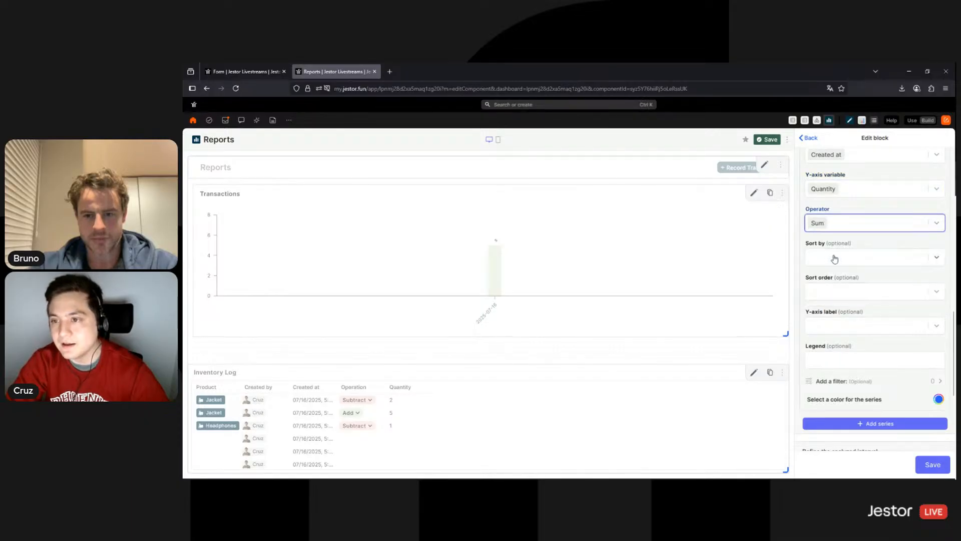
pyautogui.click(835, 361)
pyautogui.write('Quantity')
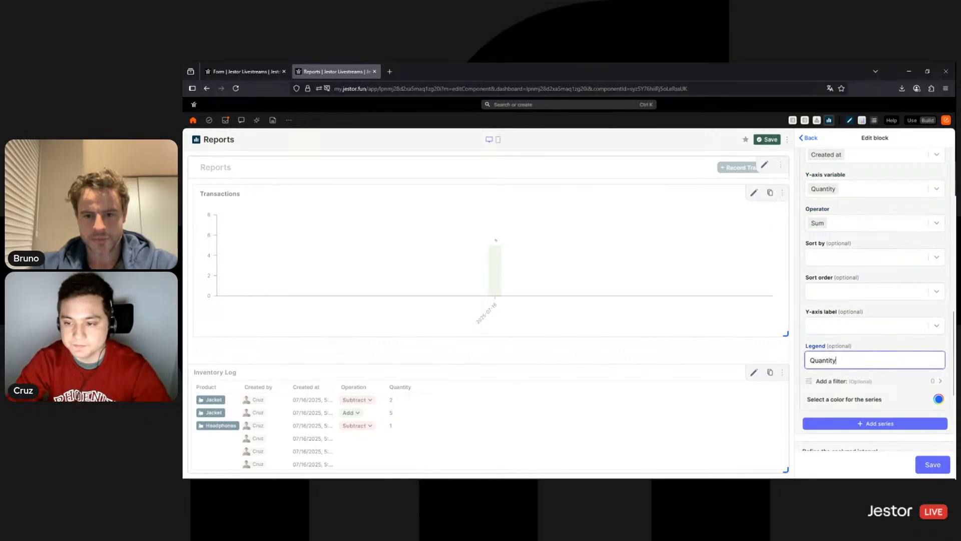
pyautogui.doubleClick(827, 361)
pyautogui.write('Subtra')
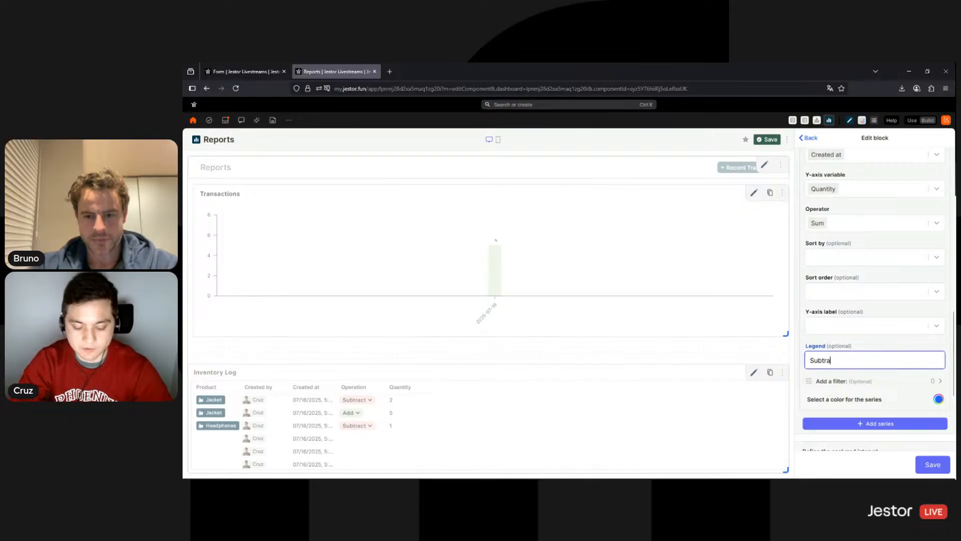
pyautogui.write('ct')
pyautogui.click(939, 399)
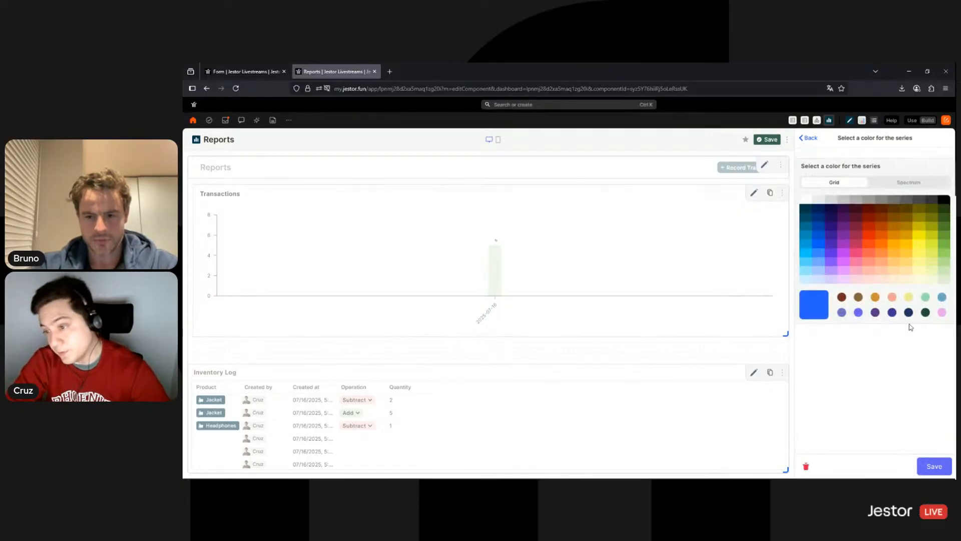
# Colour the second series light pink and filter it to Operation is any of Subtract
pyautogui.click(869, 280)
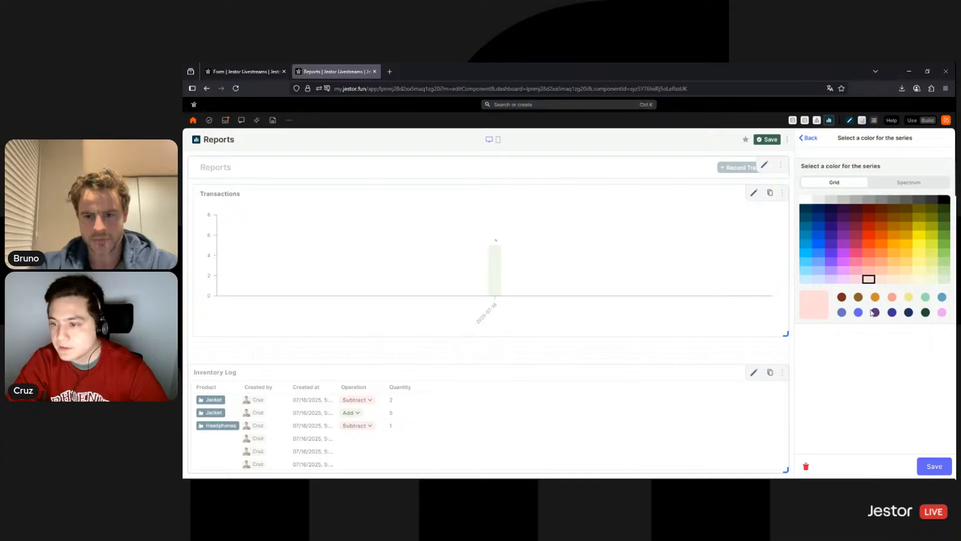
pyautogui.click(930, 466)
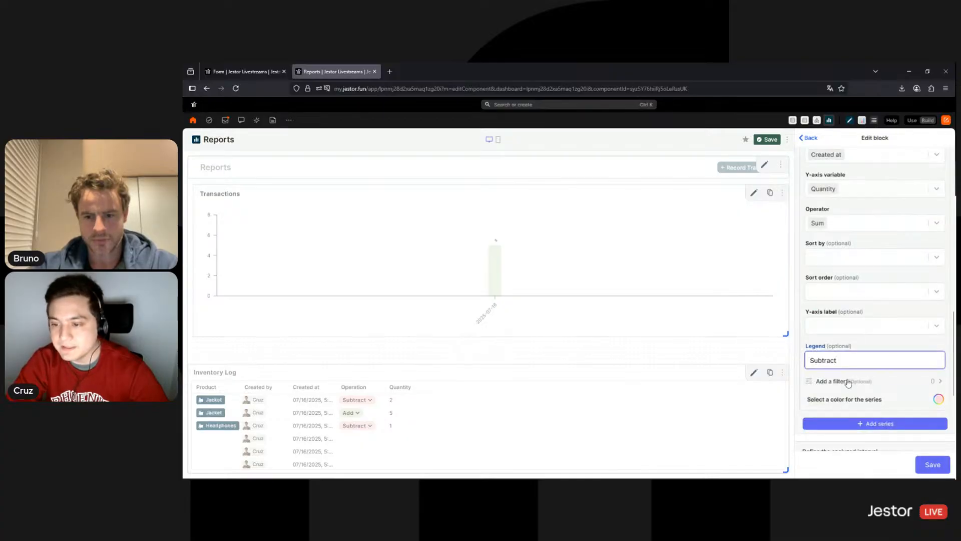
pyautogui.click(847, 382)
pyautogui.click(856, 199)
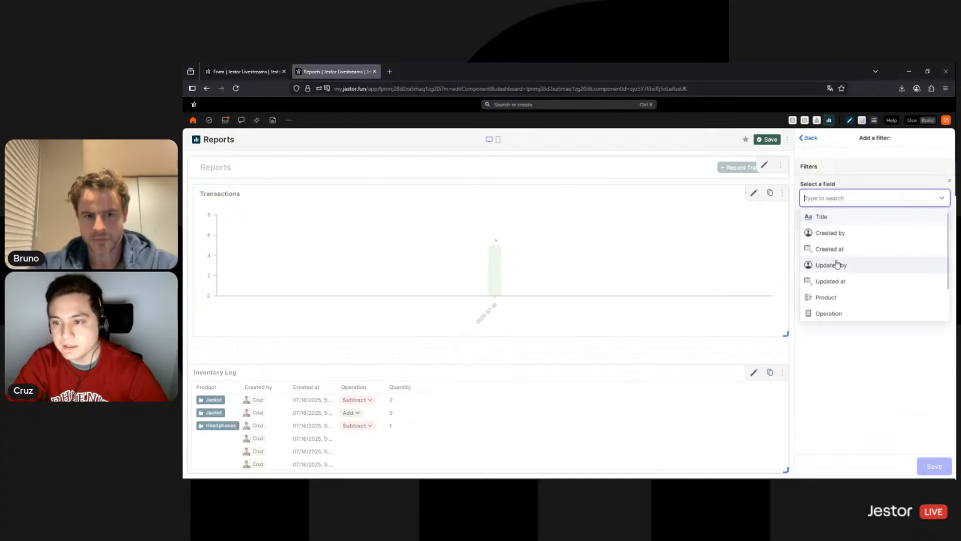
pyautogui.click(830, 312)
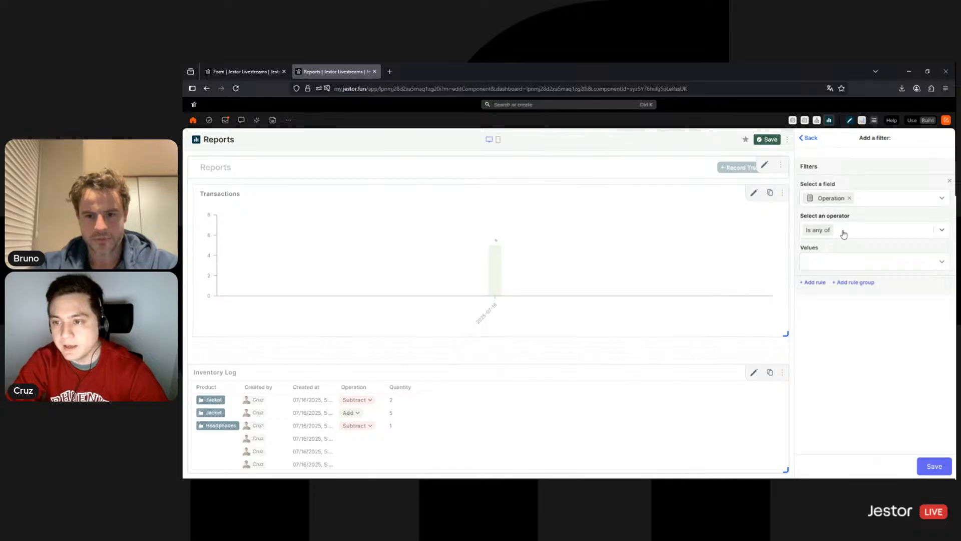
pyautogui.click(844, 234)
pyautogui.click(836, 251)
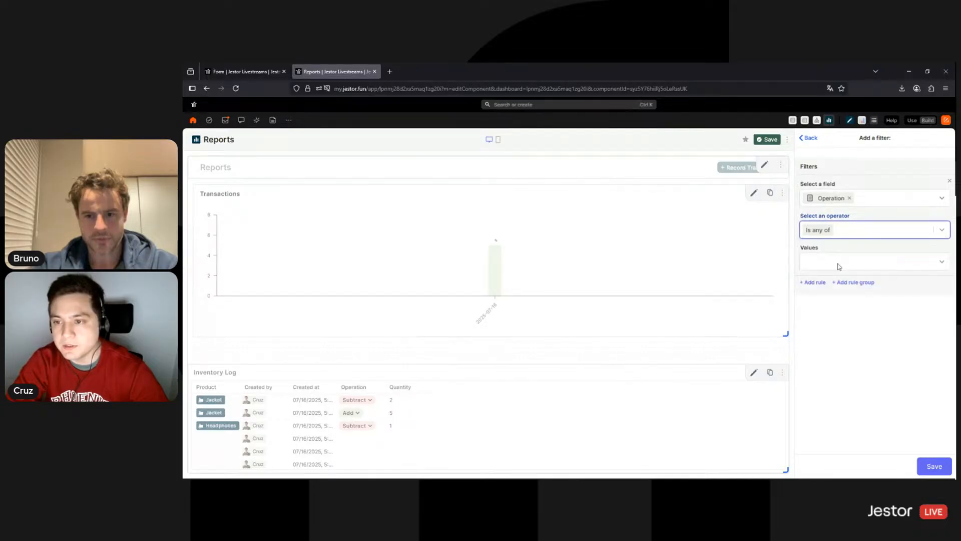
pyautogui.click(839, 263)
pyautogui.click(819, 297)
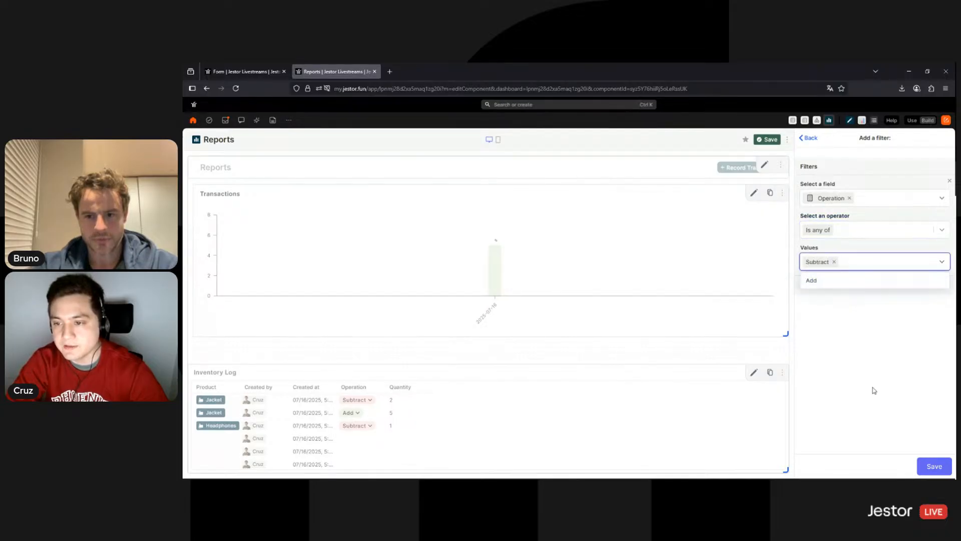
pyautogui.click(919, 465)
# Save the Transactions chart, then review its settings and leave them
pyautogui.scroll(-4, 926, 467)
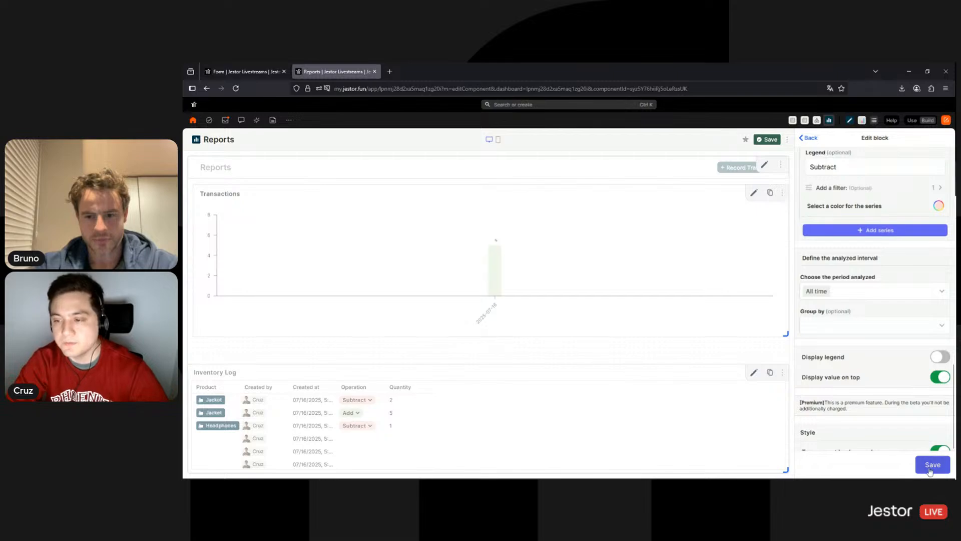
pyautogui.click(929, 466)
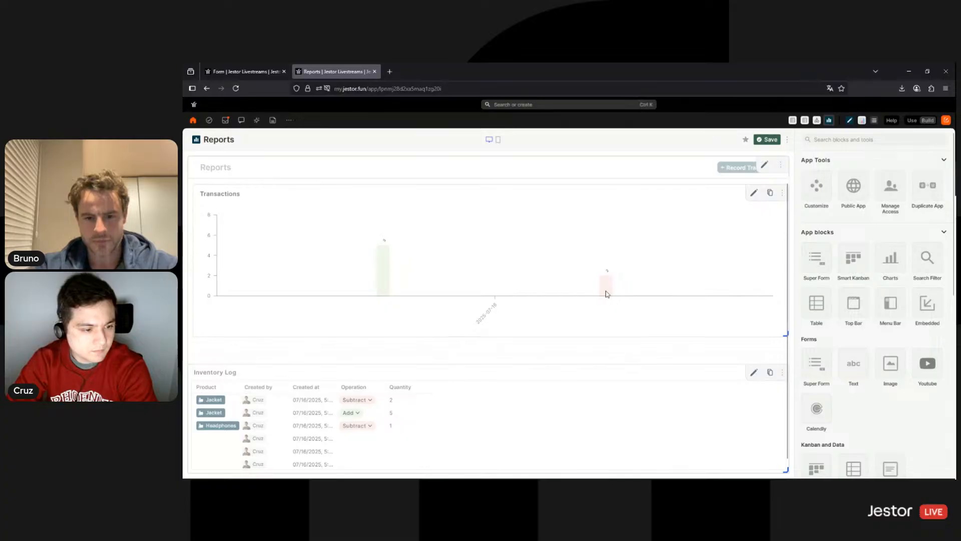
pyautogui.click(755, 194)
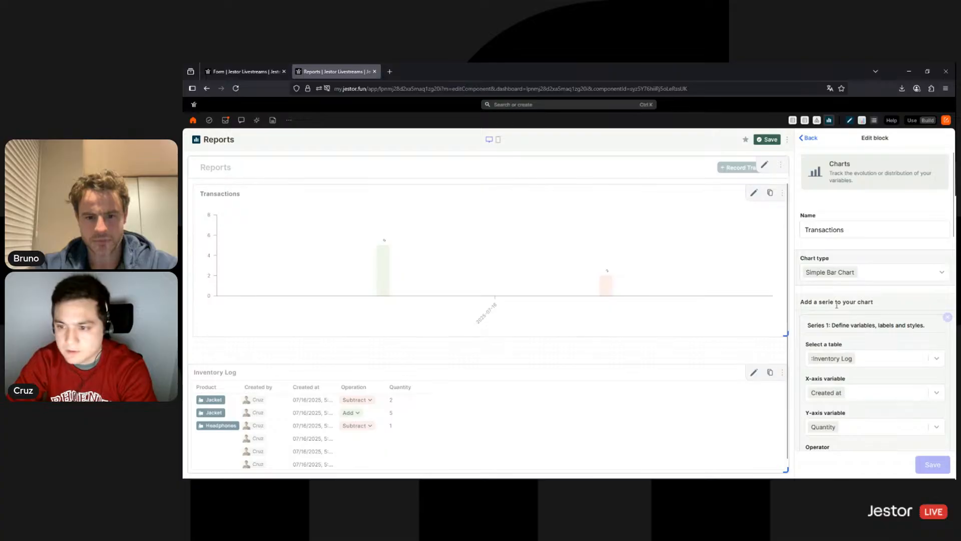
pyautogui.scroll(-3, 915, 327)
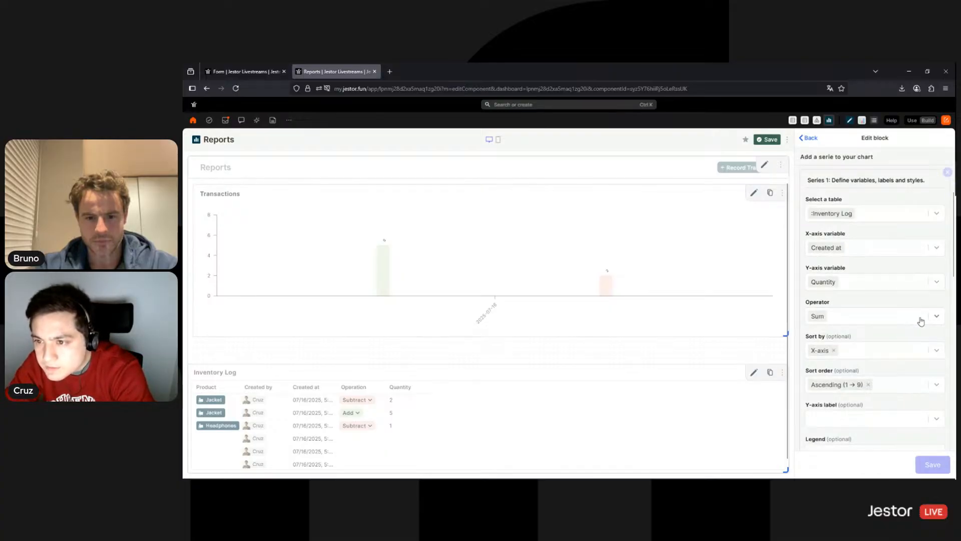
pyautogui.scroll(-7, 921, 321)
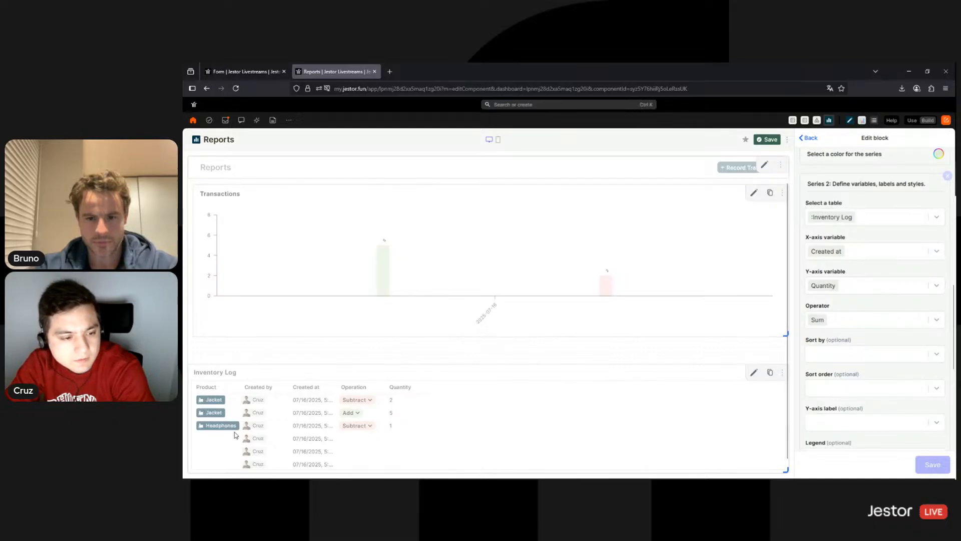
pyautogui.scroll(-1, 881, 331)
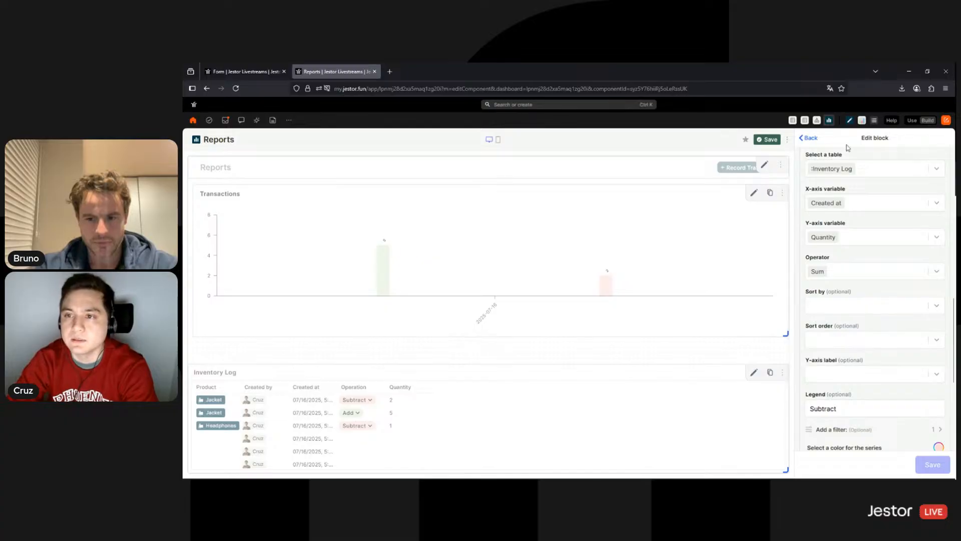
pyautogui.click(818, 142)
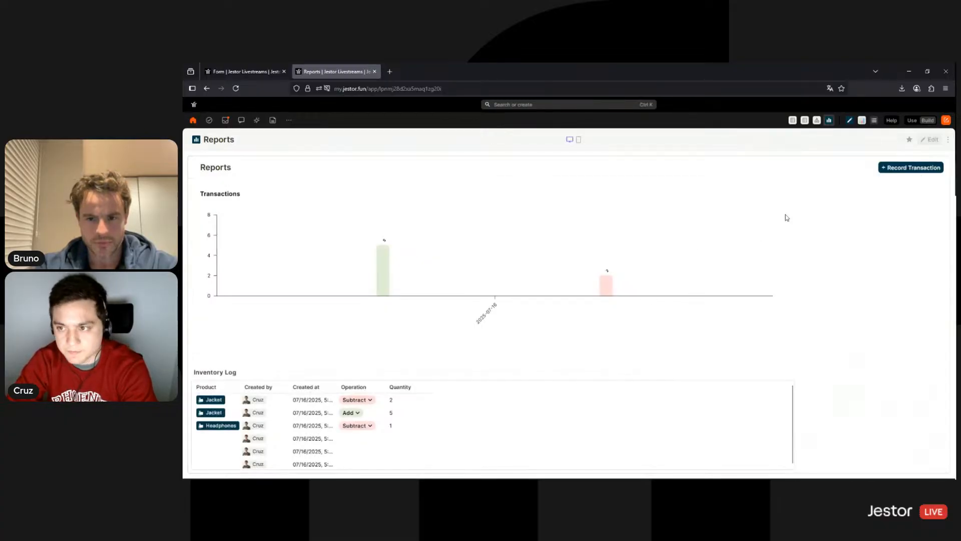
# Switch the app to use mode and view the Inventory Management table and Update Inventory form
pyautogui.click(250, 71)
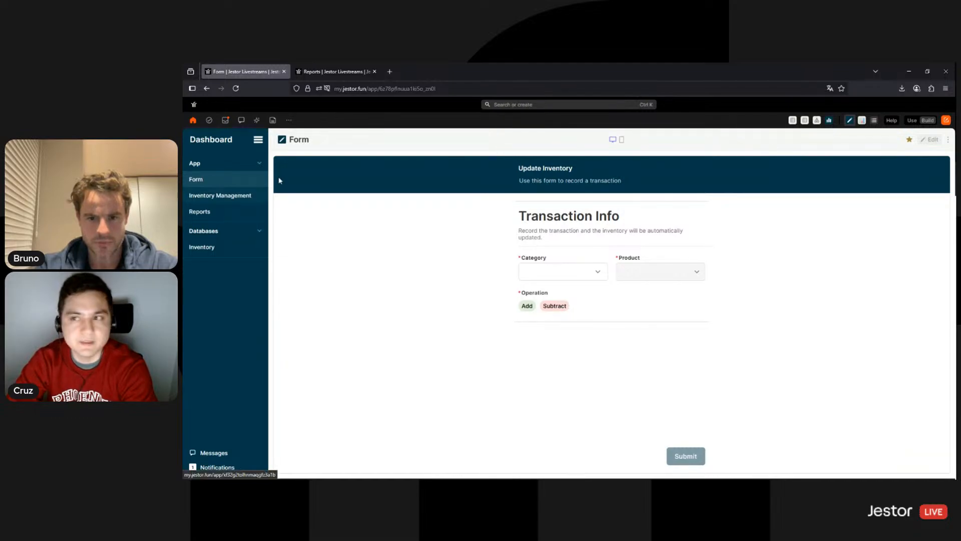
pyautogui.click(912, 121)
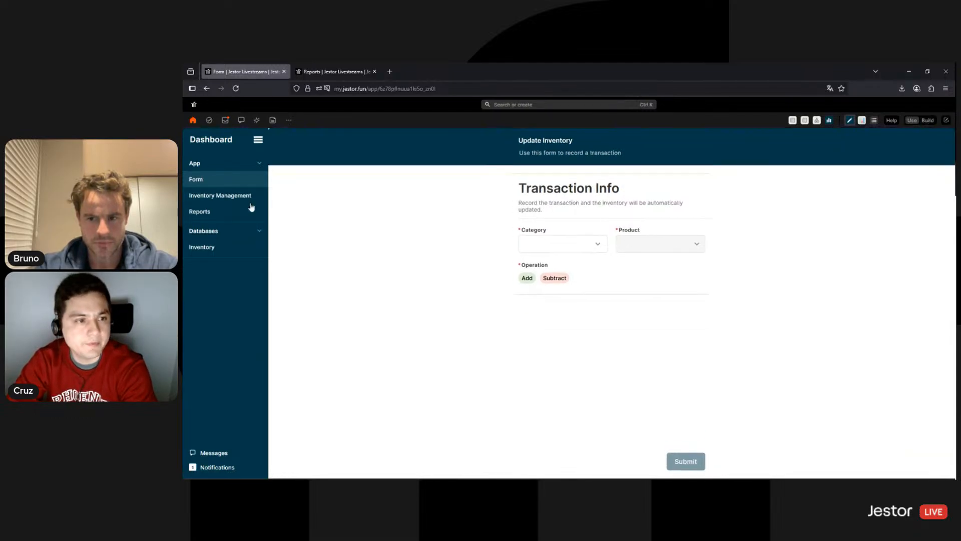
pyautogui.click(217, 197)
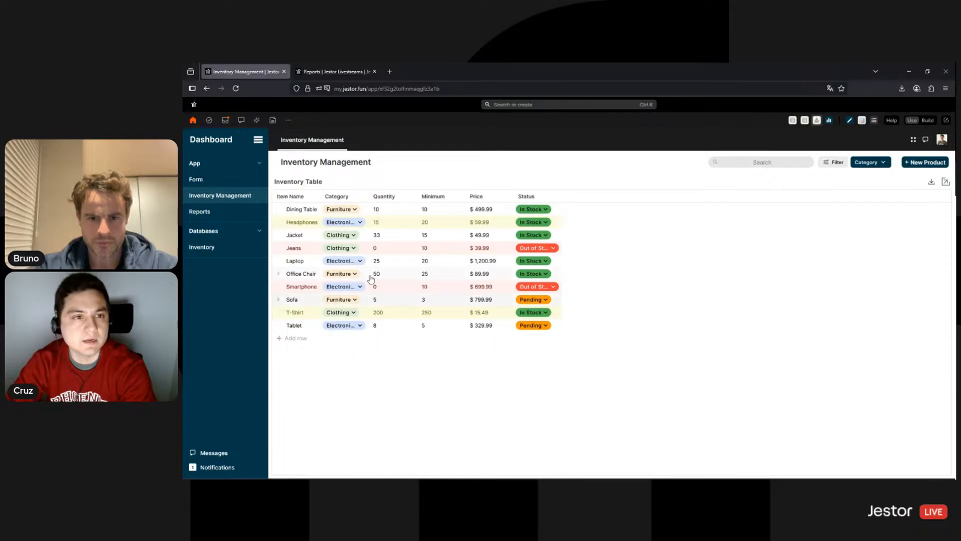
pyautogui.click(235, 180)
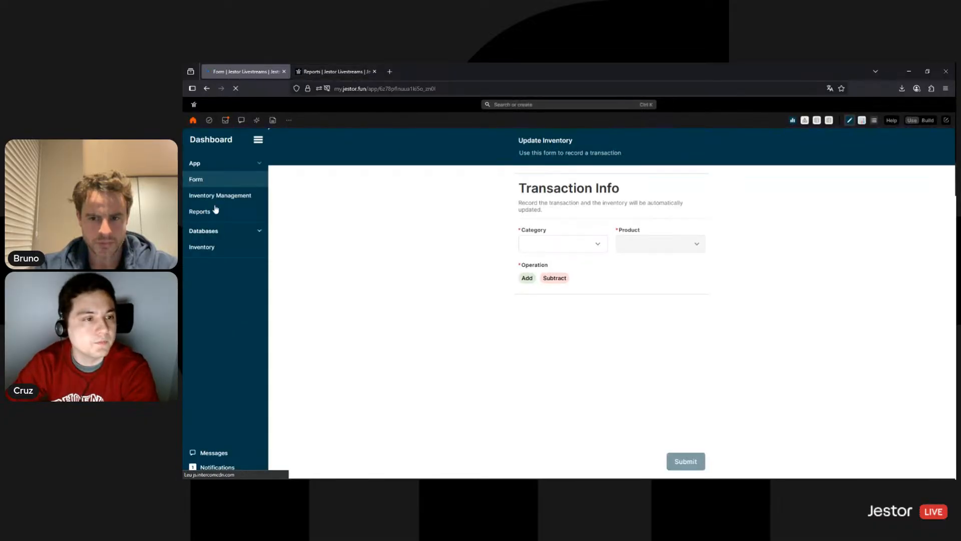
# Browse the Low Stock view, Reports and the form, then go to the AI agents area
pyautogui.click(217, 202)
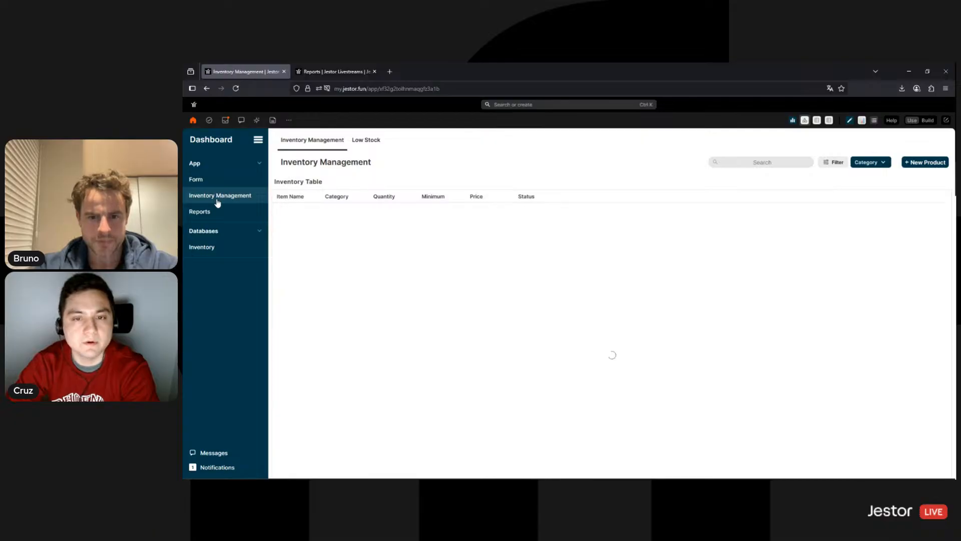
pyautogui.click(373, 147)
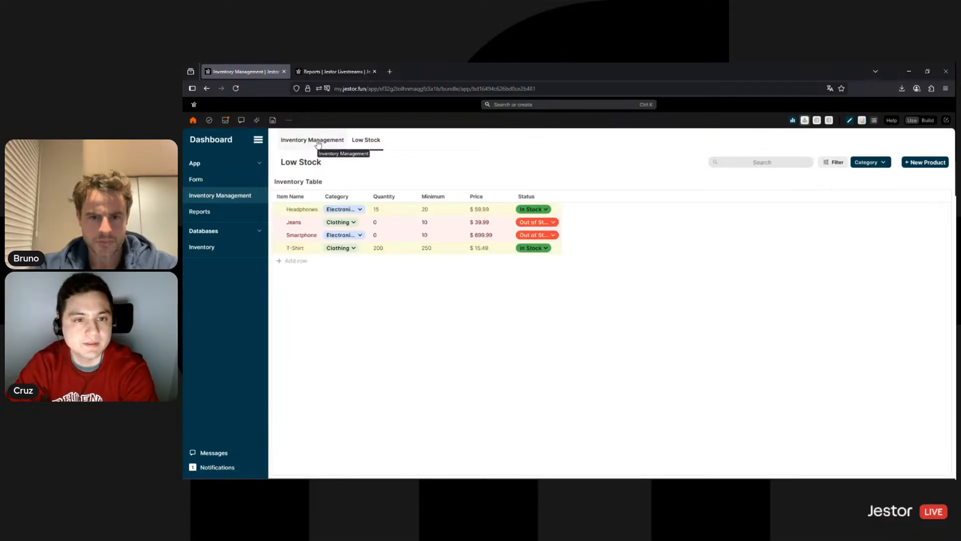
pyautogui.click(316, 143)
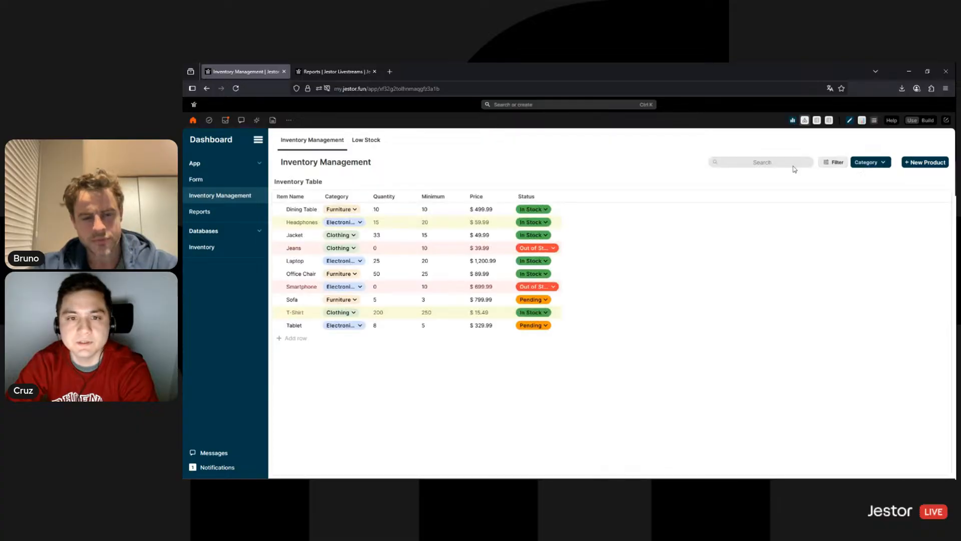
pyautogui.click(221, 213)
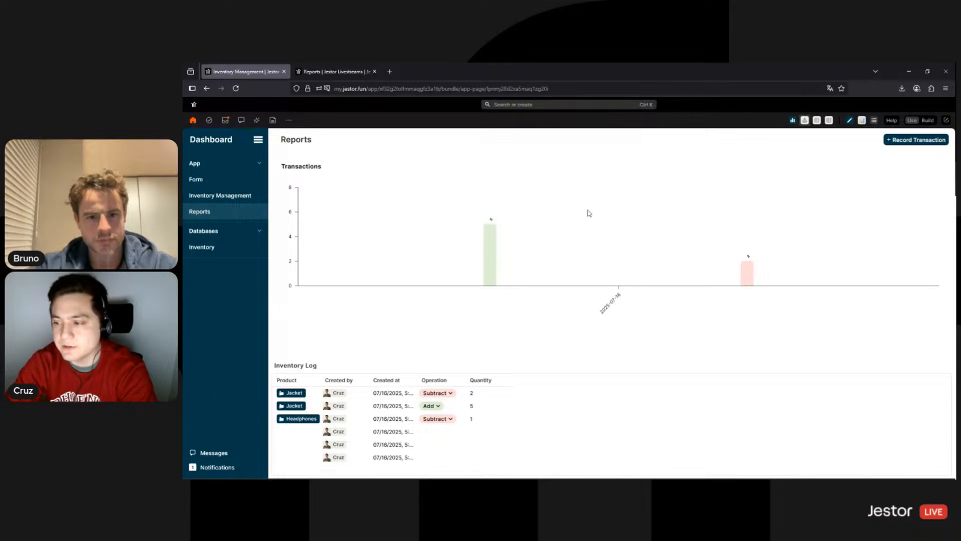
pyautogui.click(211, 179)
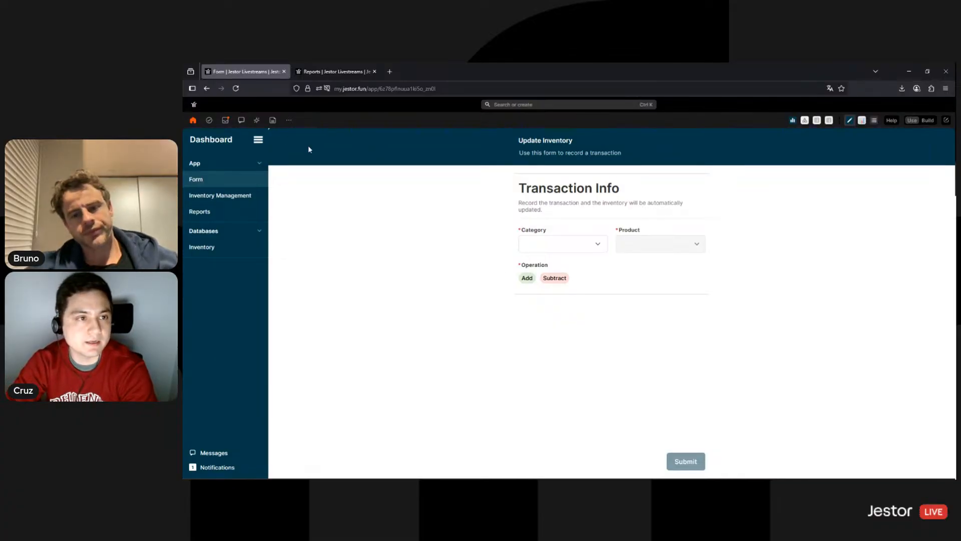
pyautogui.click(258, 122)
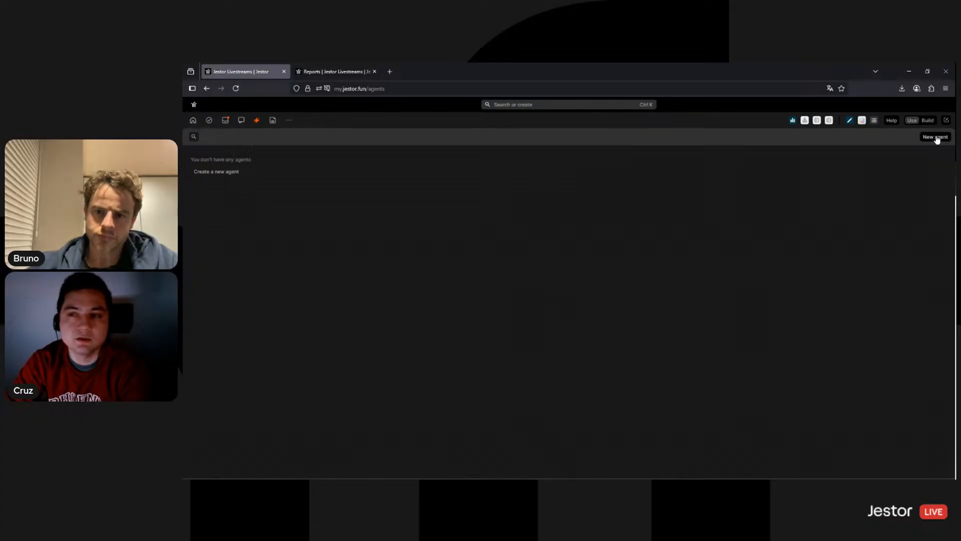
# Start a new Chatbot agent named 'Inventory Chatbot', described 'Gives you information about the inventory'
pyautogui.click(937, 137)
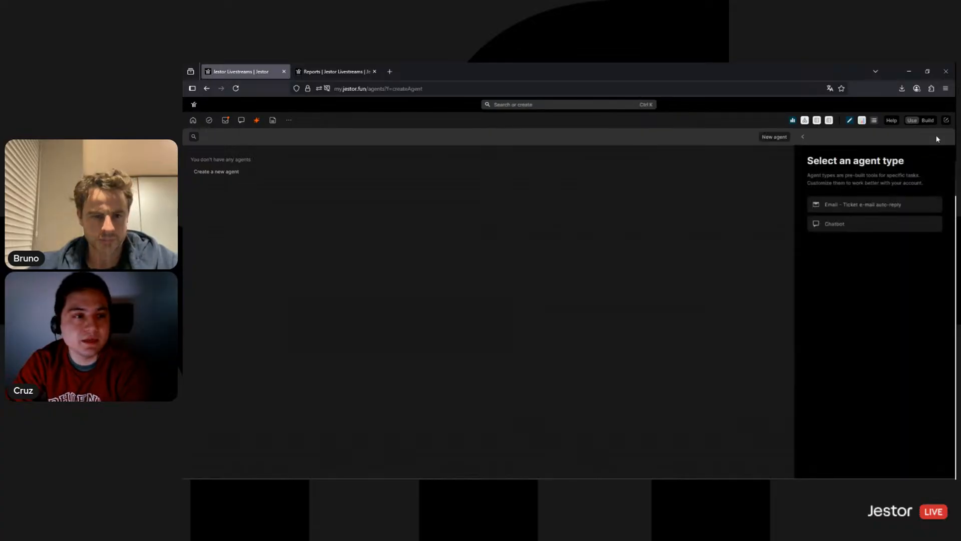
pyautogui.click(842, 228)
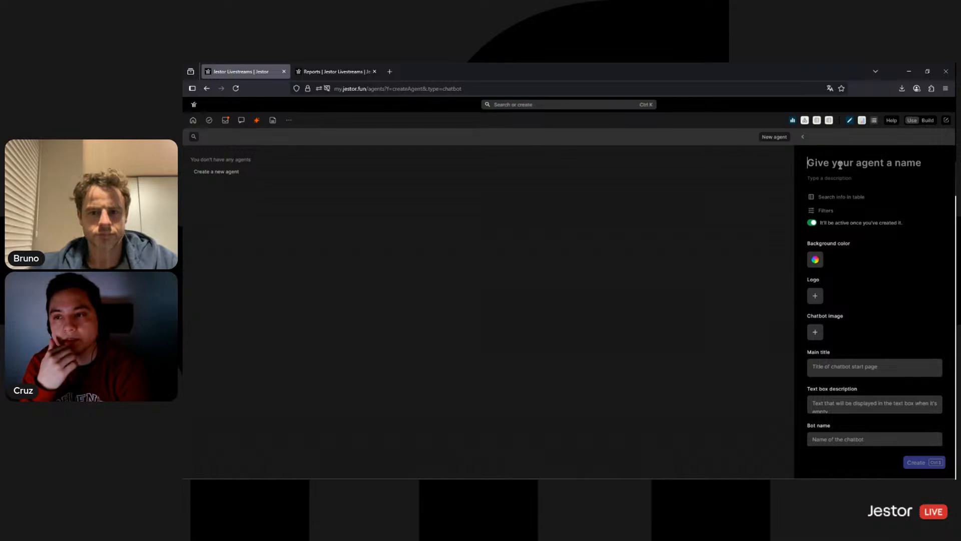
pyautogui.write('In')
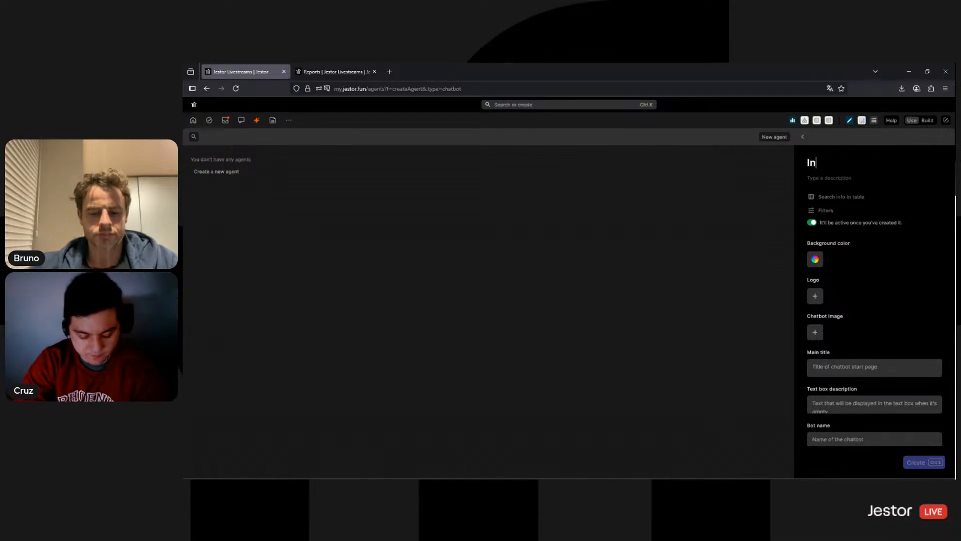
pyautogui.write('ventory Chatbot')
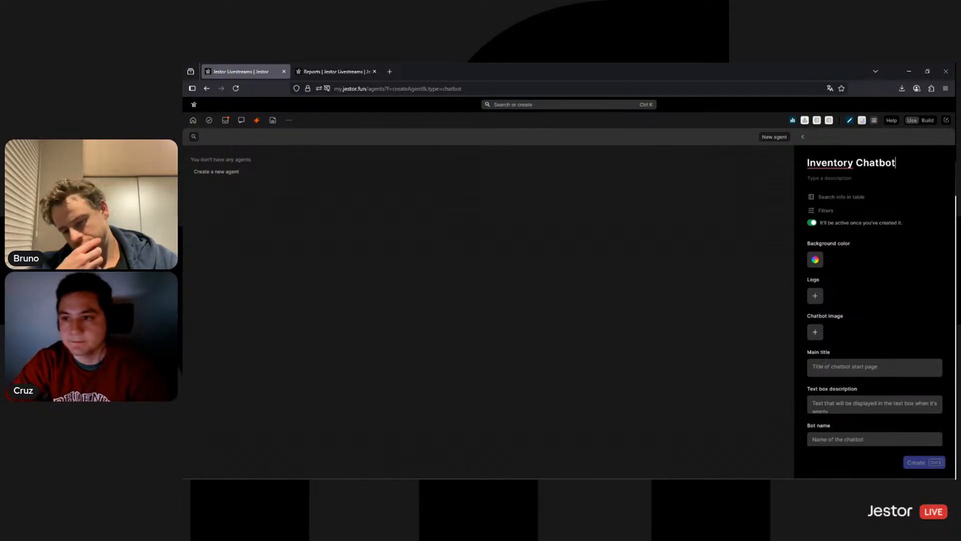
pyautogui.click(849, 180)
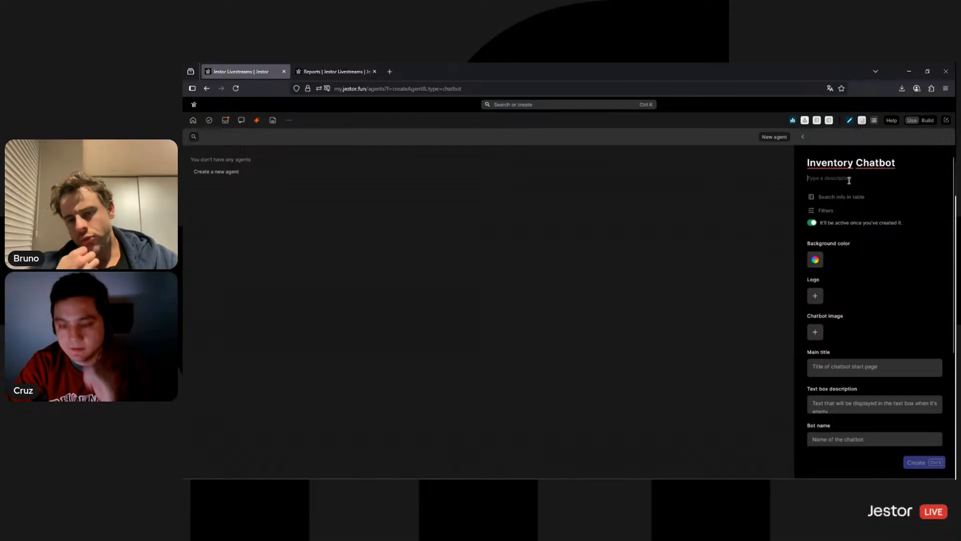
pyautogui.write('Gives yo')
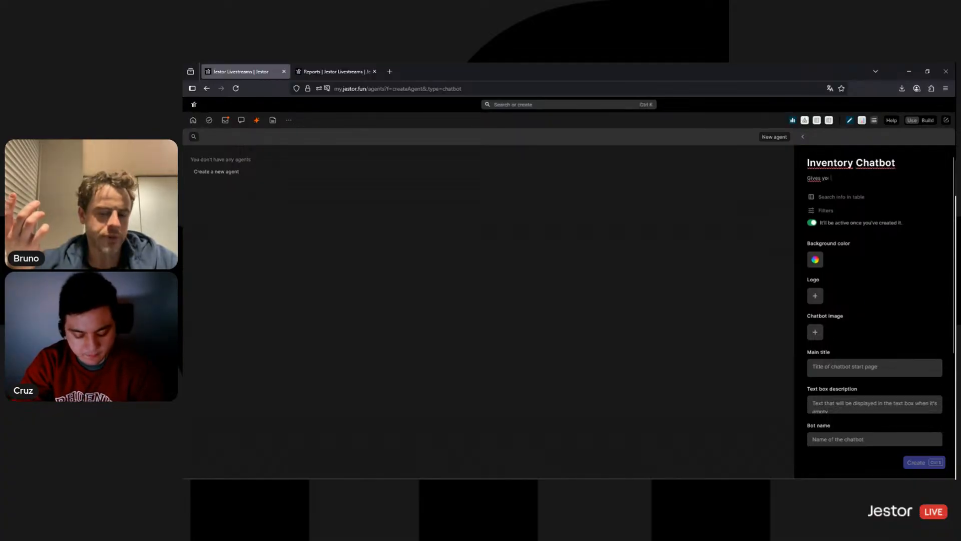
pyautogui.write('u information about')
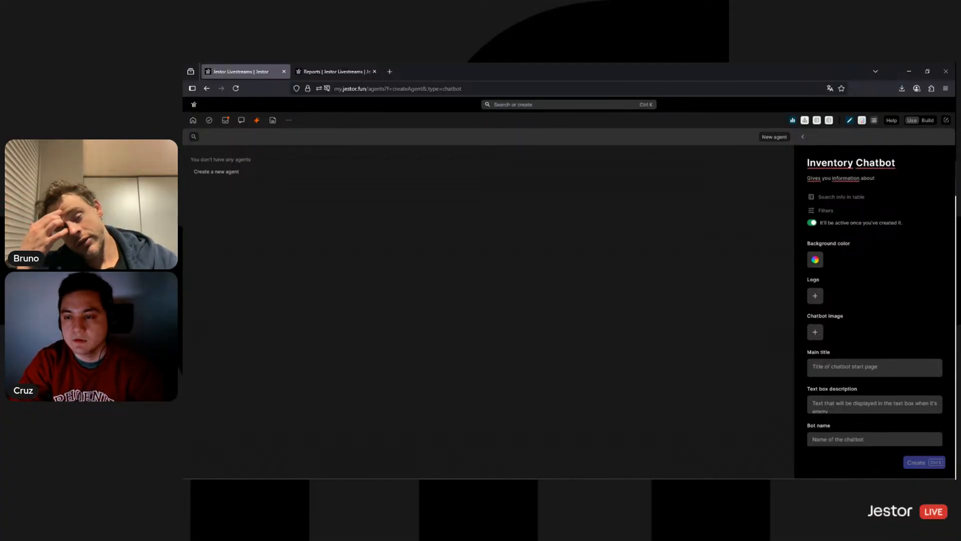
pyautogui.write(' the inventory')
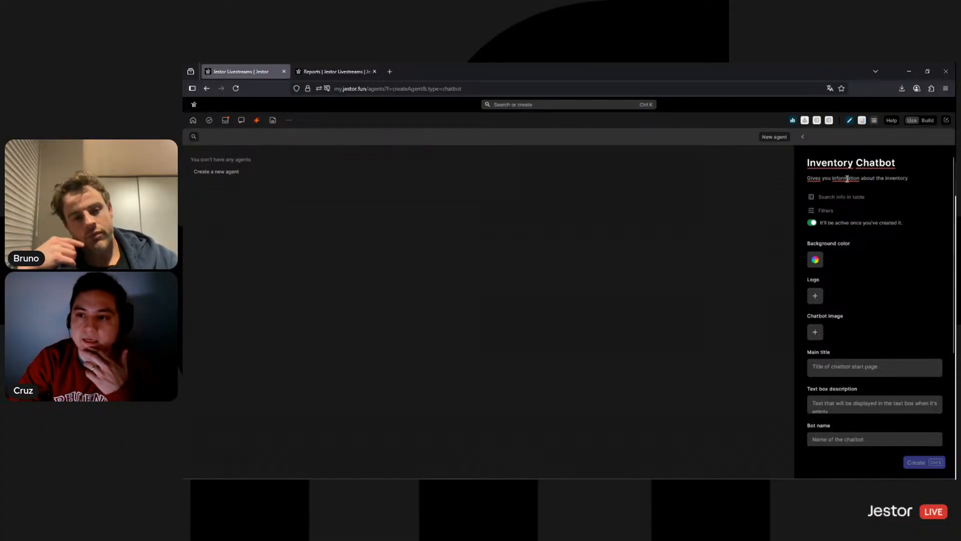
pyautogui.click(846, 196)
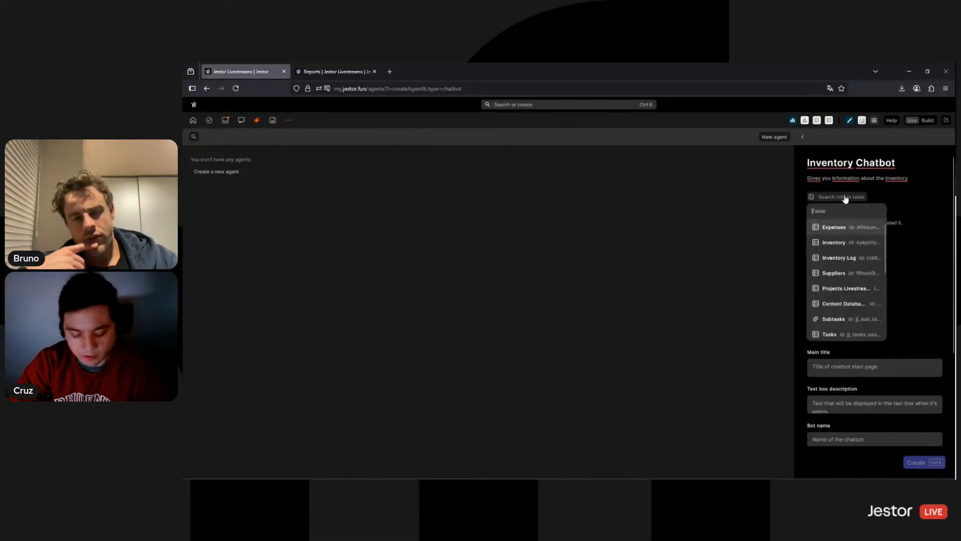
# Link the chatbot to the Inventory table
pyautogui.write('log')
pyautogui.press('BackSpace')
pyautogui.press('BackSpace')
pyautogui.press('BackSpace')
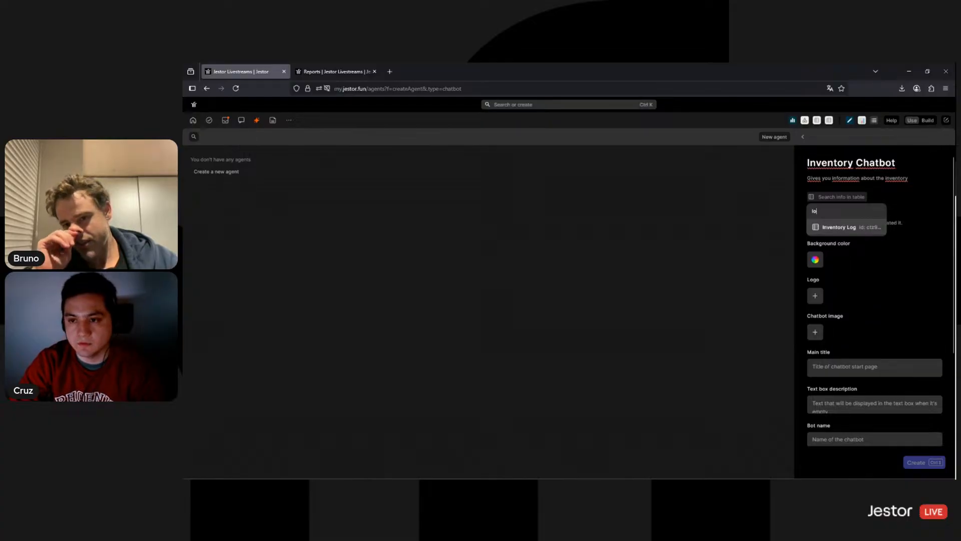
pyautogui.write('Inv')
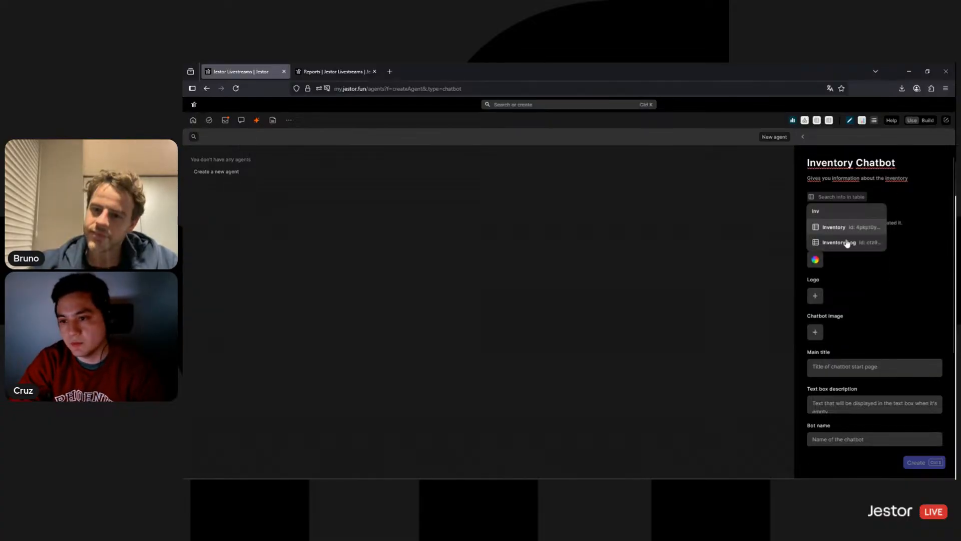
pyautogui.click(844, 229)
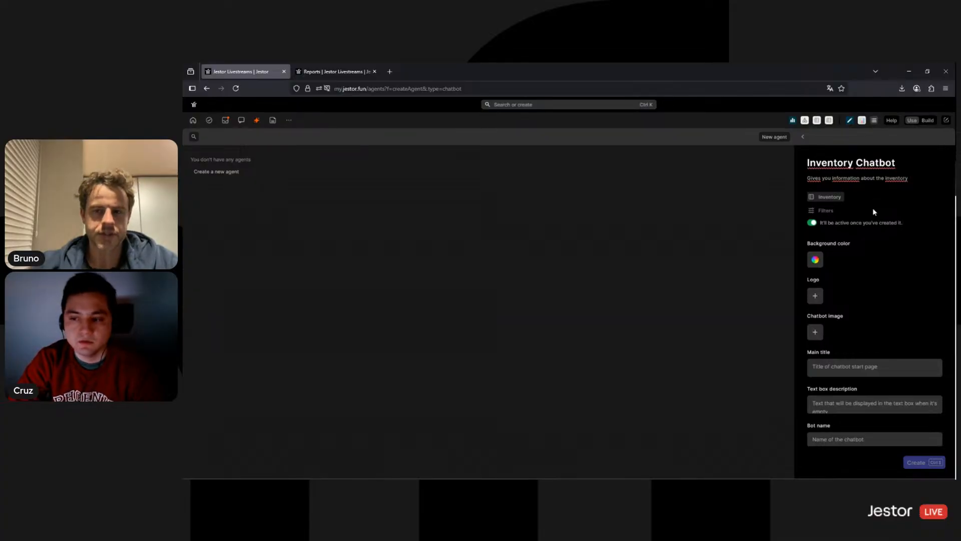
# Give the chatbot a white background colour
pyautogui.click(815, 260)
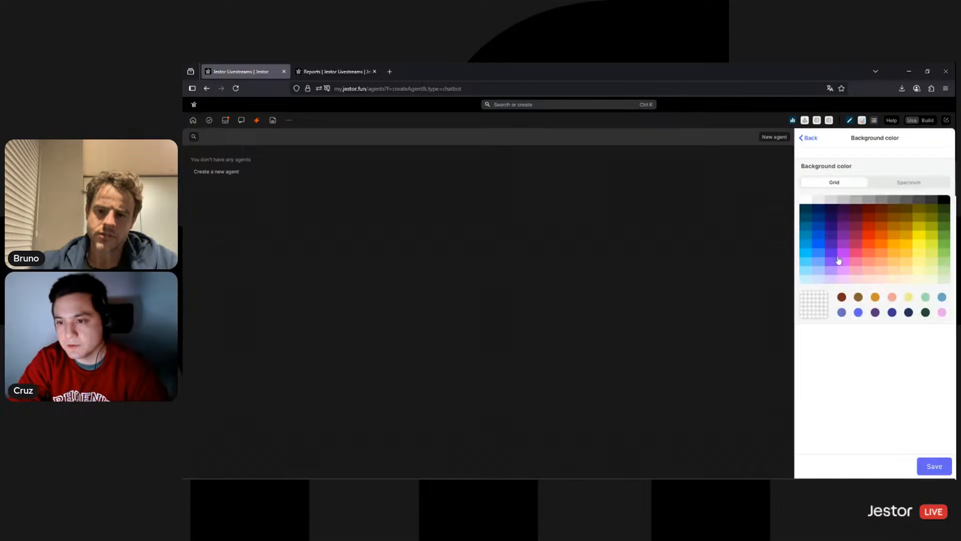
pyautogui.click(806, 200)
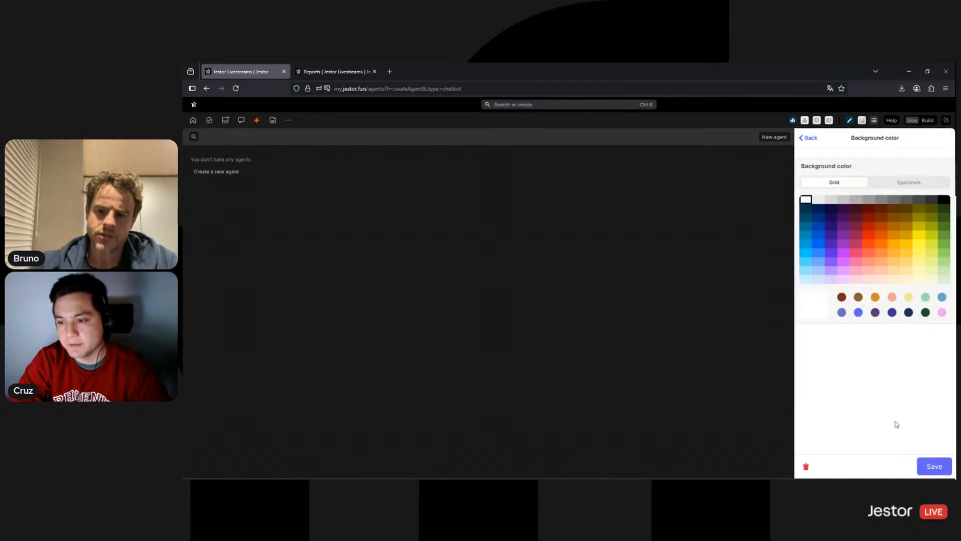
pyautogui.click(933, 466)
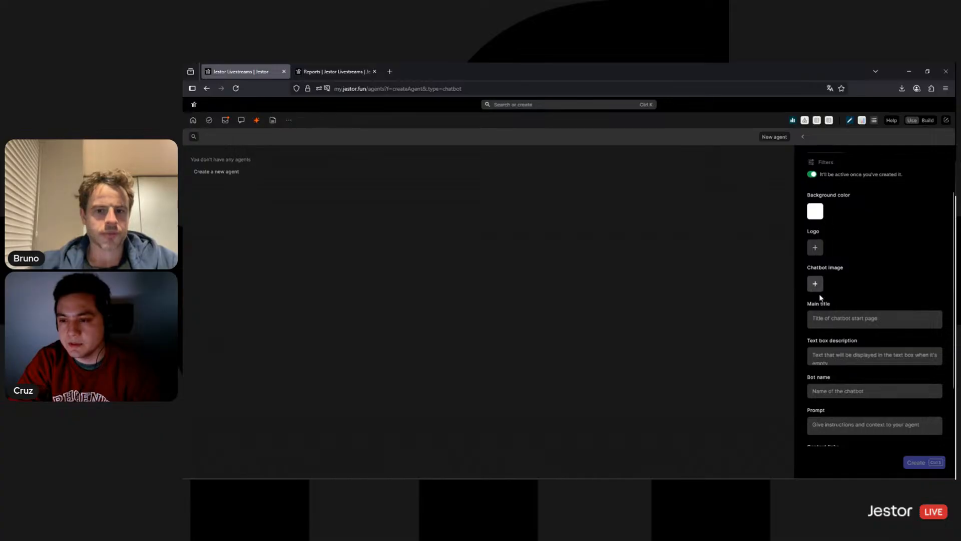
# Title the chatbot Inventory Info, describe its text box 'Ask me anything about your inventory', name it Inventory Bot
pyautogui.scroll(-3, 817, 267)
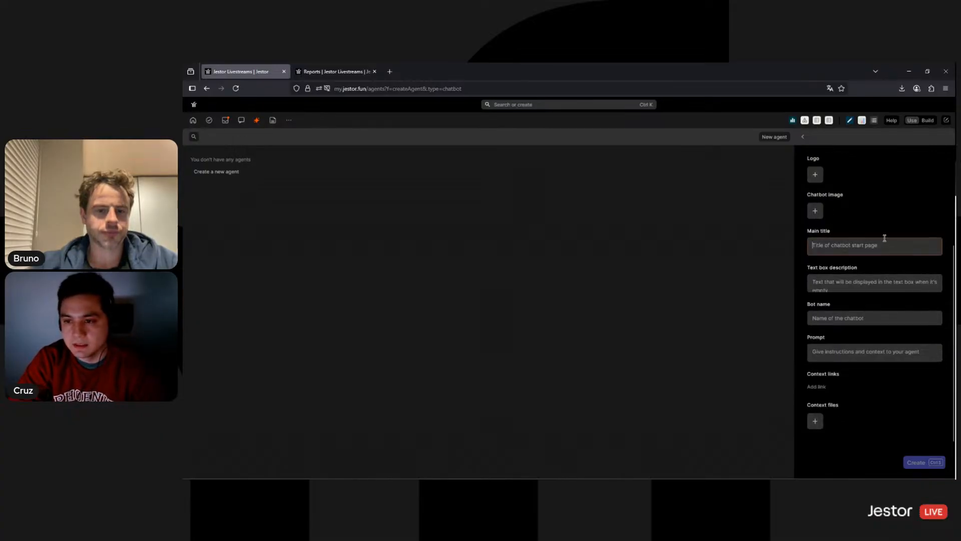
pyautogui.scroll(2, 884, 238)
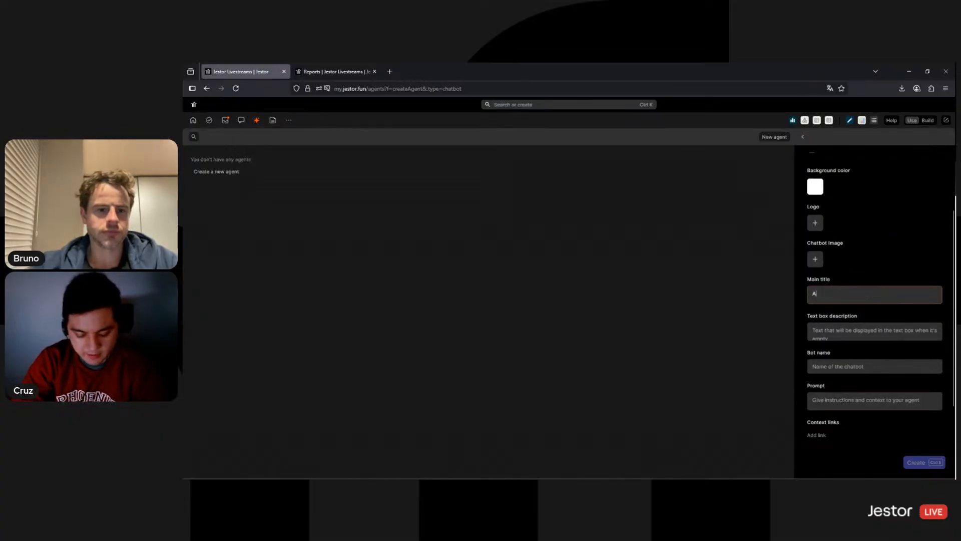
pyautogui.write('Inventory Info')
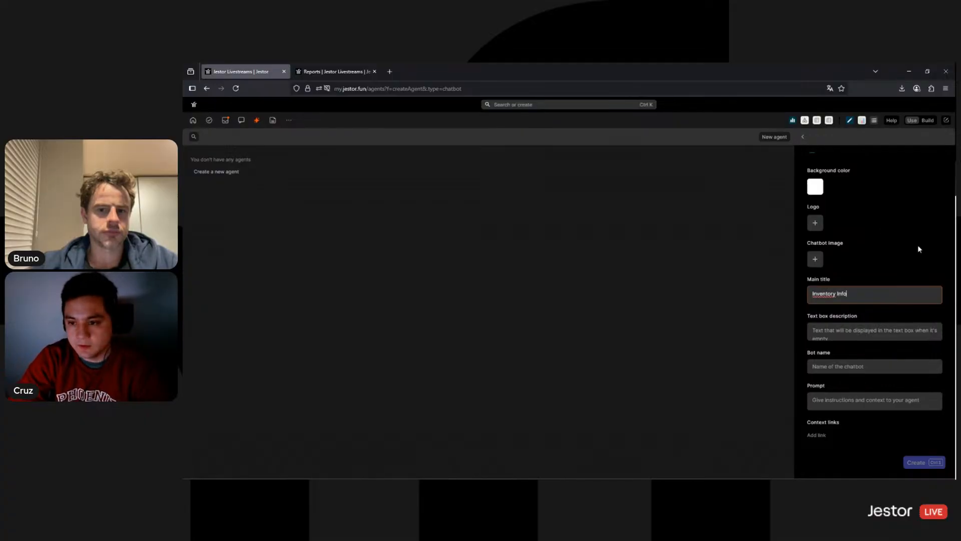
pyautogui.press('Tab')
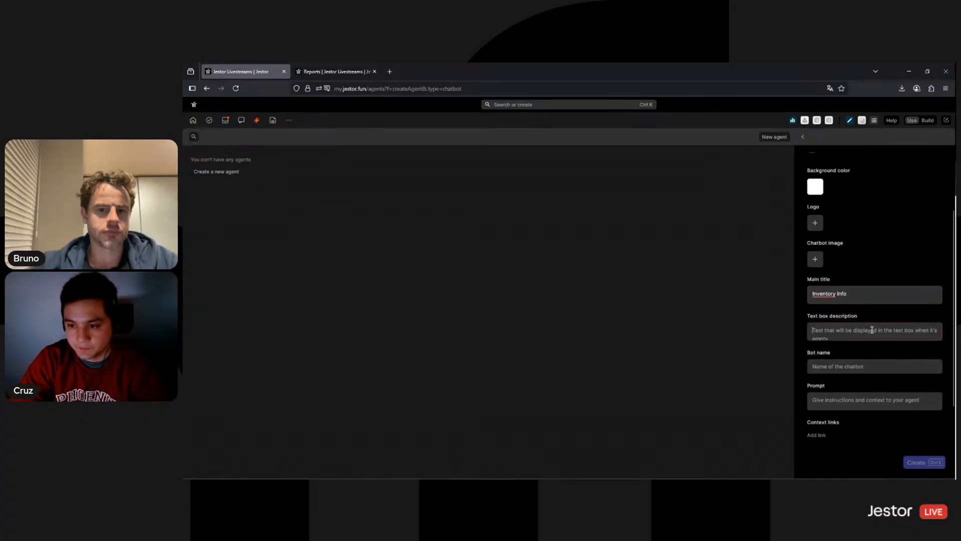
pyautogui.write('Ask me a')
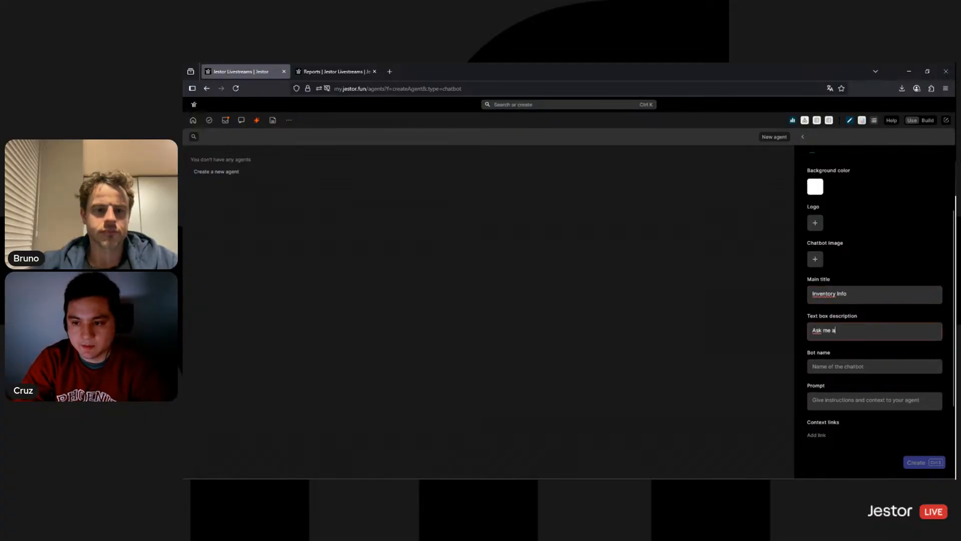
pyautogui.write('nything about')
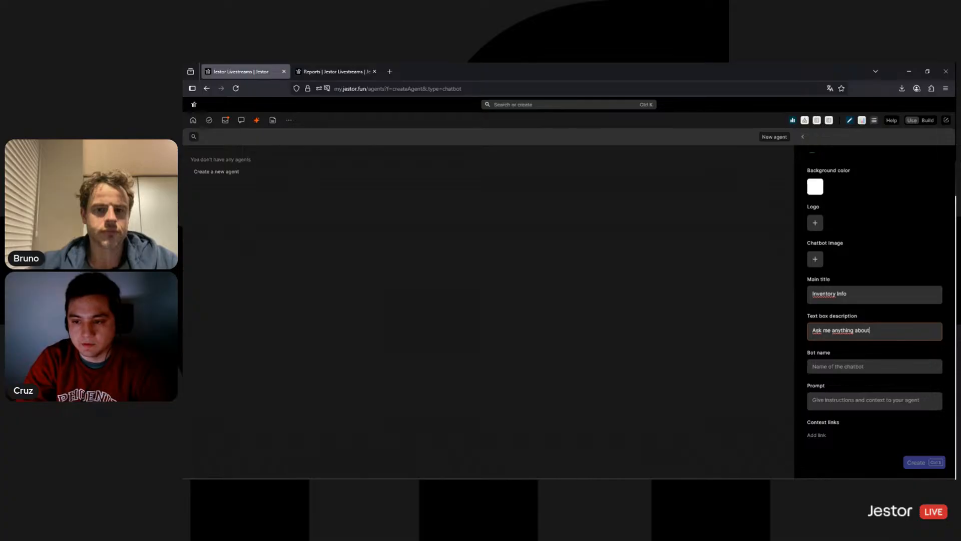
pyautogui.write(' your invent')
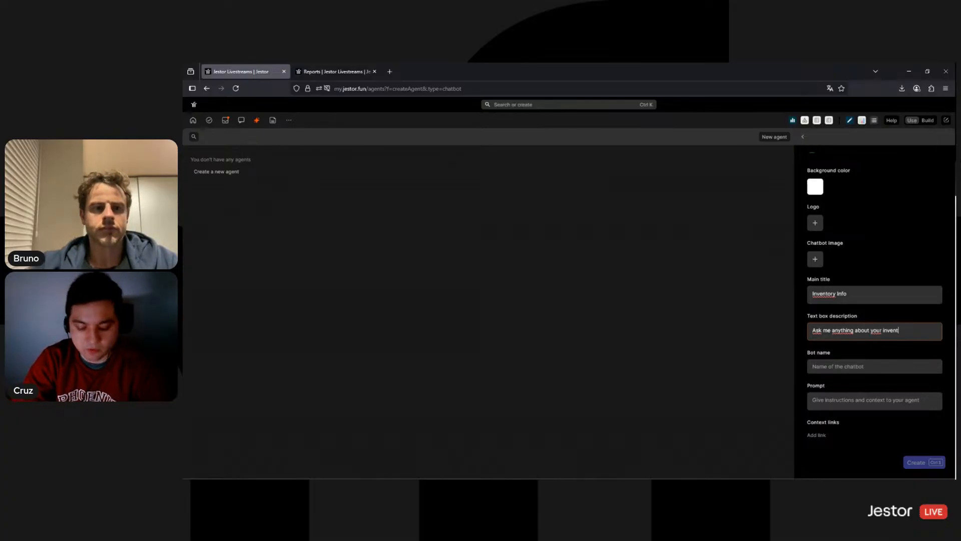
pyautogui.write('ory')
pyautogui.scroll(-1, 851, 330)
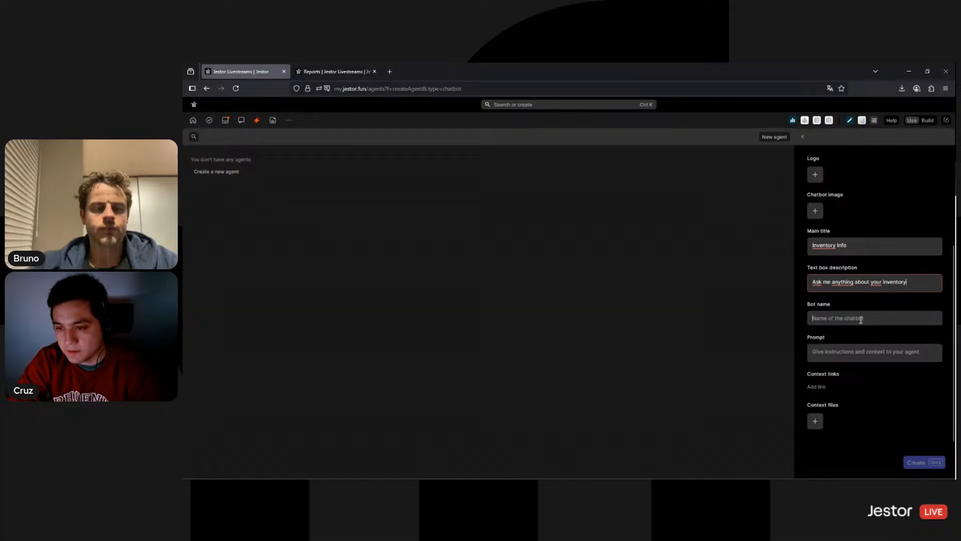
pyautogui.click(861, 319)
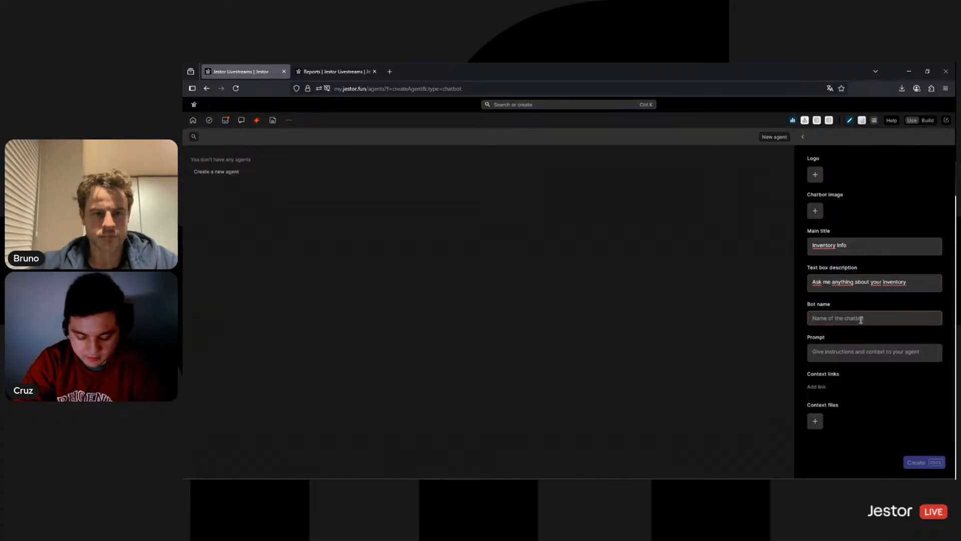
pyautogui.write('Inventory Man')
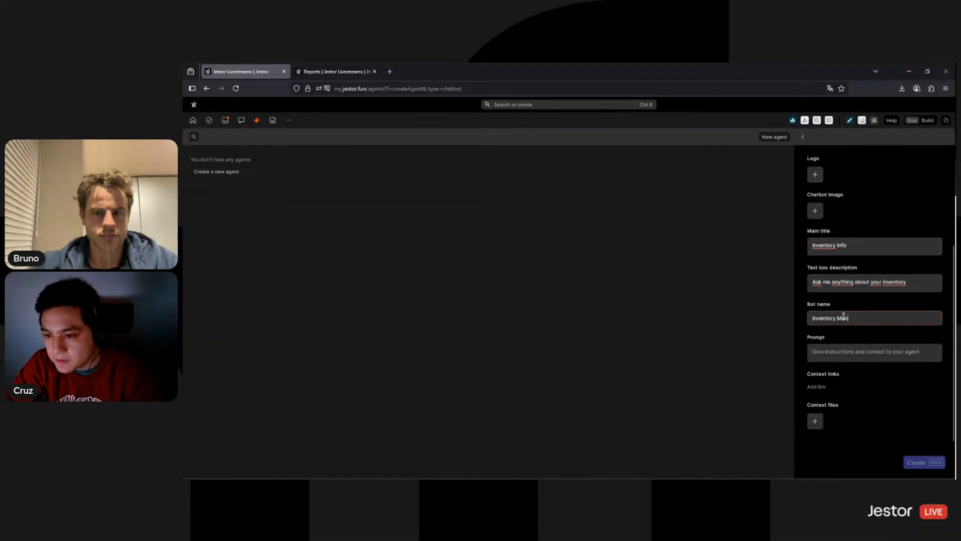
pyautogui.doubleClick(843, 317)
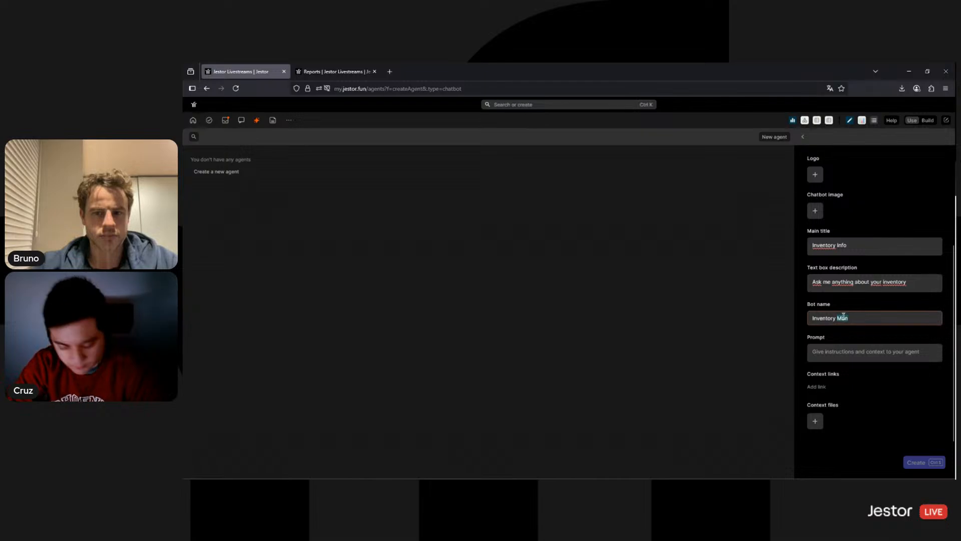
pyautogui.write('Bot')
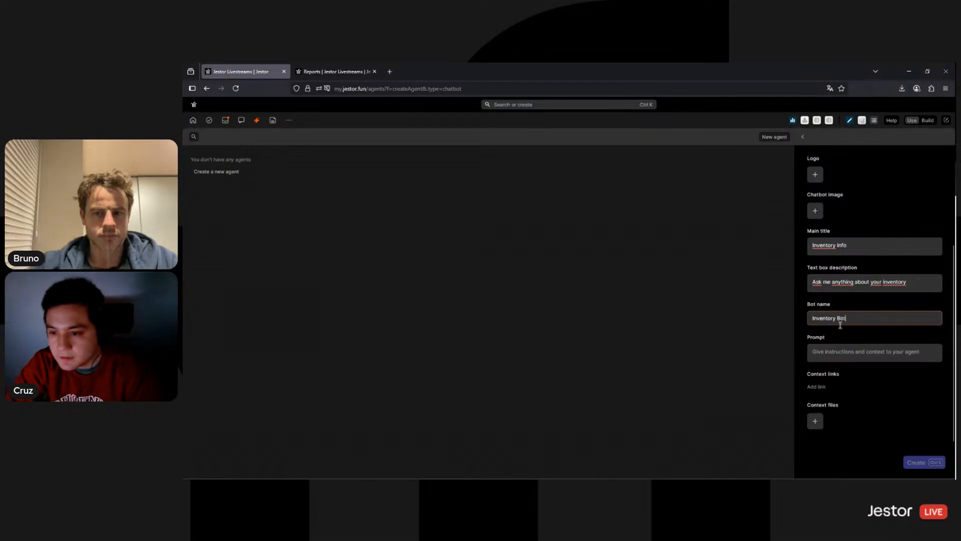
# Enter the prompt 'Provide information about the inventory. Always be excited and add emojis.' and create the chatbot
pyautogui.click(856, 358)
pyautogui.write('P')
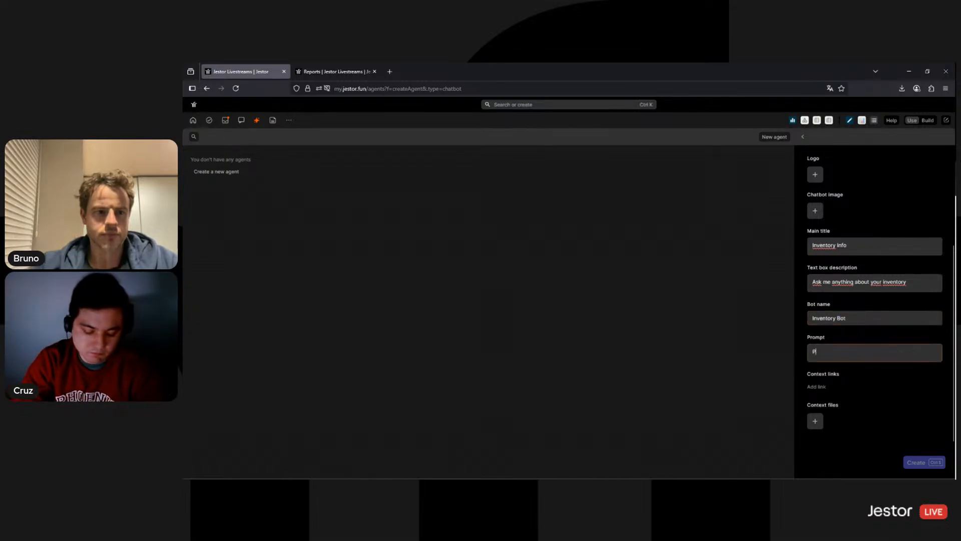
pyautogui.write('rovide ')
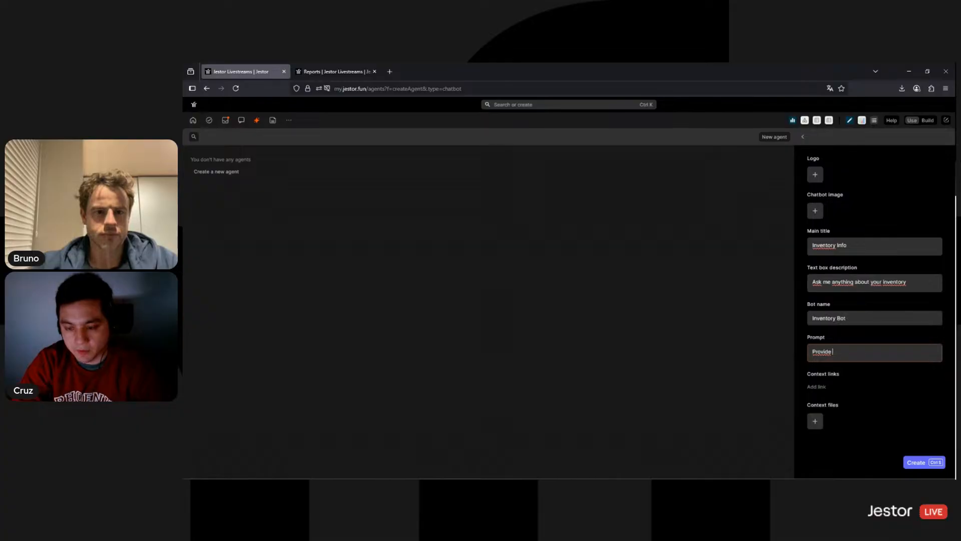
pyautogui.write('information ab')
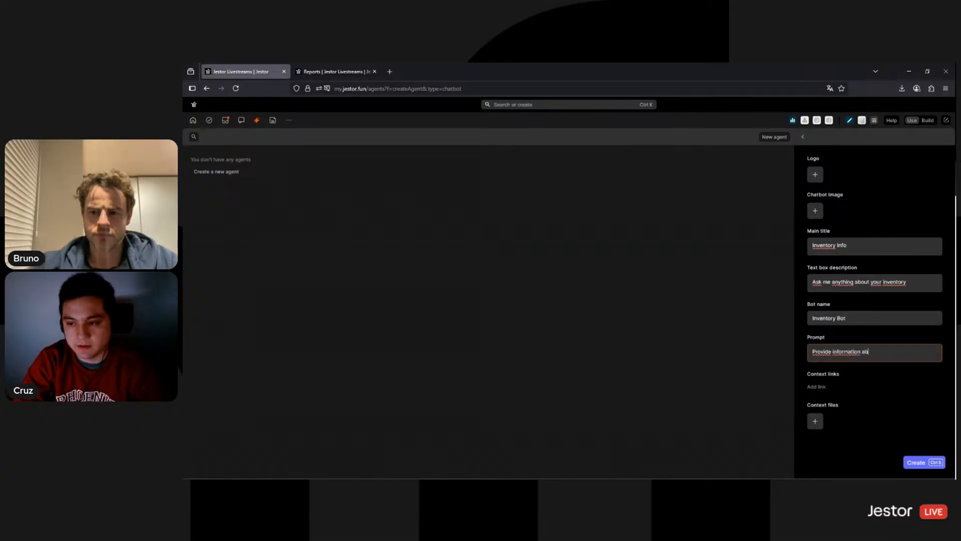
pyautogui.write('out the inventory. ')
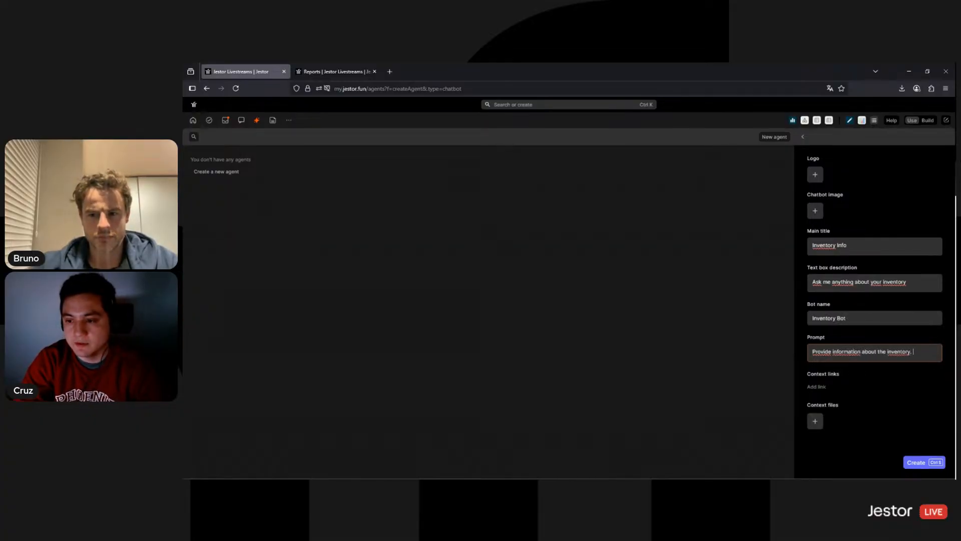
pyautogui.write('Always be exci')
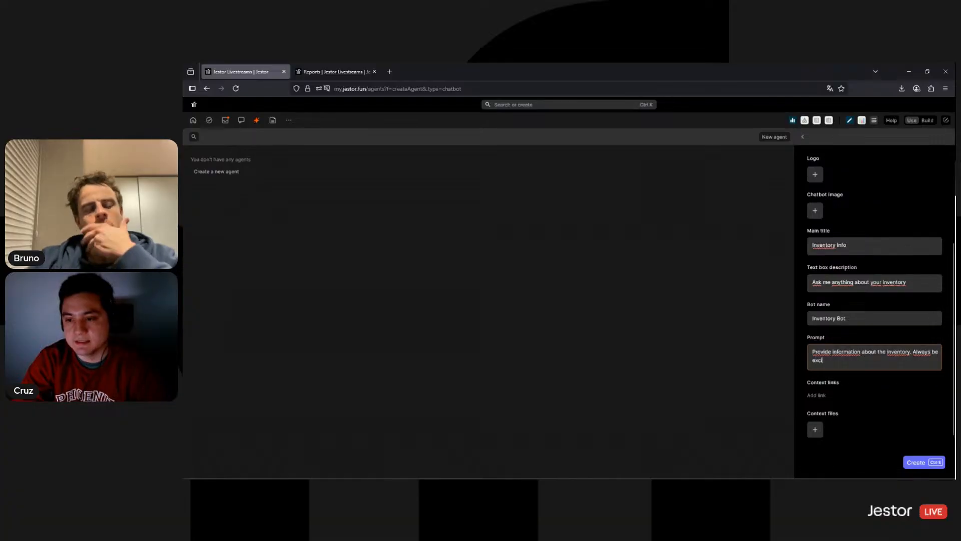
pyautogui.write('ted and ')
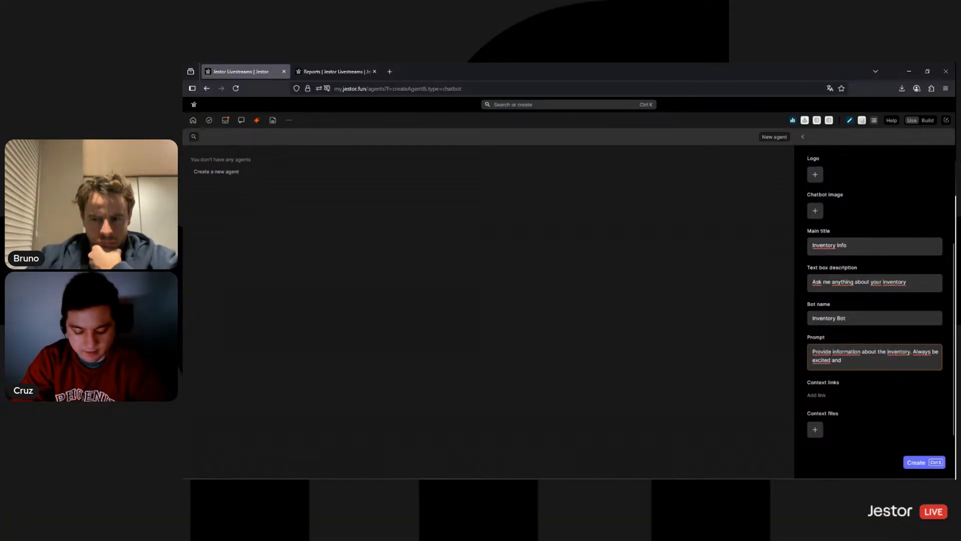
pyautogui.write('add emojis.')
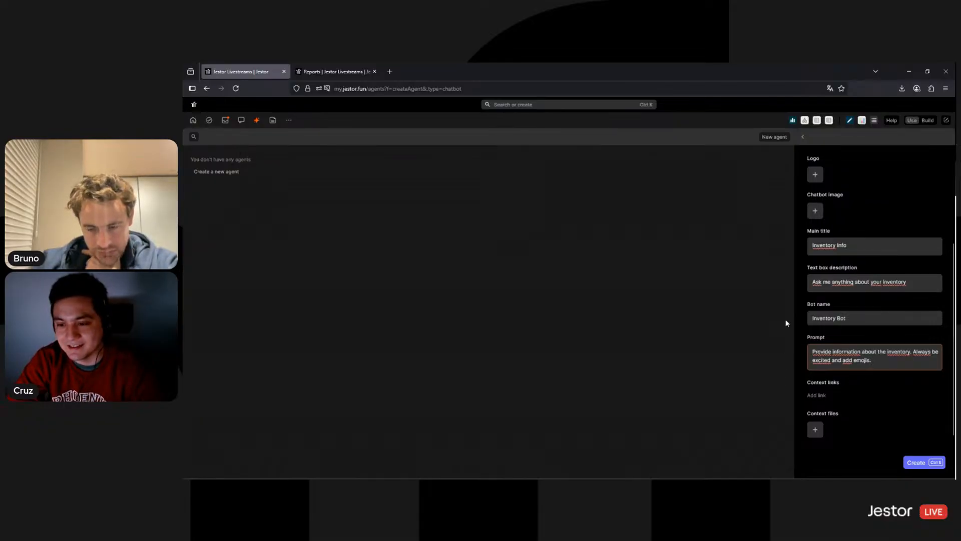
pyautogui.scroll(-1, 821, 416)
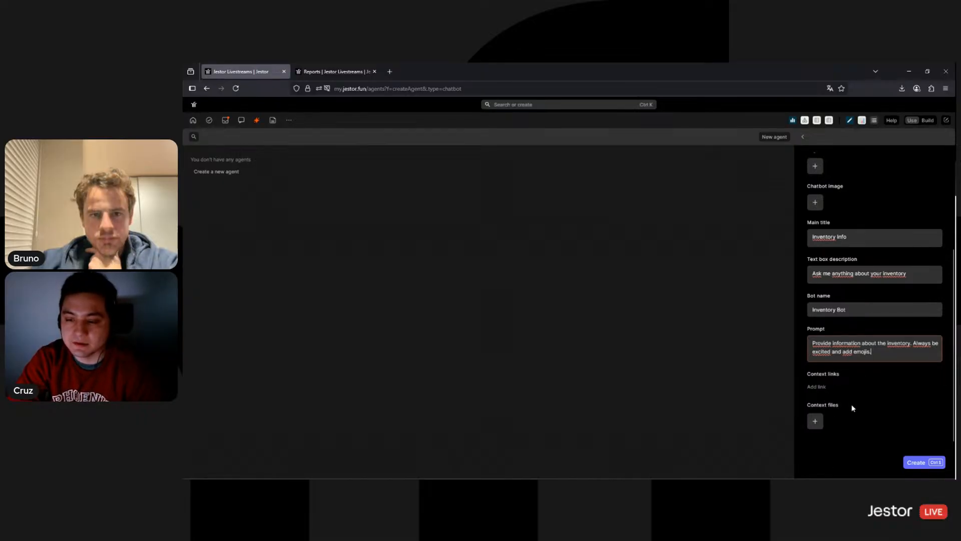
pyautogui.click(918, 463)
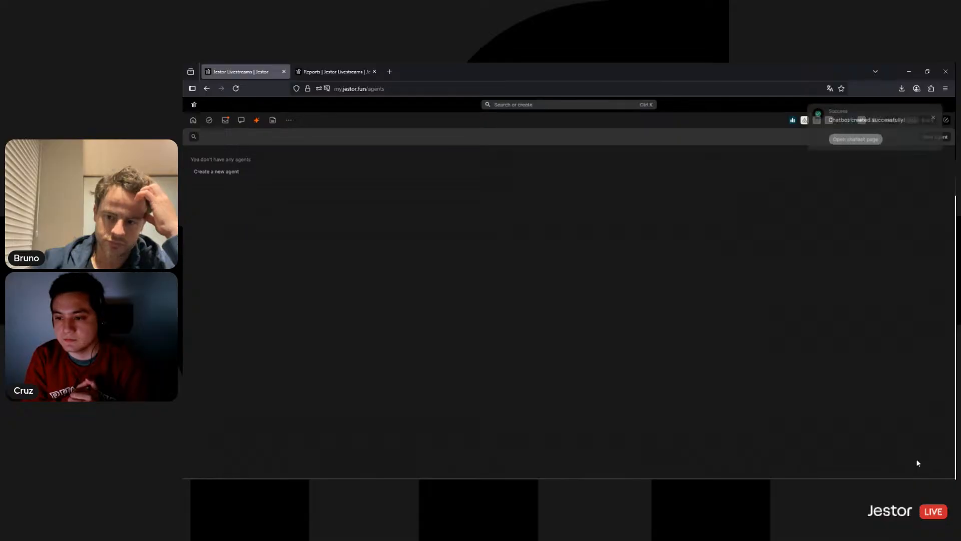
# Open the new Inventory Info chatbot's page from the success toast and focus its chat box
pyautogui.click(867, 142)
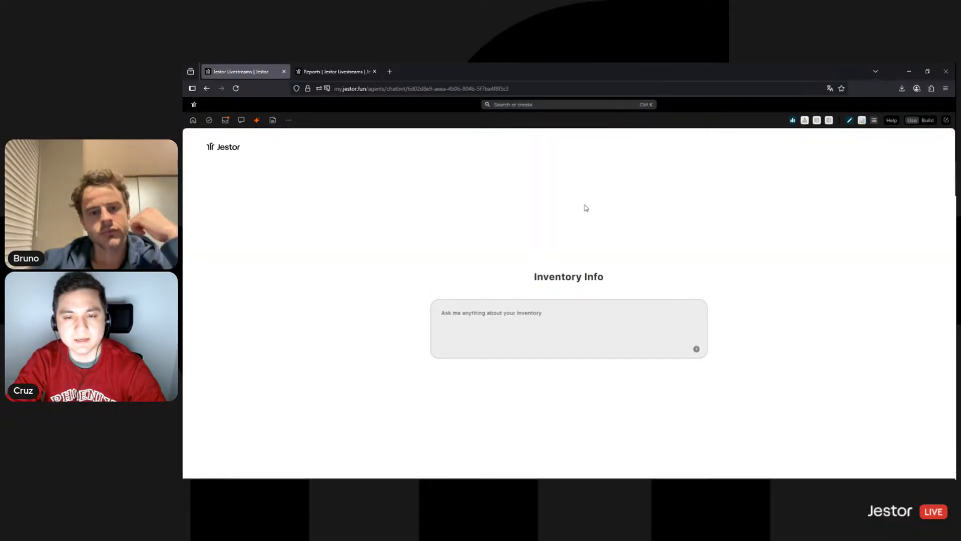
pyautogui.click(626, 313)
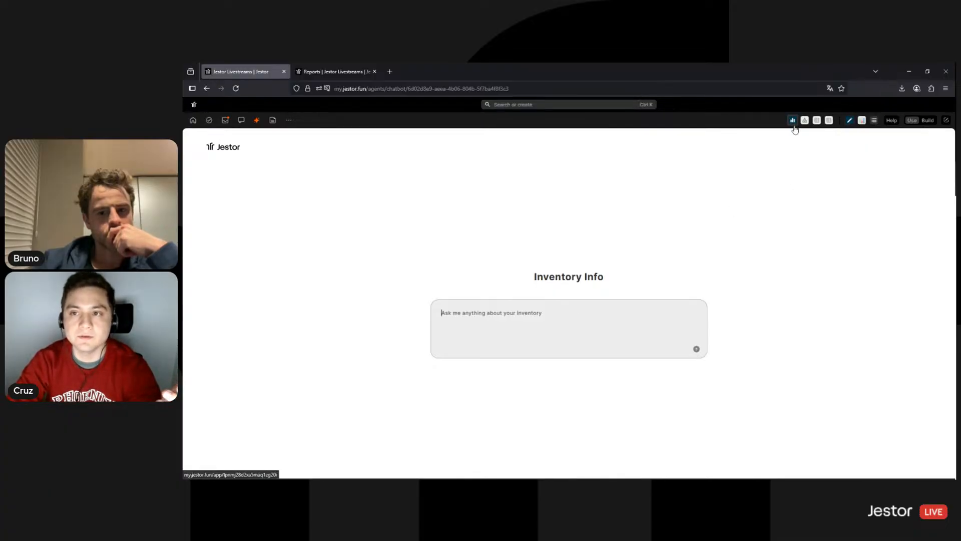
pyautogui.click(537, 107)
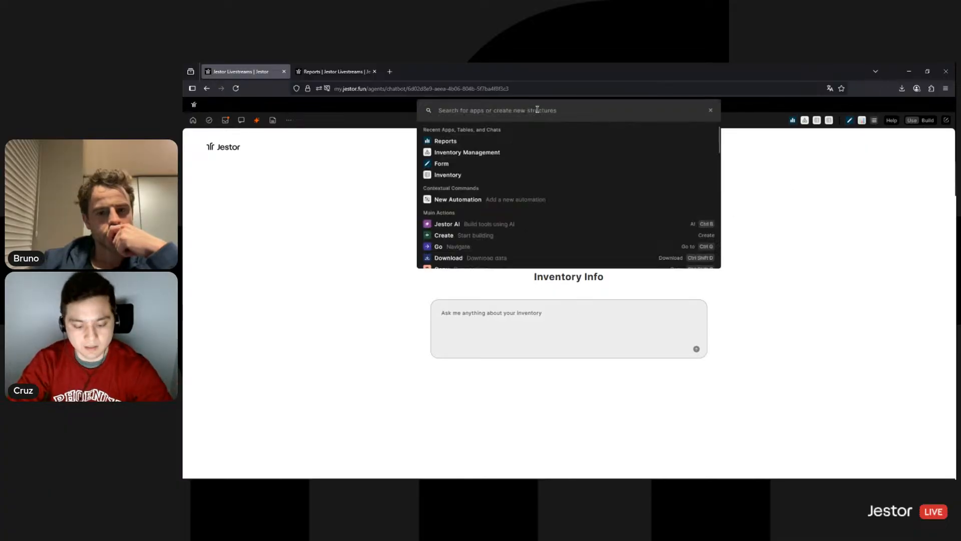
# Open Reports in build mode and narrow the Transactions chart to about a third width
pyautogui.write('repor')
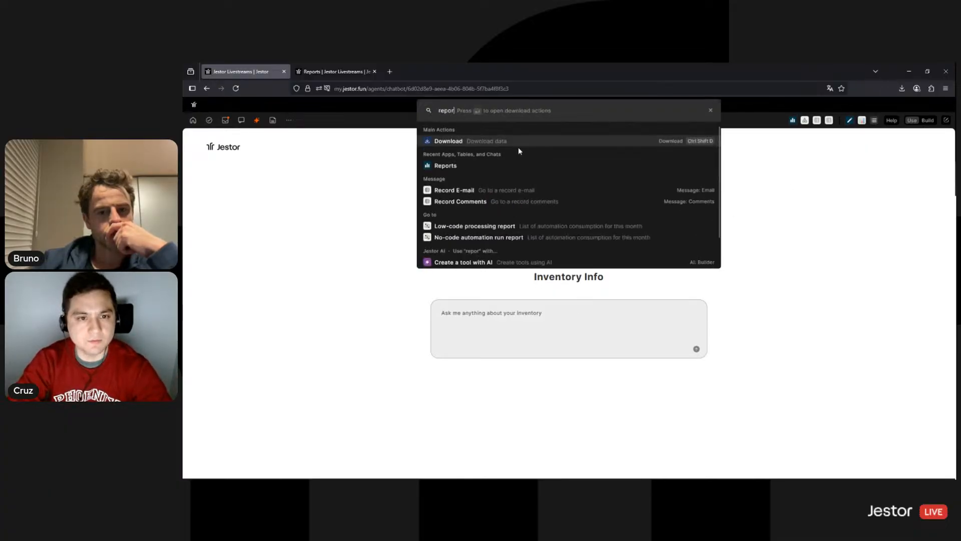
pyautogui.click(477, 167)
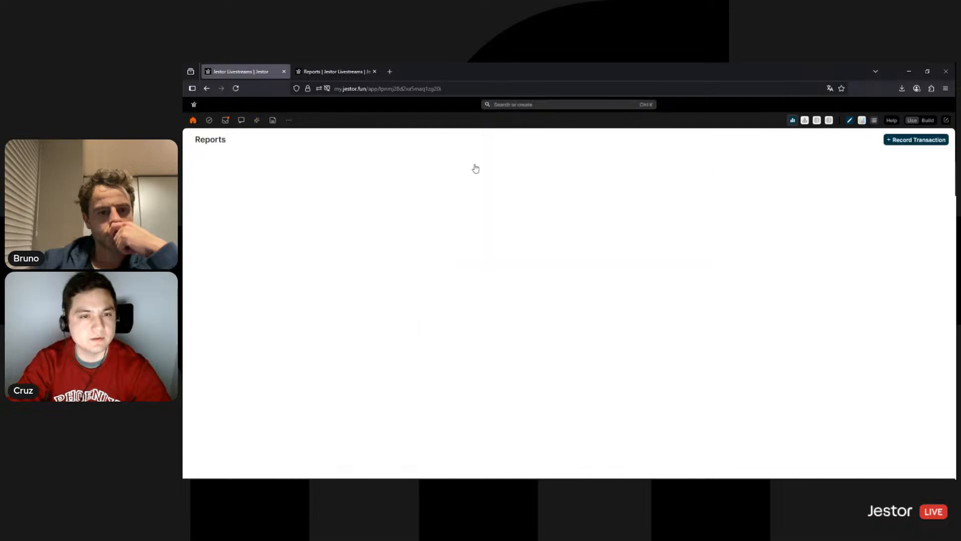
pyautogui.click(924, 122)
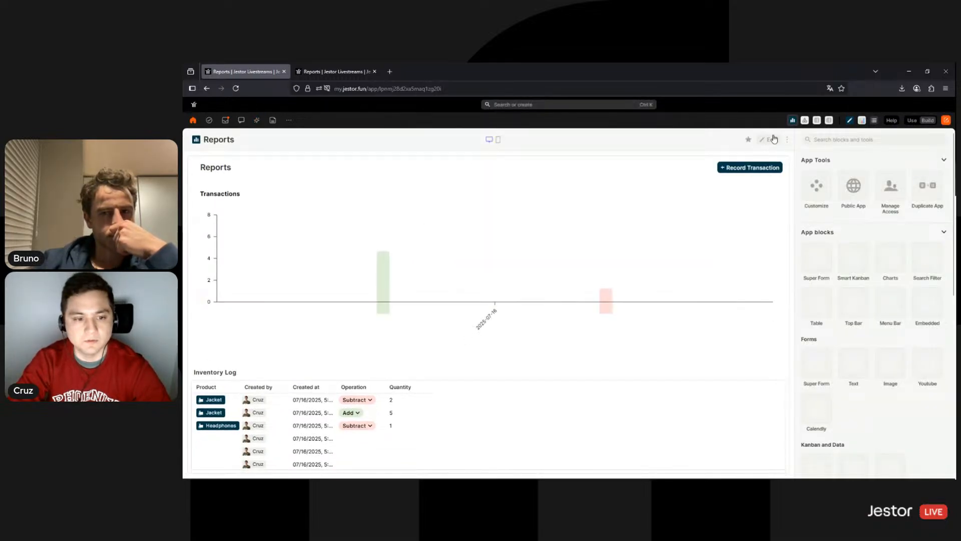
pyautogui.click(774, 139)
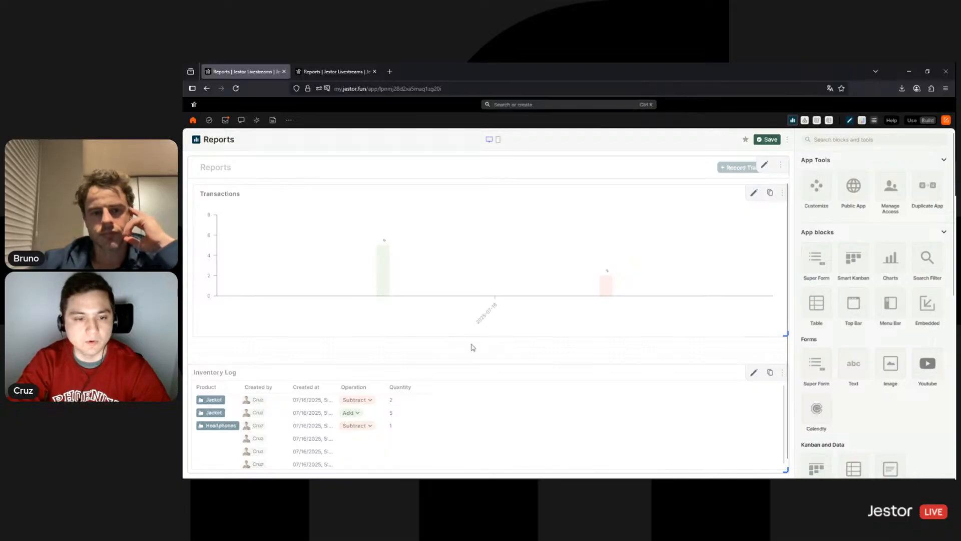
pyautogui.moveTo(471, 347); pyautogui.dragTo(377, 361)
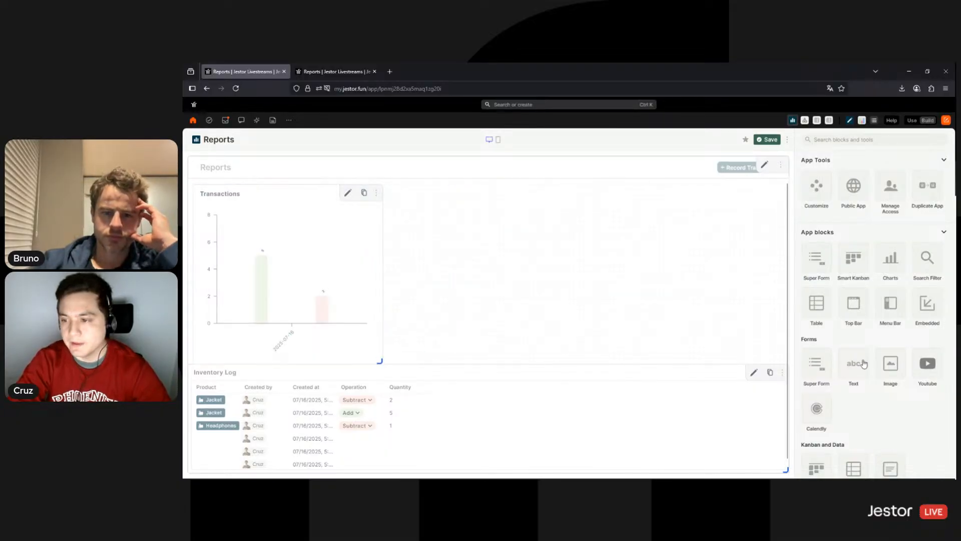
# Try adding a chatbot block, dismiss the plan upgrade offer, and return to the workspace home
pyautogui.scroll(-5, 892, 309)
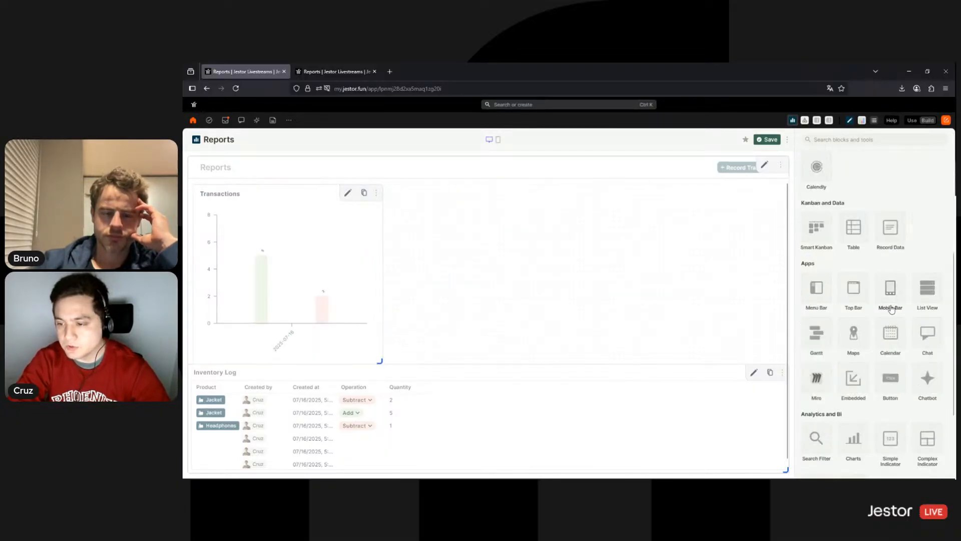
pyautogui.click(928, 380)
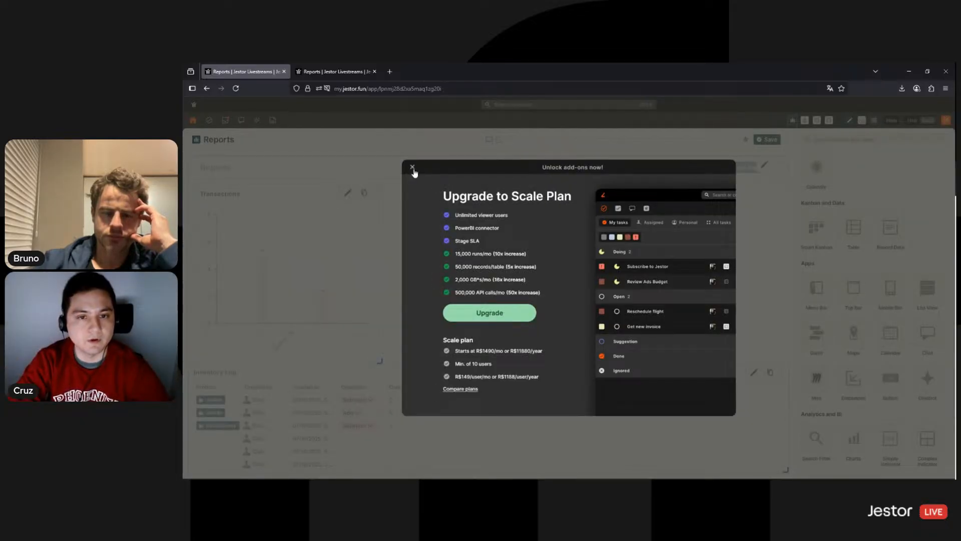
pyautogui.click(412, 168)
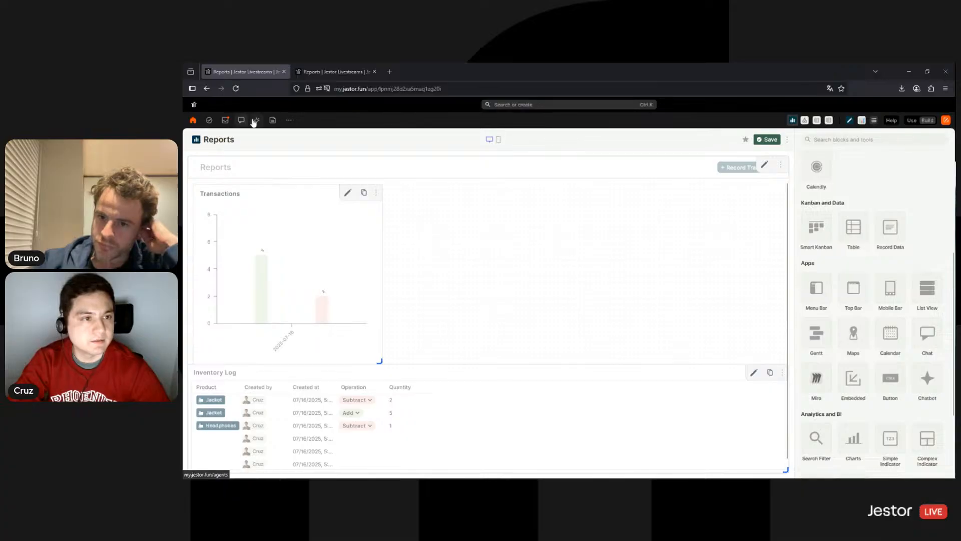
pyautogui.click(194, 120)
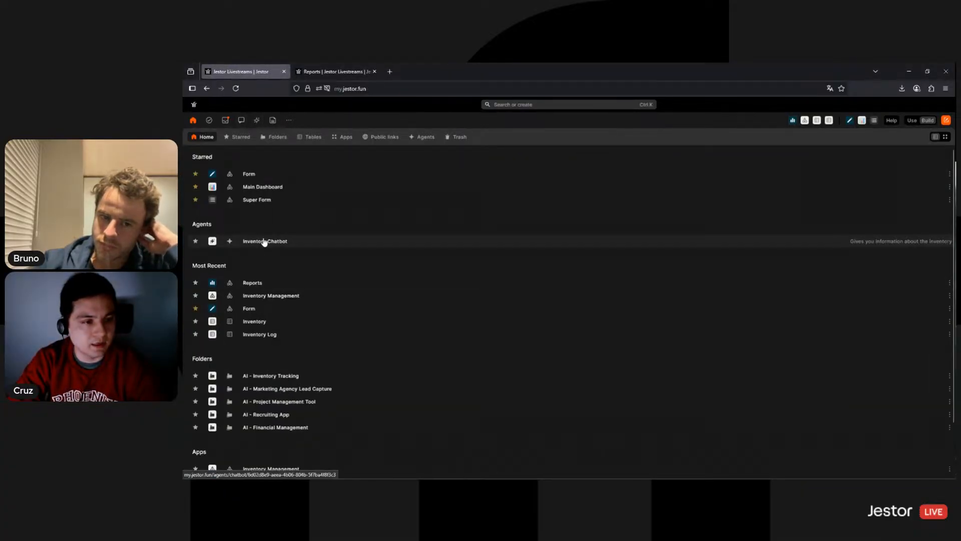
# Ask the Inventory Chatbot 'Give me a list of items in the inventory and their current quantity.'
pyautogui.click(264, 242)
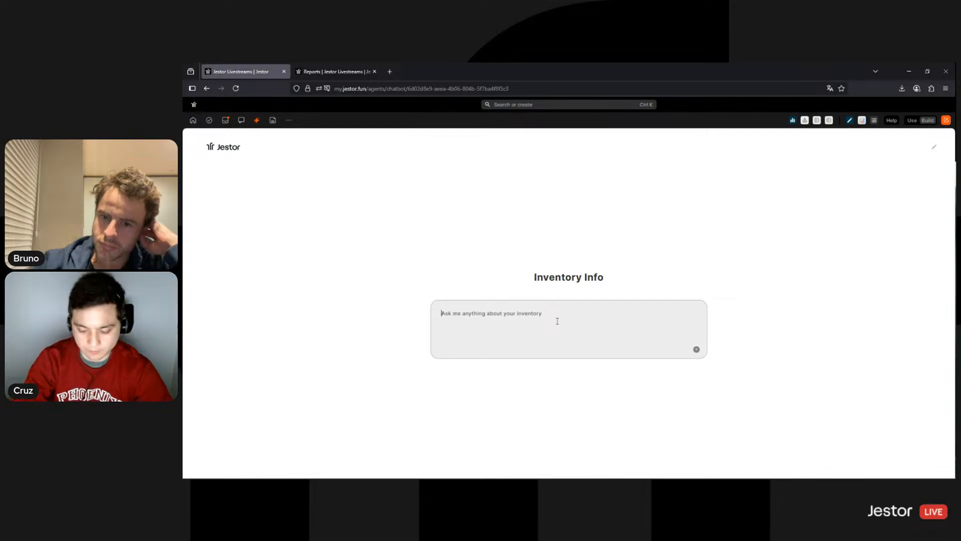
pyautogui.write('Give me a ')
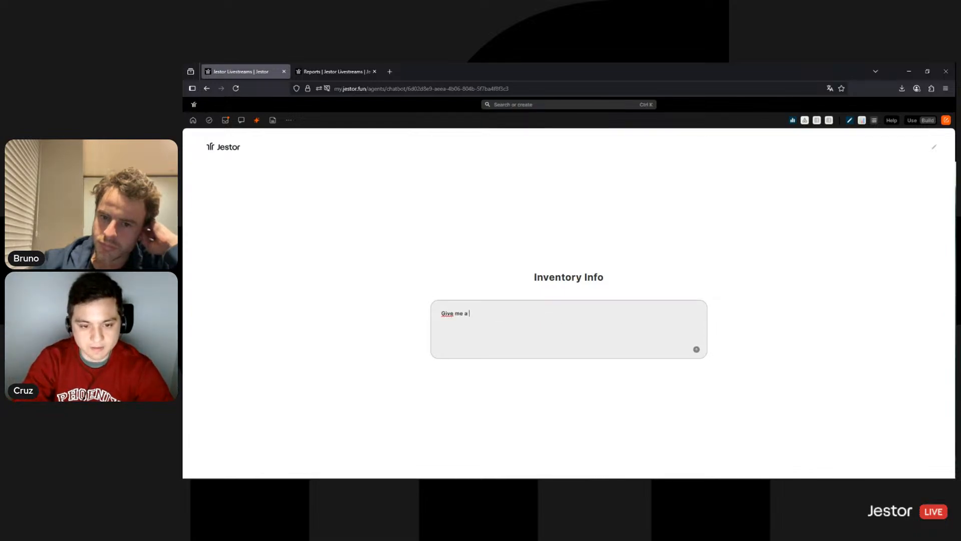
pyautogui.write('list of item')
pyautogui.press('BackSpace')
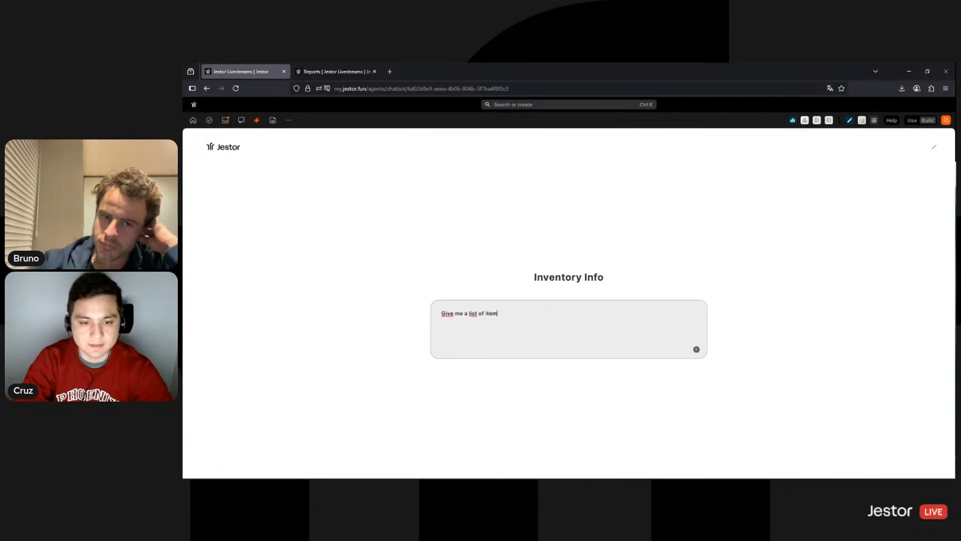
pyautogui.write('s in the inventory and their')
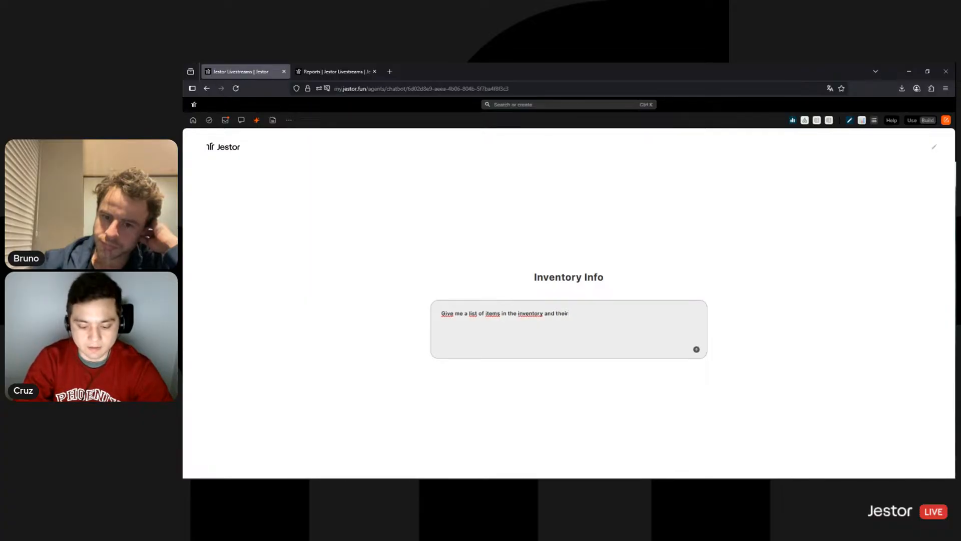
pyautogui.write(' current quant')
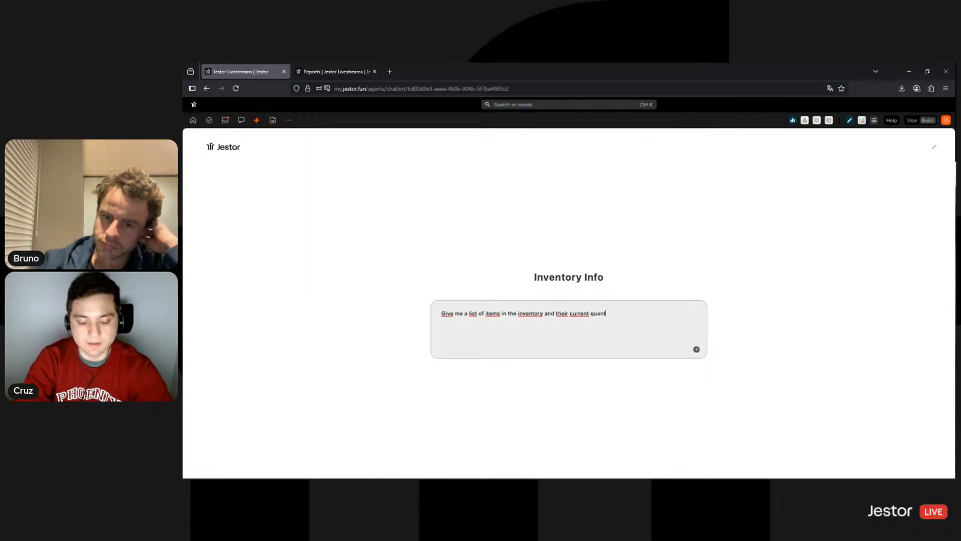
pyautogui.write('ity.')
pyautogui.press('Return')
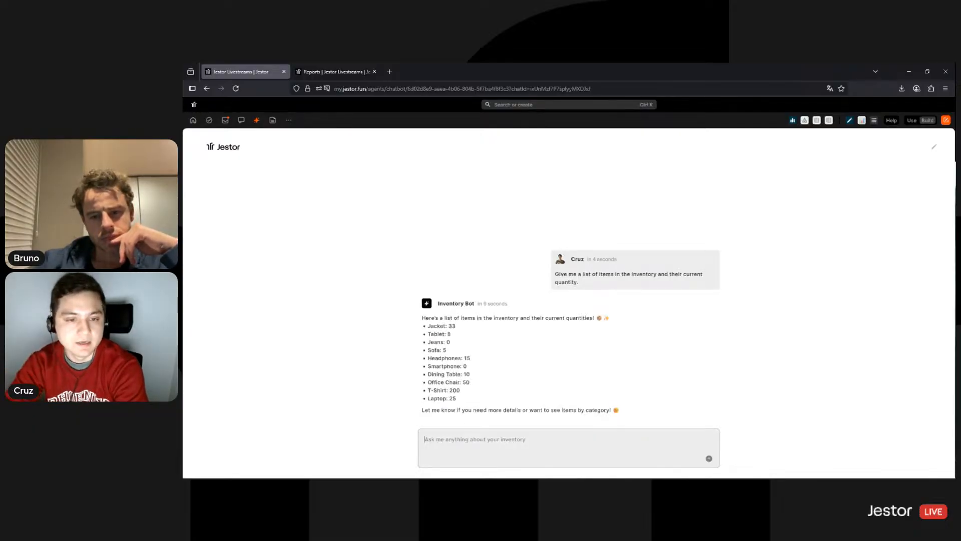
# Highlight parts of the bot's itemised reply: first word, emoji and closing line
pyautogui.doubleClick(424, 318)
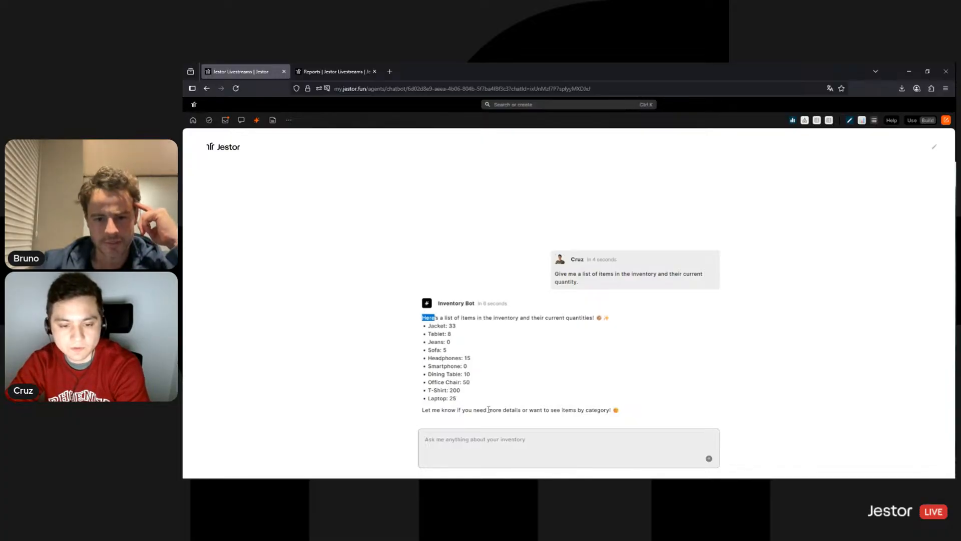
pyautogui.click(544, 410)
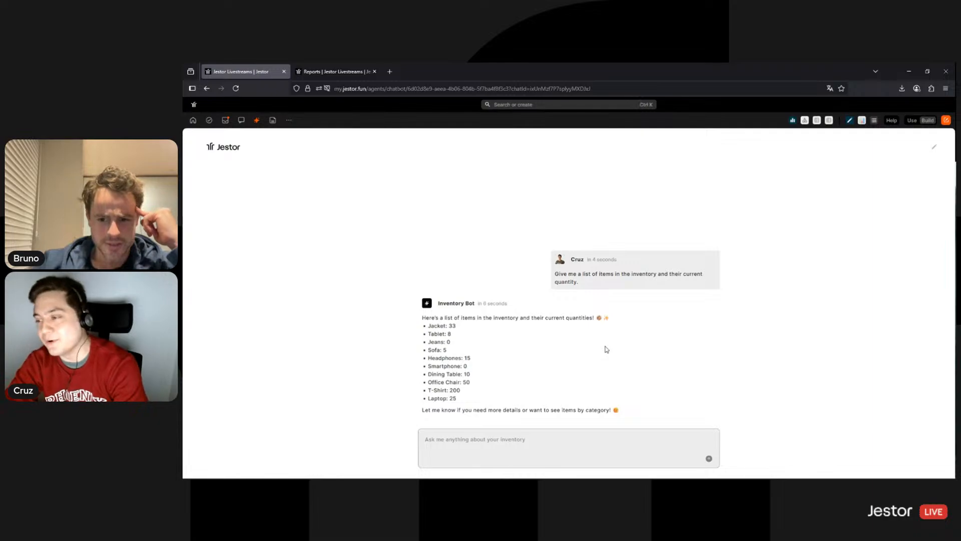
pyautogui.moveTo(599, 317); pyautogui.dragTo(606, 318)
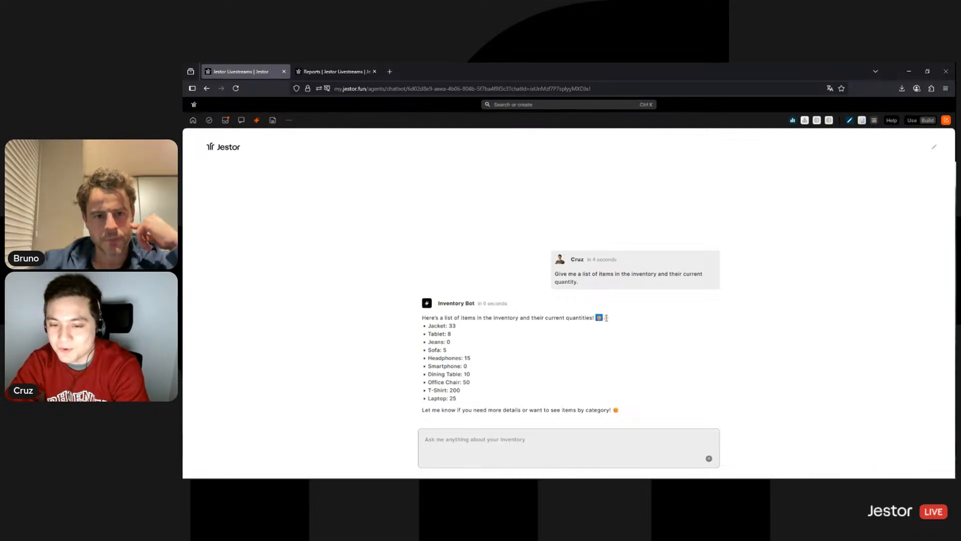
pyautogui.moveTo(541, 409); pyautogui.dragTo(511, 409)
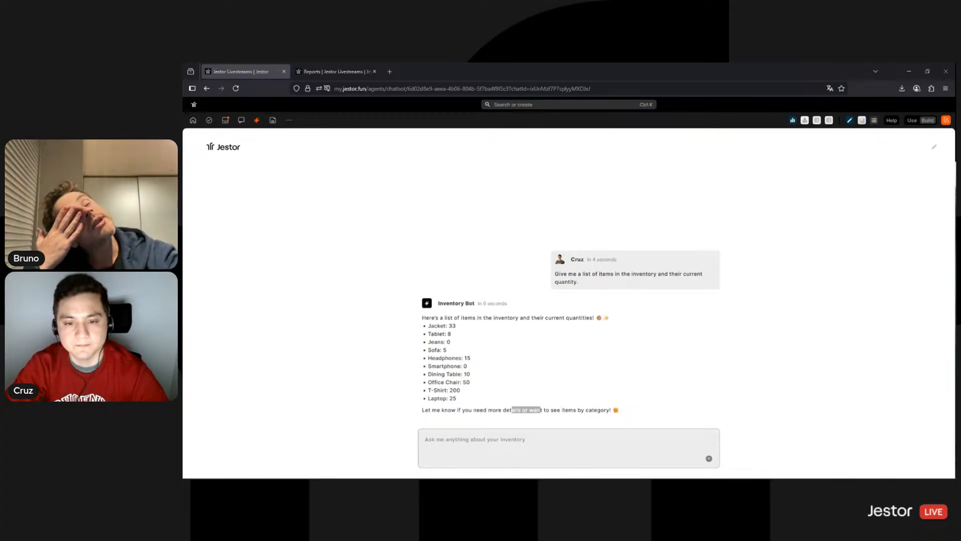
# Copy the Company ID from Organization Settings, then go to the AI agents list
pyautogui.click(855, 321)
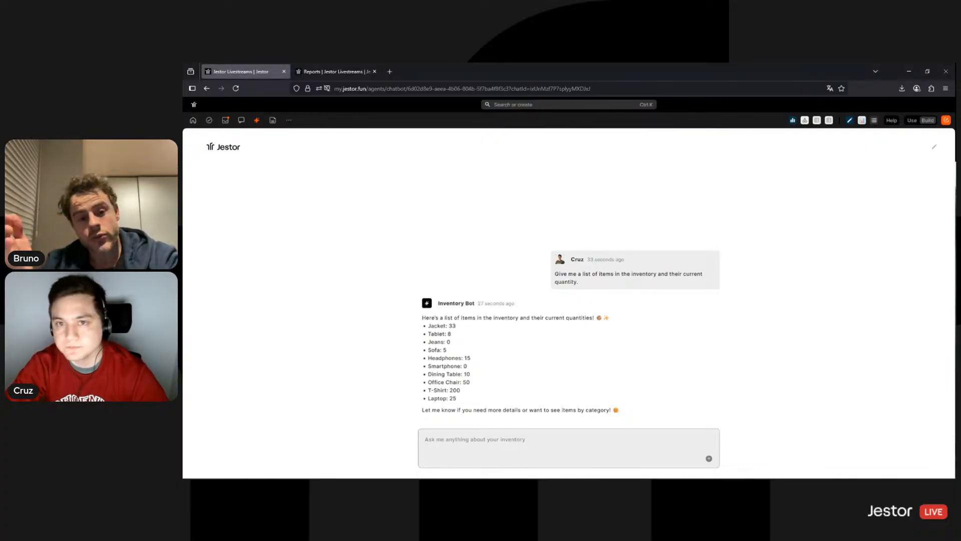
pyautogui.click(289, 120)
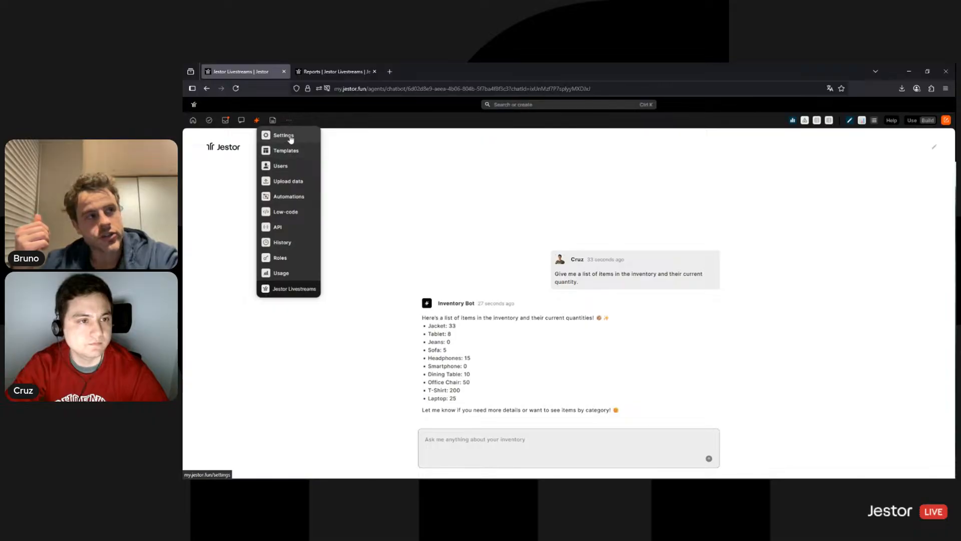
pyautogui.click(291, 140)
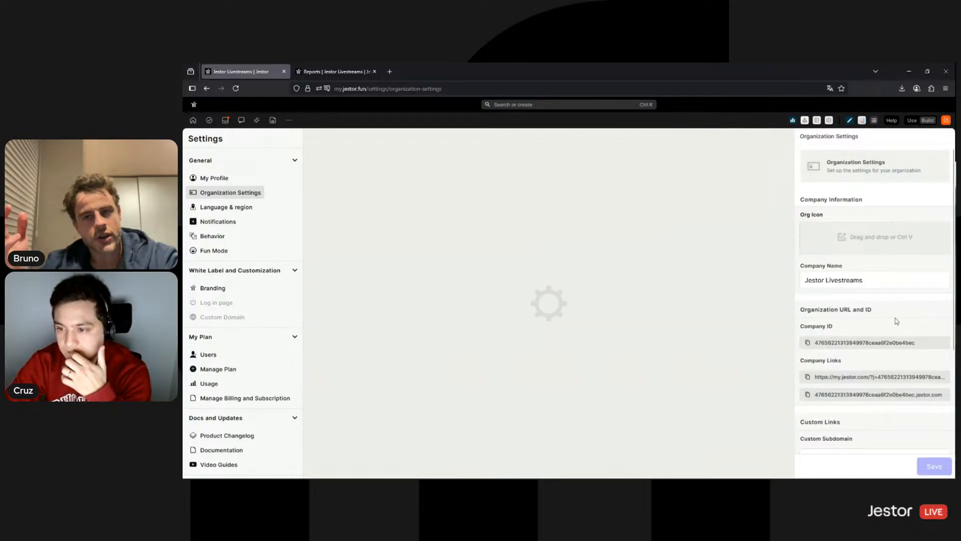
pyautogui.click(881, 343)
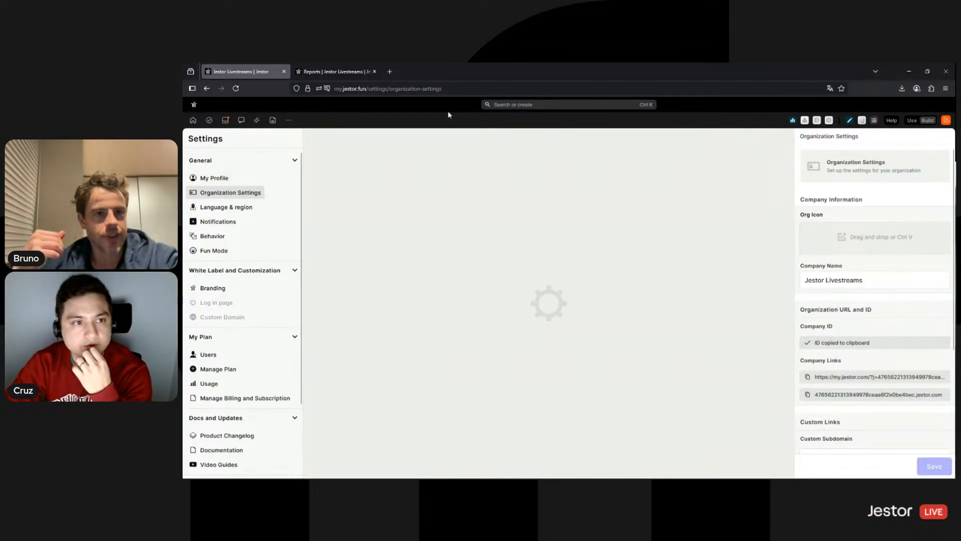
pyautogui.click(256, 120)
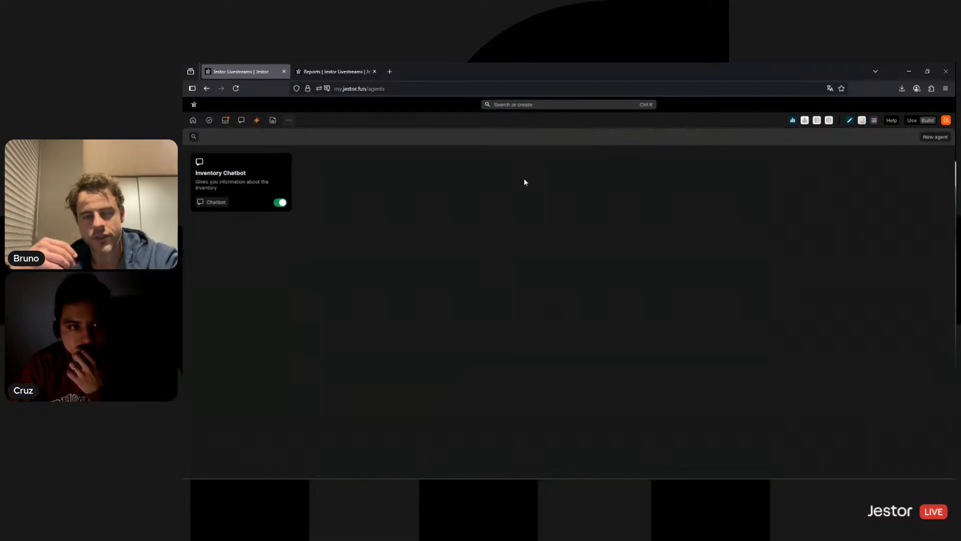
# Inspect which fields the Inventory Chatbot's data filter can use, then return to Reports
pyautogui.click(278, 172)
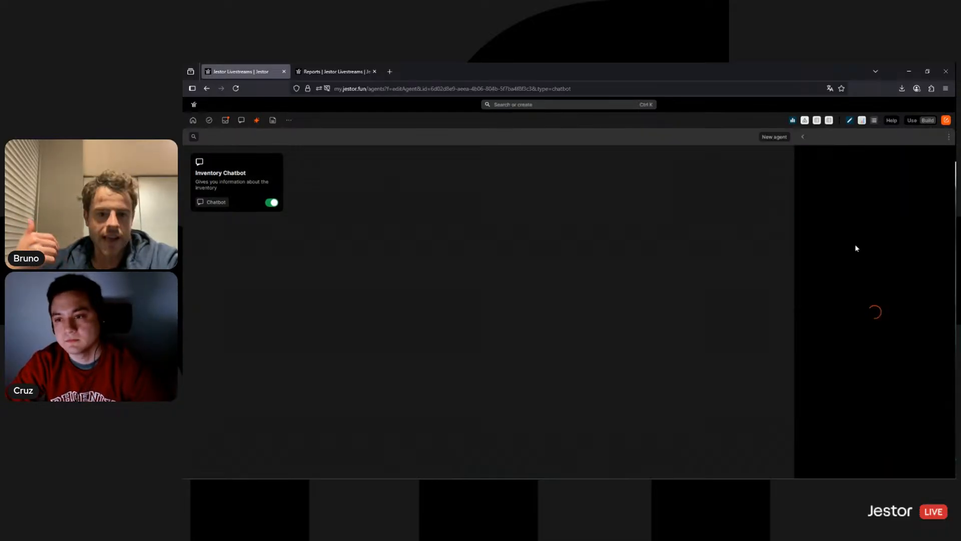
pyautogui.click(830, 213)
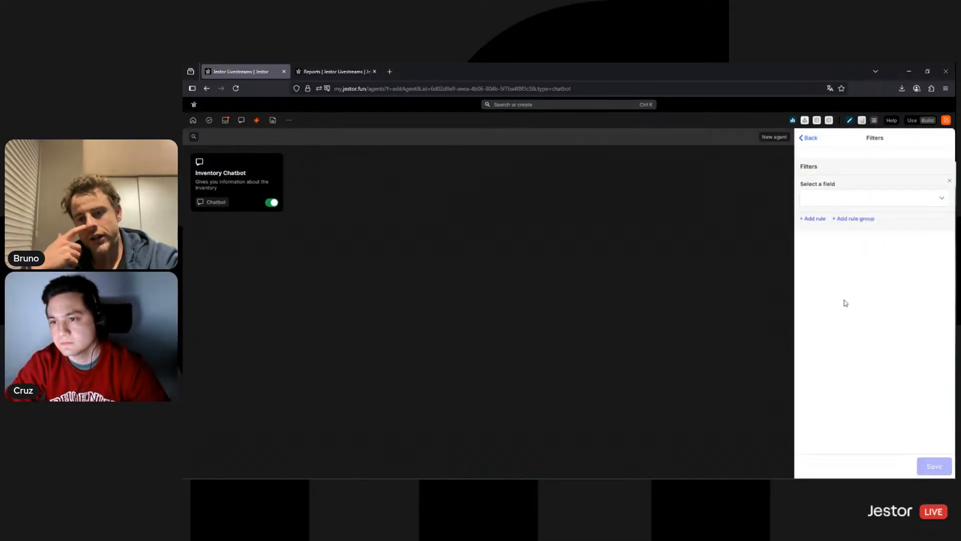
pyautogui.click(841, 200)
pyautogui.scroll(-3, 865, 291)
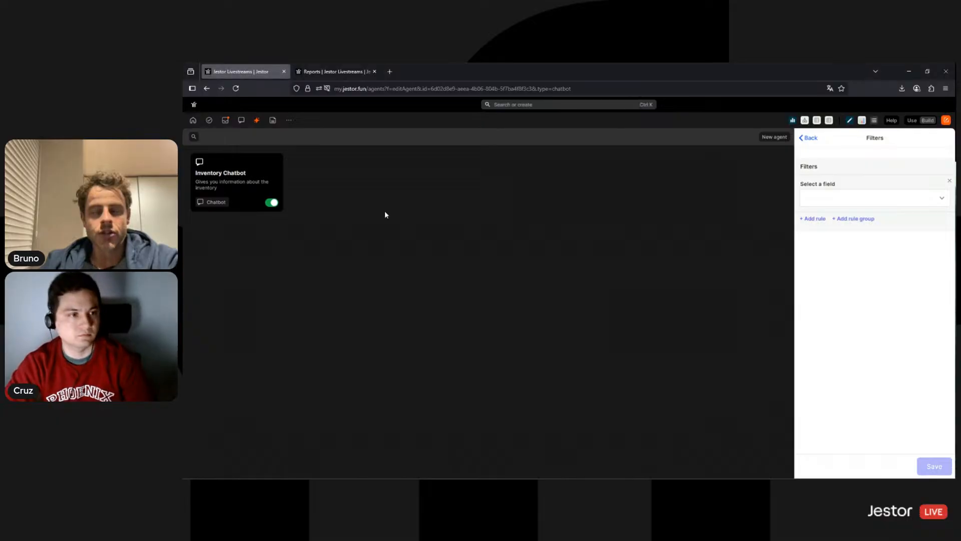
pyautogui.click(334, 71)
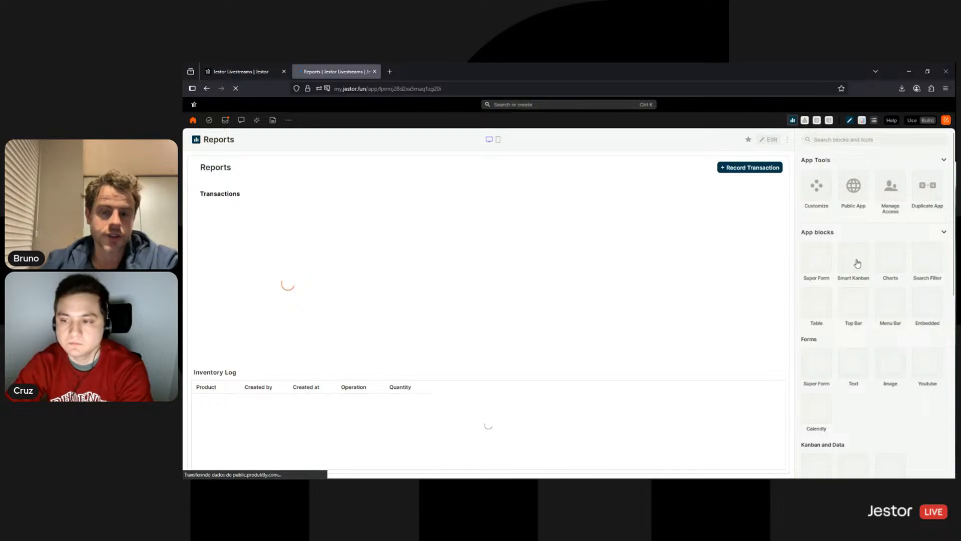
pyautogui.scroll(-4, 857, 262)
pyautogui.scroll(-1, 888, 299)
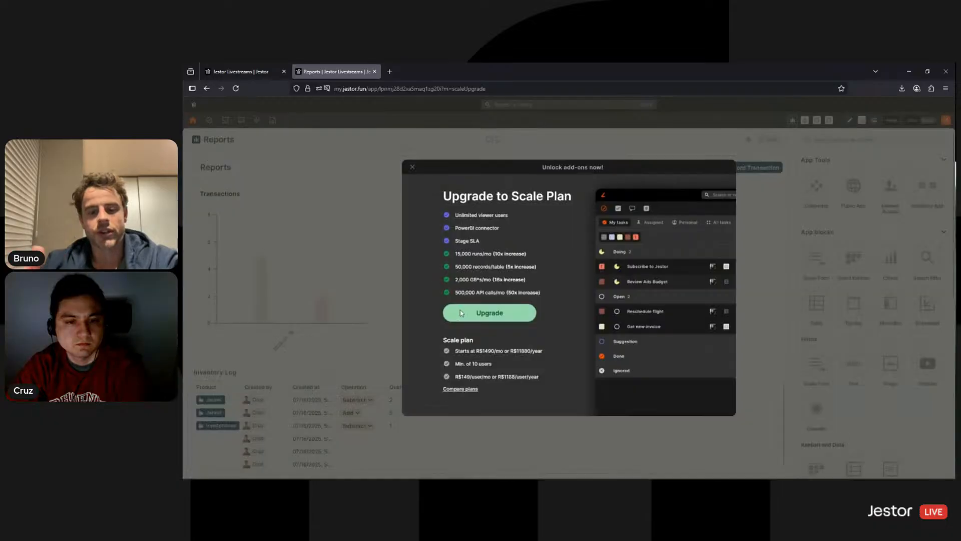
pyautogui.press('Escape')
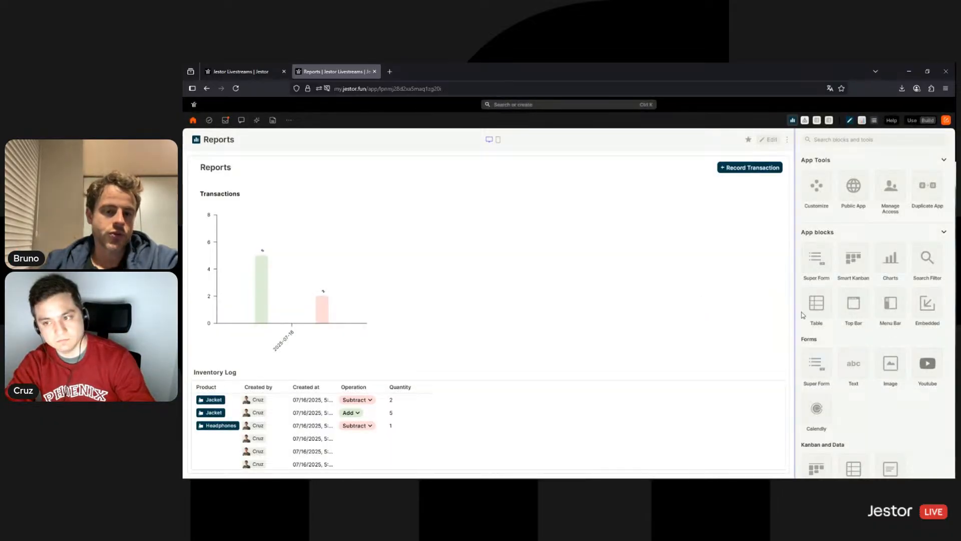
pyautogui.scroll(-4, 886, 320)
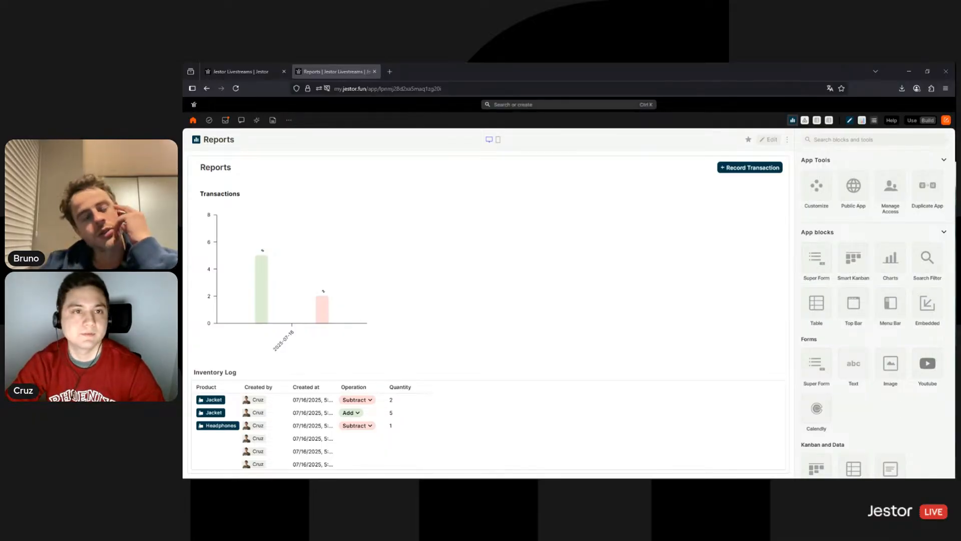
pyautogui.moveTo(849, 159); pyautogui.dragTo(423, 72)
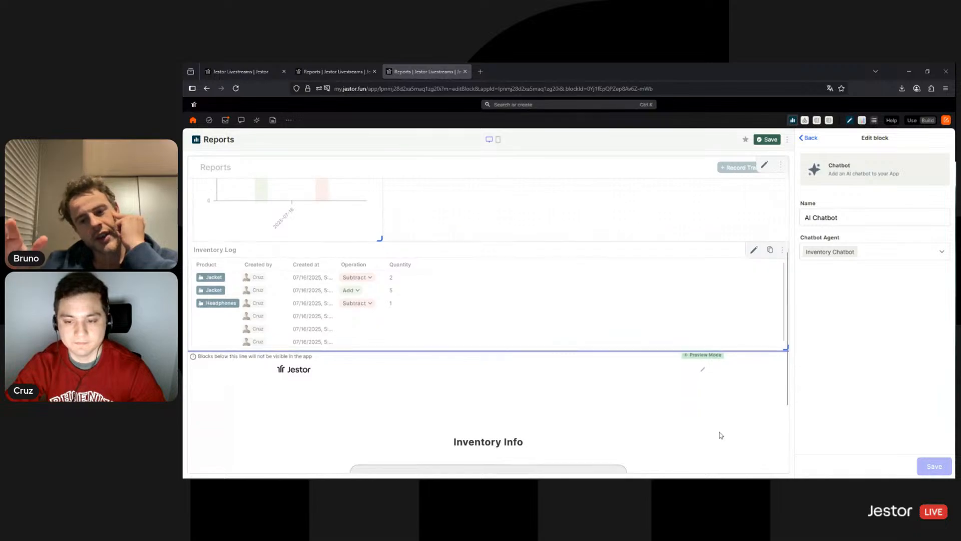
# Drag the Inventory Info chatbot block up beside the Transactions chart and Inventory Log
pyautogui.scroll(-3, 720, 451)
pyautogui.moveTo(719, 468); pyautogui.dragTo(475, 458)
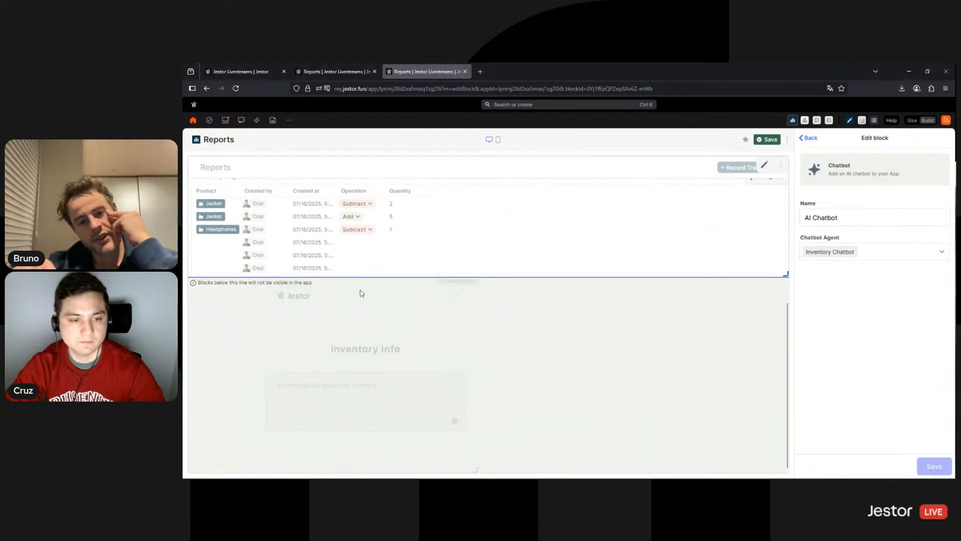
pyautogui.moveTo(362, 294); pyautogui.dragTo(548, 103)
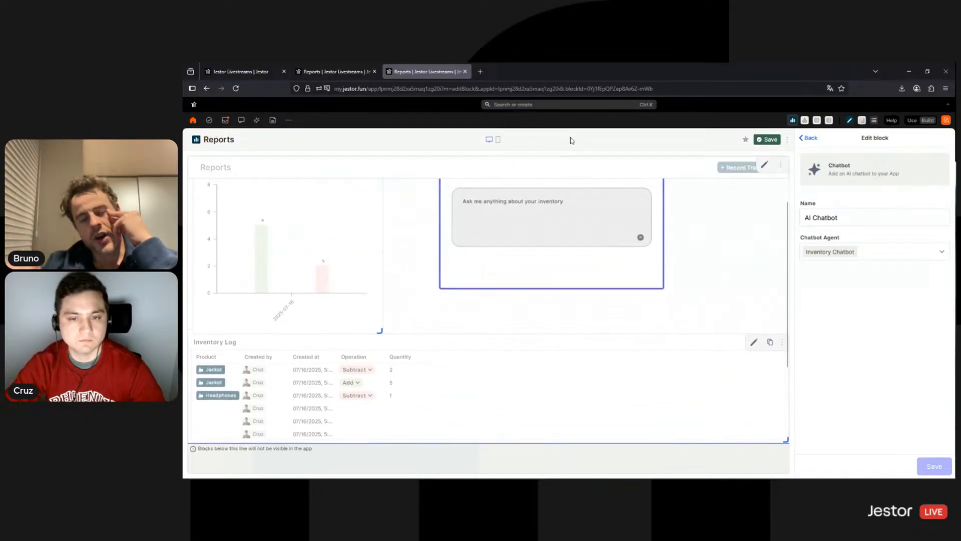
pyautogui.scroll(-3, 536, 371)
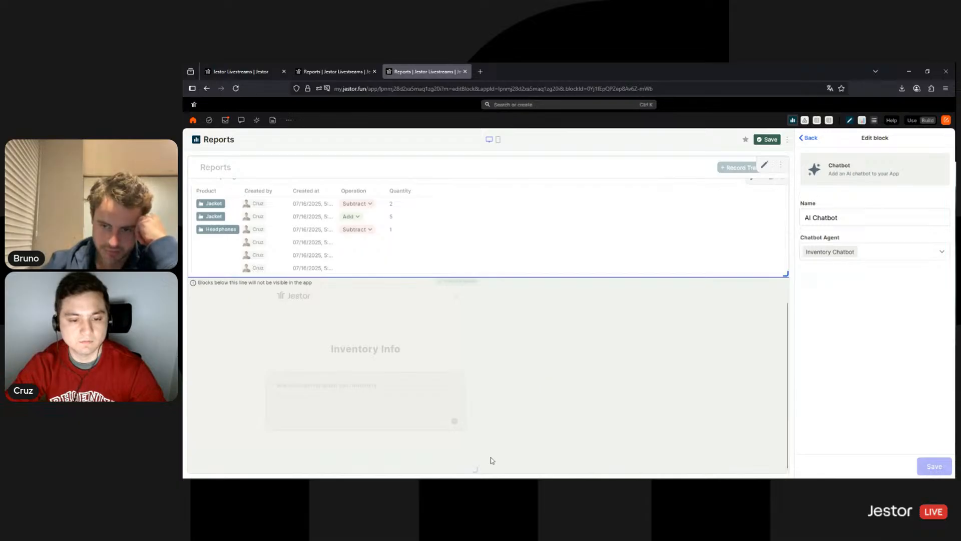
pyautogui.scroll(1, 312, 317)
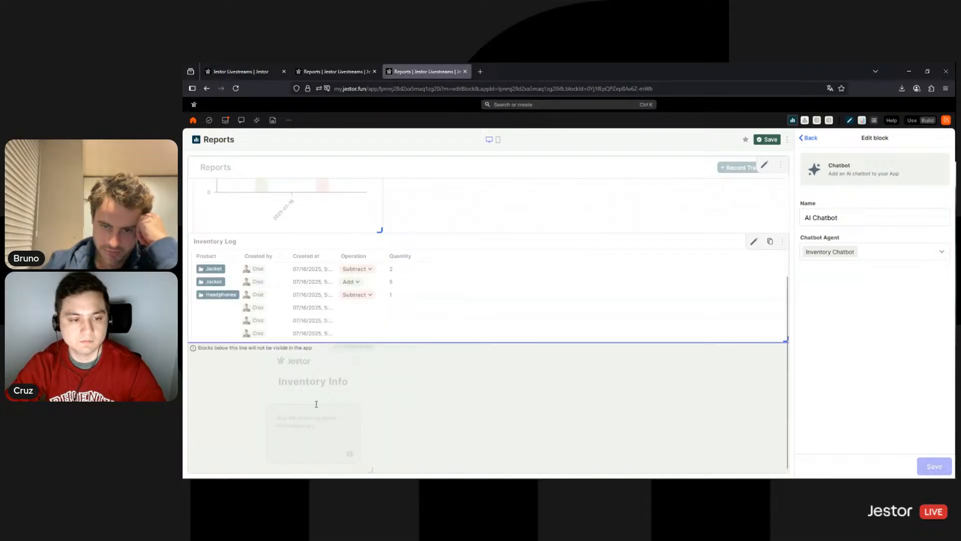
pyautogui.moveTo(316, 404); pyautogui.dragTo(564, 152)
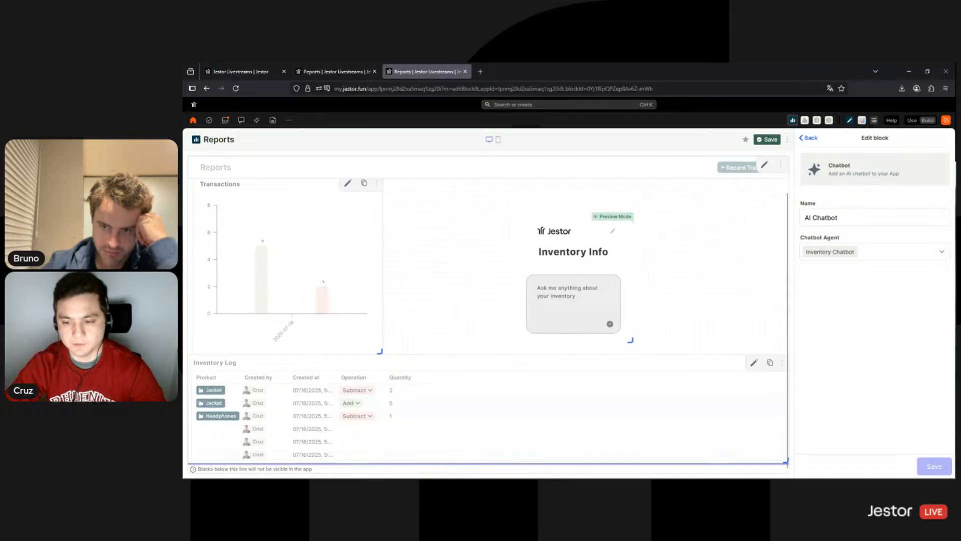
# Narrow the Inventory Log, make the chatbot a tall right column, widen the chart, and save
pyautogui.moveTo(782, 457); pyautogui.dragTo(612, 460)
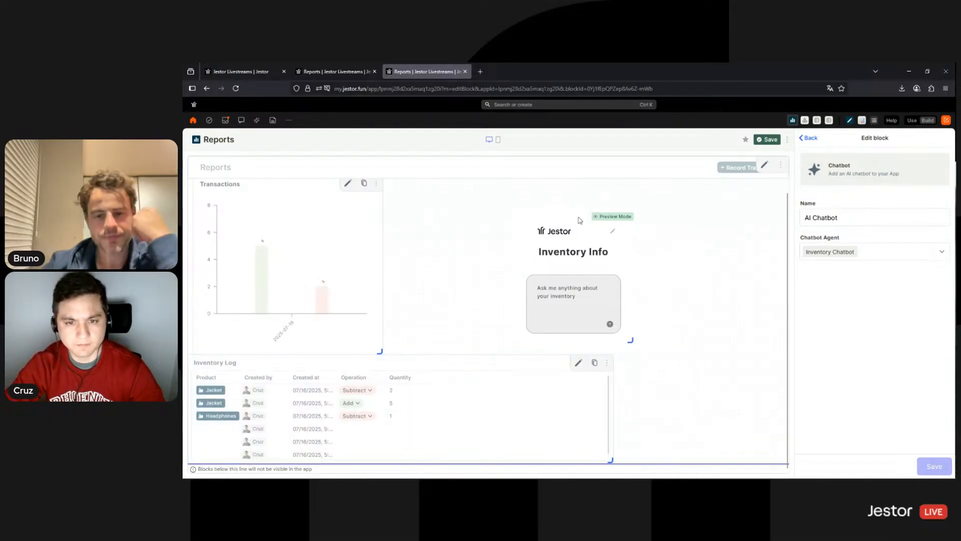
pyautogui.moveTo(579, 220); pyautogui.dragTo(656, 187)
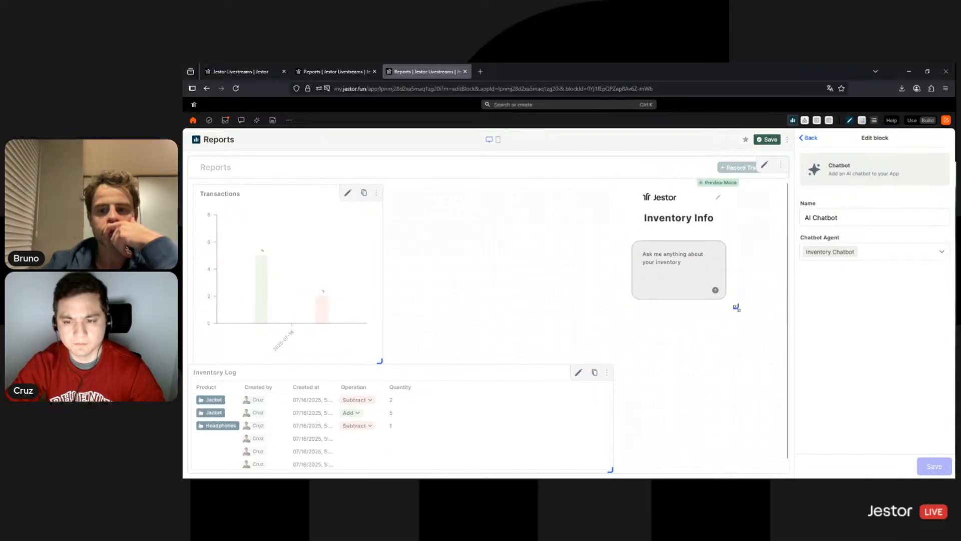
pyautogui.moveTo(736, 307); pyautogui.dragTo(785, 466)
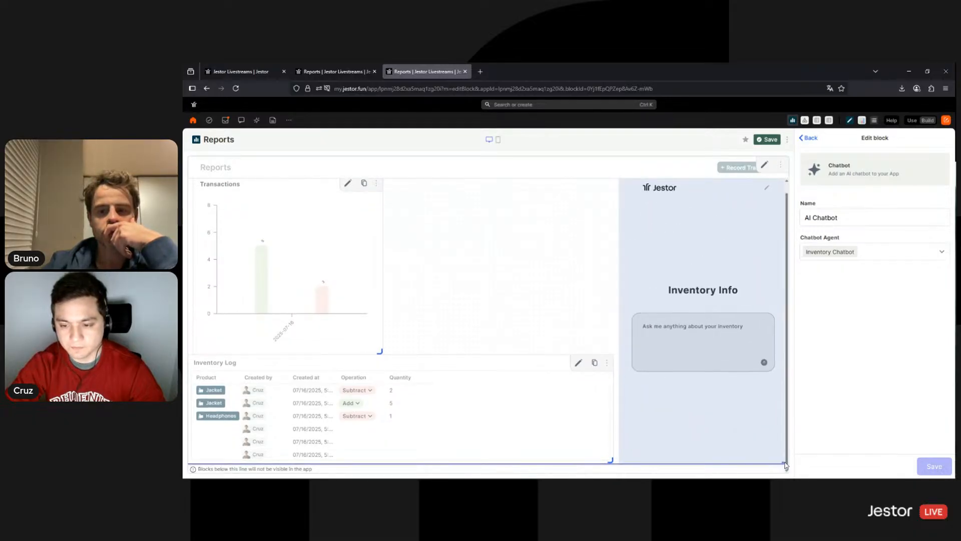
pyautogui.moveTo(381, 351); pyautogui.dragTo(611, 350)
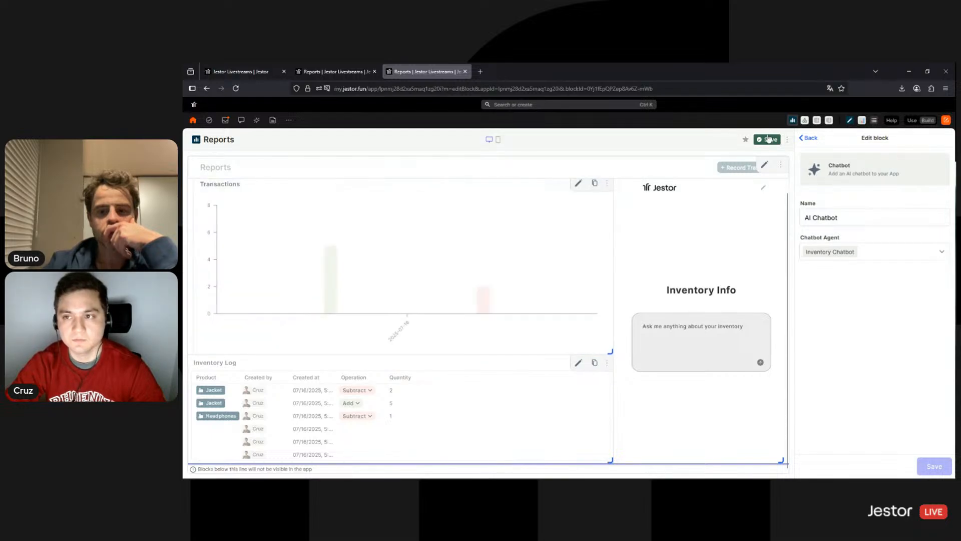
pyautogui.click(769, 138)
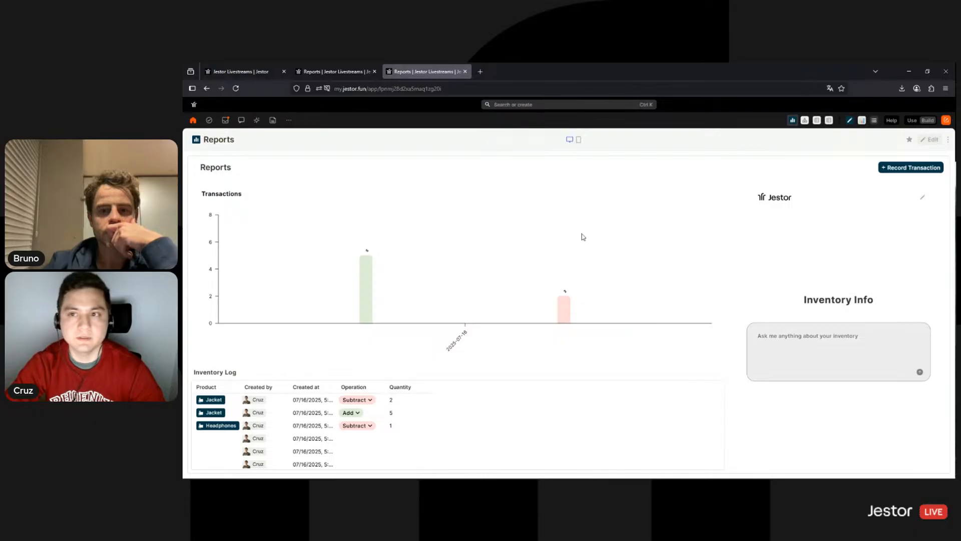
# Switch to Use mode, check Inventory Management's Low Stock view, then open Reports
pyautogui.click(849, 121)
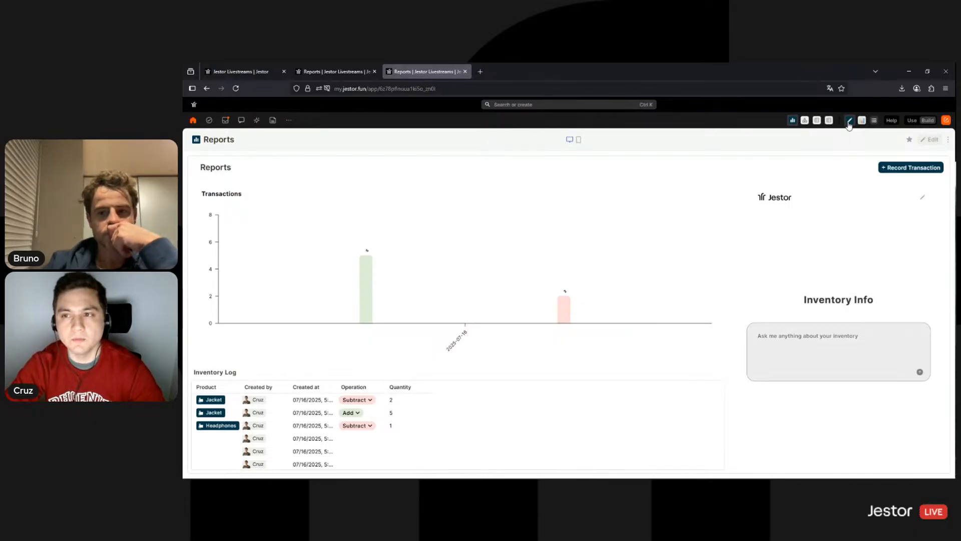
pyautogui.click(915, 120)
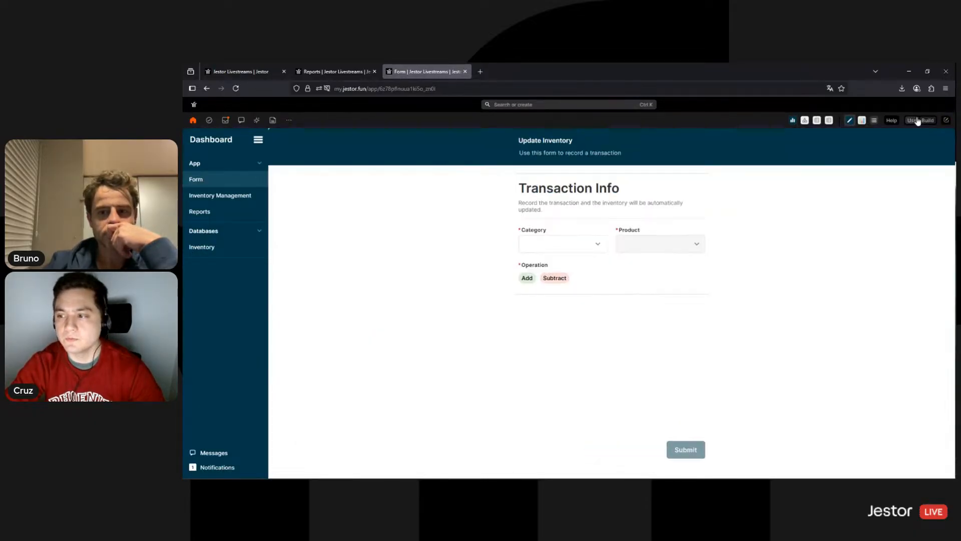
pyautogui.click(206, 201)
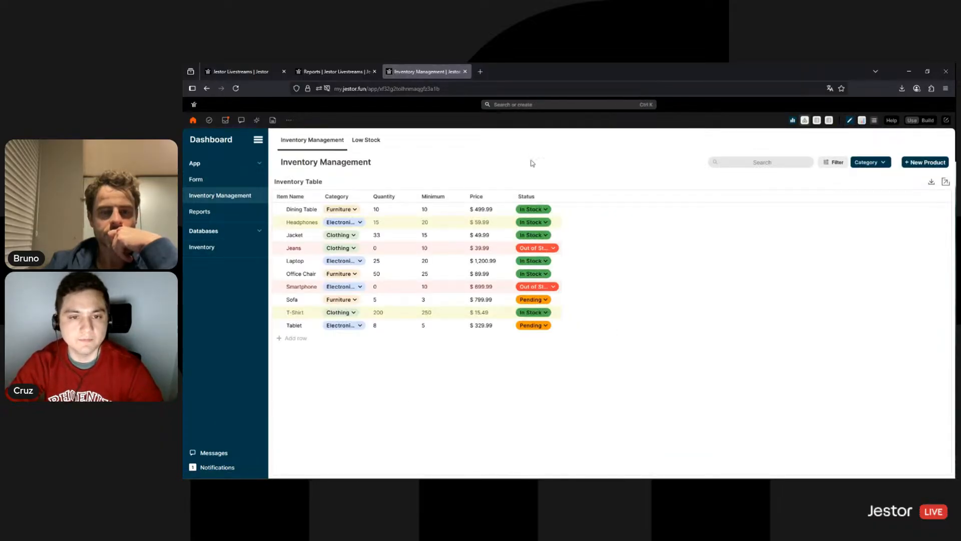
pyautogui.click(370, 145)
pyautogui.click(317, 142)
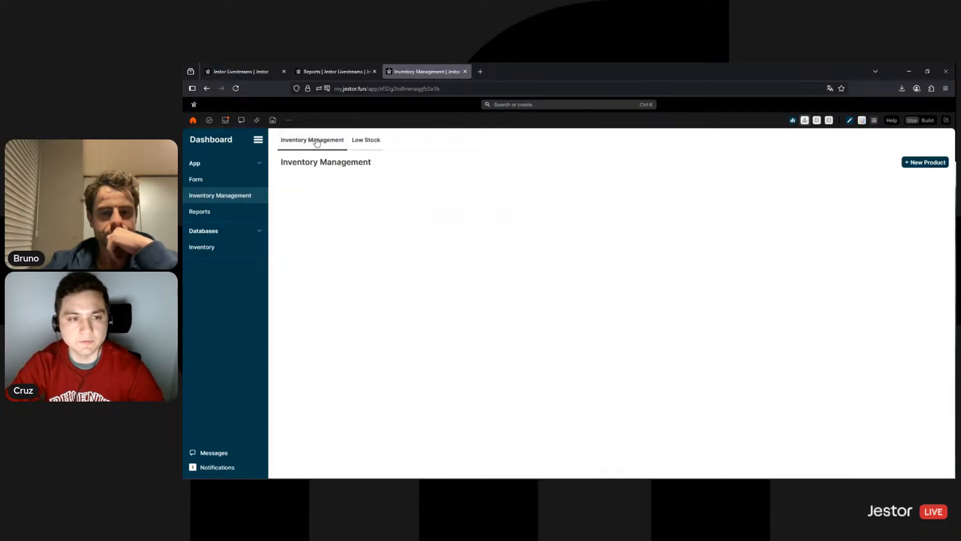
pyautogui.click(223, 214)
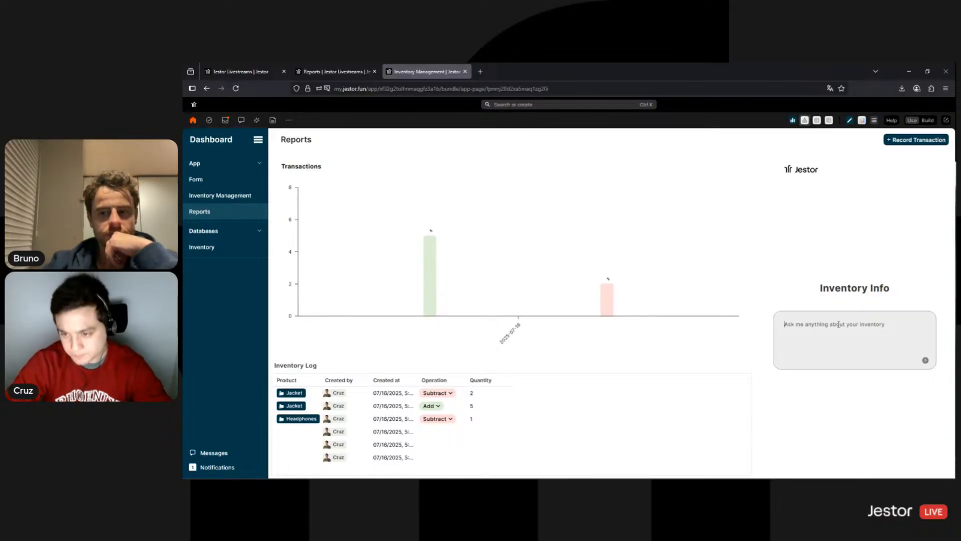
# Ask the Reports page chatbot 'Give me a list of Electronics in my inventory.'
pyautogui.click(839, 325)
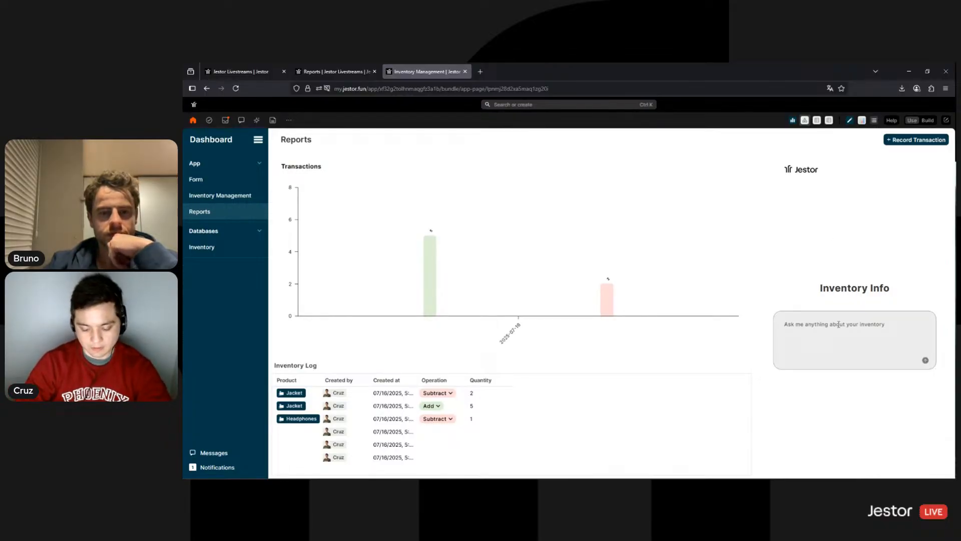
pyautogui.write('Yrll')
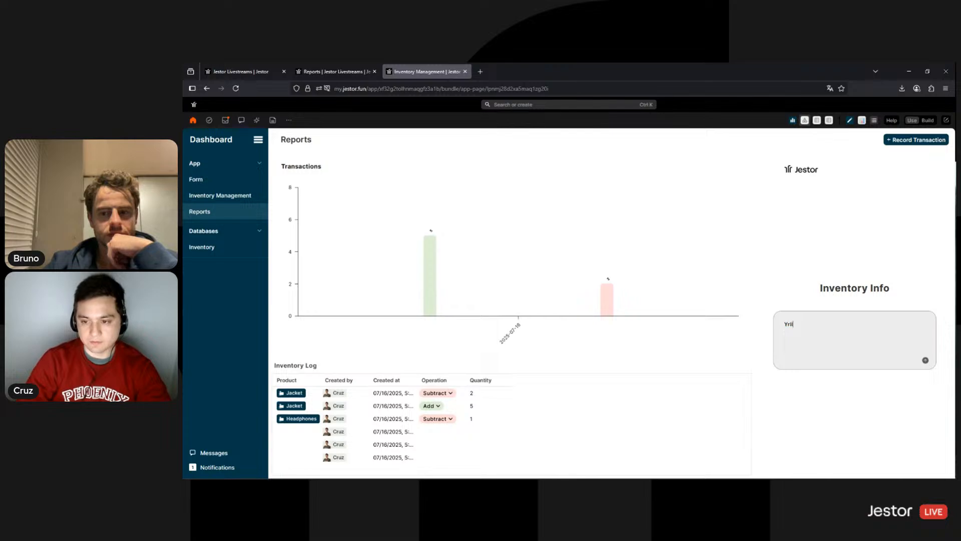
pyautogui.press('BackSpace')
pyautogui.press('BackSpace')
pyautogui.press('BackSpace')
pyautogui.press('BackSpace')
pyautogui.write('Tell me a')
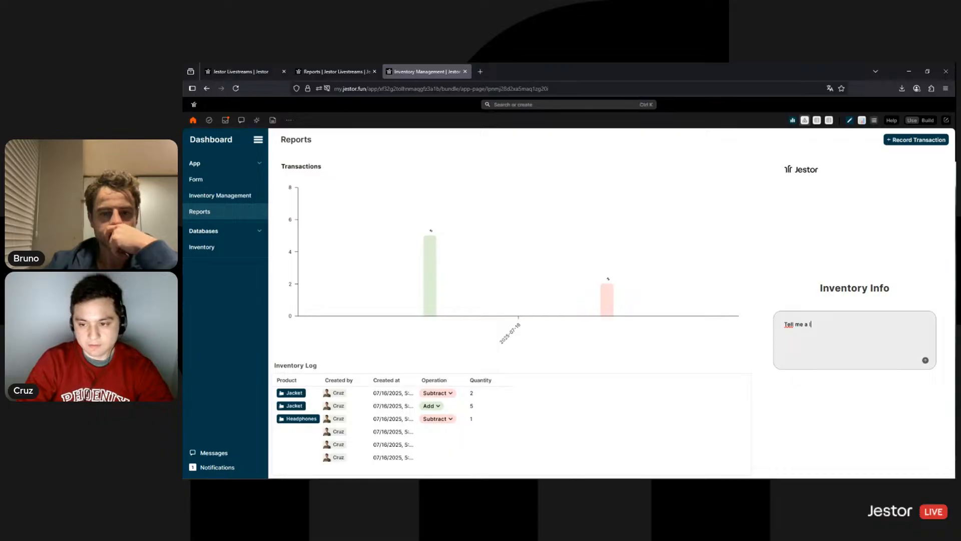
pyautogui.write('e')
pyautogui.press('BackSpace')
pyautogui.press('BackSpace')
pyautogui.press('BackSpace')
pyautogui.press('BackSpace')
pyautogui.press('BackSpace')
pyautogui.press('BackSpace')
pyautogui.press('BackSpace')
pyautogui.press('BackSpace')
pyautogui.write('Give me ')
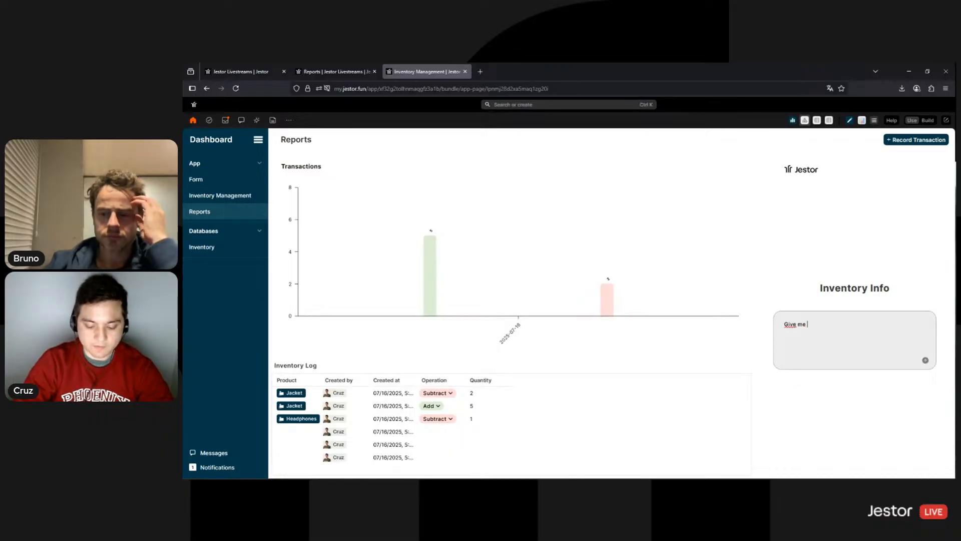
pyautogui.write('a list of')
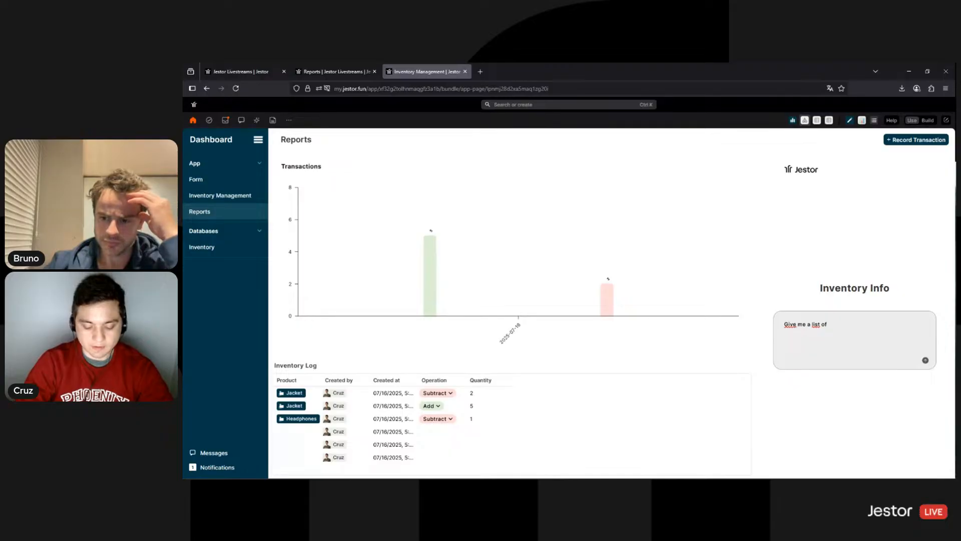
pyautogui.write(' Electronic item')
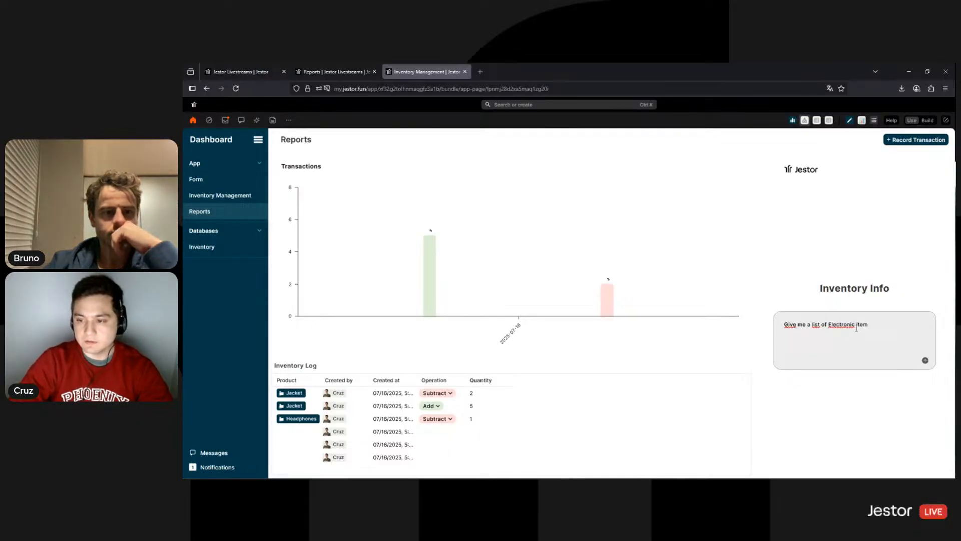
pyautogui.moveTo(855, 328); pyautogui.dragTo(891, 327)
pyautogui.write('s ')
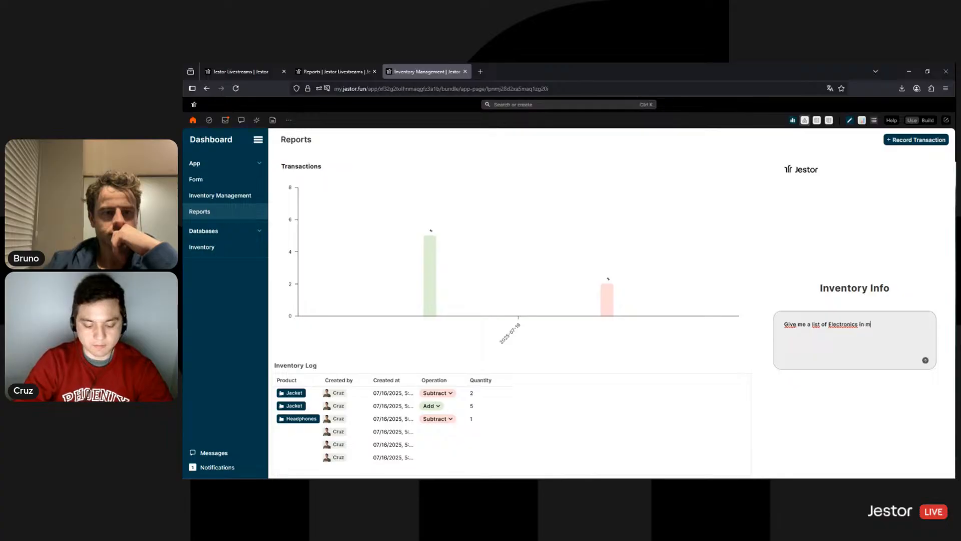
pyautogui.write('in my inventory.')
pyautogui.press('Return')
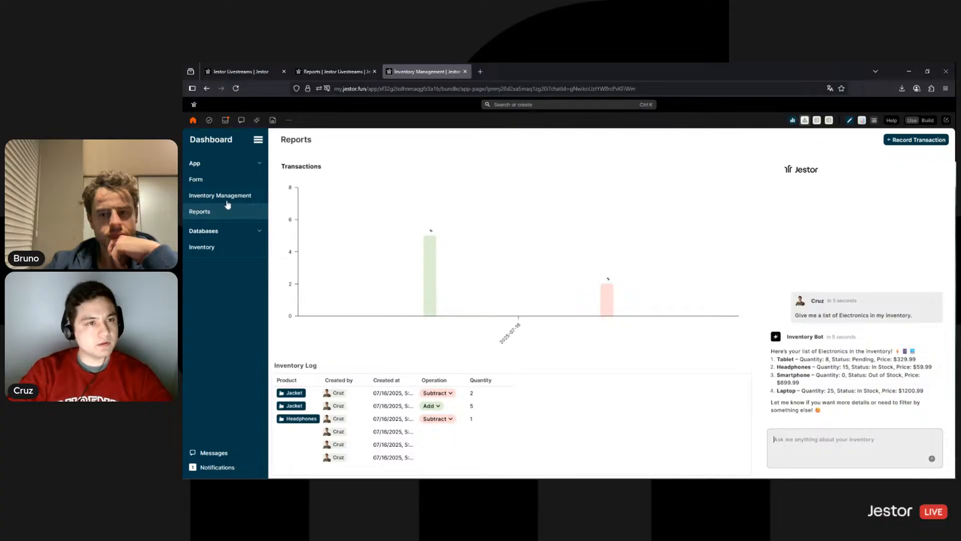
pyautogui.click(240, 71)
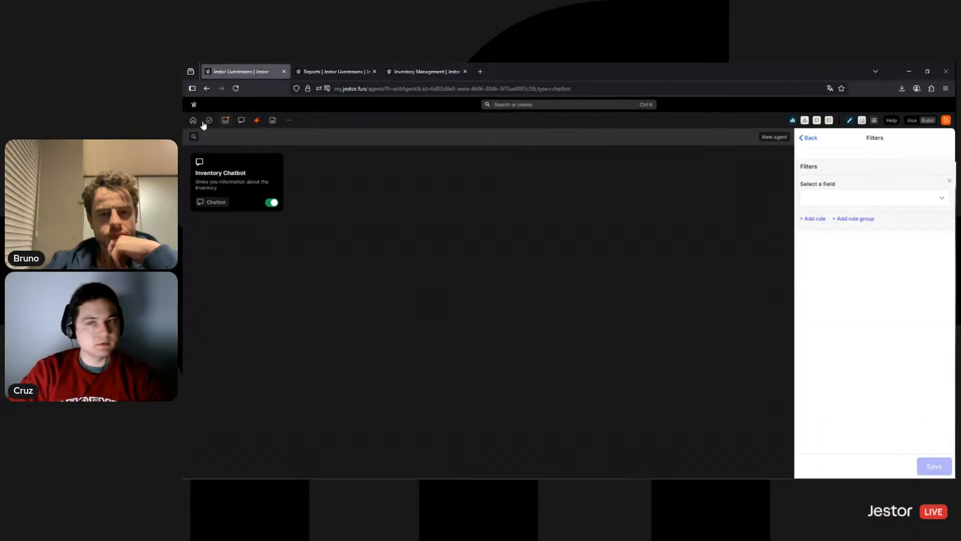
pyautogui.click(850, 120)
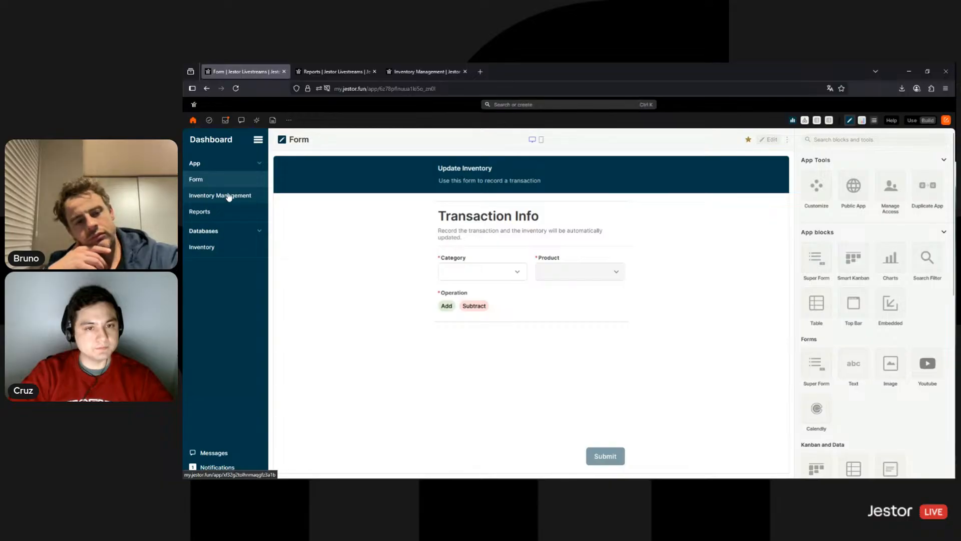
pyautogui.click(229, 197)
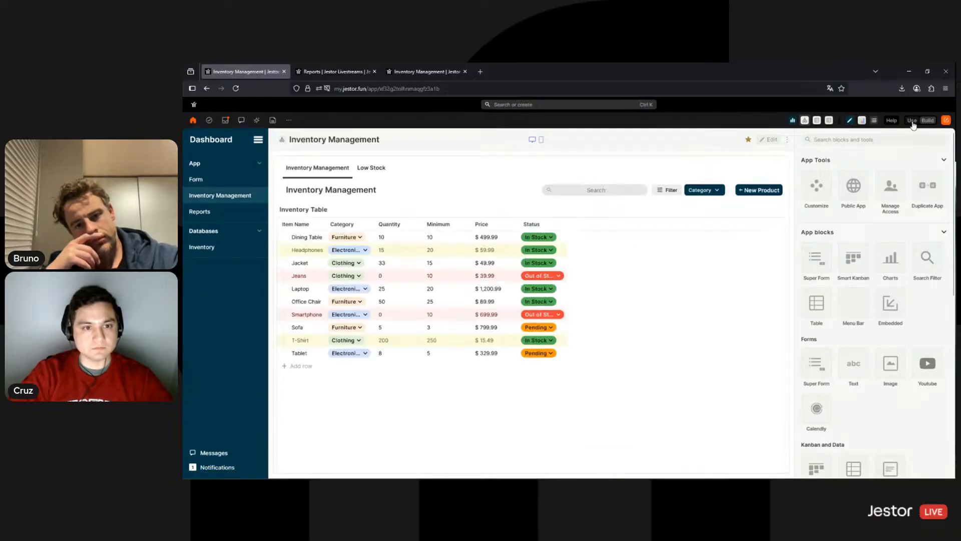
pyautogui.click(912, 121)
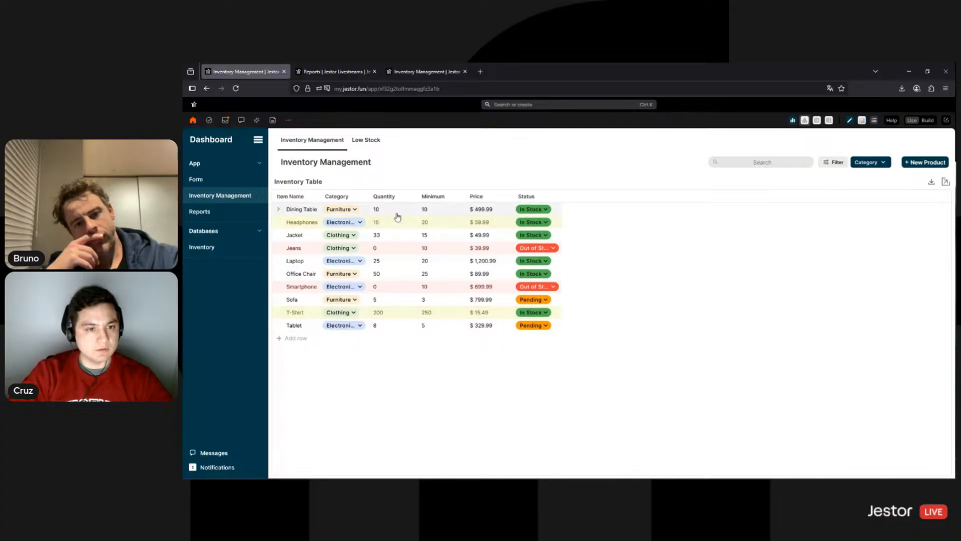
pyautogui.click(311, 69)
pyautogui.click(415, 71)
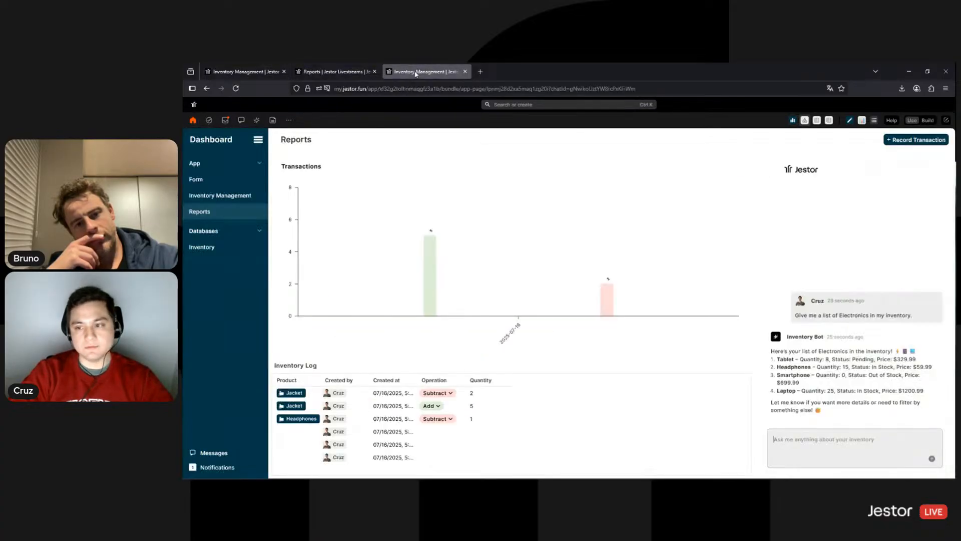
# Ask the chatbot 'Are there any items that are with quantity at zero?' and scroll through its reply
pyautogui.click(781, 442)
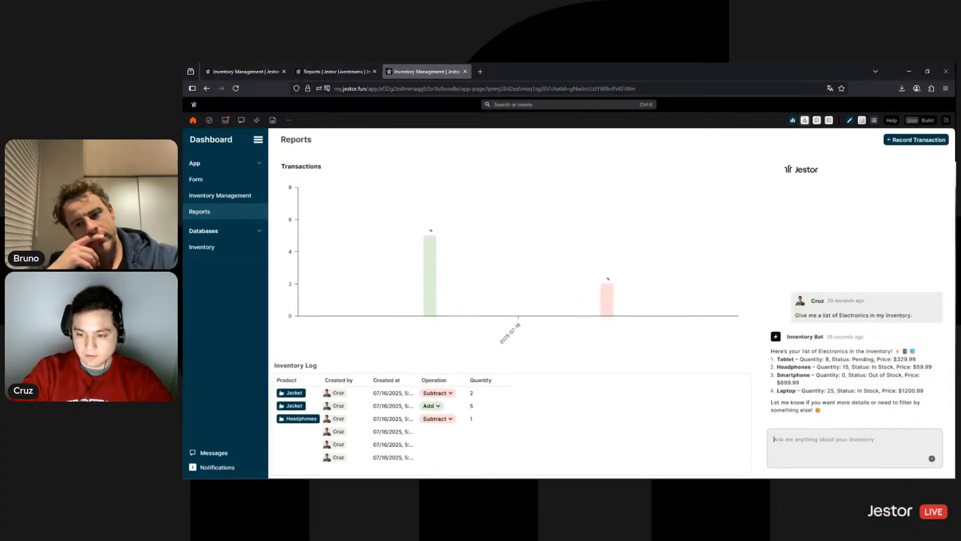
pyautogui.write('Are there any items that are with quantity at zero?')
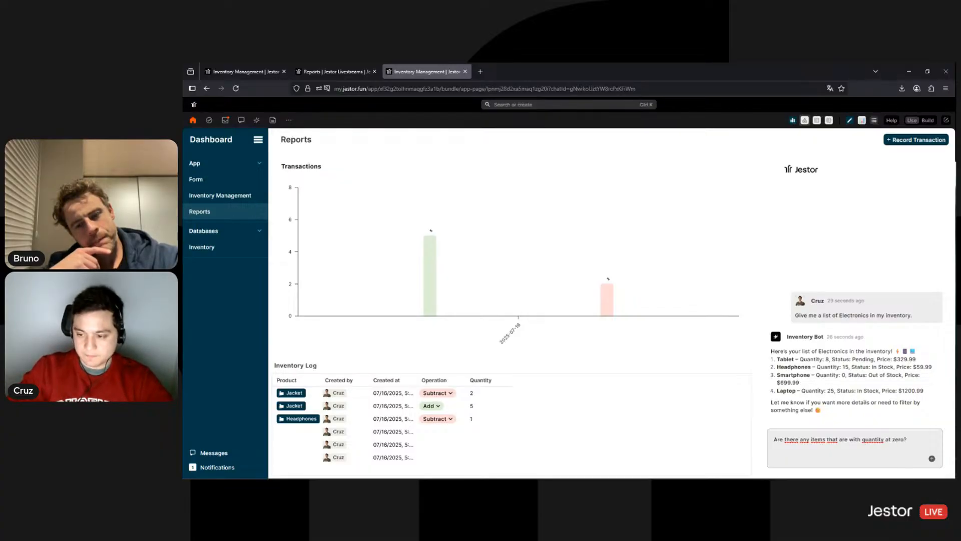
pyautogui.press('Return')
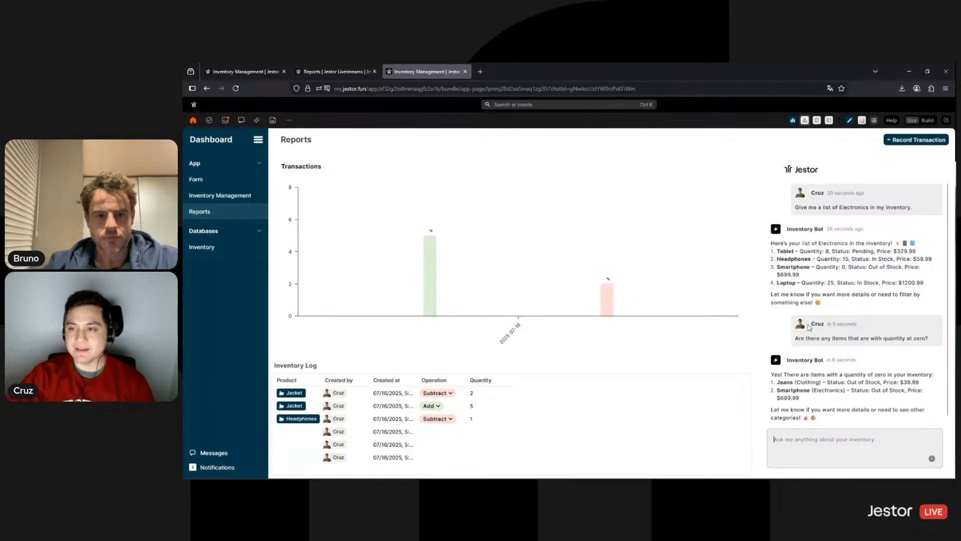
pyautogui.scroll(-1, 851, 351)
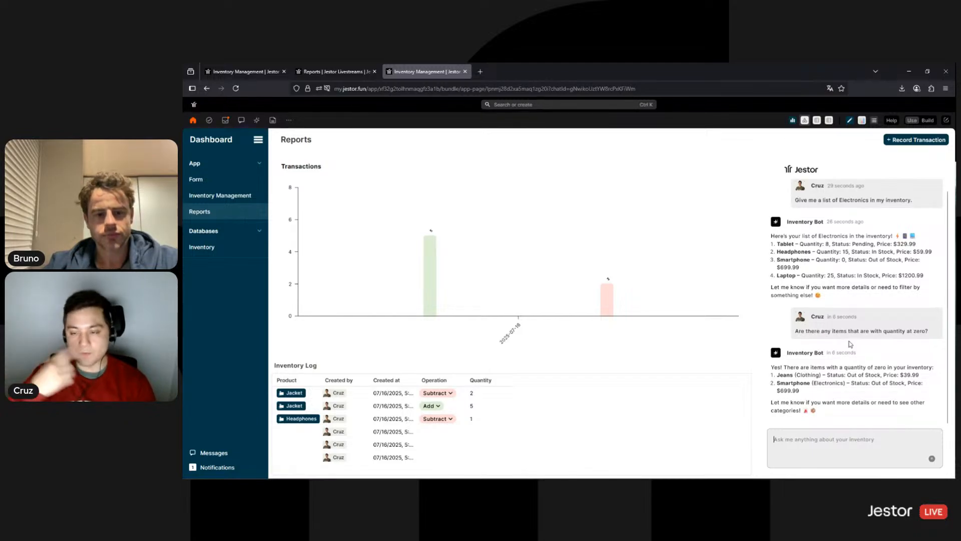
# In the Update Inventory form, choose category Furniture and product Office Chair
pyautogui.click(215, 185)
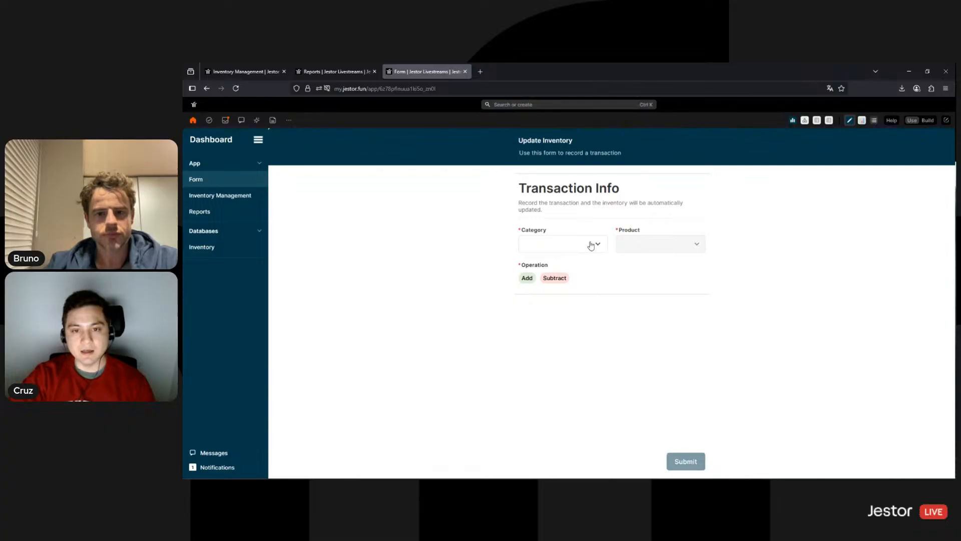
pyautogui.click(591, 246)
pyautogui.click(546, 262)
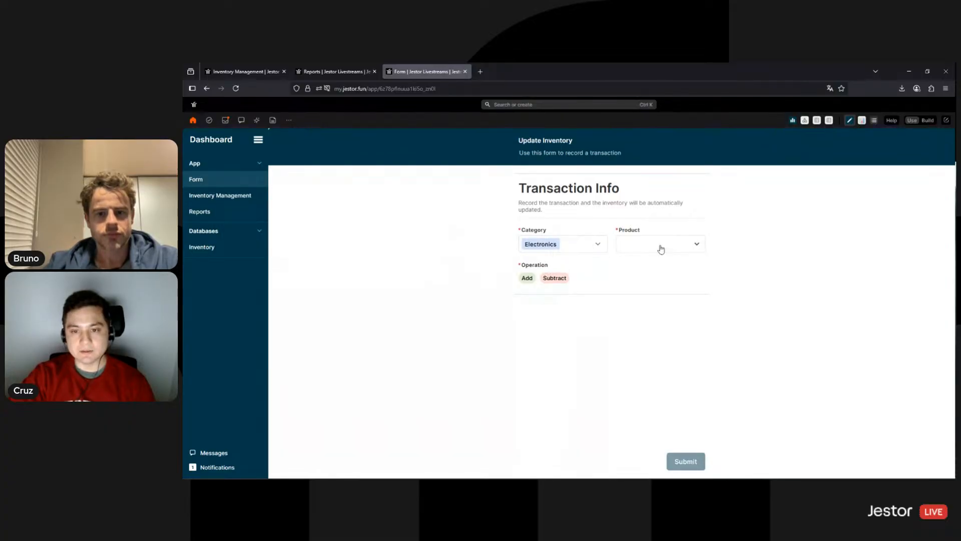
pyautogui.click(661, 249)
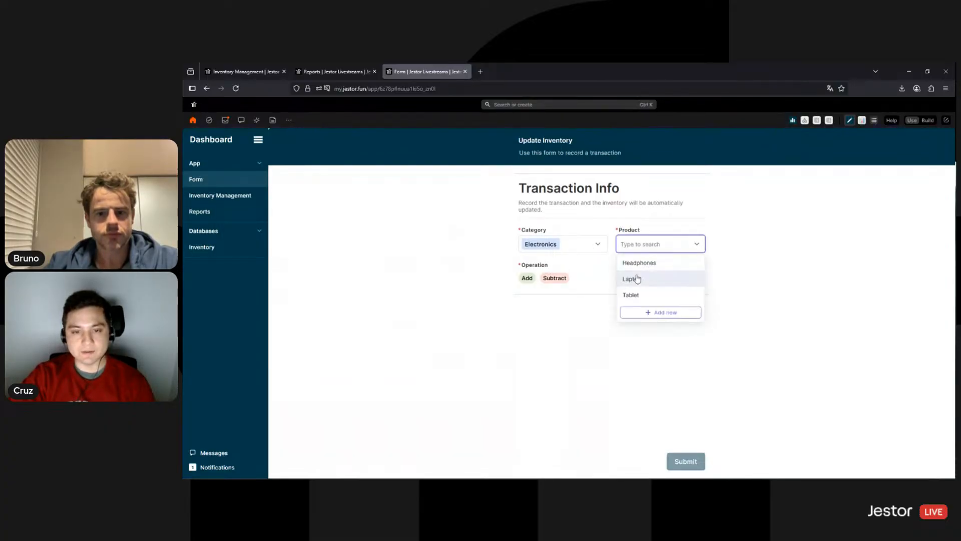
pyautogui.click(560, 244)
pyautogui.click(541, 278)
pyautogui.click(647, 249)
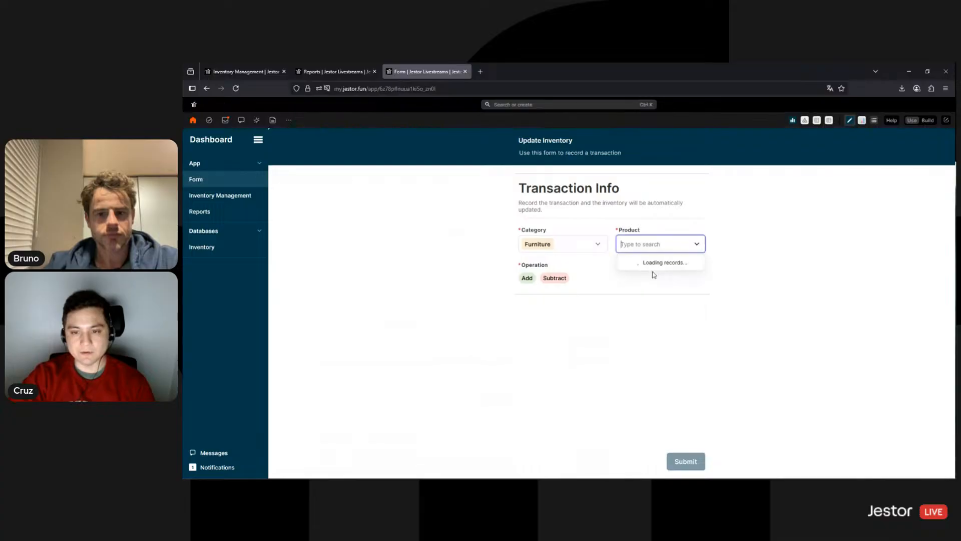
pyautogui.click(641, 282)
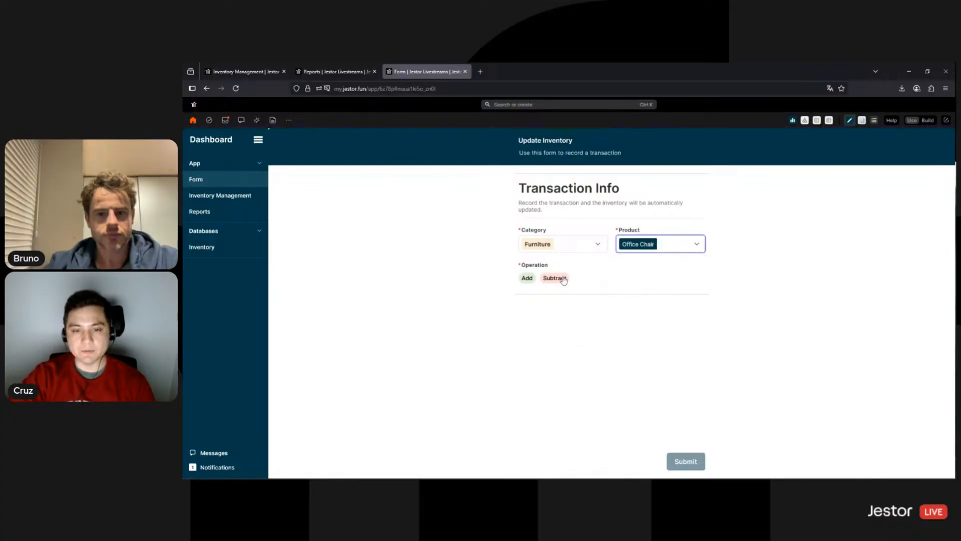
# Subtract a quantity of 1, submit, and check the Inventory Management table
pyautogui.click(554, 278)
pyautogui.click(649, 281)
pyautogui.write('1')
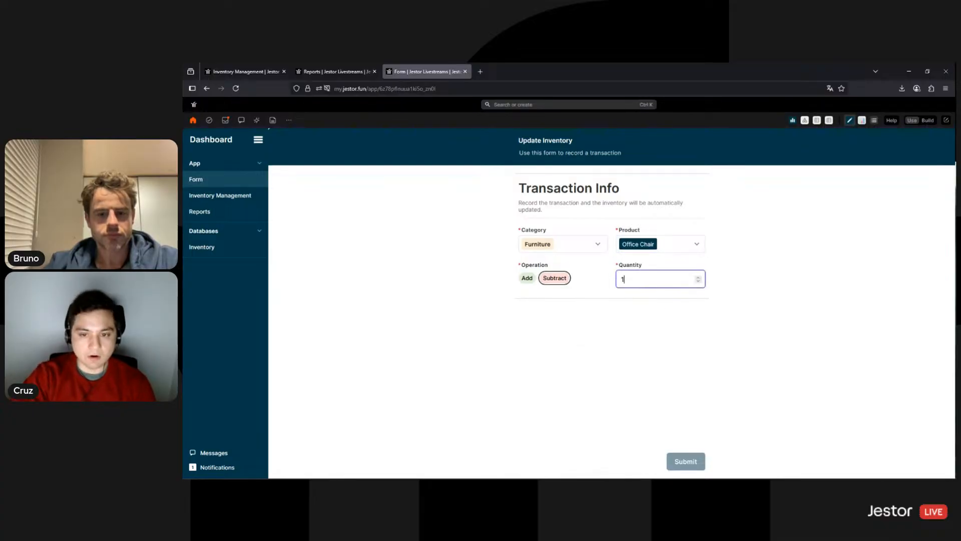
pyautogui.click(687, 459)
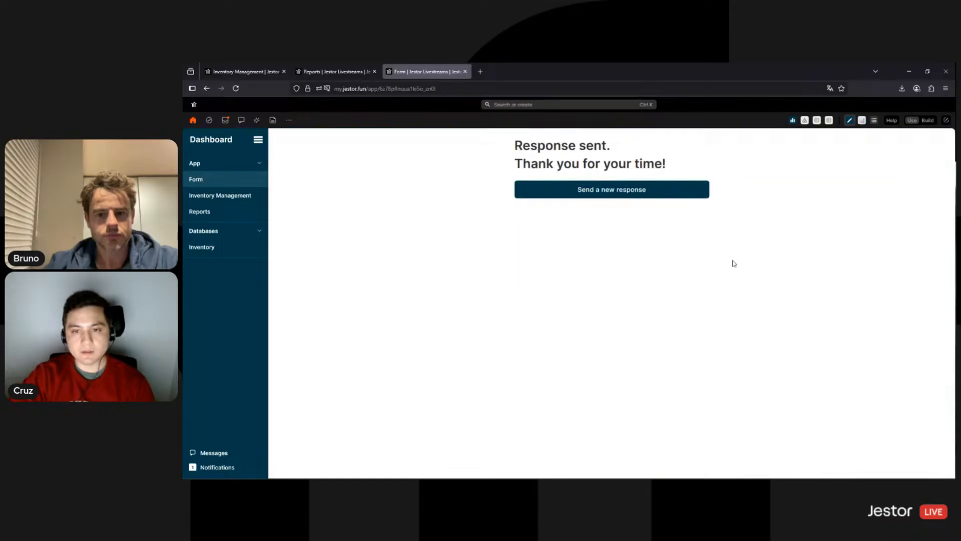
pyautogui.click(234, 196)
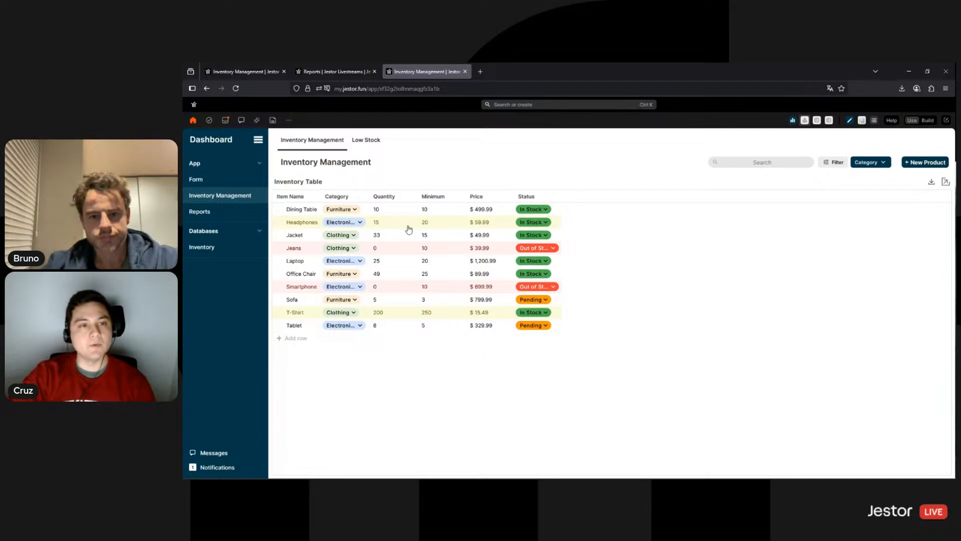
pyautogui.click(364, 141)
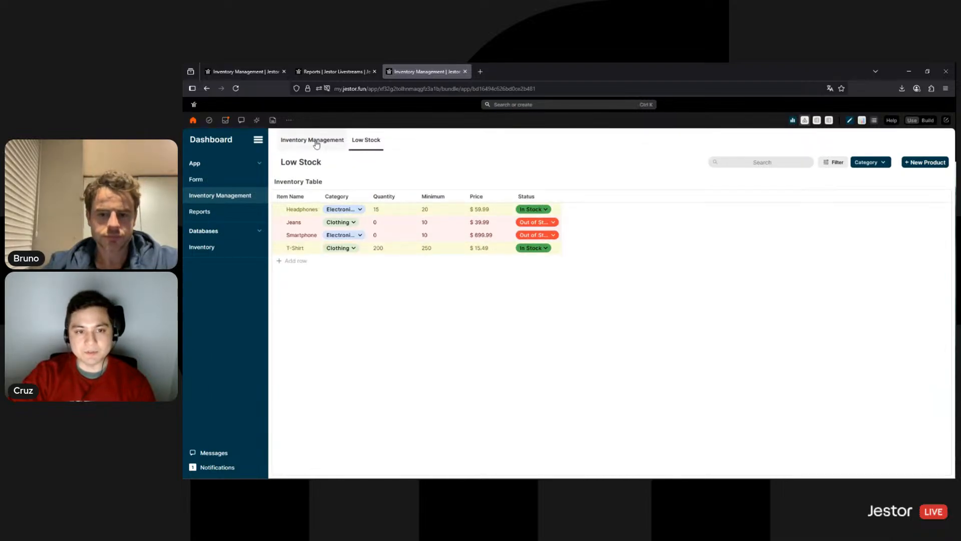
pyautogui.click(317, 144)
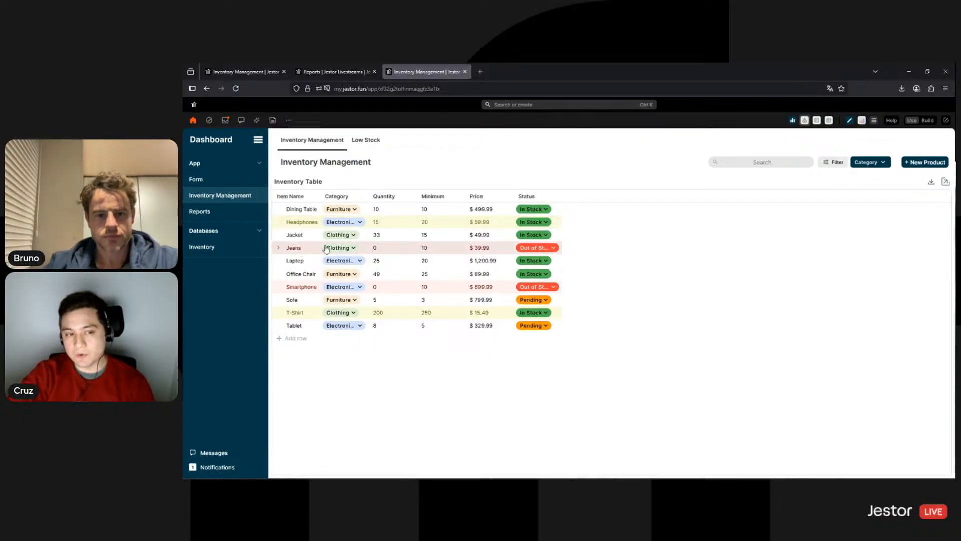
pyautogui.click(279, 248)
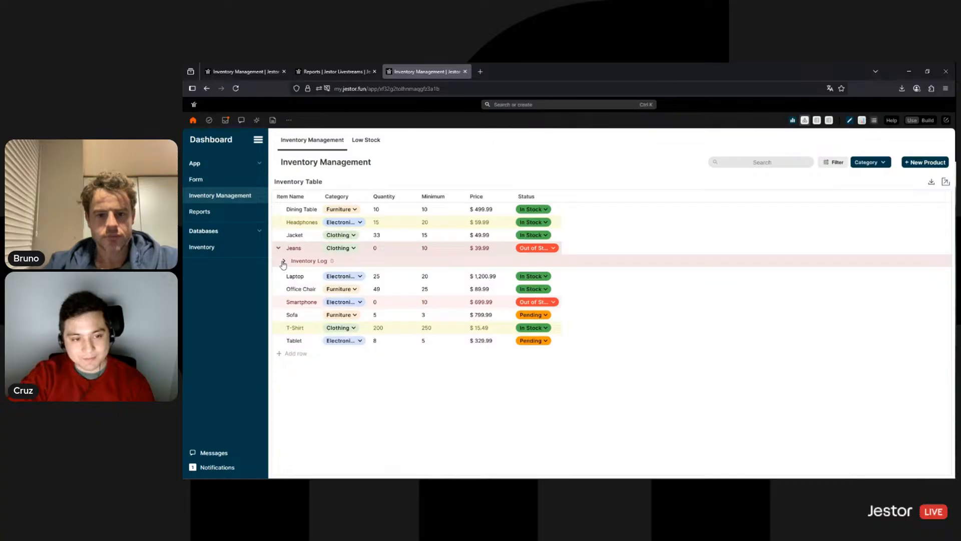
pyautogui.click(279, 247)
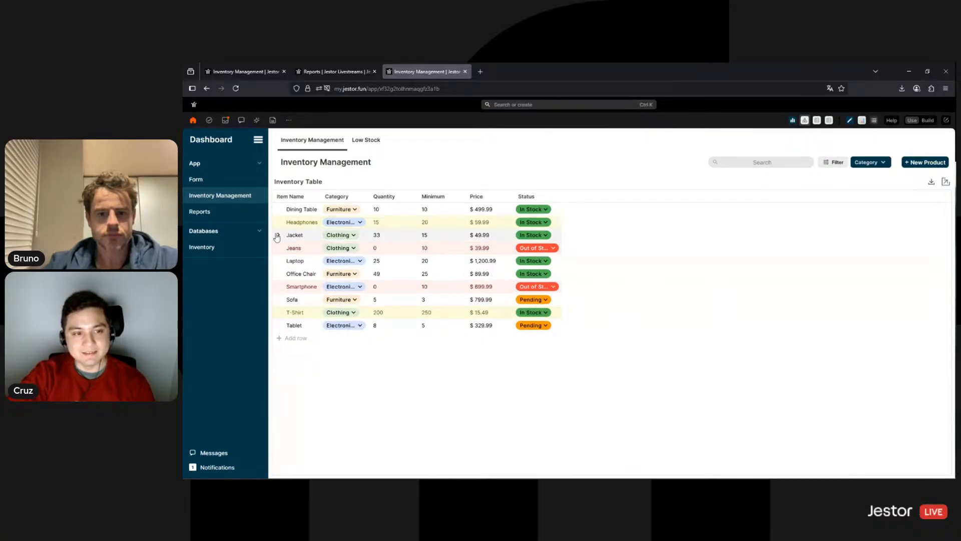
pyautogui.click(278, 235)
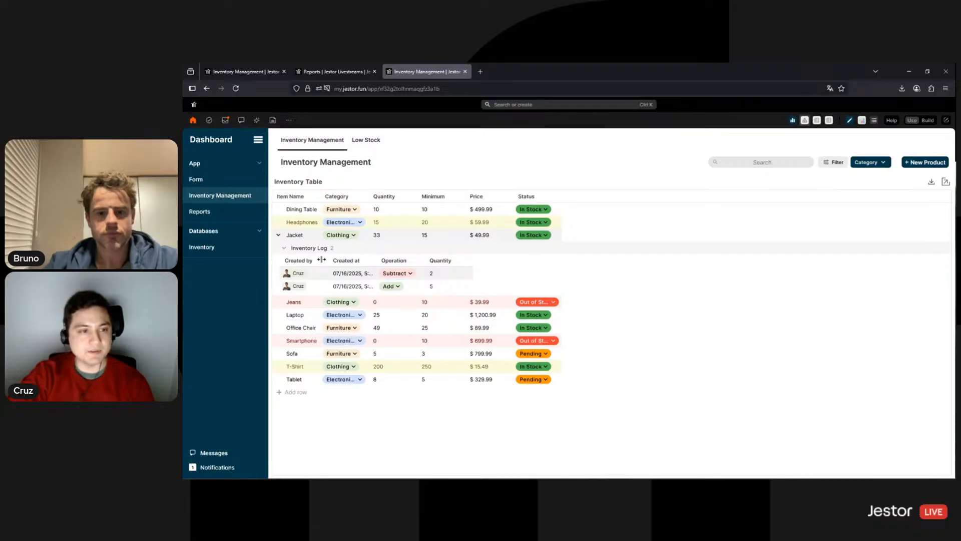
pyautogui.click(277, 234)
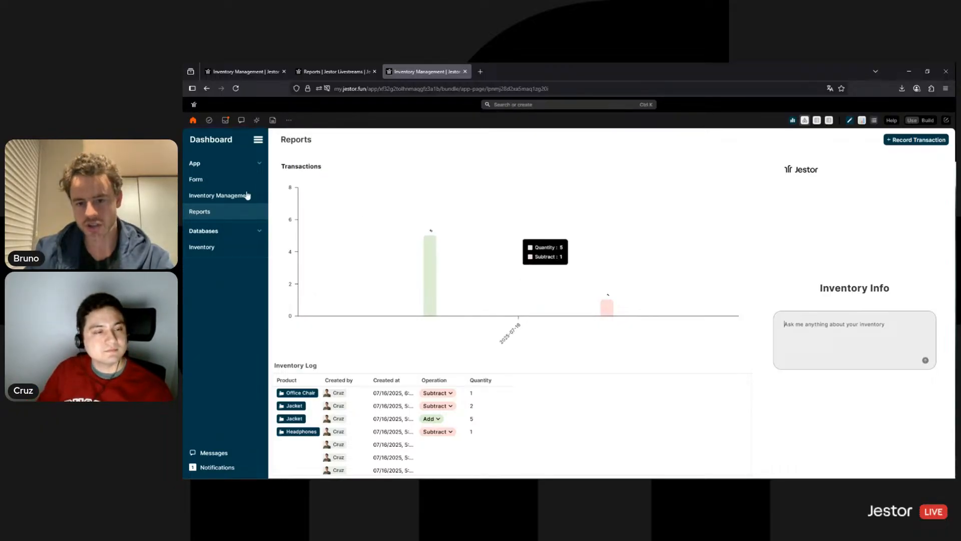
pyautogui.click(196, 180)
pyautogui.click(228, 196)
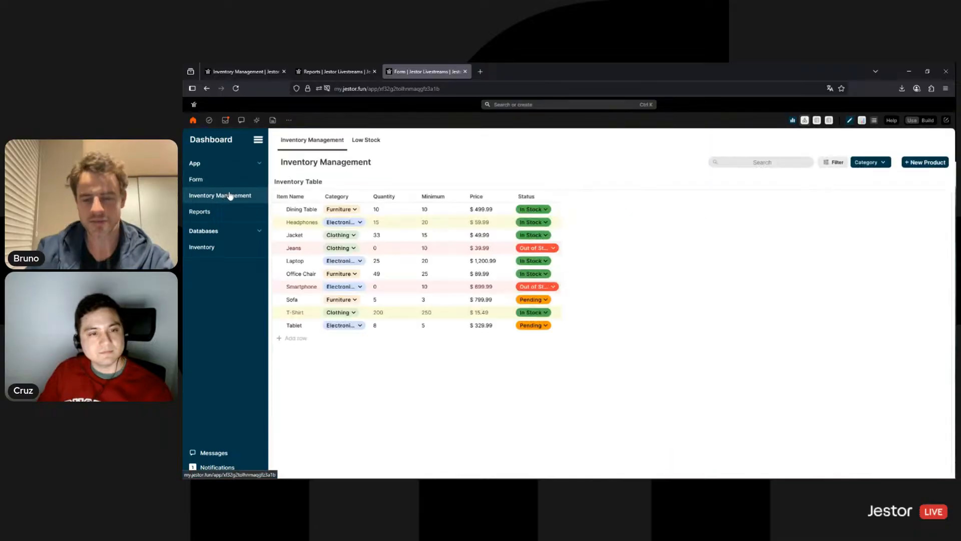